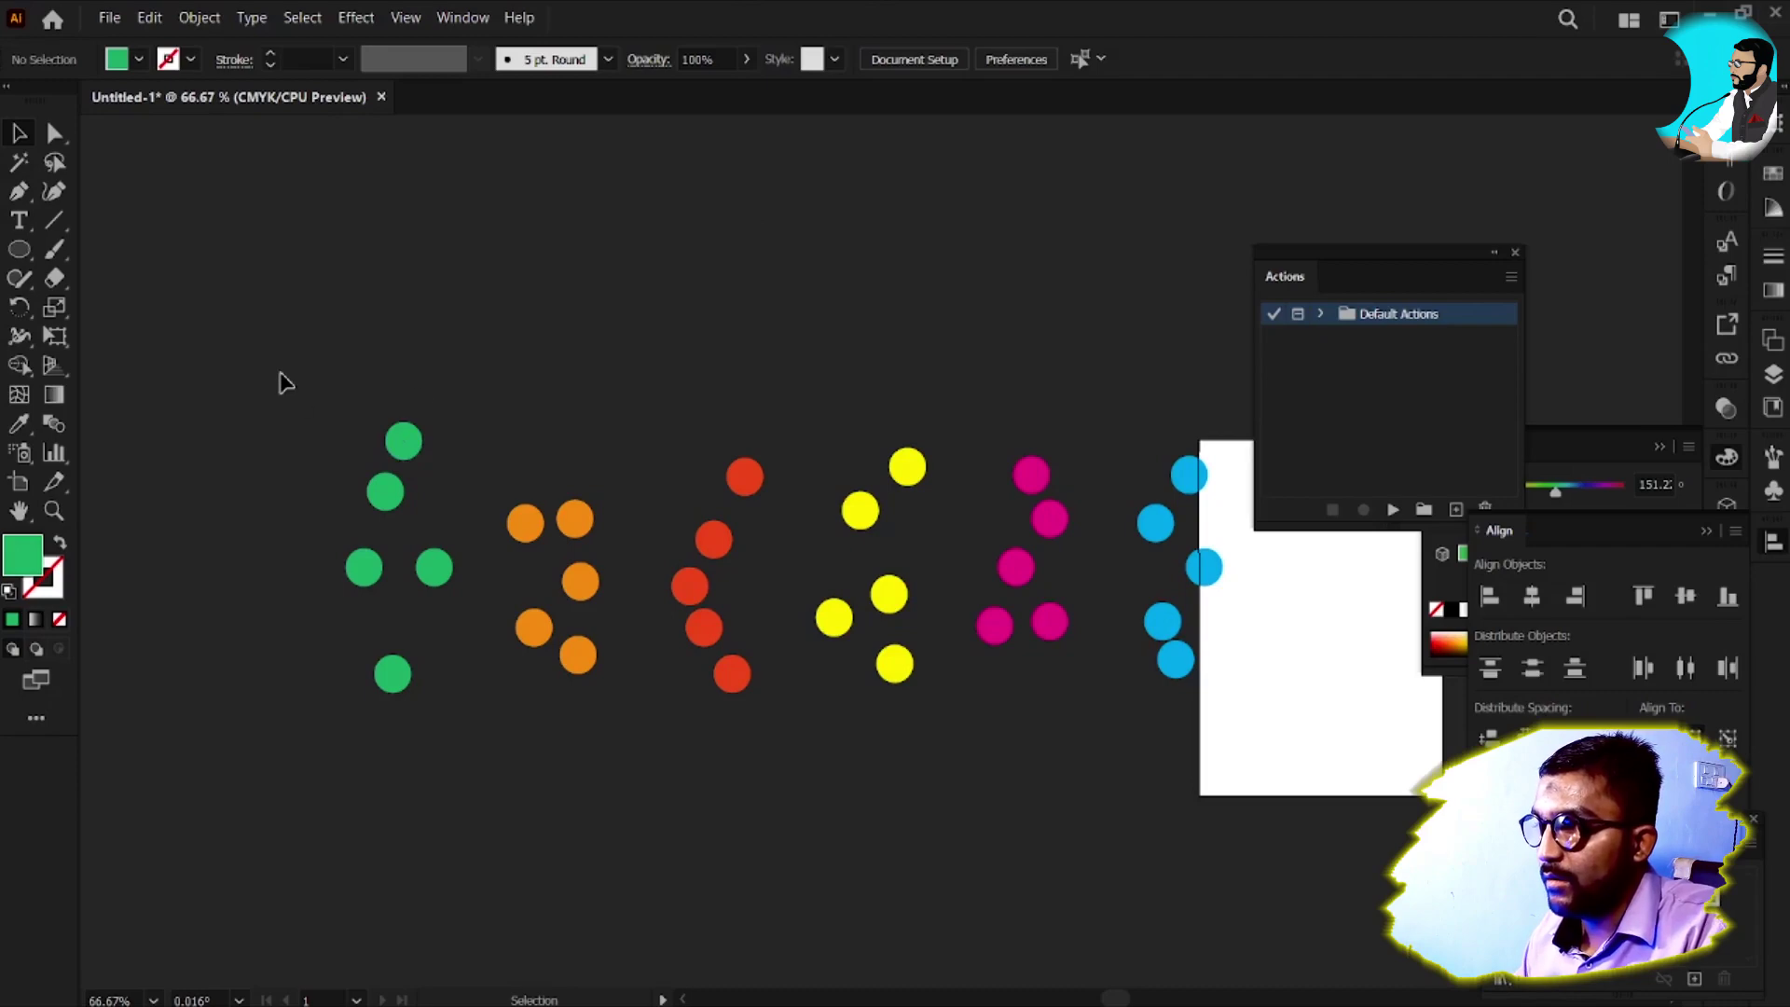
Align the scattered green circles to their left edges
{"action": "left_click_drag", "start_coordinate": [280, 383], "coordinate": [451, 767]}
{"action": "left_click", "coordinate": [449, 769]}
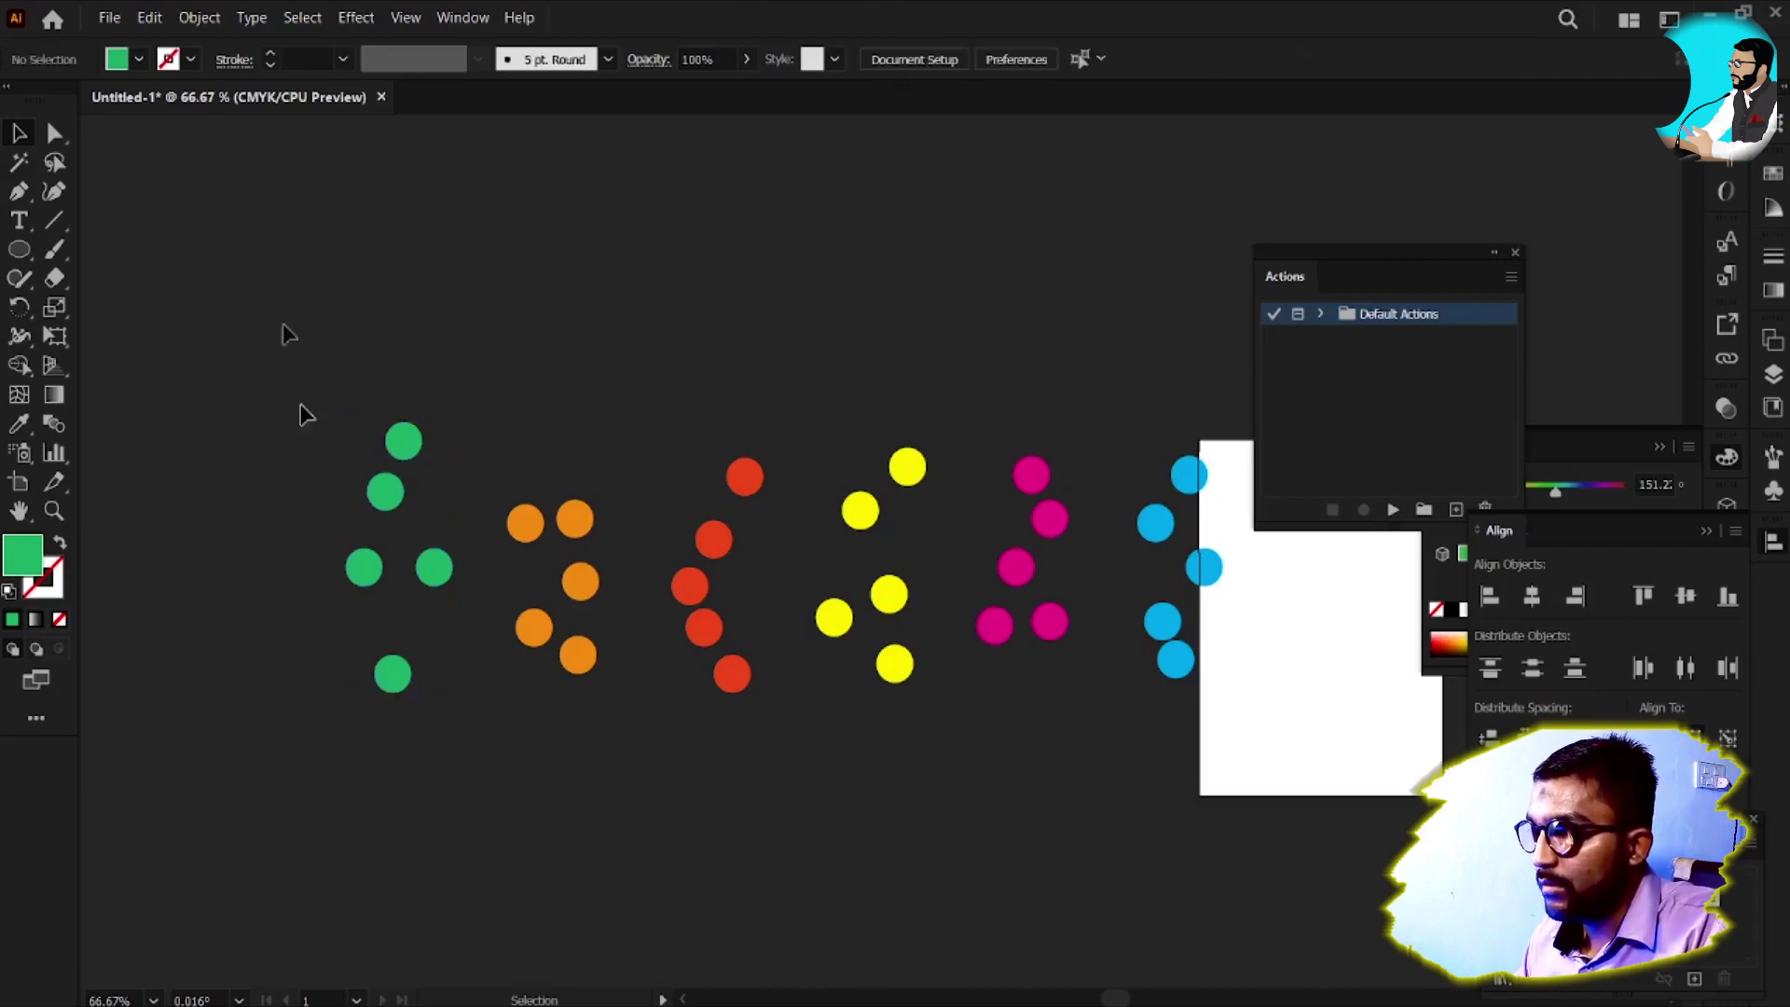
{"action": "left_click_drag", "start_coordinate": [279, 304], "coordinate": [439, 739]}
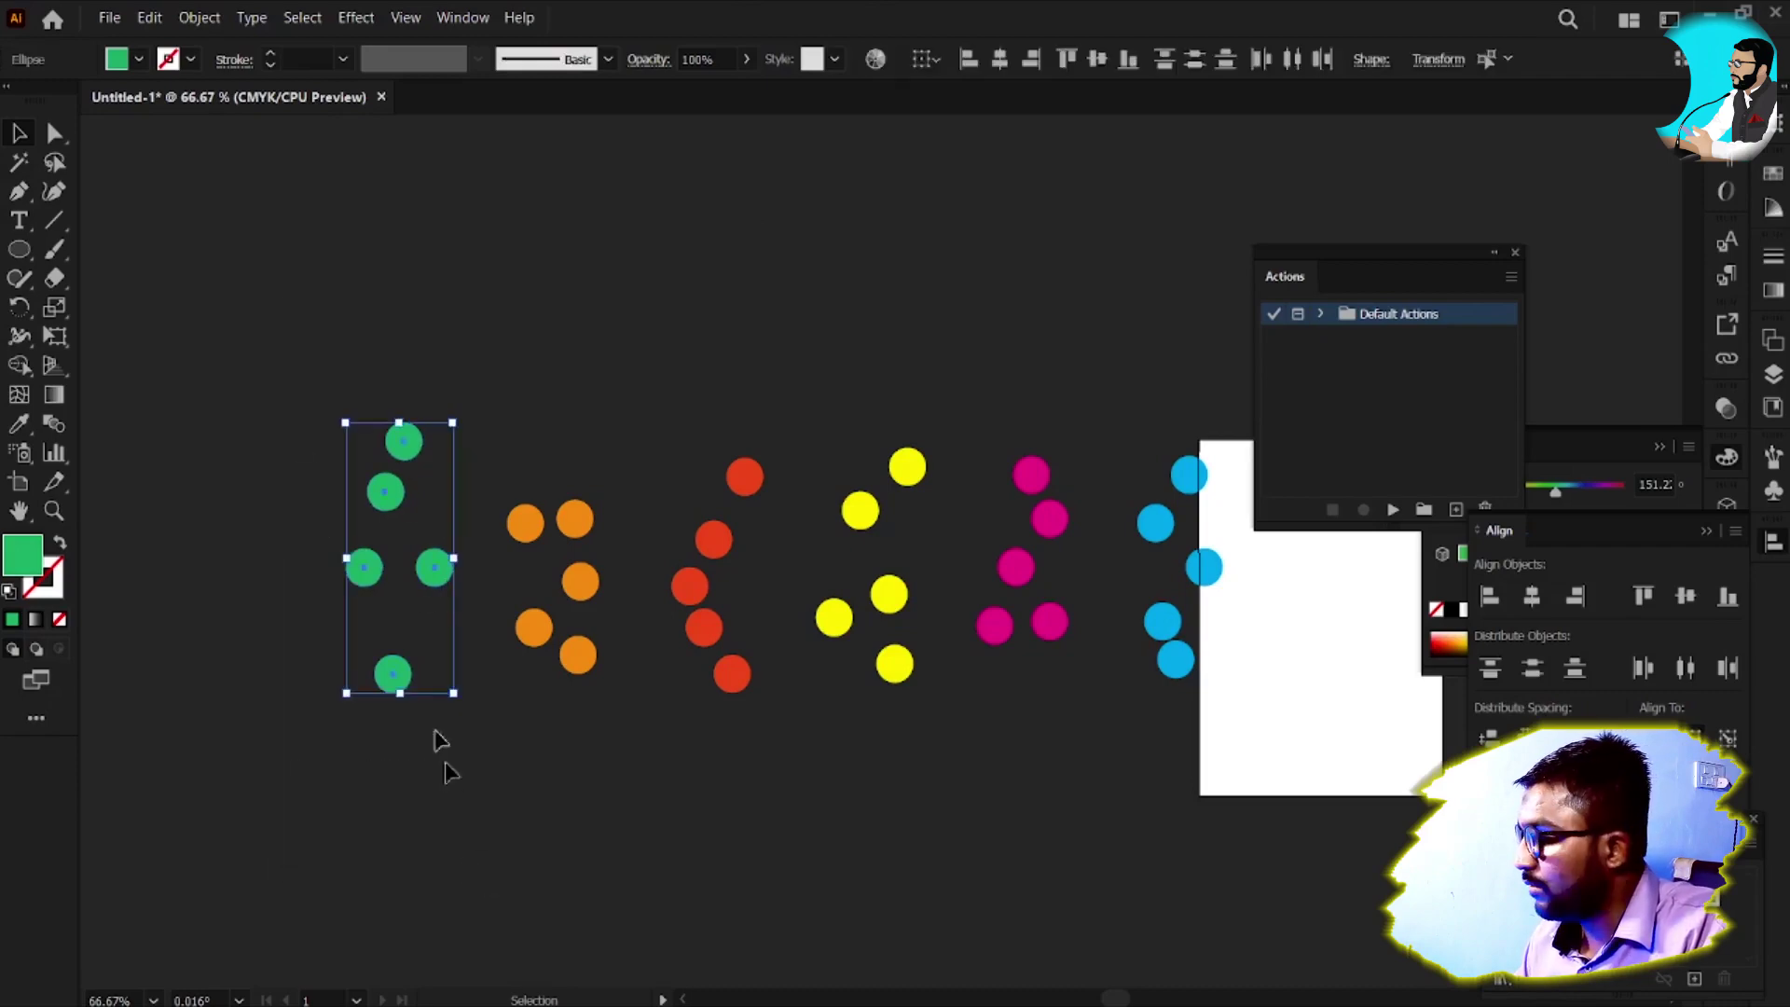
{"action": "left_click", "coordinate": [1490, 597]}
Align the orange circles by their horizontal centers and the red circles by their right edges
{"action": "left_click_drag", "start_coordinate": [511, 457], "coordinate": [650, 718]}
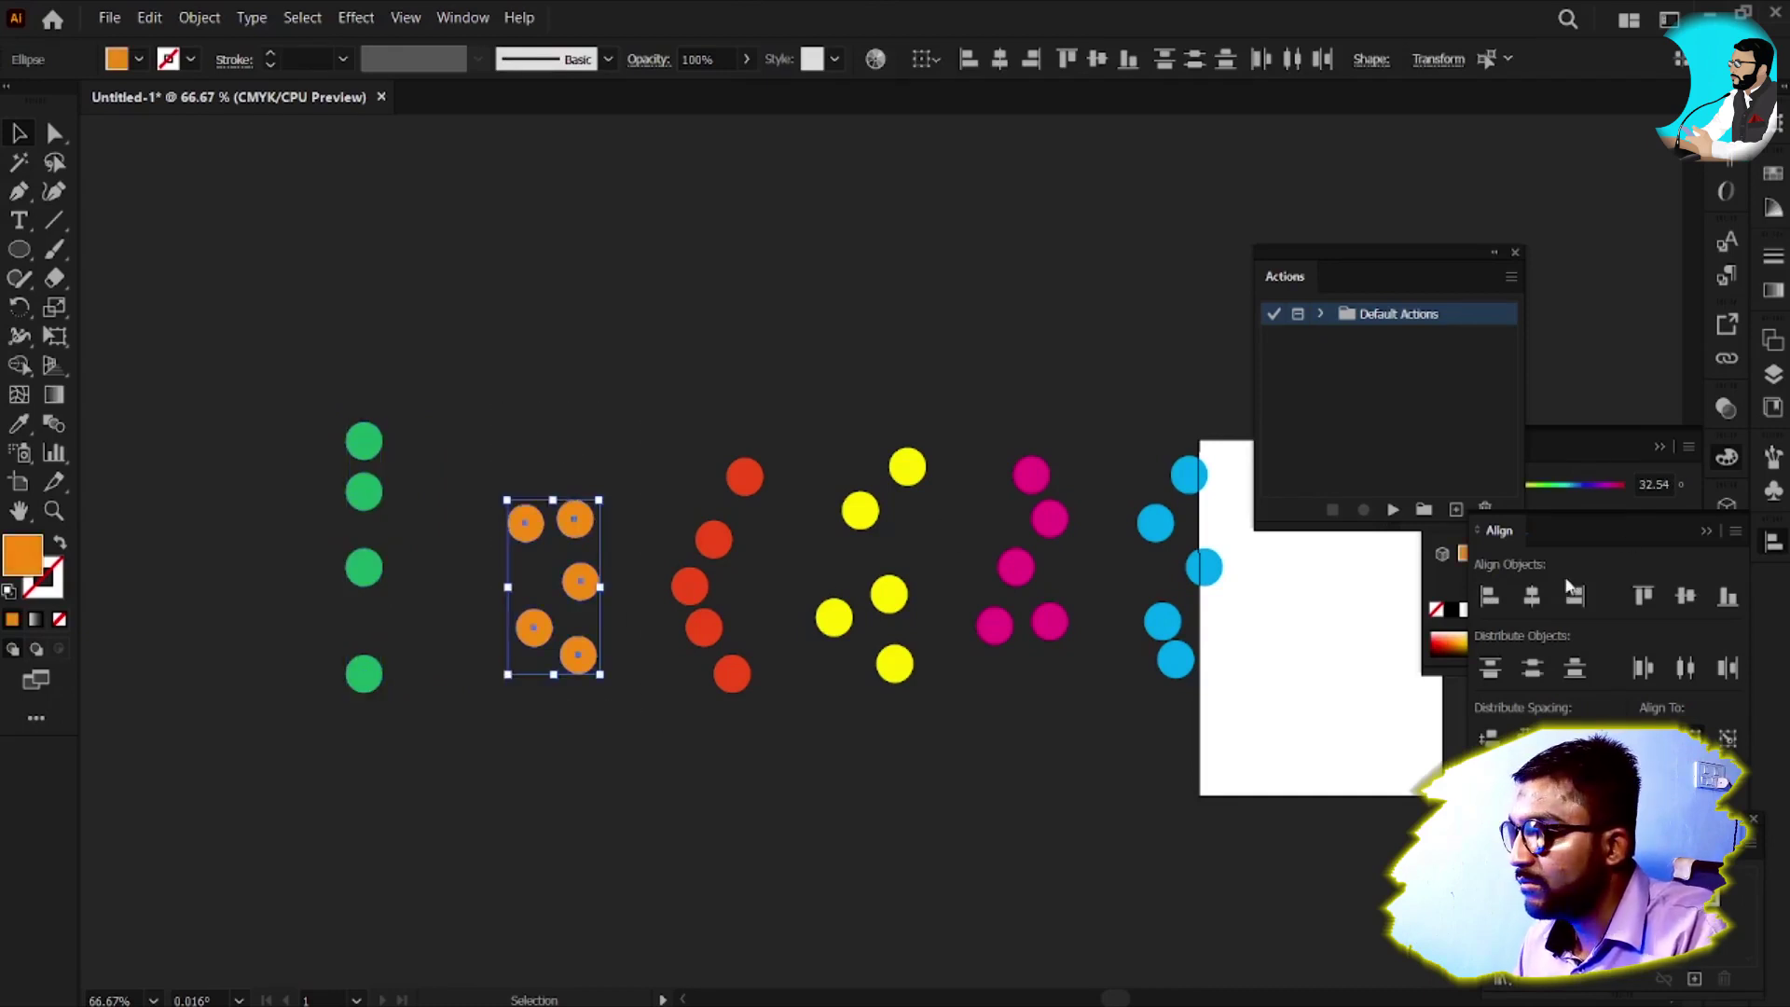
{"action": "left_click", "coordinate": [1532, 596]}
{"action": "left_click_drag", "start_coordinate": [616, 422], "coordinate": [787, 757]}
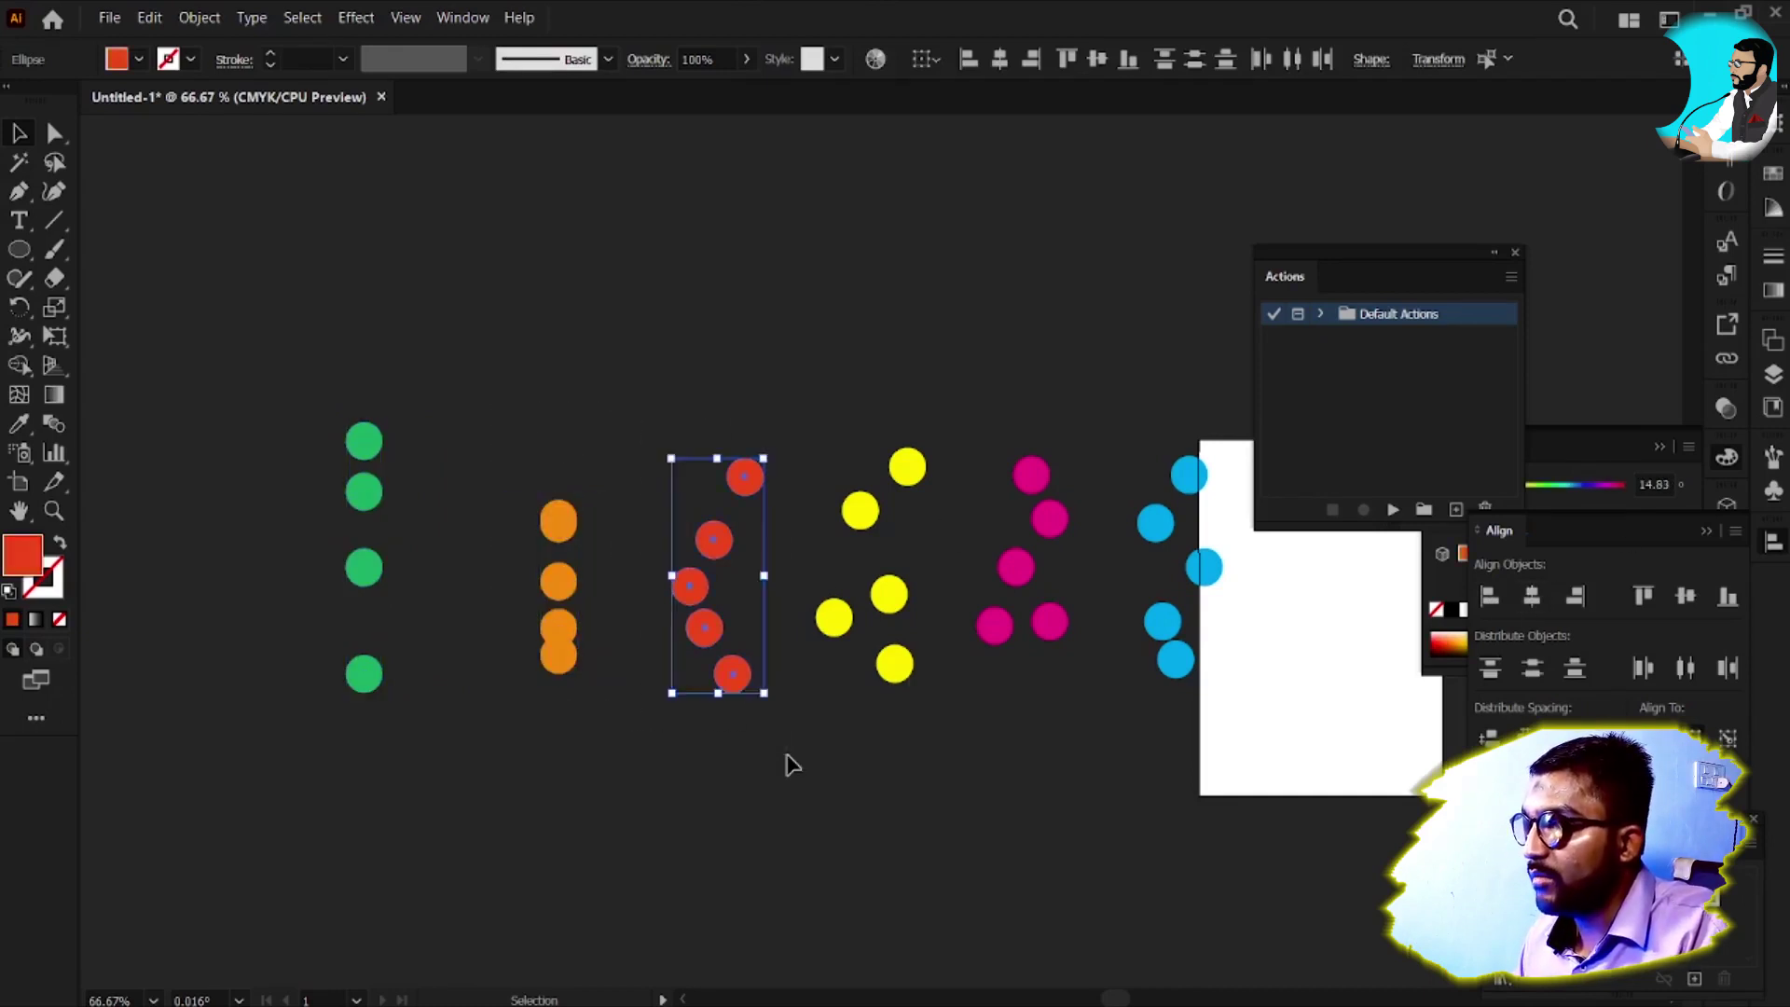
{"action": "left_click", "coordinate": [1575, 597]}
Align the yellow circles by their top edges and the magenta circles by their vertical centers
{"action": "left_click_drag", "start_coordinate": [824, 385], "coordinate": [944, 763]}
{"action": "left_click", "coordinate": [1644, 600]}
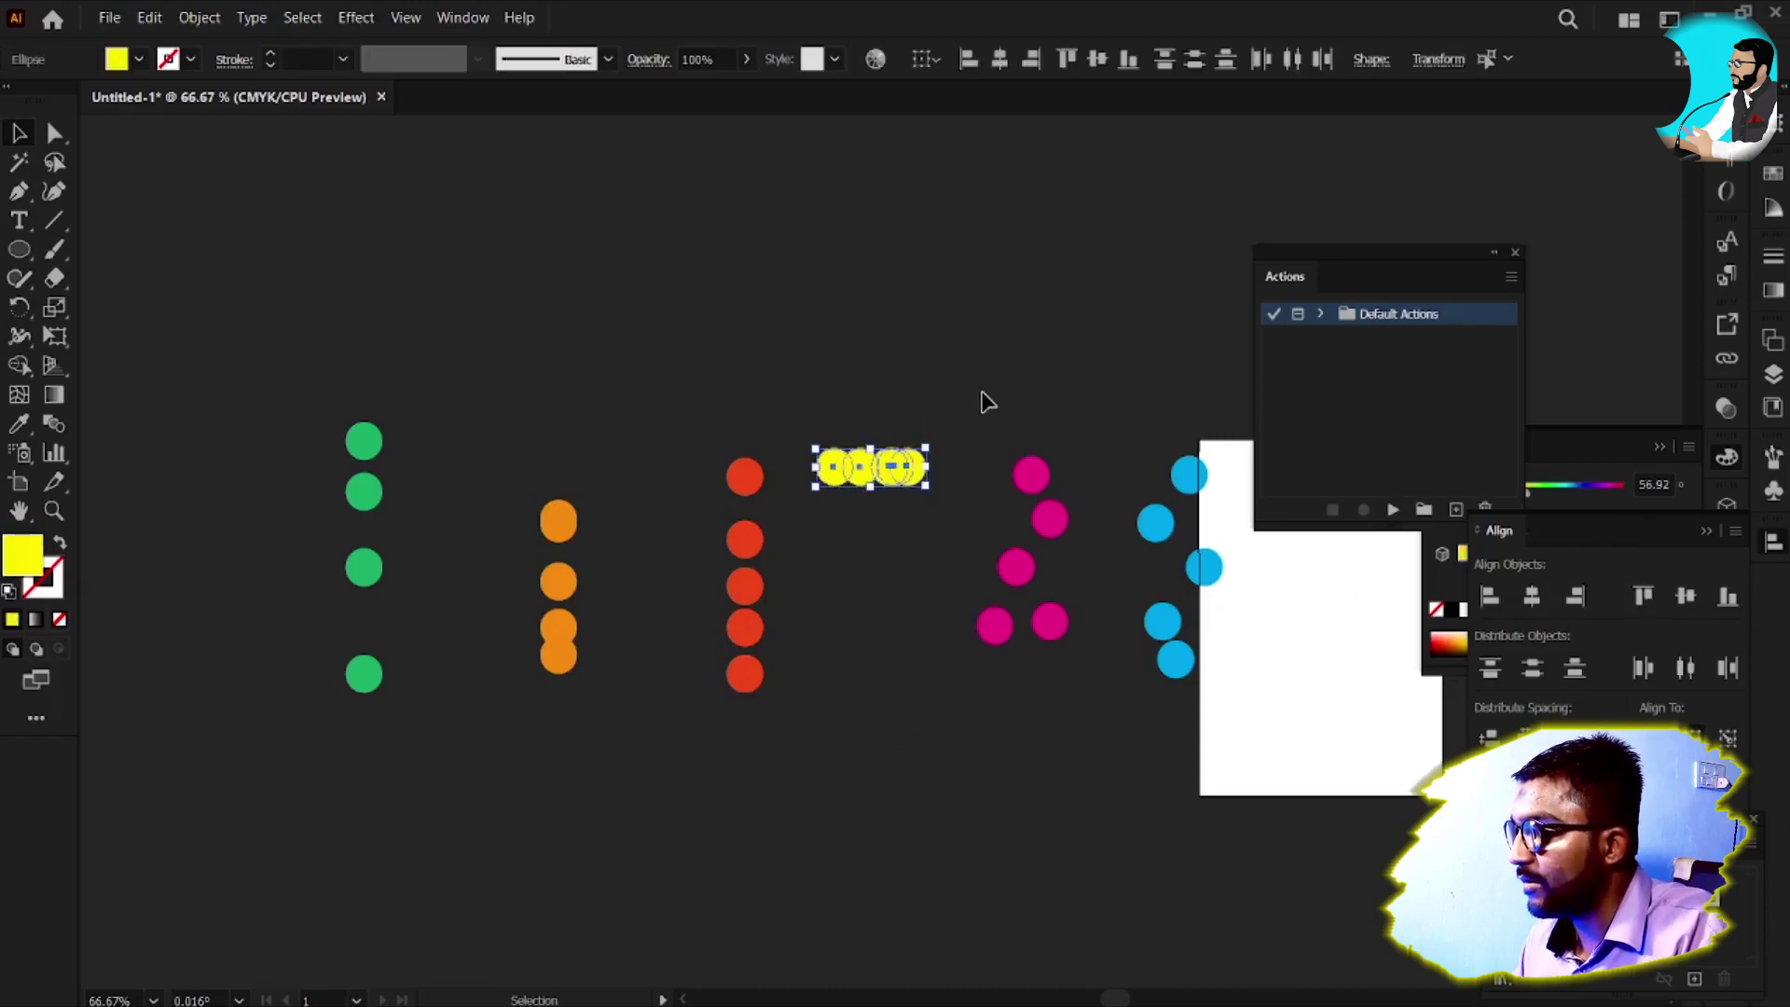
{"action": "left_click_drag", "start_coordinate": [983, 392], "coordinate": [1087, 690]}
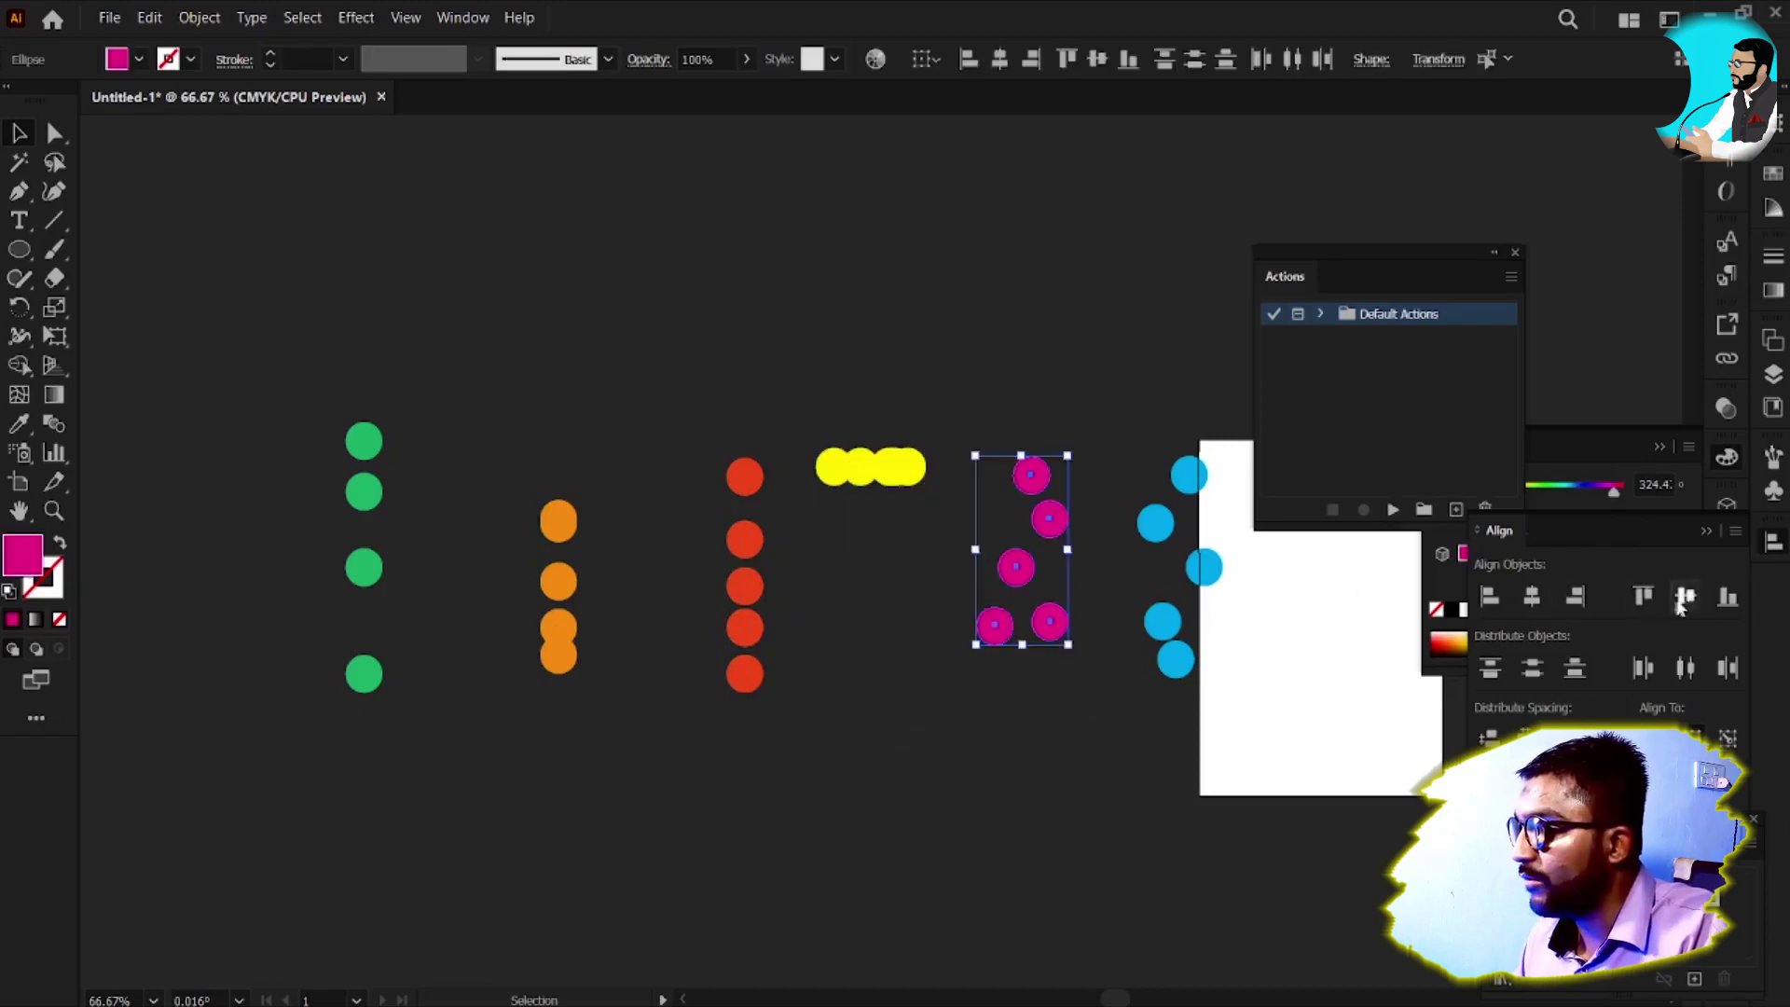
{"action": "left_click", "coordinate": [1686, 598]}
Align the light blue circles by their bottom edges
{"action": "left_click_drag", "start_coordinate": [1110, 382], "coordinate": [1287, 736]}
{"action": "left_click", "coordinate": [1728, 598]}
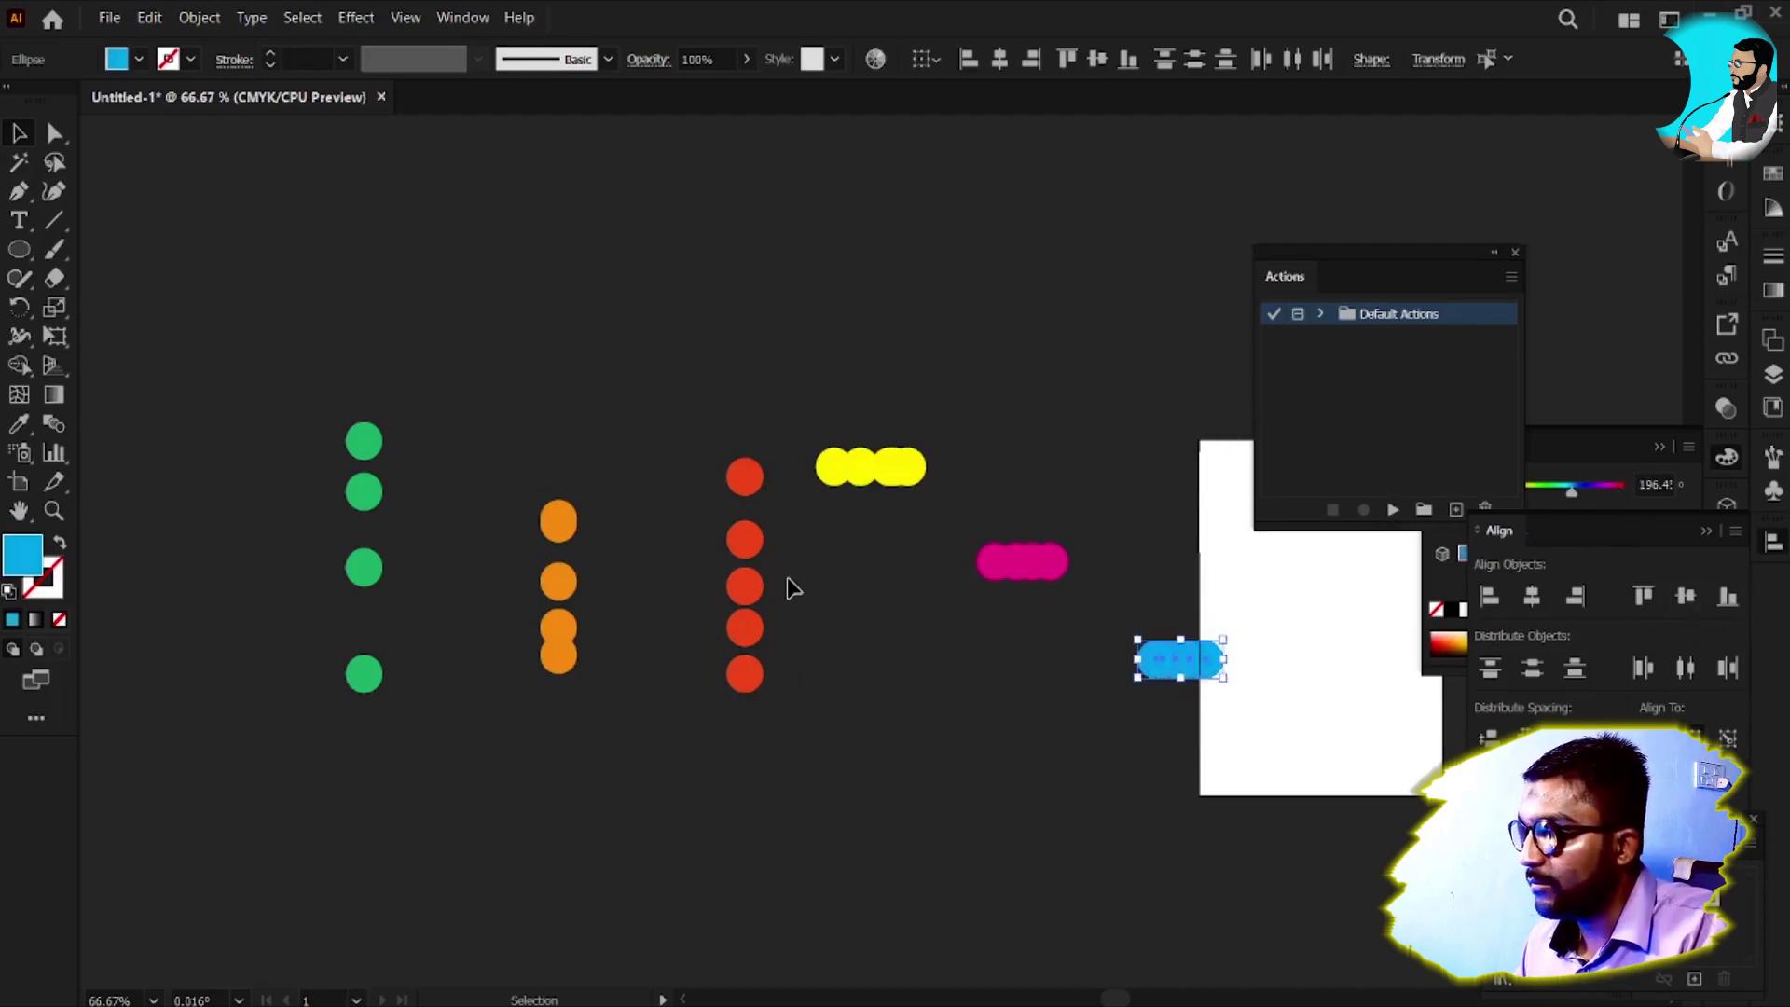
{"action": "key", "text": "space"}
{"action": "left_click_drag", "start_coordinate": [839, 624], "coordinate": [807, 559]}
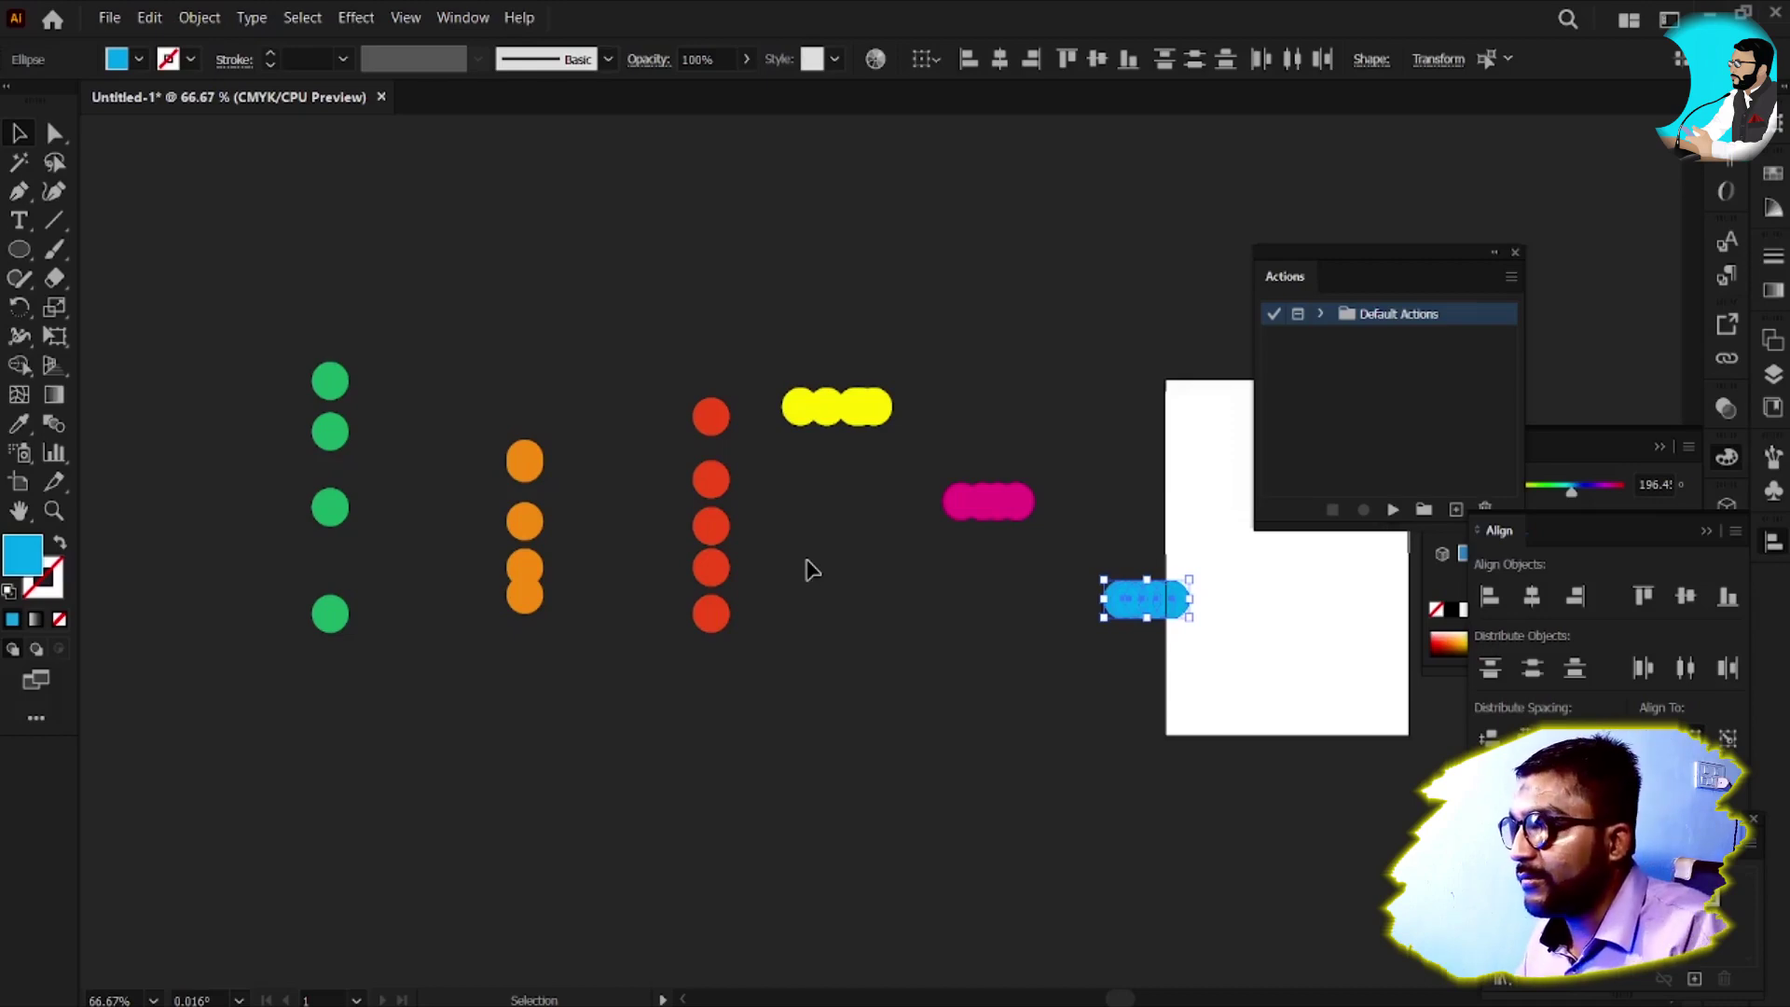
{"action": "key", "text": "v"}
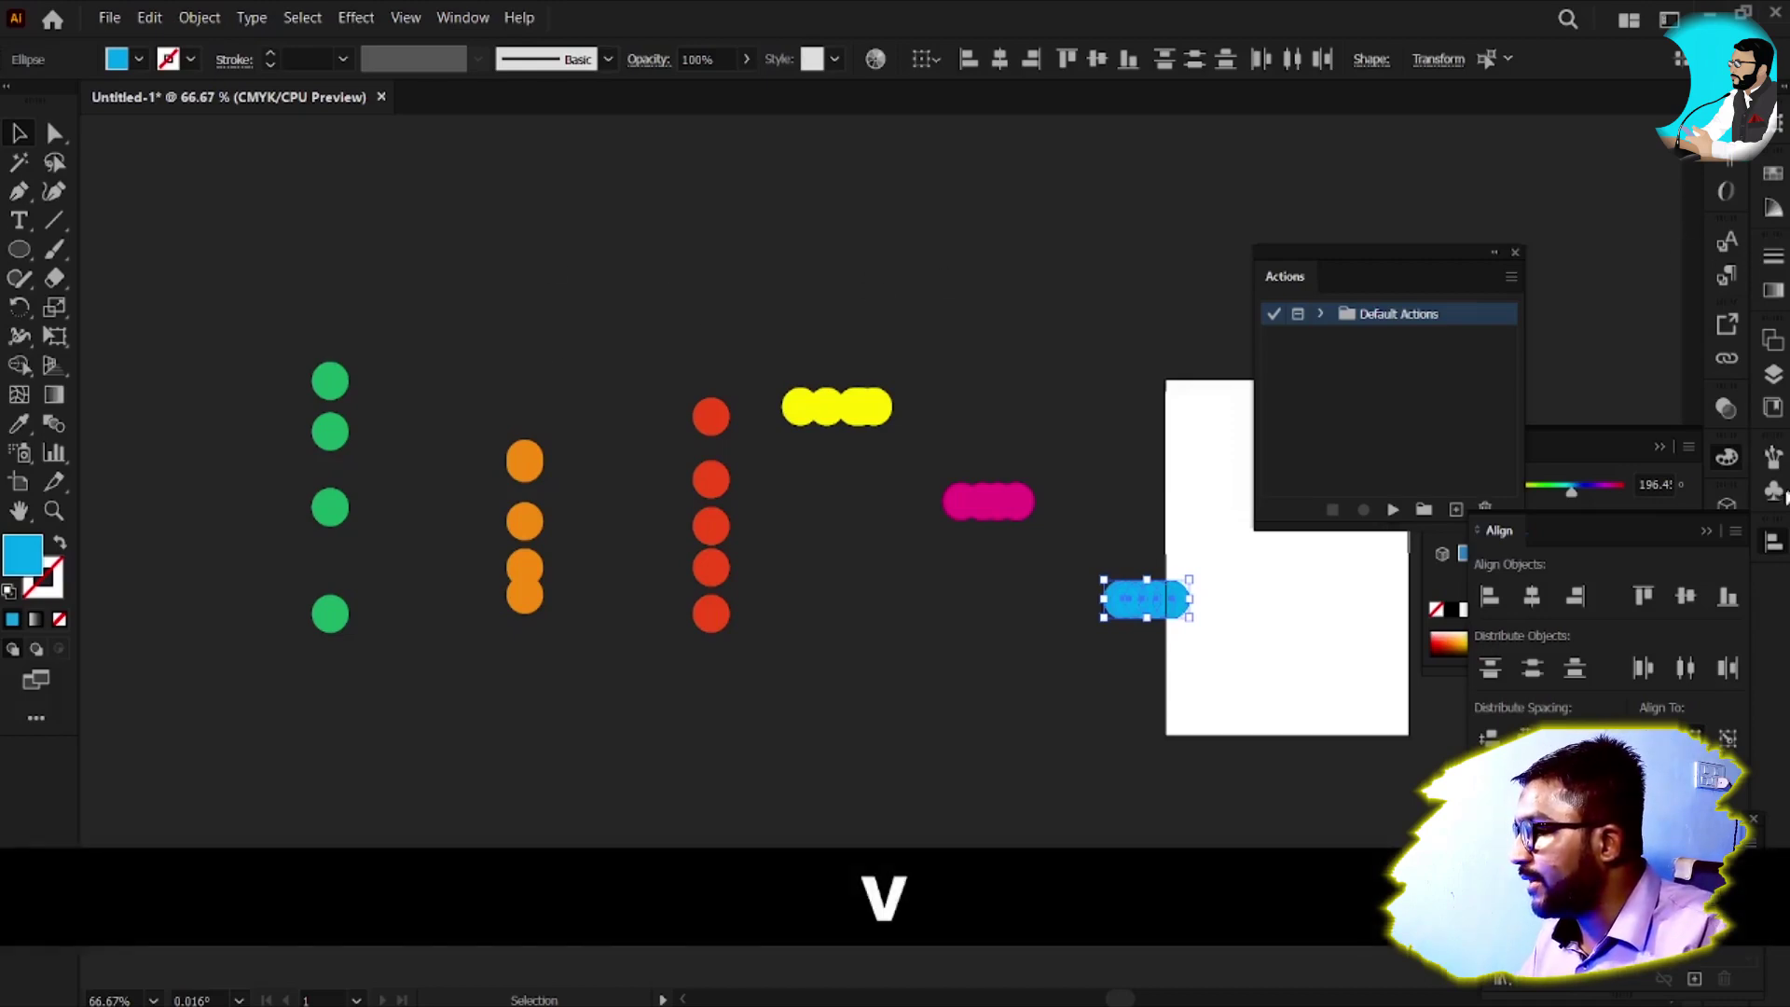
Move the Align panel onto the empty canvas area above the artboard and the circles
{"action": "left_click_drag", "start_coordinate": [1499, 530], "coordinate": [891, 173]}
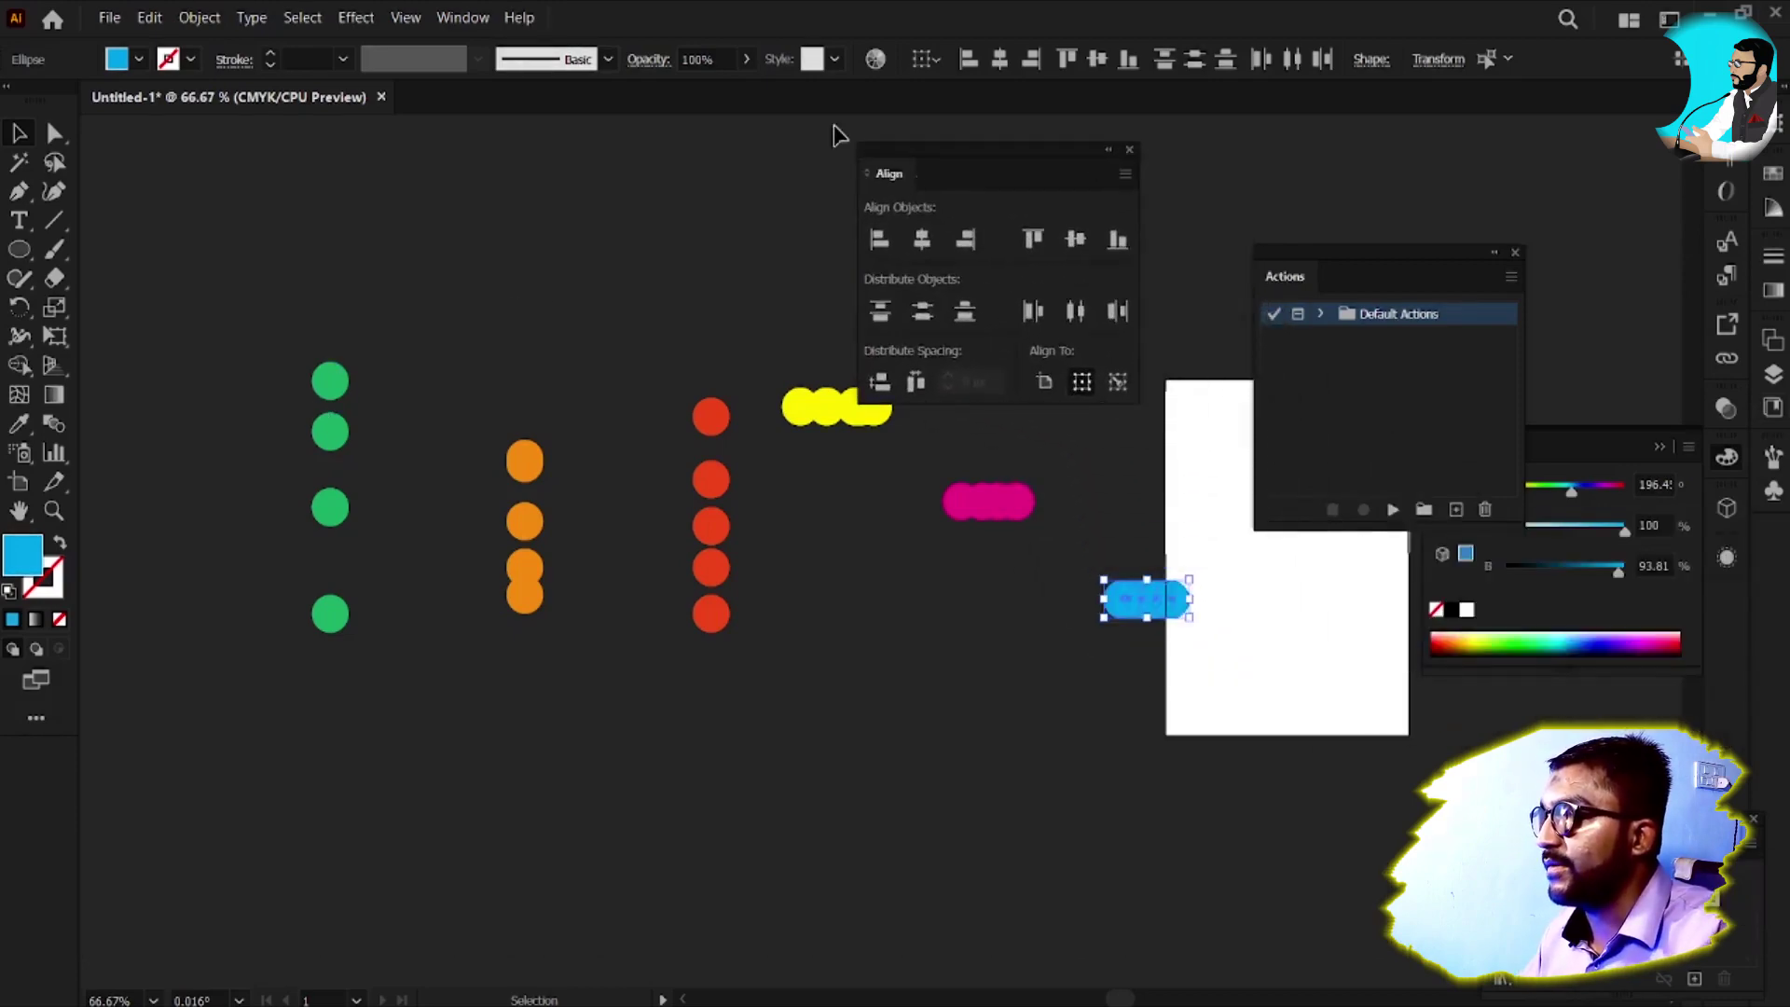
{"action": "scroll", "coordinate": [957, 207], "scroll_direction": "up", "scroll_amount": 1}
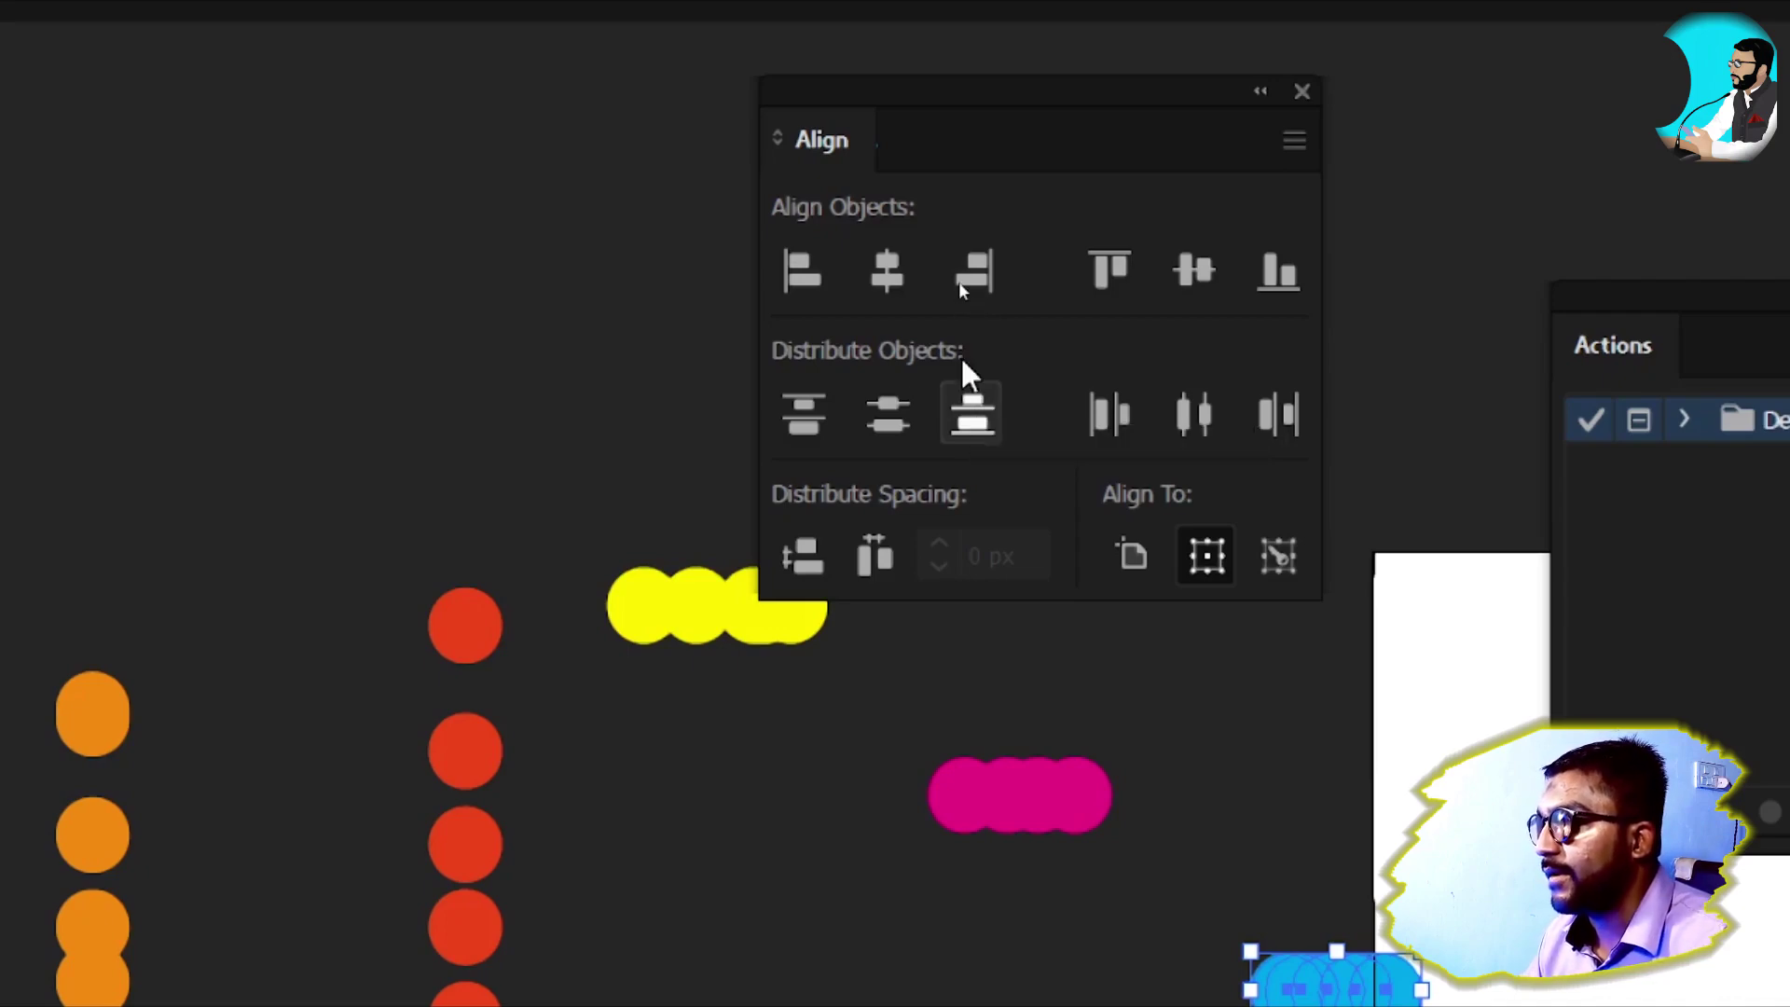
{"action": "left_click", "coordinate": [874, 556]}
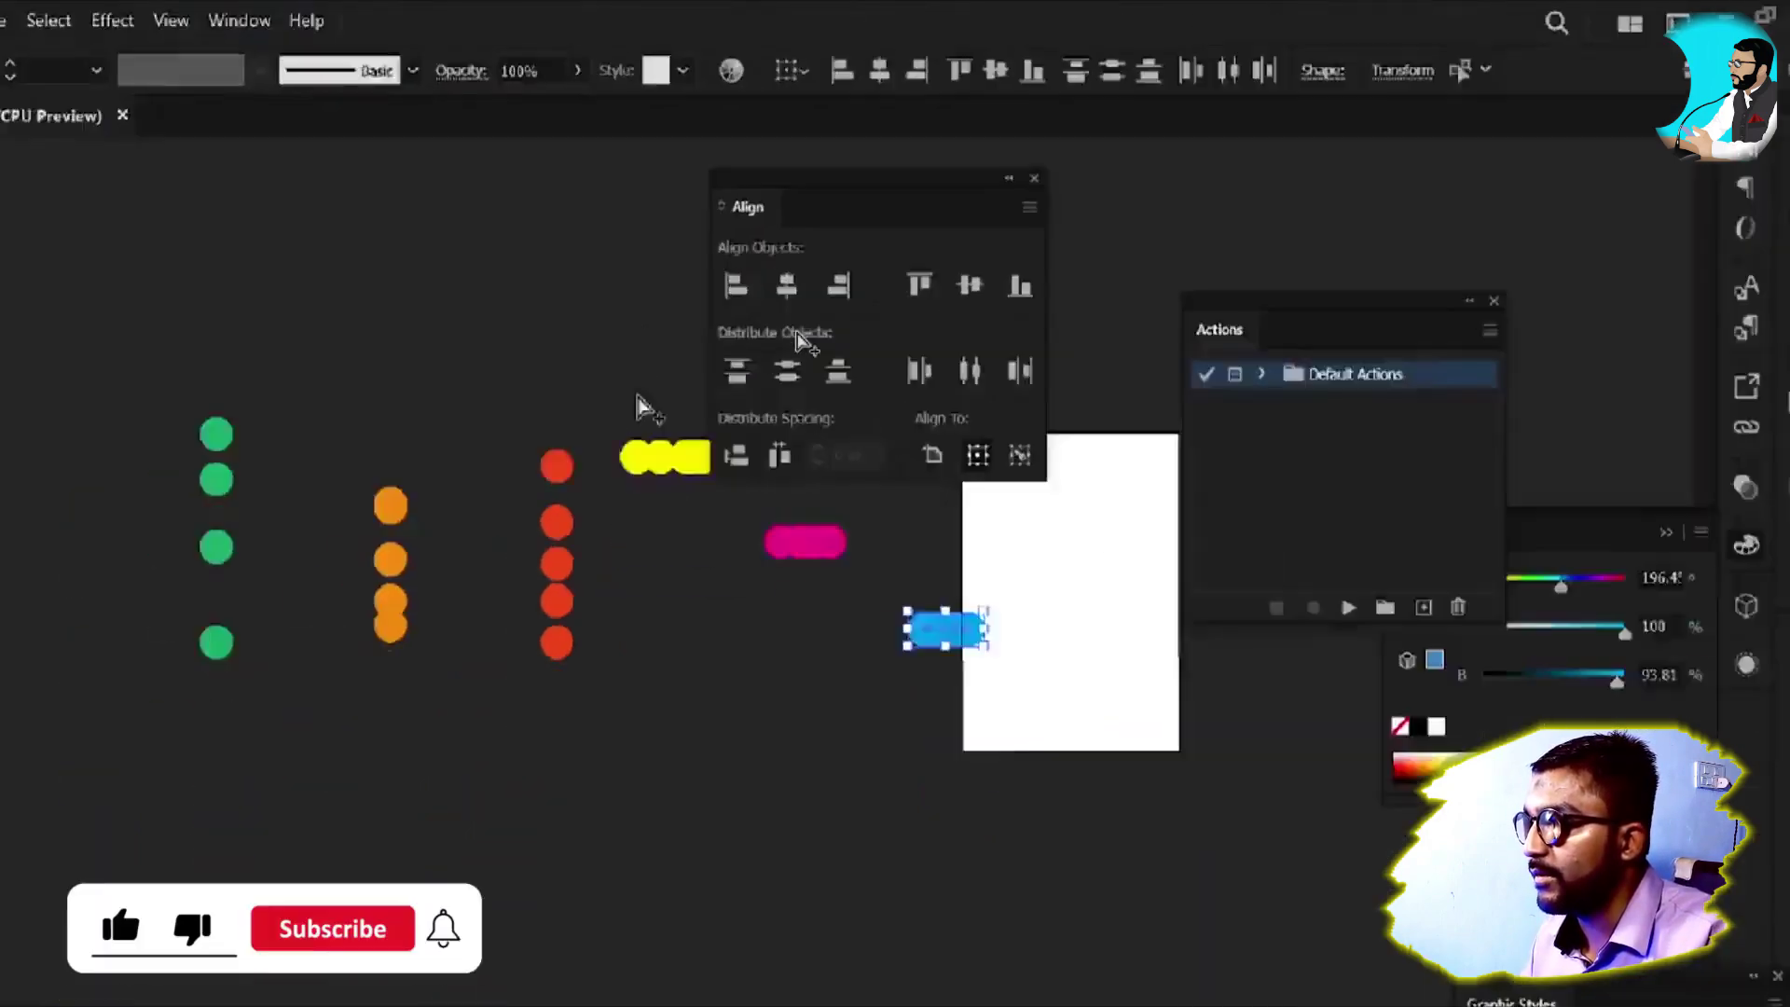
{"action": "key", "text": "space"}
{"action": "key", "text": "v"}
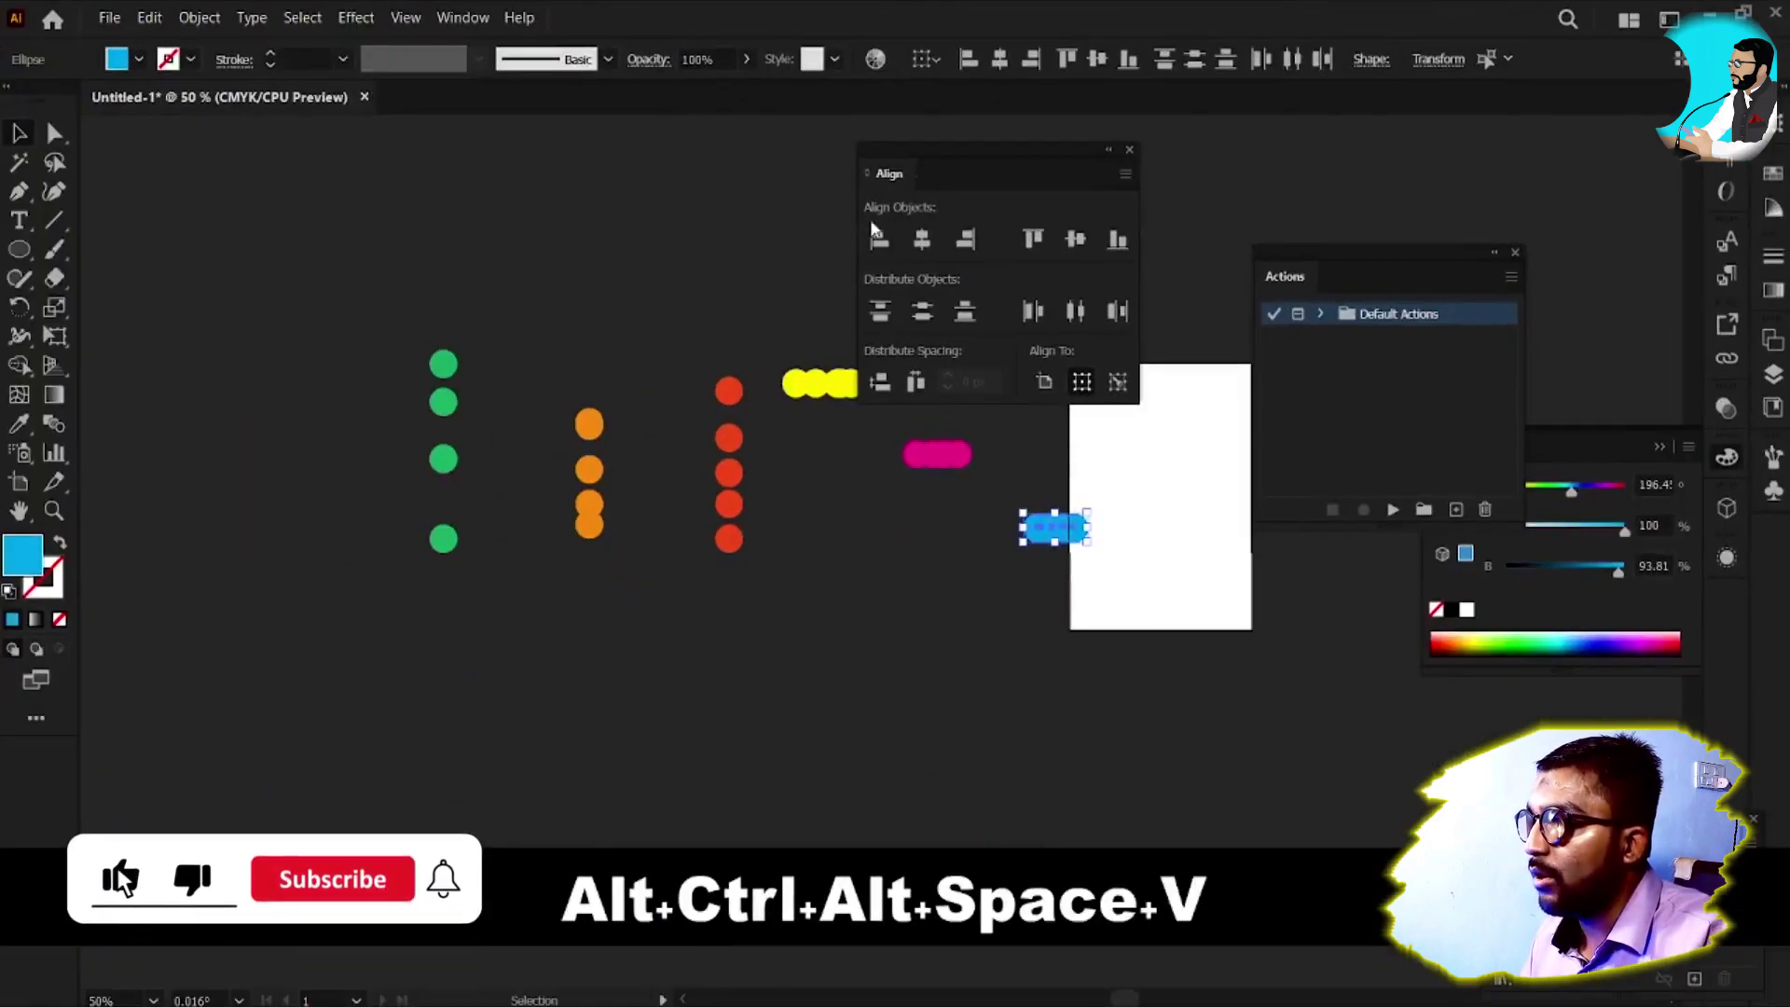
{"action": "left_click_drag", "start_coordinate": [888, 184], "coordinate": [943, 194]}
Move one green, one orange and one red circle out of their columns into the empty space above them
{"action": "left_click_drag", "start_coordinate": [373, 294], "coordinate": [613, 318]}
{"action": "scroll", "coordinate": [438, 345], "scroll_direction": "up", "scroll_amount": 2}
{"action": "left_click_drag", "start_coordinate": [736, 499], "coordinate": [796, 328]}
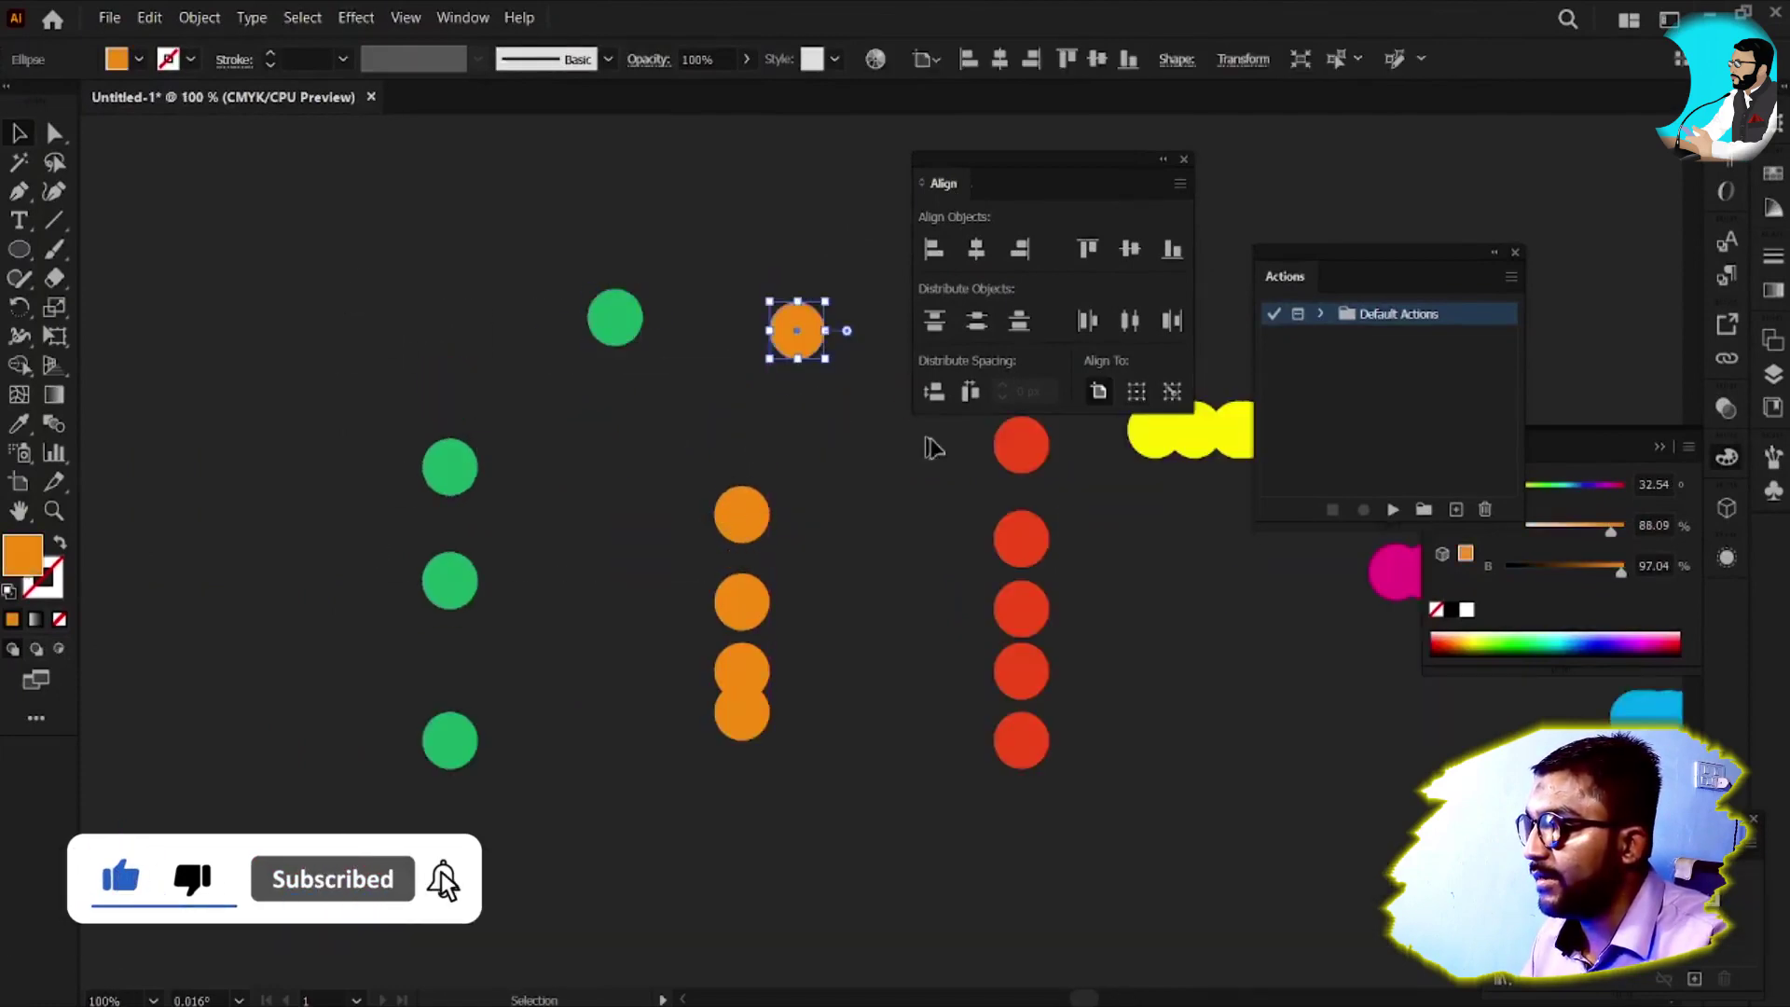
{"action": "left_click_drag", "start_coordinate": [1015, 462], "coordinate": [690, 432]}
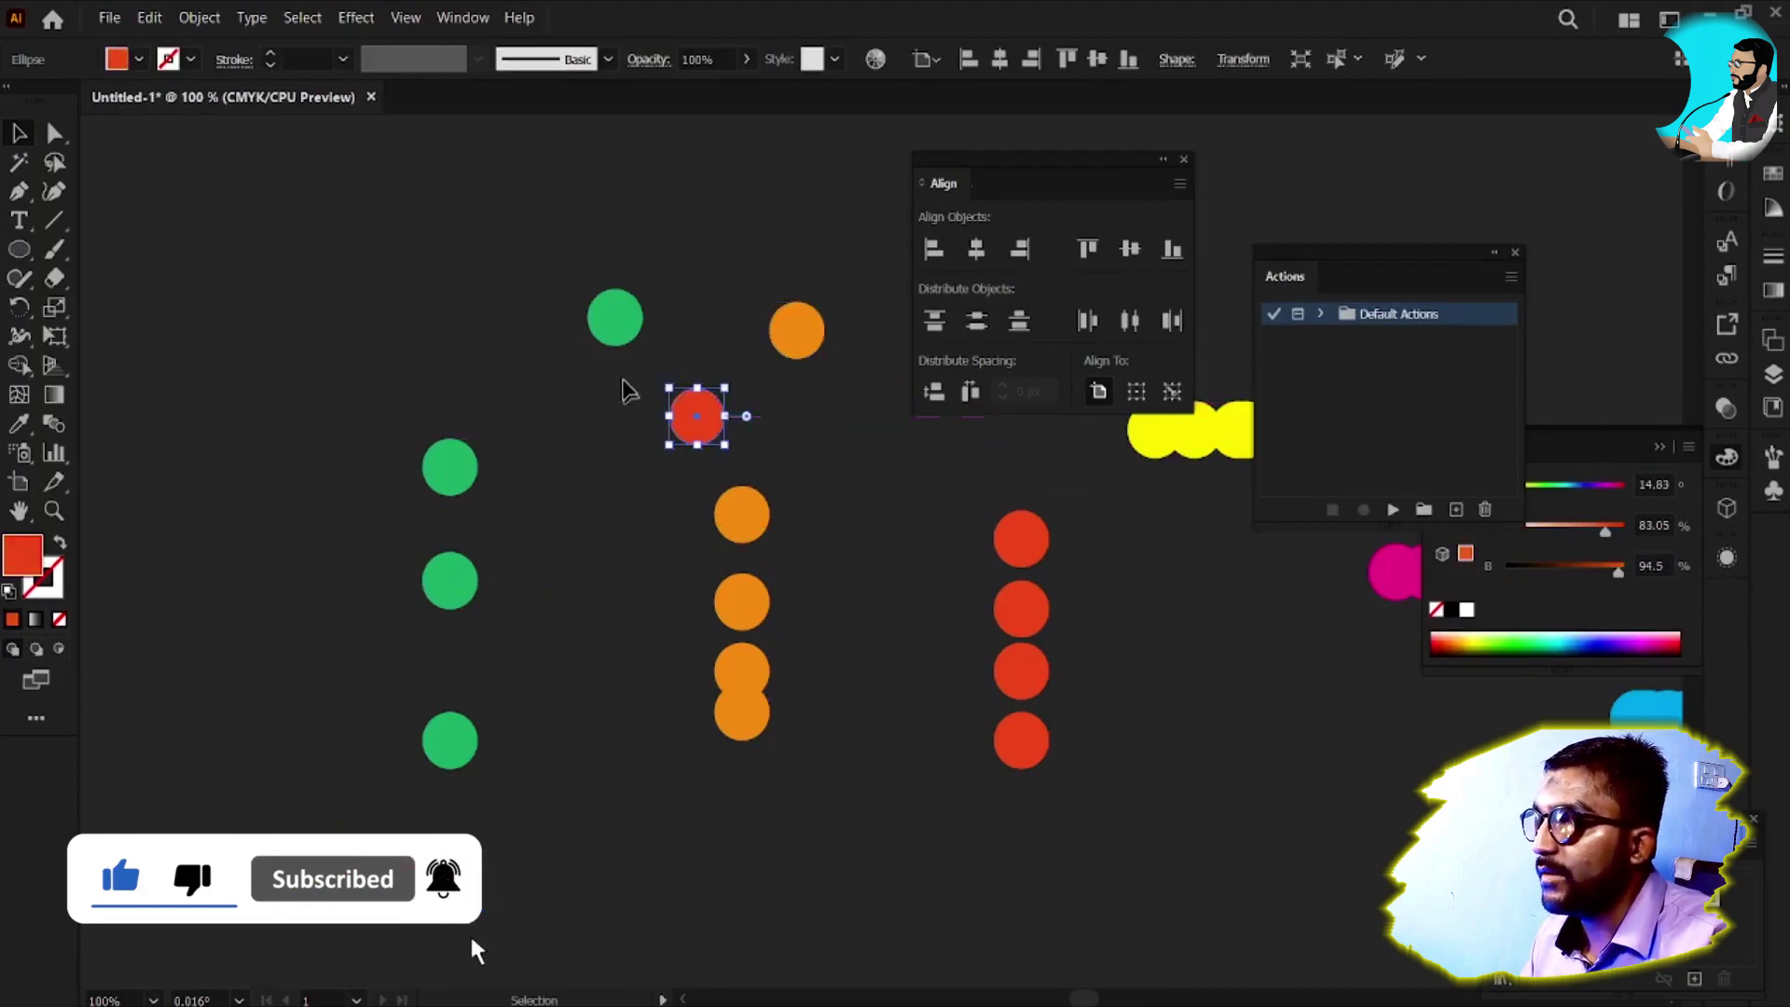
Enlarge the separated green circle most and the red one moderately, keeping the orange circle the smallest
{"action": "left_click", "coordinate": [614, 343]}
{"action": "left_click", "coordinate": [613, 340]}
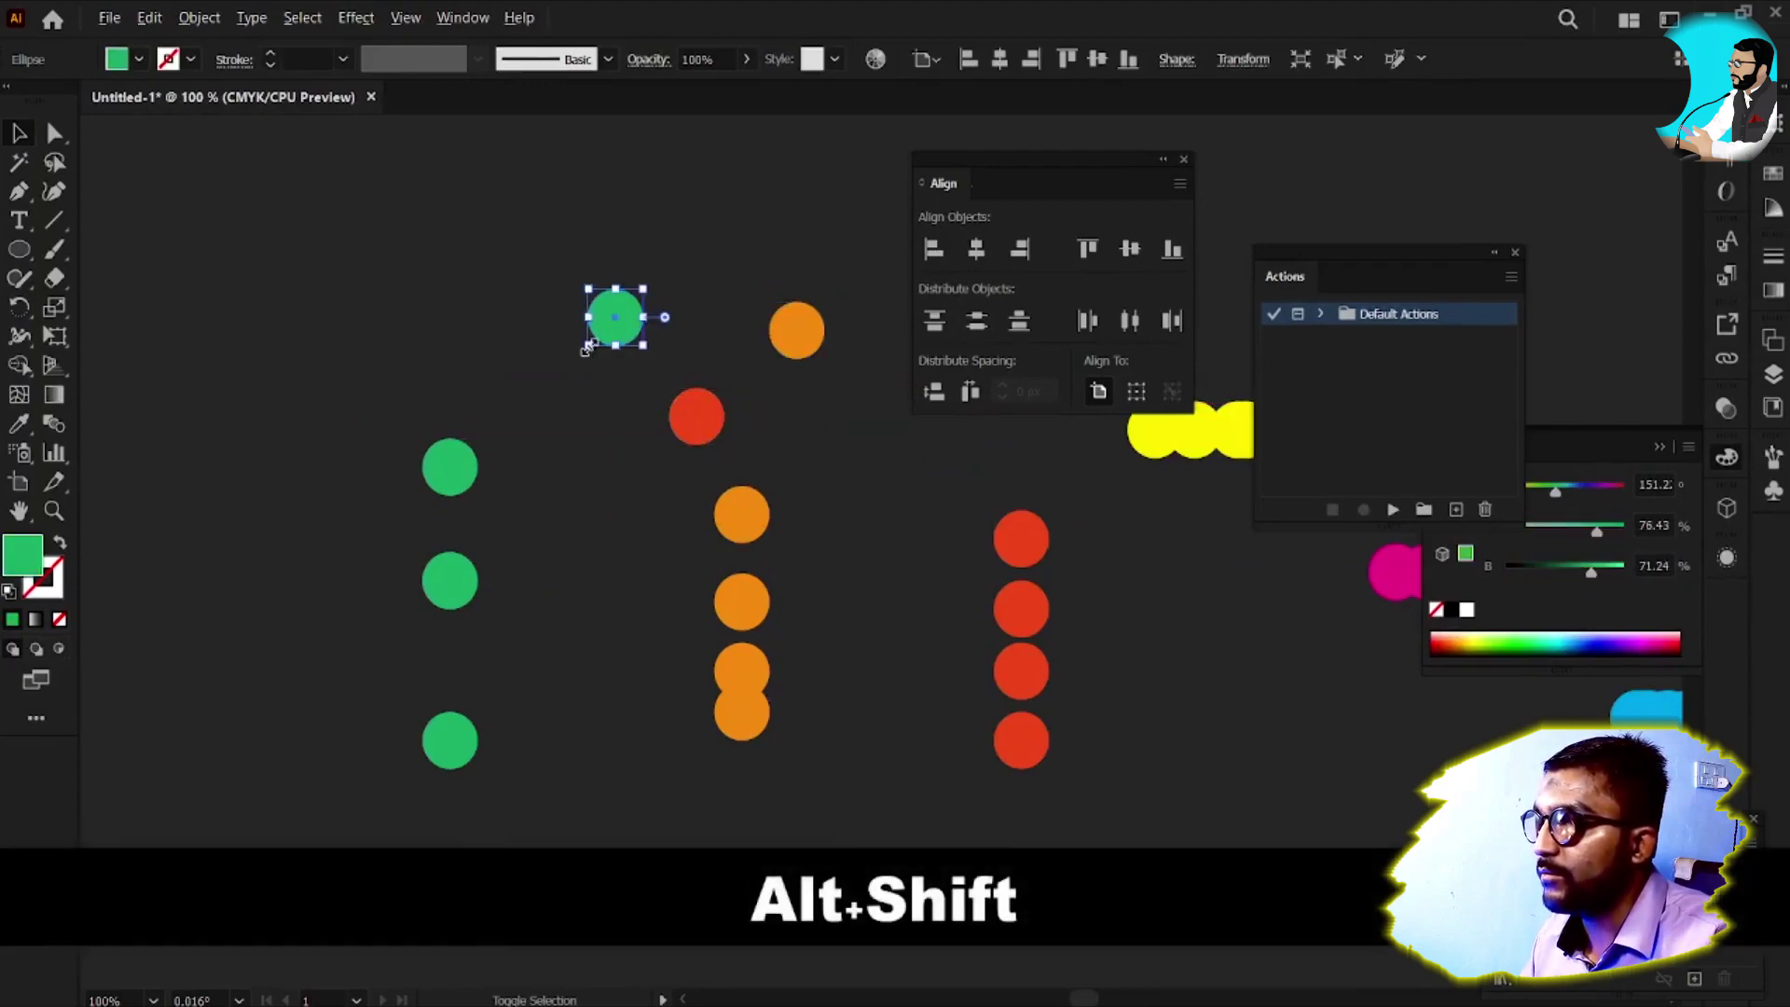
{"action": "left_click_drag", "start_coordinate": [590, 347], "coordinate": [539, 394]}
{"action": "left_click", "coordinate": [668, 438]}
{"action": "left_click_drag", "start_coordinate": [665, 445], "coordinate": [746, 242]}
{"action": "left_click", "coordinate": [797, 331]}
Align the three separated circles by their left edges and send the large green circle to the back
{"action": "left_click_drag", "start_coordinate": [525, 202], "coordinate": [870, 407]}
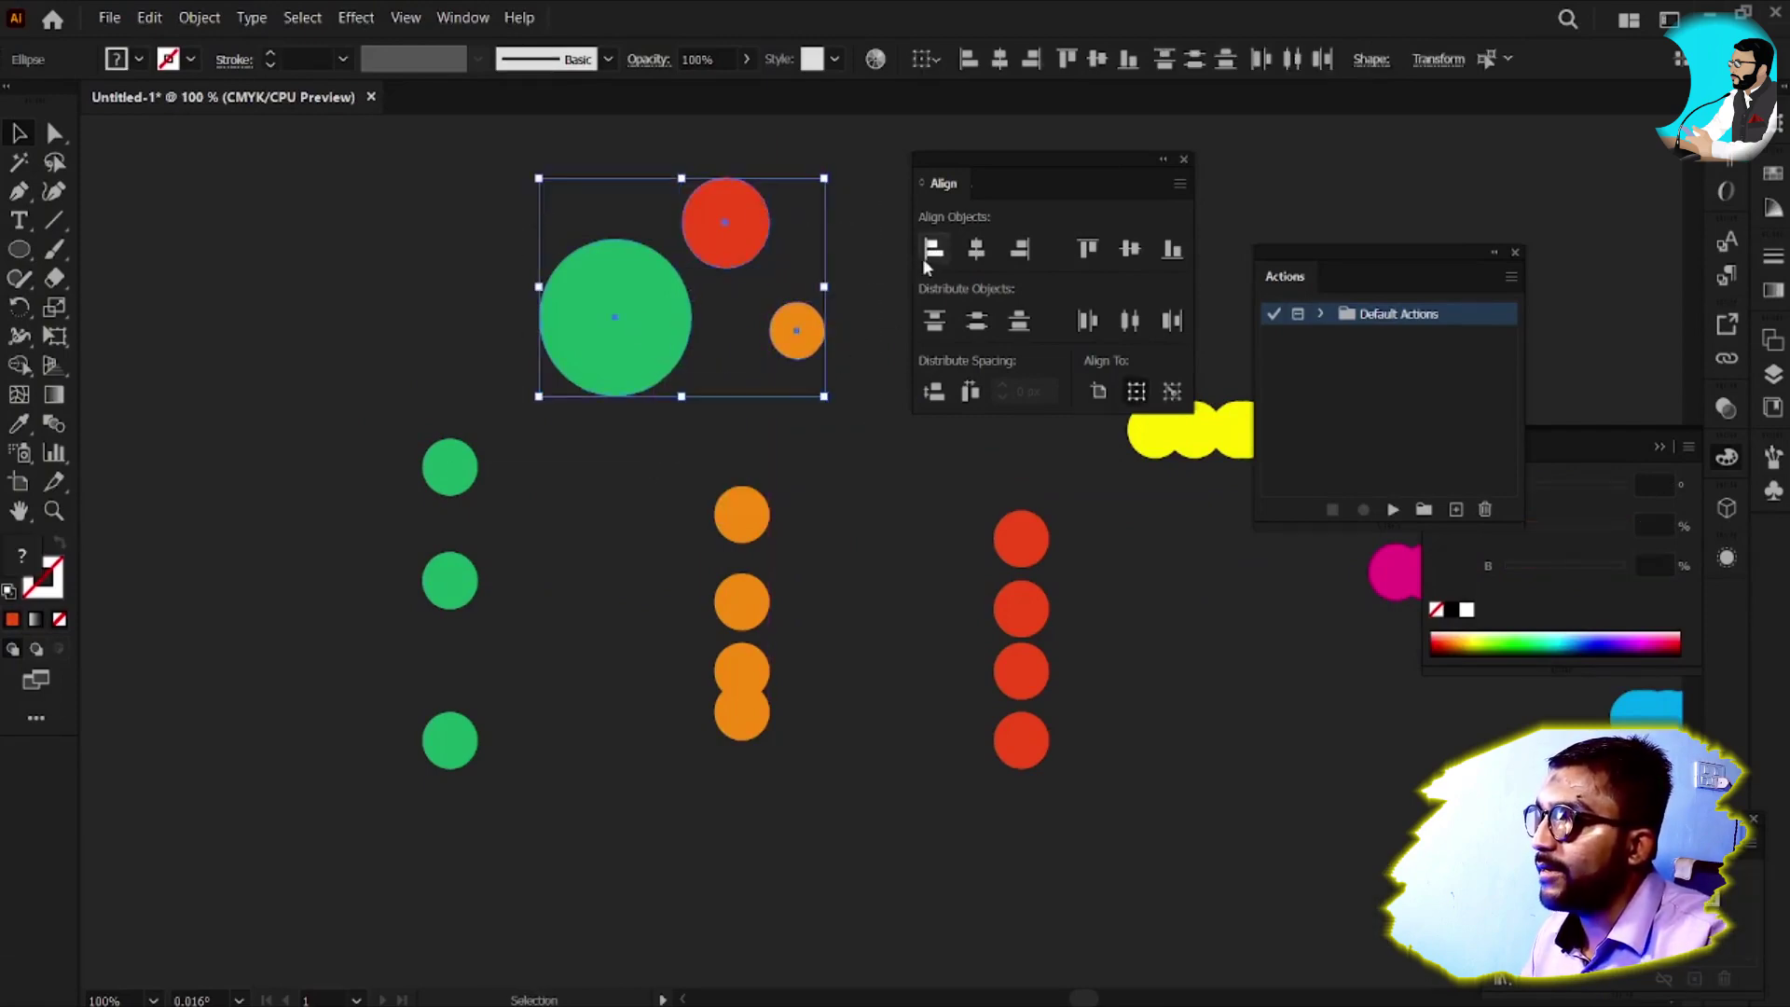
{"action": "left_click", "coordinate": [933, 249]}
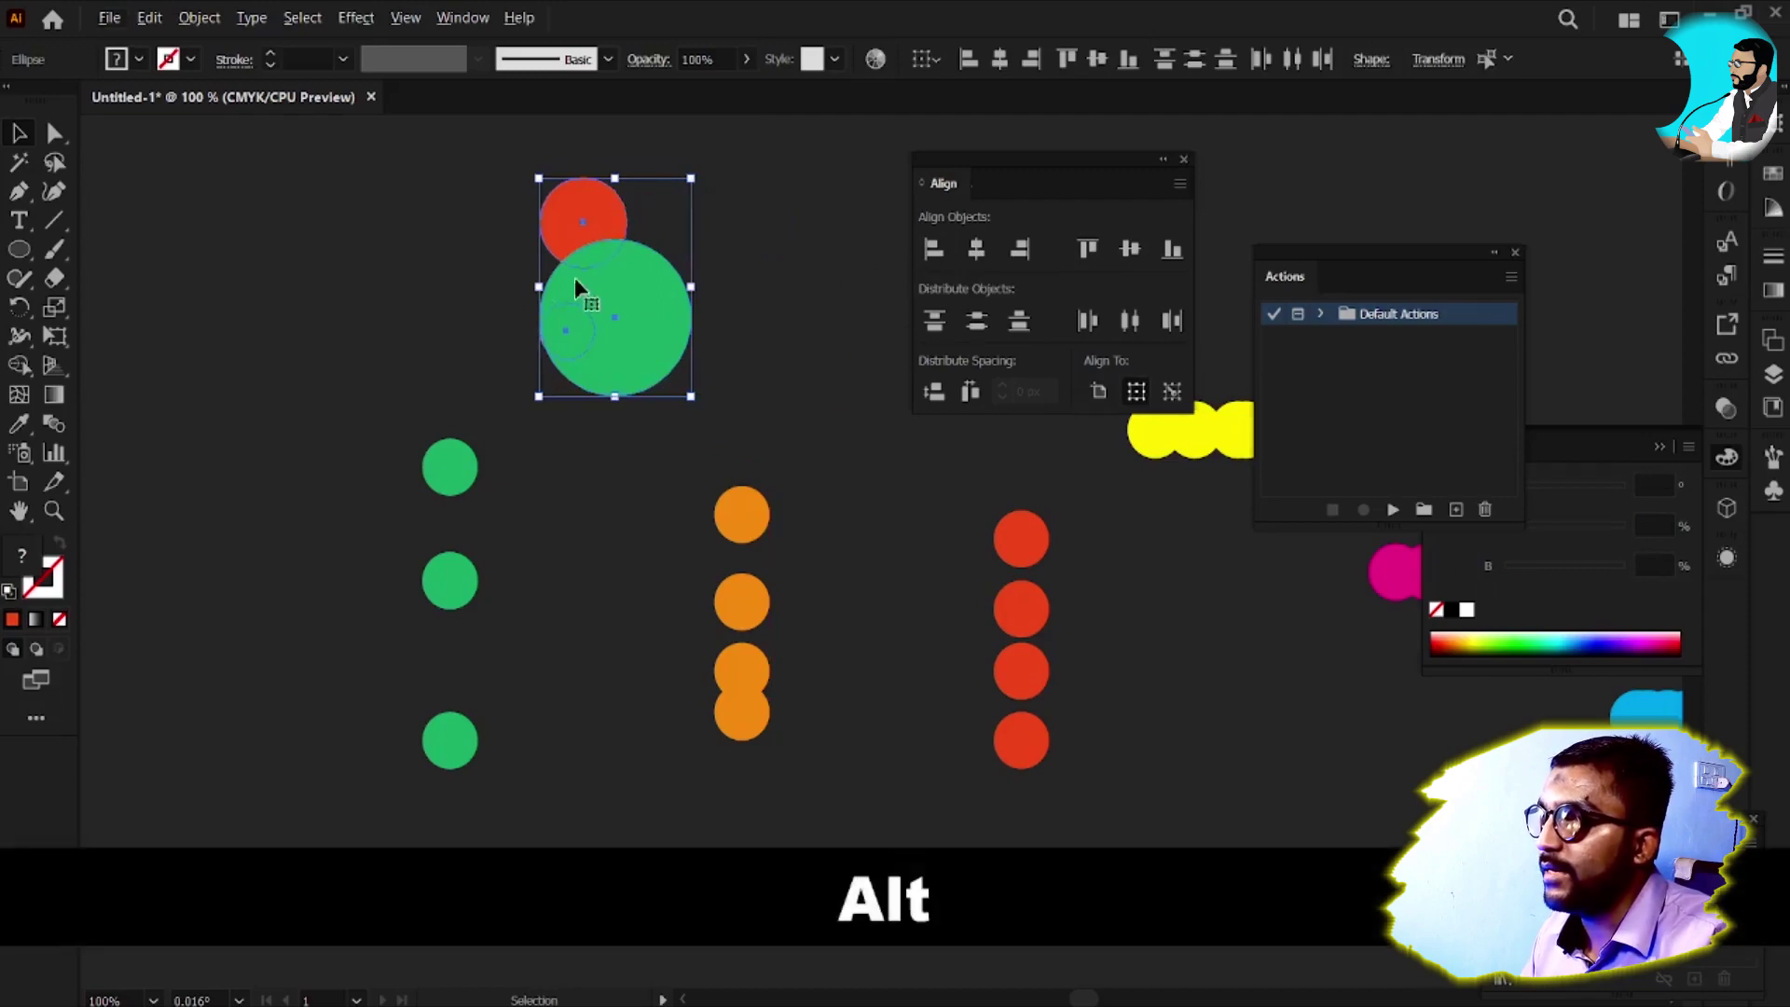
{"action": "left_click", "coordinate": [671, 320]}
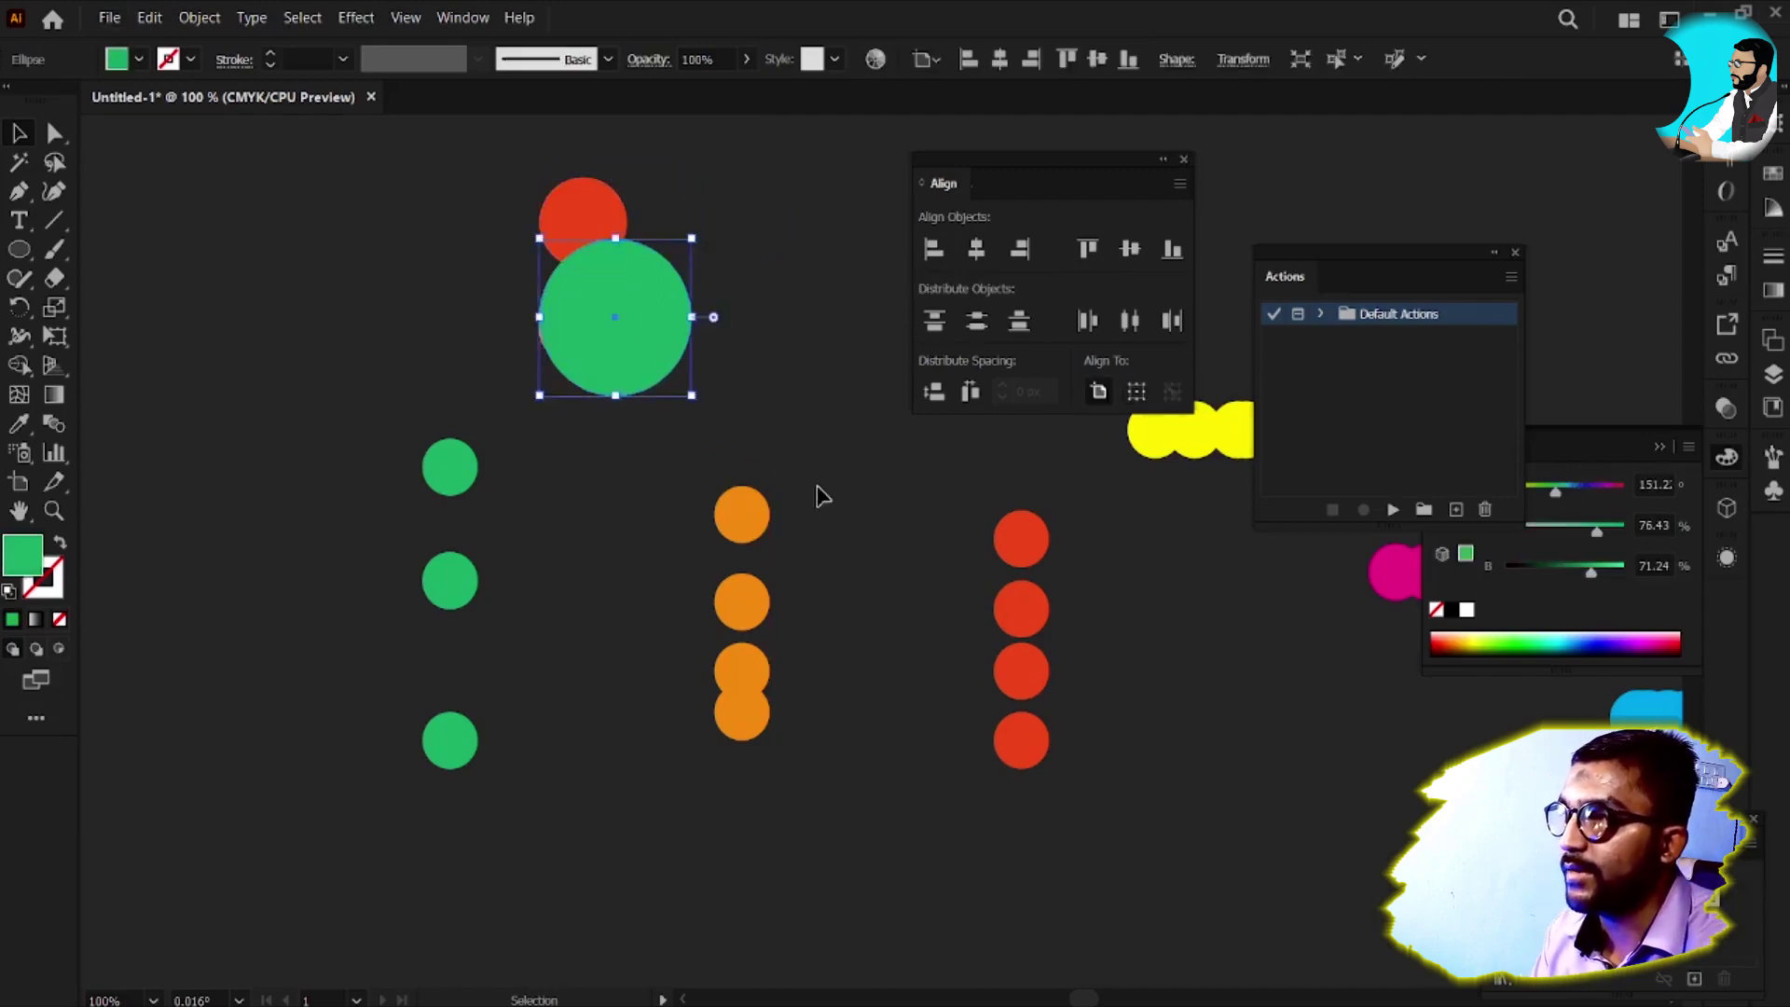
{"action": "key", "text": "ctrl+shift+bracketleft"}
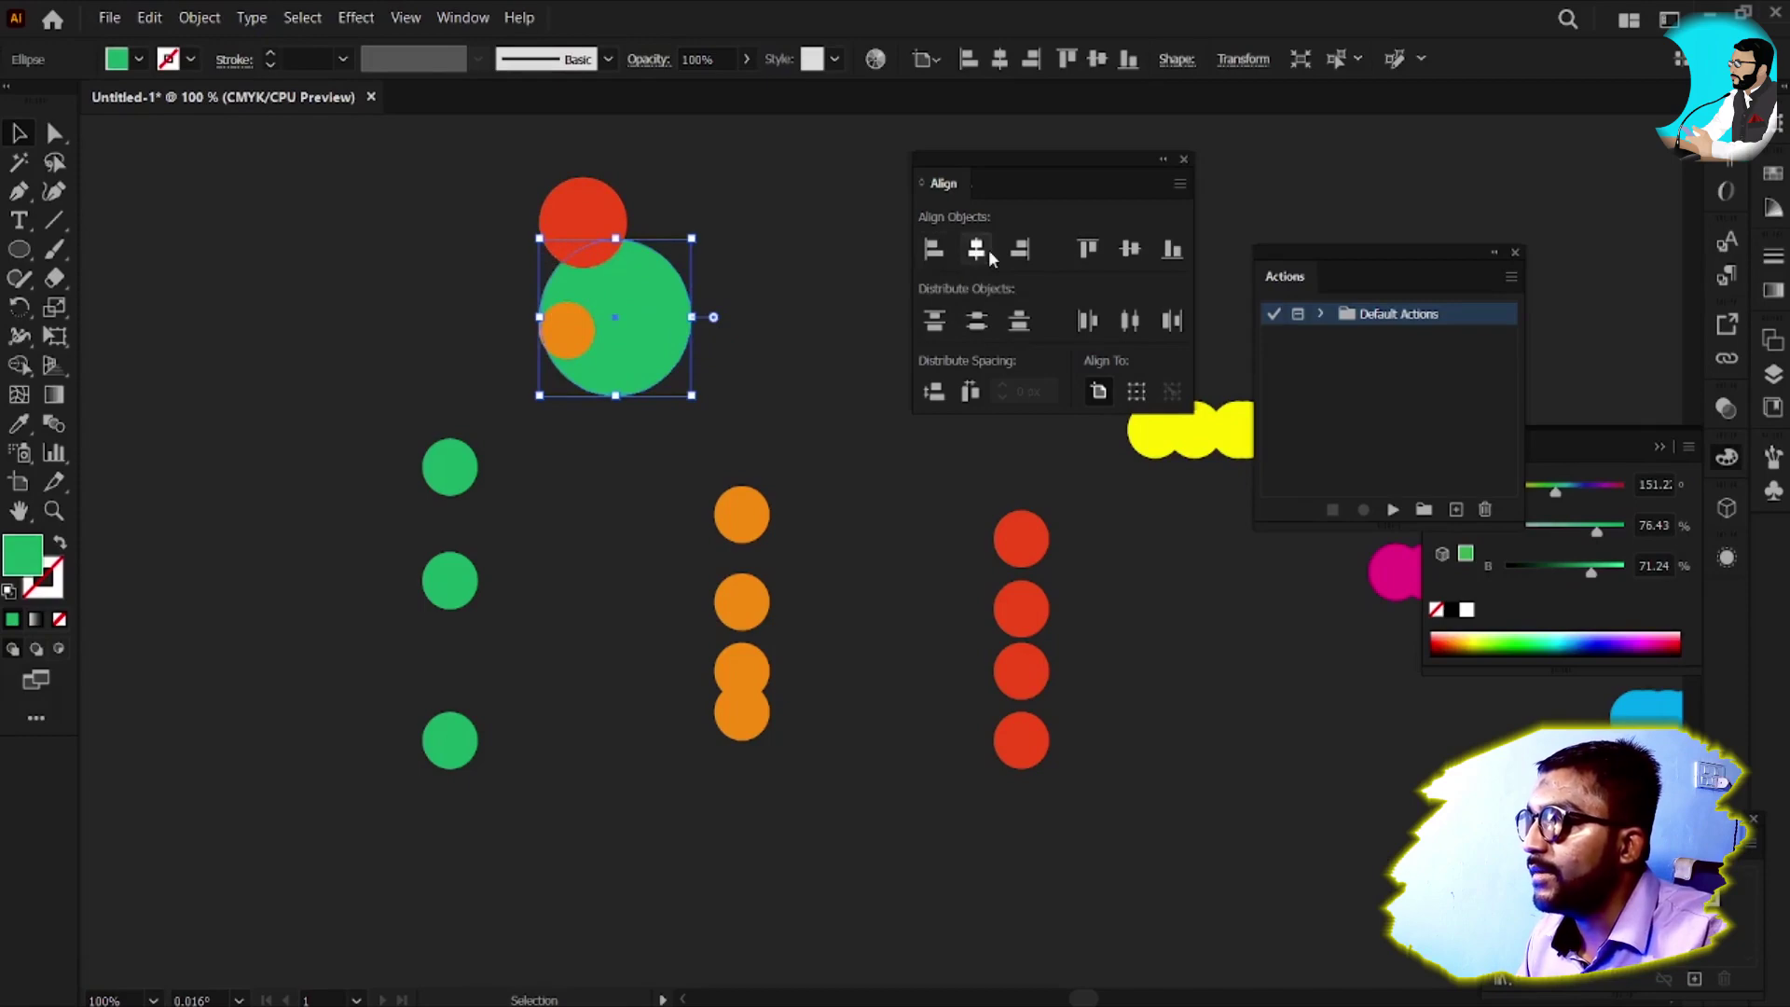
{"action": "key", "text": "Delete"}
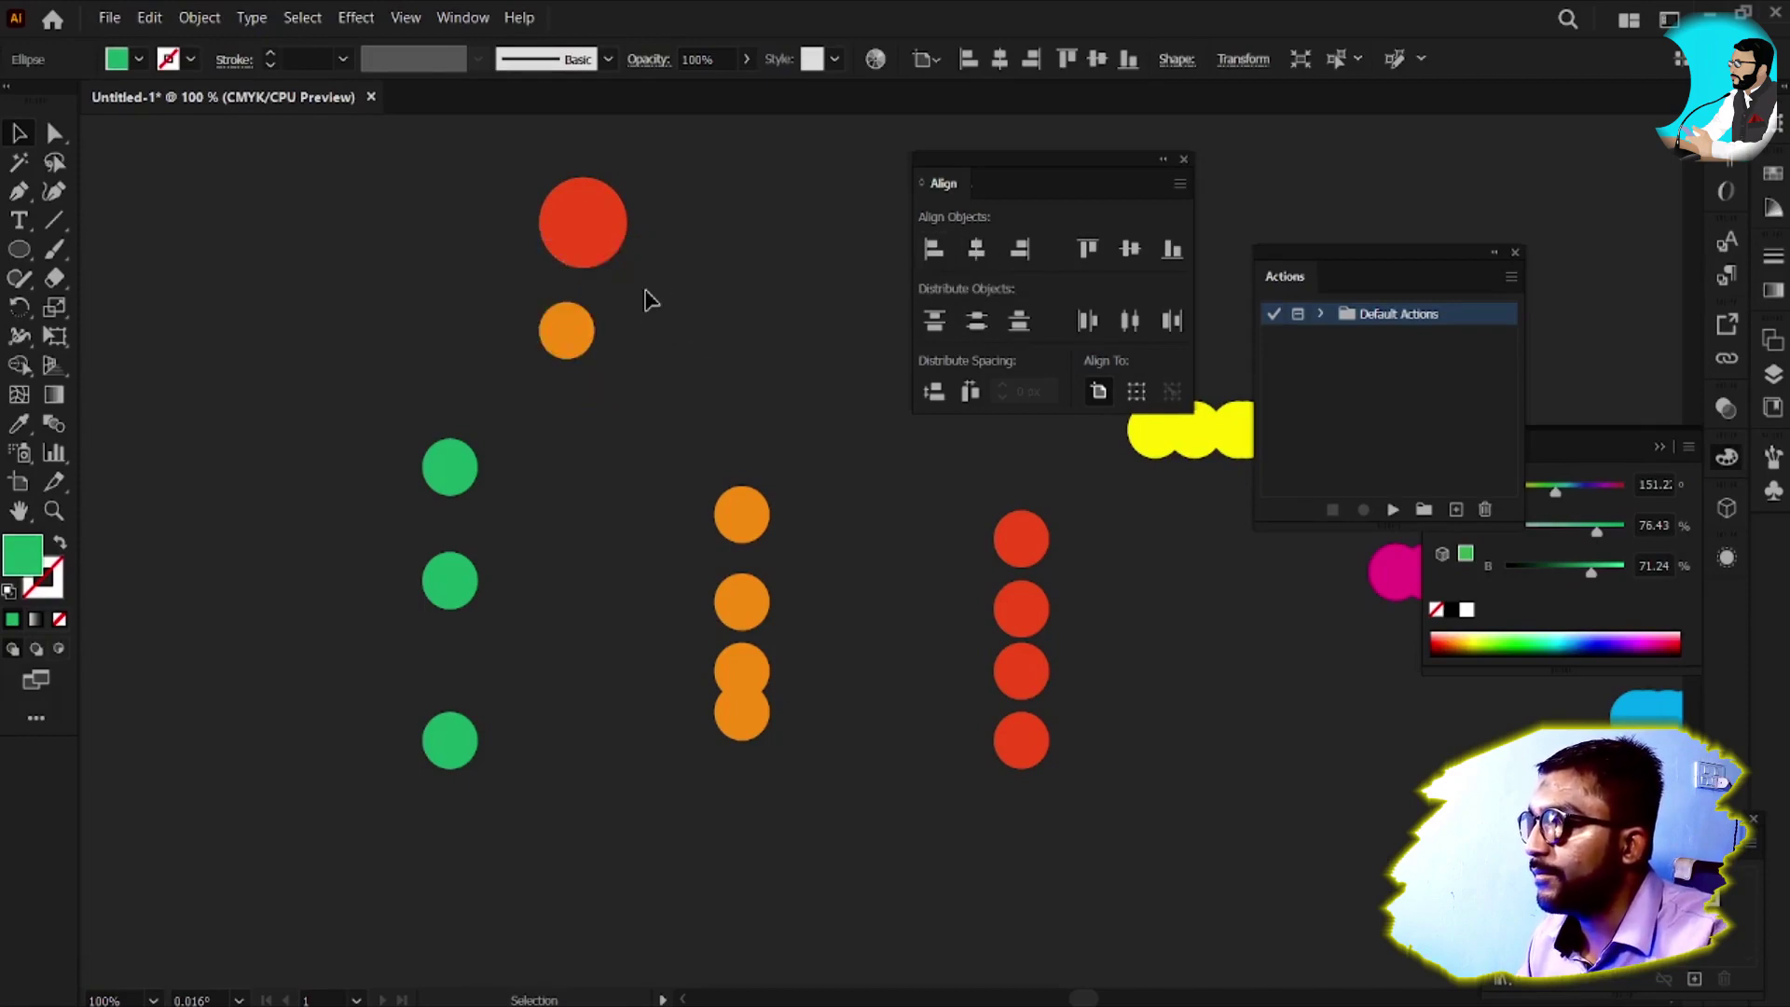
{"action": "key", "text": "ctrl+z"}
Align the three differently sized circles by their horizontal centers, followed by their right edges
{"action": "left_click_drag", "start_coordinate": [480, 181], "coordinate": [716, 377]}
{"action": "left_click", "coordinate": [977, 253]}
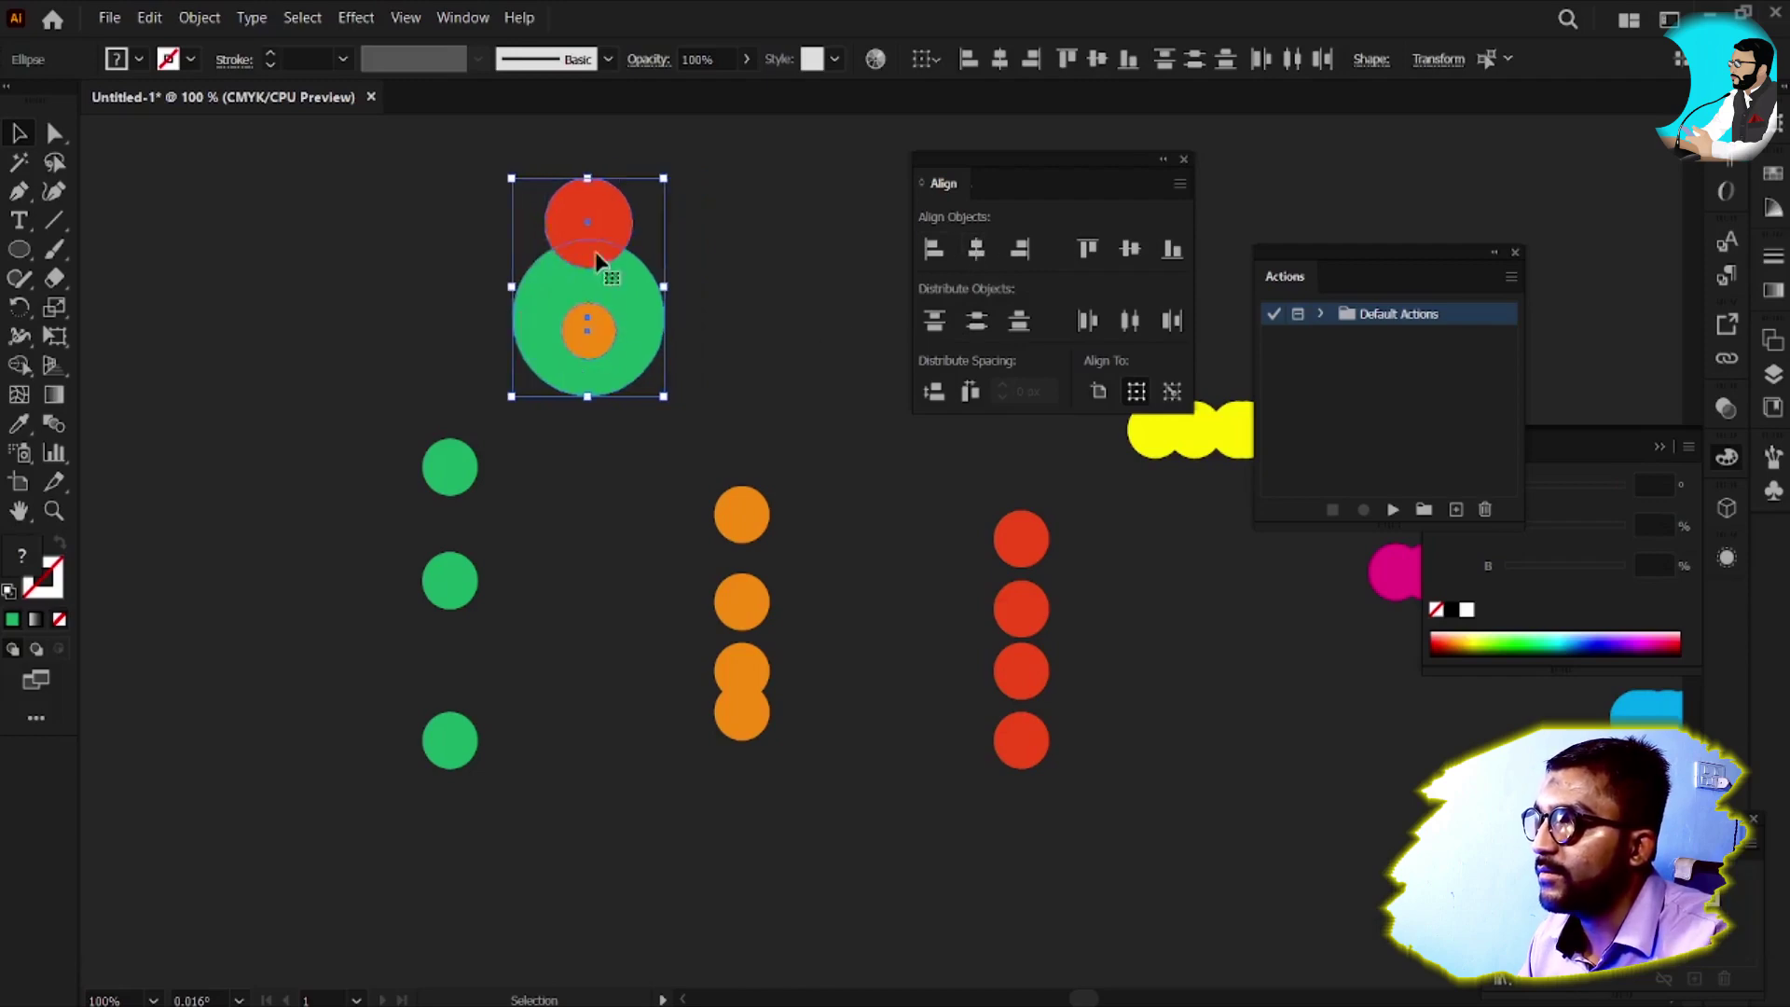
{"action": "left_click", "coordinate": [1020, 250]}
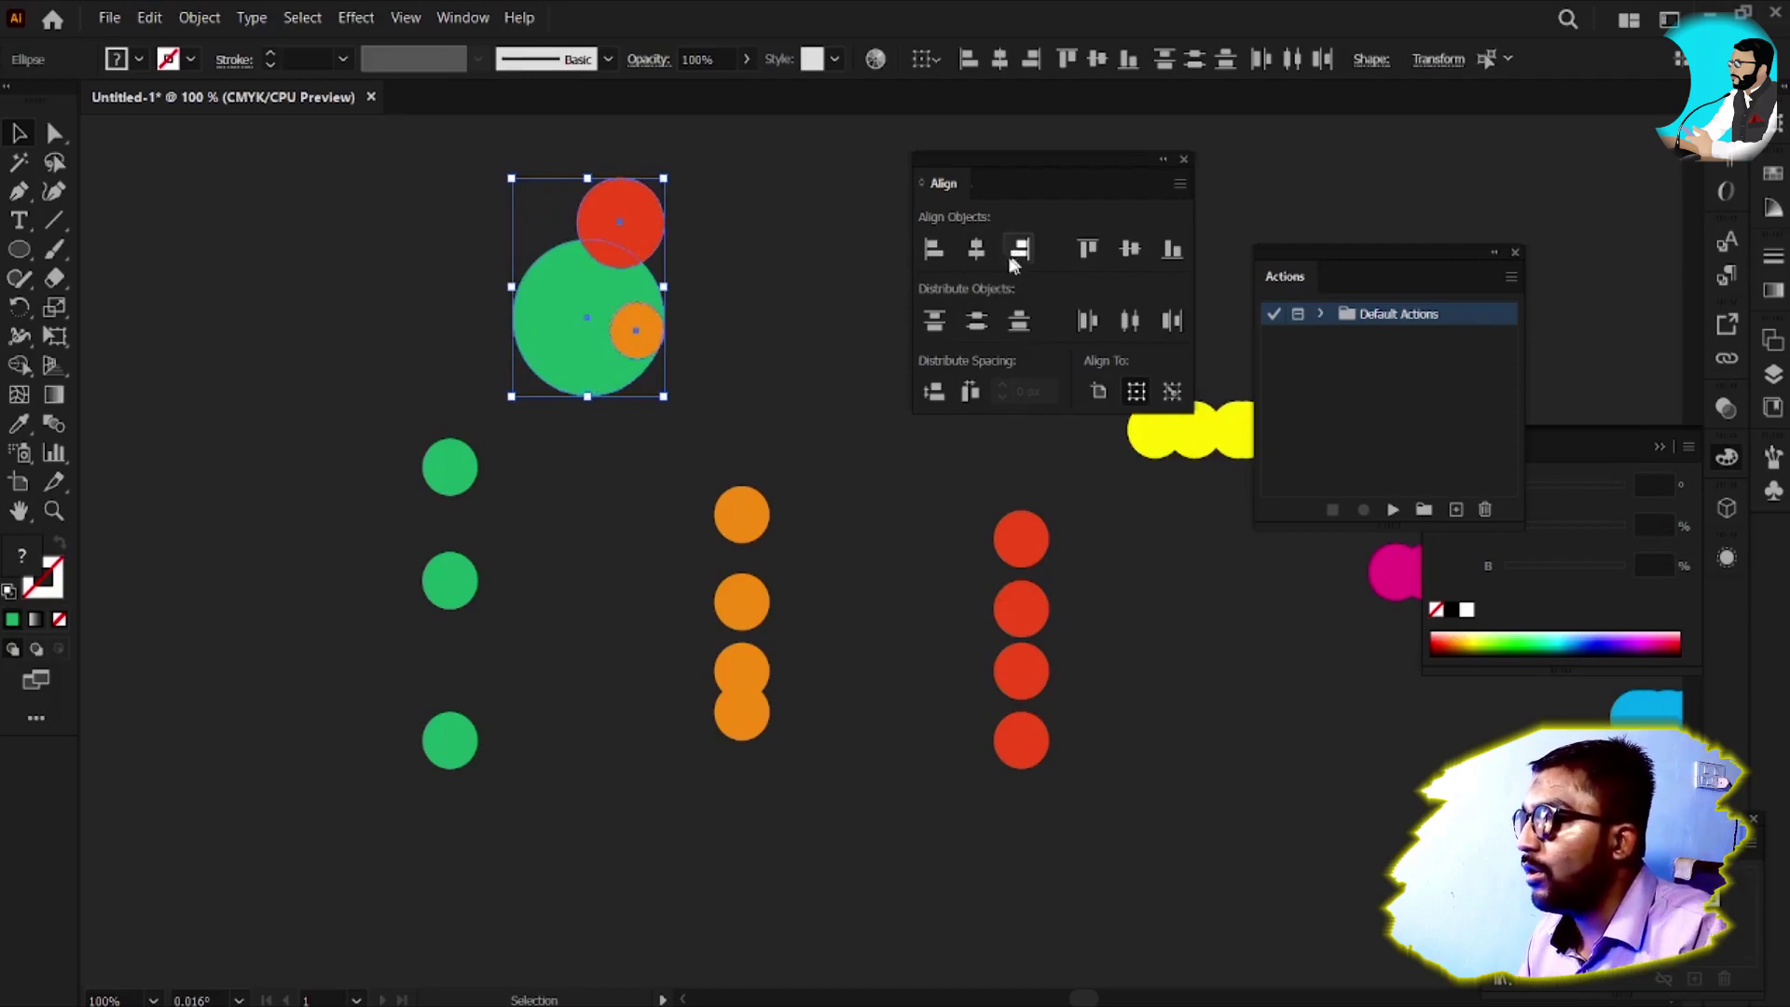
Align the three circles by their top edges, and center them horizontally and vertically into a concentric target
{"action": "left_click", "coordinate": [863, 304]}
{"action": "left_click_drag", "start_coordinate": [501, 172], "coordinate": [757, 413]}
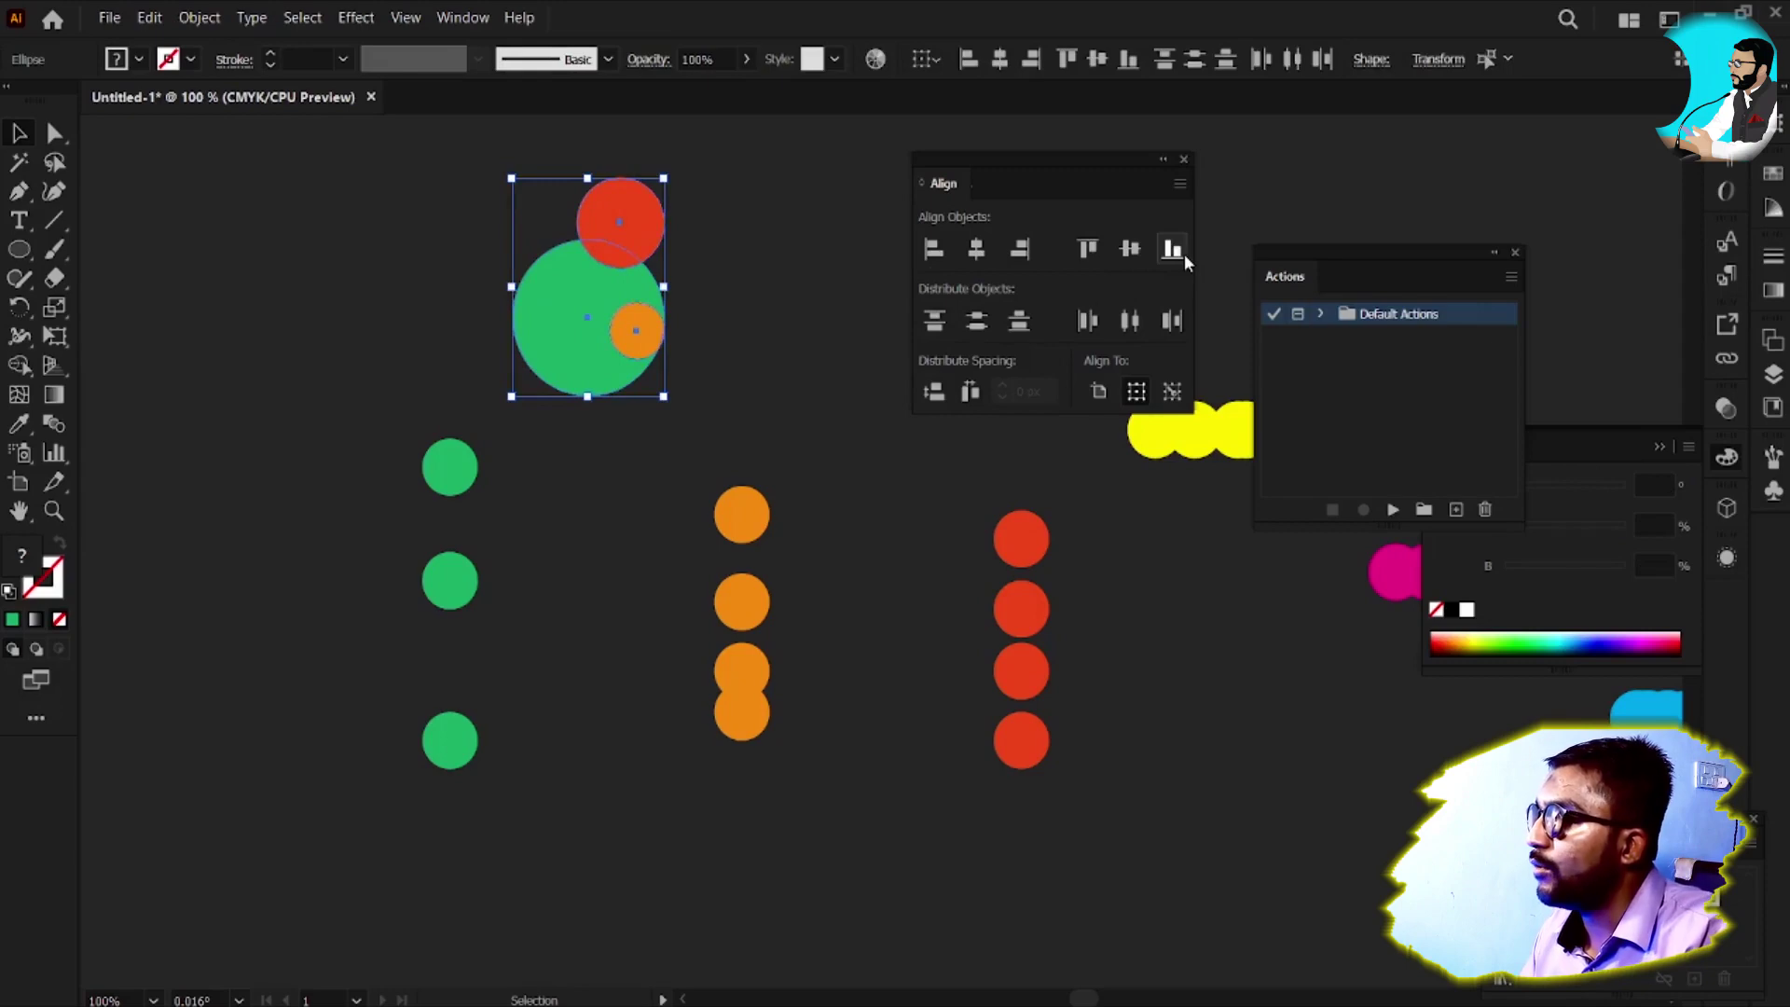
{"action": "left_click", "coordinate": [1090, 250]}
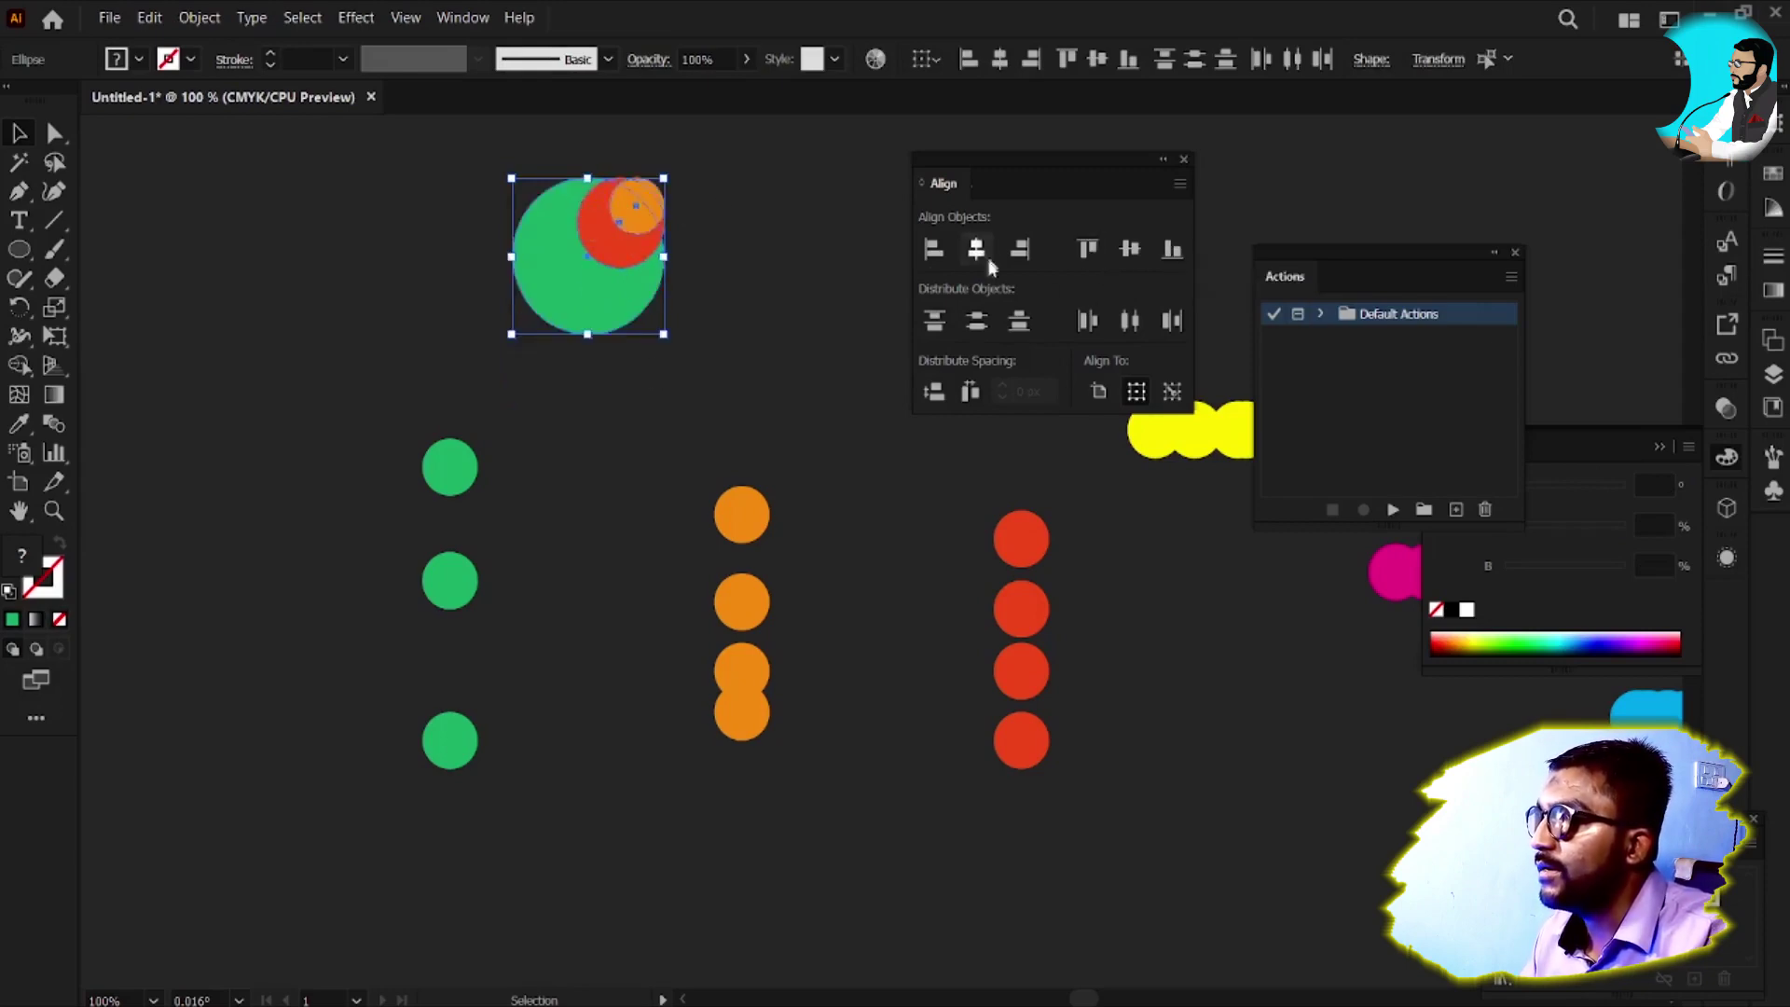
{"action": "left_click", "coordinate": [975, 255]}
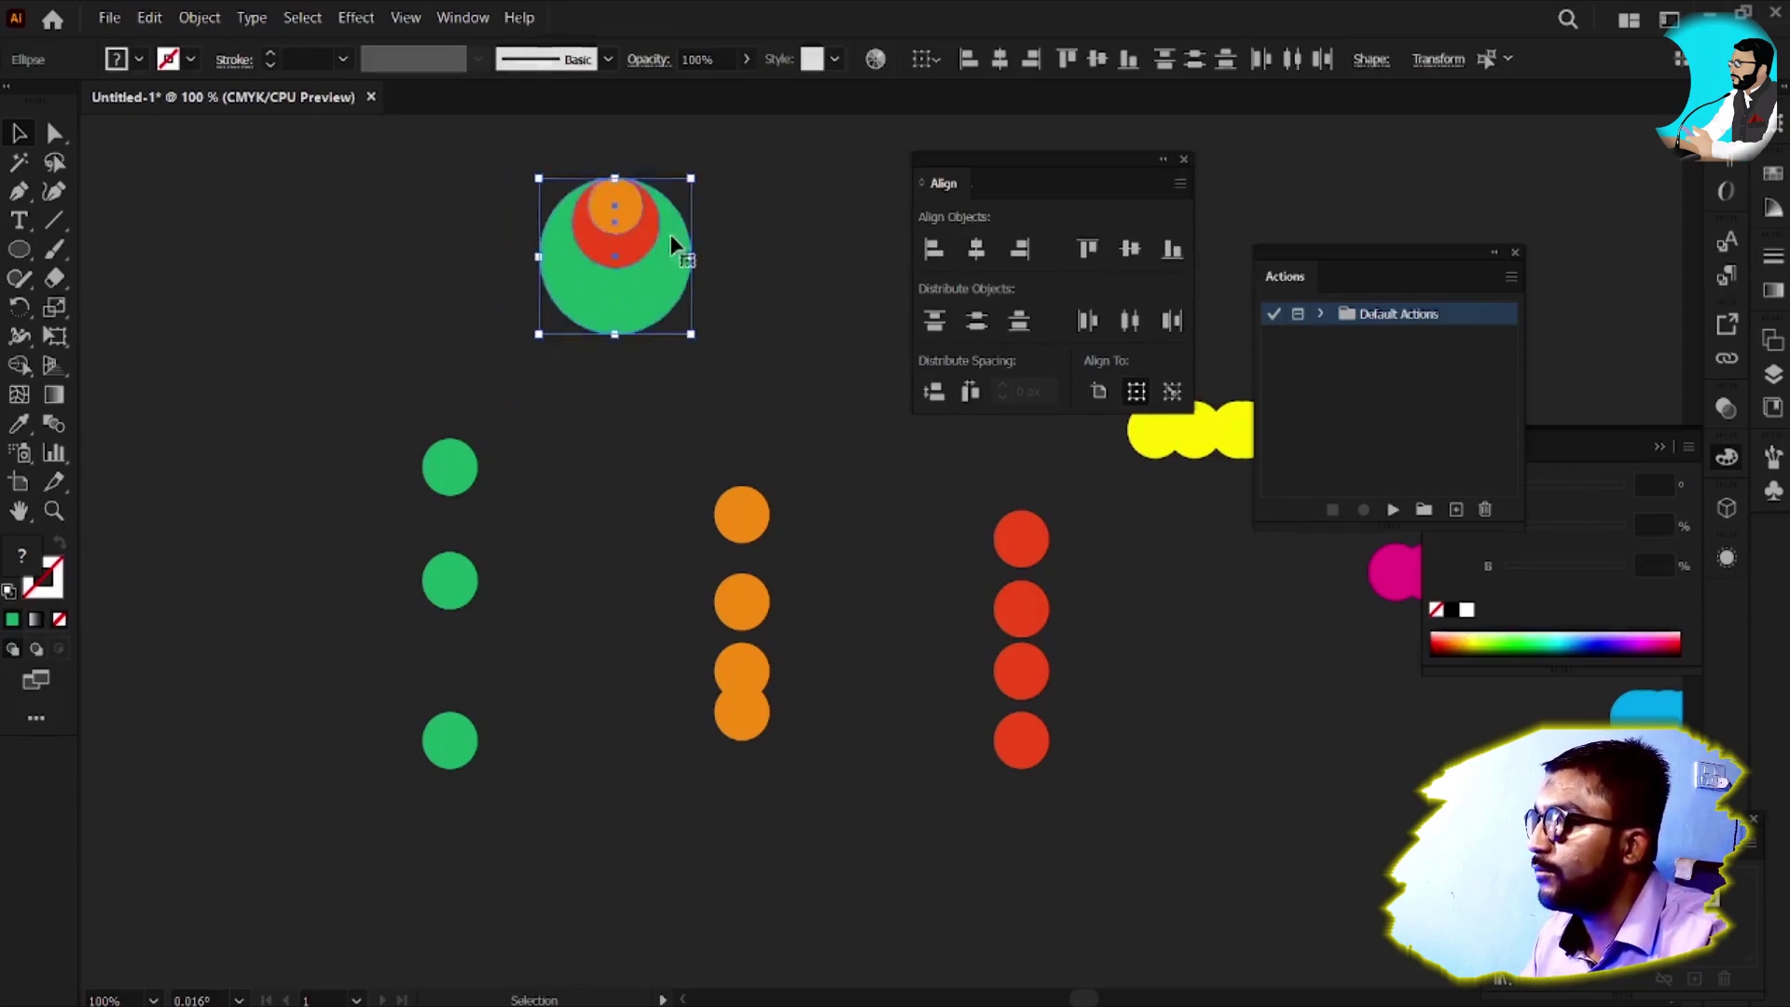
{"action": "left_click", "coordinate": [1130, 249]}
{"action": "left_click", "coordinate": [664, 380]}
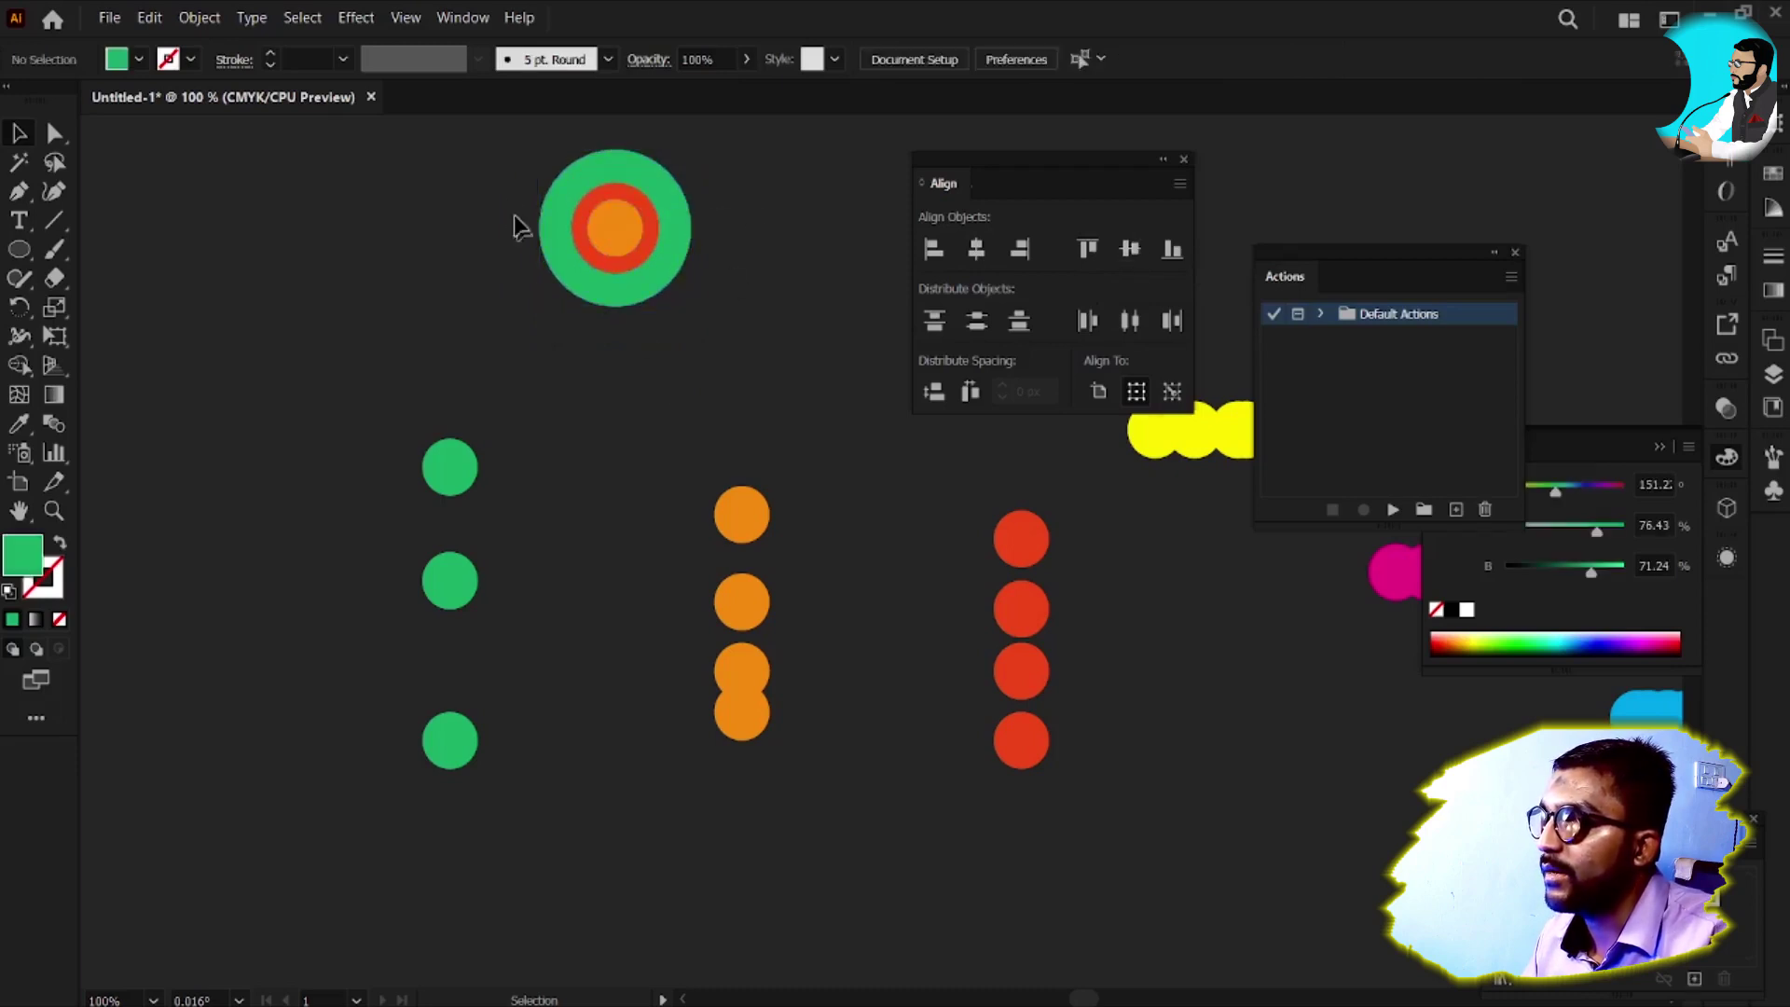
Move the red and orange circles off the green one, and center all three horizontally and vertically again
{"action": "left_click_drag", "start_coordinate": [479, 91], "coordinate": [541, 131]}
{"action": "left_click", "coordinate": [655, 239]}
{"action": "left_click_drag", "start_coordinate": [622, 242], "coordinate": [608, 349]}
{"action": "left_click_drag", "start_coordinate": [479, 182], "coordinate": [854, 396]}
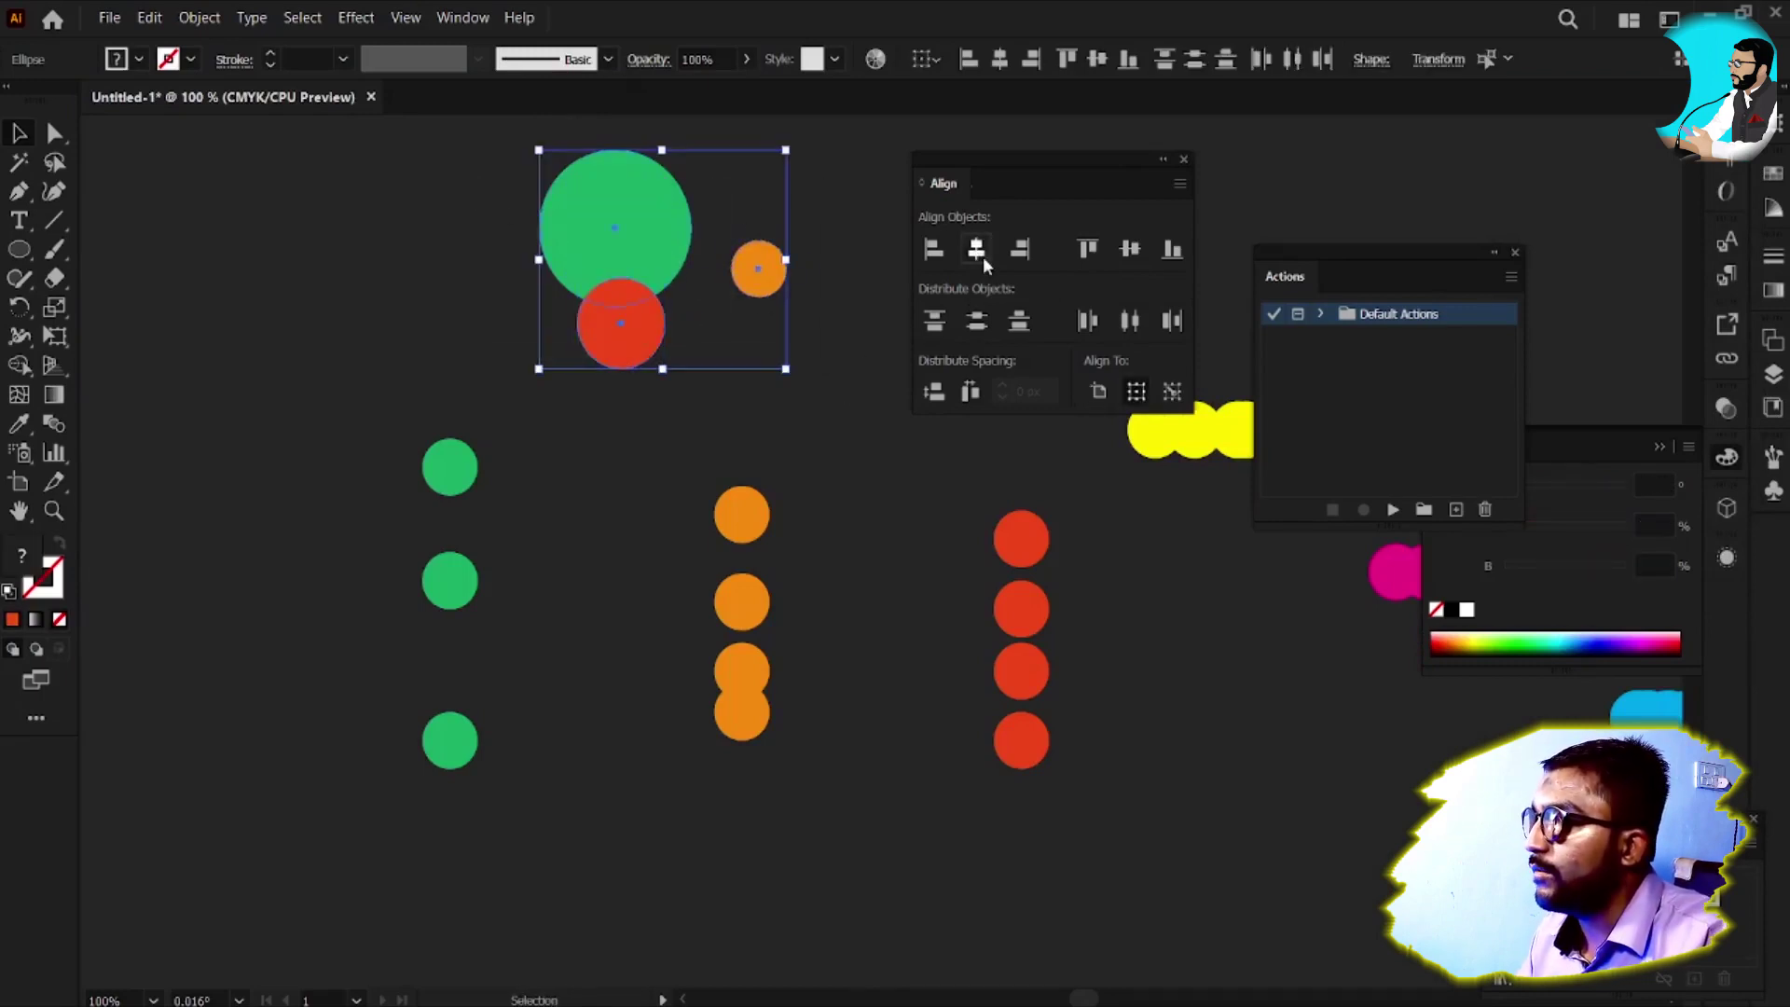
{"action": "left_click", "coordinate": [982, 255]}
{"action": "left_click", "coordinate": [1127, 253]}
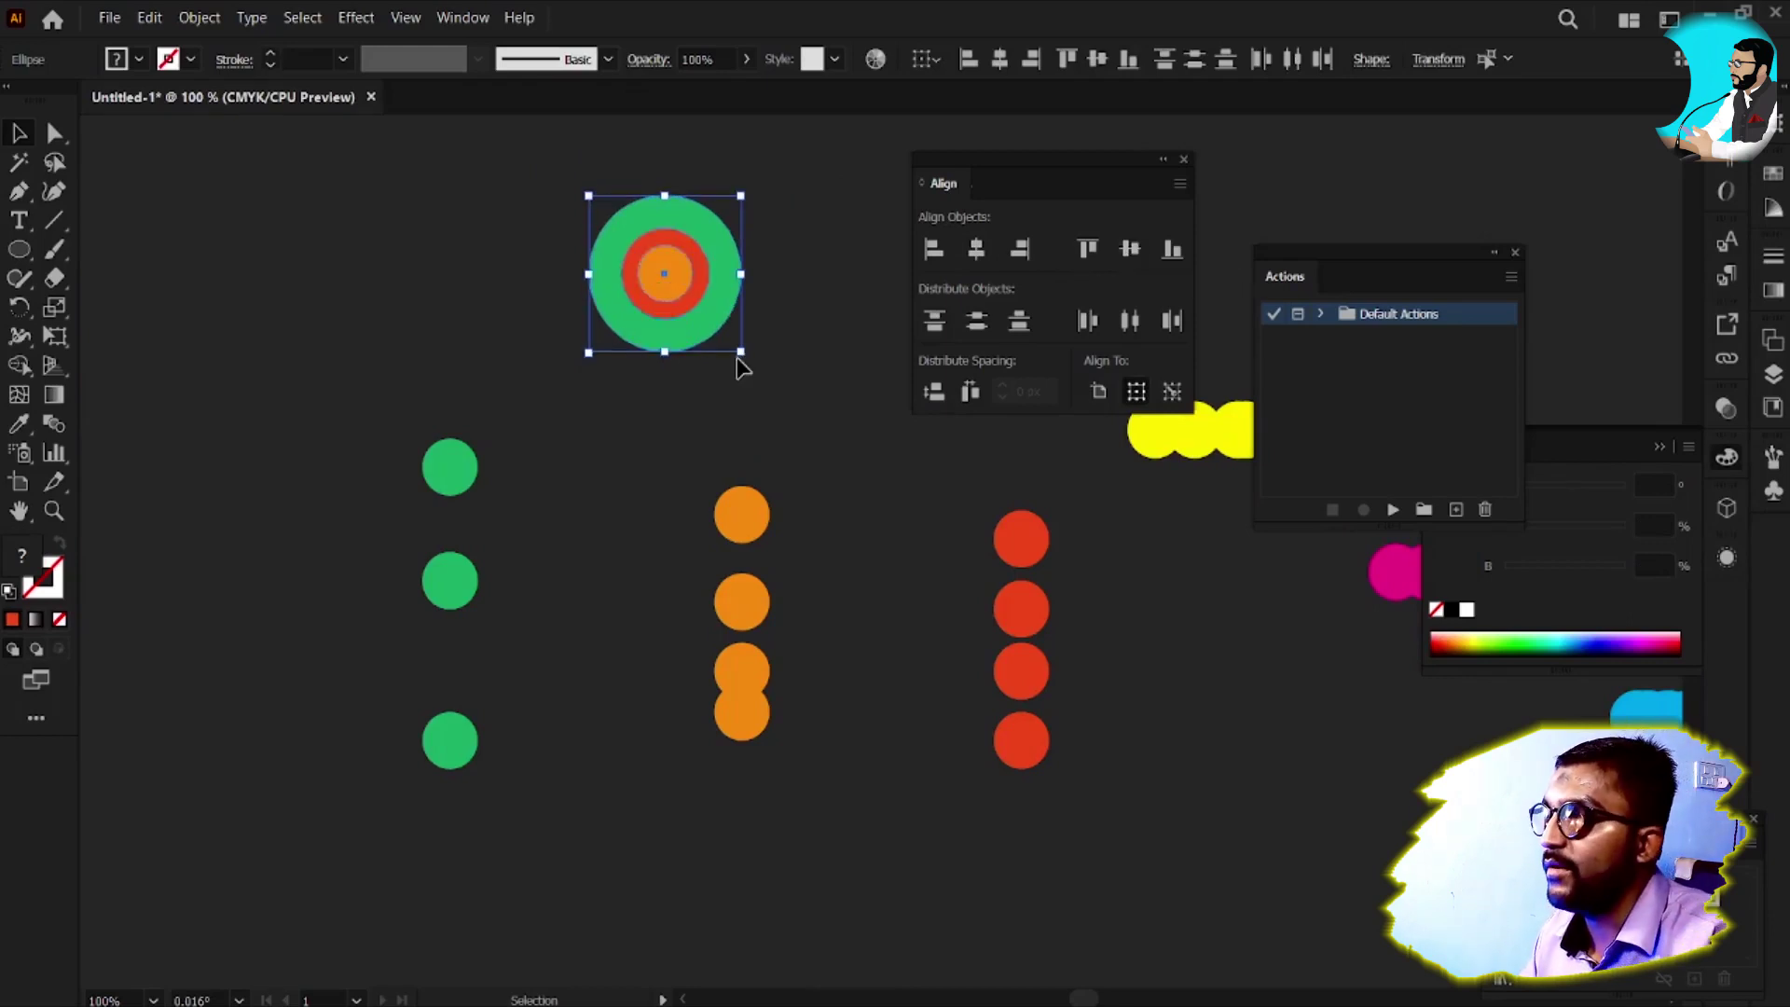
Pull the red and orange circles apart from the green one, and align all three by right edges and vertical centers
{"action": "left_click", "coordinate": [621, 341]}
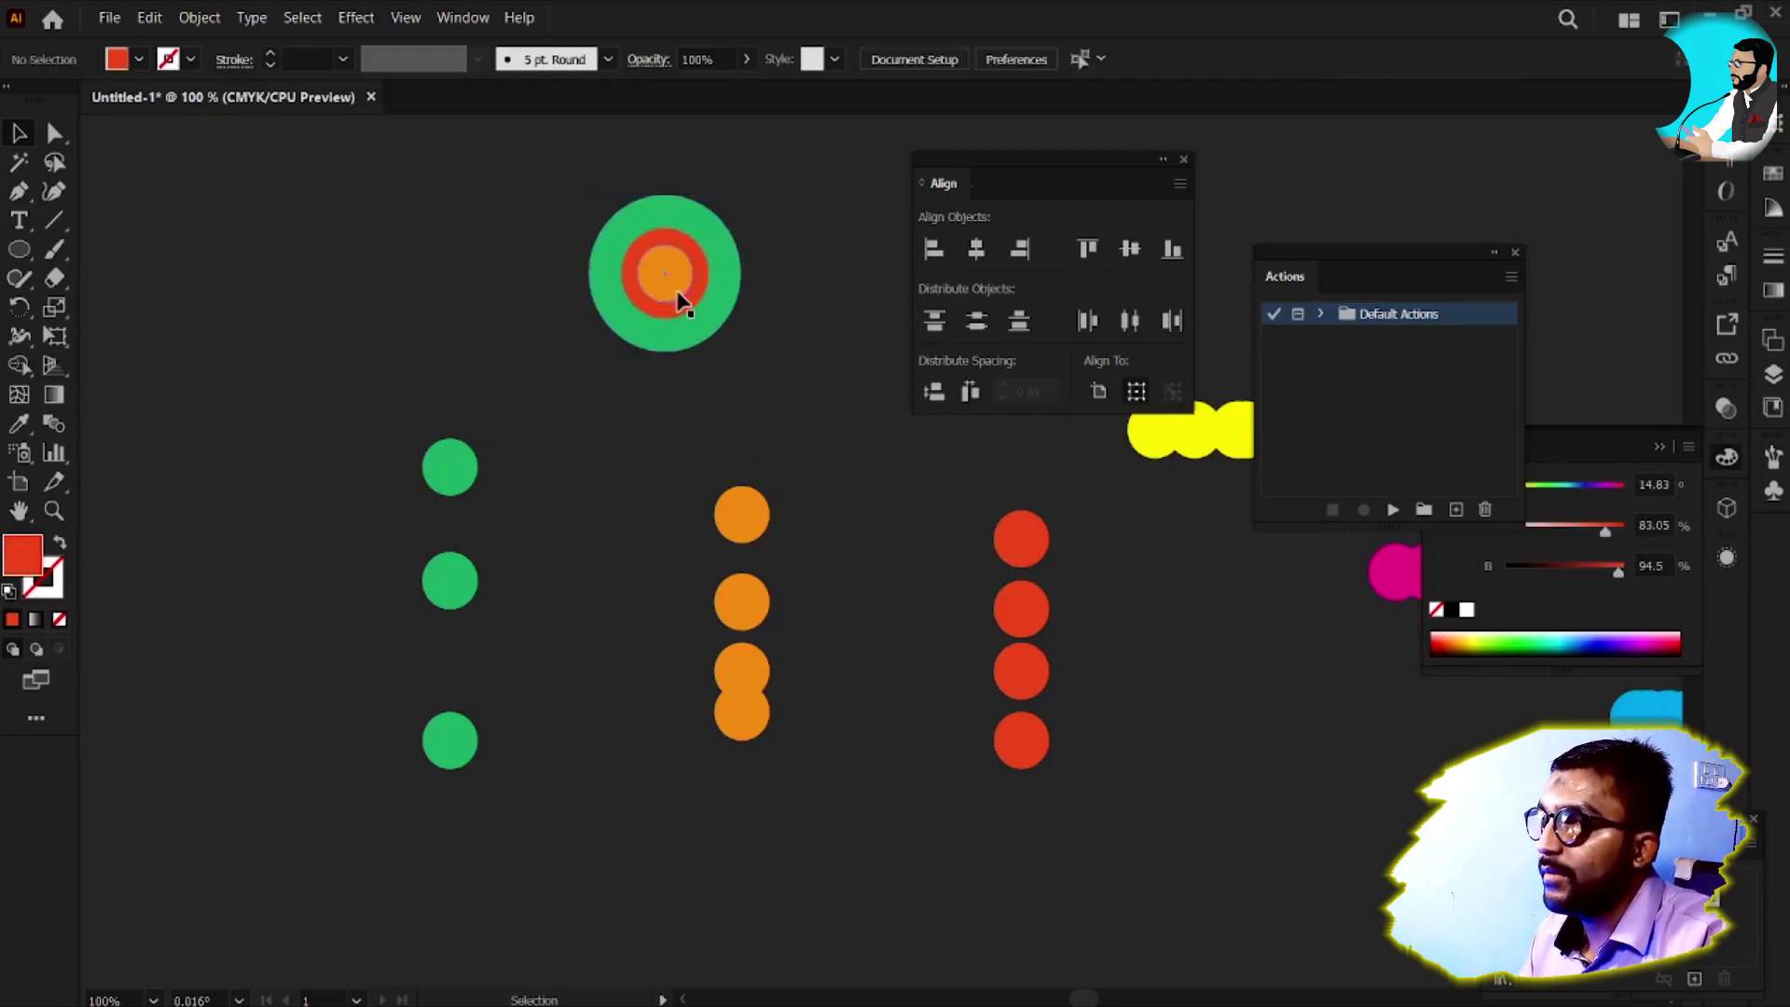
{"action": "left_click_drag", "start_coordinate": [678, 296], "coordinate": [583, 259]}
{"action": "left_click", "coordinate": [725, 291]}
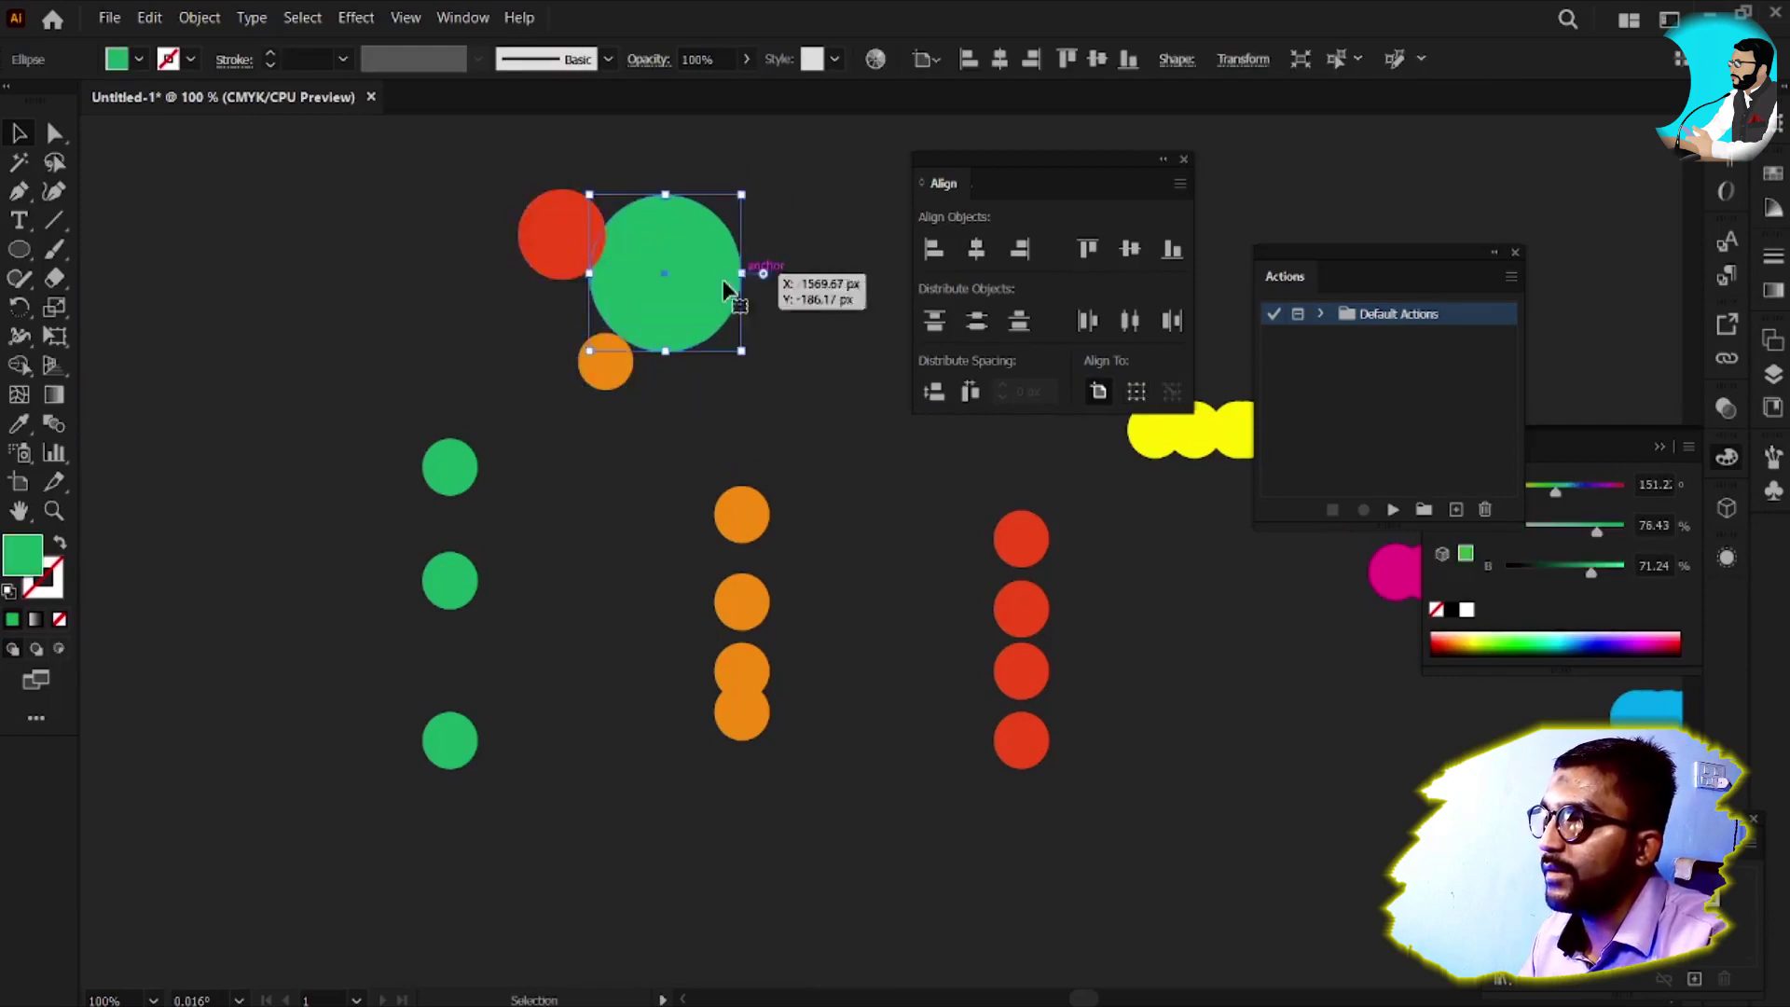
{"action": "left_click_drag", "start_coordinate": [372, 159], "coordinate": [791, 420]}
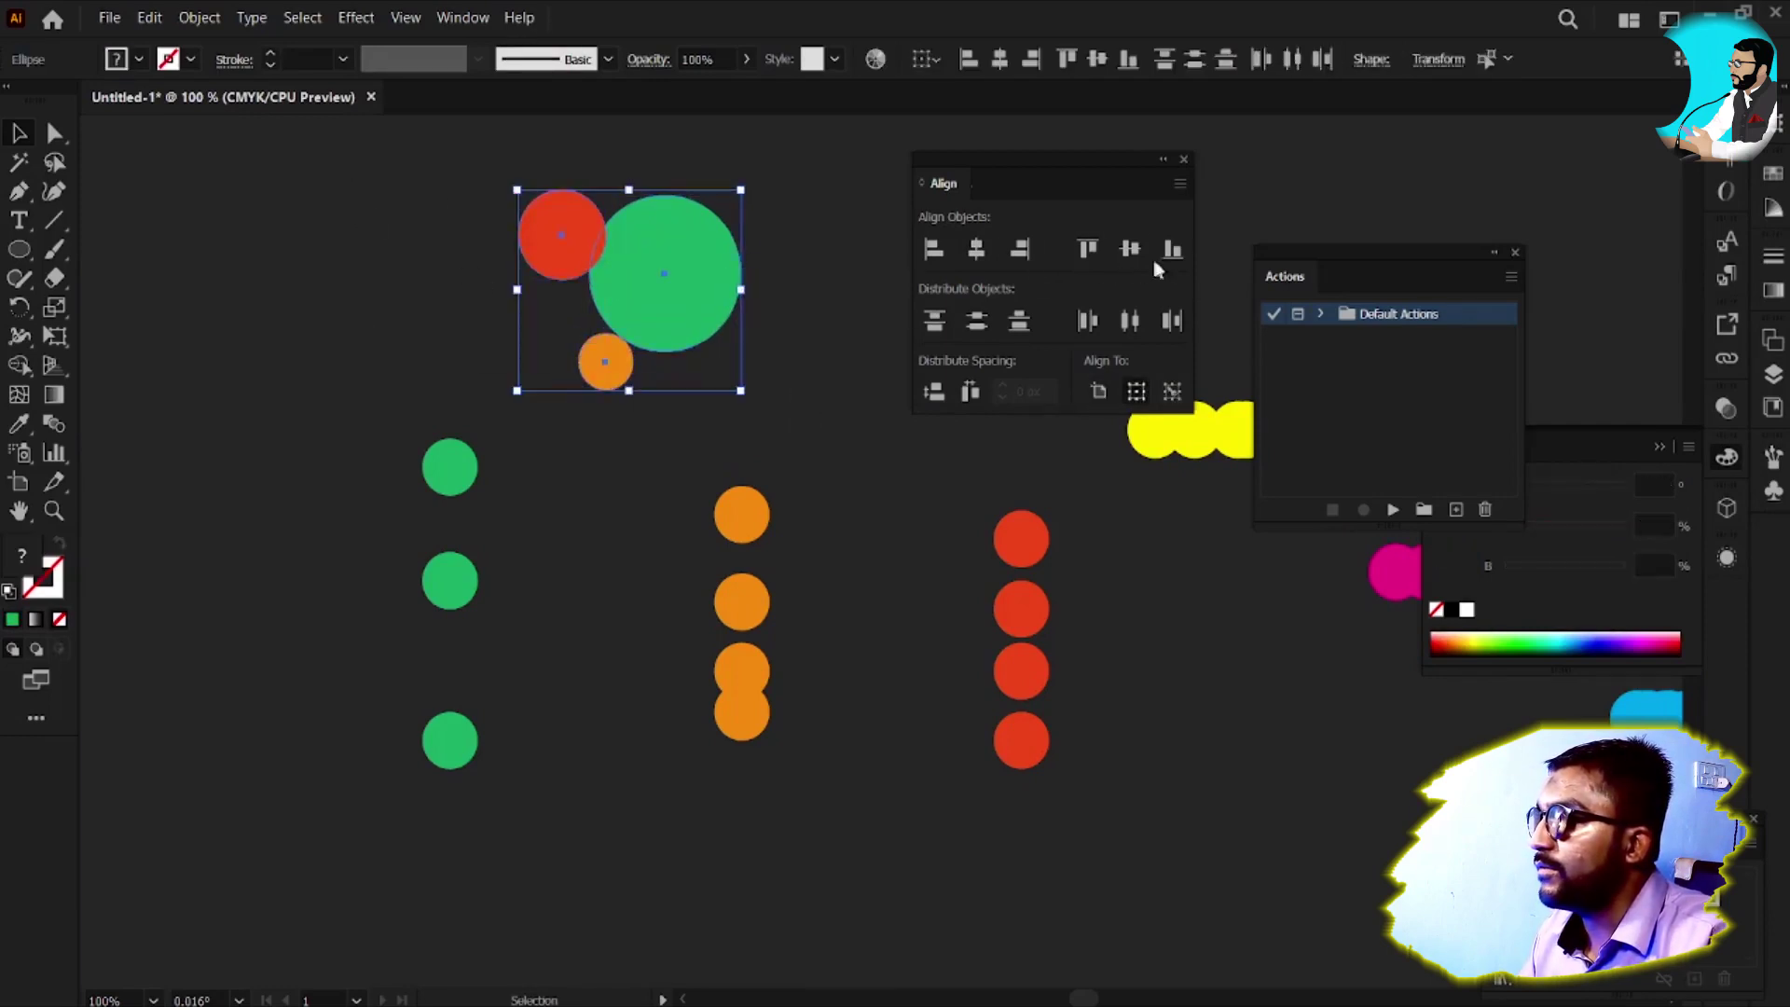
{"action": "left_click", "coordinate": [1022, 249]}
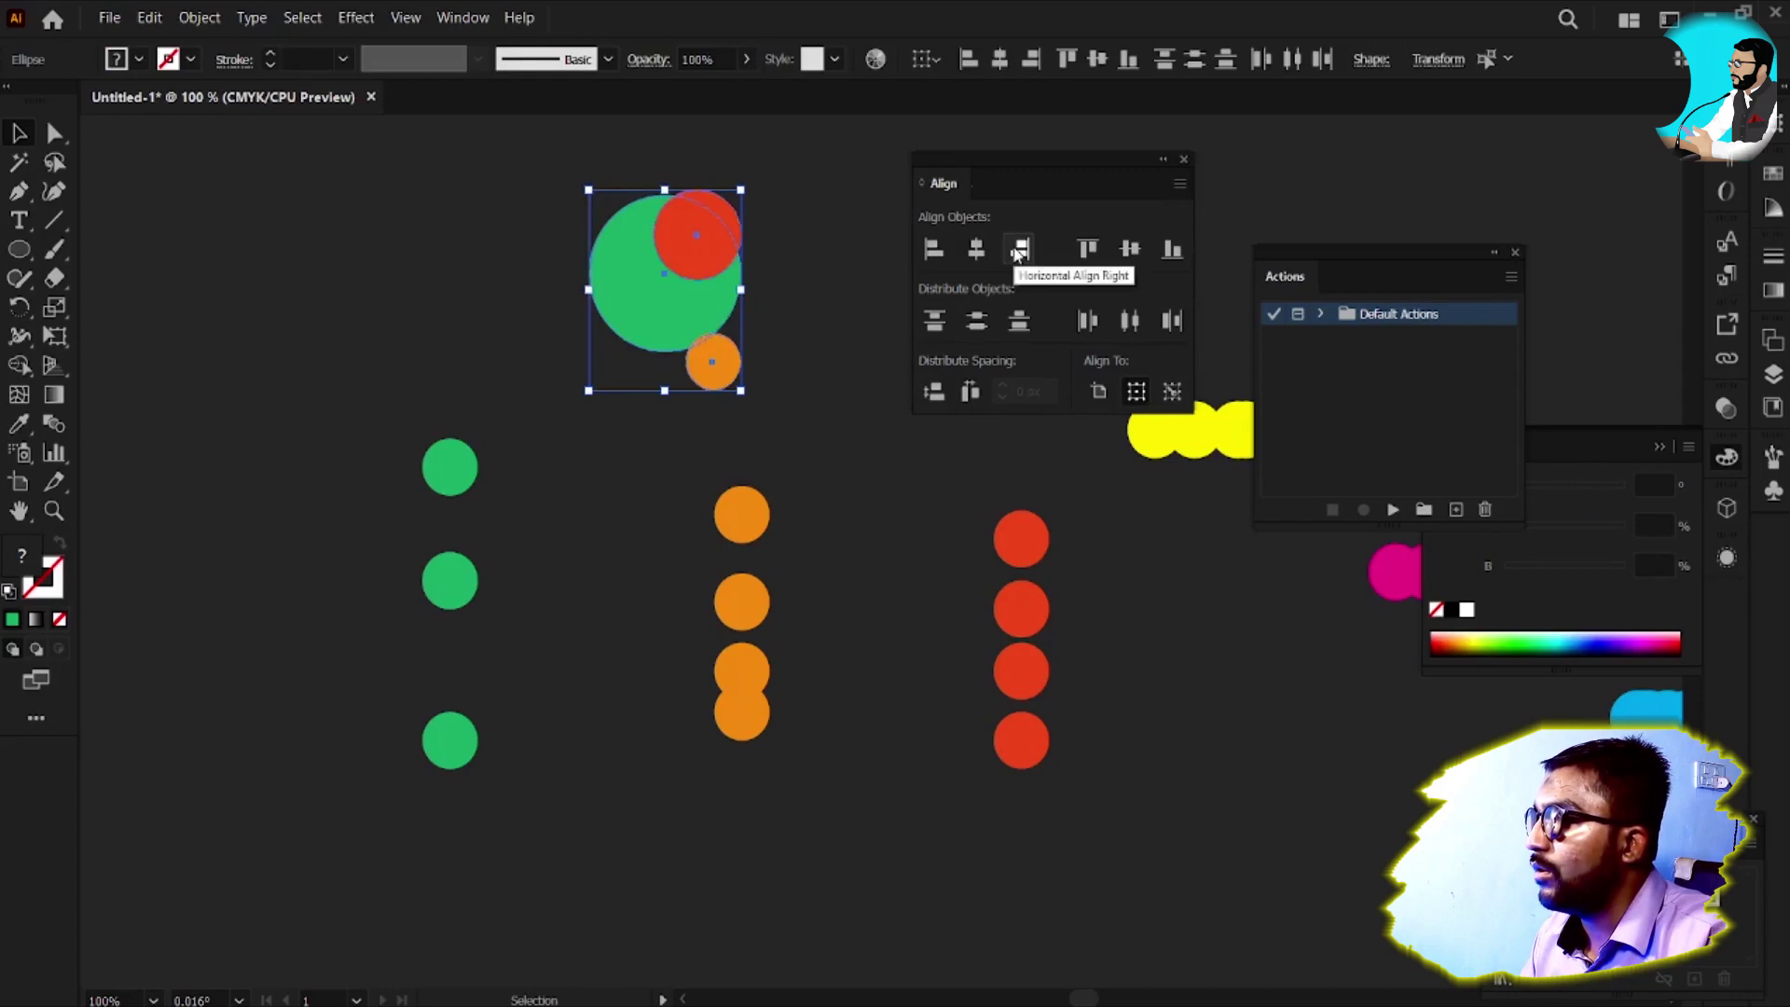
{"action": "left_click", "coordinate": [1133, 254]}
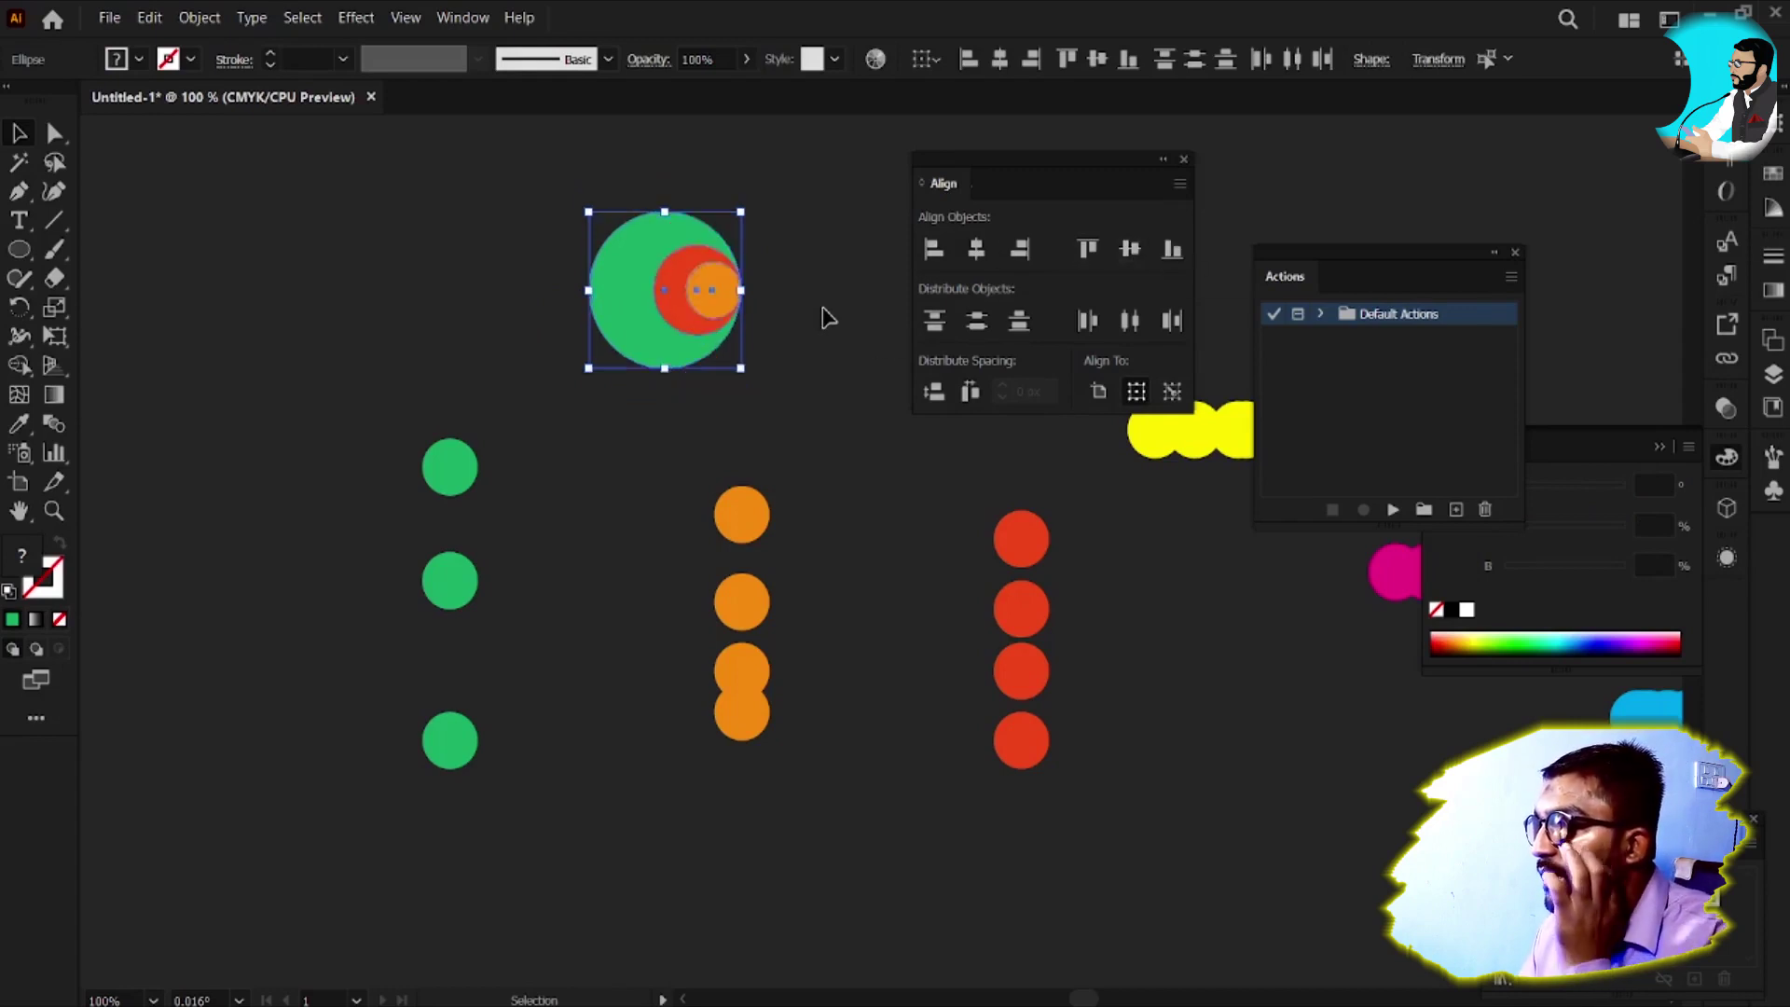
Move the large green circle away from the nested red and orange circles so it clears most of them
{"action": "left_click", "coordinate": [773, 317]}
{"action": "left_click", "coordinate": [649, 303]}
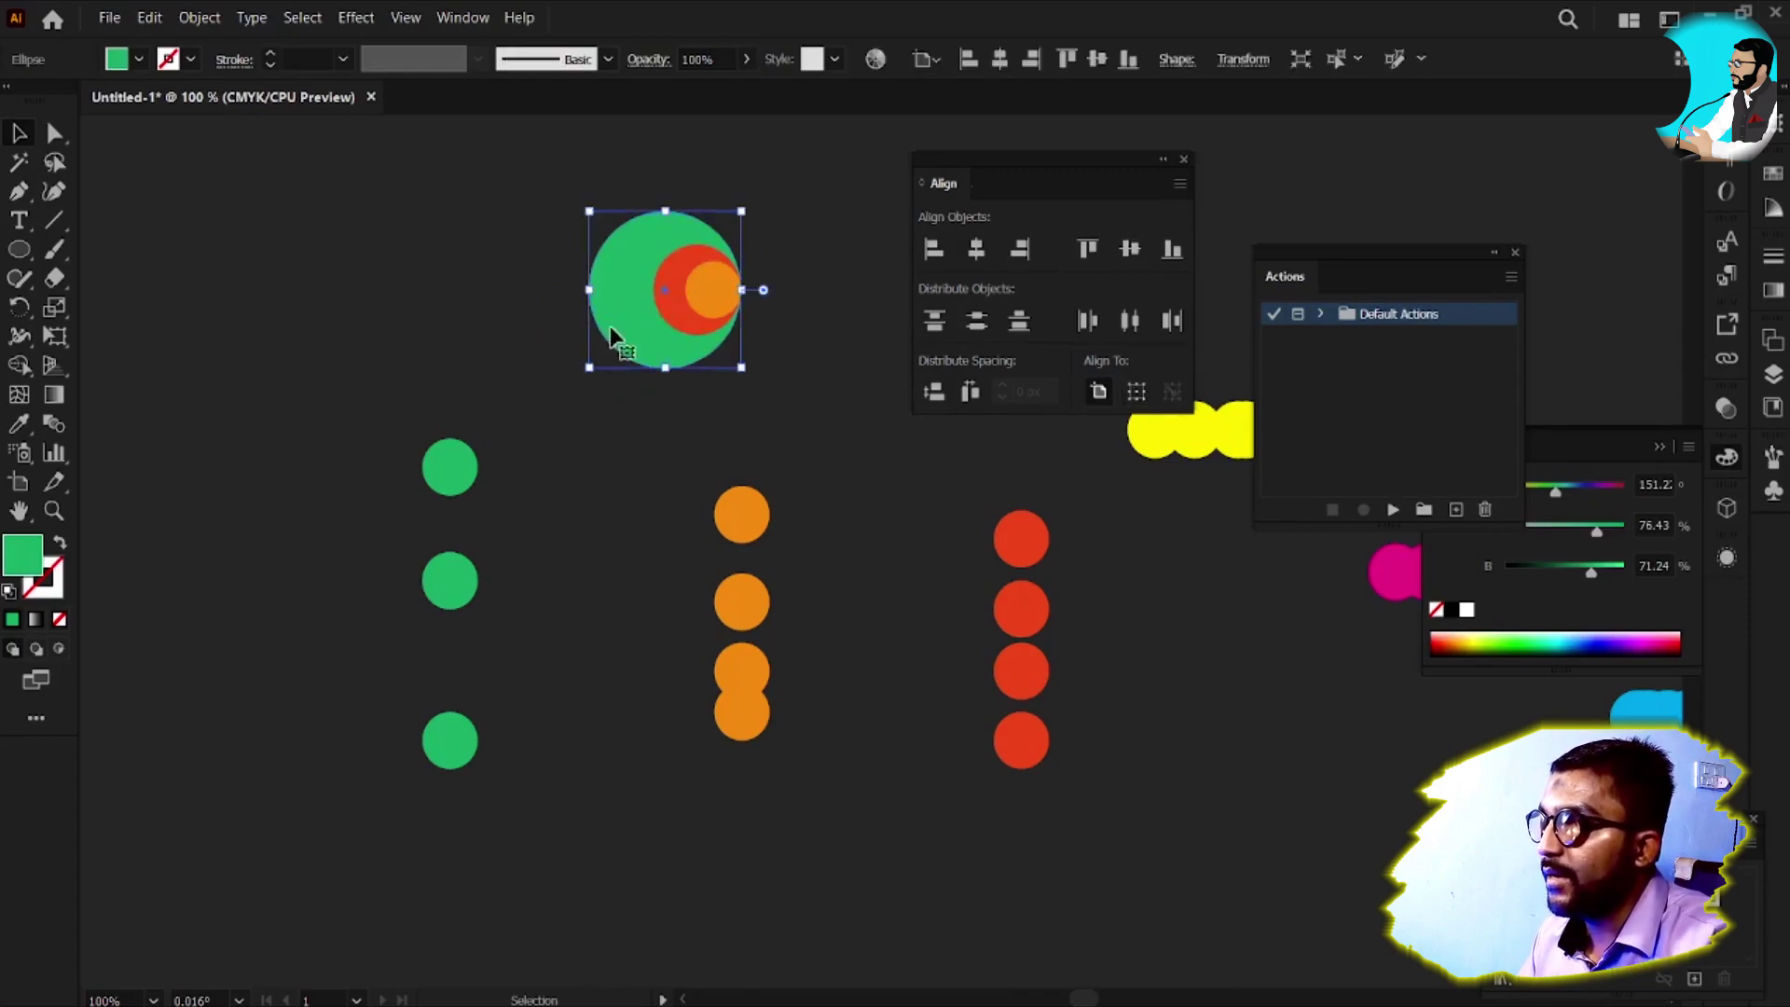
{"action": "left_click_drag", "start_coordinate": [611, 335], "coordinate": [535, 328]}
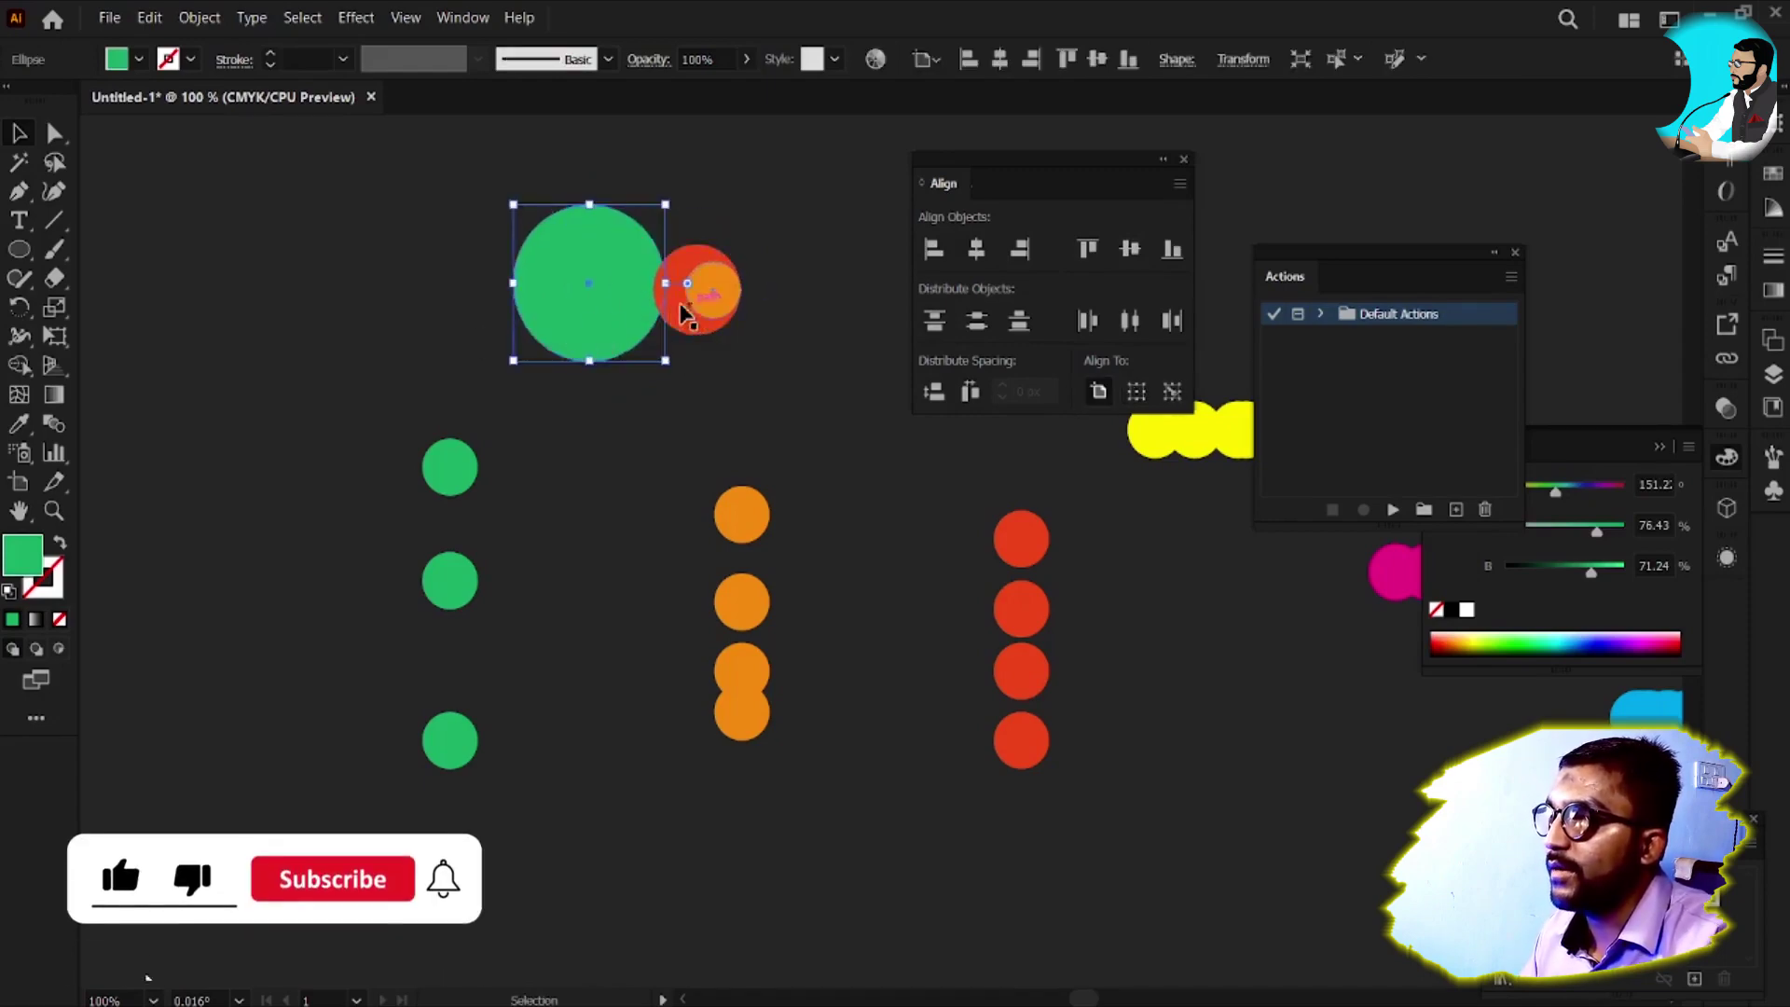
{"action": "left_click", "coordinate": [685, 315]}
{"action": "left_click", "coordinate": [550, 315]}
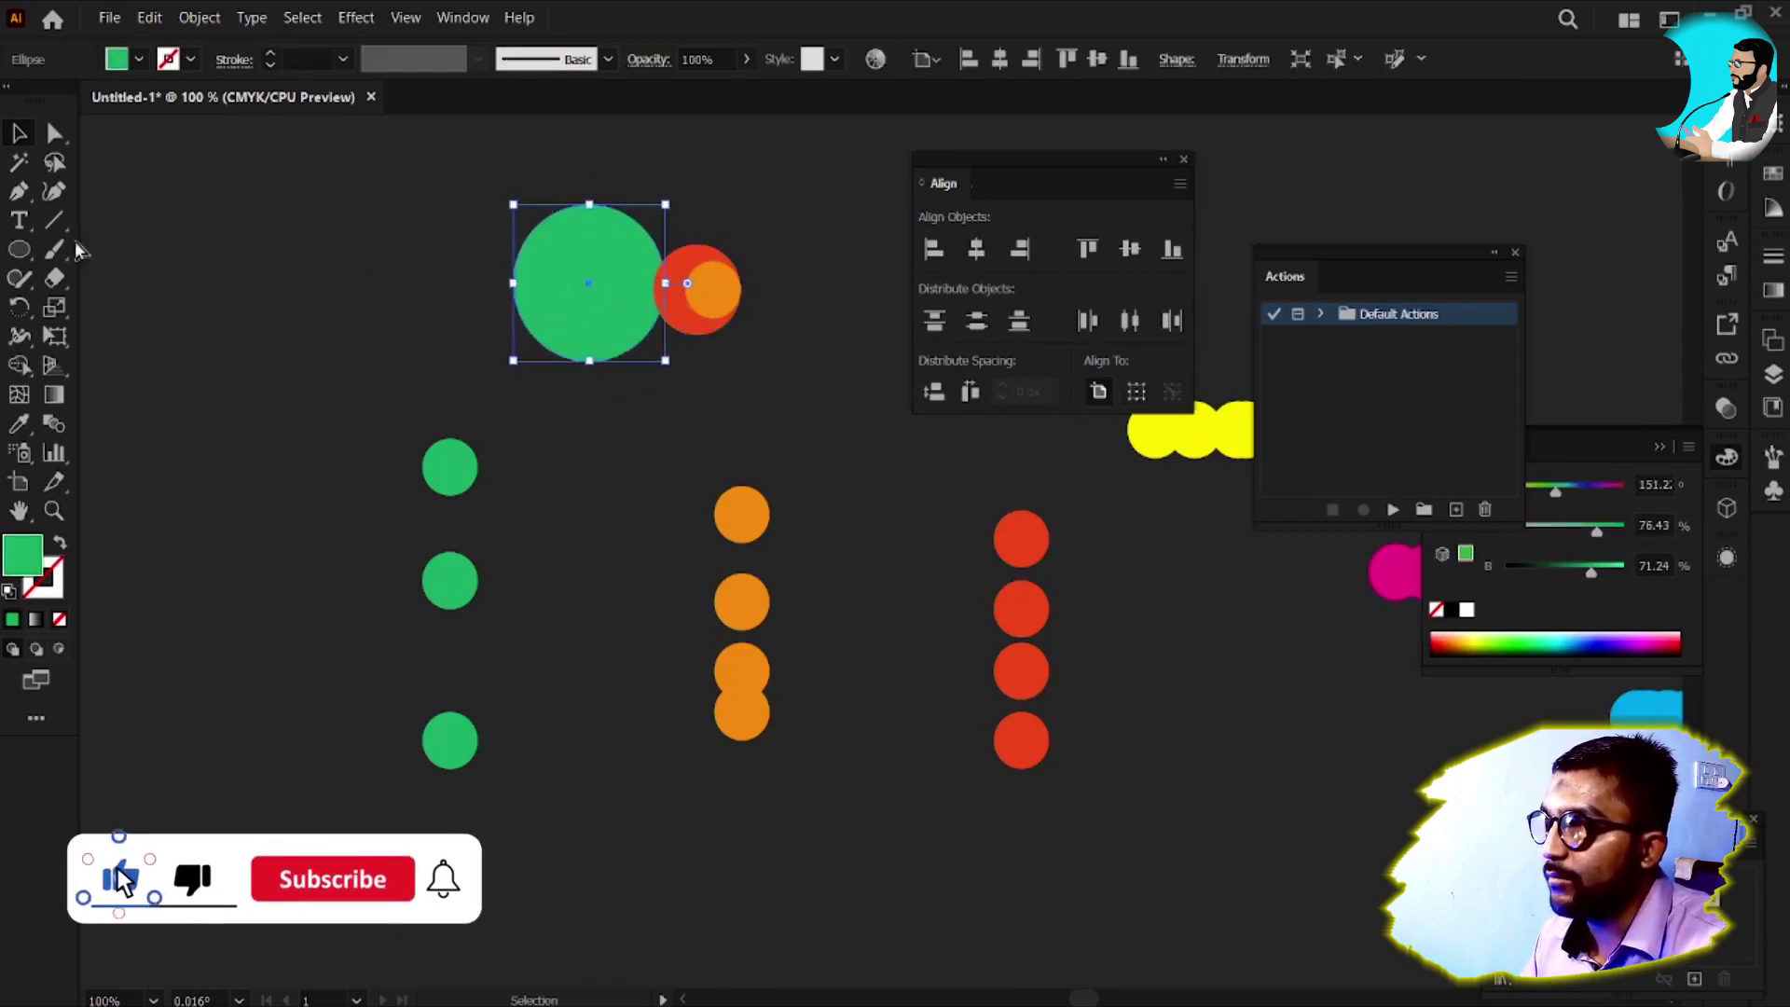
Draw a green square in the empty area below the circle columns and enlarge it
{"action": "left_click_drag", "start_coordinate": [19, 250], "coordinate": [121, 248]}
{"action": "key", "text": "space"}
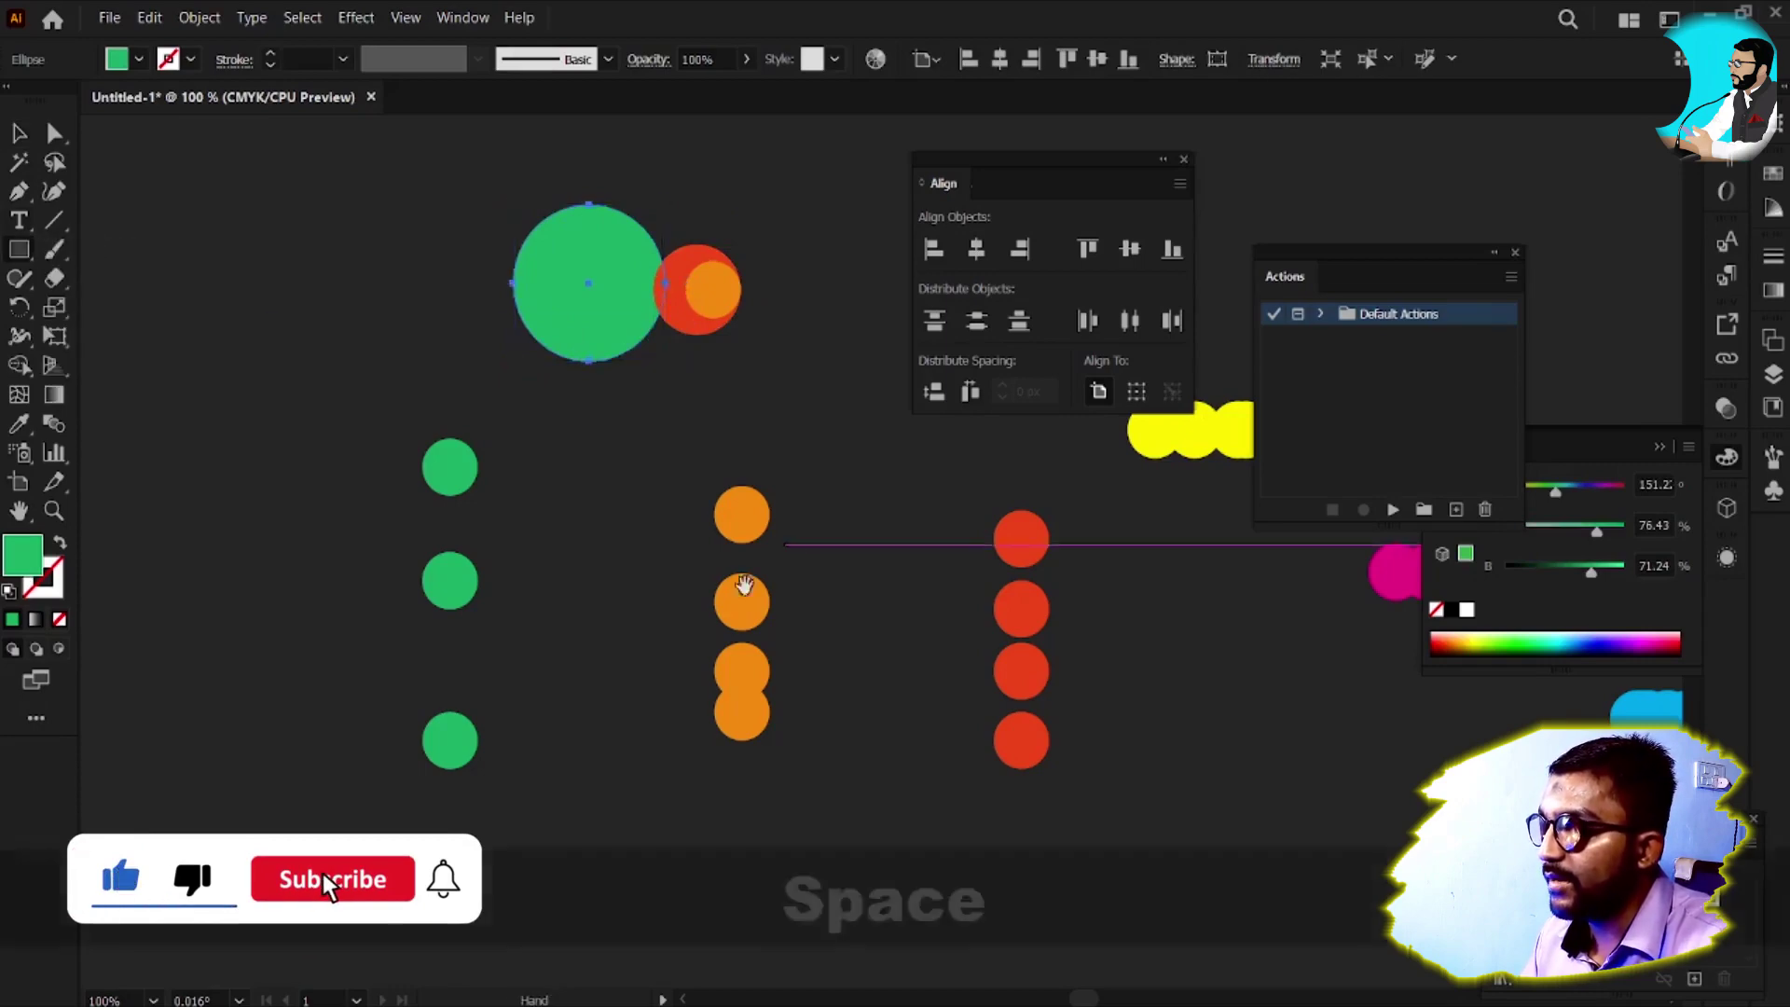
{"action": "left_click_drag", "start_coordinate": [744, 585], "coordinate": [695, 162]}
{"action": "left_click_drag", "start_coordinate": [574, 437], "coordinate": [612, 506]}
{"action": "key", "text": "v"}
{"action": "left_click_drag", "start_coordinate": [512, 456], "coordinate": [588, 541]}
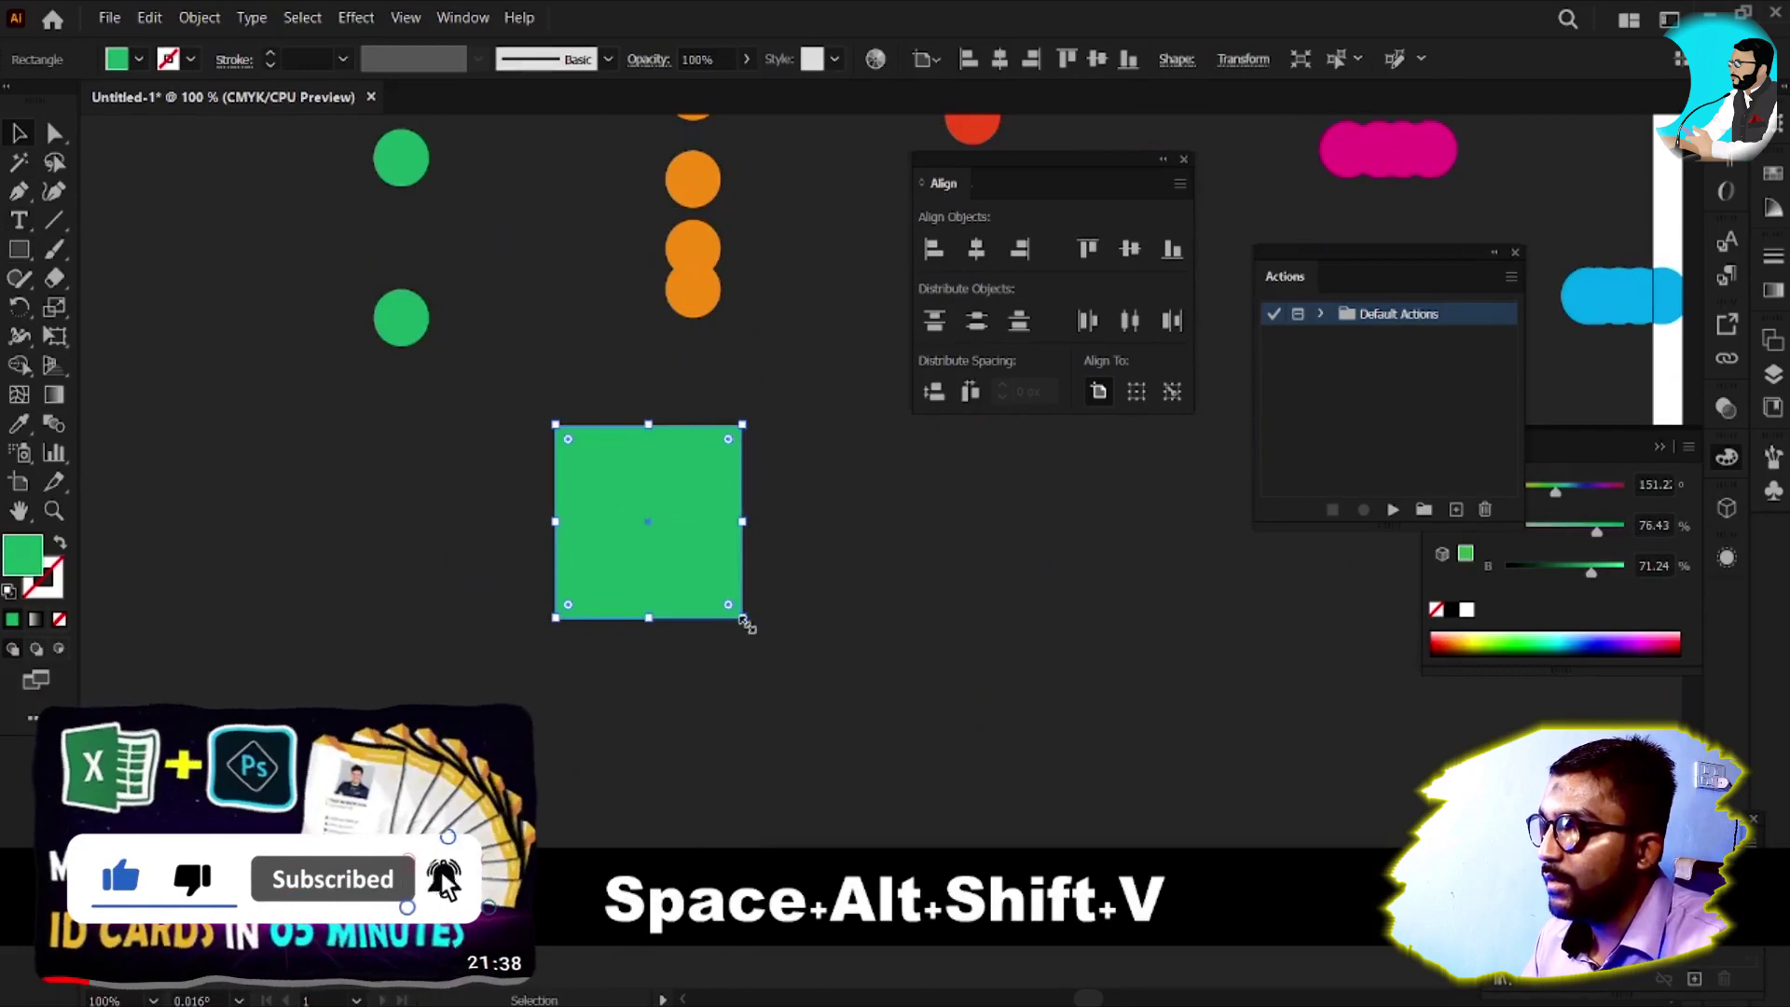
{"action": "left_click_drag", "start_coordinate": [746, 623], "coordinate": [805, 683]}
Move one orange circle onto the green square's top edge and bring it to the front
{"action": "left_click", "coordinate": [713, 263]}
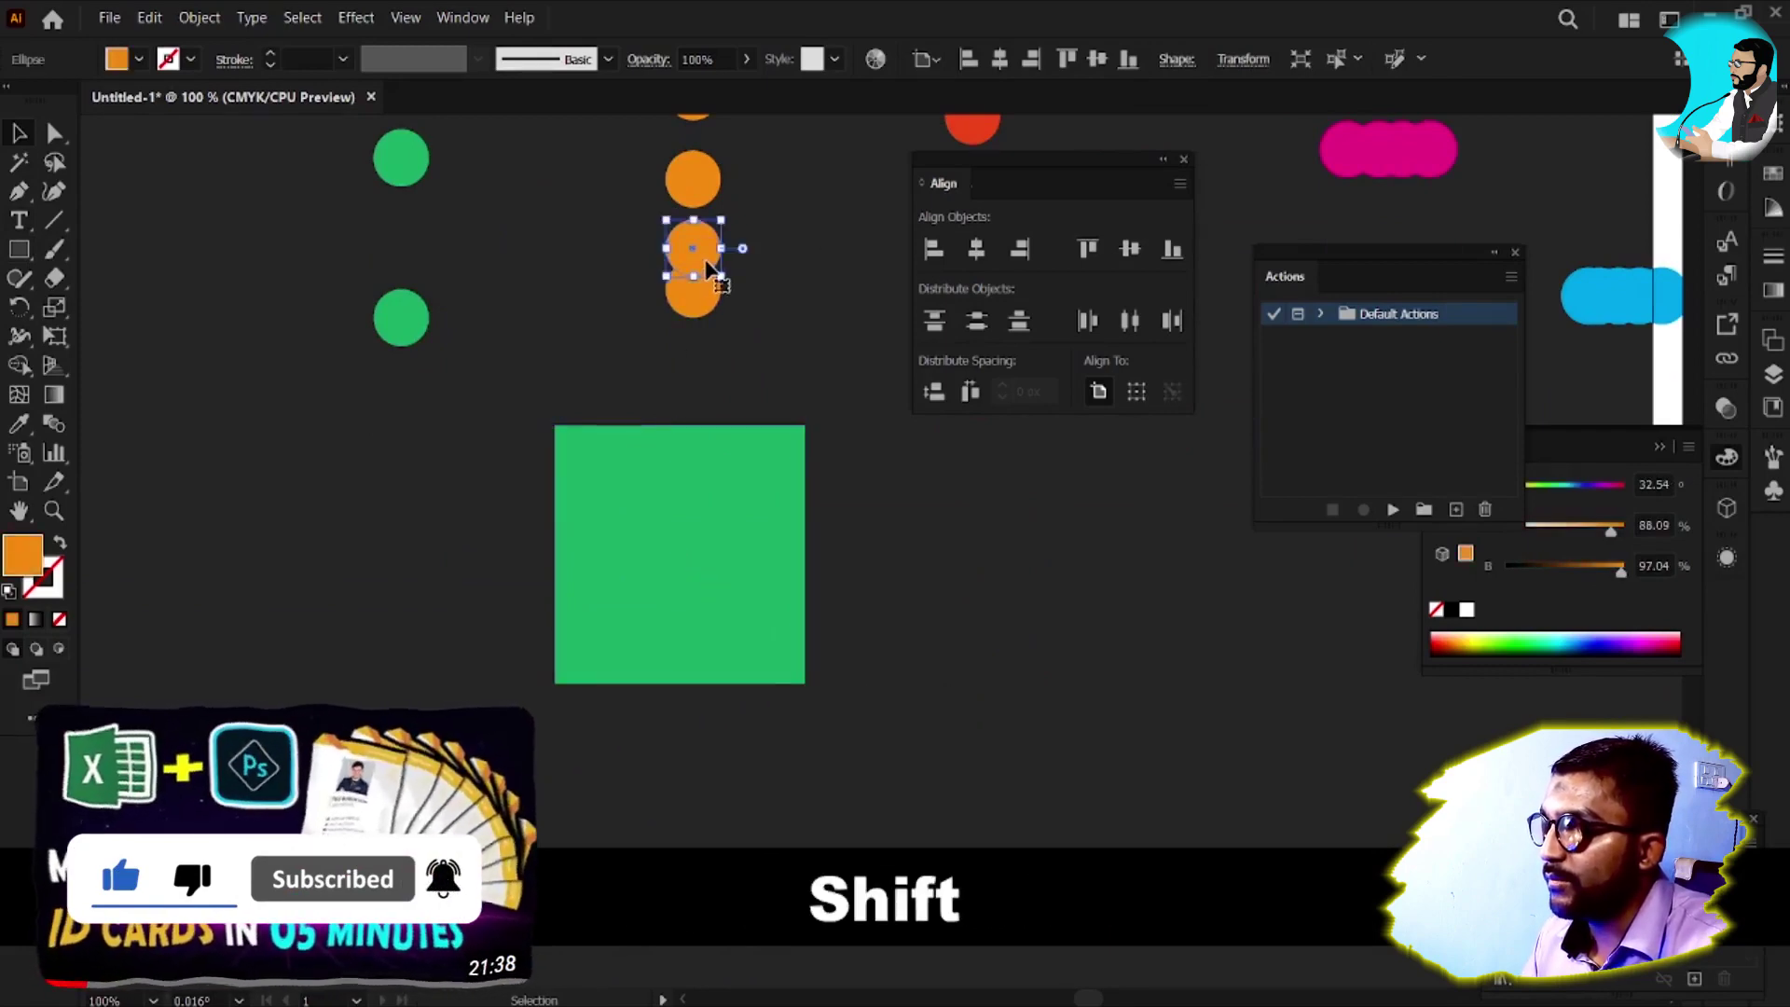
{"action": "left_click_drag", "start_coordinate": [708, 266], "coordinate": [732, 449]}
{"action": "key", "text": "ctrl+shift+bracketright"}
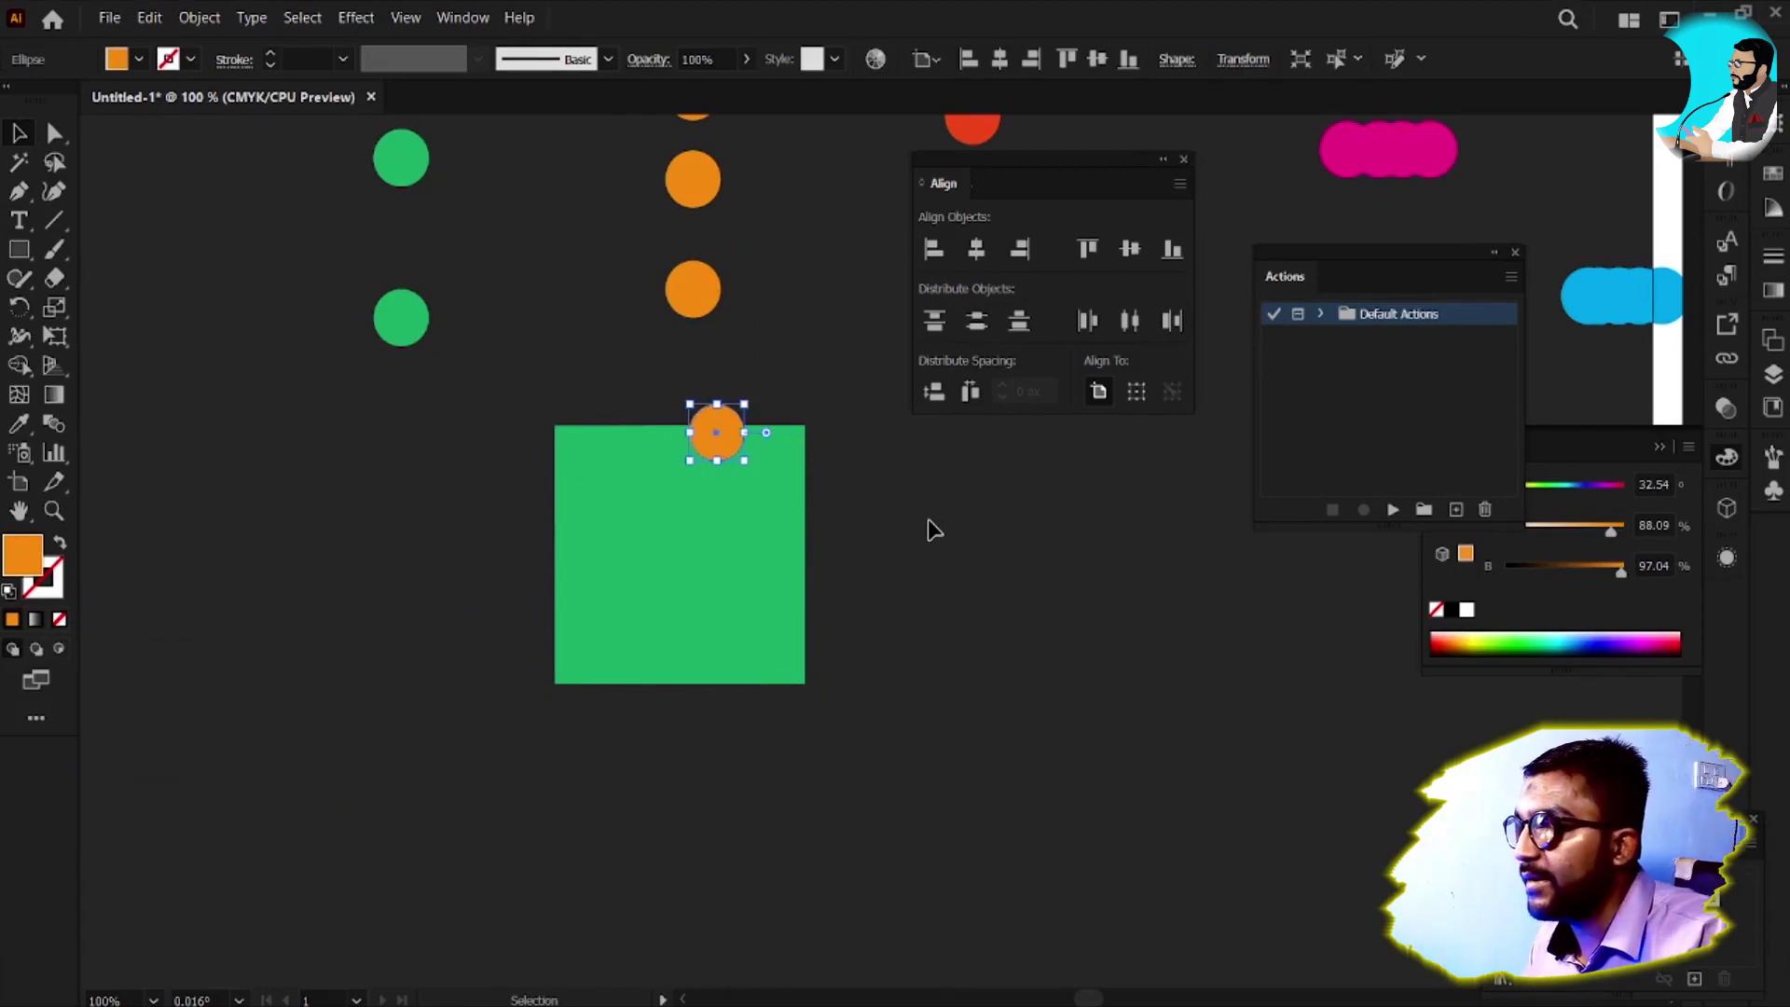
{"action": "right_click", "coordinate": [733, 428]}
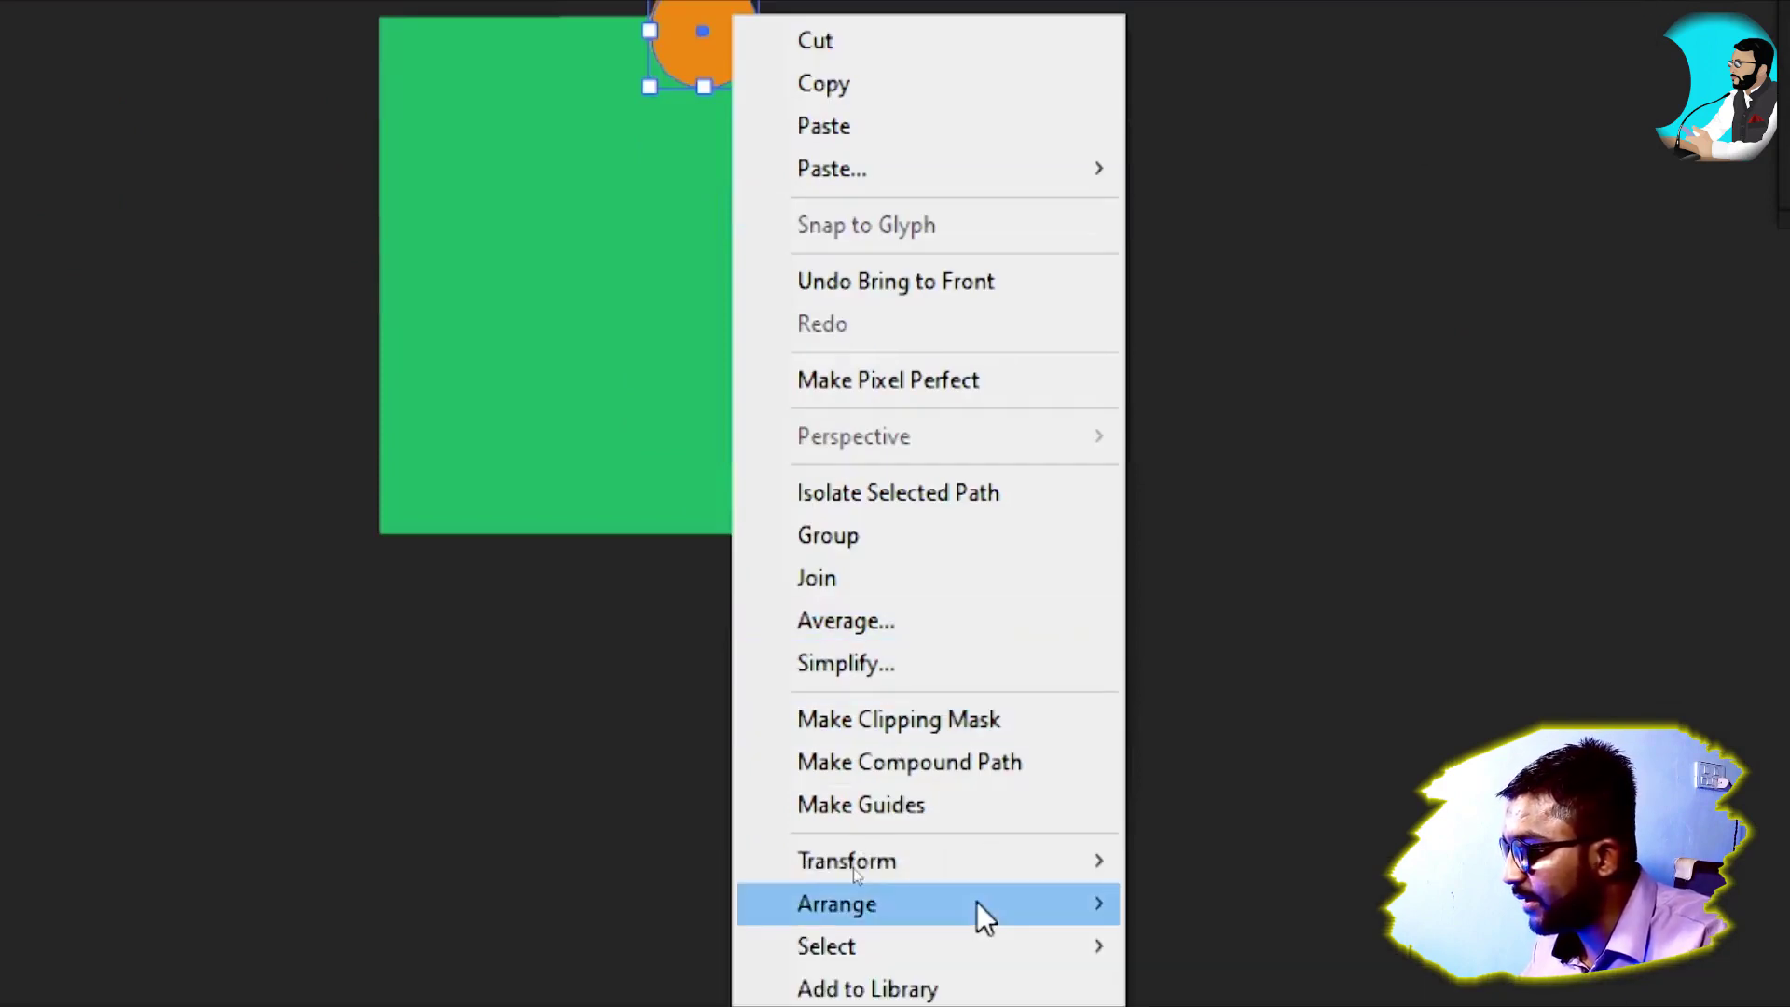
{"action": "mouse_move", "coordinate": [1064, 909]}
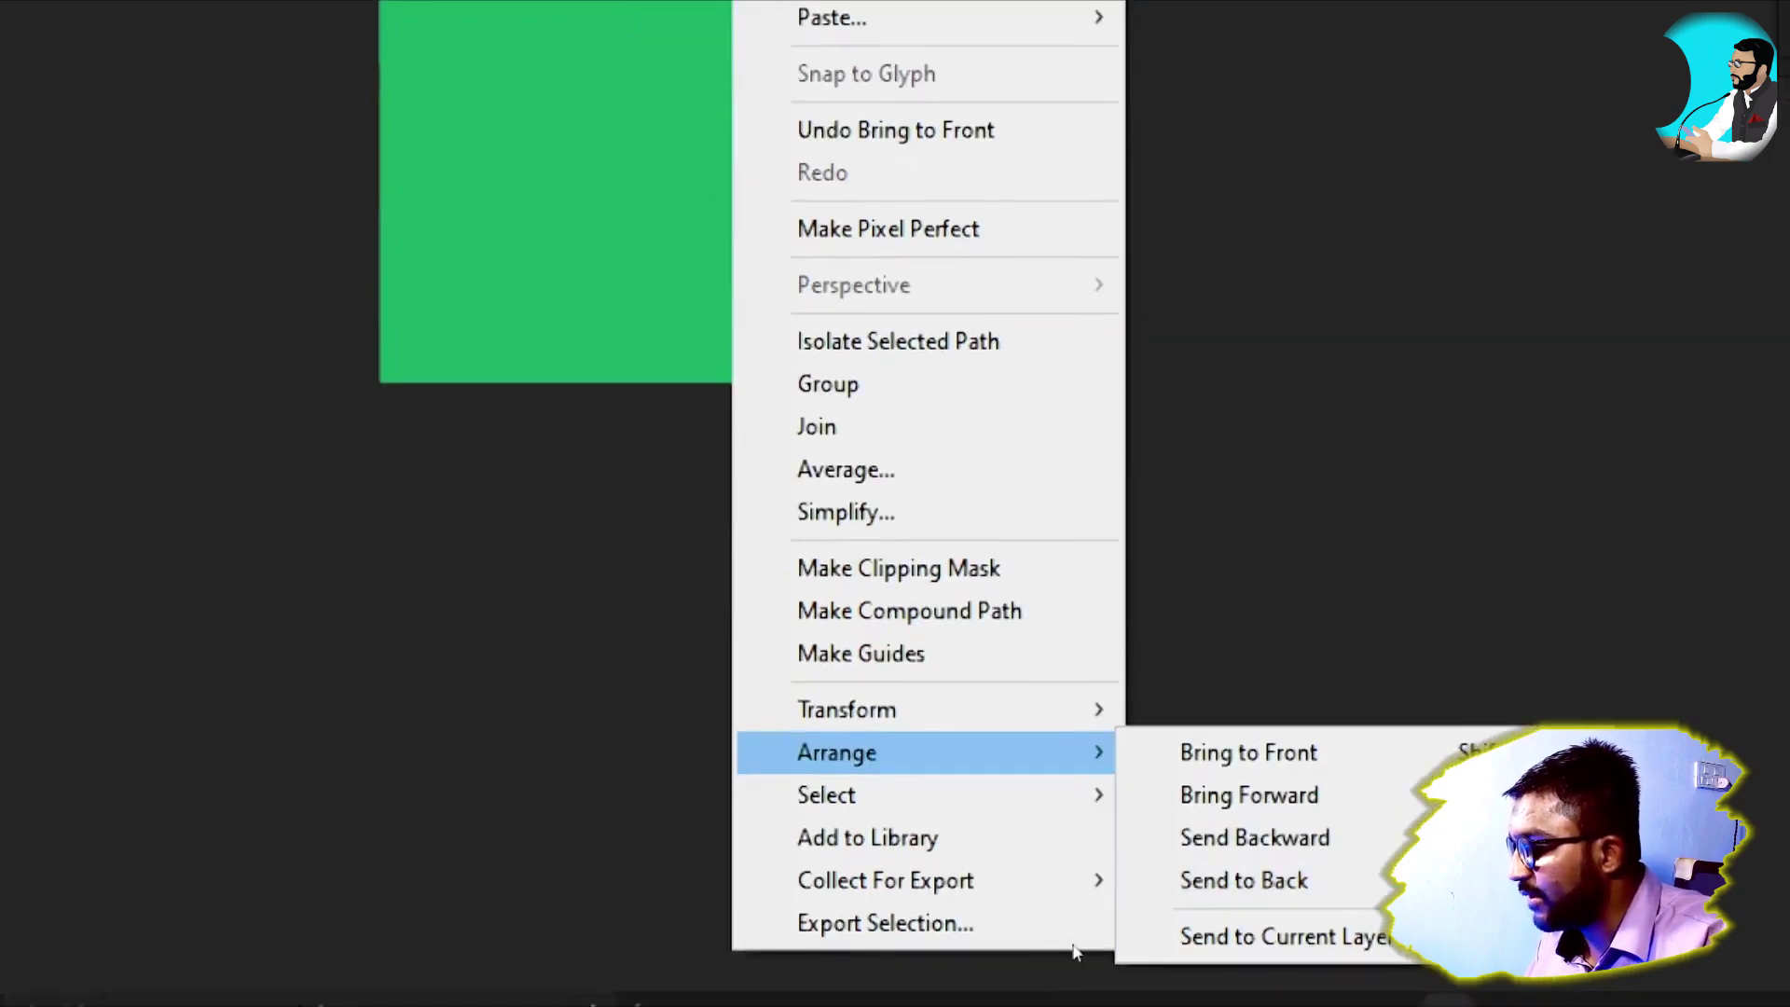
{"action": "left_click", "coordinate": [1316, 800]}
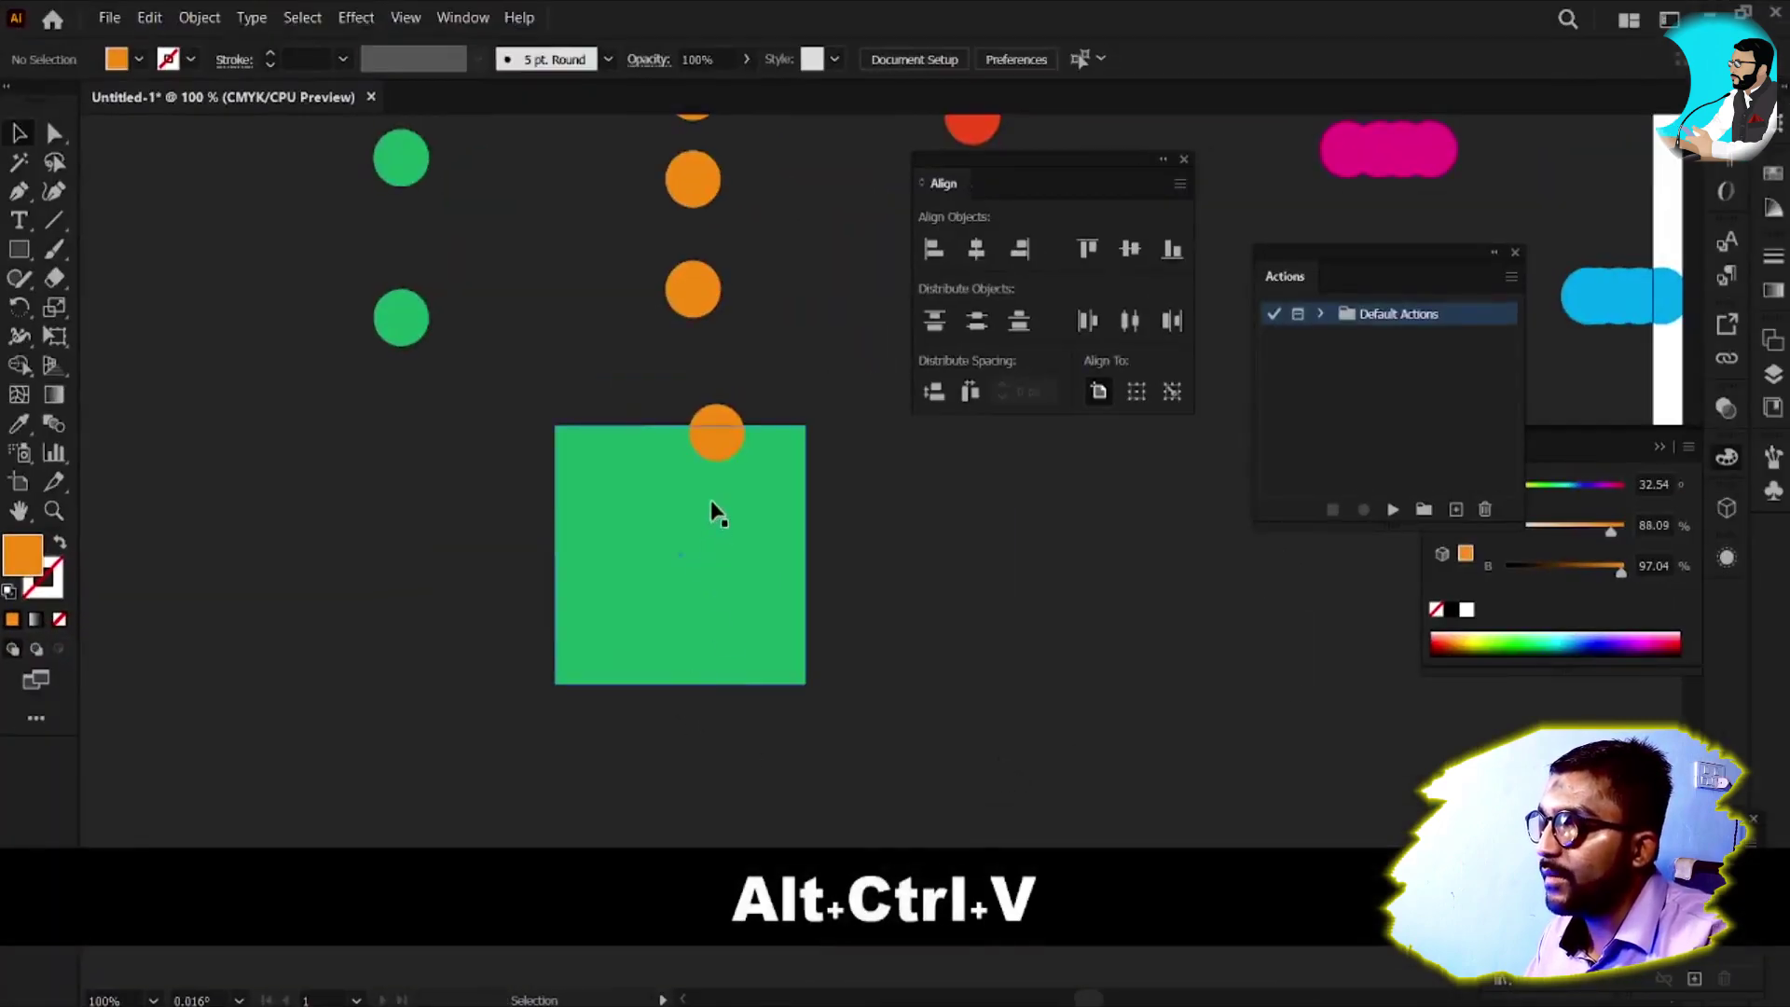
Delete the orange circle that overlaps the green square
{"action": "left_click", "coordinate": [717, 446]}
{"action": "scroll", "coordinate": [670, 438], "scroll_direction": "up", "scroll_amount": 1, "text": "alt"}
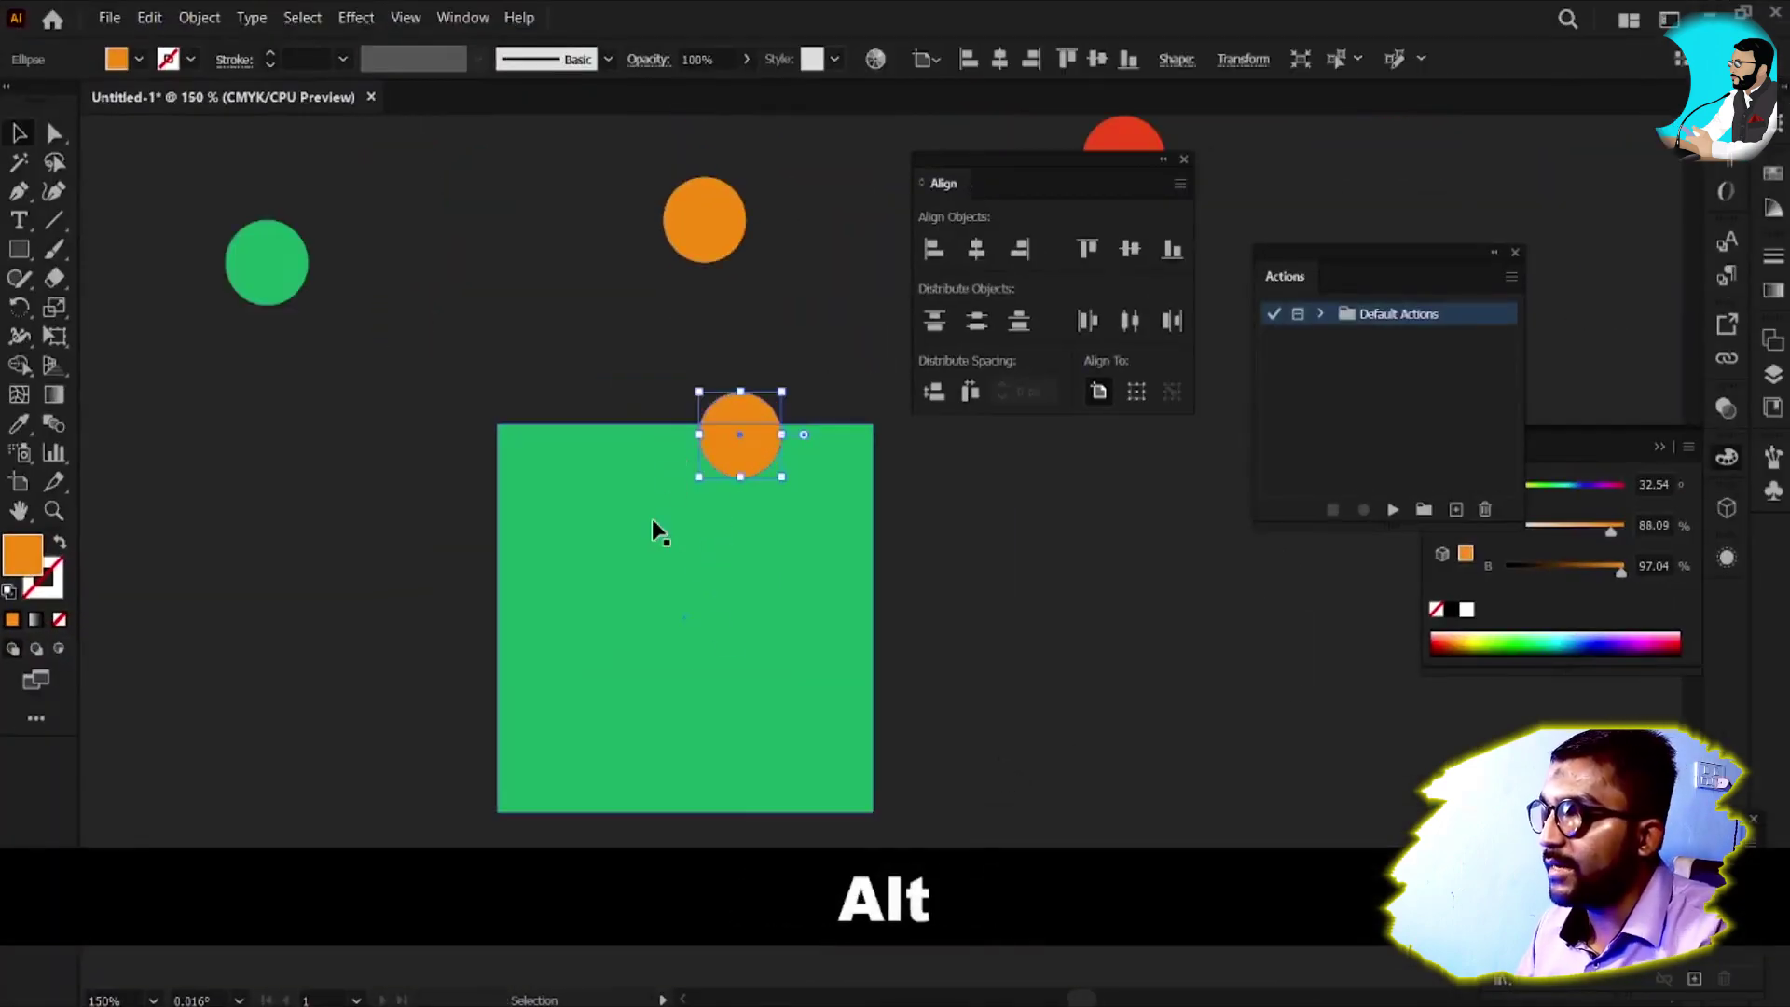
{"action": "key", "text": "Delete"}
Paste a copy of the green square in front and shrink it into a small square in its upper part
{"action": "left_click", "coordinate": [624, 619]}
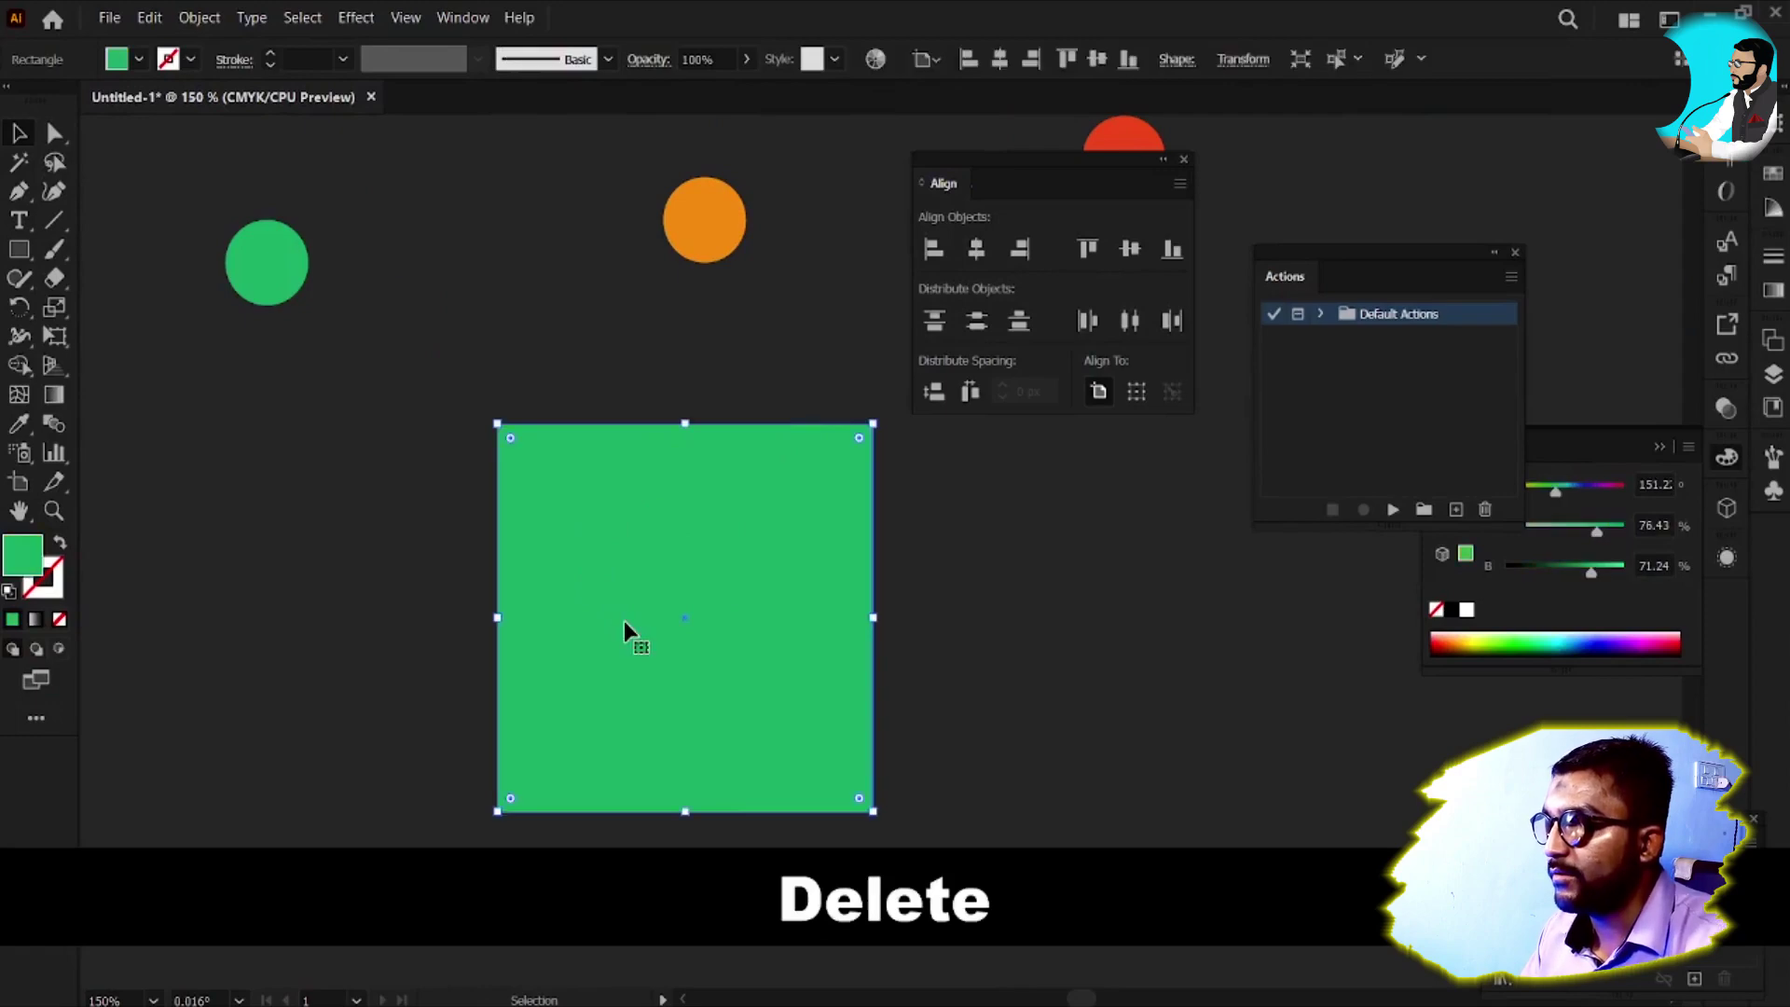
{"action": "key", "text": "ctrl"}
{"action": "key", "text": "ctrl+c"}
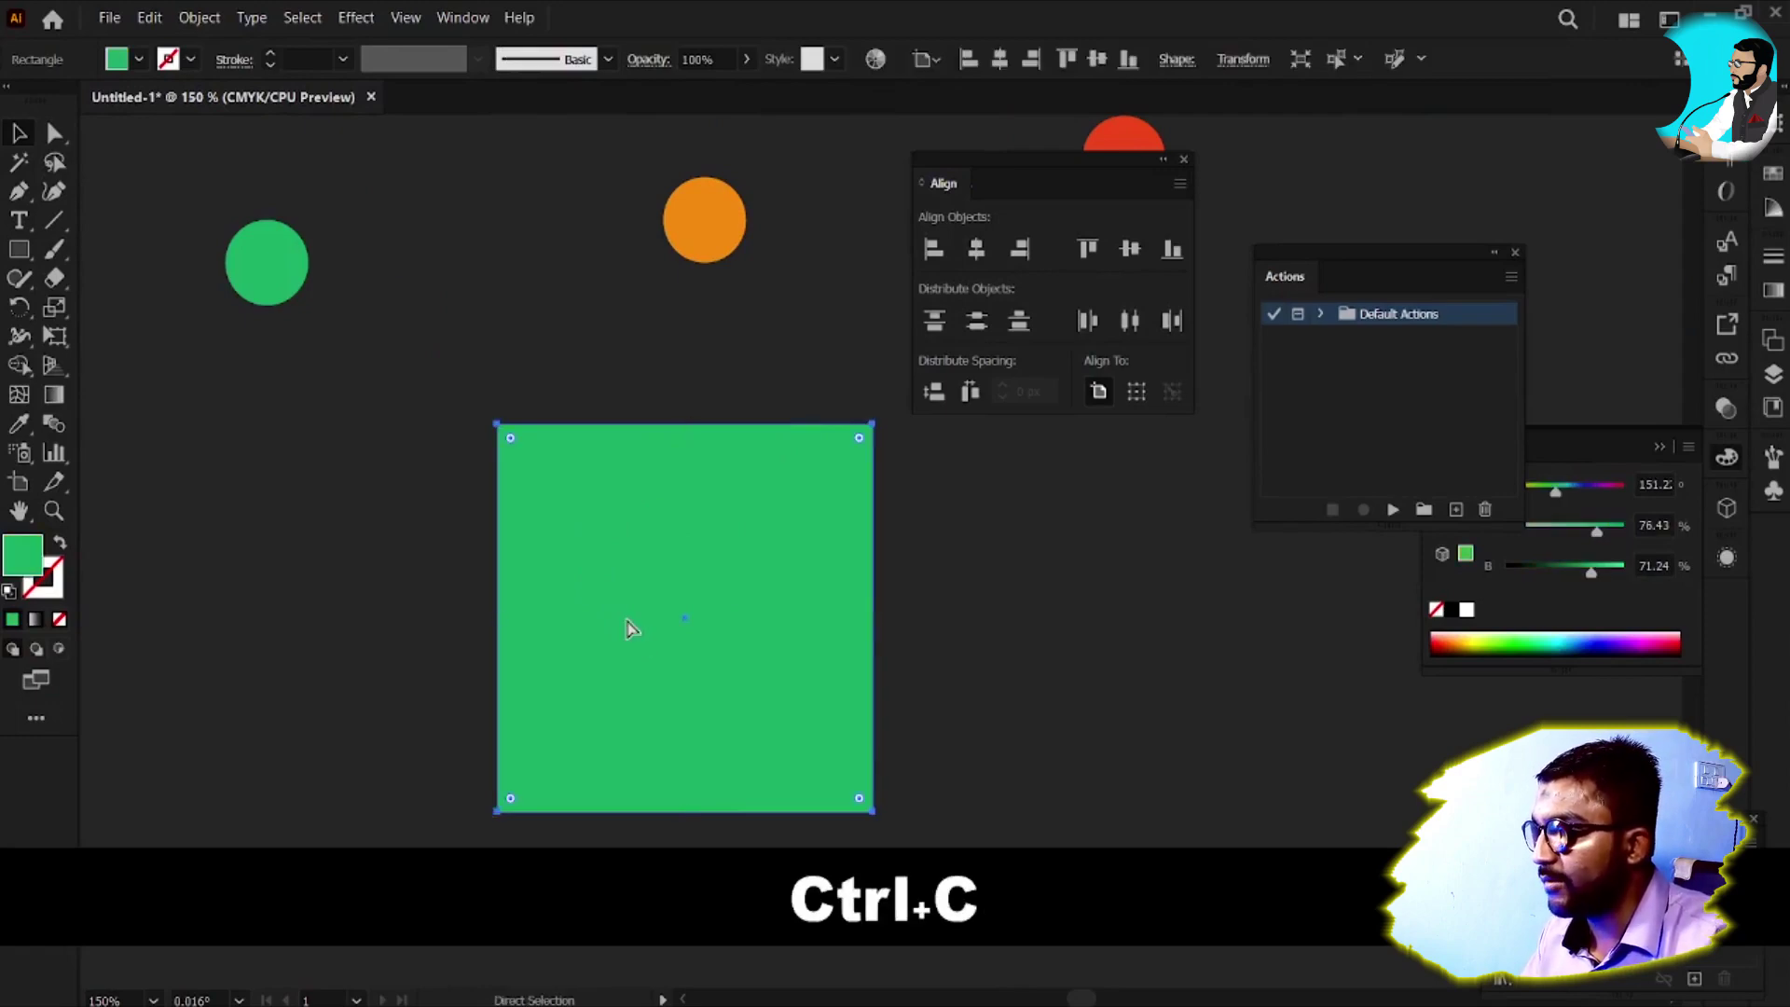
{"action": "key", "text": "ctrl+f"}
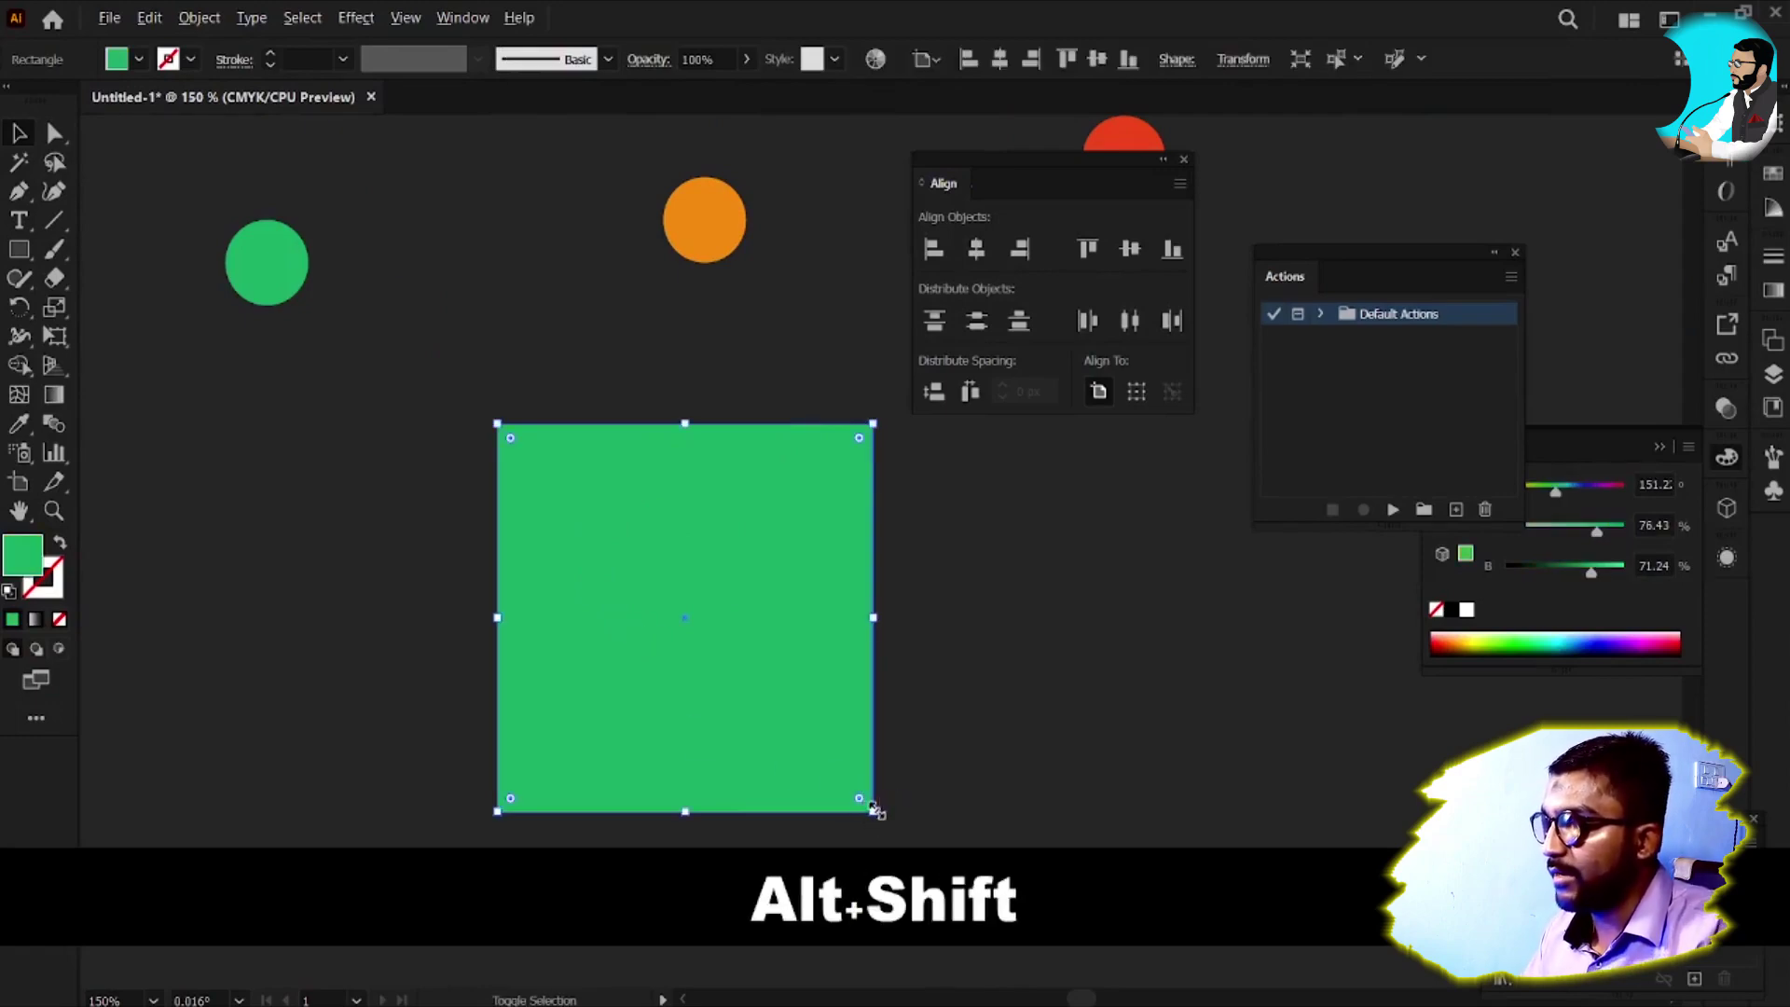
{"action": "left_click_drag", "start_coordinate": [873, 810], "coordinate": [717, 528]}
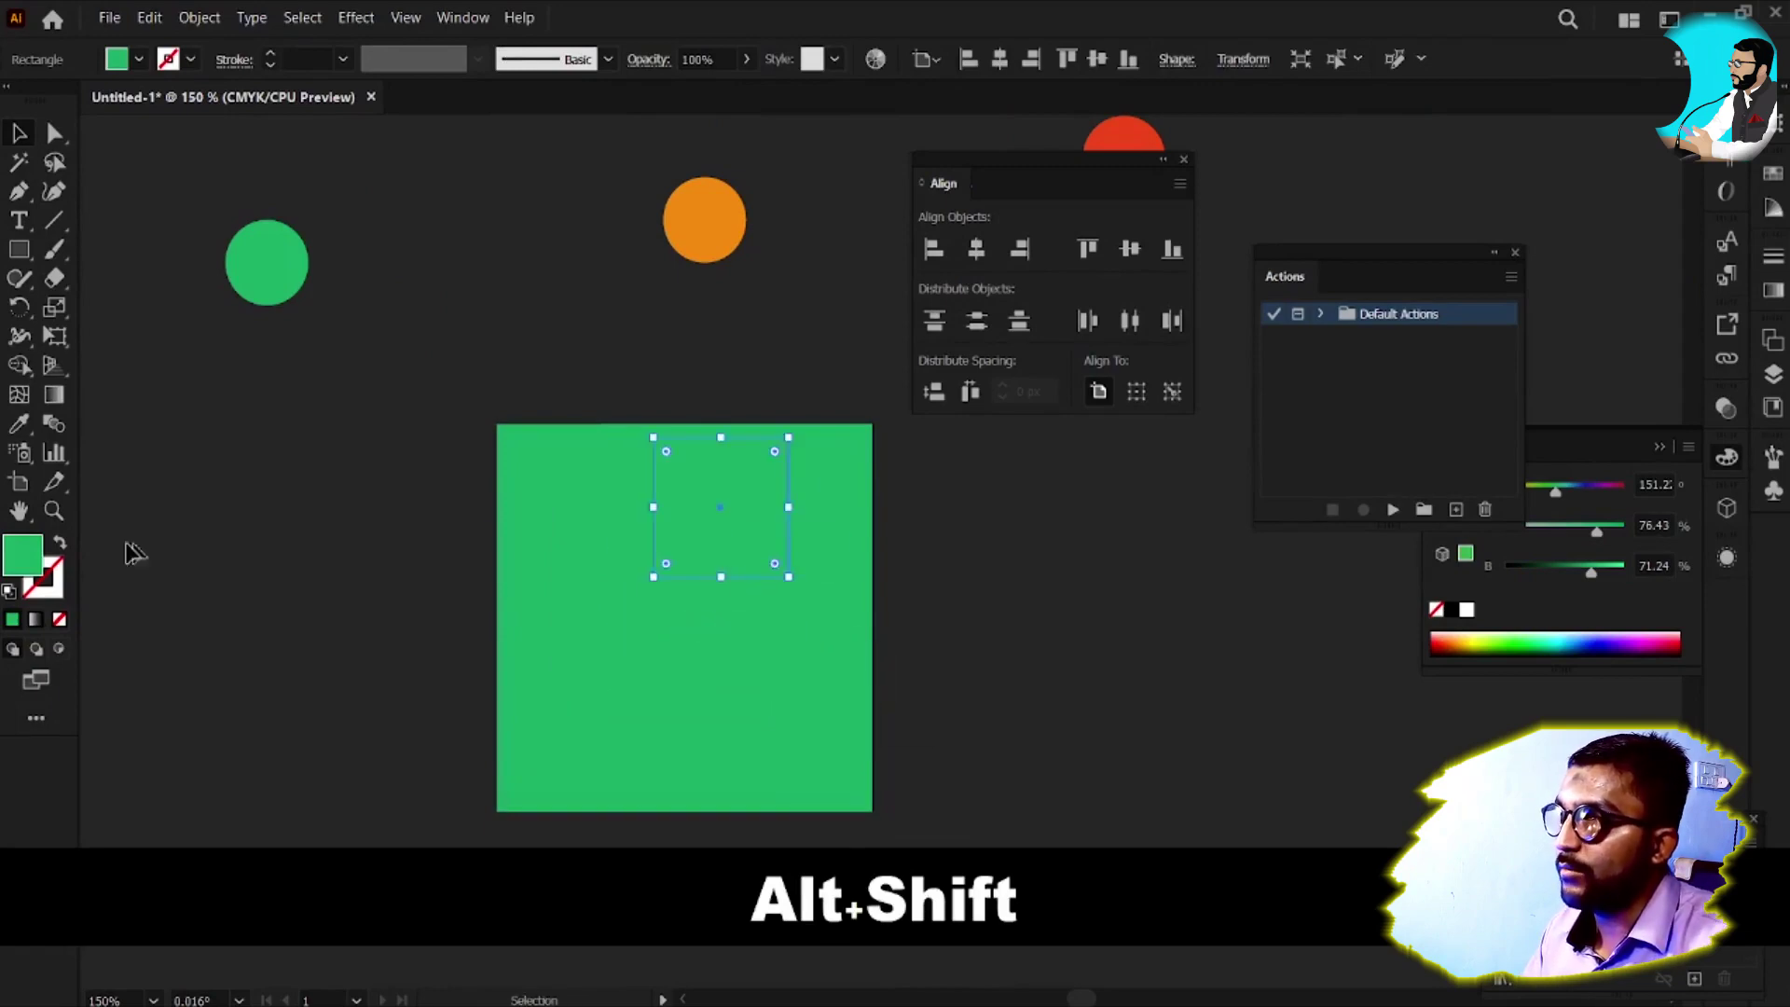
Fill the small square with a dark red swatch and deselect it
{"action": "left_click", "coordinate": [138, 59]}
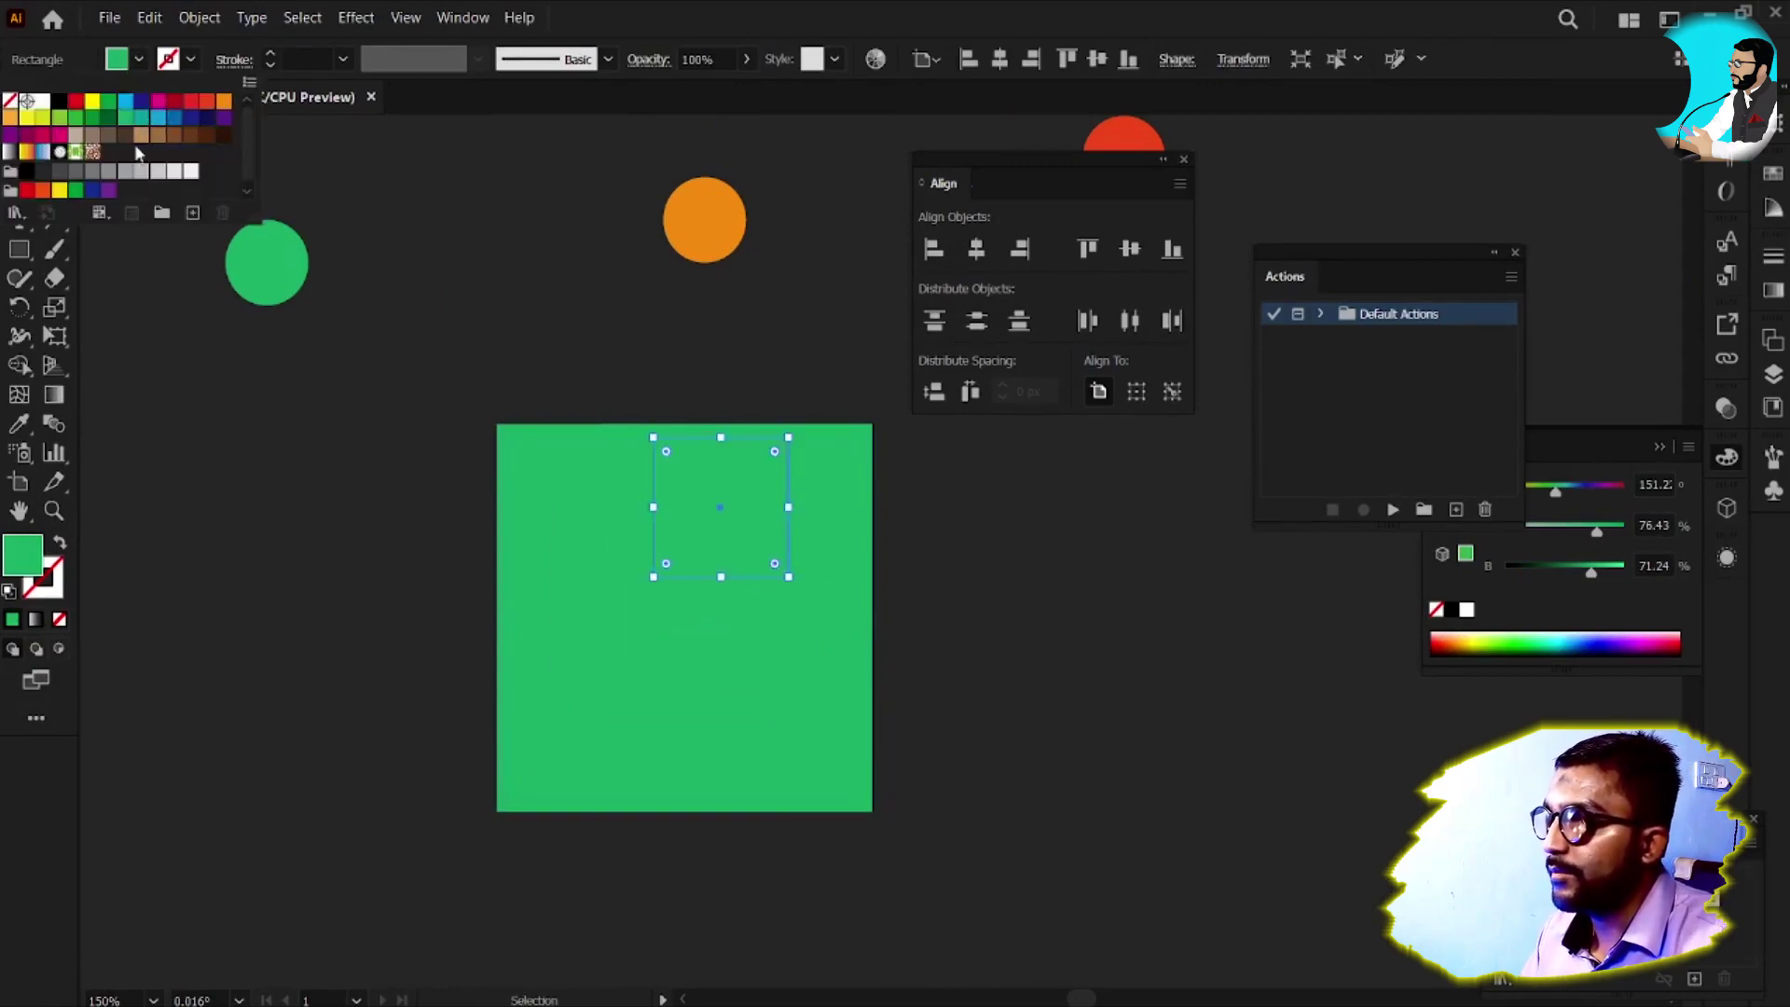
{"action": "left_click", "coordinate": [174, 114]}
{"action": "key", "text": "v"}
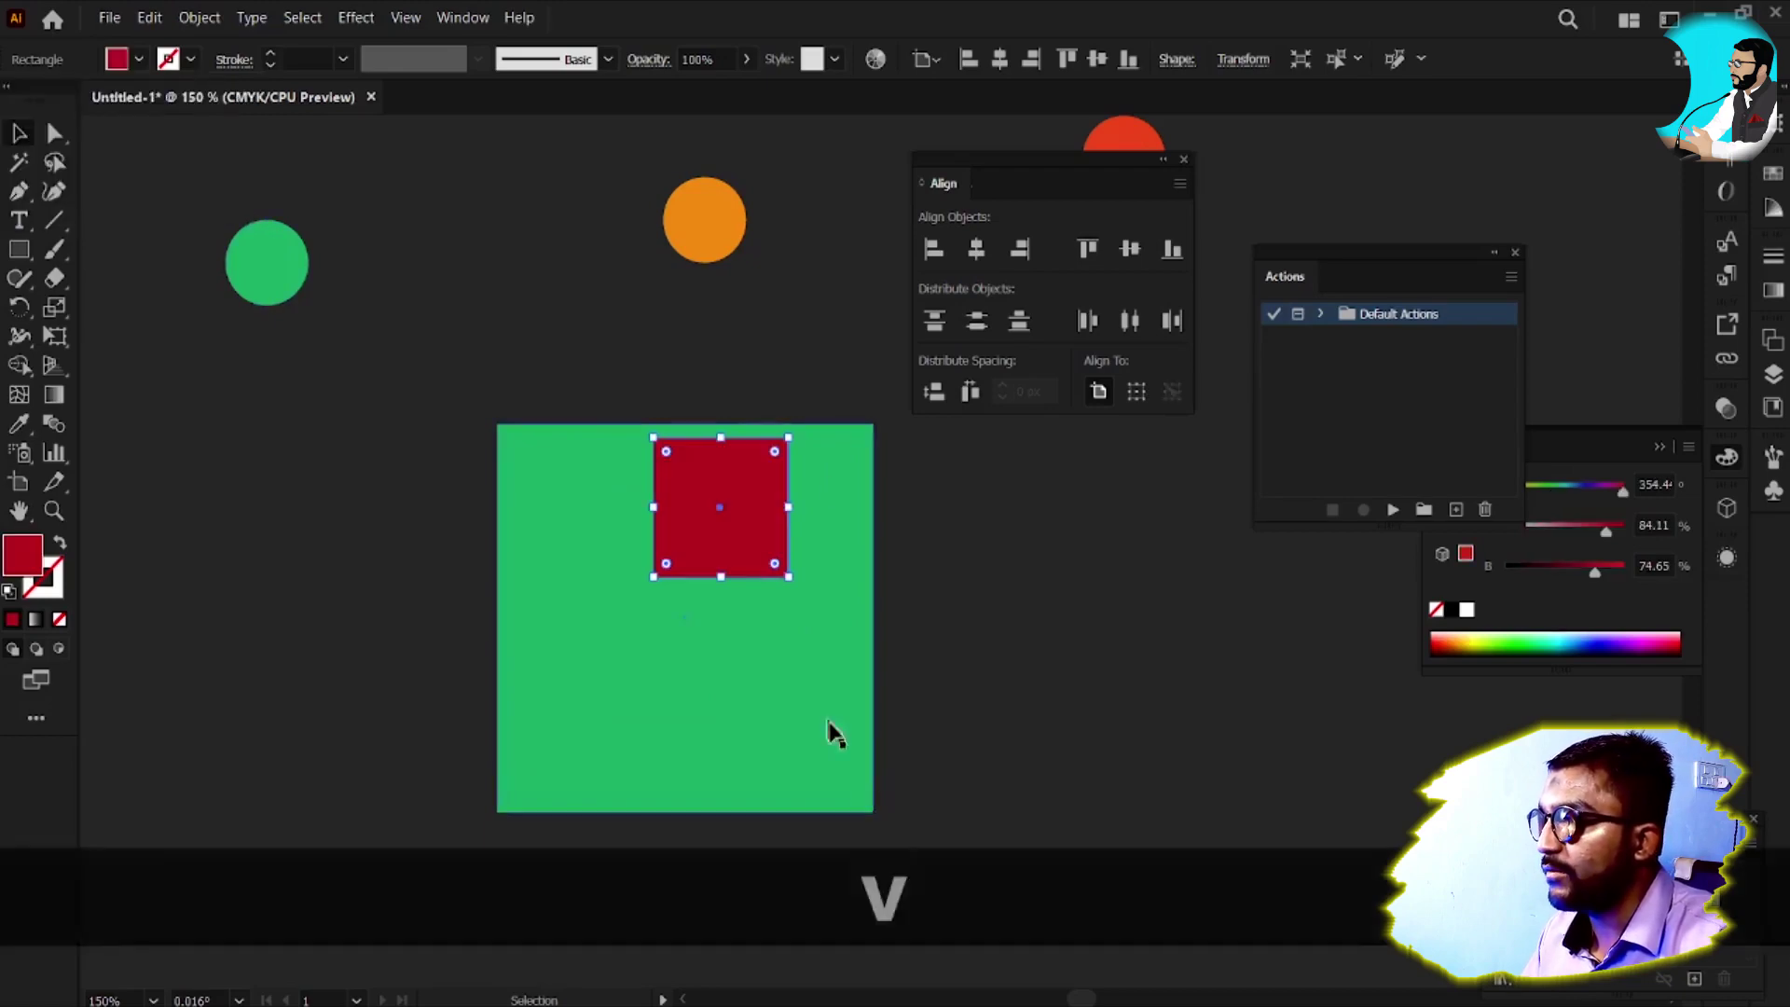
{"action": "left_click", "coordinate": [951, 719]}
Align the red and green squares by their left edges and top edges
{"action": "left_click", "coordinate": [774, 534]}
{"action": "left_click", "coordinate": [601, 619], "text": "shift"}
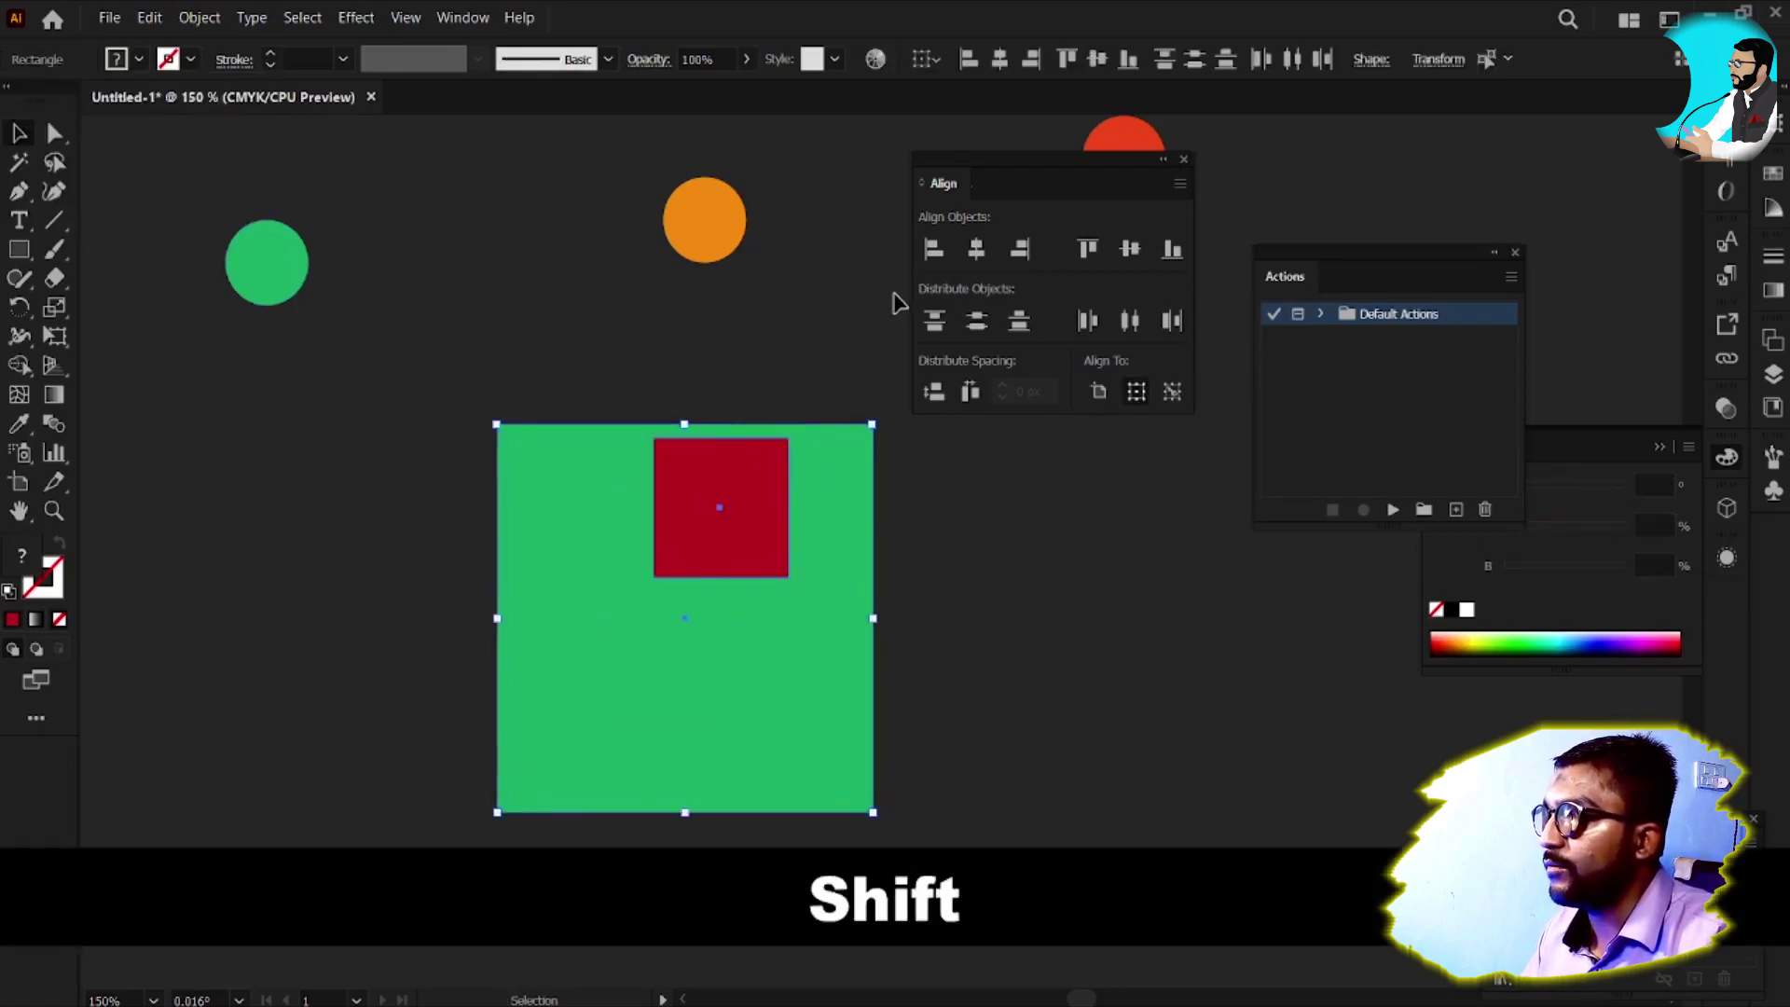
{"action": "left_click", "coordinate": [934, 248]}
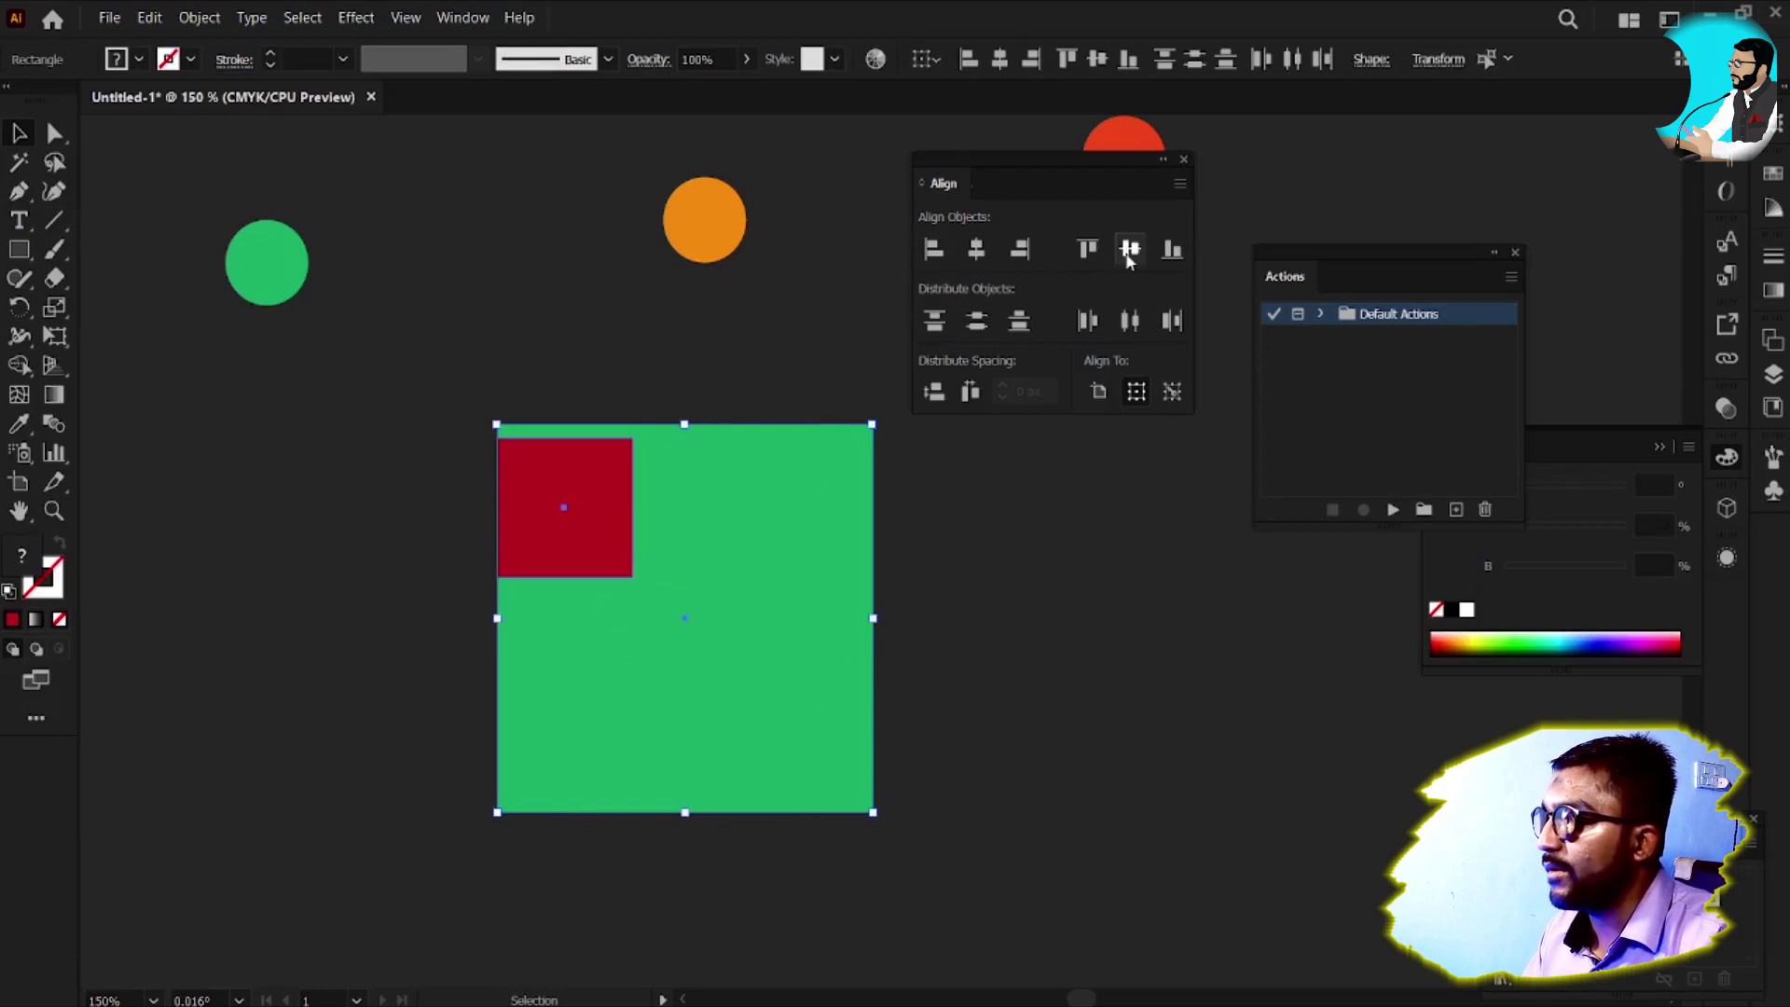
{"action": "left_click", "coordinate": [1089, 250]}
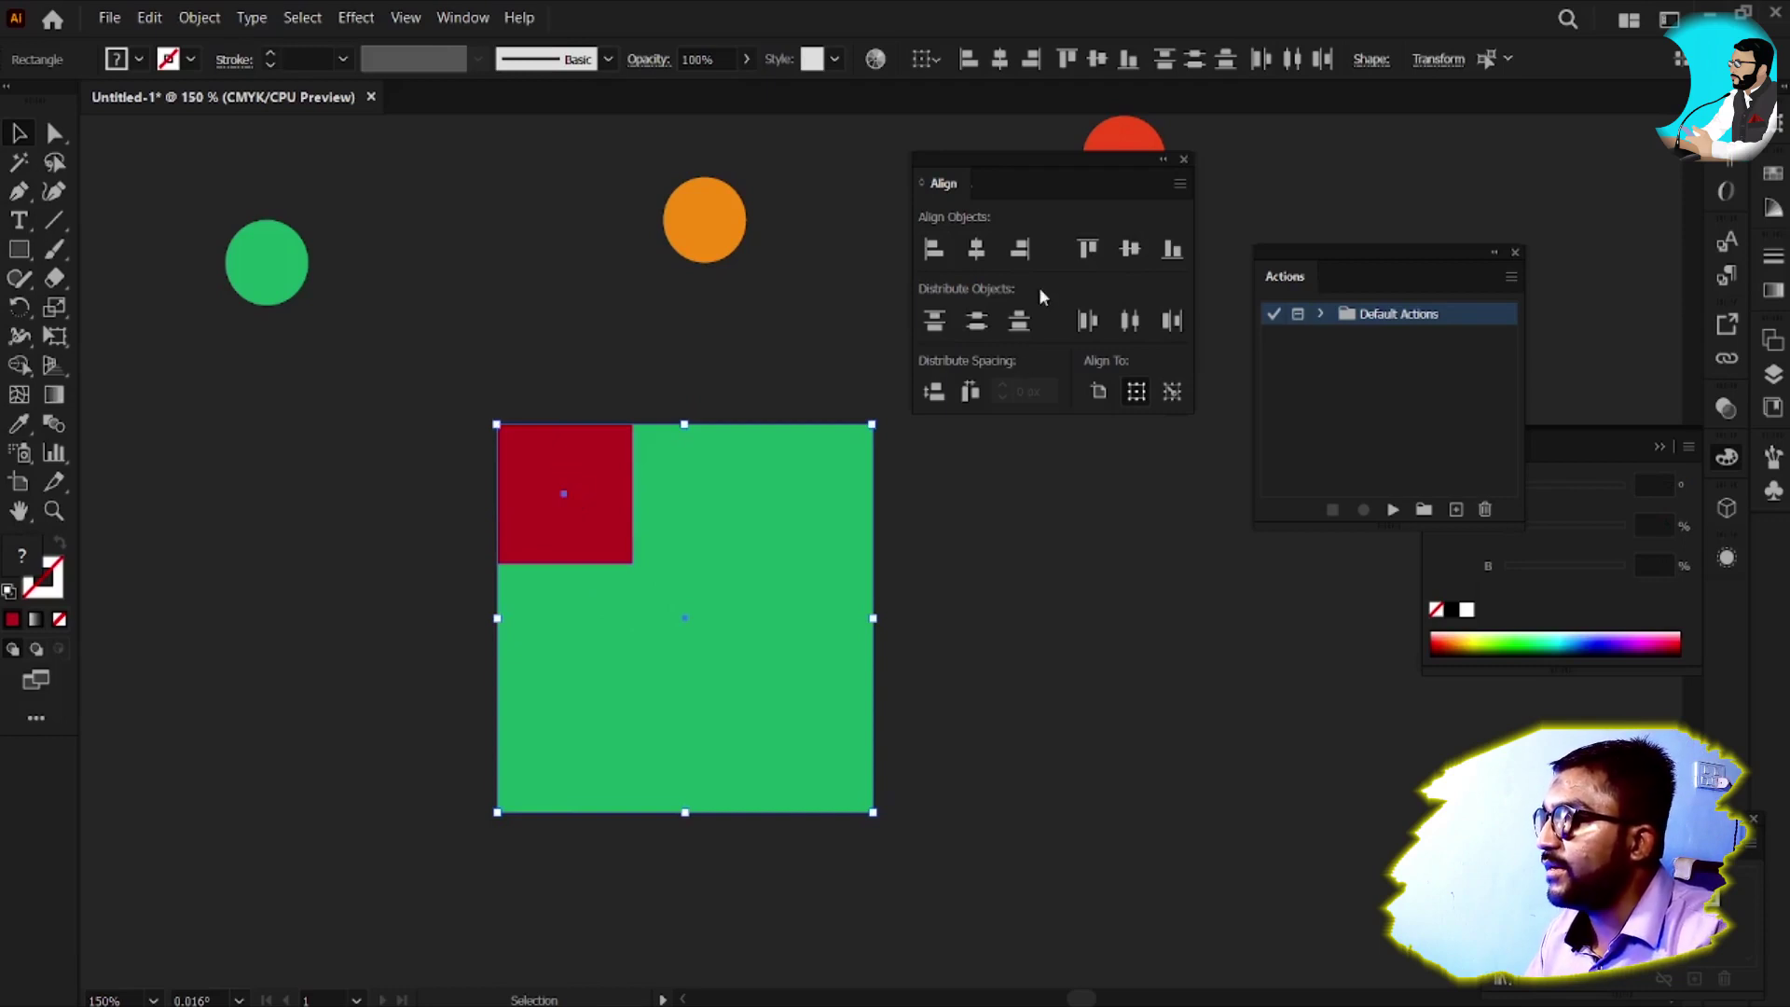
Align the two squares by their bottom edges and right edges
{"action": "left_click", "coordinate": [1179, 259]}
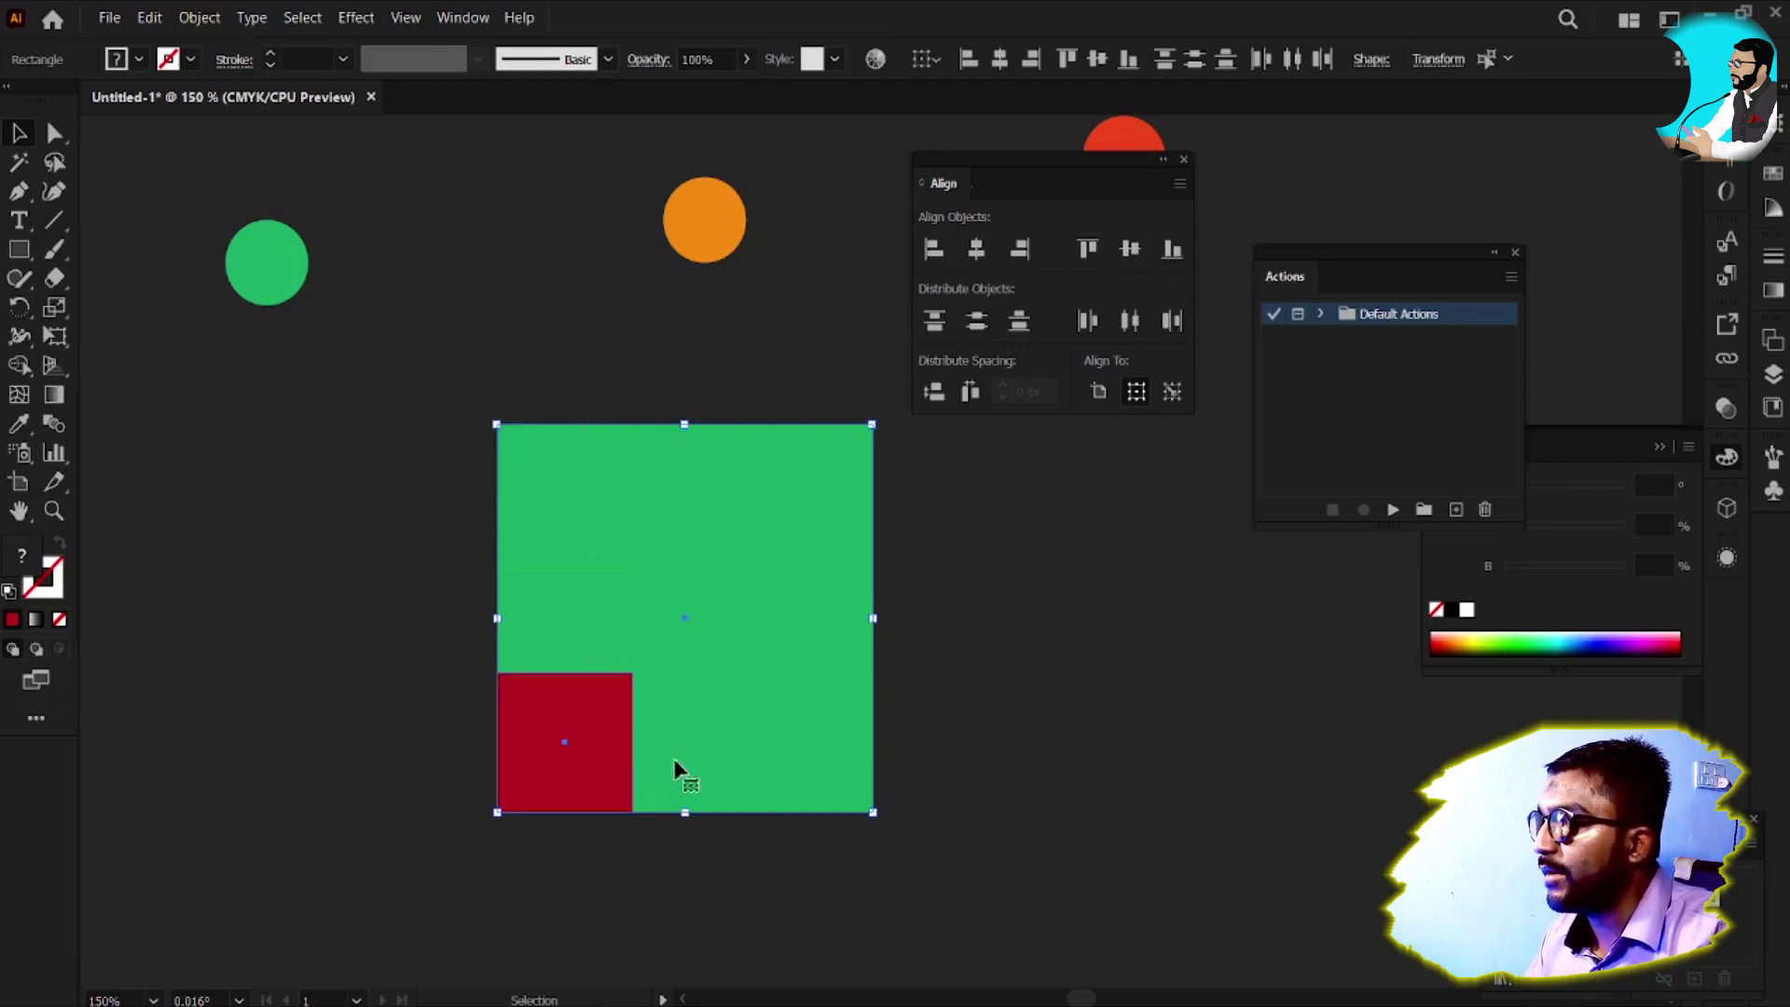
{"action": "left_click", "coordinate": [1022, 250]}
{"action": "left_click", "coordinate": [999, 612]}
Move the red square out of the green square's bottom-right corner into its interior
{"action": "left_click_drag", "start_coordinate": [786, 779], "coordinate": [746, 669]}
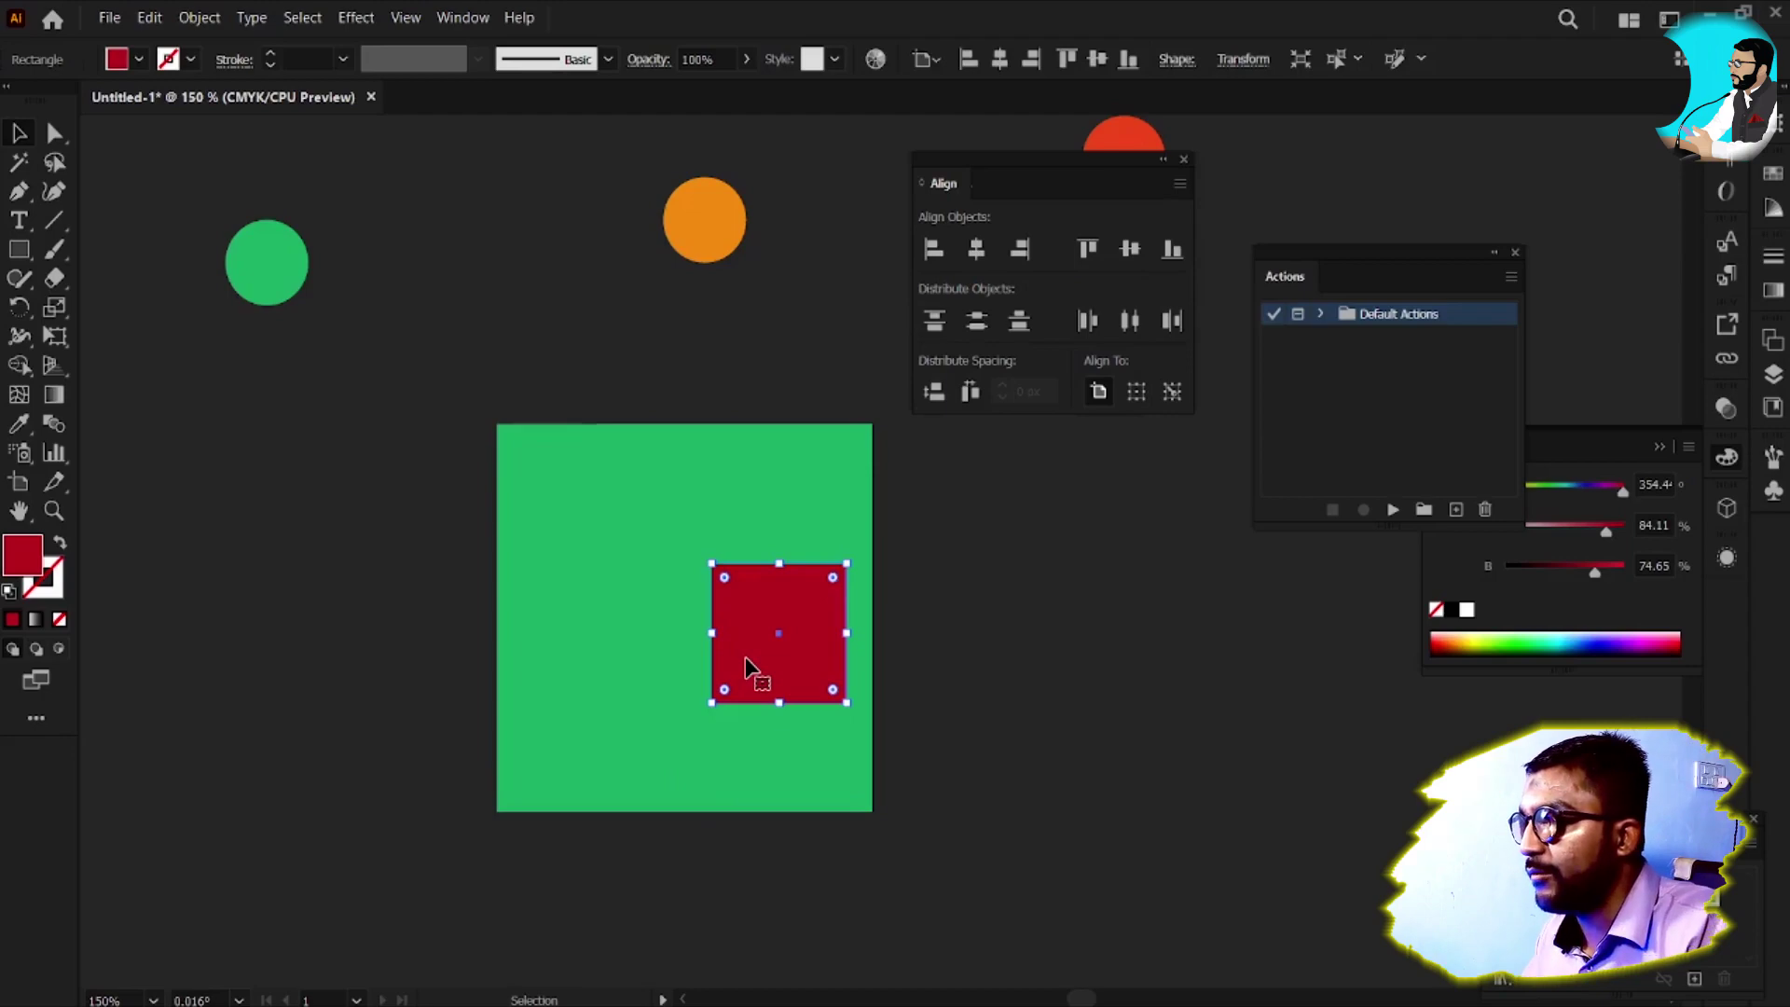
{"action": "left_click_drag", "start_coordinate": [413, 375], "coordinate": [926, 874]}
{"action": "left_click", "coordinate": [986, 579]}
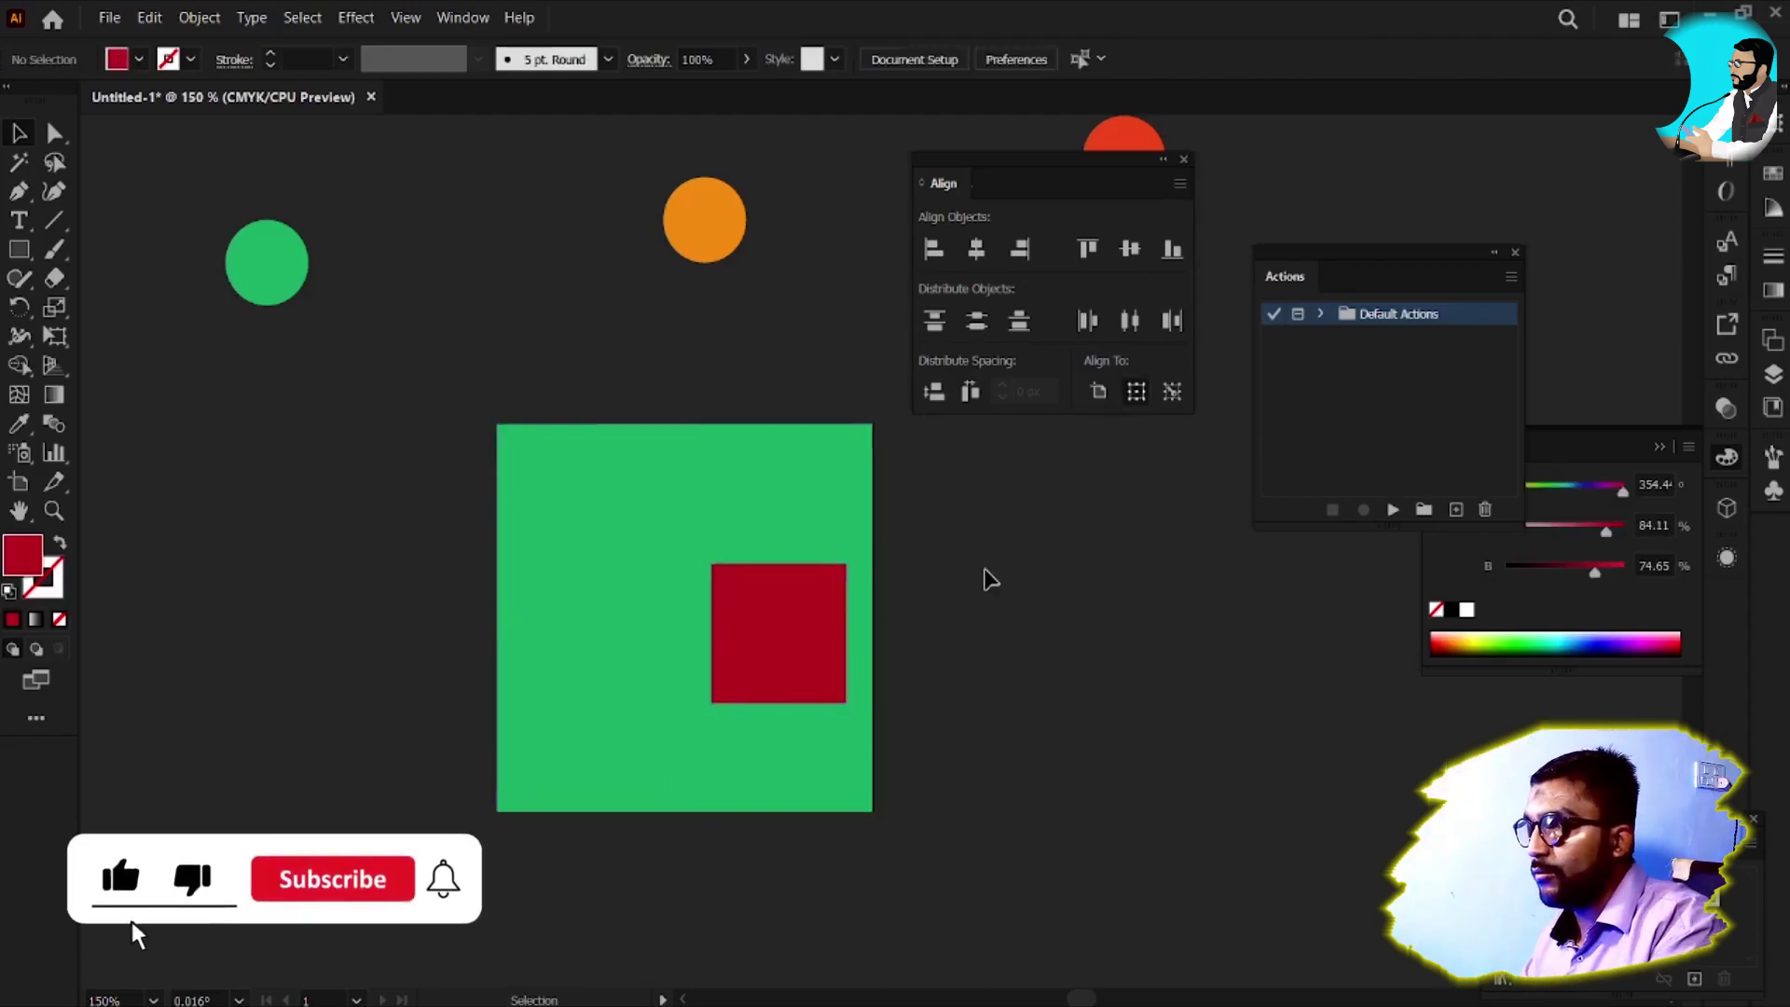
{"action": "left_click", "coordinate": [755, 650]}
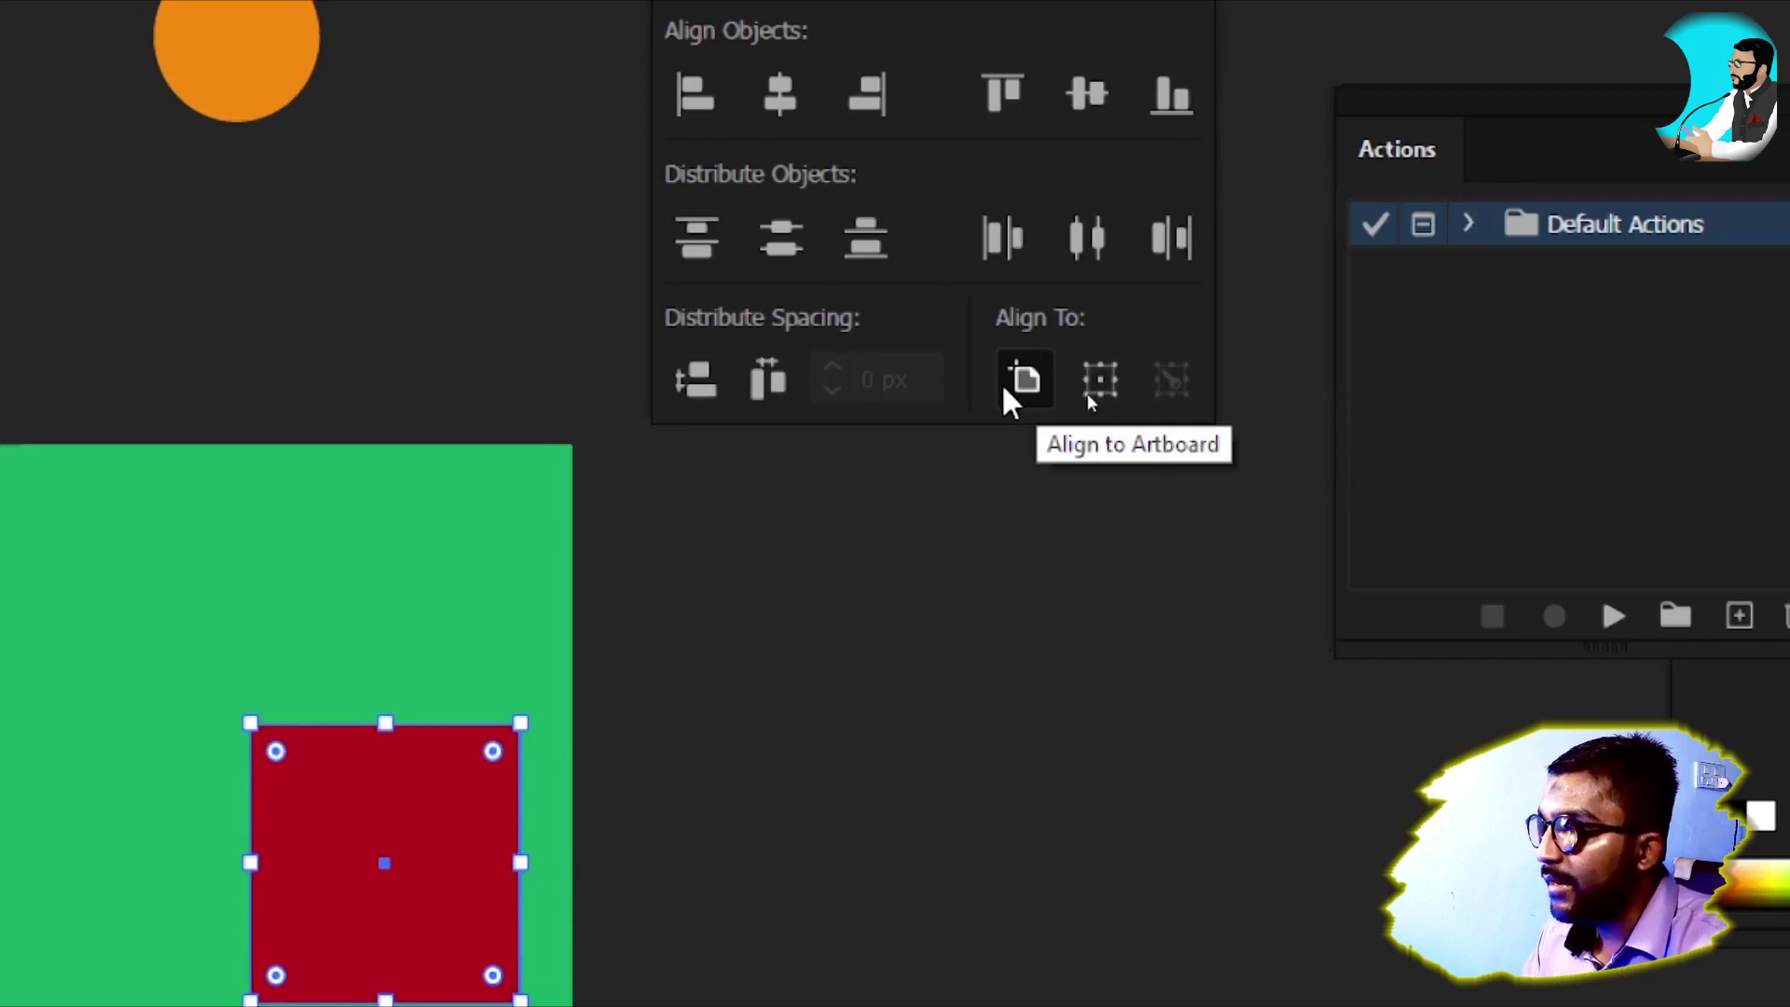
Move the green and red squares together onto the white artboard
{"action": "scroll", "coordinate": [694, 727], "scroll_direction": "down", "scroll_amount": 2}
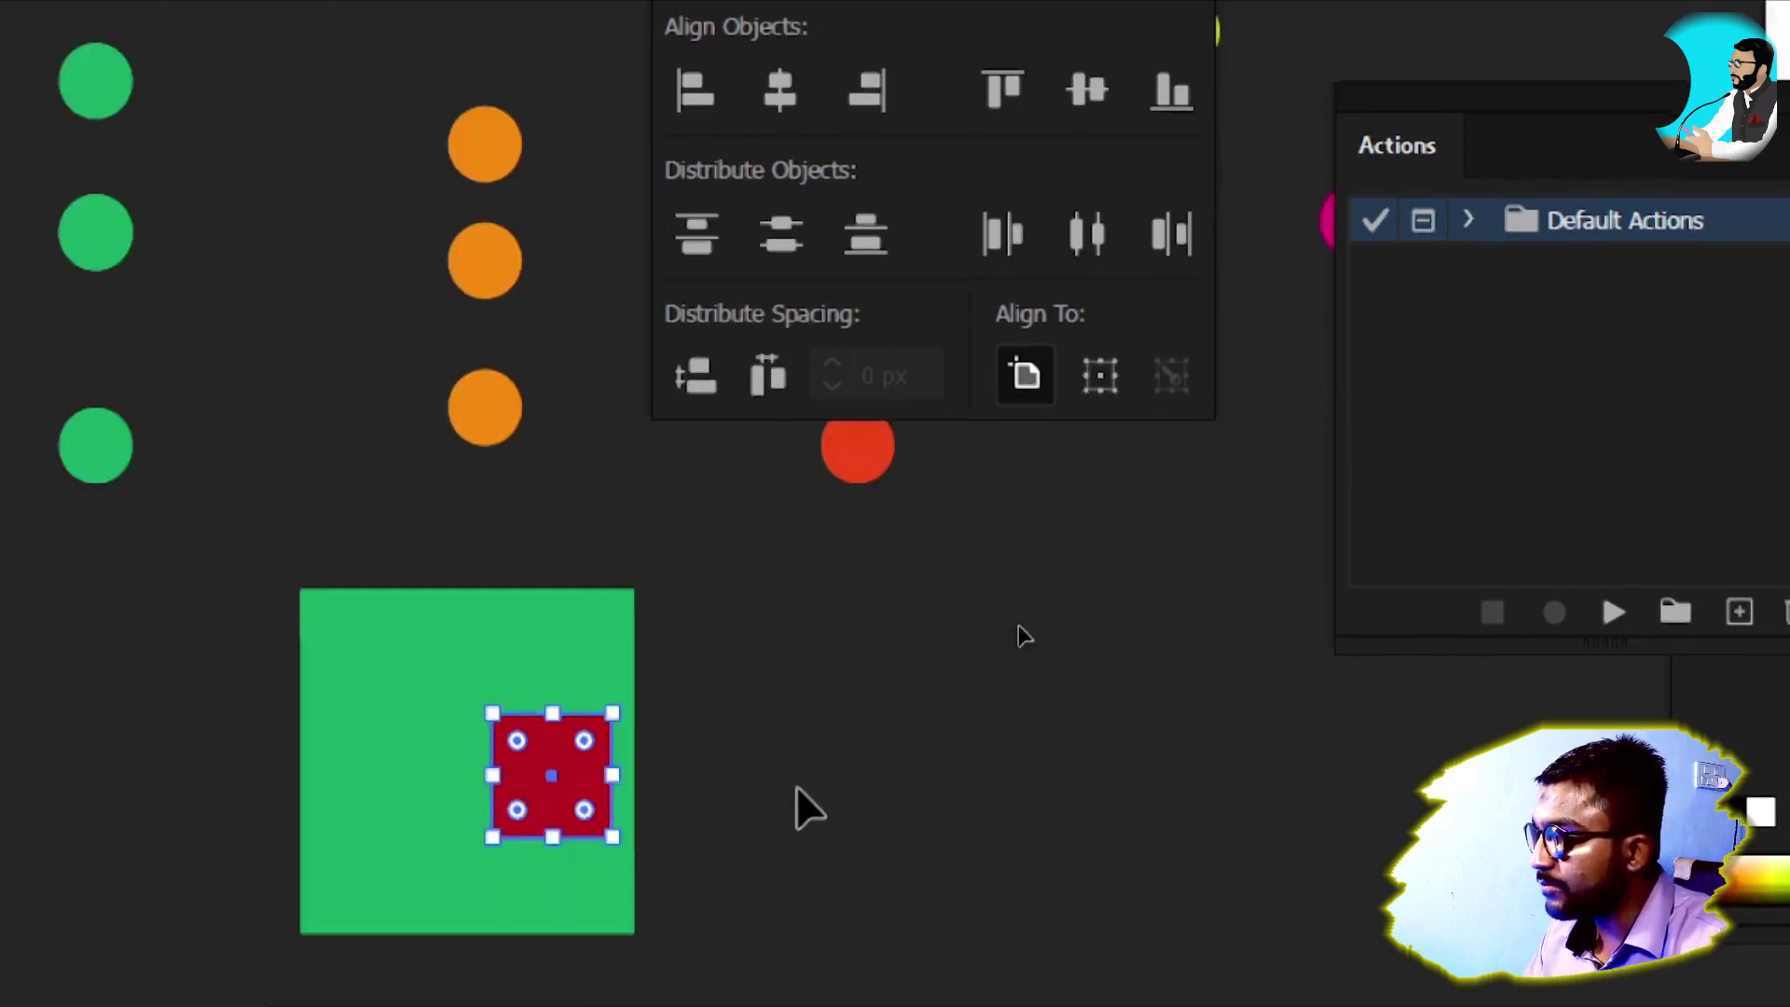
{"action": "scroll", "coordinate": [799, 804], "scroll_direction": "down", "scroll_amount": 2}
{"action": "left_click_drag", "start_coordinate": [996, 755], "coordinate": [171, 762]}
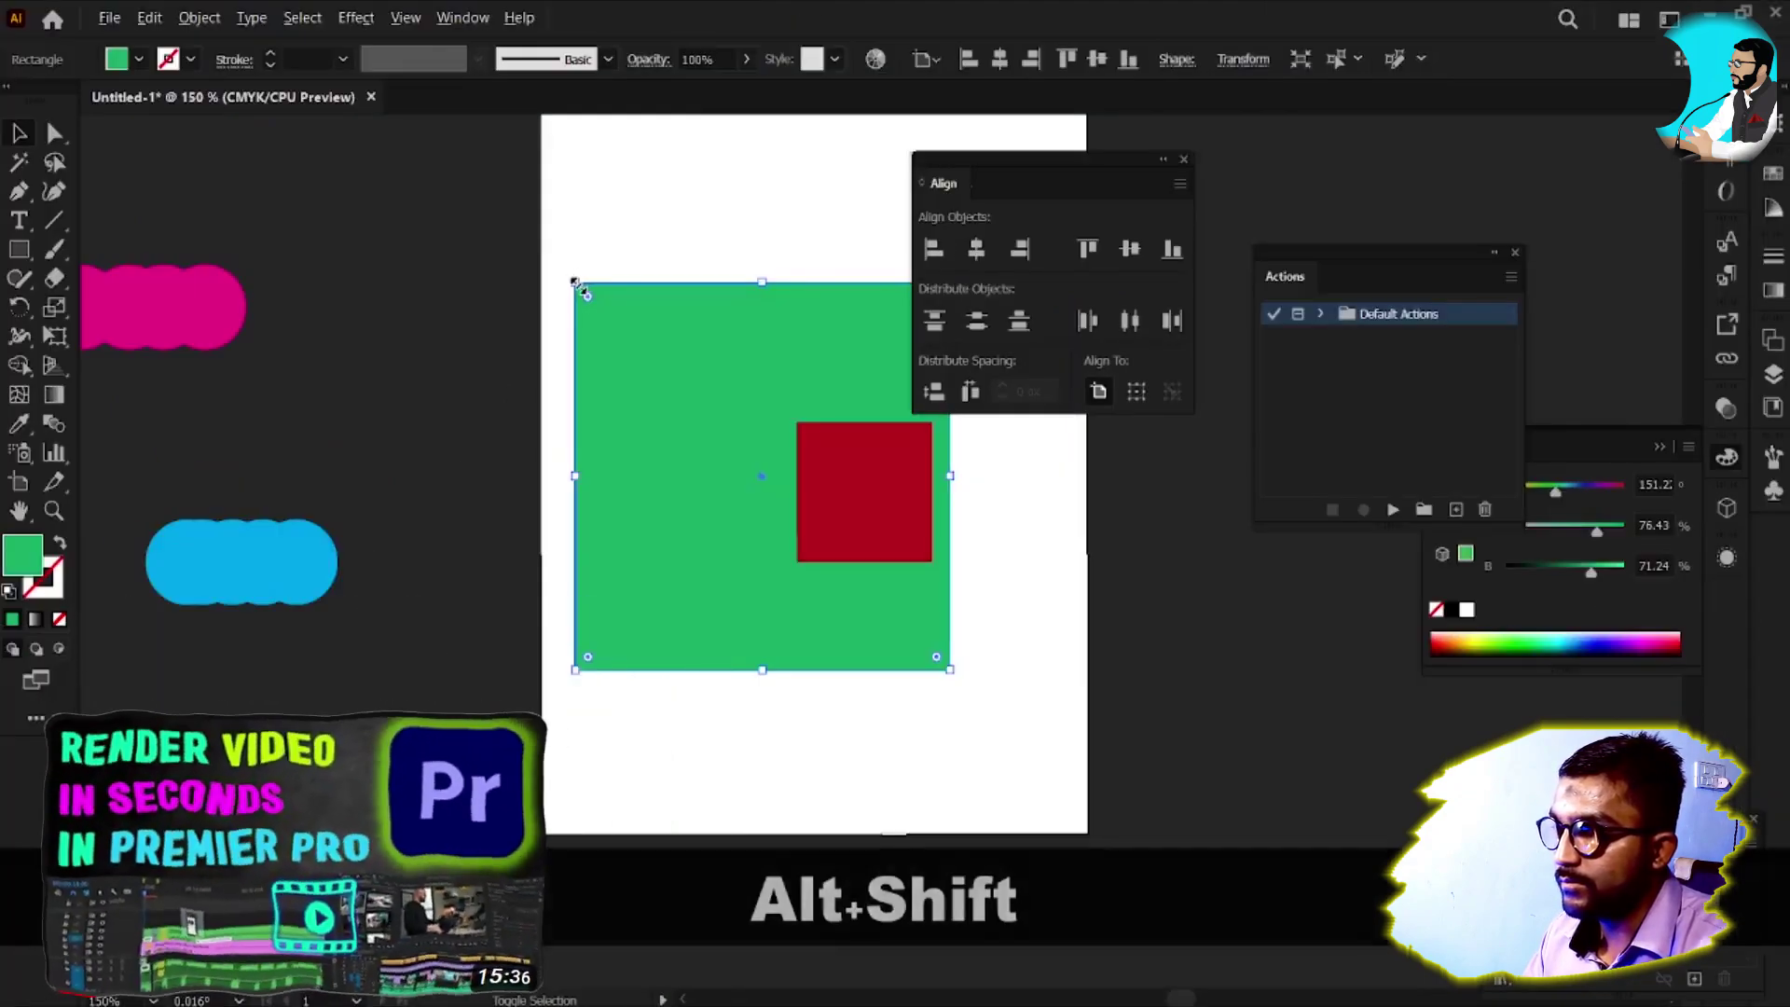
Scale the green square down around its center to roughly half its size
{"action": "left_click_drag", "start_coordinate": [579, 279], "coordinate": [974, 685]}
{"action": "key", "text": "ctrl+z"}
{"action": "key", "text": "v"}
{"action": "left_click", "coordinate": [583, 471]}
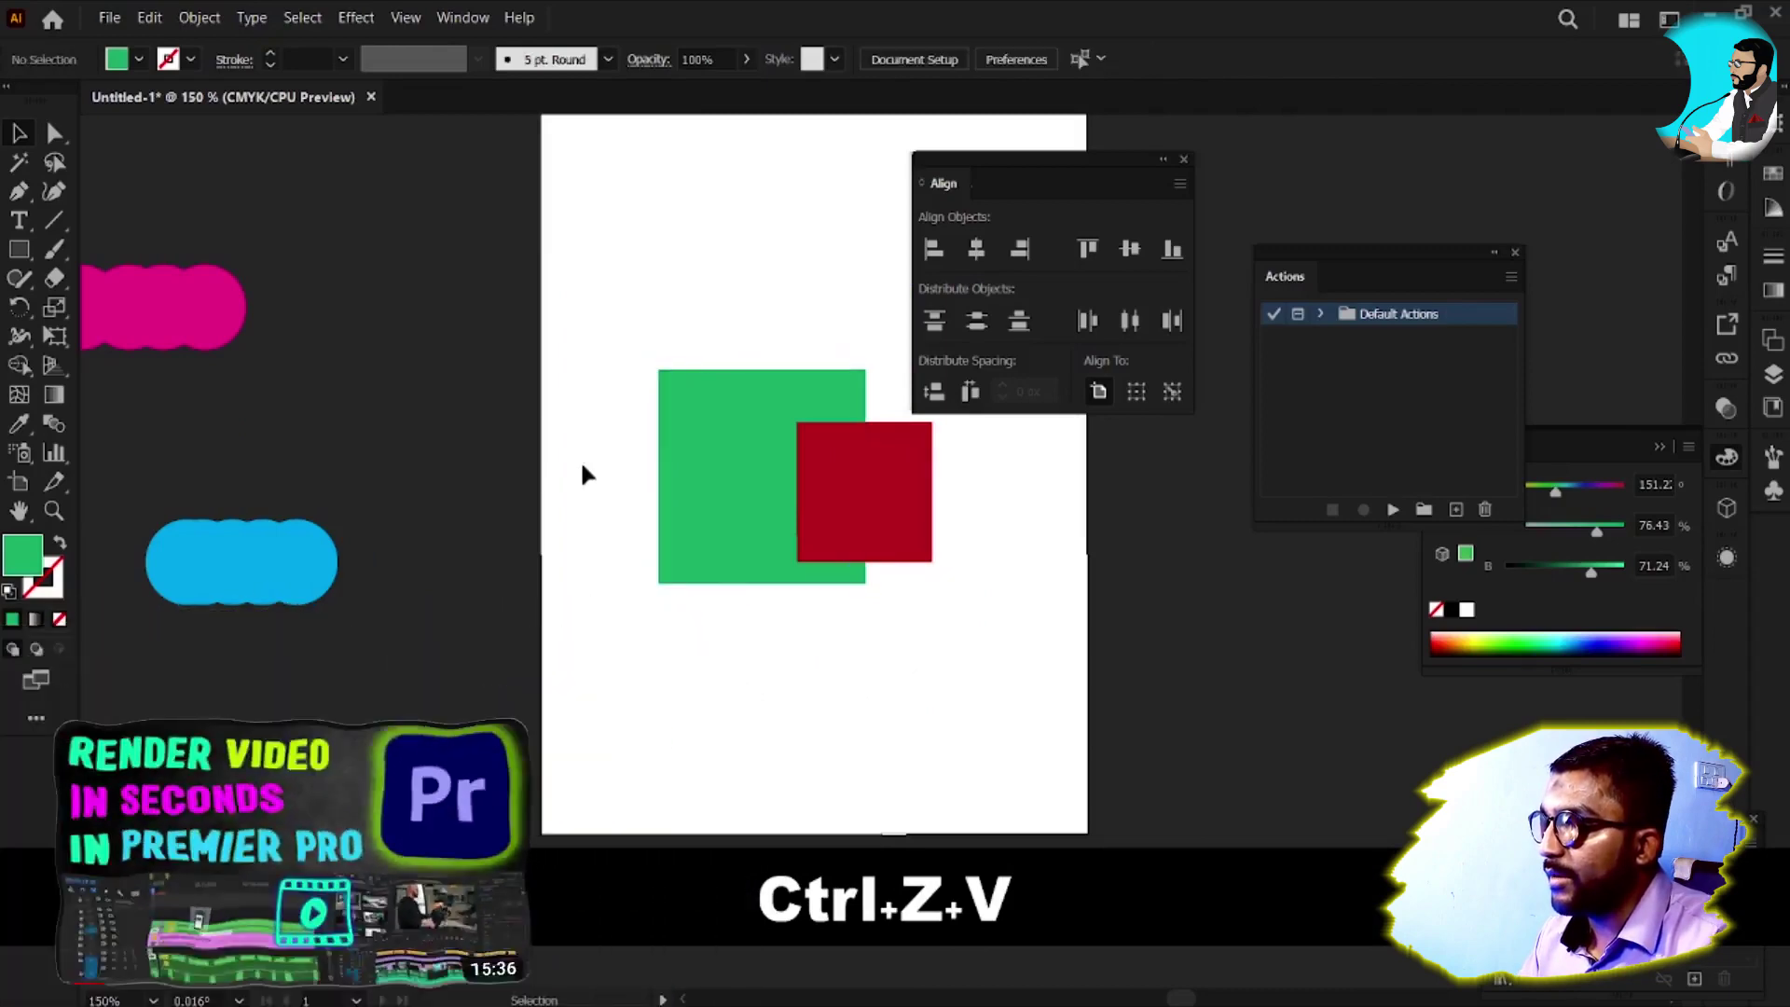
Reposition the green square on the artboard so it sits behind the red square
{"action": "left_click_drag", "start_coordinate": [638, 419], "coordinate": [569, 484]}
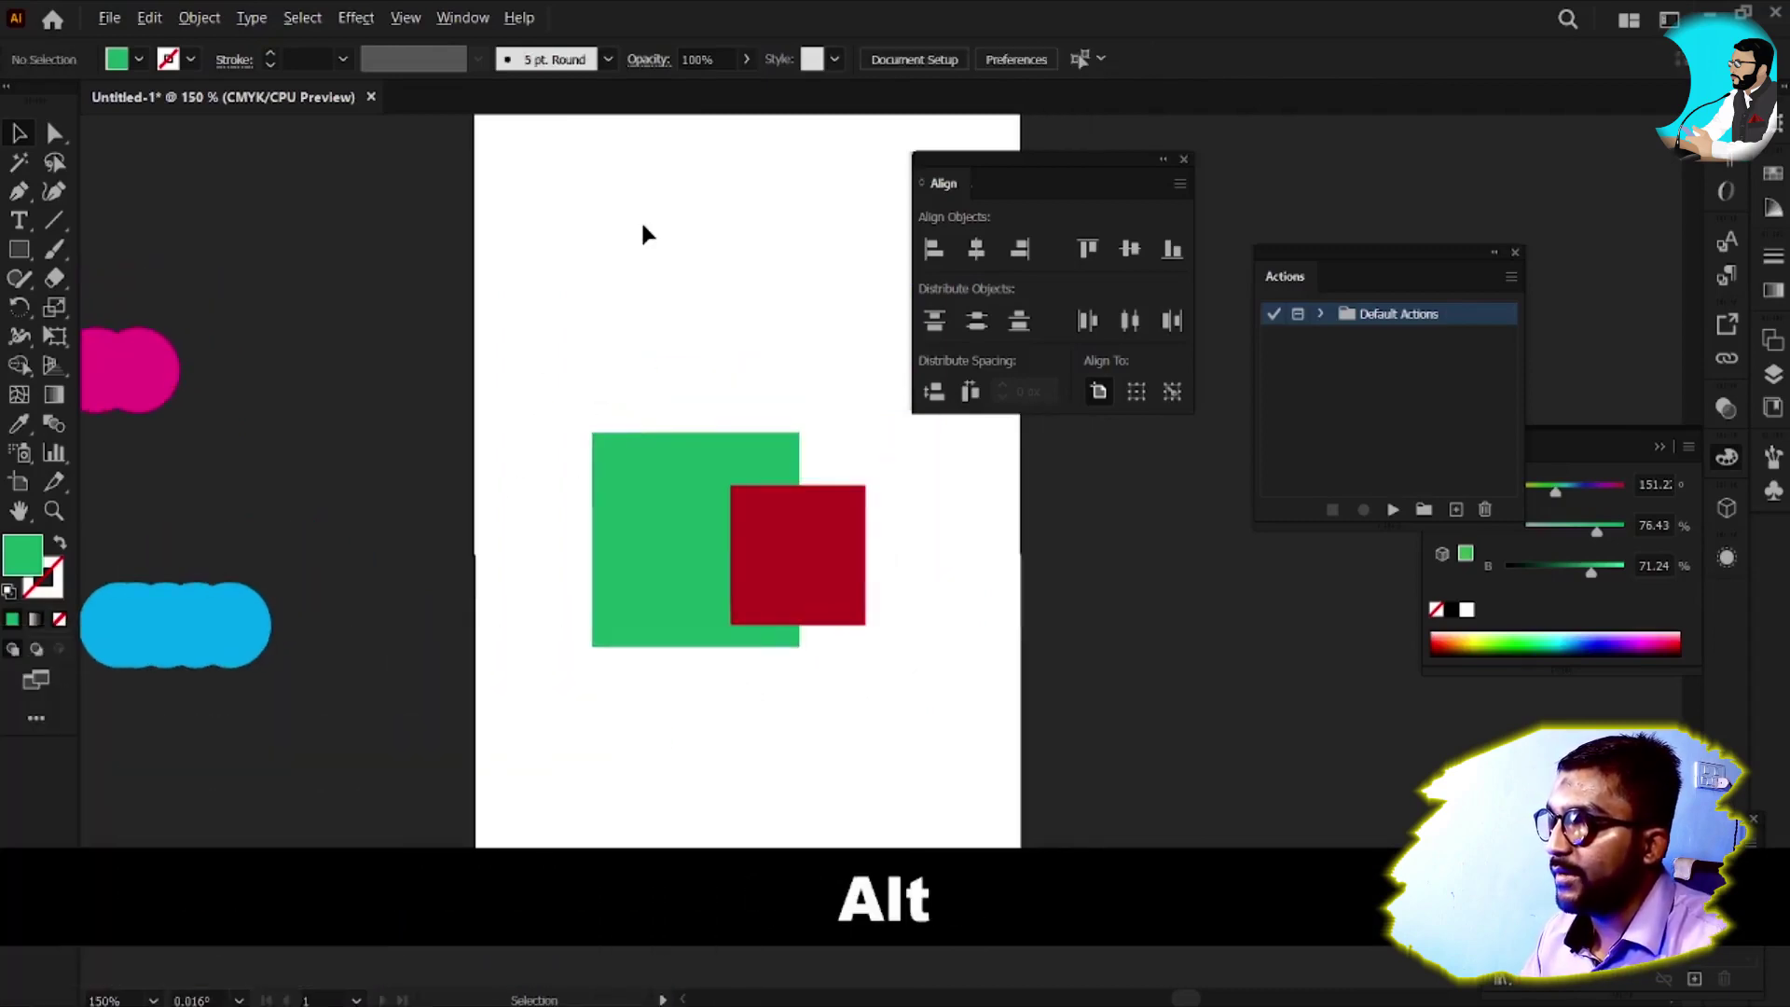
{"action": "left_click_drag", "start_coordinate": [732, 367], "coordinate": [689, 408]}
{"action": "left_click_drag", "start_coordinate": [663, 565], "coordinate": [949, 764]}
{"action": "left_click_drag", "start_coordinate": [1023, 669], "coordinate": [870, 479]}
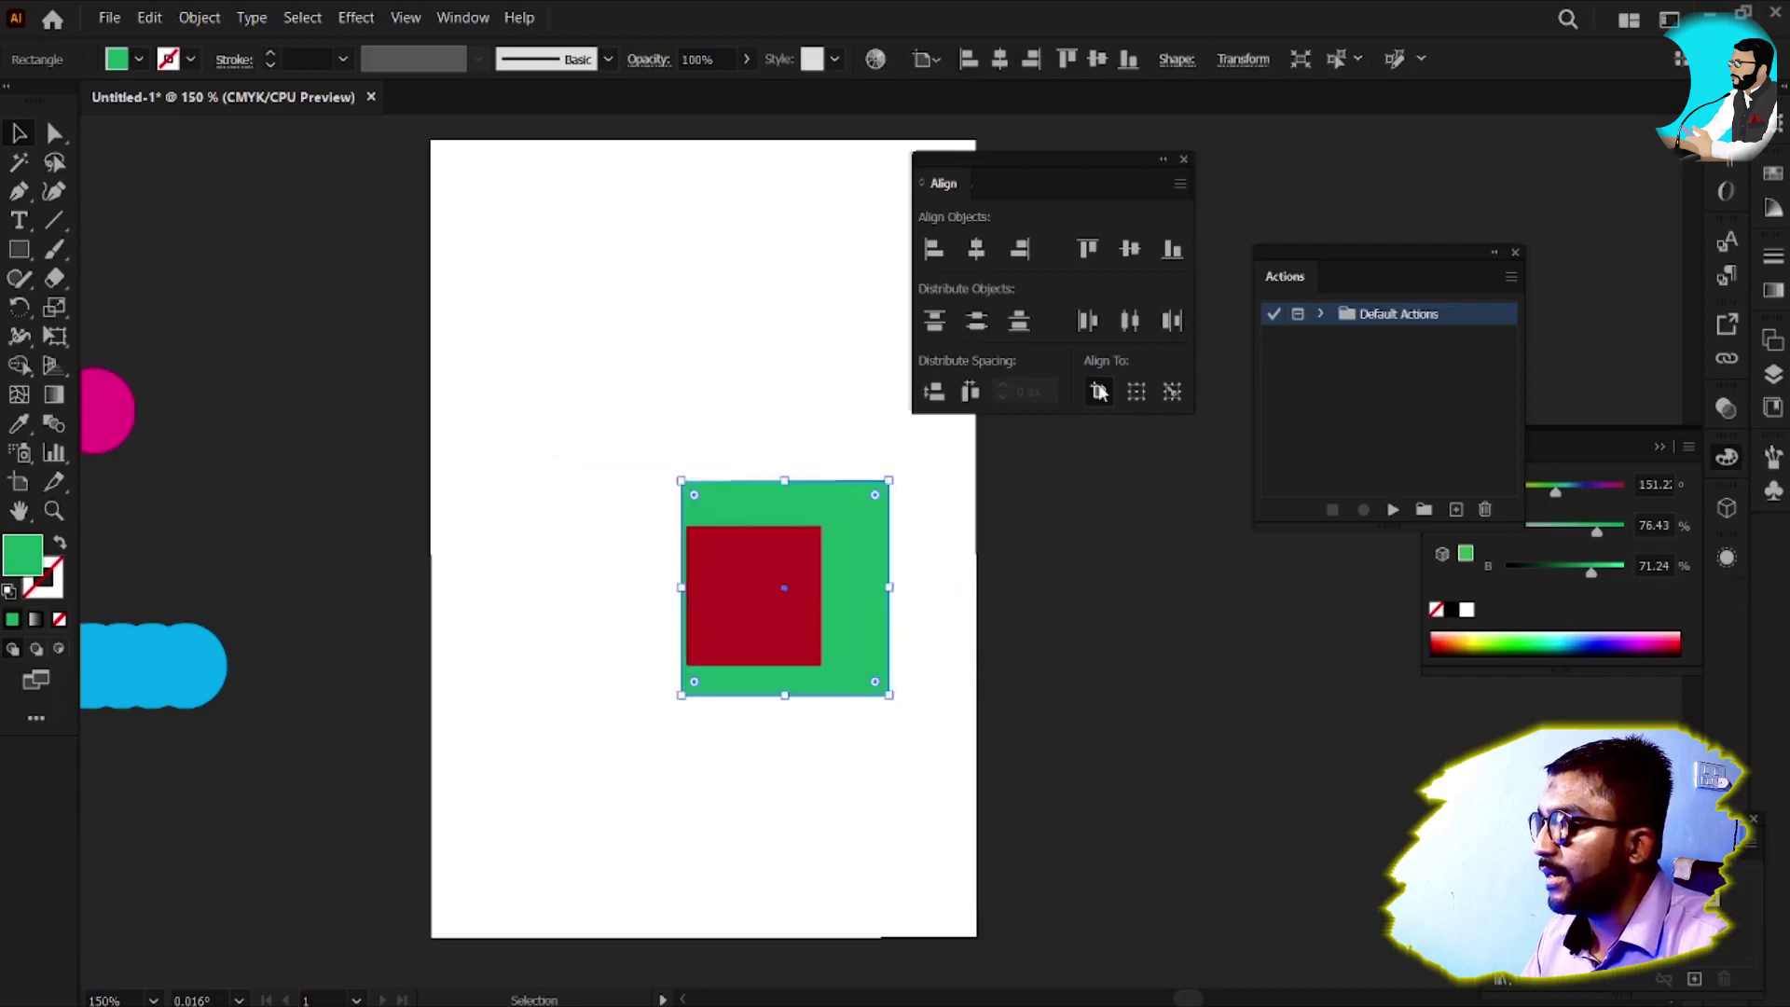
Center both squares horizontally with Align to Artboard, and show the Align panel's full options again
{"action": "left_click", "coordinate": [1099, 392]}
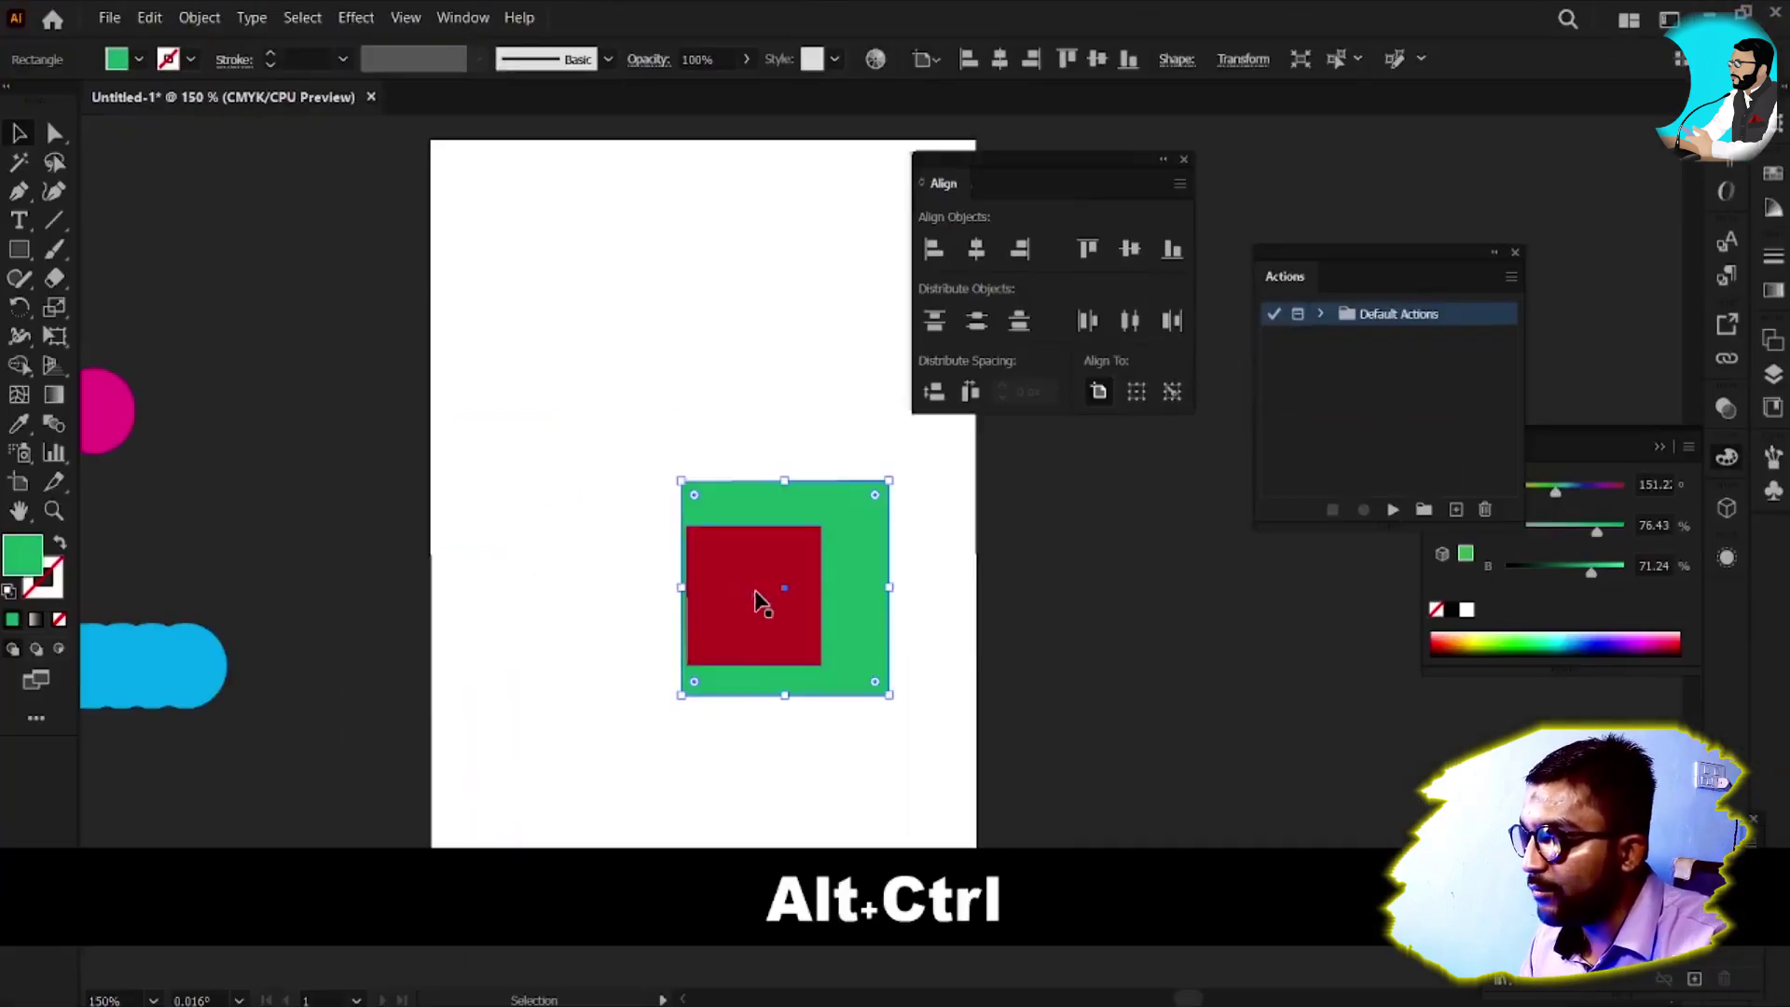
{"action": "left_click", "coordinate": [762, 604]}
{"action": "left_click_drag", "start_coordinate": [597, 444], "coordinate": [860, 736]}
{"action": "left_click", "coordinate": [977, 248]}
{"action": "left_click", "coordinate": [1180, 184]}
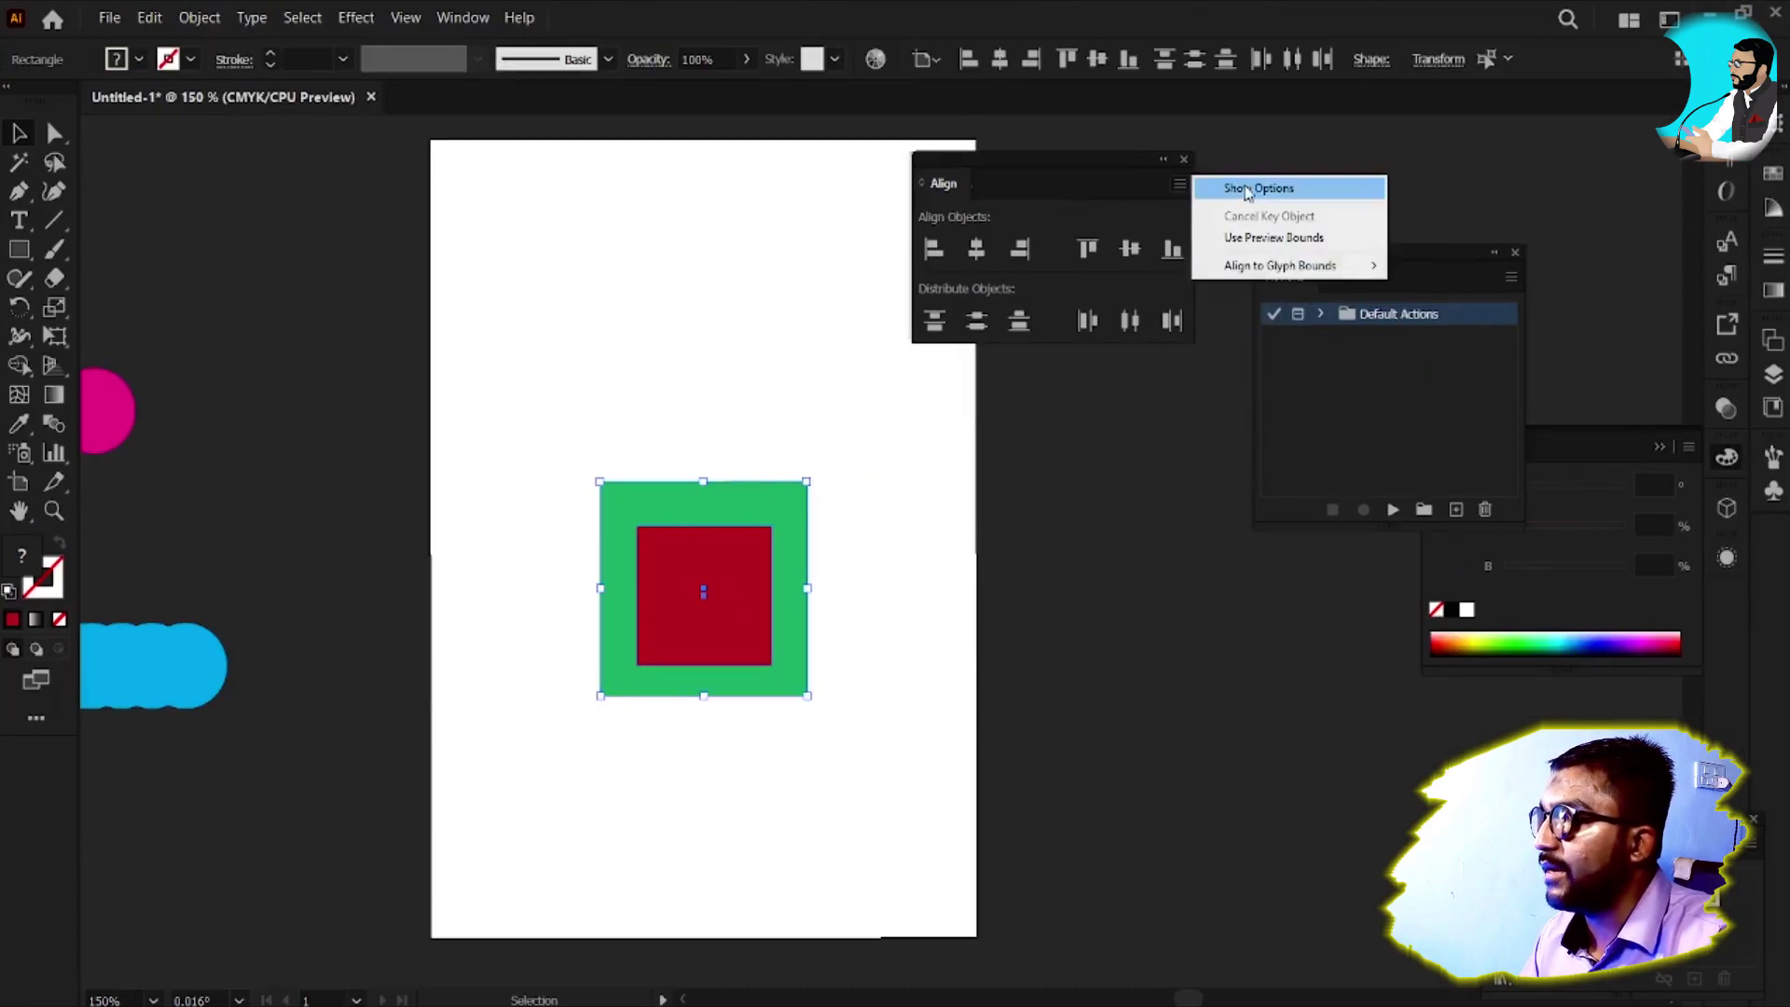
{"action": "left_click", "coordinate": [1245, 191]}
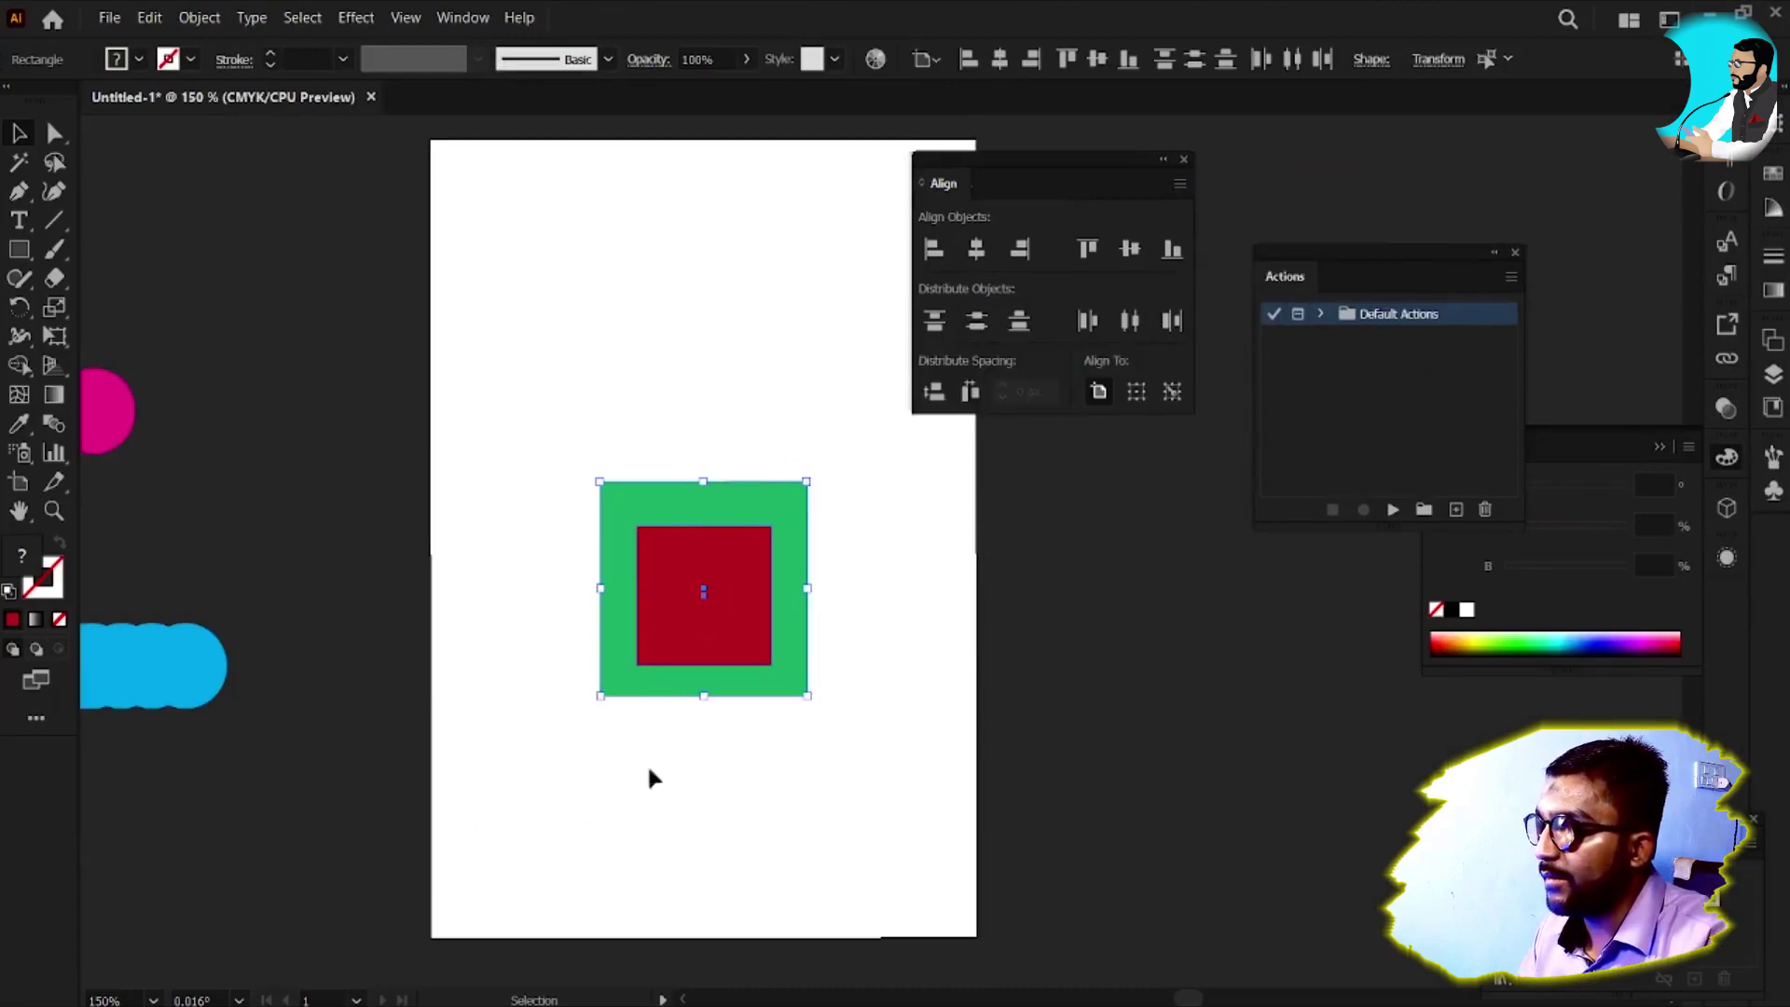
Center only the red square vertically on the artboard
{"action": "left_click_drag", "start_coordinate": [539, 364], "coordinate": [863, 766]}
{"action": "left_click", "coordinate": [863, 766]}
{"action": "left_click", "coordinate": [699, 570]}
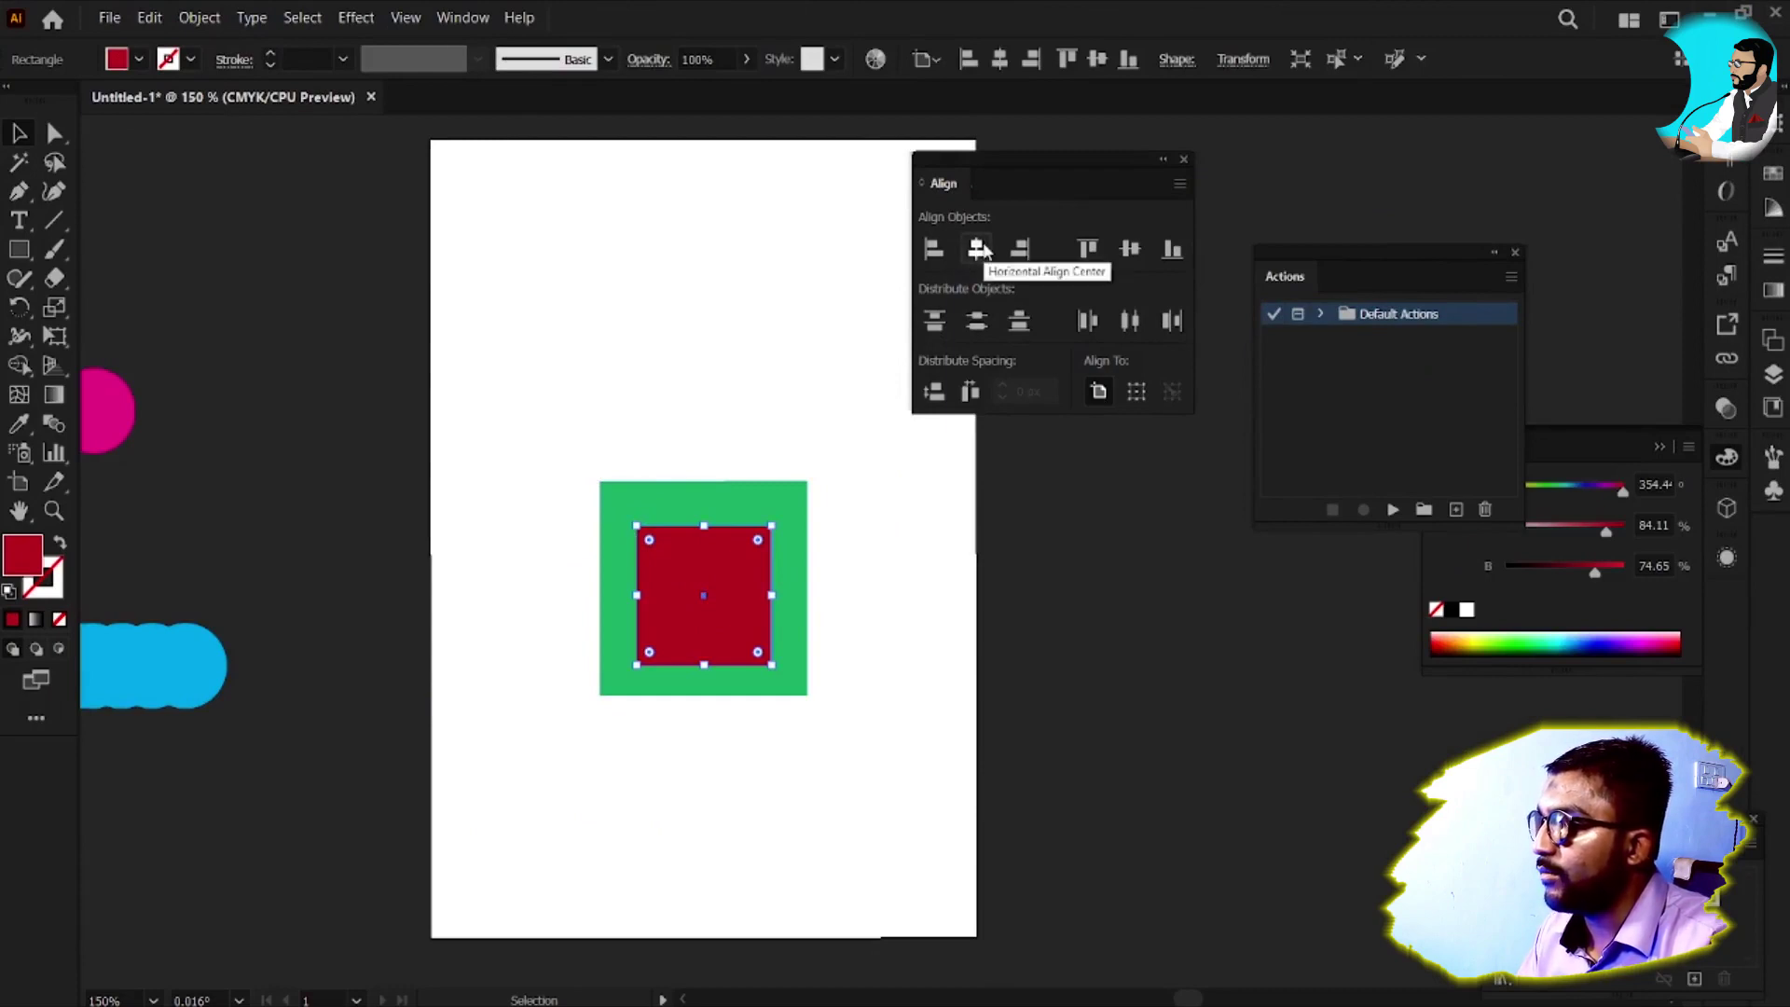
{"action": "left_click", "coordinate": [1128, 250]}
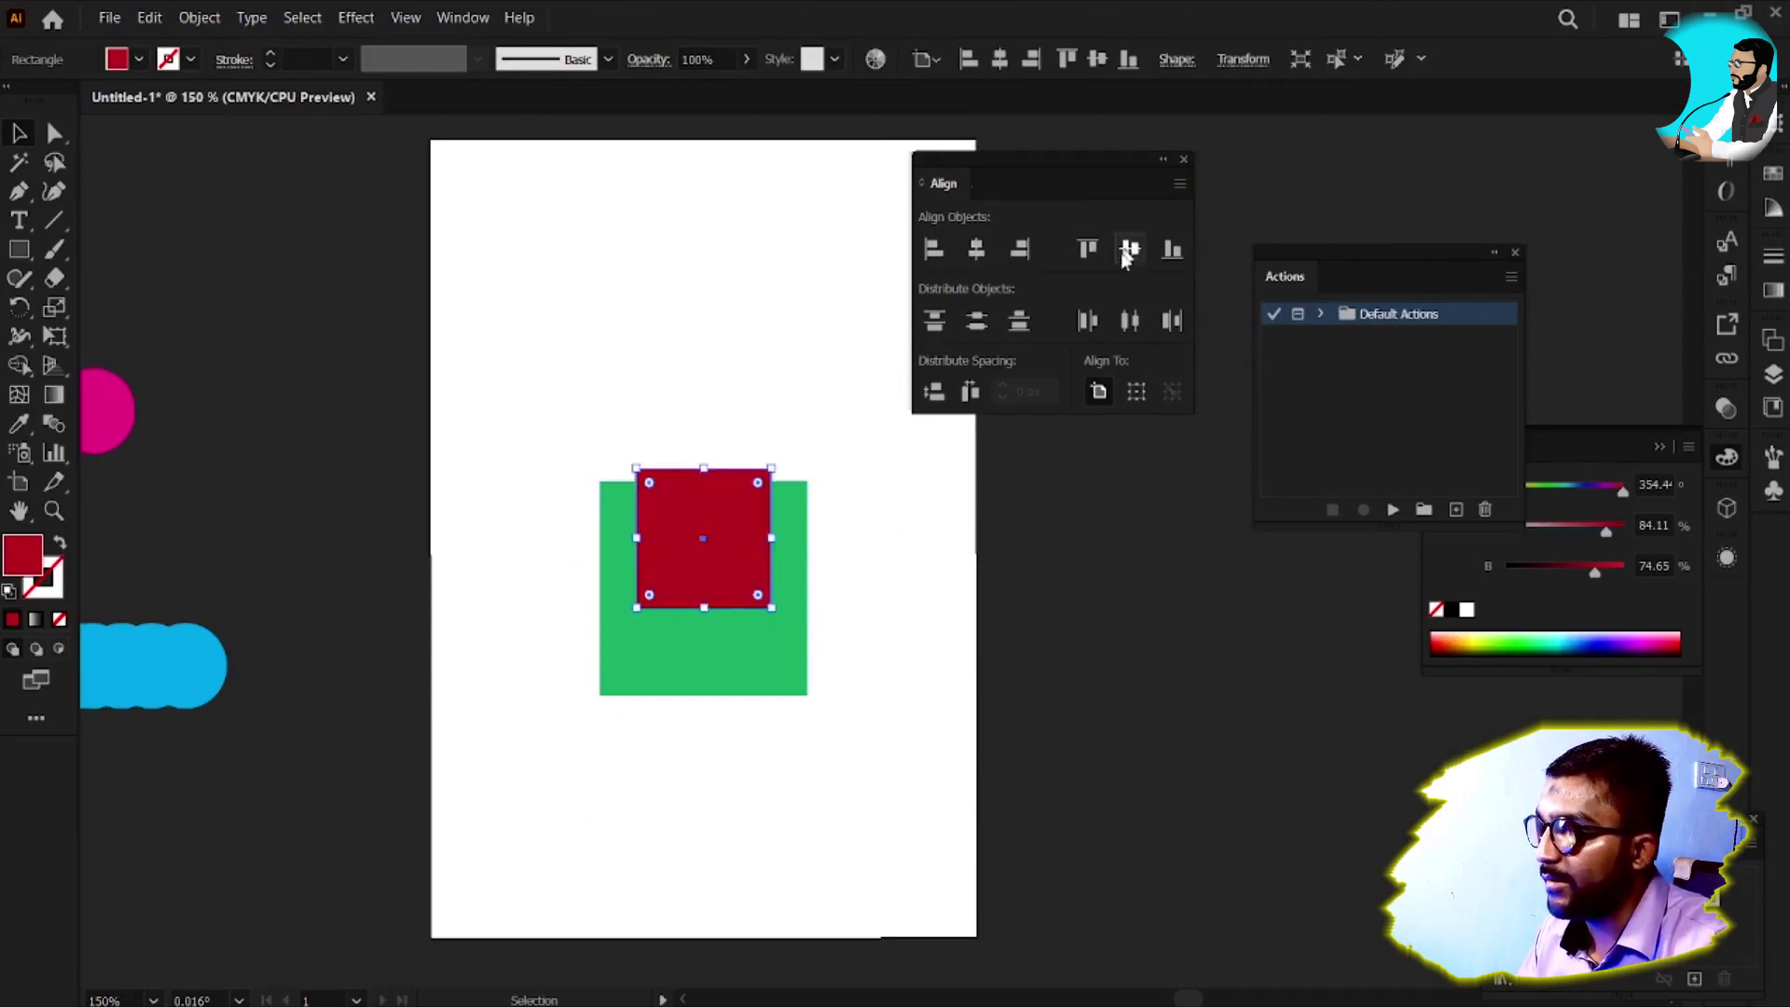
Move the green square off the artboard, leaving the red square in place
{"action": "left_click", "coordinate": [751, 719]}
{"action": "left_click_drag", "start_coordinate": [719, 680], "coordinate": [1145, 693]}
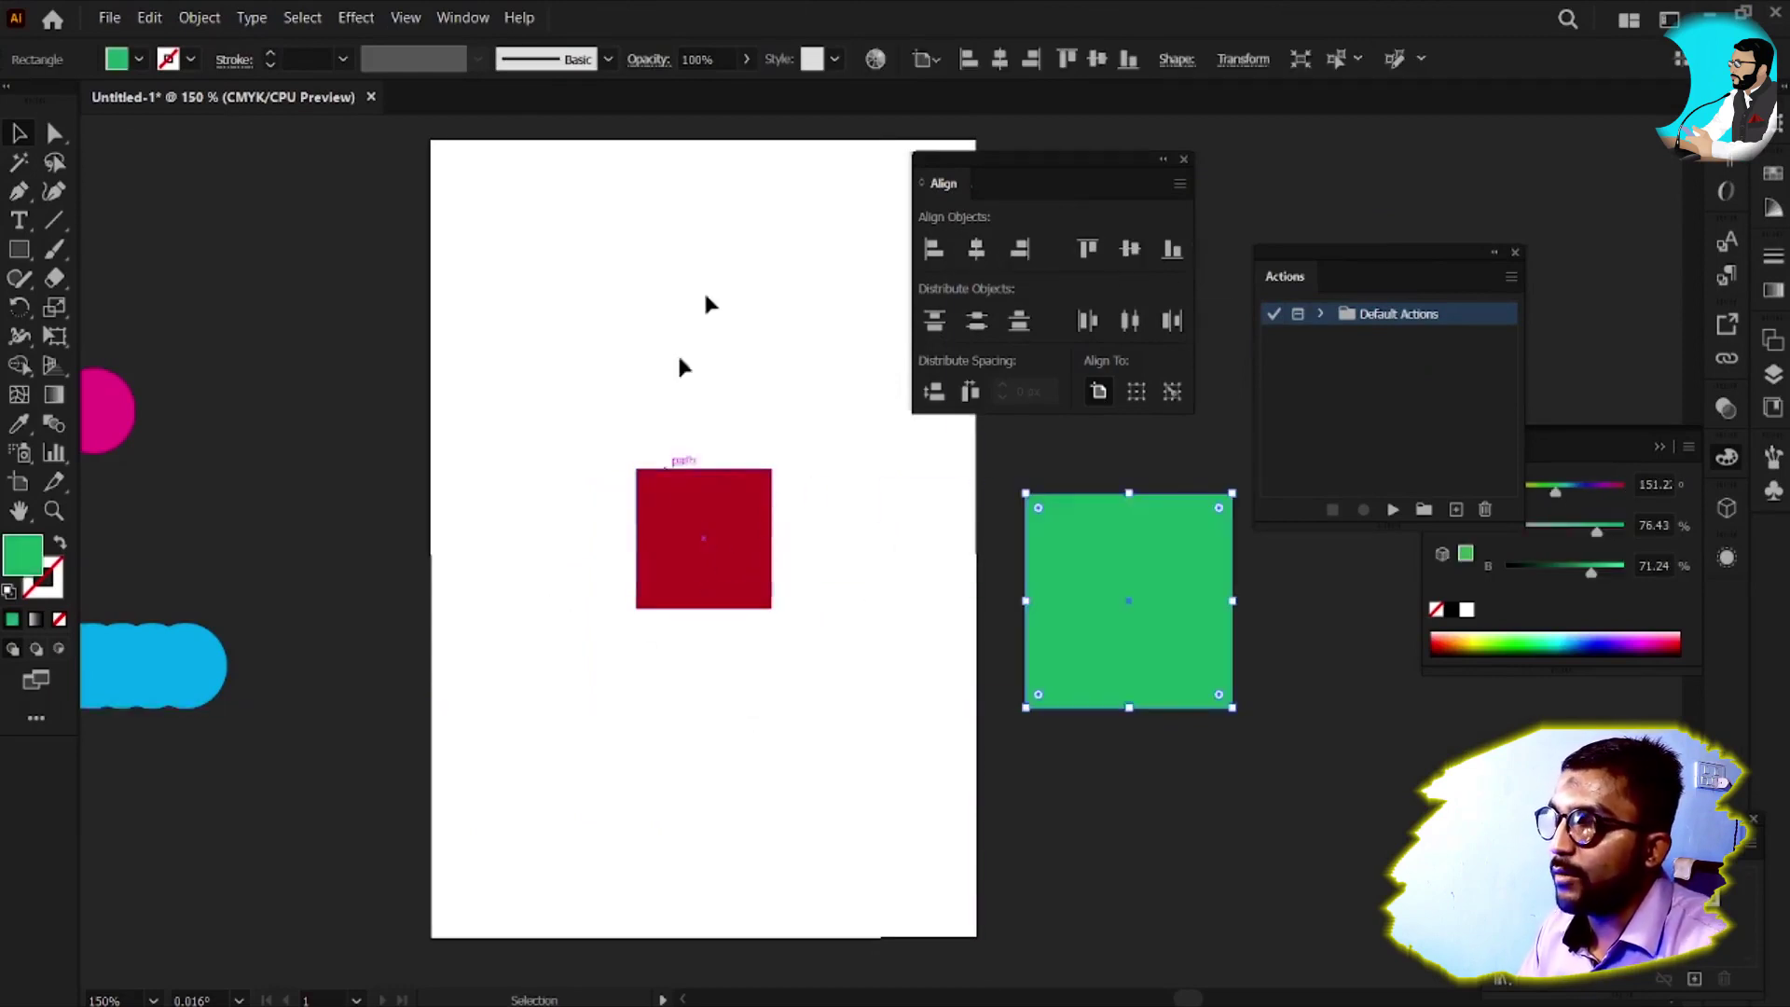
Show the rulers and place horizontal guides along the upper and lower edges of the red square
{"action": "key", "text": "ctrl+r"}
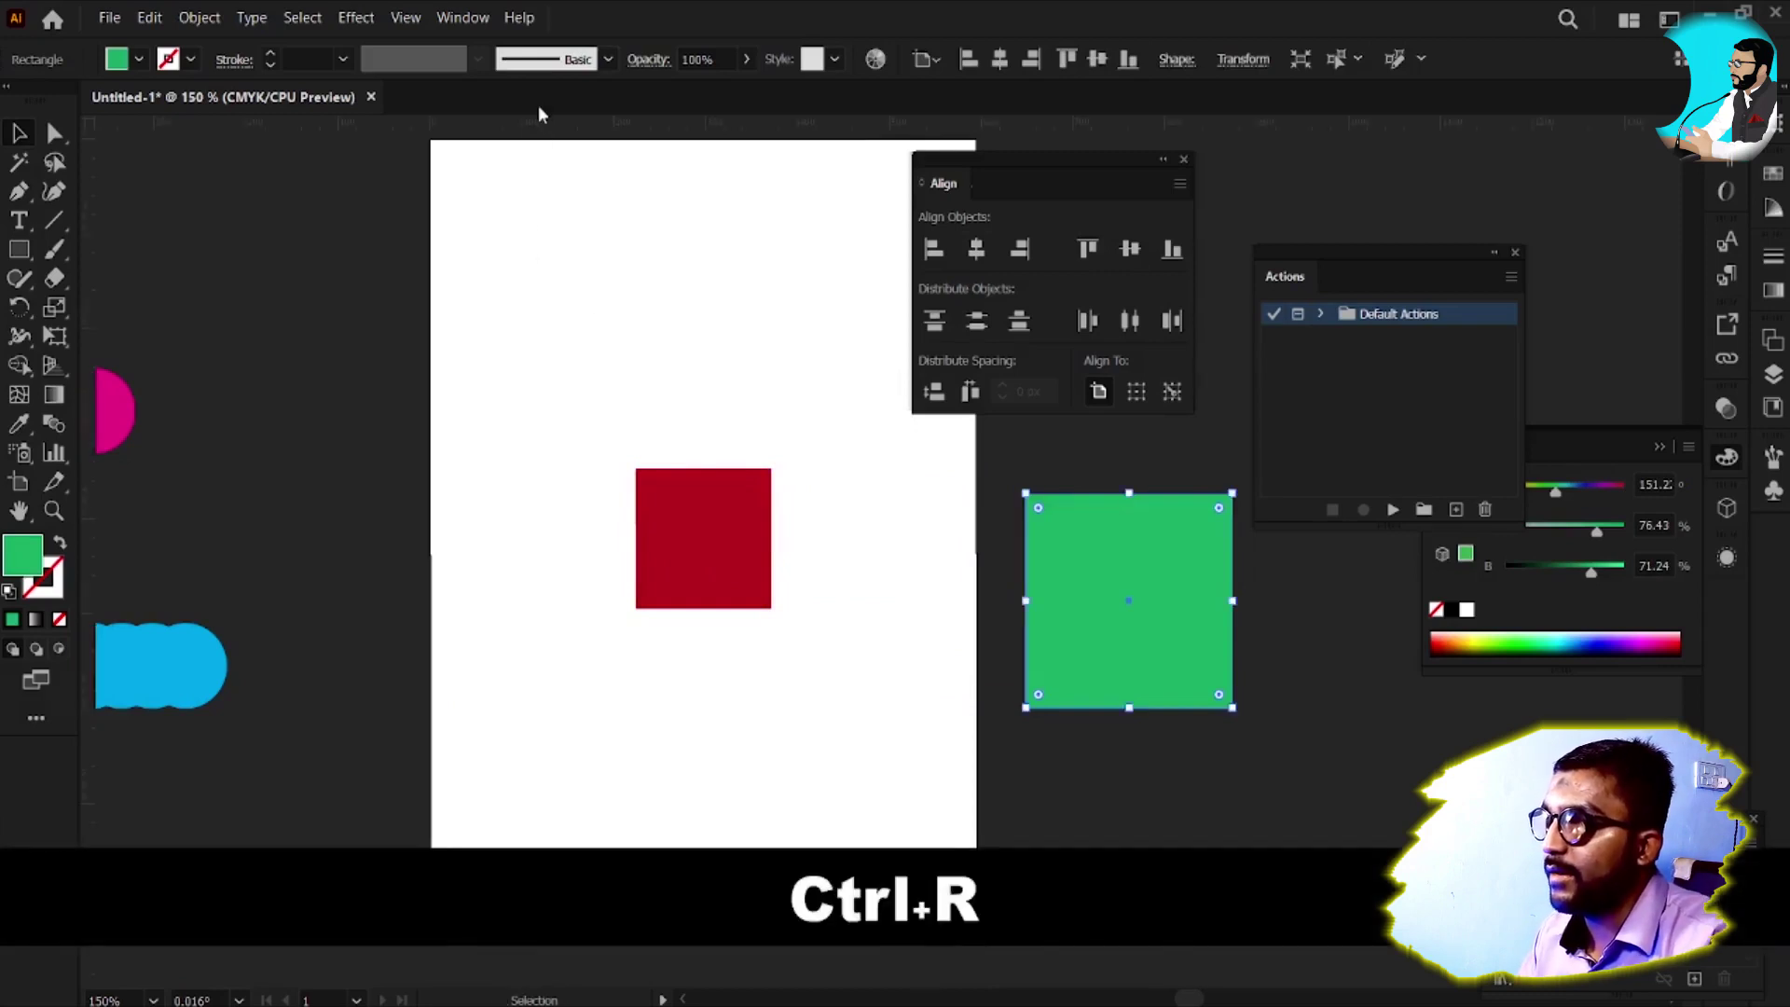
{"action": "left_click_drag", "start_coordinate": [548, 124], "coordinate": [604, 467]}
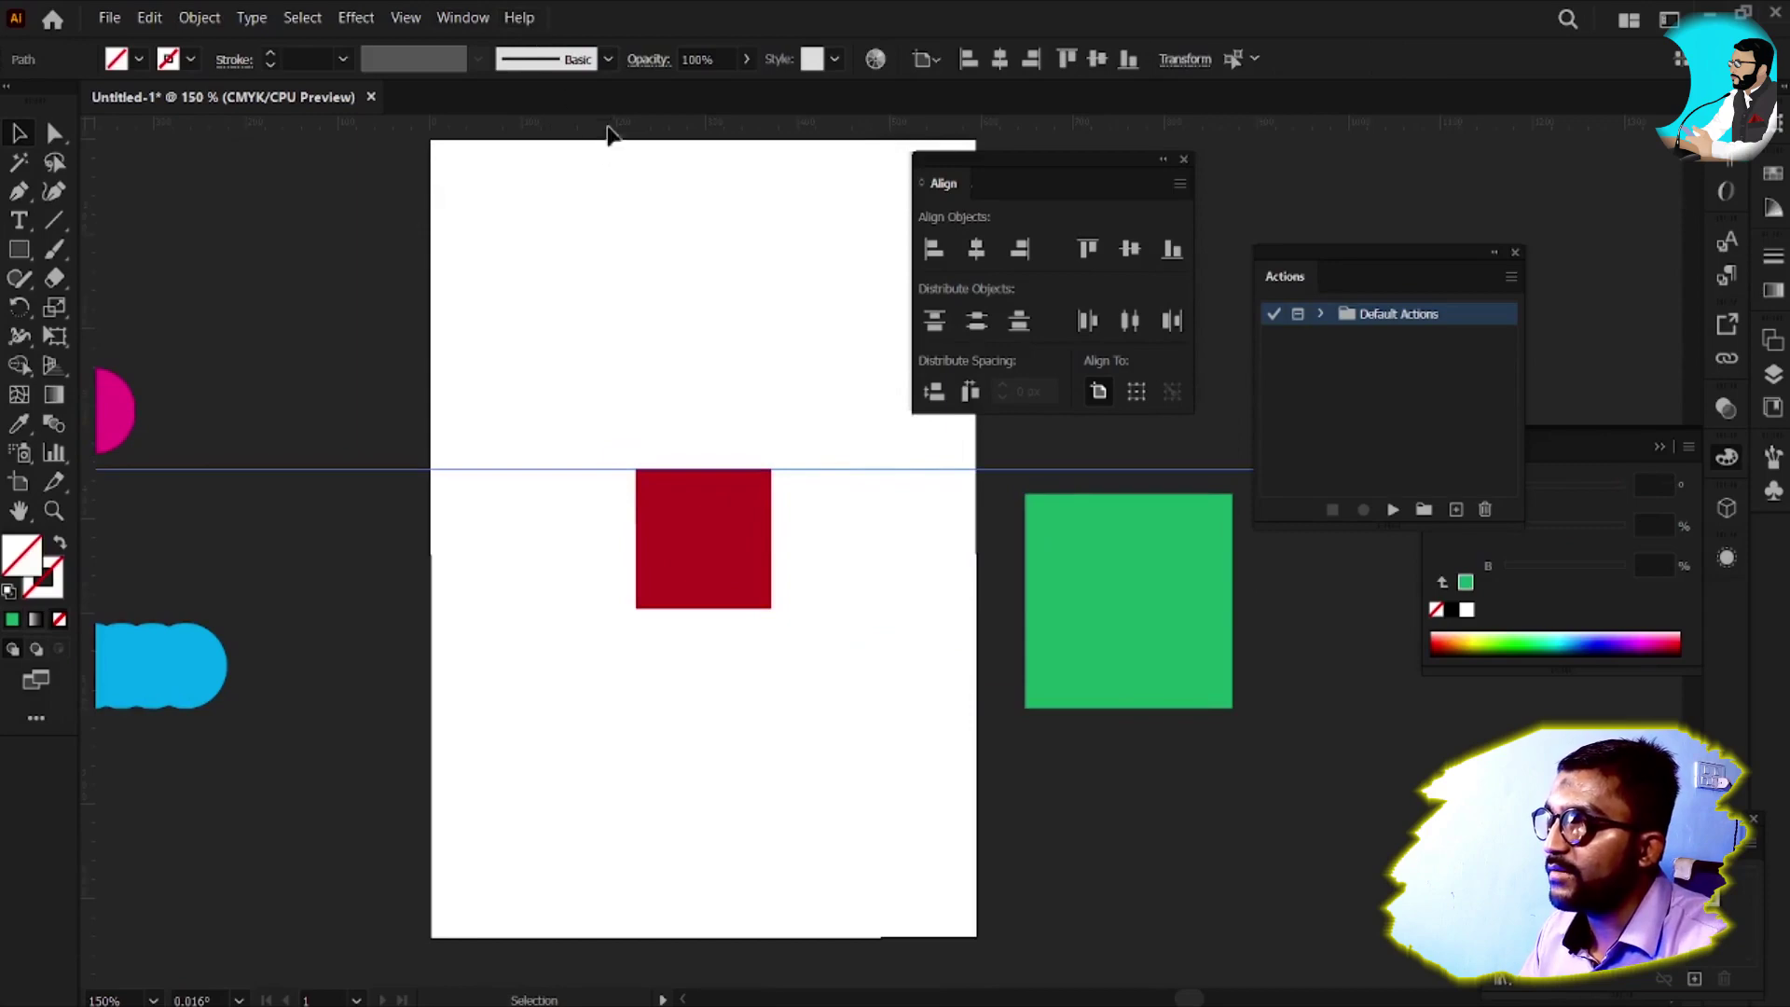
{"action": "key", "text": "ctrl+r"}
{"action": "key", "text": "ctrl+r"}
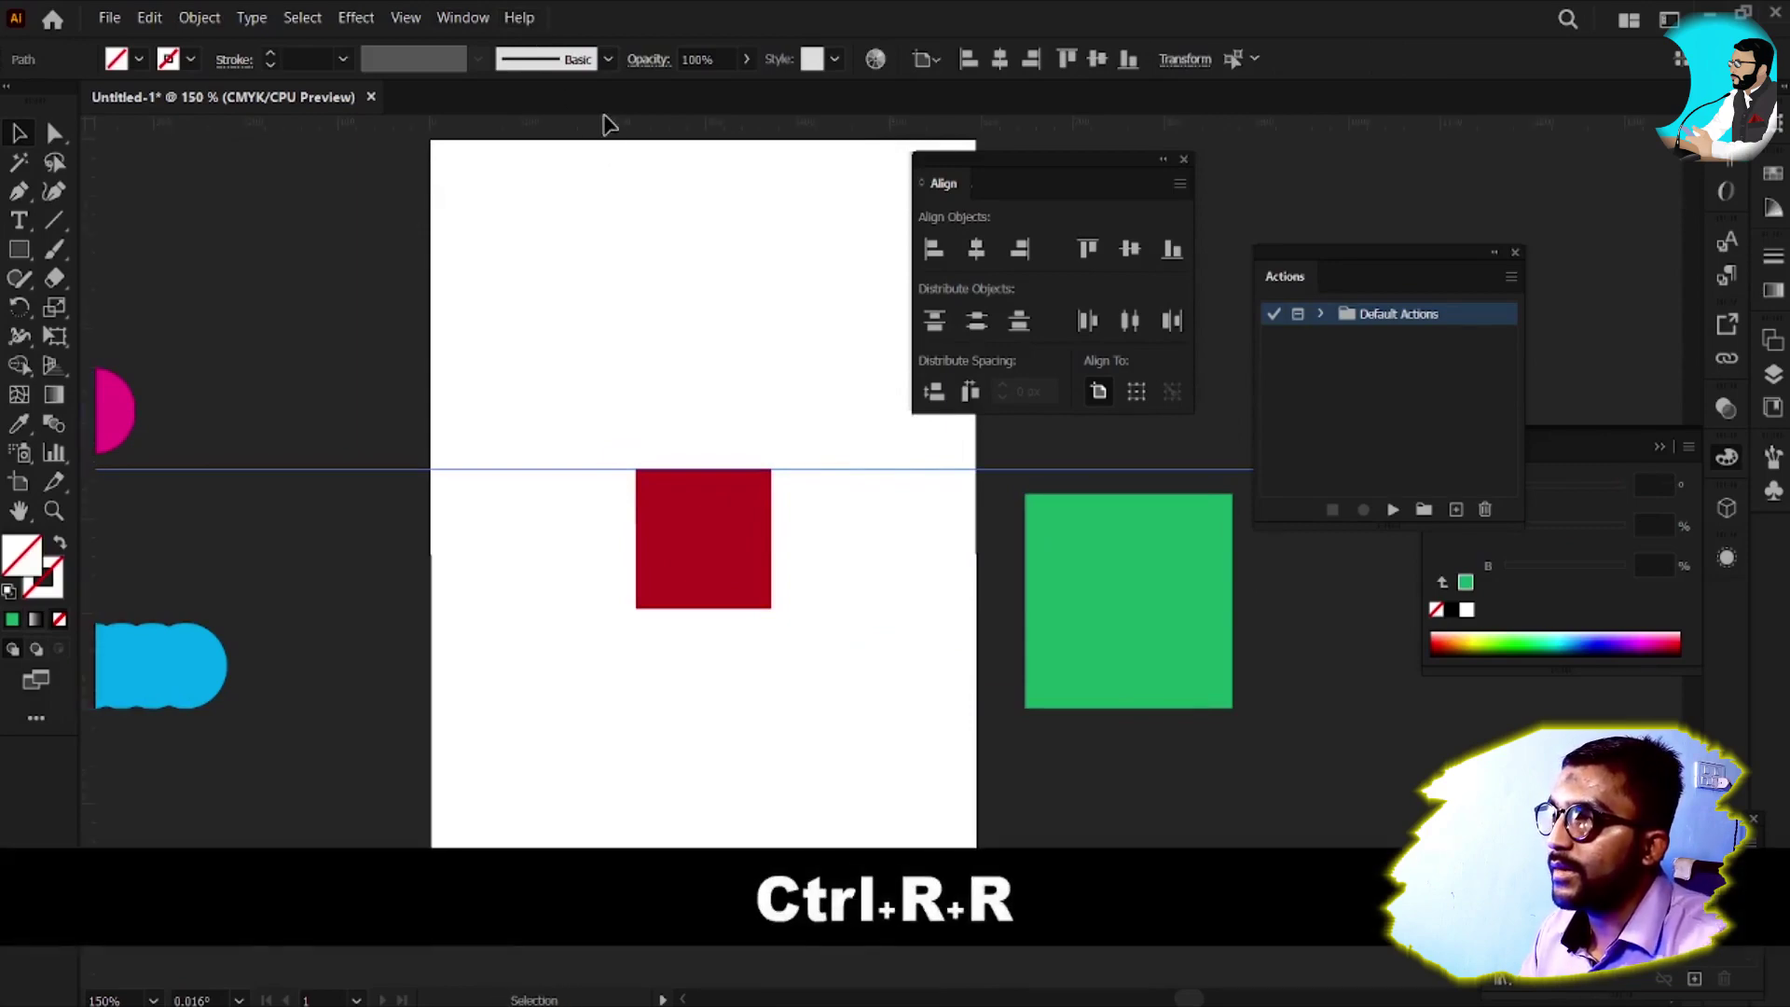
{"action": "left_click_drag", "start_coordinate": [604, 128], "coordinate": [610, 609]}
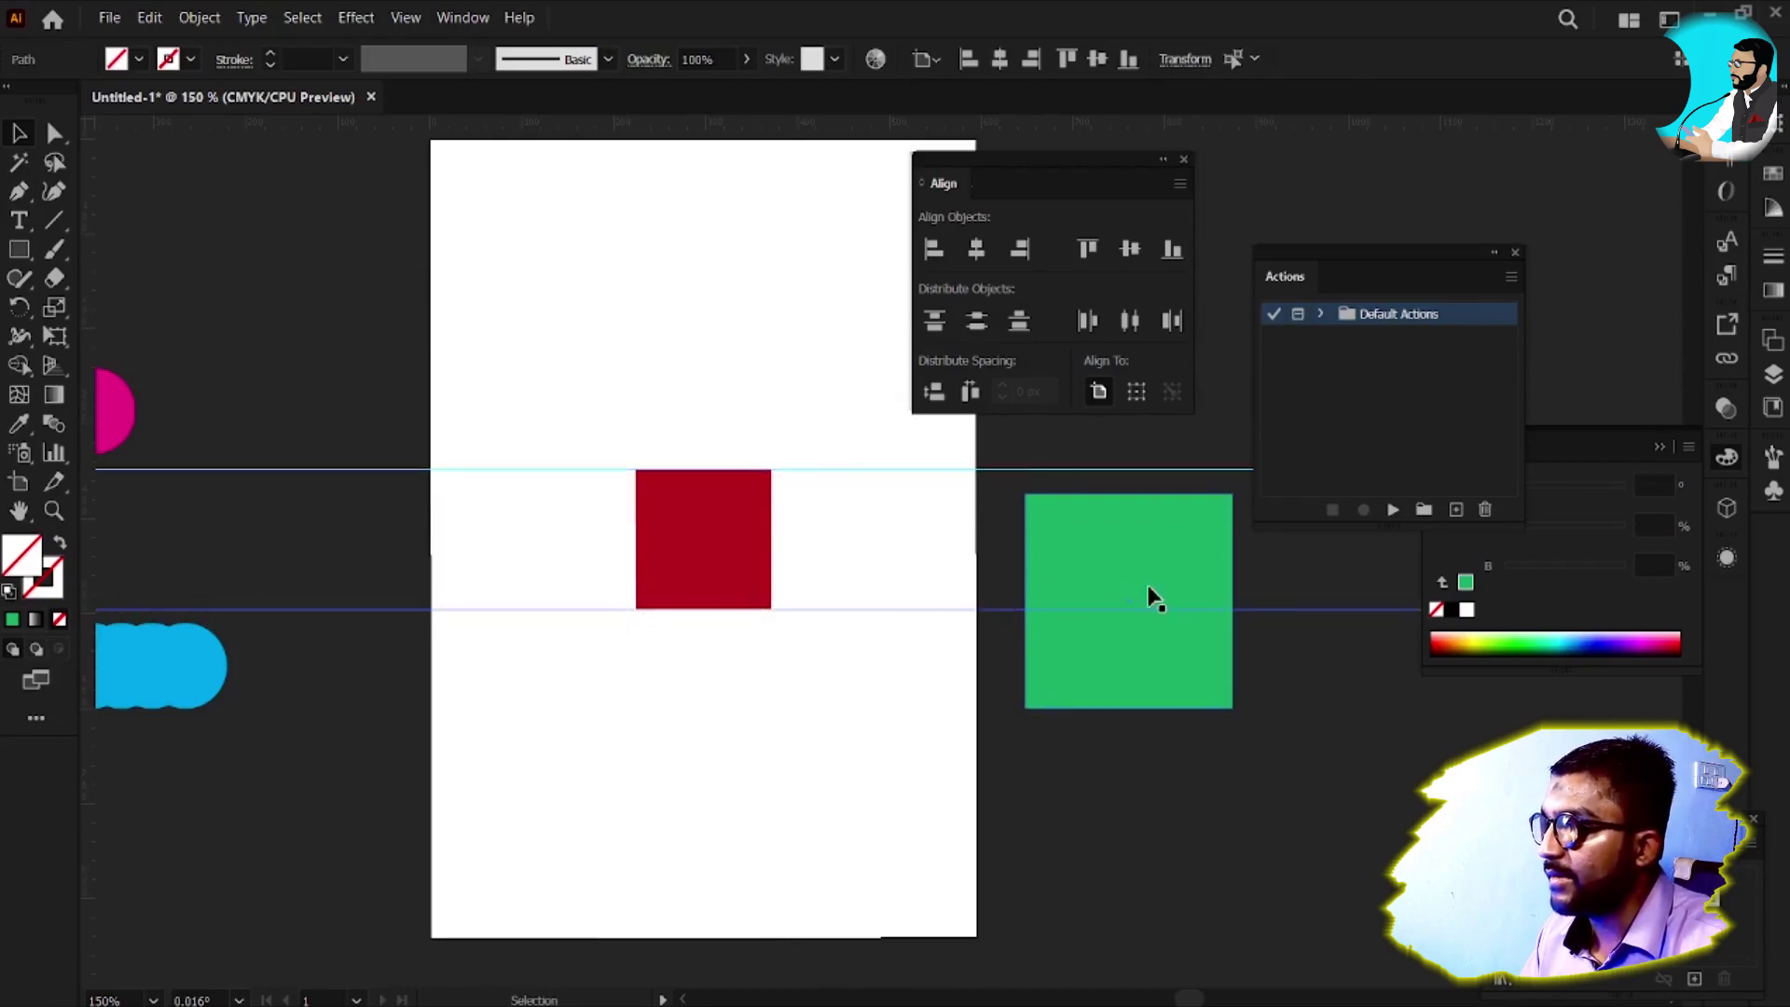
Fit the green square between the artboard's top edge and the upper guide, and copy it straight down below the lower guide
{"action": "left_click_drag", "start_coordinate": [1076, 548], "coordinate": [725, 209]}
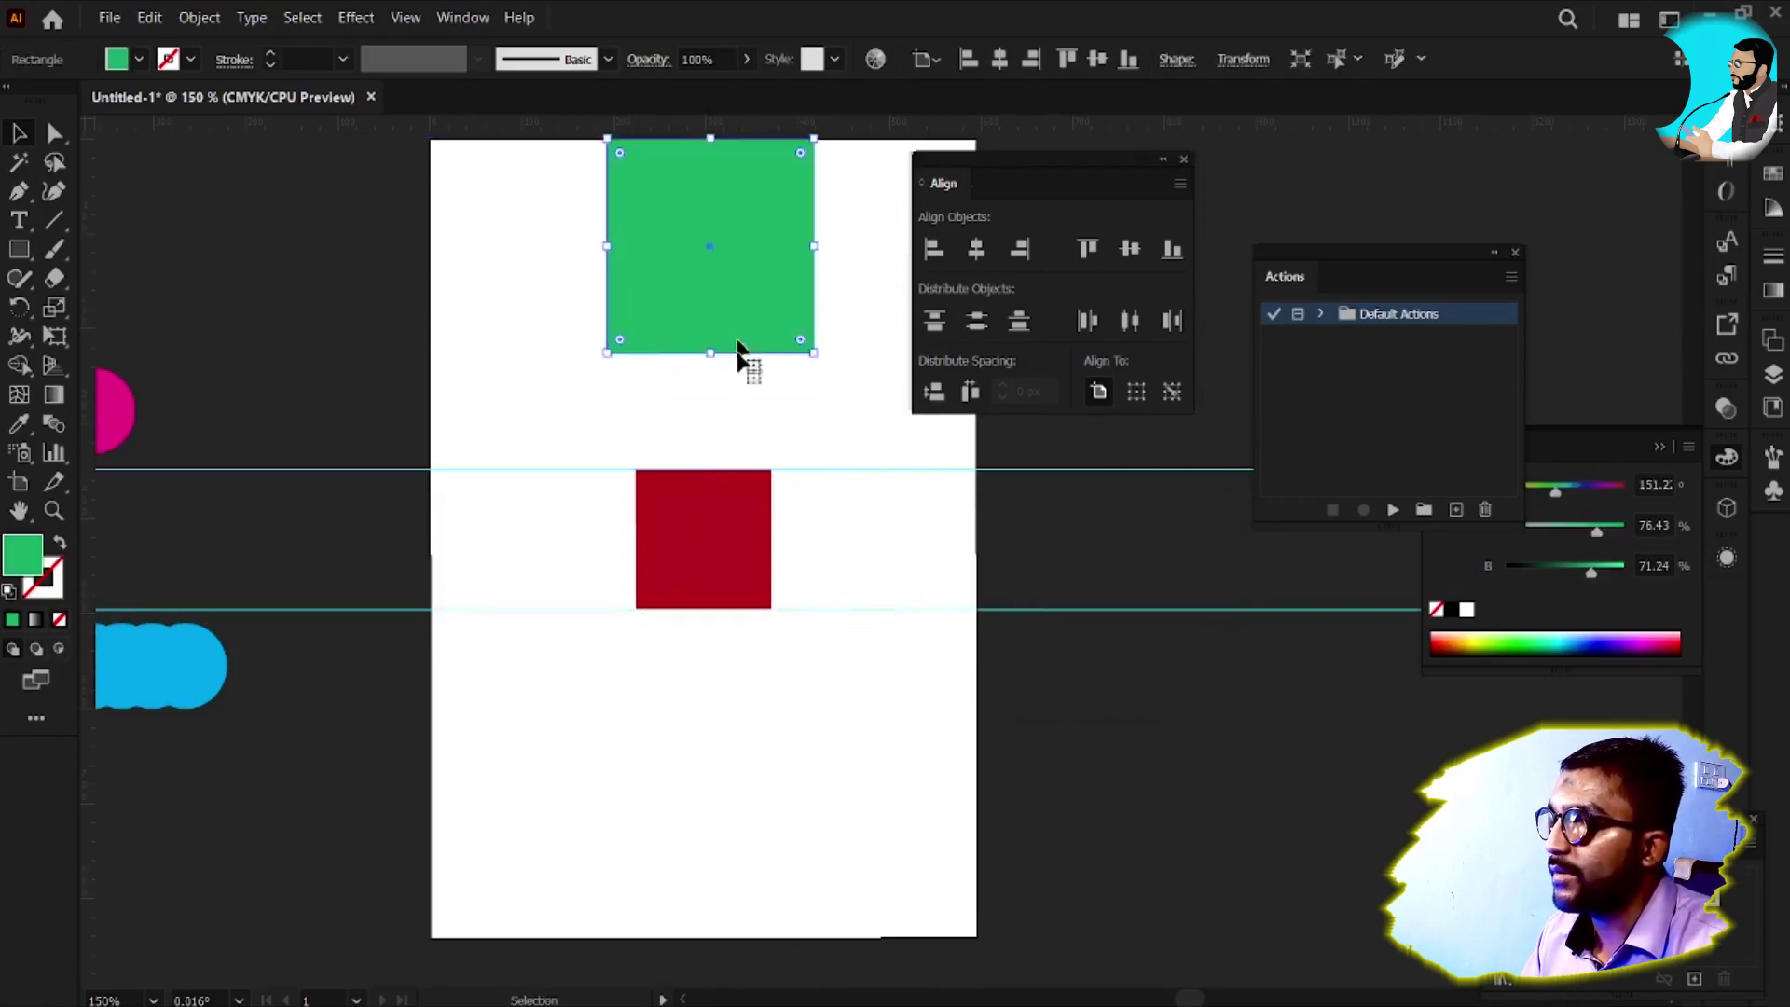
{"action": "left_click_drag", "start_coordinate": [717, 362], "coordinate": [702, 469]}
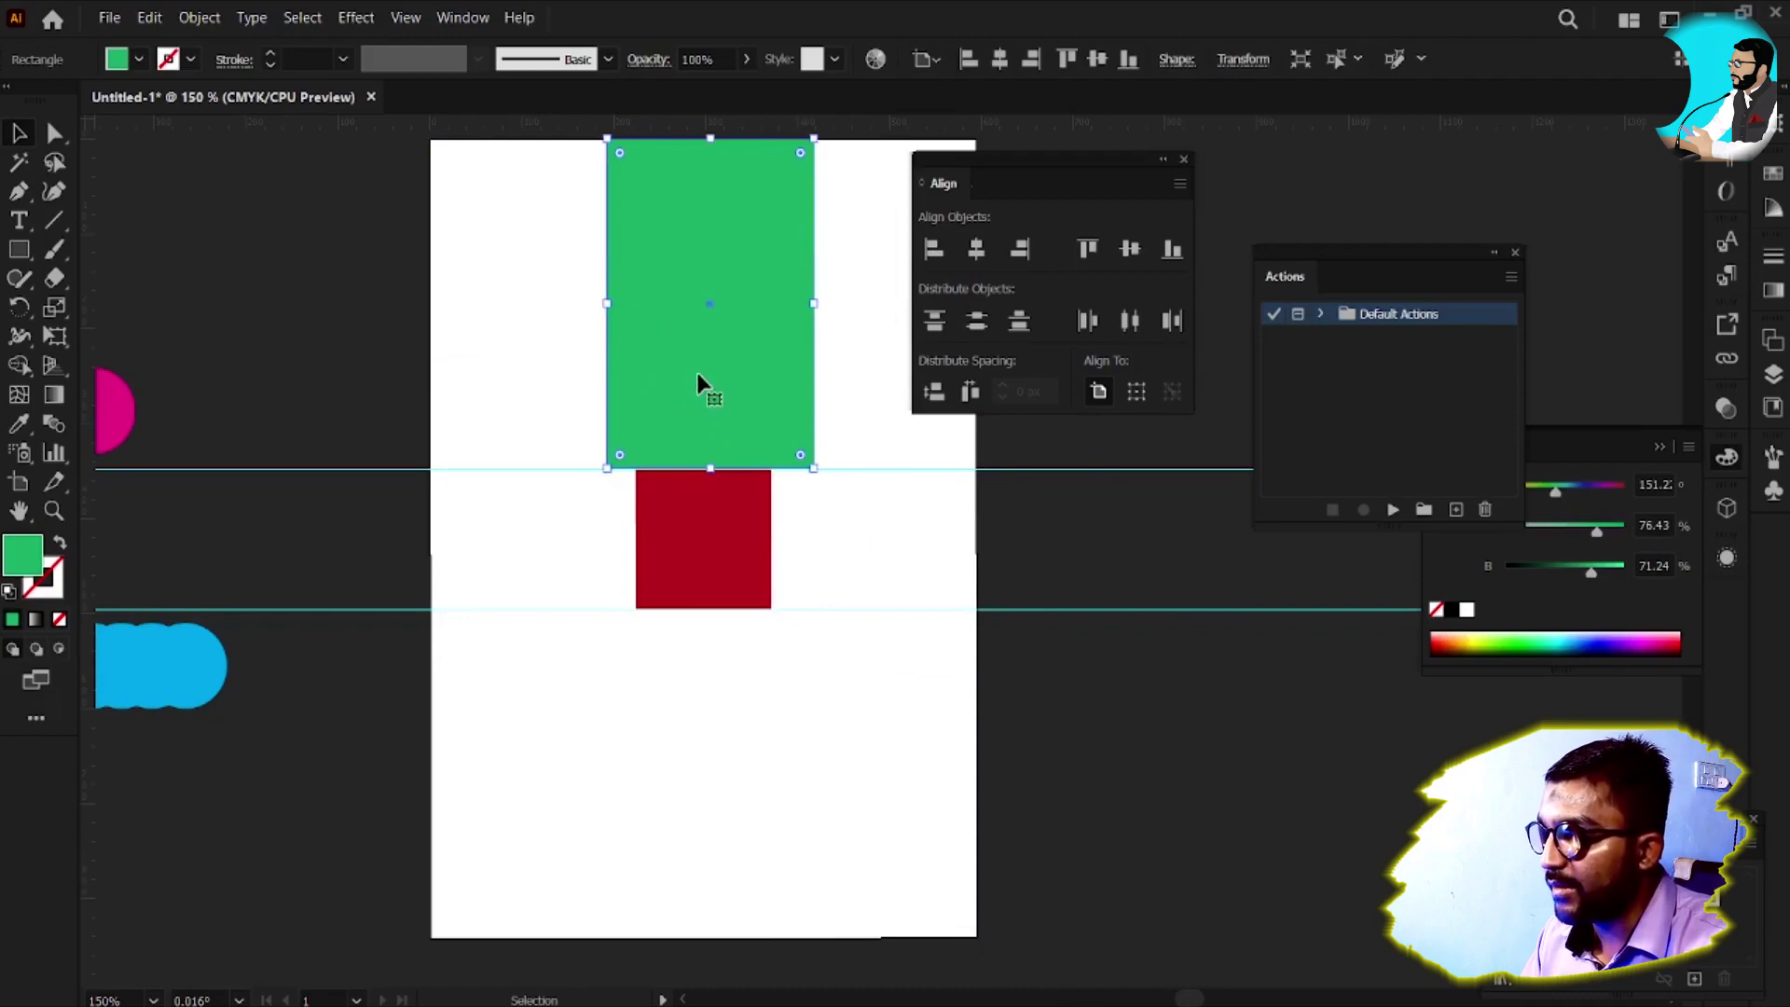
{"action": "left_click_drag", "start_coordinate": [701, 384], "coordinate": [683, 851]}
Examine where both green rectangles meet the guides, the red square and the artboard edges to check the vertical centering
{"action": "key", "text": "space"}
{"action": "left_click_drag", "start_coordinate": [771, 731], "coordinate": [761, 430]}
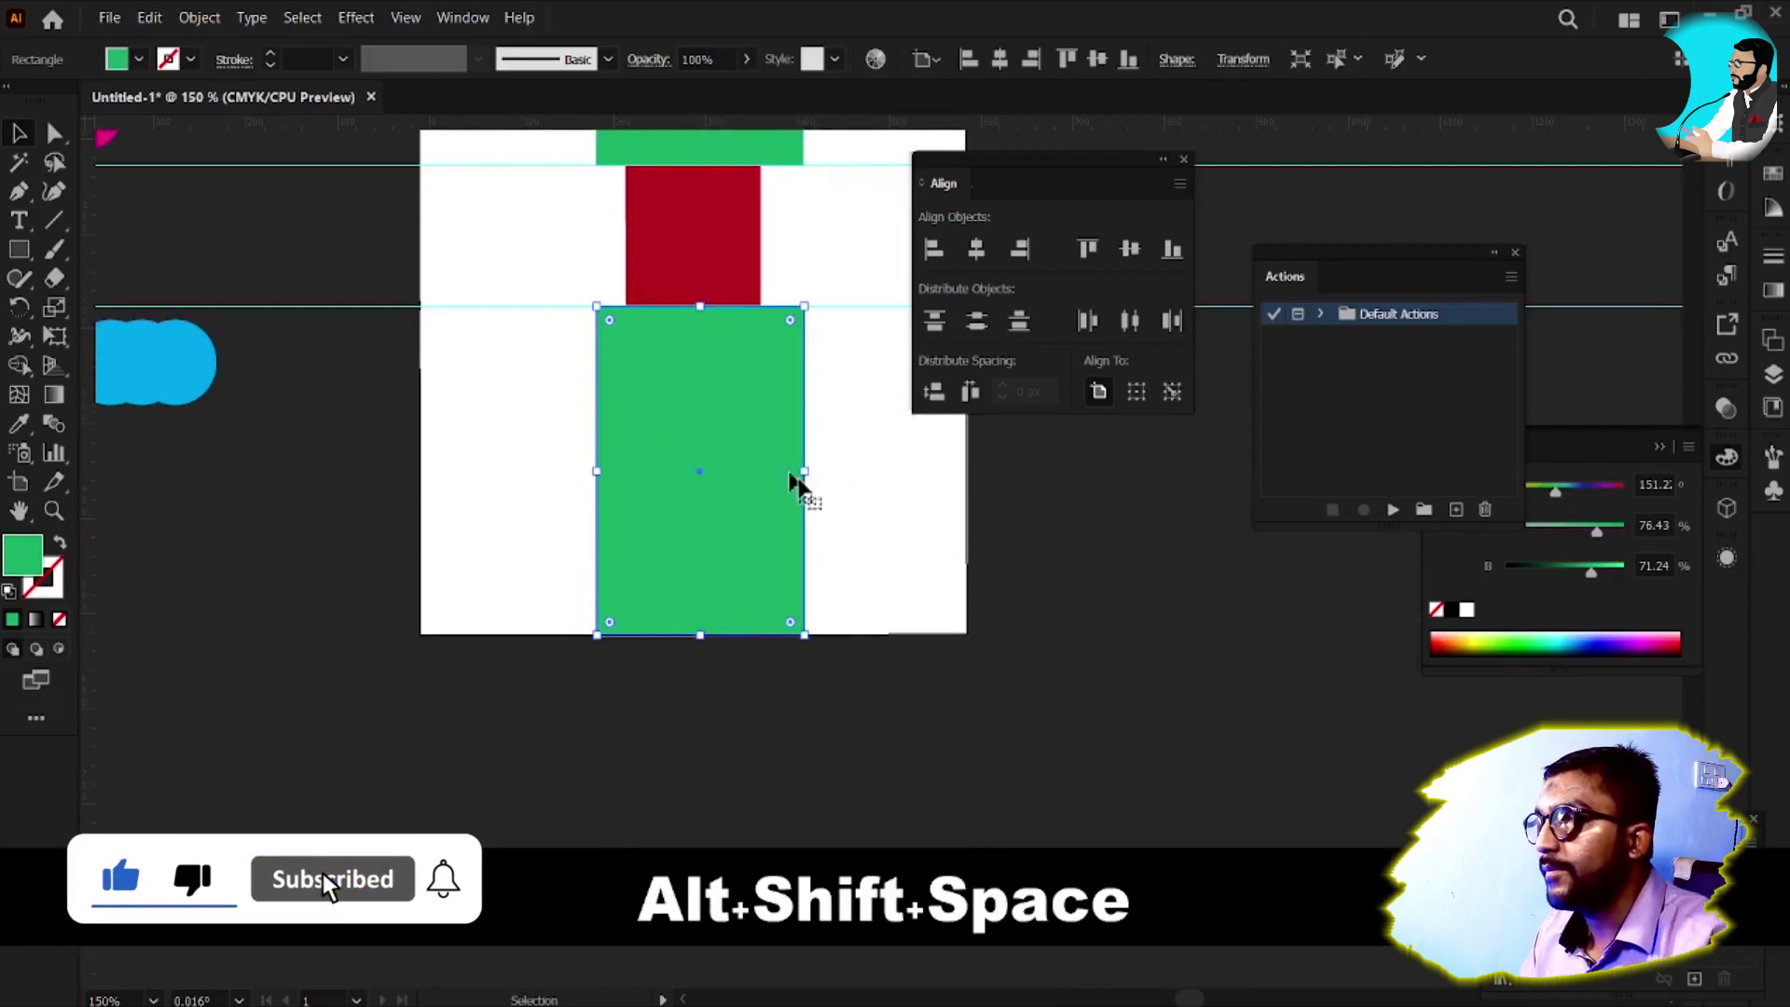
{"action": "scroll", "coordinate": [687, 304], "scroll_direction": "up", "scroll_amount": 3}
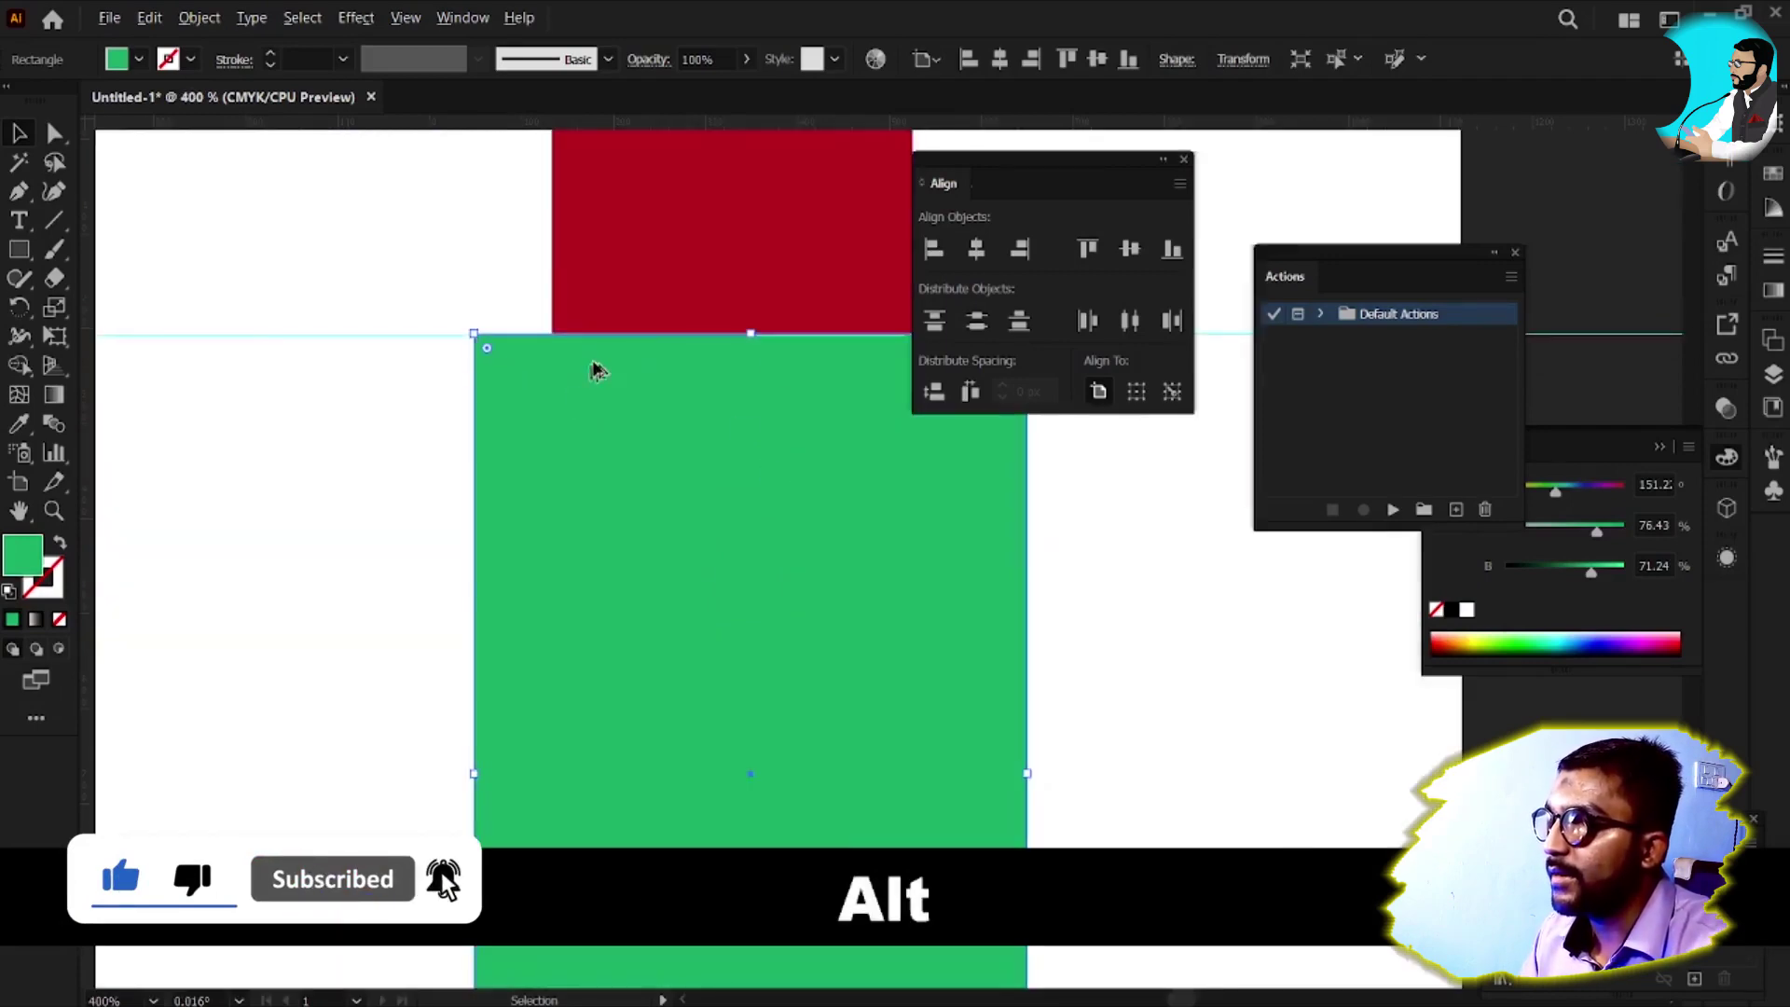
{"action": "key", "text": "space"}
{"action": "left_click_drag", "start_coordinate": [635, 355], "coordinate": [628, 519]}
{"action": "key", "text": "space"}
{"action": "left_click_drag", "start_coordinate": [628, 399], "coordinate": [618, 556]}
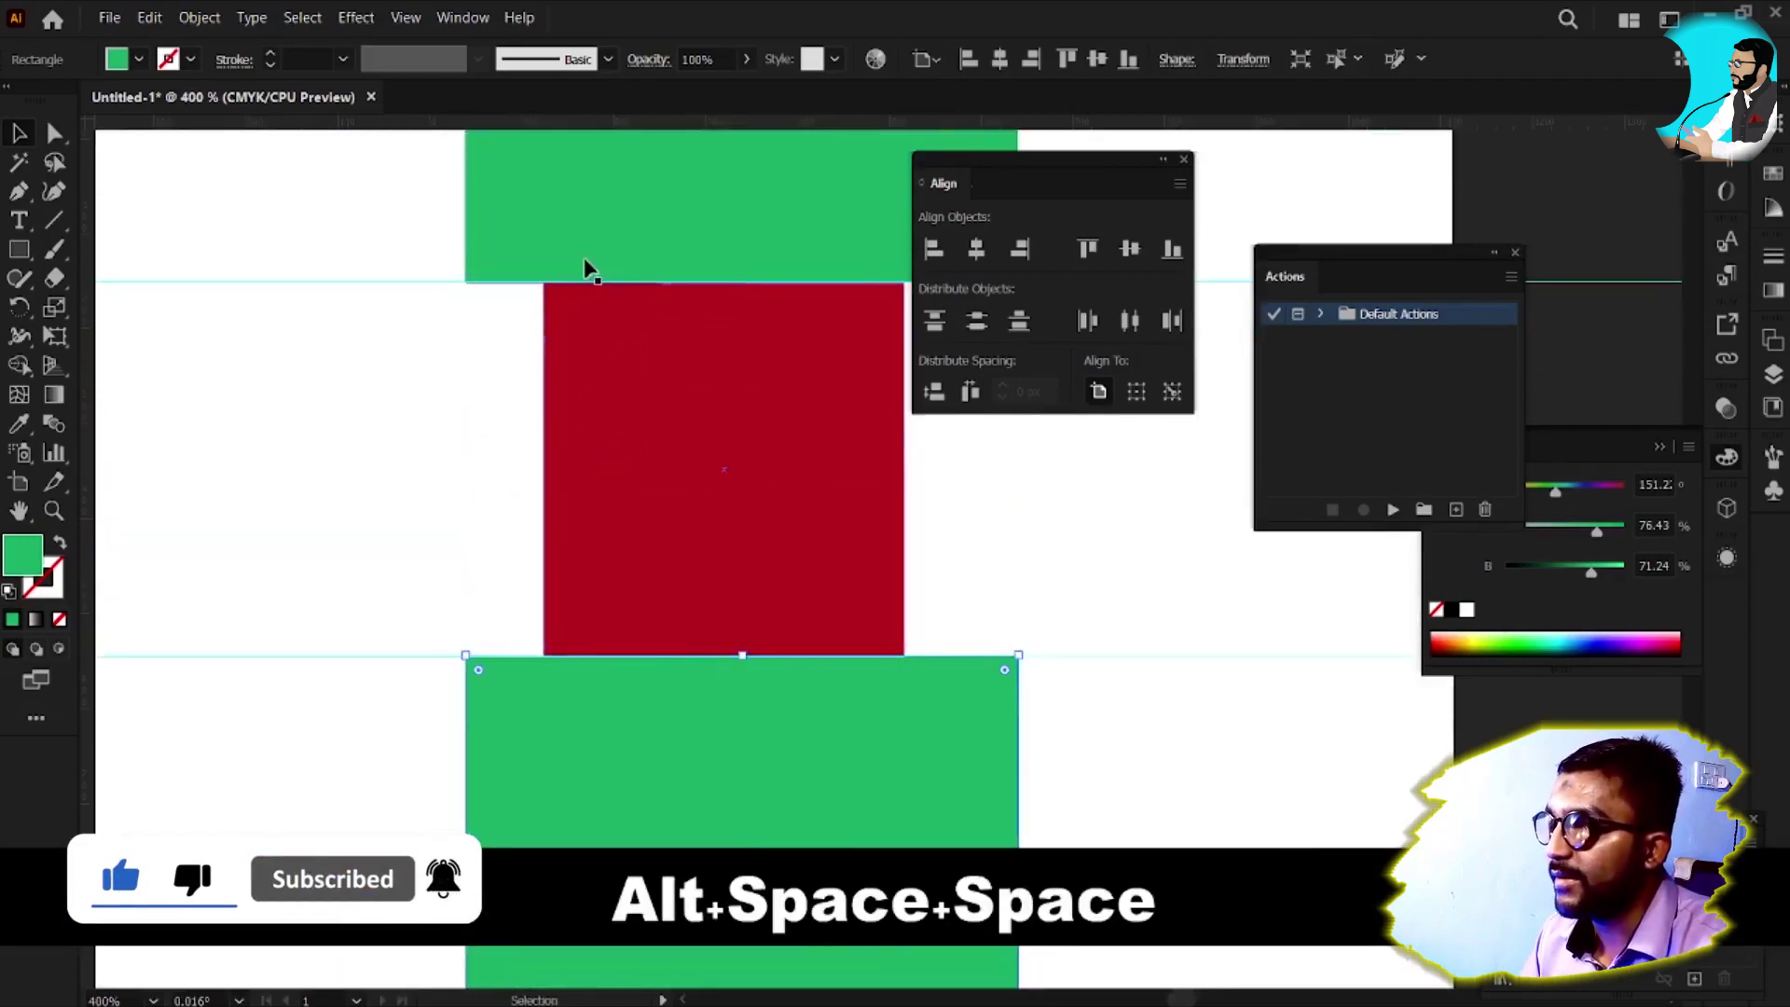
{"action": "key", "text": "space"}
{"action": "left_click_drag", "start_coordinate": [684, 624], "coordinate": [711, 162]}
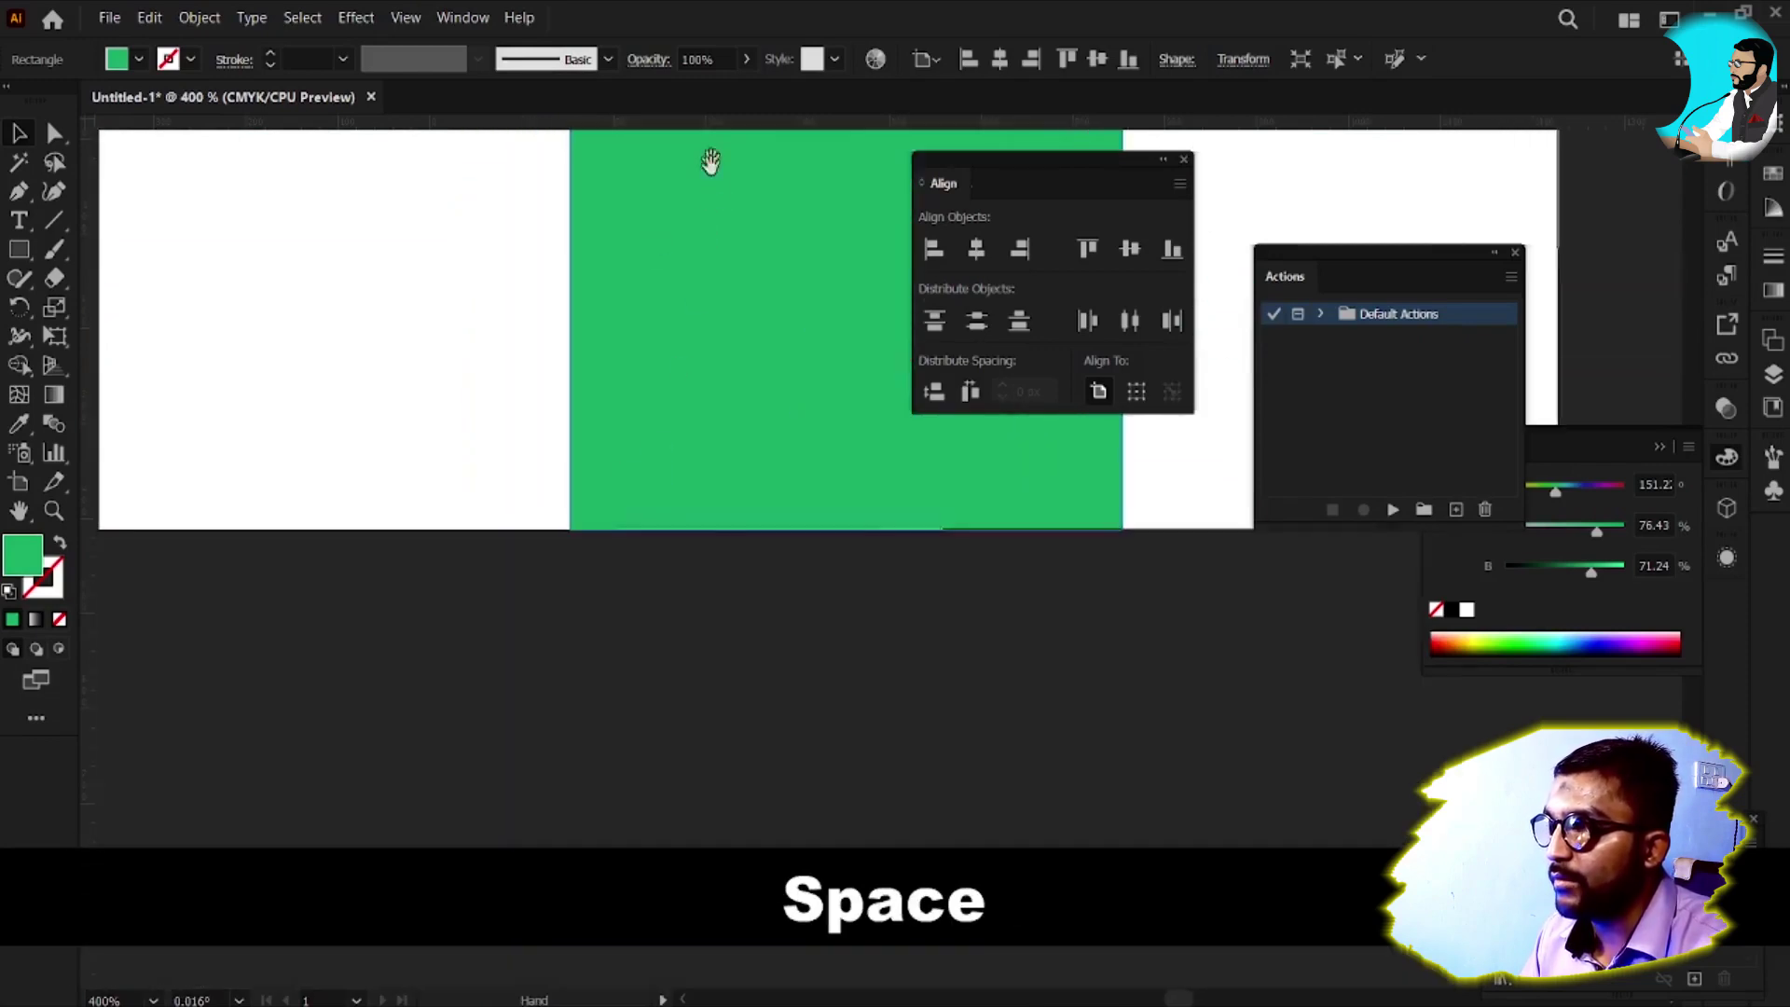
{"action": "scroll", "coordinate": [712, 310], "scroll_direction": "down", "scroll_amount": 1}
{"action": "key", "text": "space"}
{"action": "left_click_drag", "start_coordinate": [712, 298], "coordinate": [571, 556]}
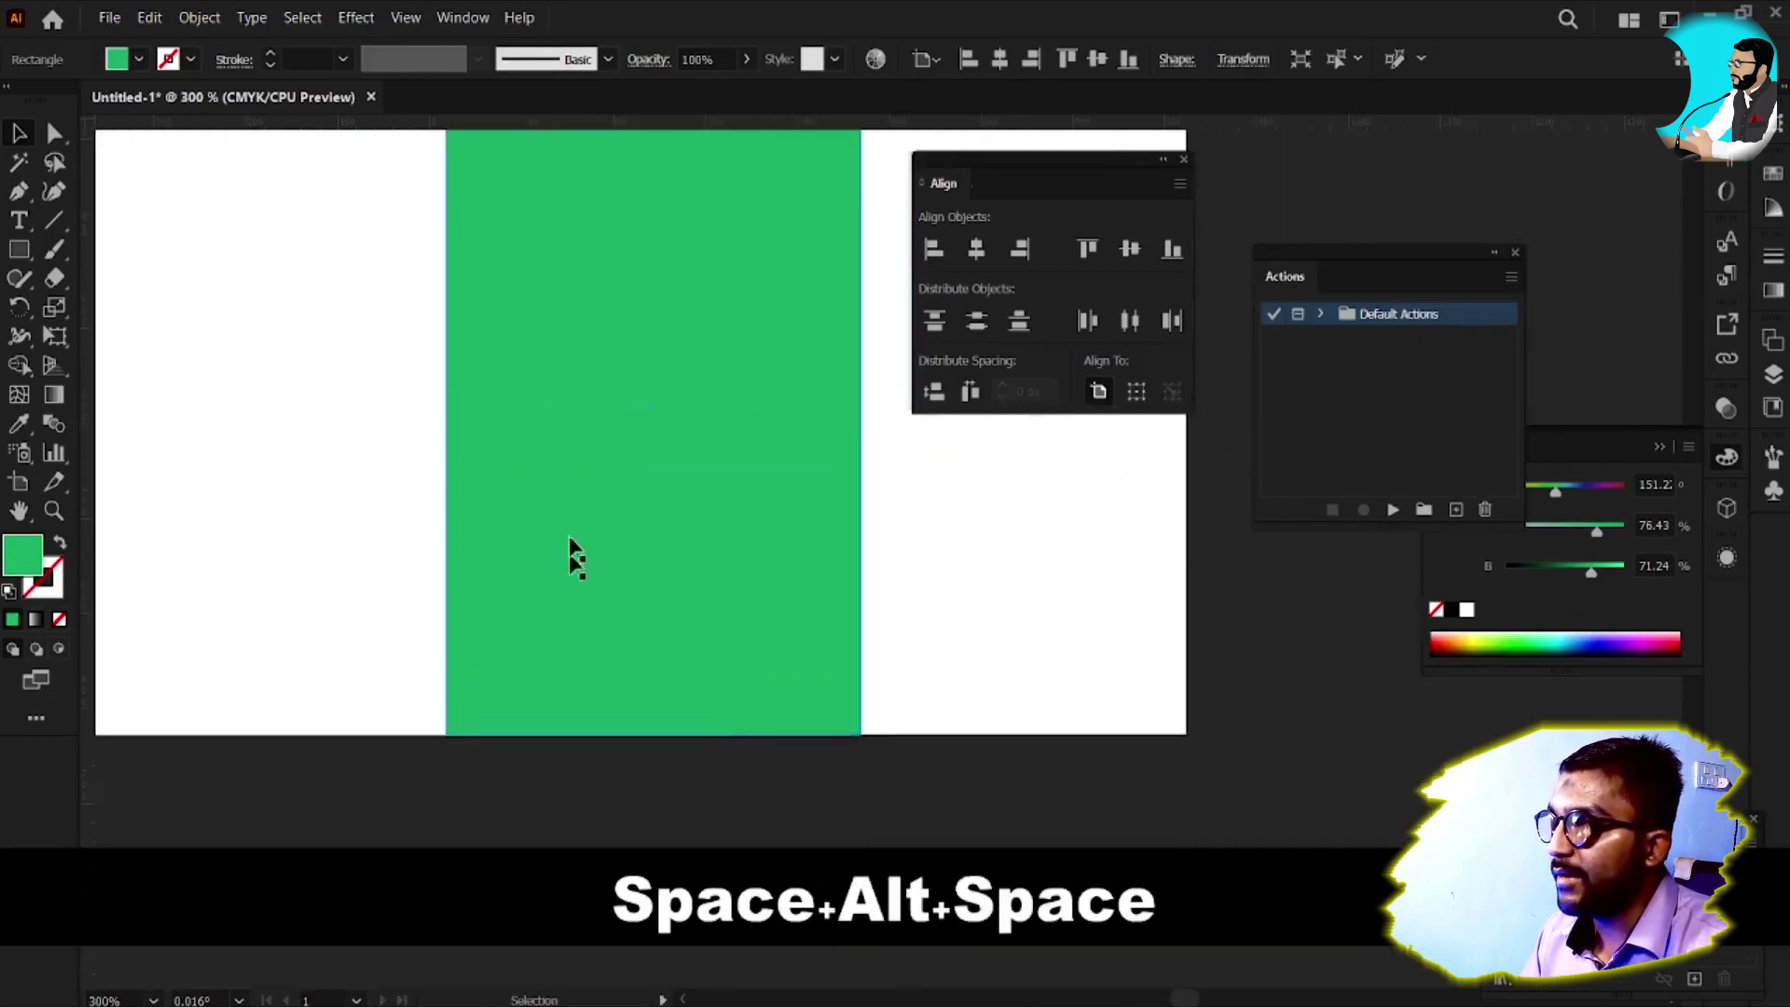
{"action": "scroll", "coordinate": [640, 389], "scroll_direction": "down", "scroll_amount": 5}
{"action": "key", "text": "space"}
{"action": "left_click_drag", "start_coordinate": [640, 390], "coordinate": [658, 473]}
{"action": "scroll", "coordinate": [679, 403], "scroll_direction": "up", "scroll_amount": 2}
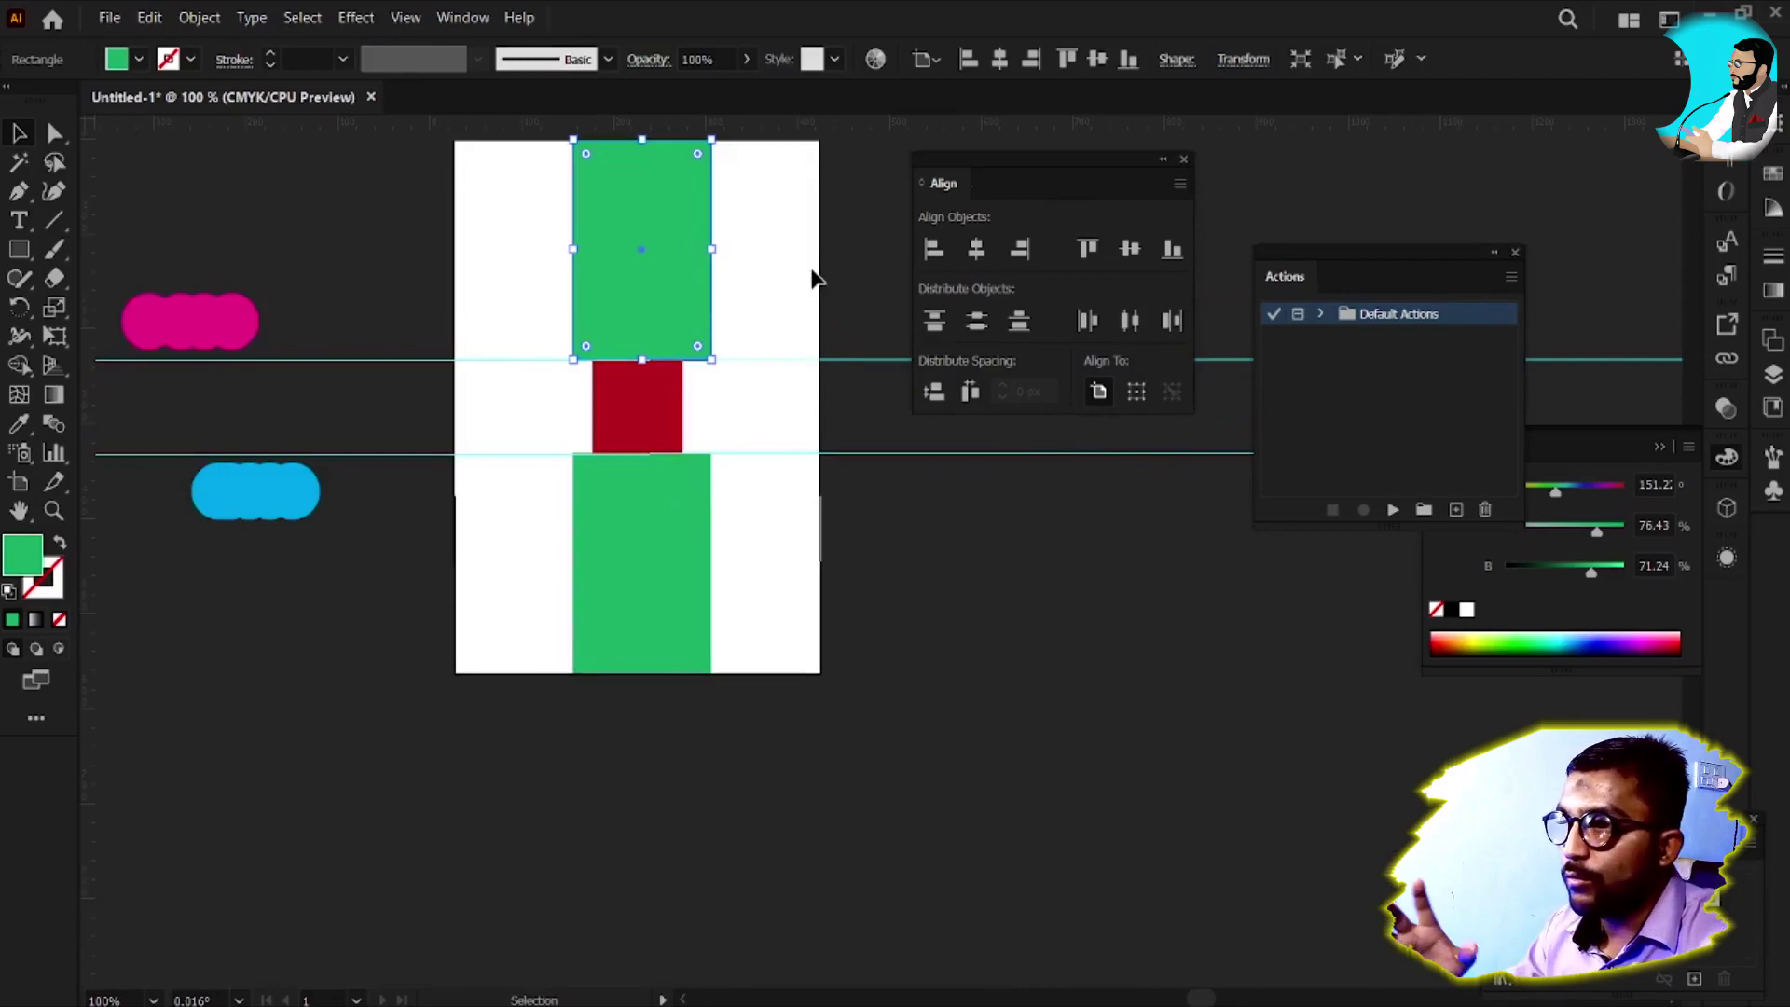
{"action": "key", "text": "d"}
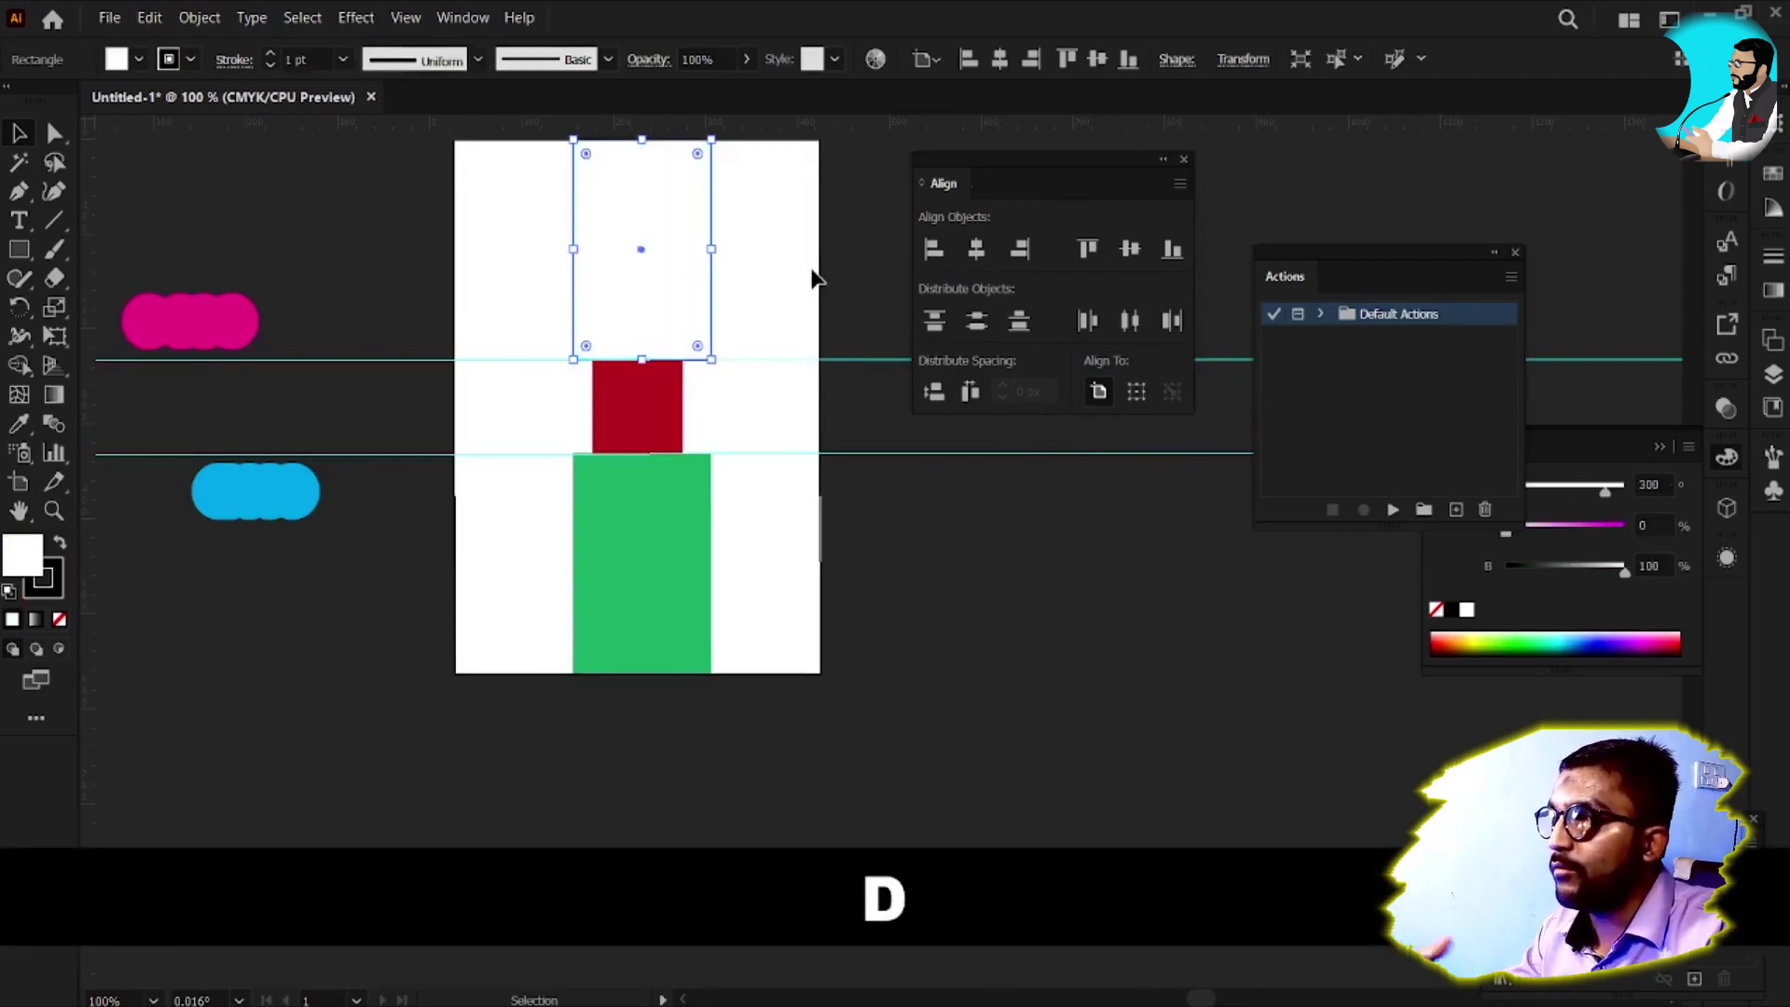
{"action": "key", "text": "ctrl+z"}
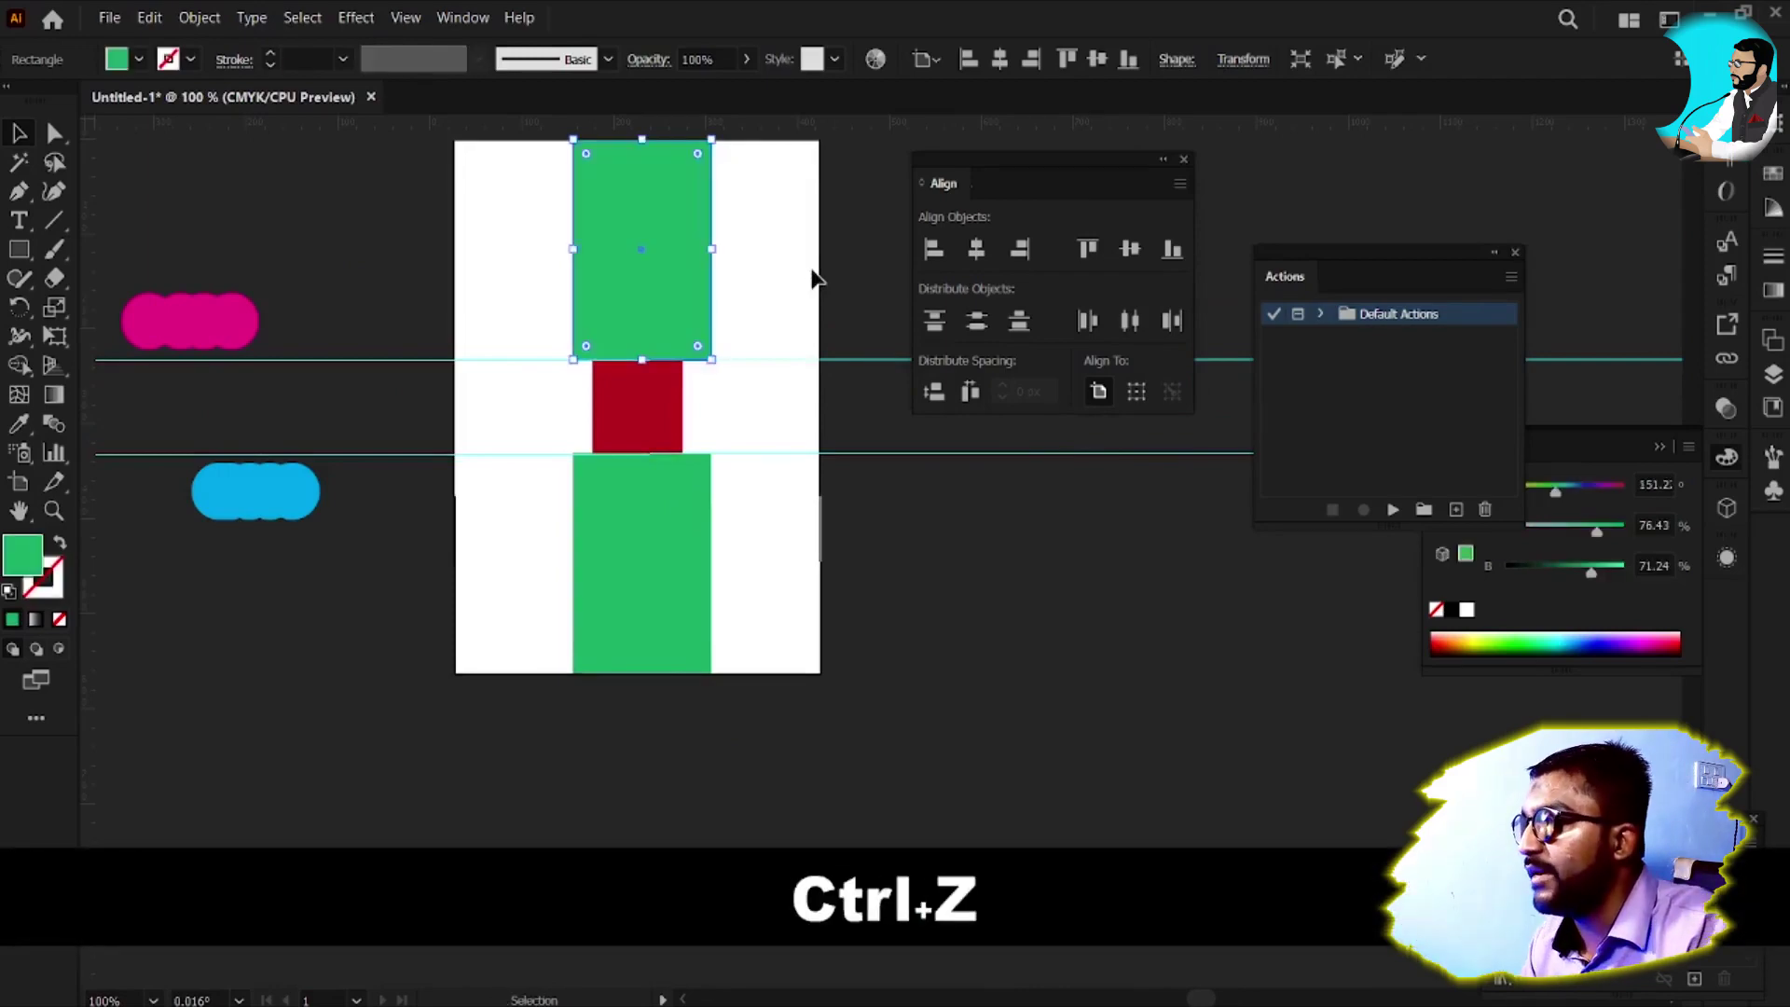
Align the red square to the artboard's right and left edges in turn, finishing in its top-left corner
{"action": "left_click", "coordinate": [743, 360]}
{"action": "left_click", "coordinate": [619, 427]}
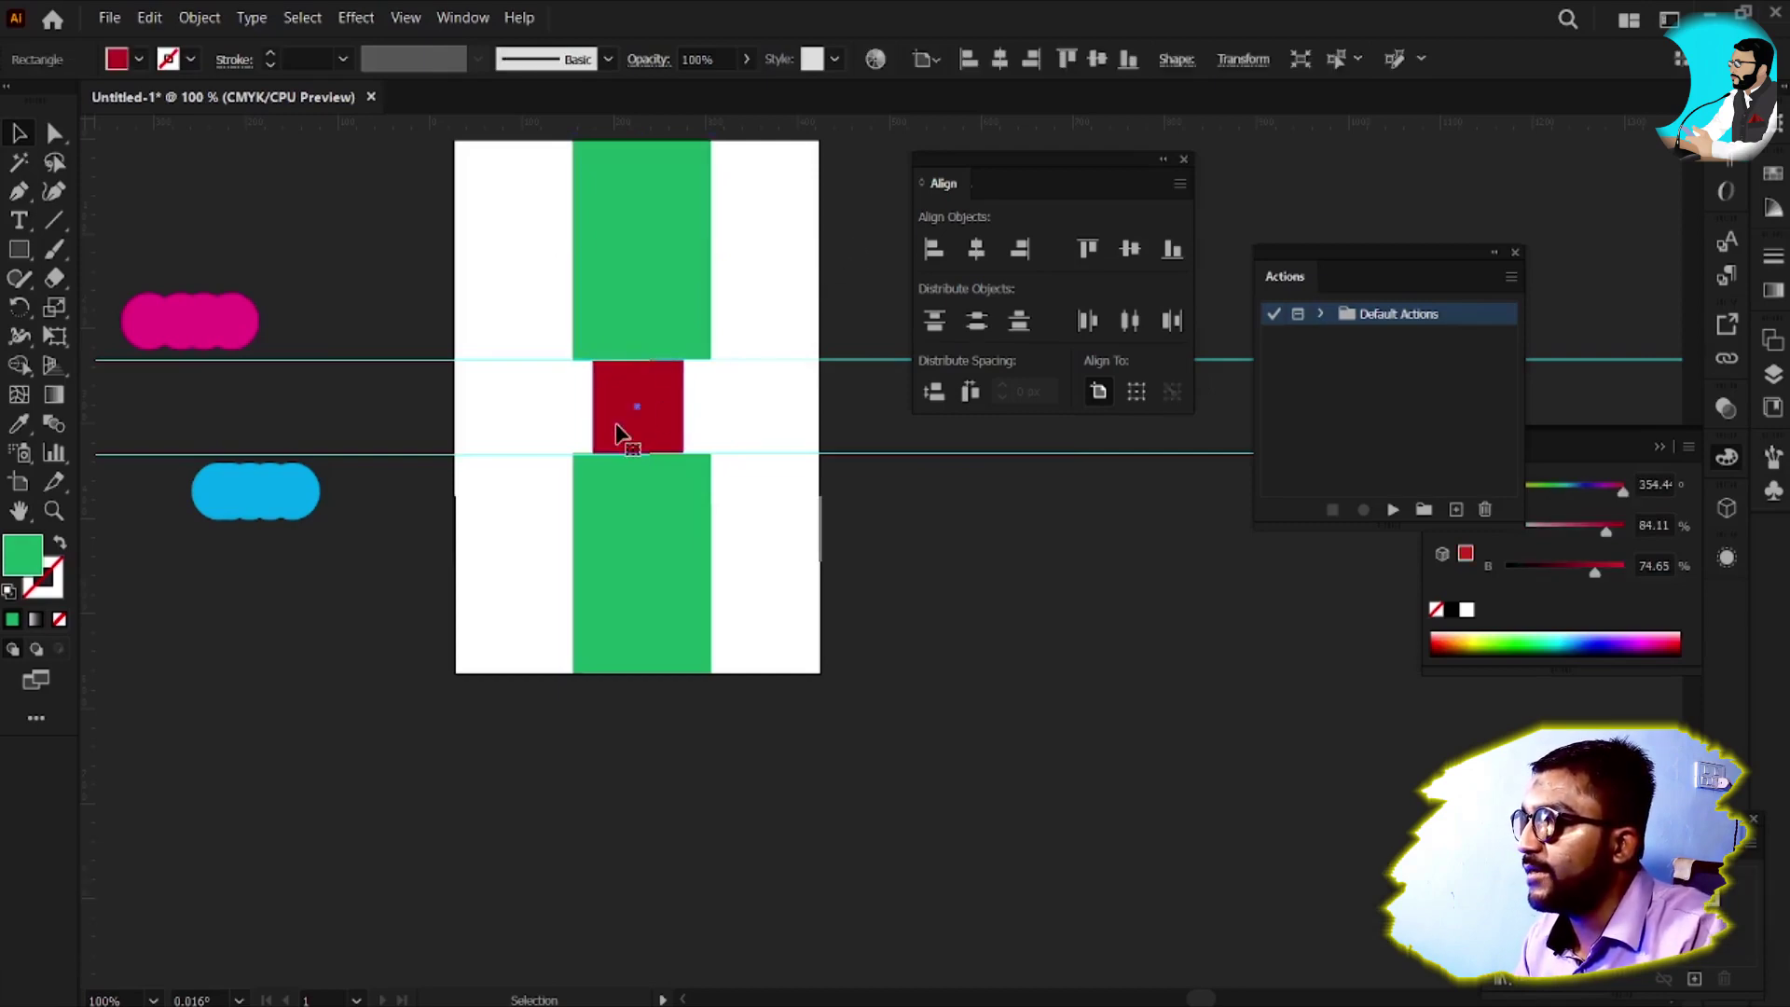
{"action": "left_click", "coordinate": [1027, 257]}
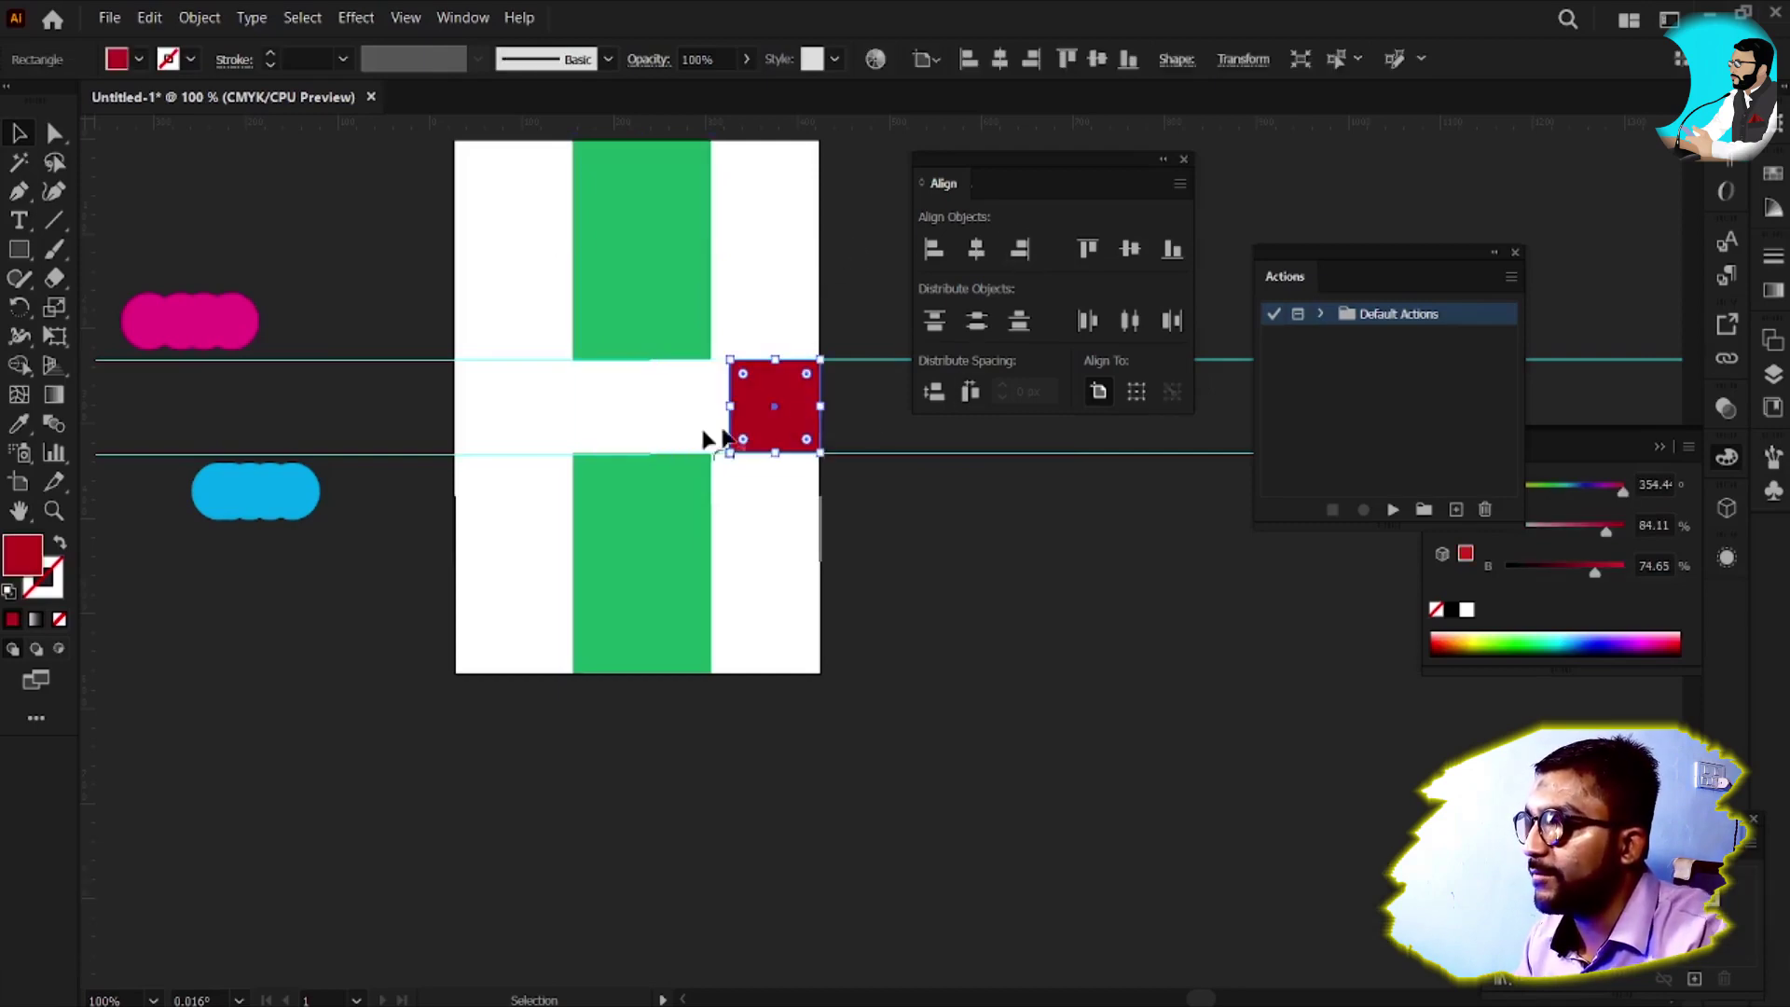
{"action": "left_click", "coordinate": [933, 249]}
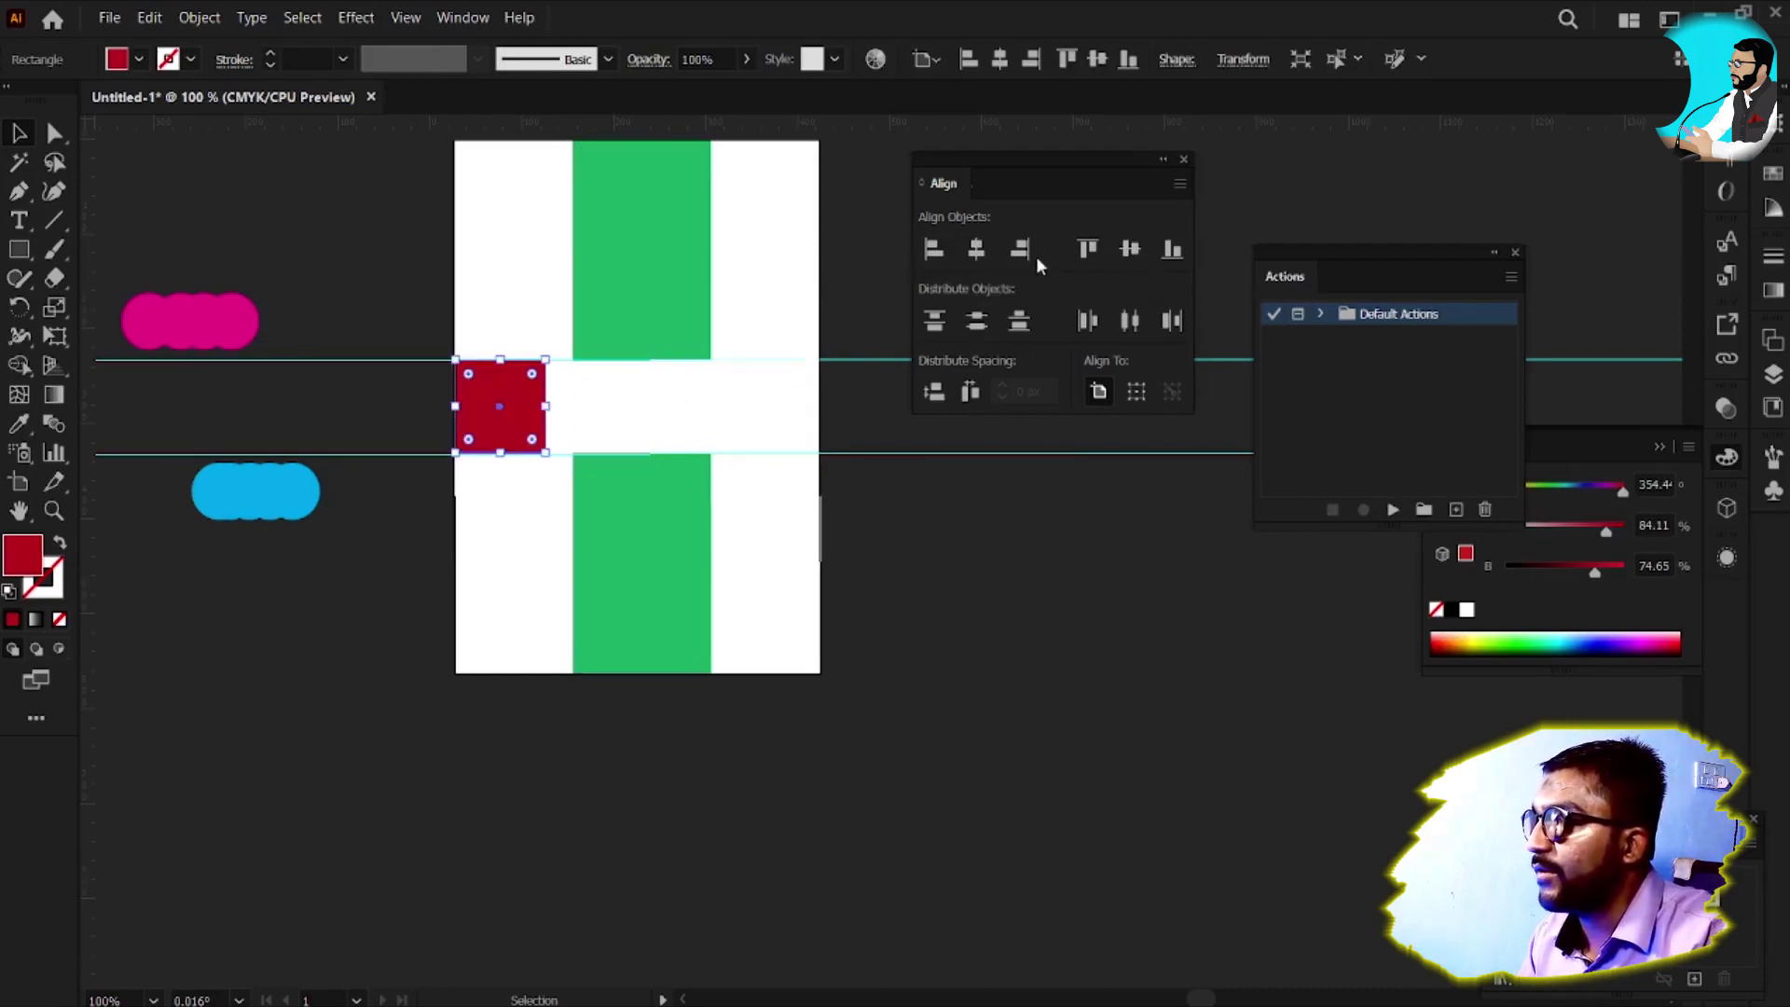
{"action": "left_click", "coordinate": [1088, 249]}
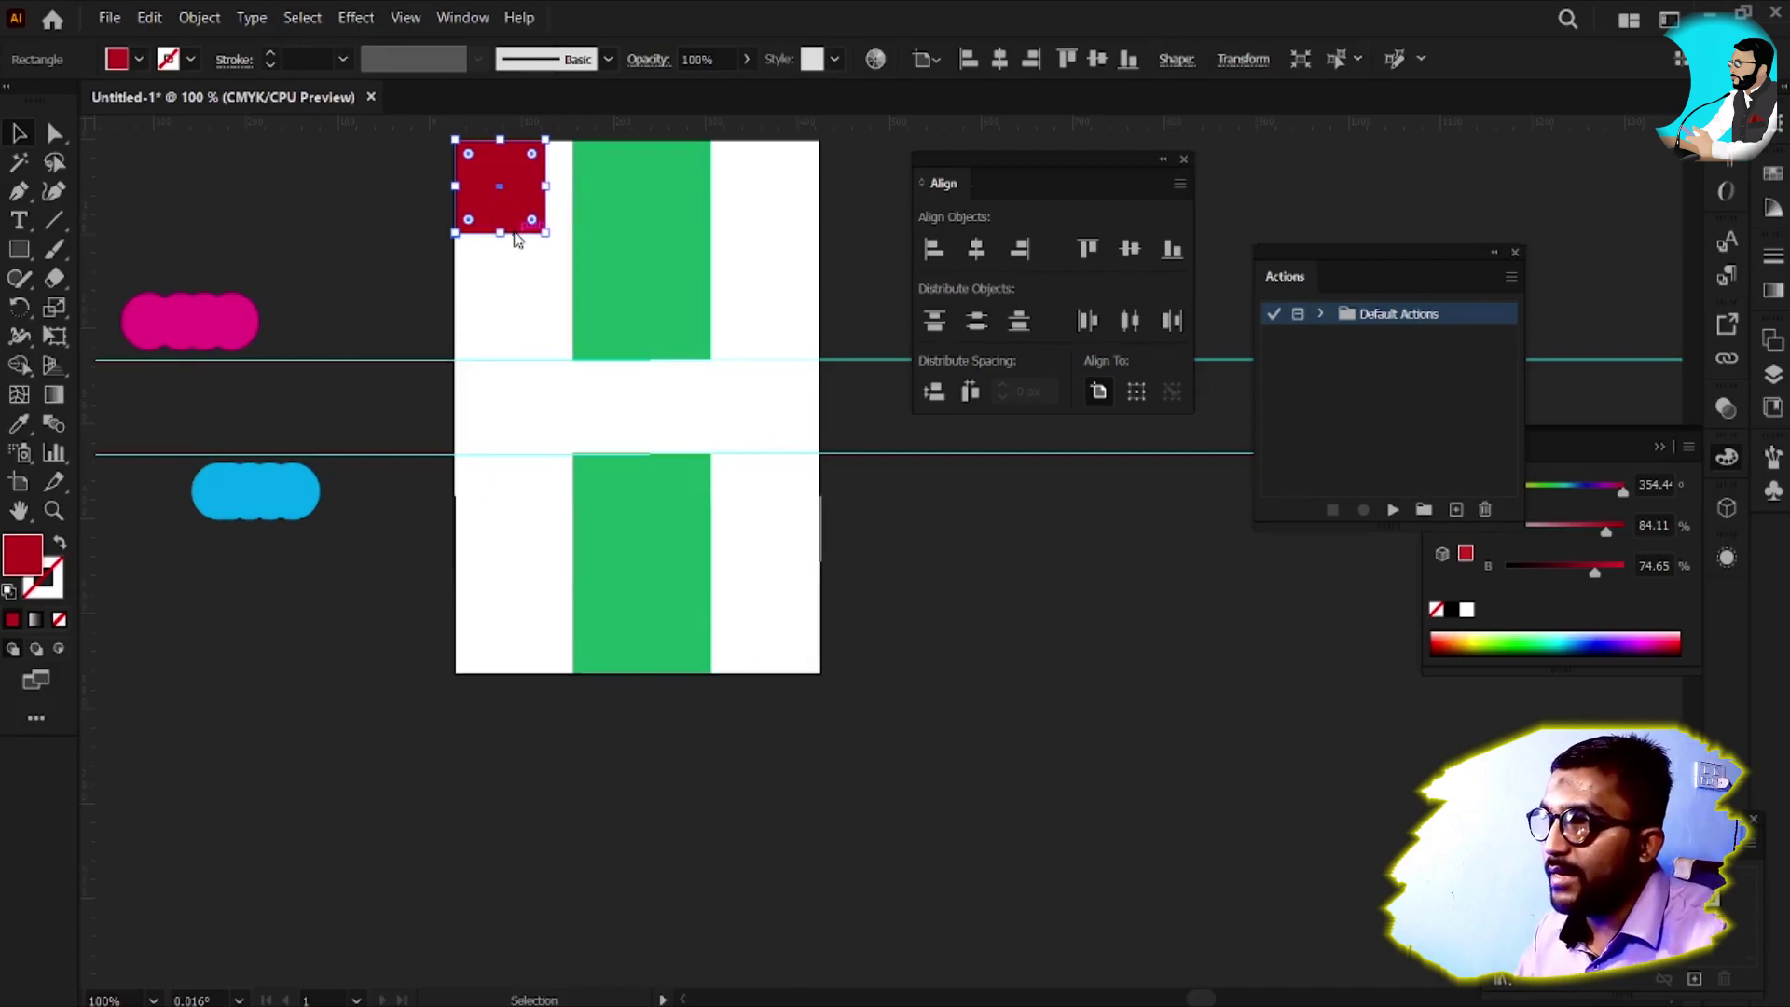
Try centering the red square and upper green rectangle horizontally with Align to Selection, undoing each attempt
{"action": "left_click", "coordinate": [606, 262]}
{"action": "left_click", "coordinate": [512, 205]}
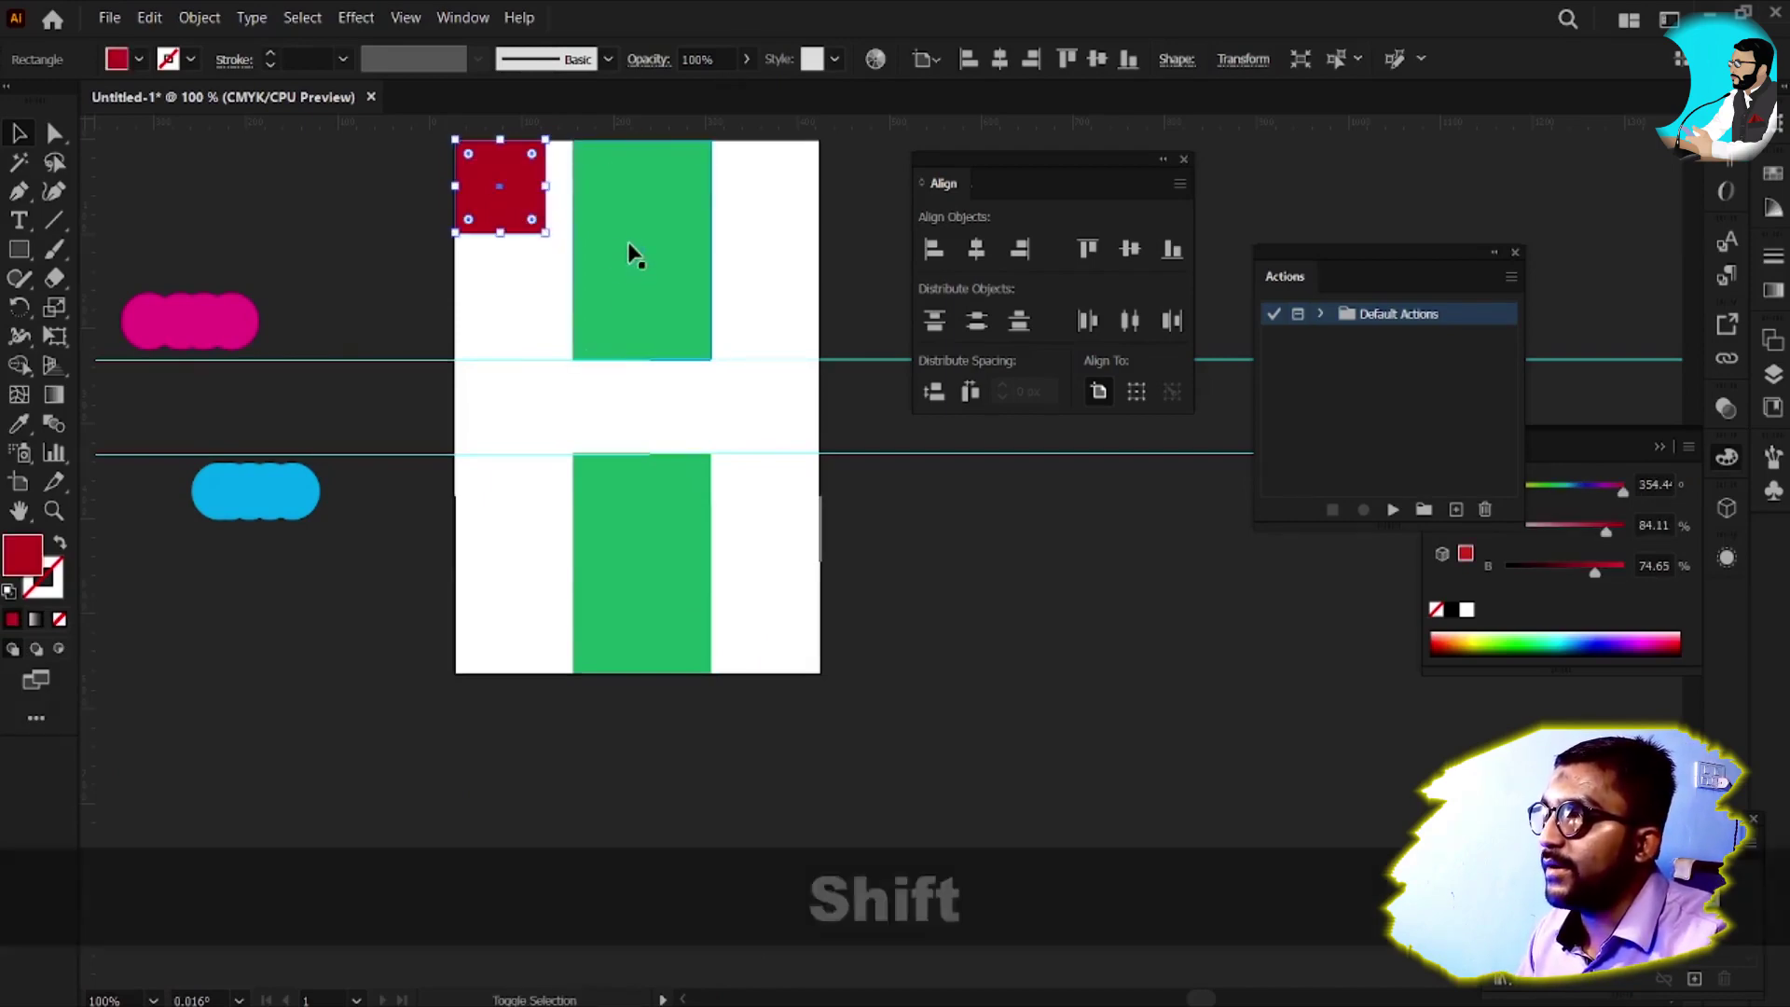
{"action": "left_click", "coordinate": [629, 252], "text": "shift"}
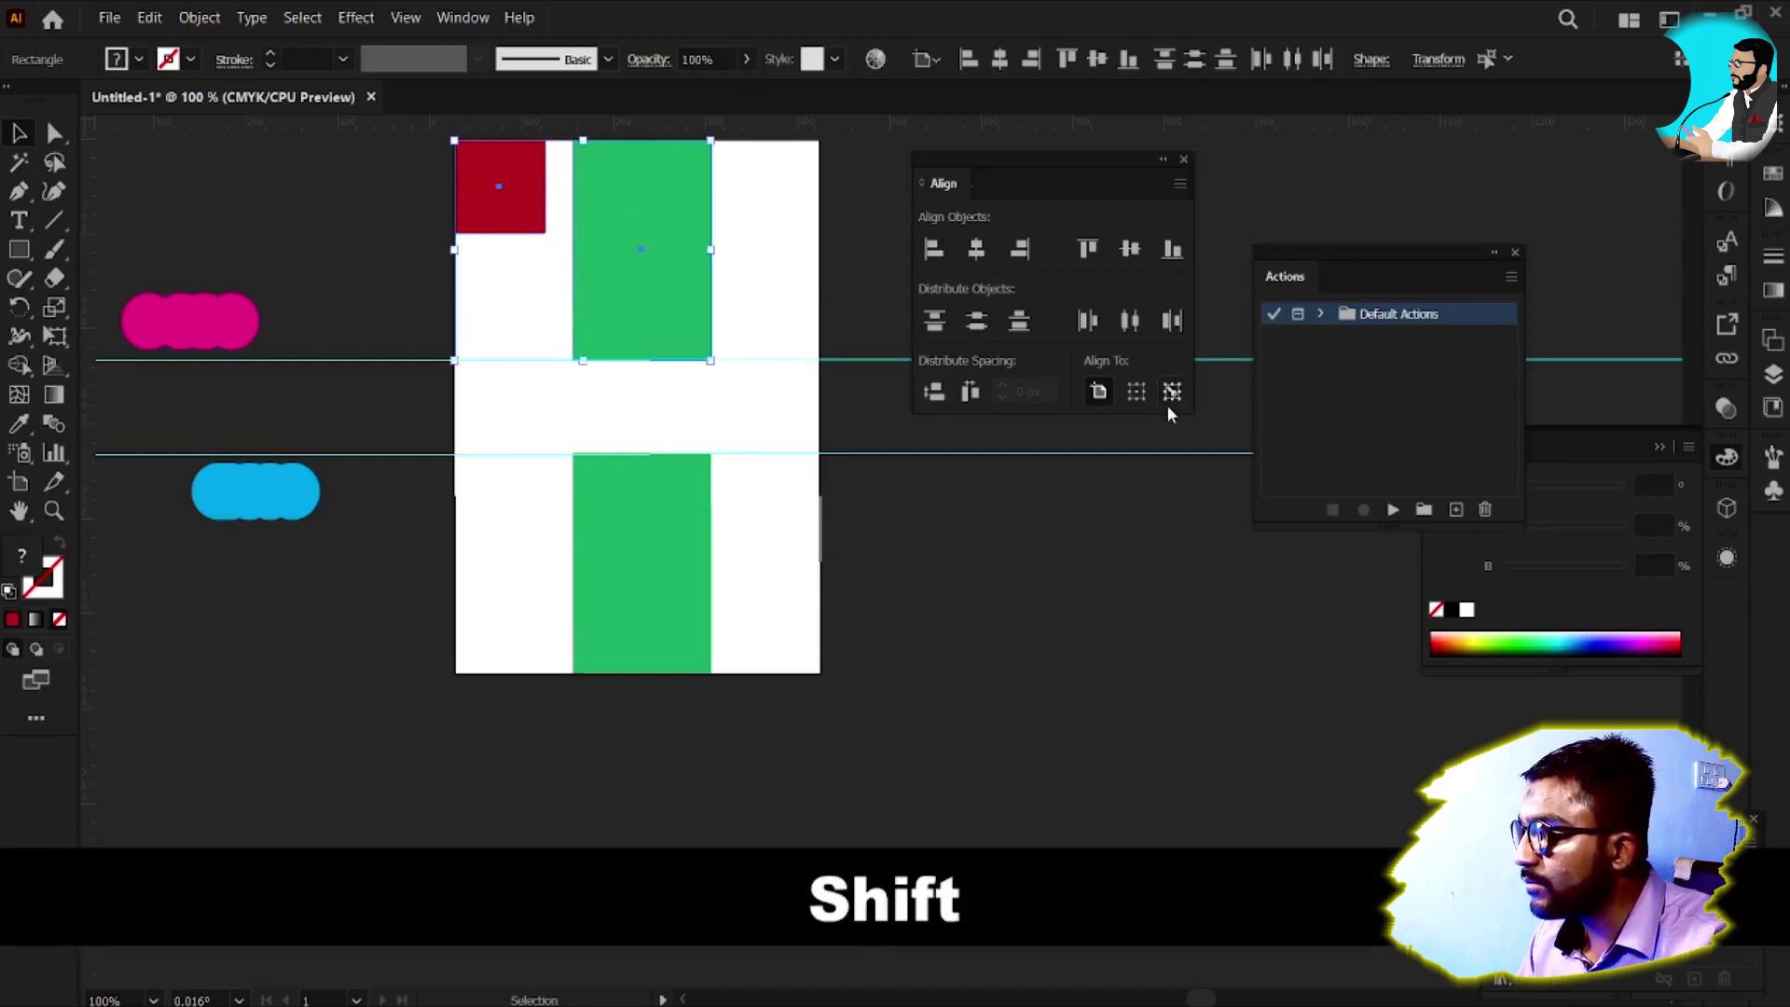
{"action": "left_click", "coordinate": [1136, 393]}
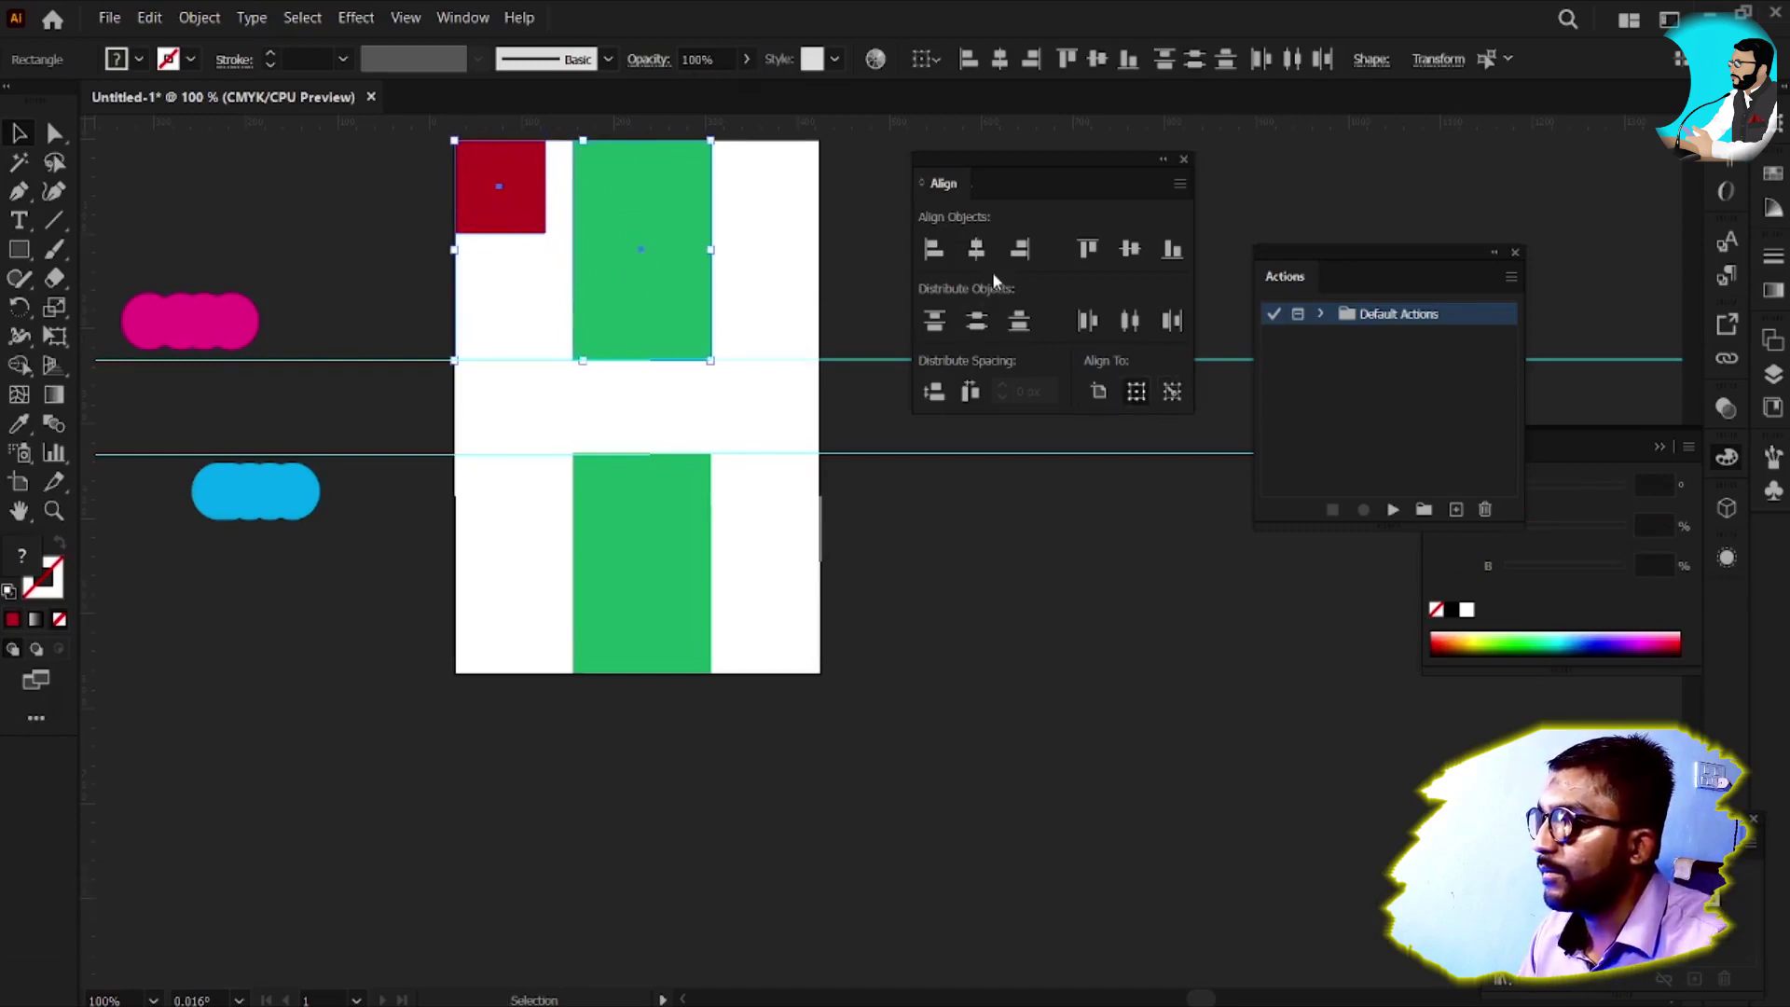
{"action": "left_click", "coordinate": [986, 250]}
{"action": "key", "text": "ctrl+z"}
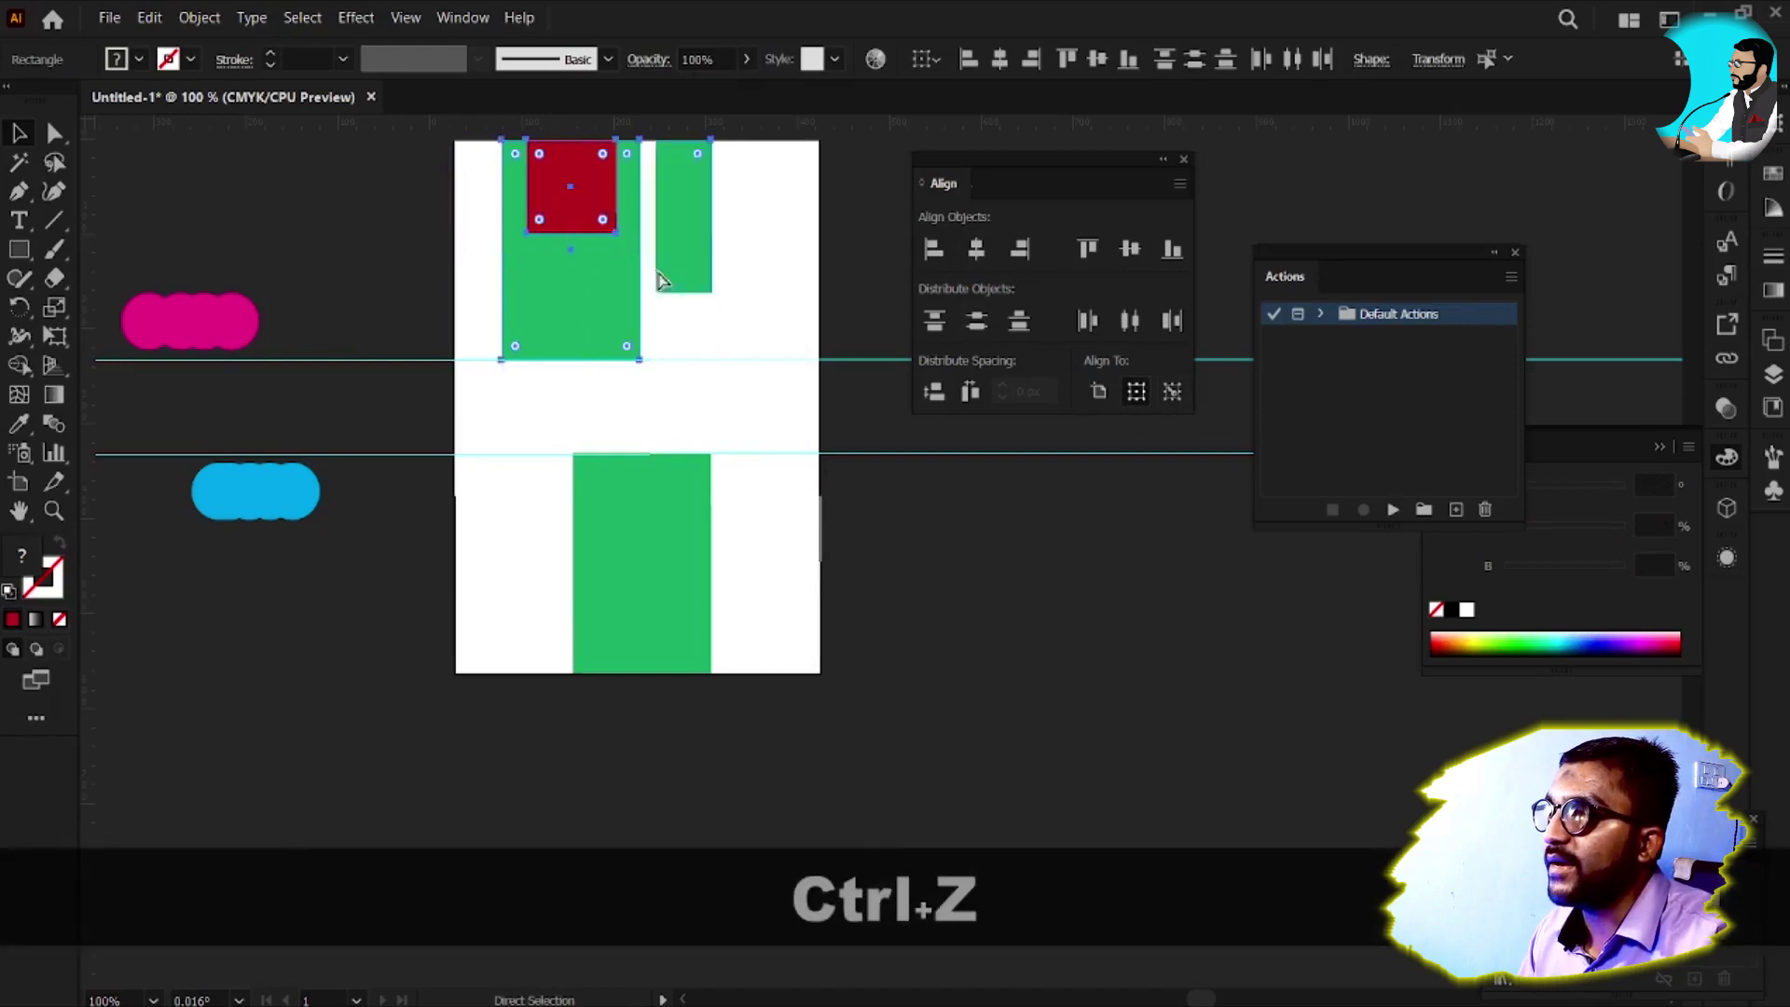
{"action": "left_click", "coordinate": [512, 219]}
{"action": "left_click", "coordinate": [659, 292], "text": "shift"}
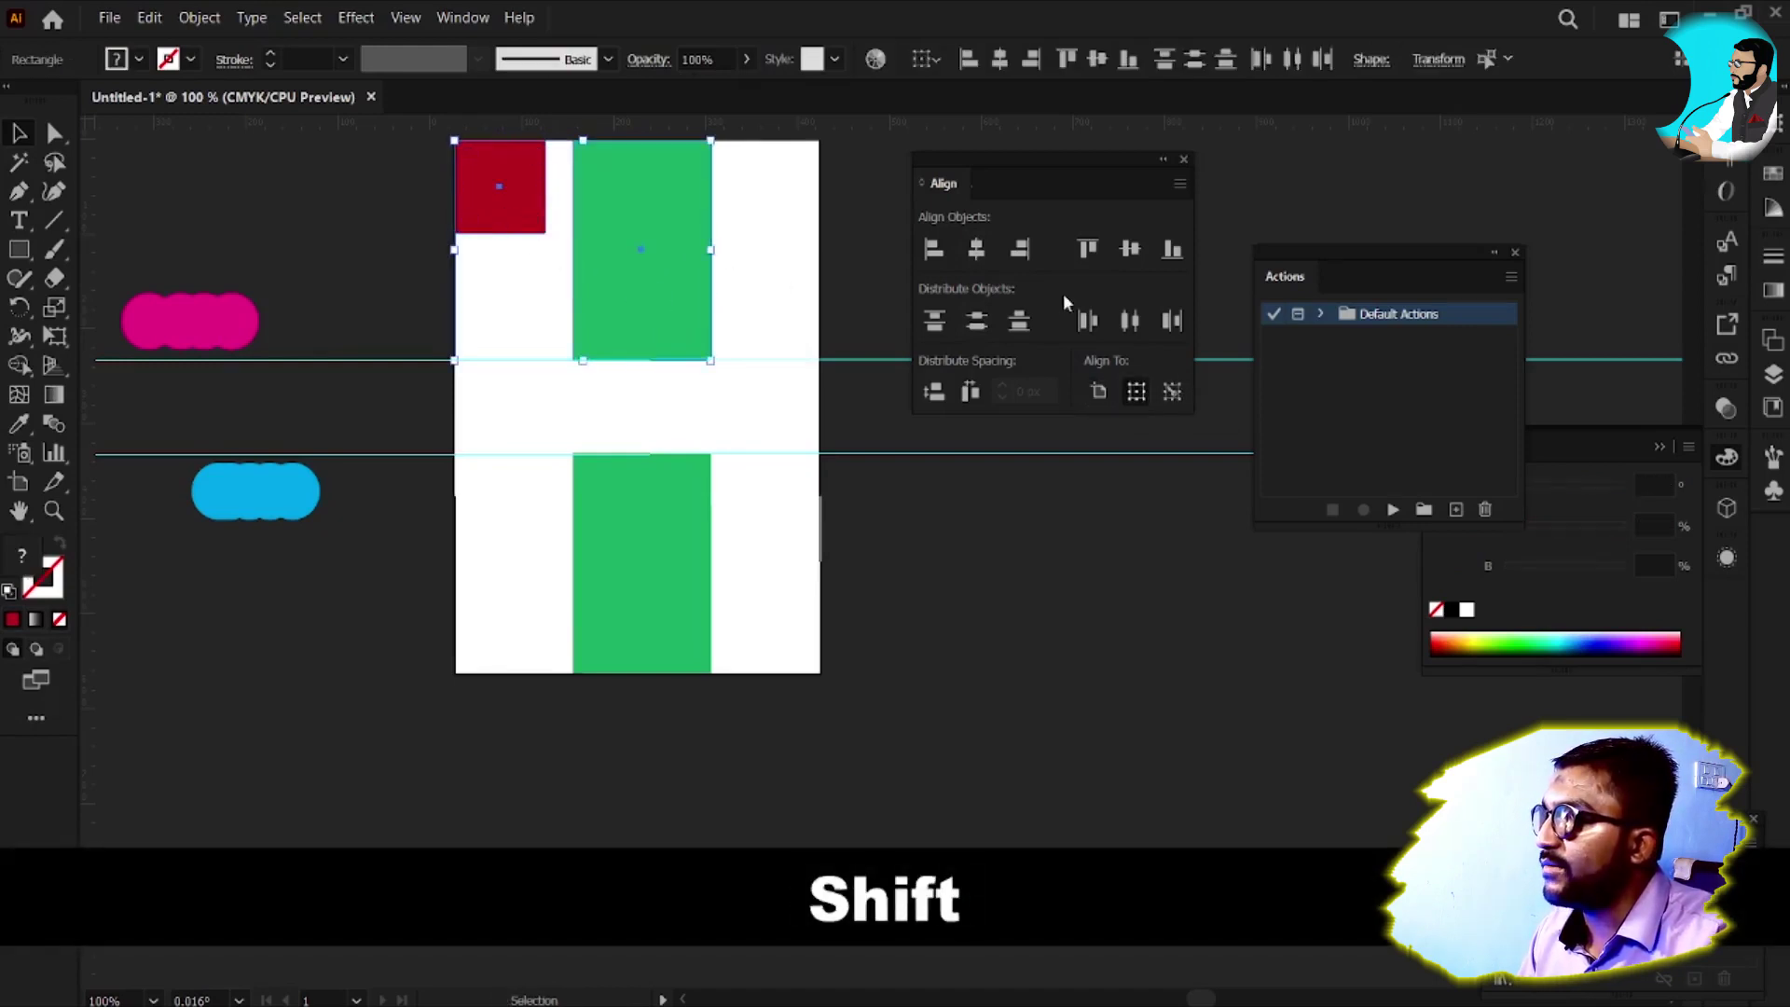
{"action": "left_click", "coordinate": [979, 250]}
{"action": "key", "text": "ctrl+z"}
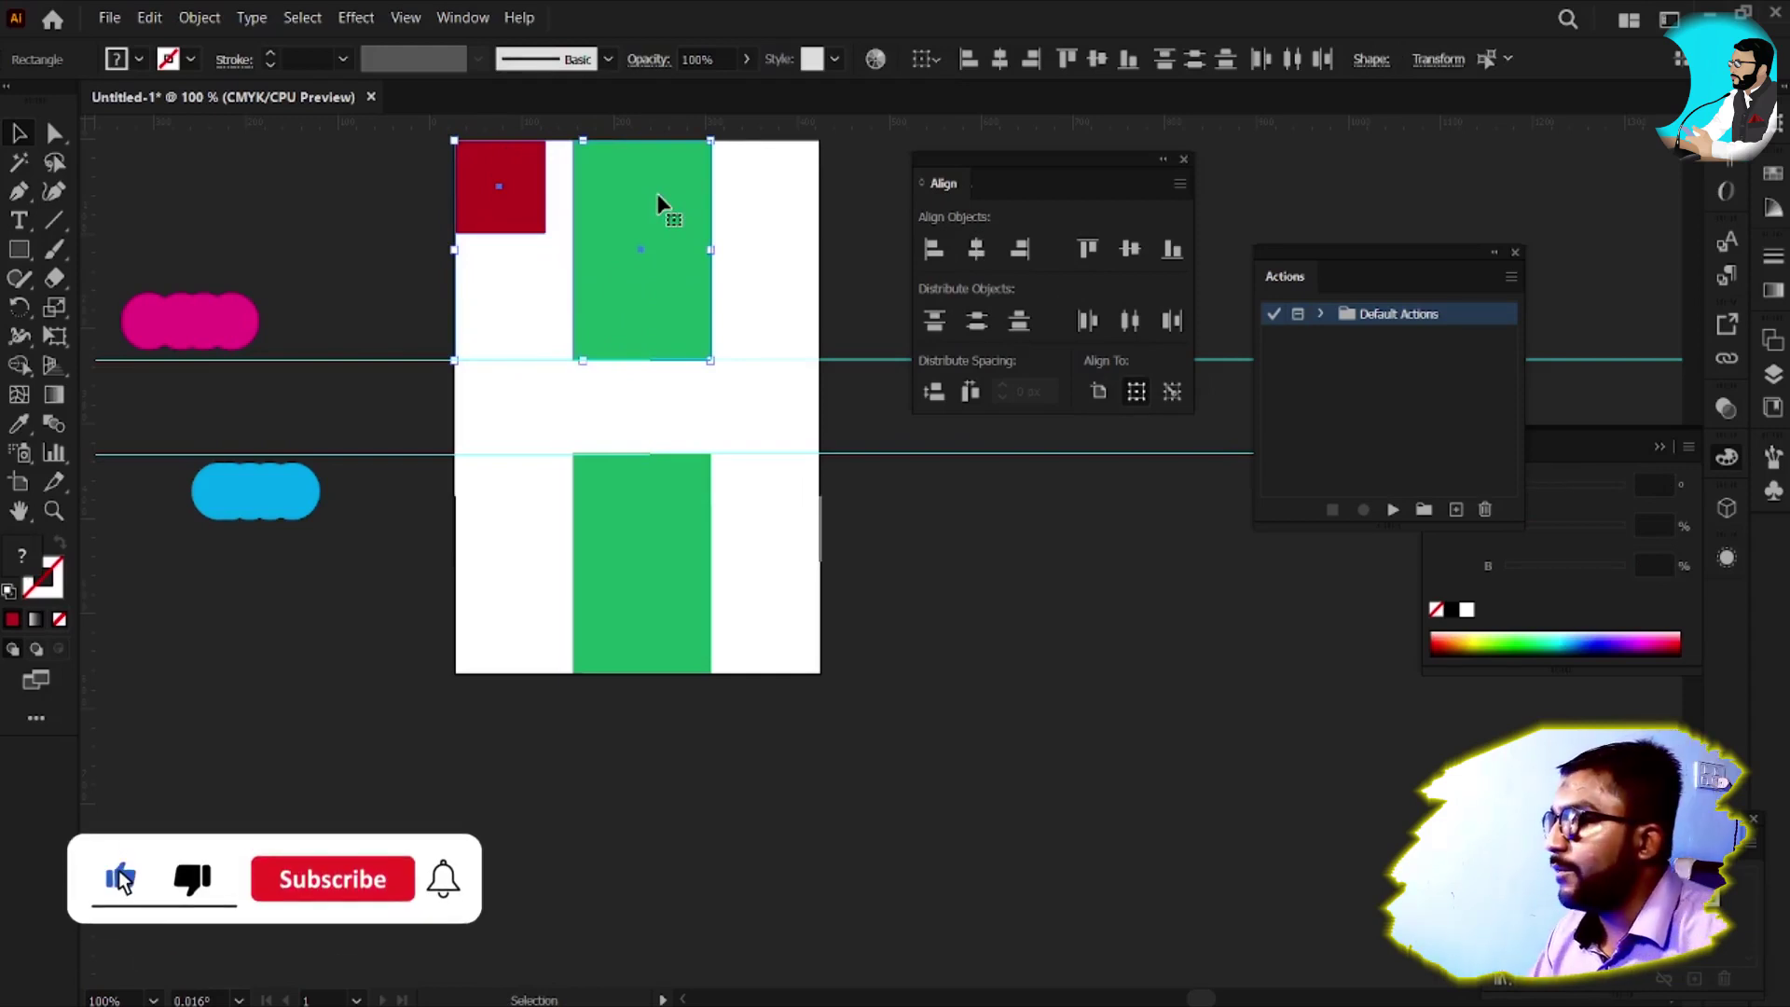
Switch to Align to Key Object and alternate the key object between the red square and the upper green rectangle
{"action": "left_click", "coordinate": [1172, 392]}
{"action": "left_click", "coordinate": [465, 168]}
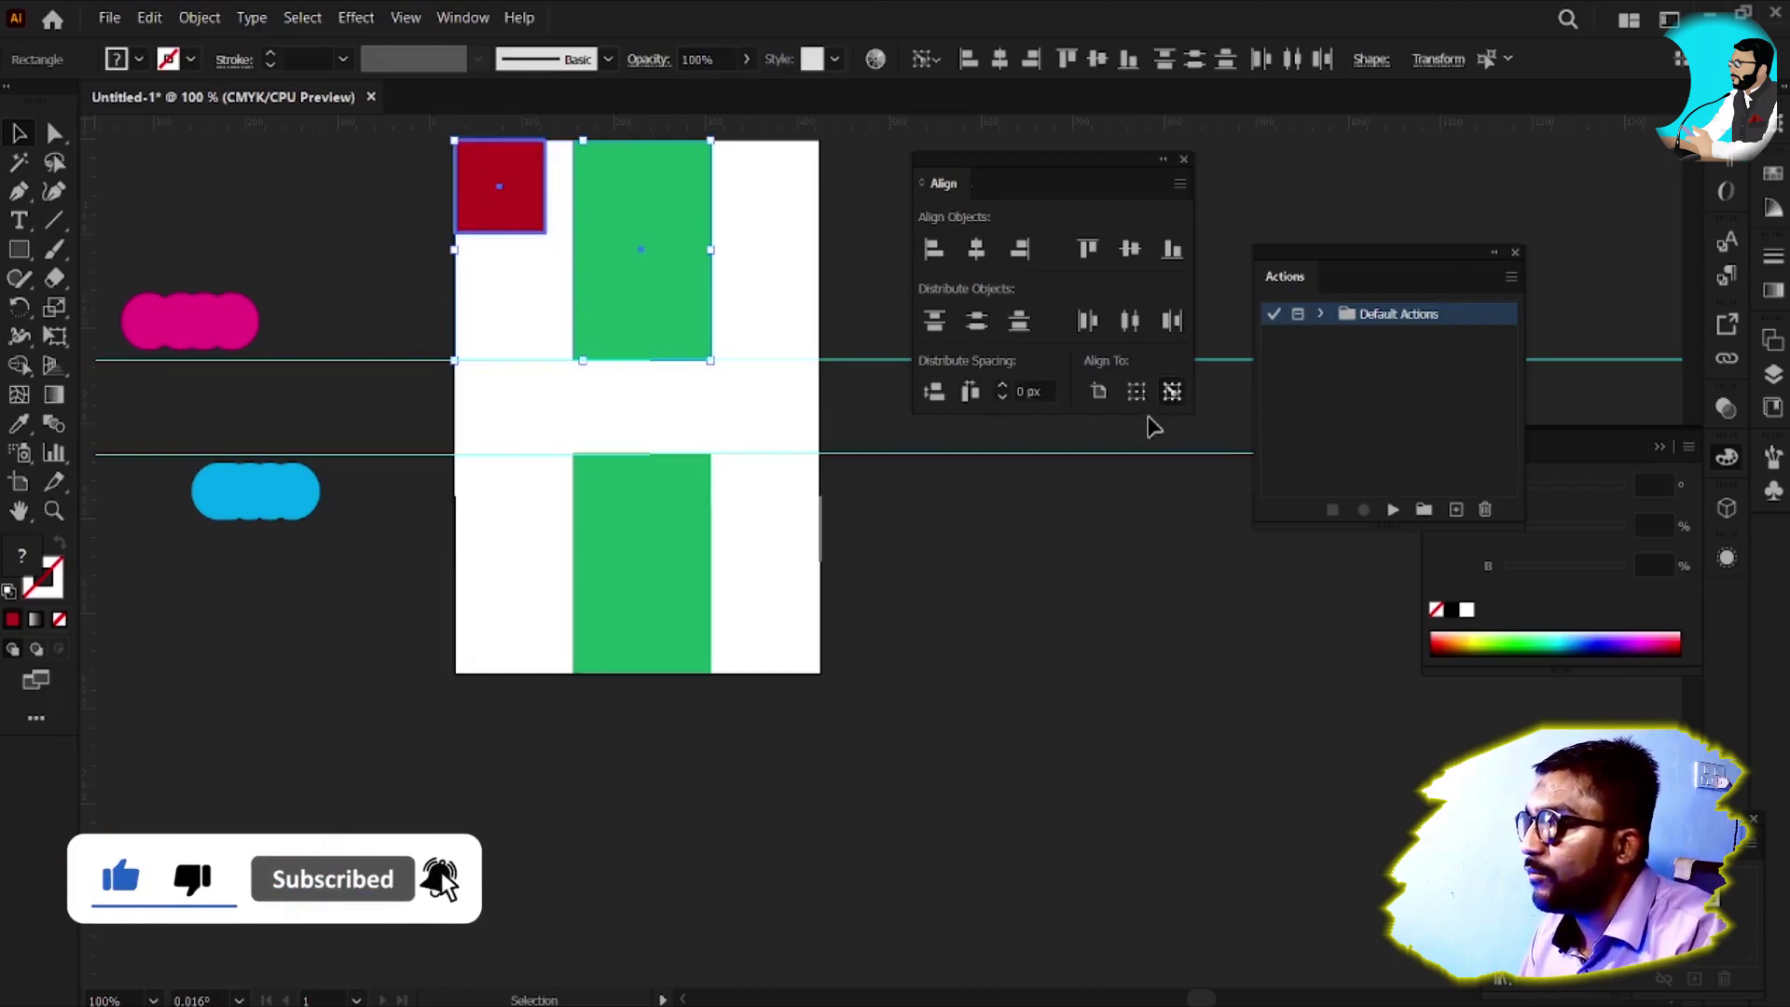
{"action": "left_click", "coordinate": [1136, 392]}
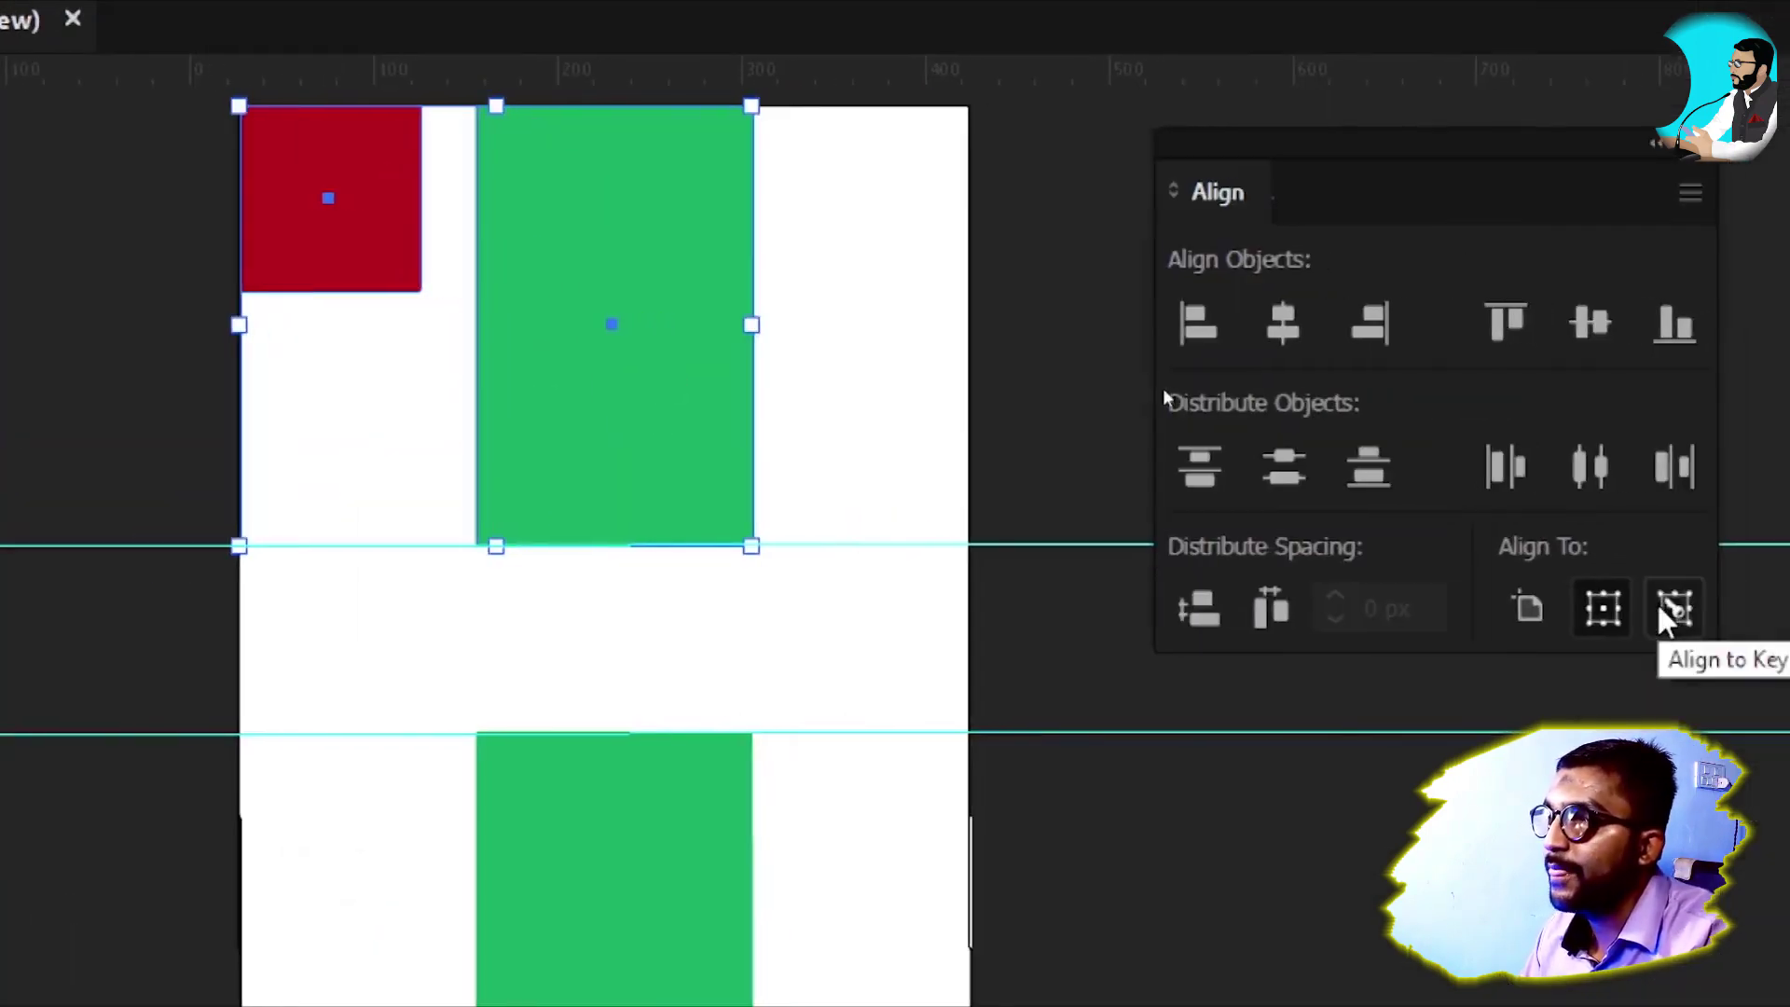
{"action": "left_click", "coordinate": [1669, 611]}
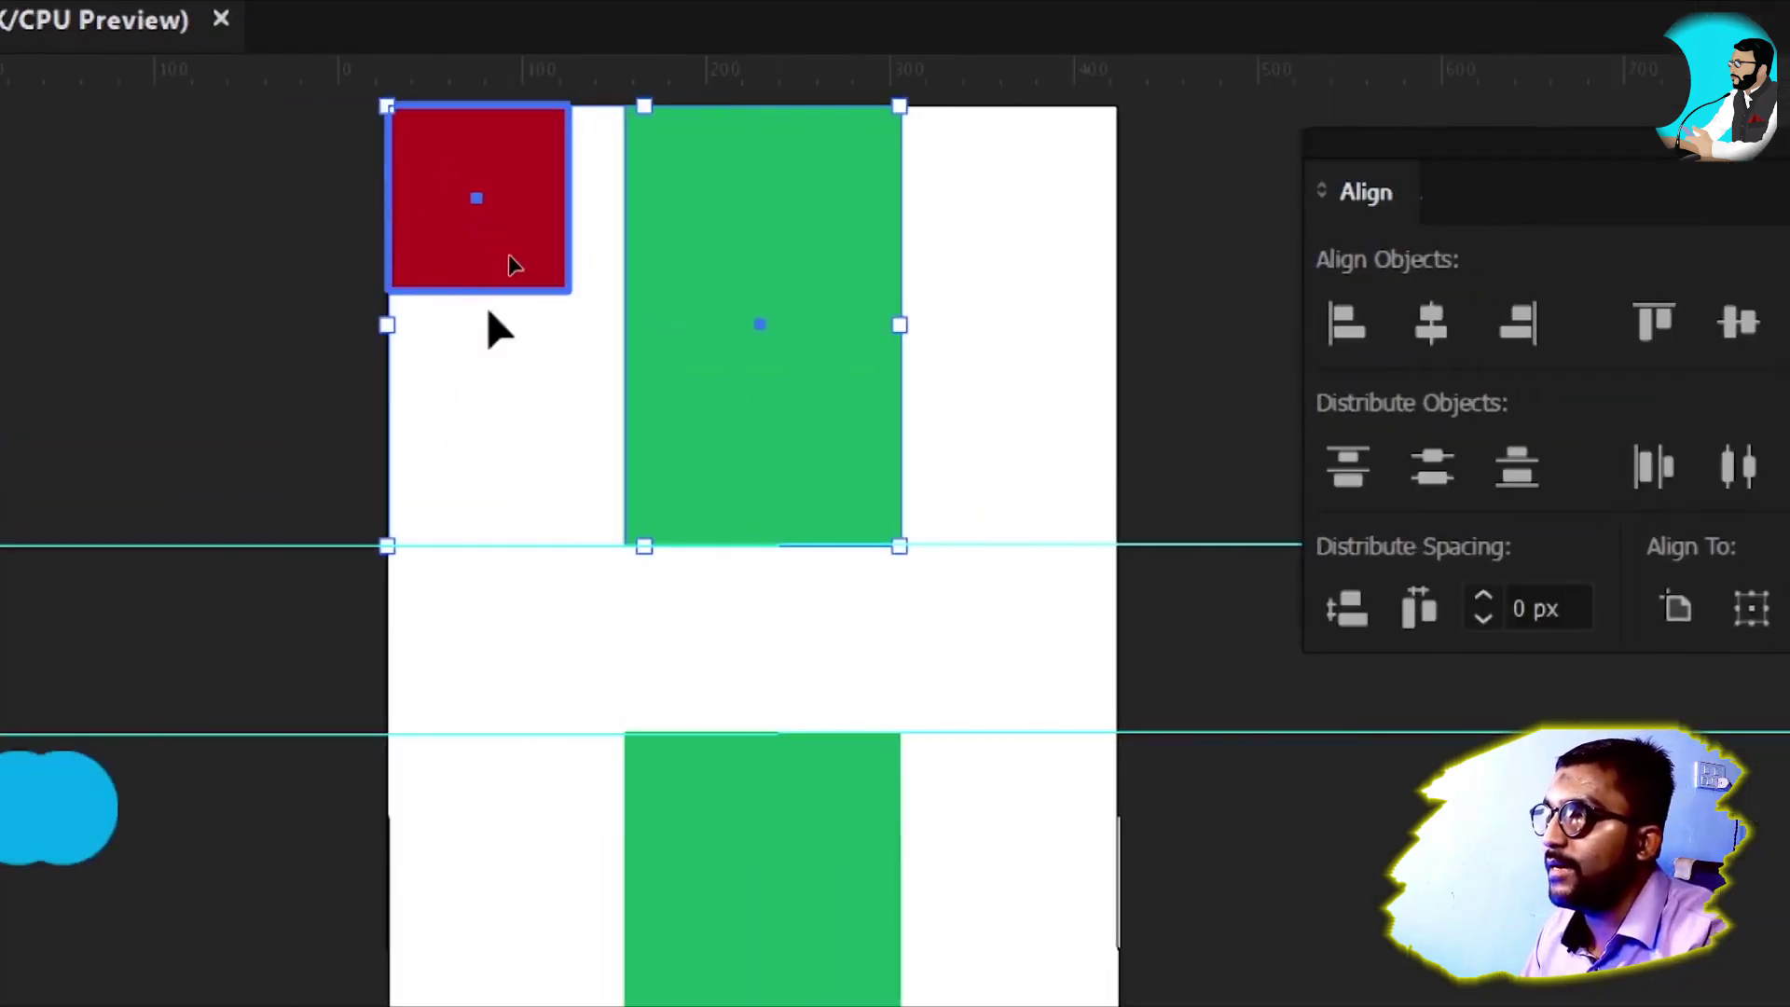
{"action": "left_click", "coordinate": [849, 490]}
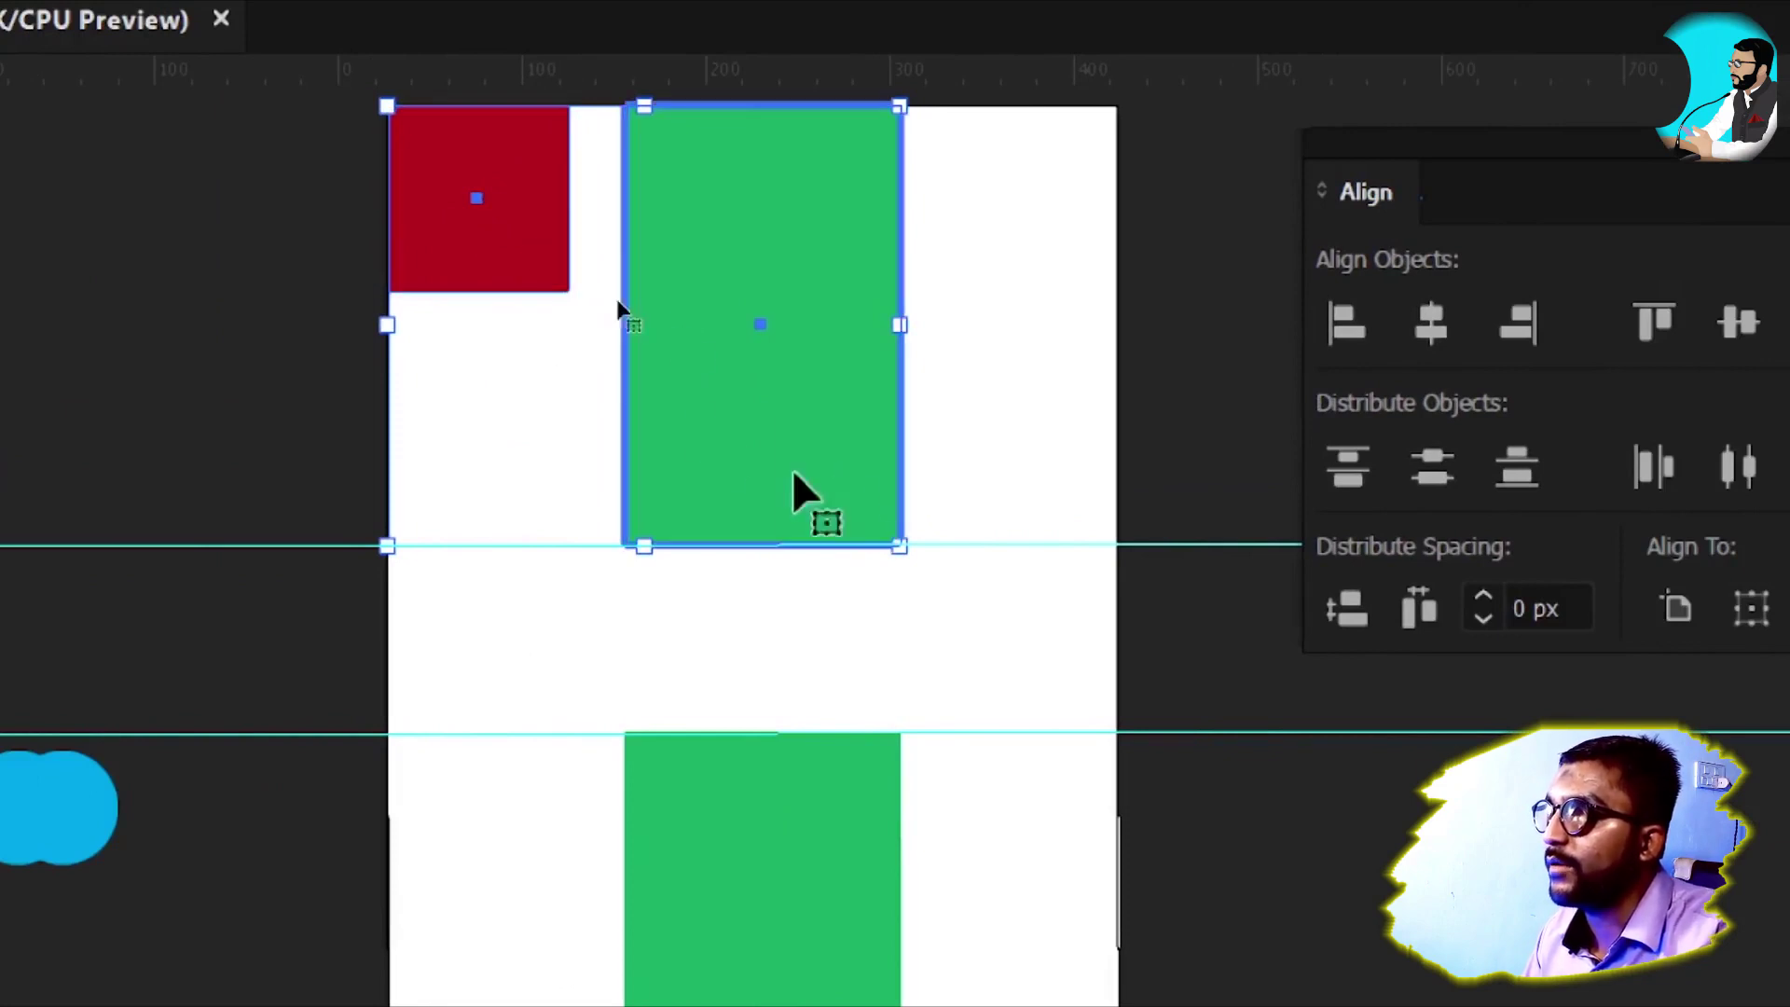
{"action": "left_click", "coordinate": [534, 208]}
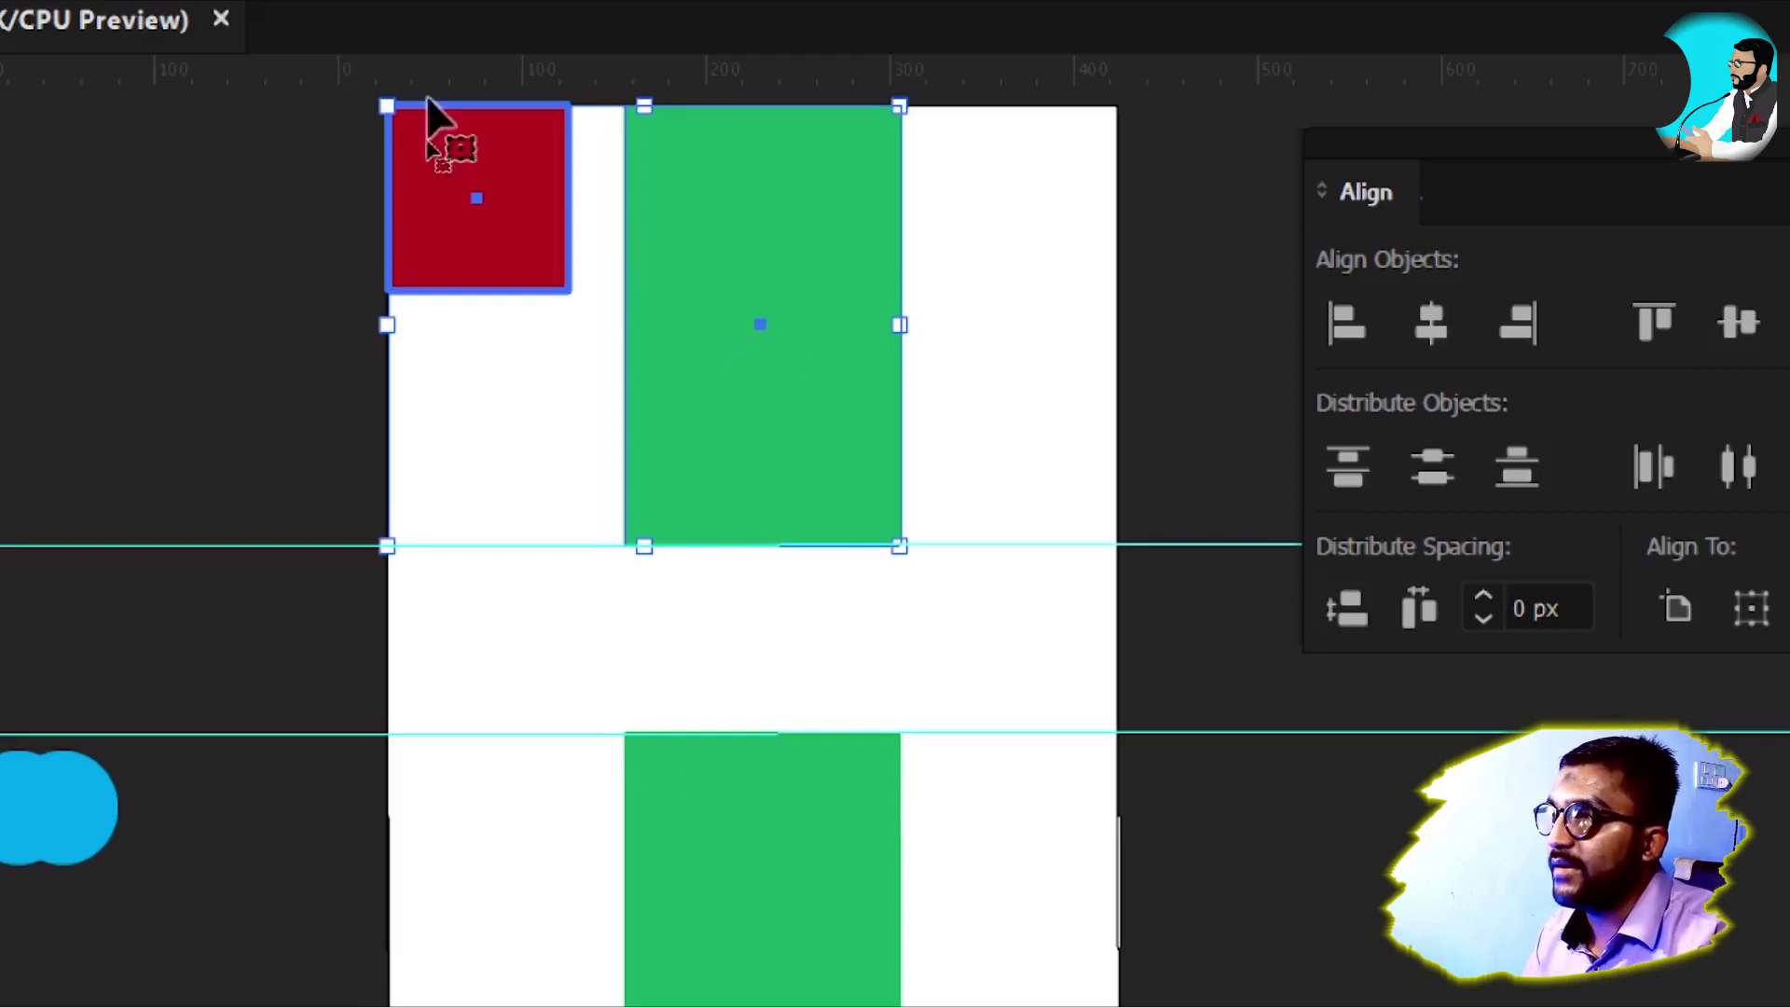
{"action": "left_click", "coordinate": [233, 203]}
{"action": "left_click_drag", "start_coordinate": [241, 200], "coordinate": [1005, 399]}
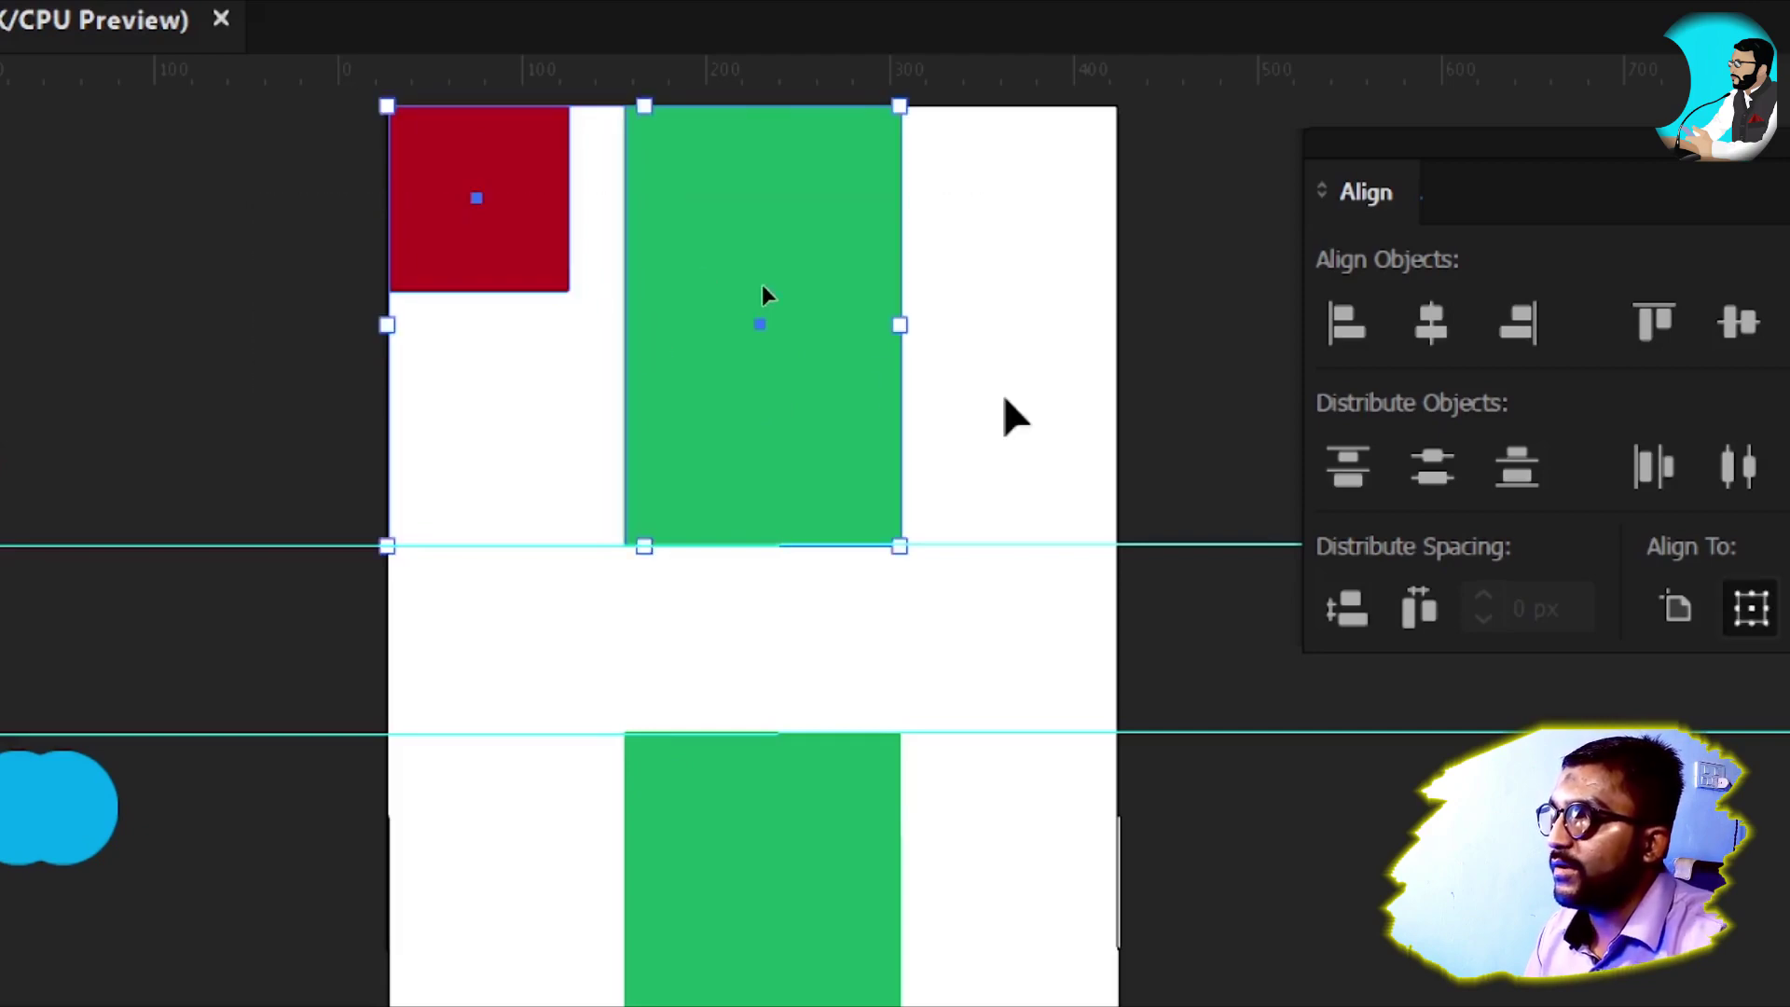
{"action": "left_click", "coordinate": [725, 228]}
{"action": "left_click", "coordinate": [1042, 238]}
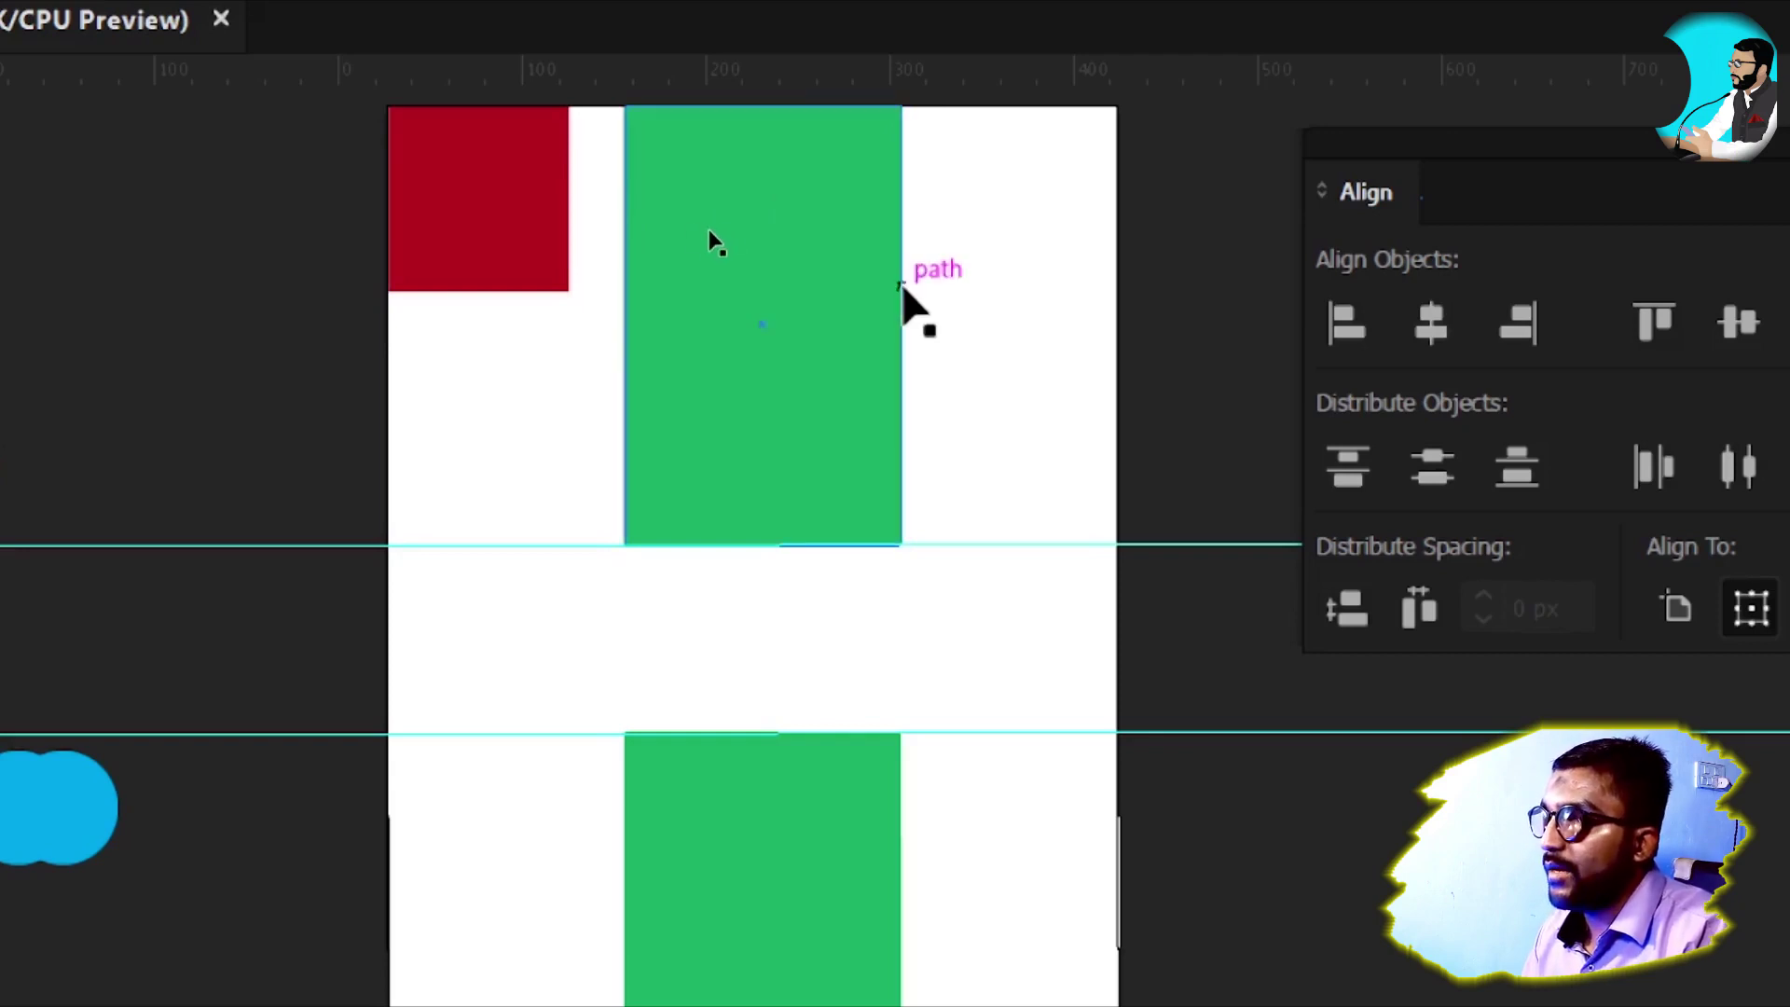
Center the red square horizontally and vertically on the upper green rectangle, using the green rectangle as the key object
{"action": "left_click_drag", "start_coordinate": [264, 180], "coordinate": [975, 410]}
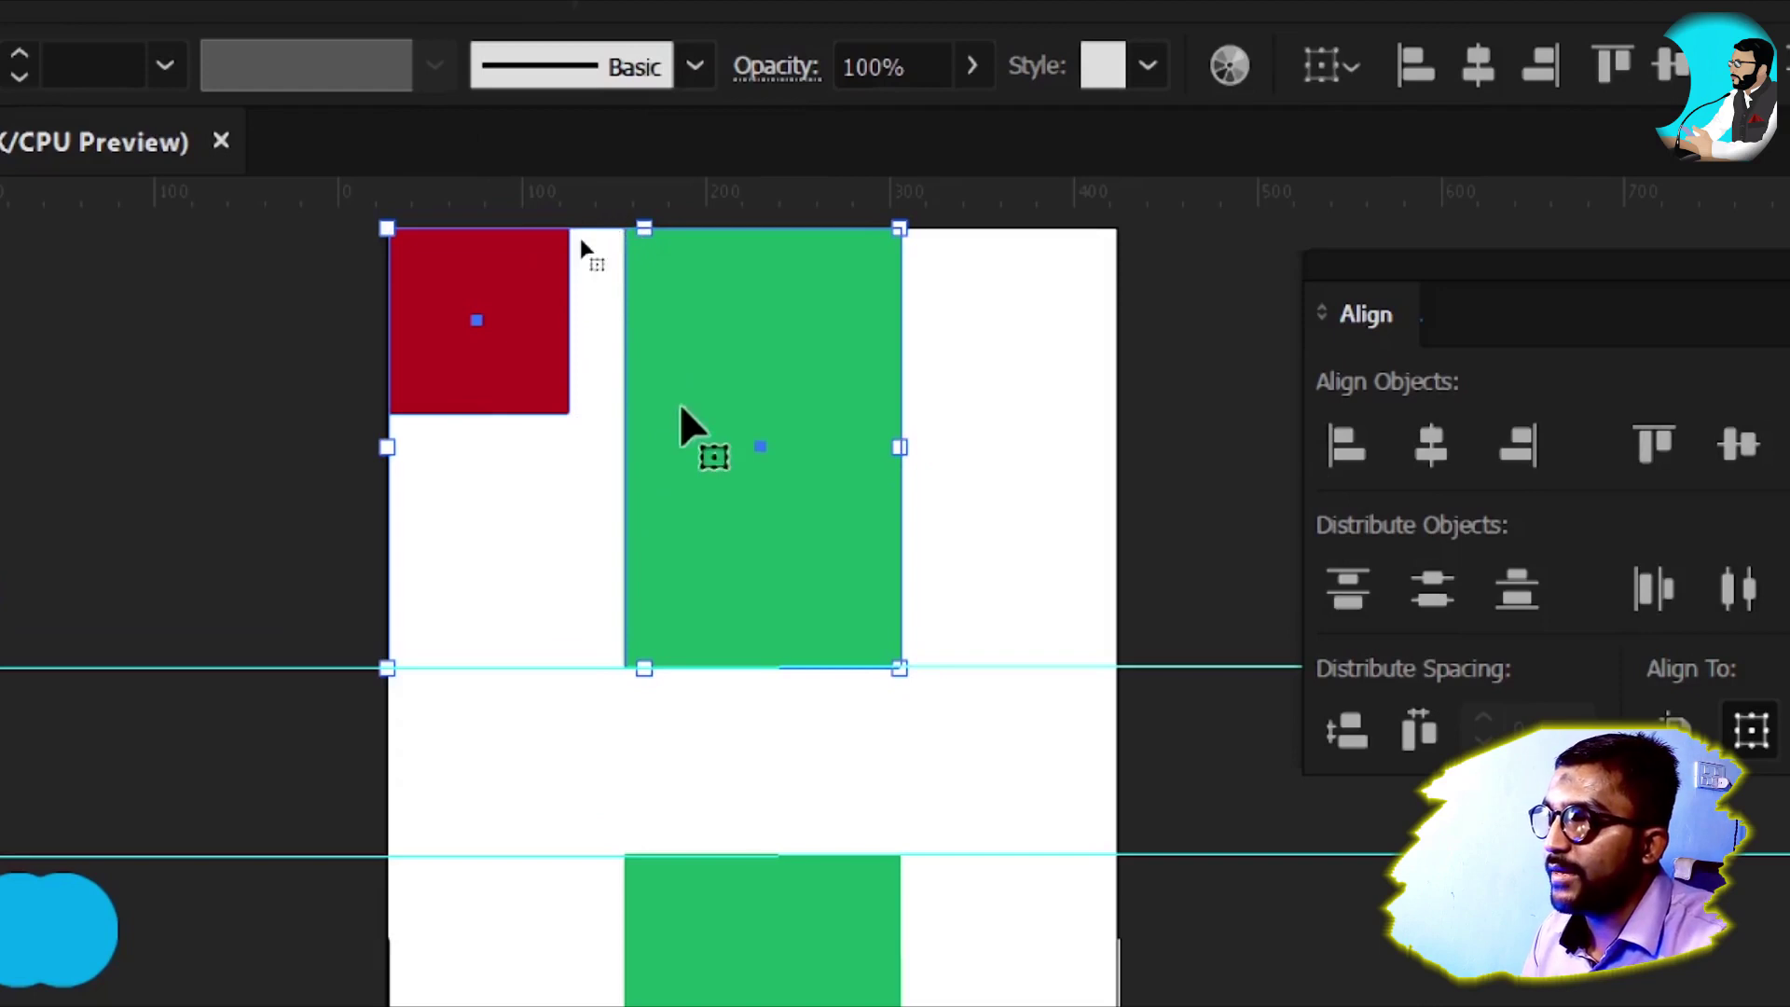
{"action": "left_click", "coordinate": [877, 522], "text": "shift"}
{"action": "left_click_drag", "start_coordinate": [1024, 271], "coordinate": [477, 476]}
{"action": "left_click", "coordinate": [843, 327]}
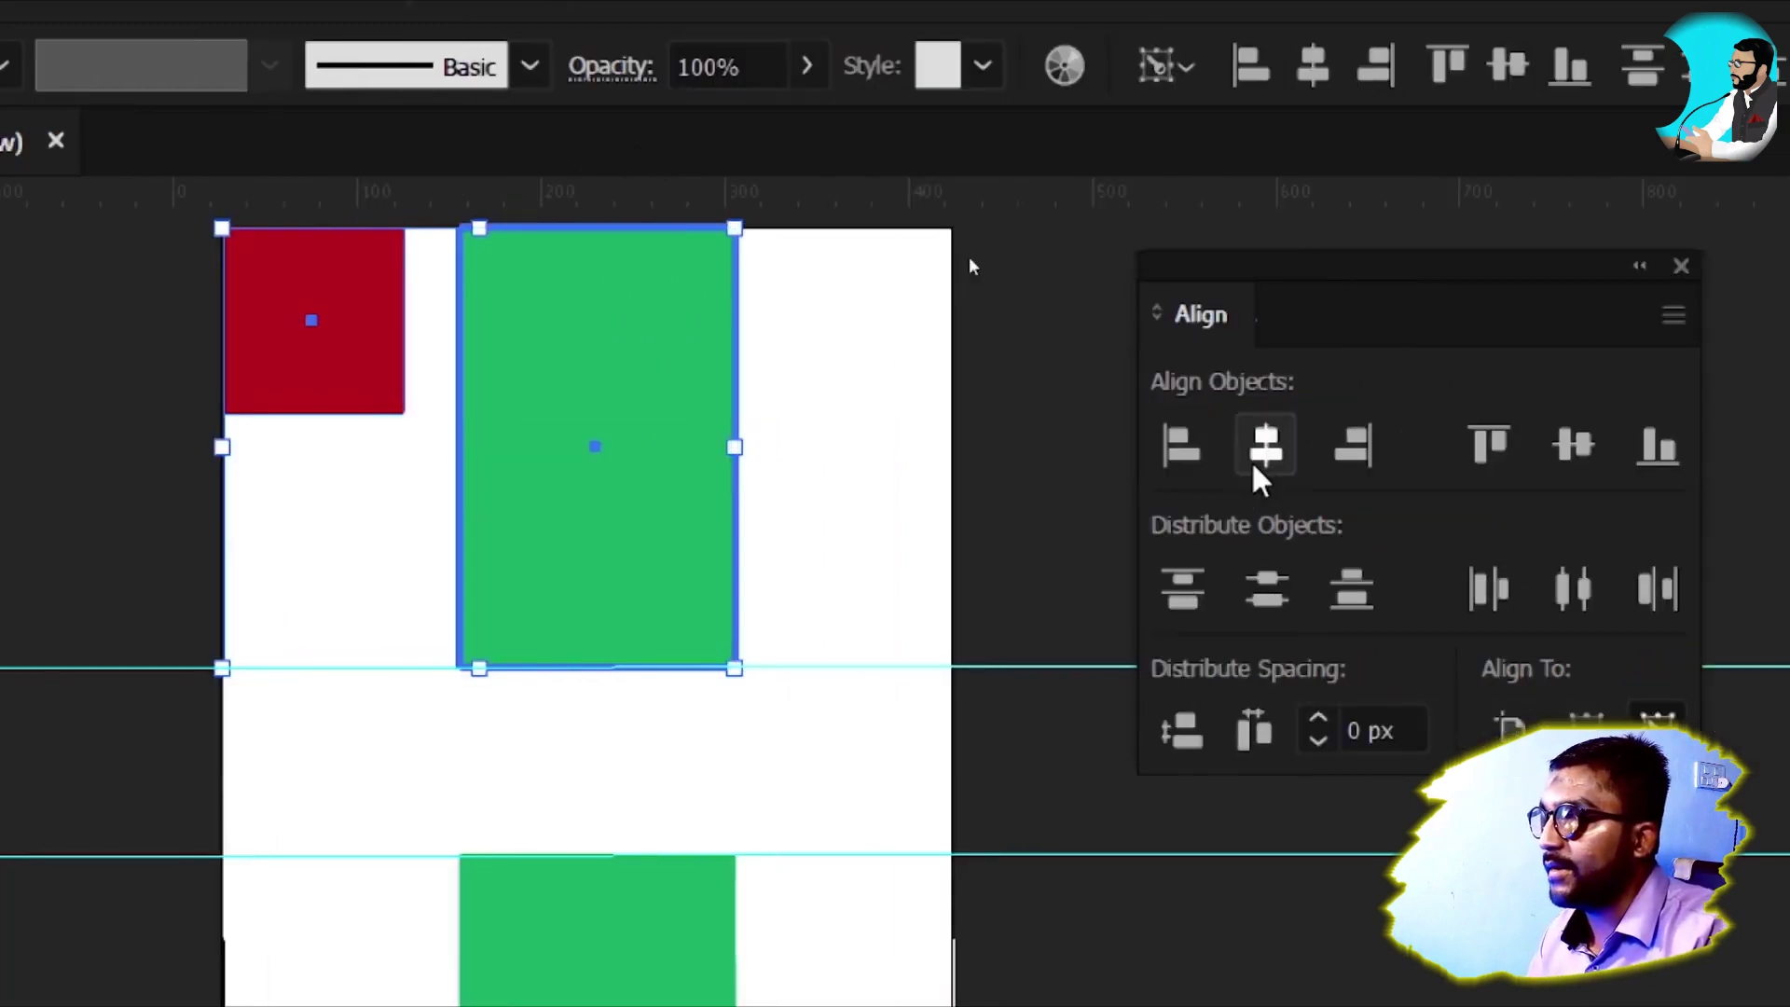
{"action": "left_click", "coordinate": [1253, 465]}
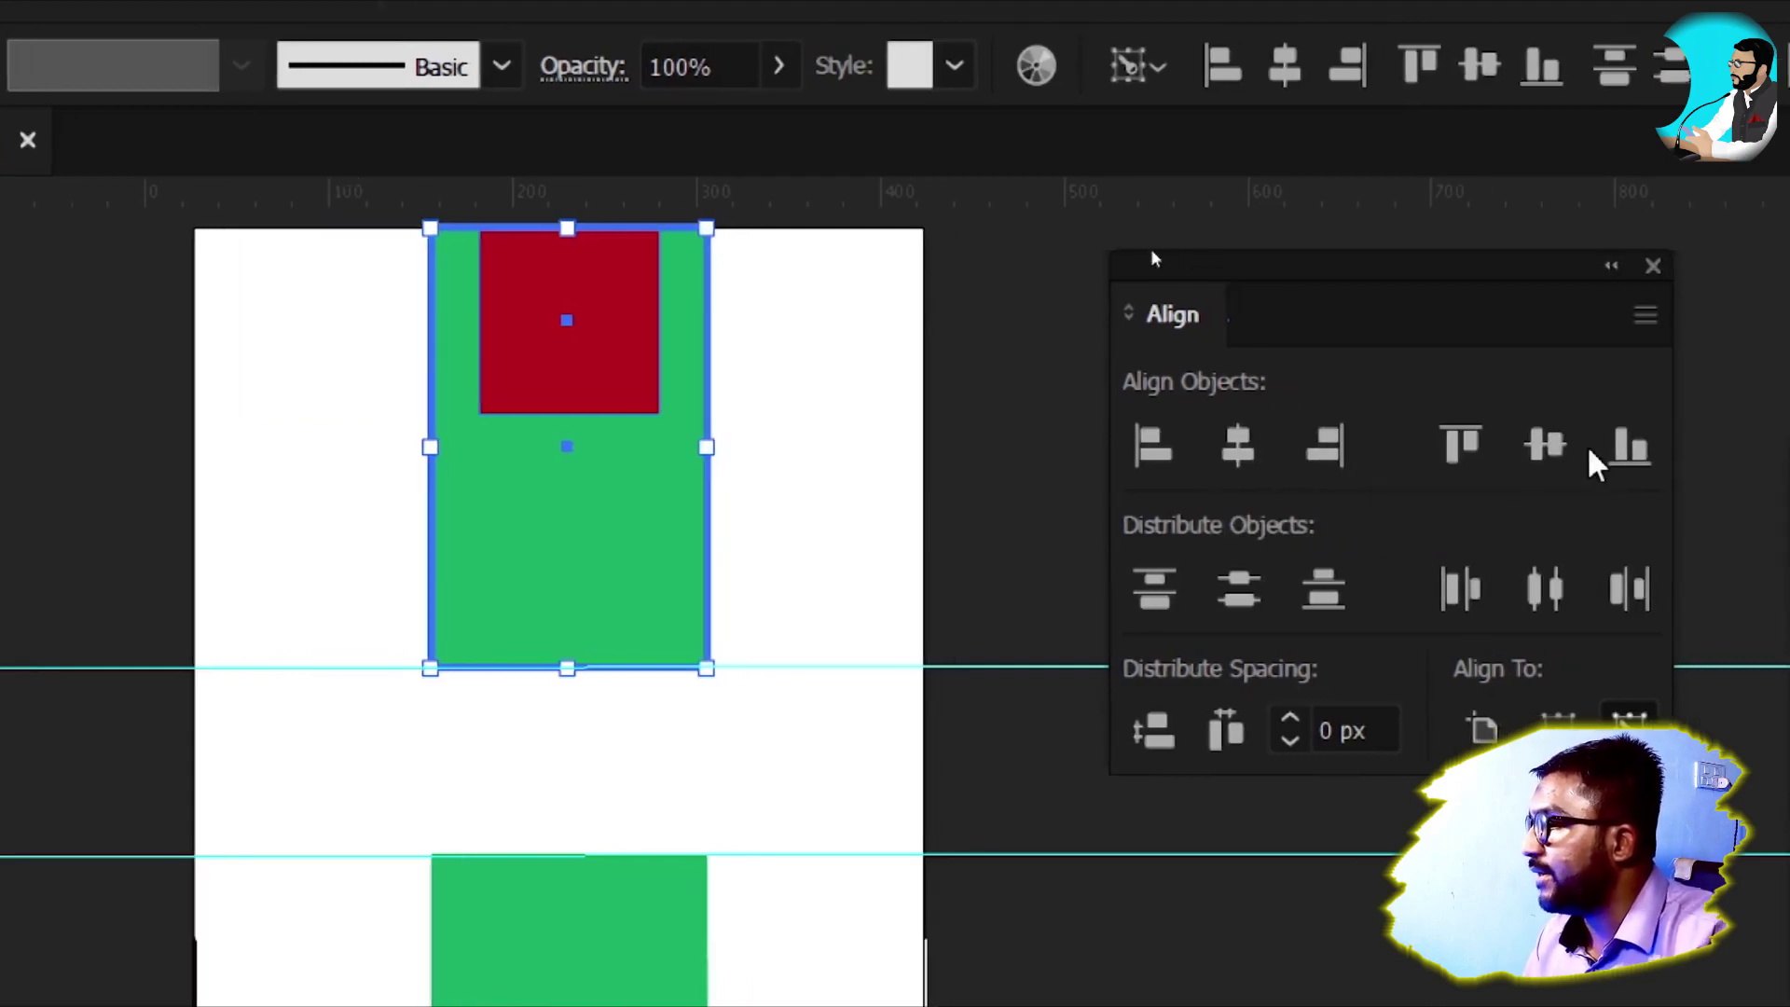
{"action": "left_click", "coordinate": [1563, 451]}
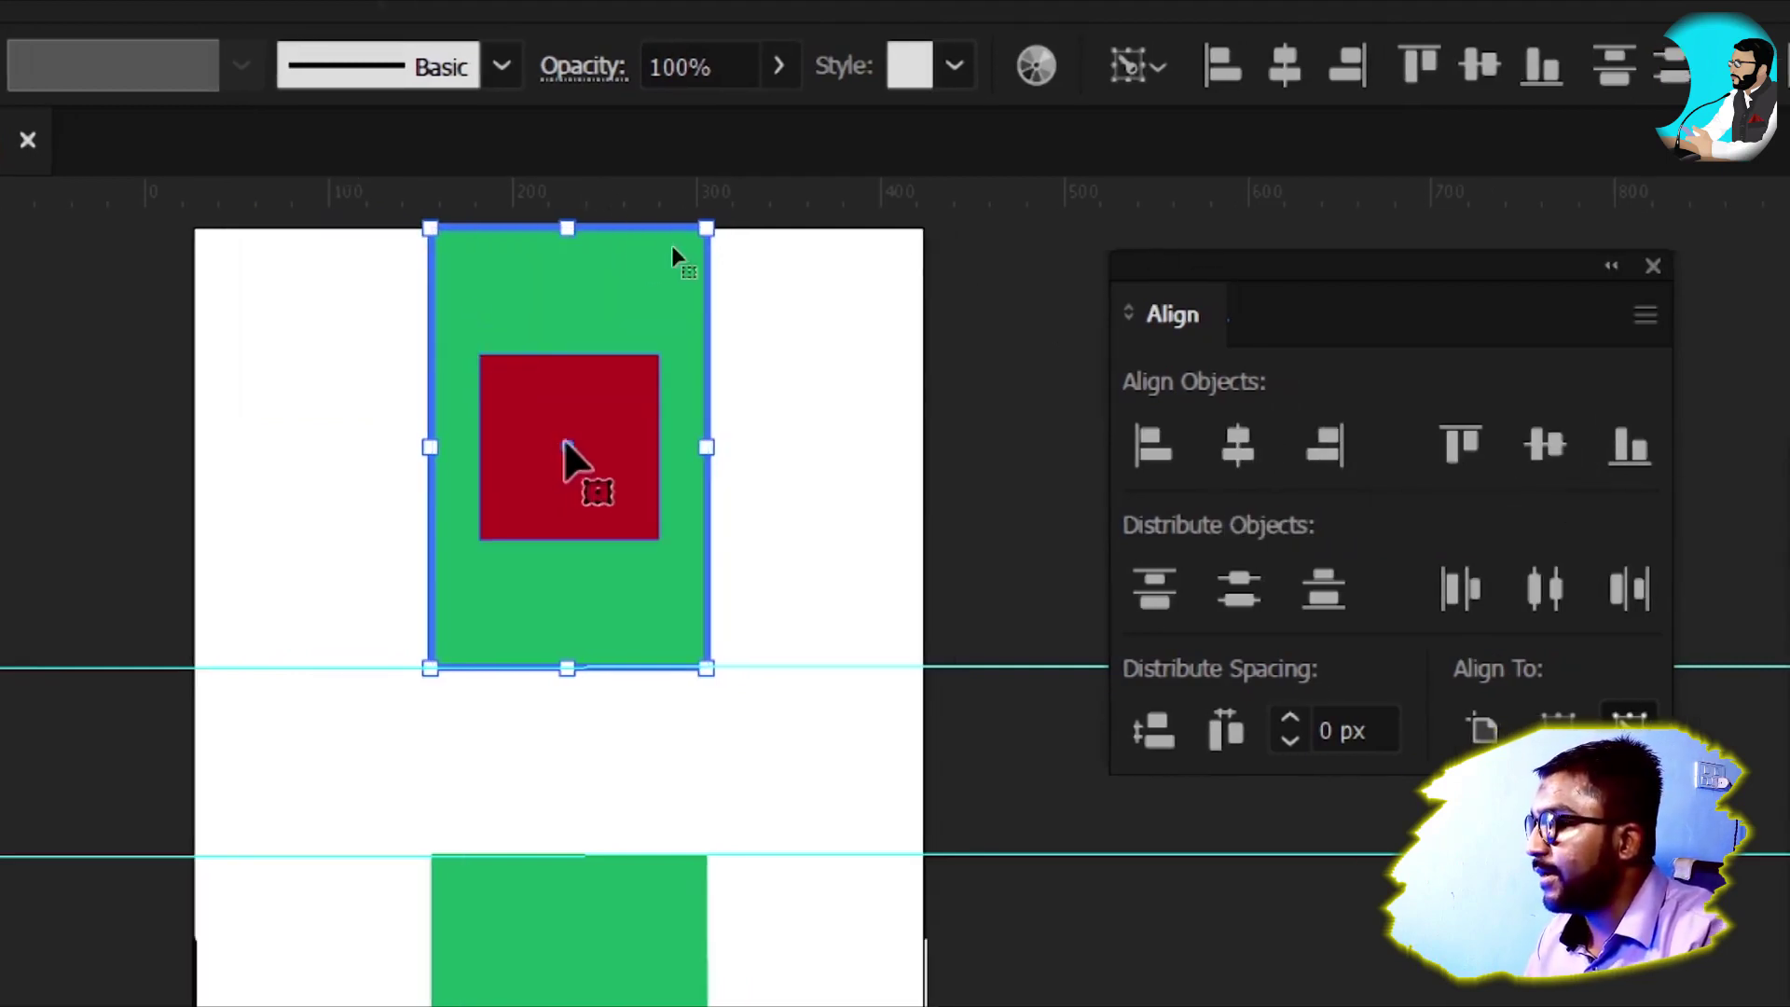
Align the red square to the right edge of the green key object, and switch back to Align to Selection
{"action": "left_click", "coordinate": [1329, 455]}
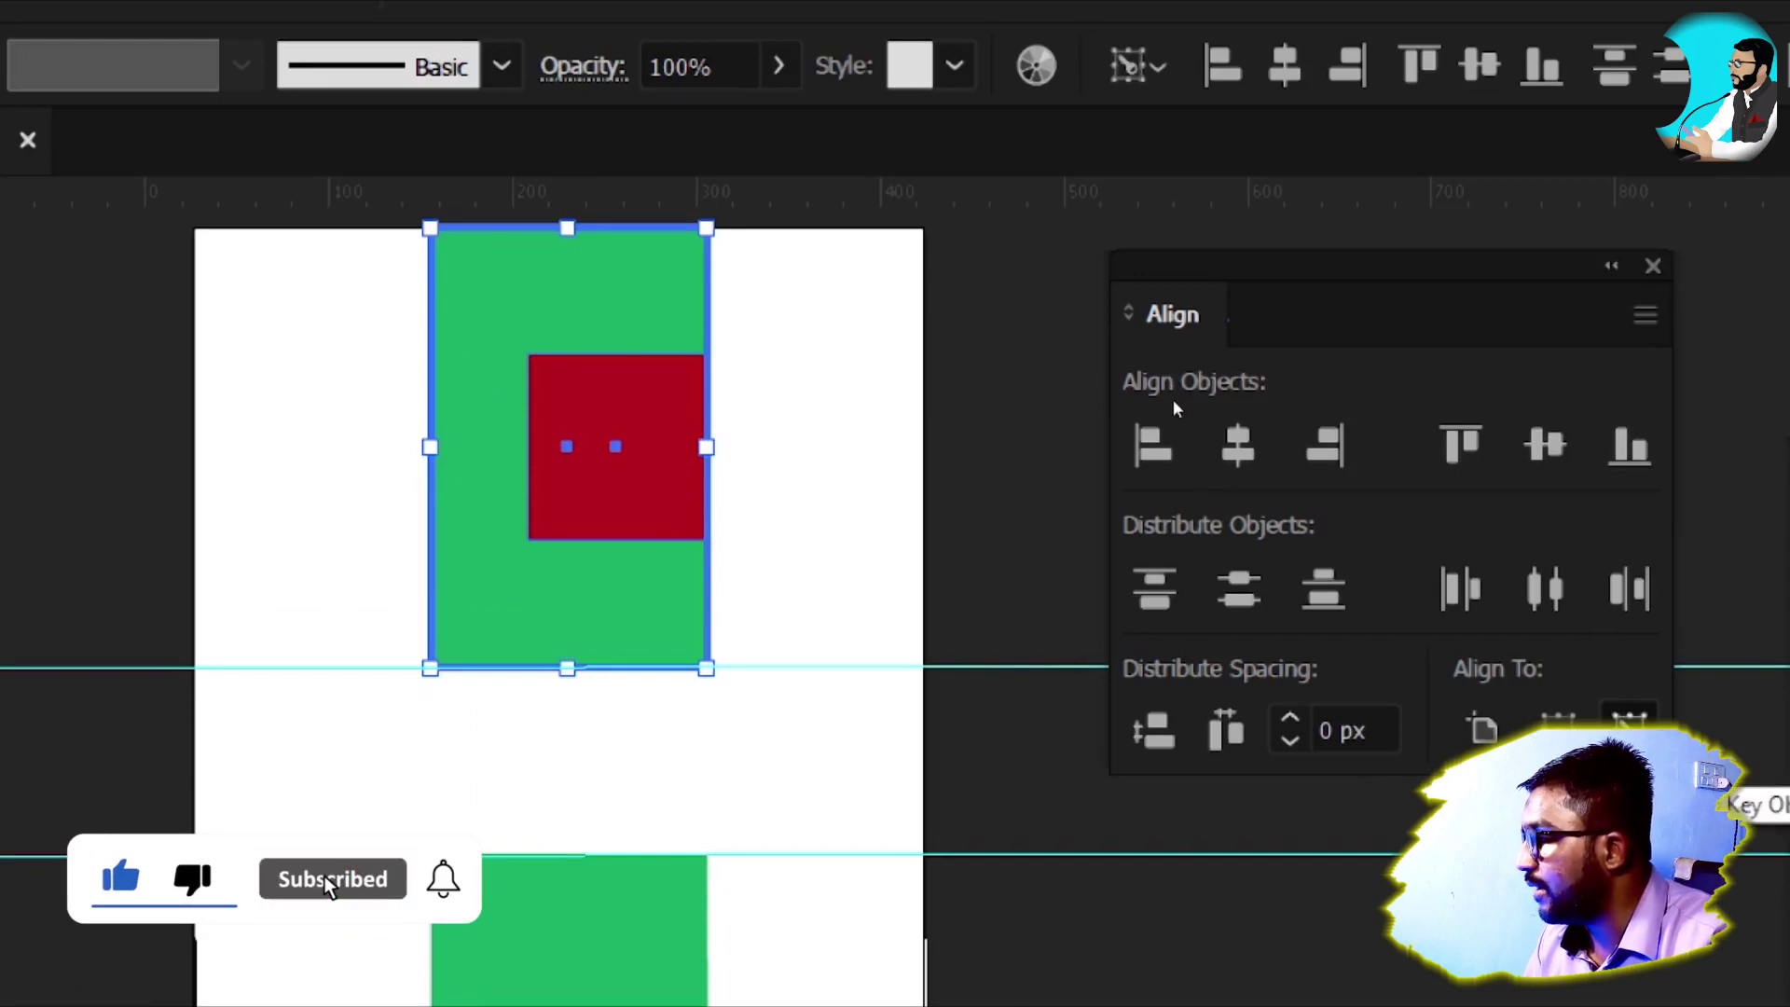
{"action": "left_click", "coordinate": [1559, 728]}
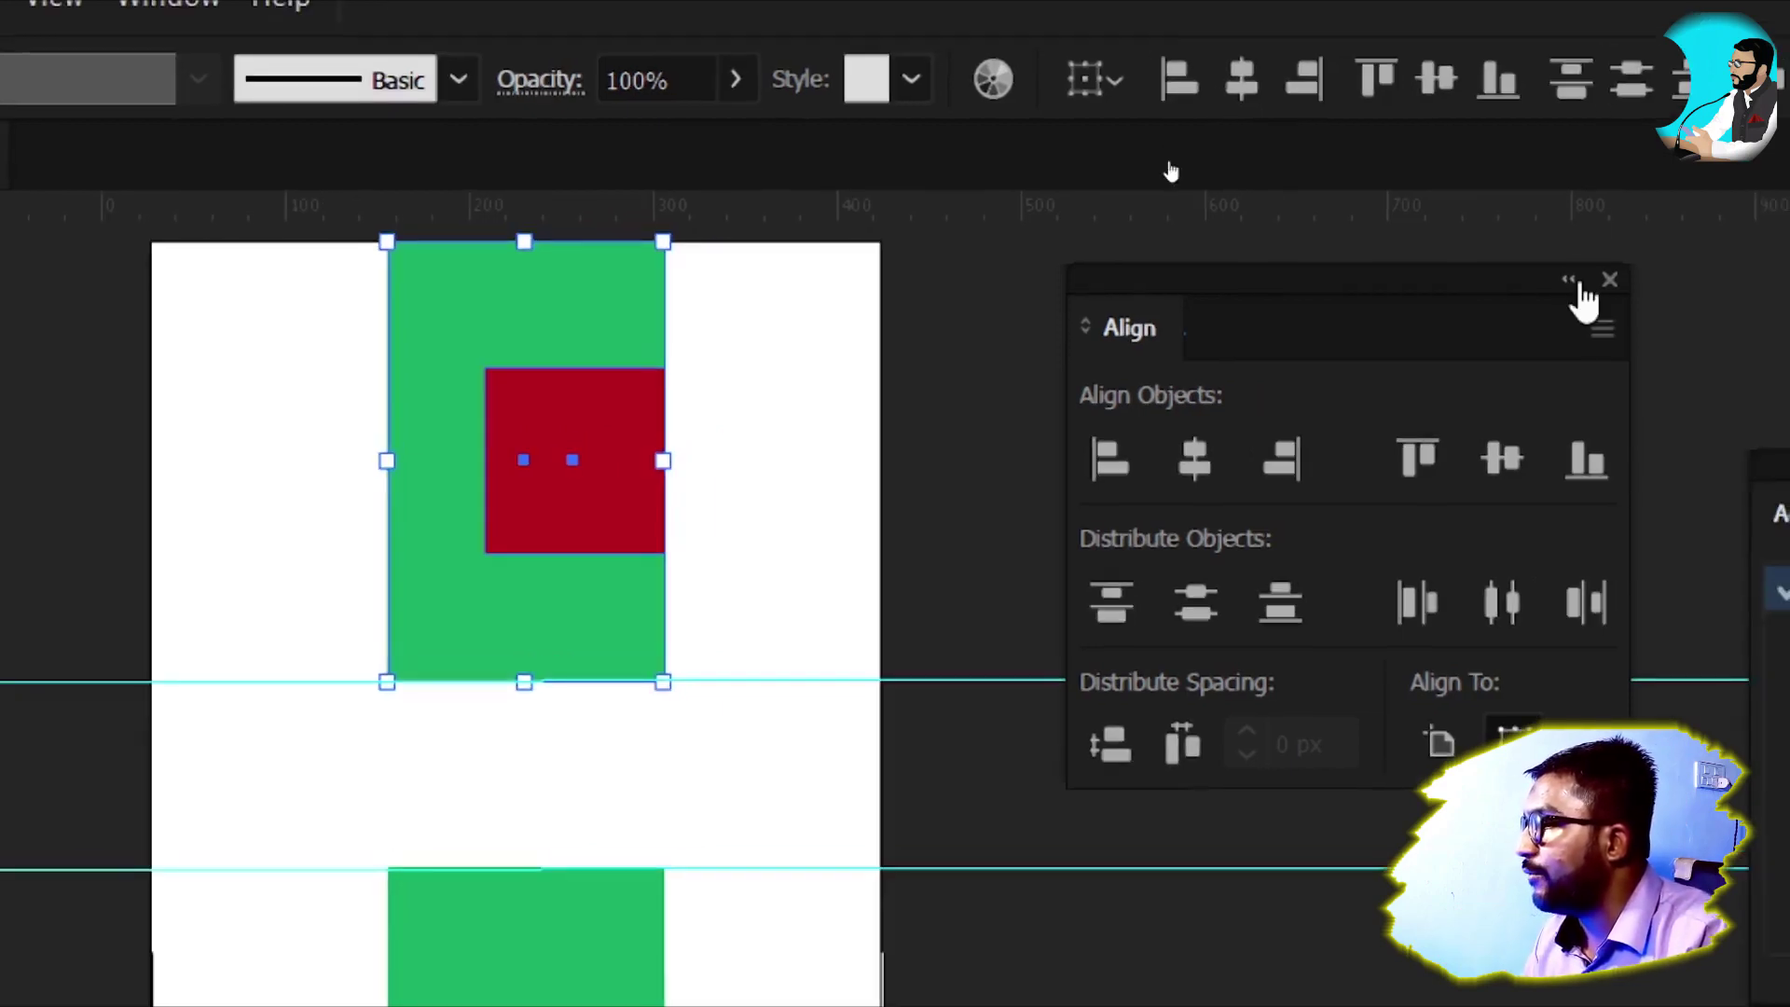
{"action": "left_click", "coordinate": [1574, 281]}
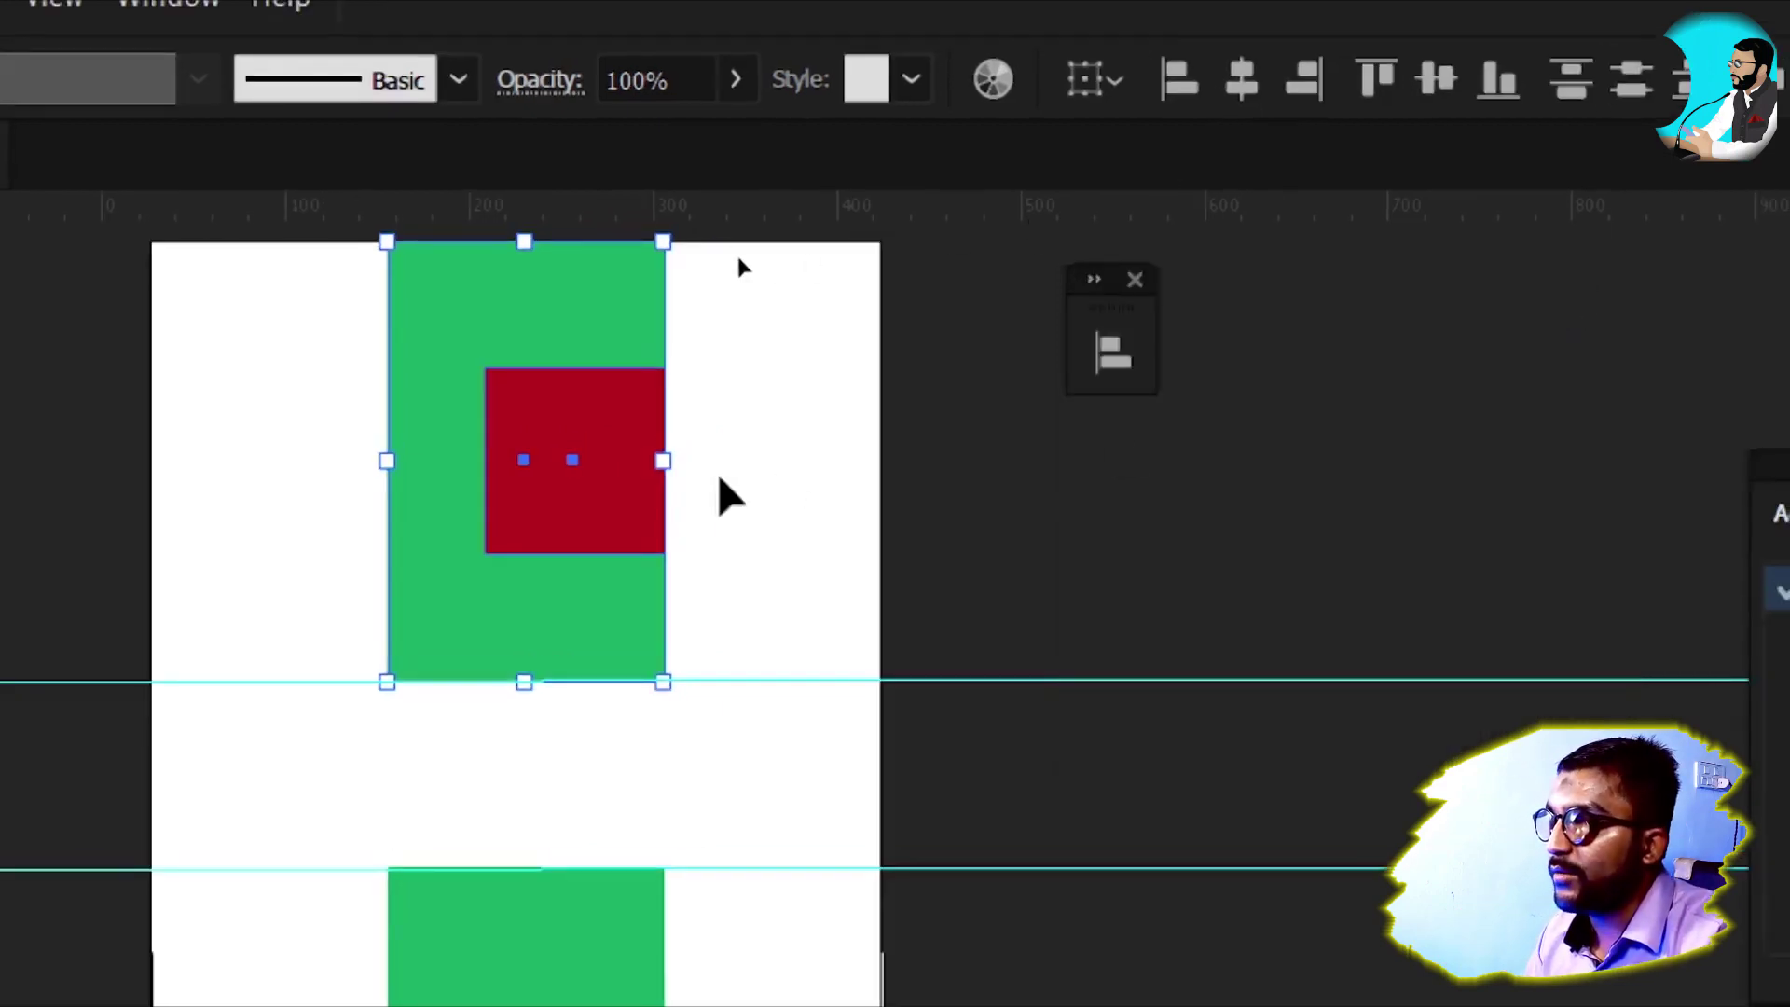
{"action": "key", "text": "space"}
{"action": "left_click", "coordinate": [681, 507]}
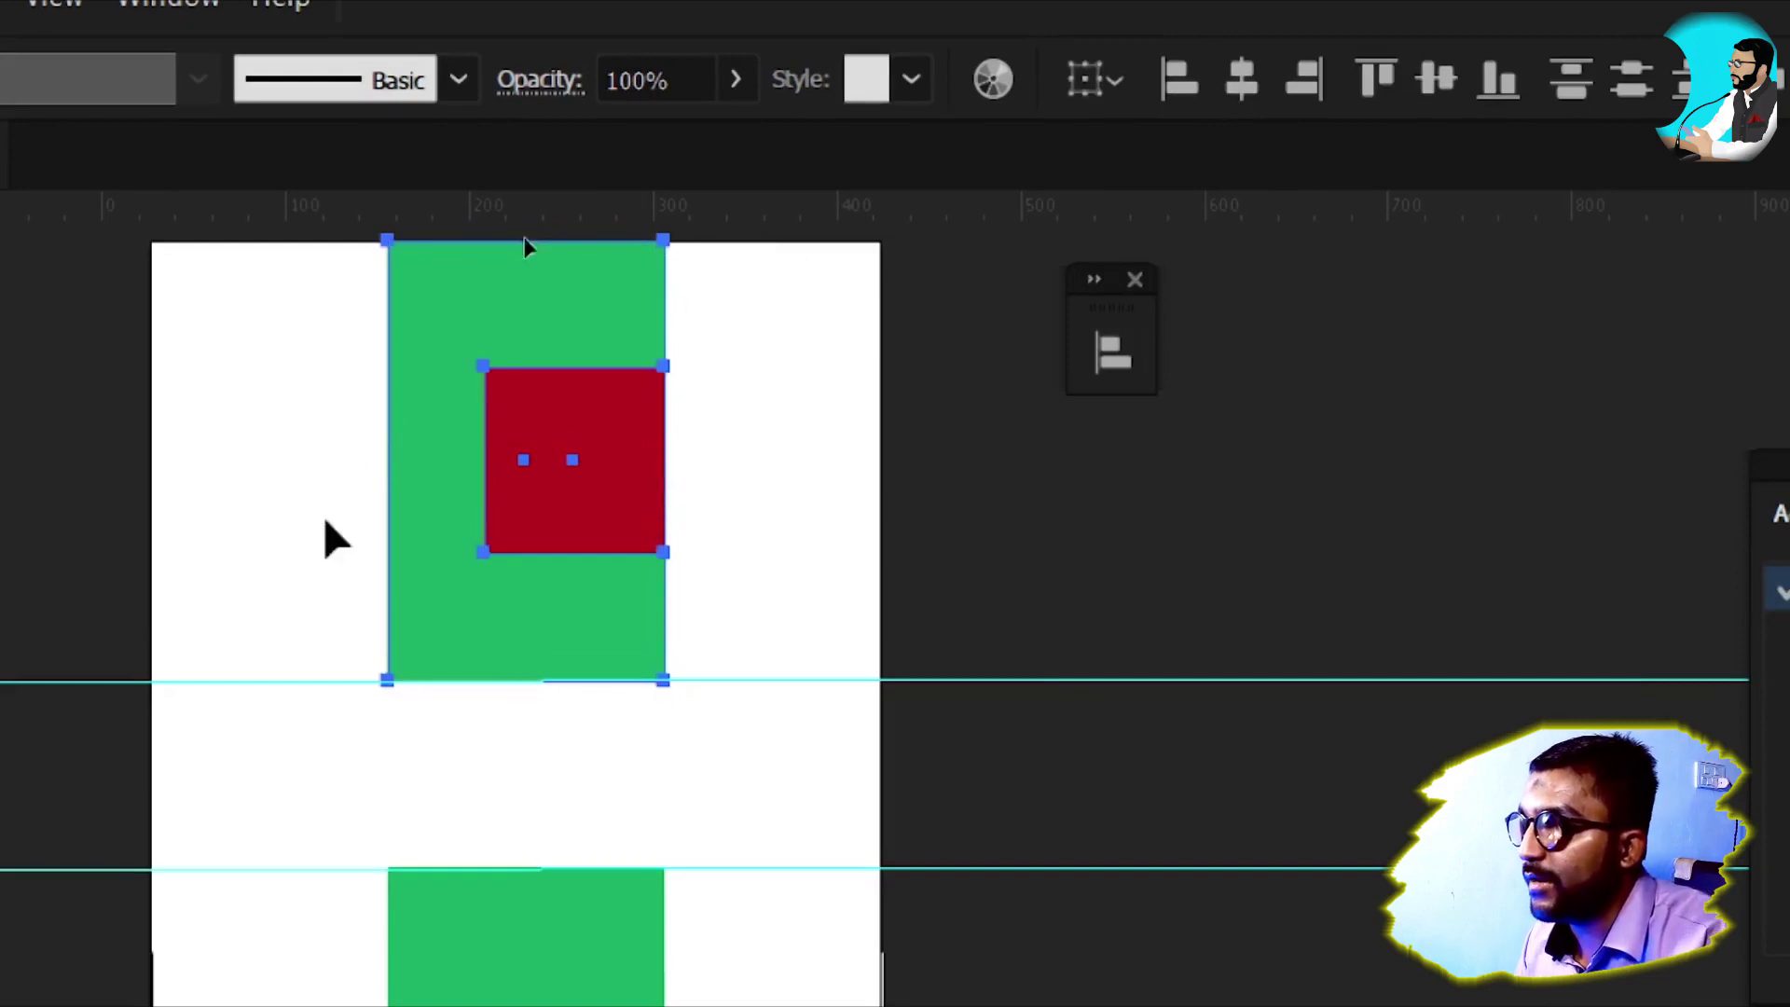
{"action": "key", "text": "v"}
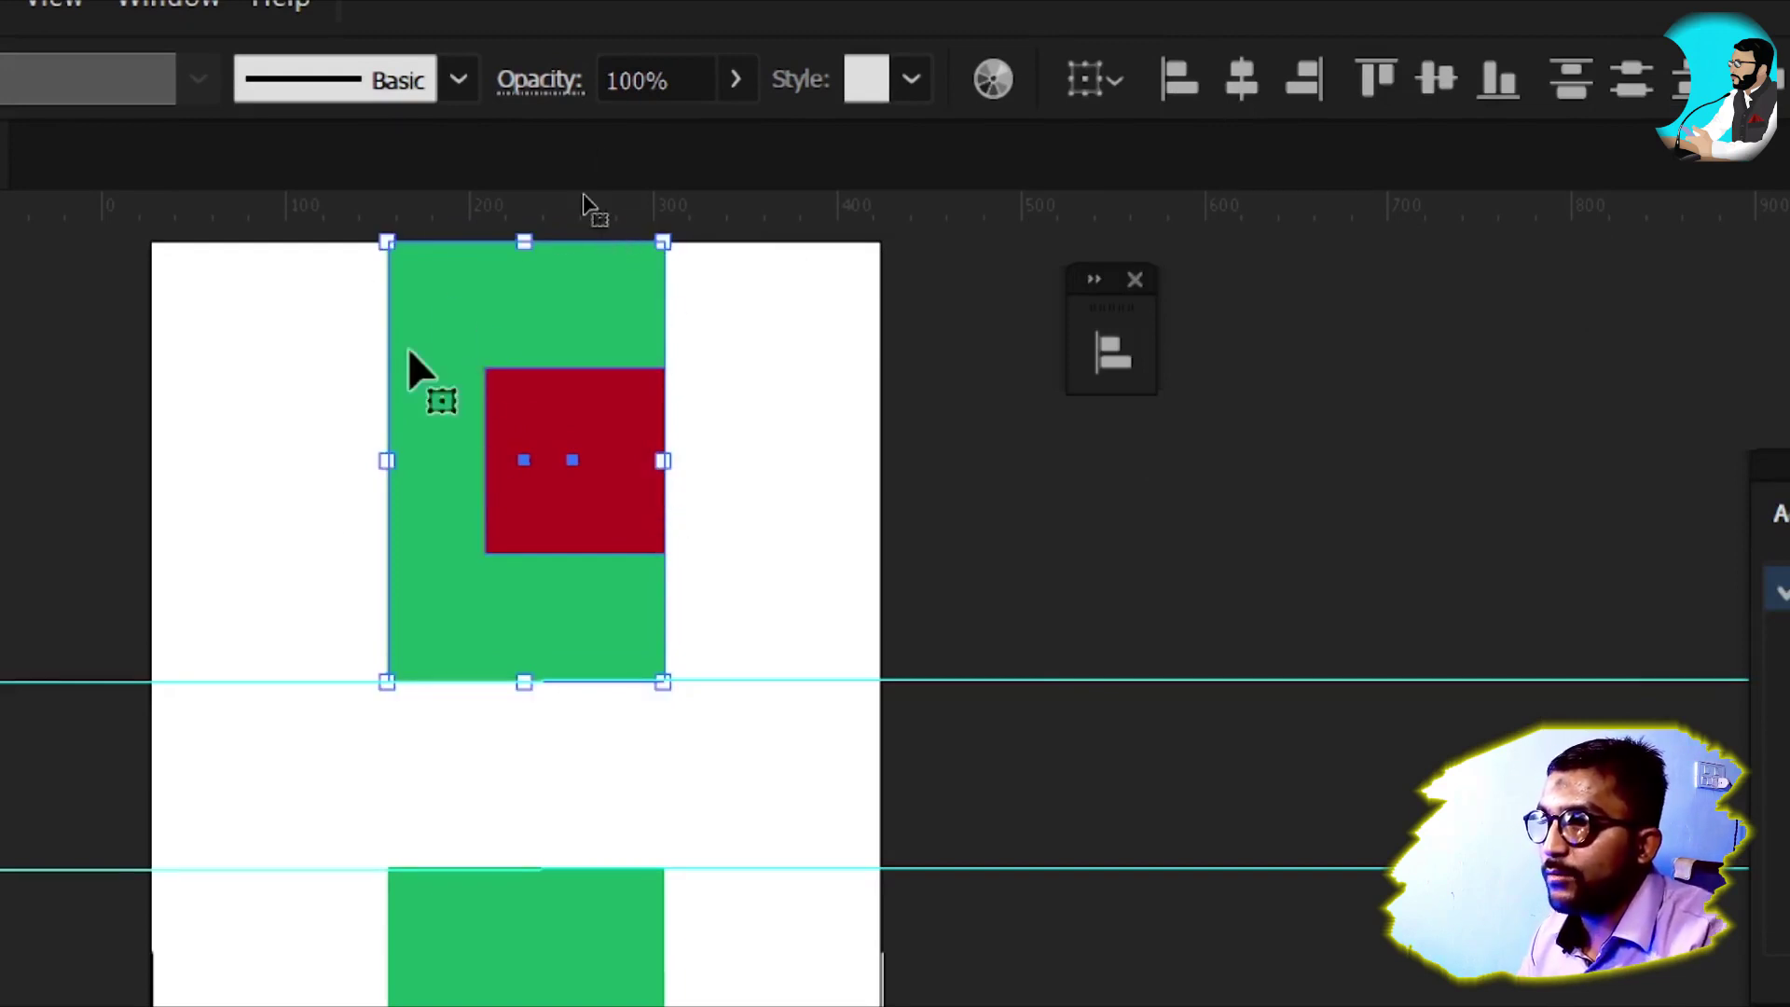
{"action": "left_click", "coordinate": [1094, 282]}
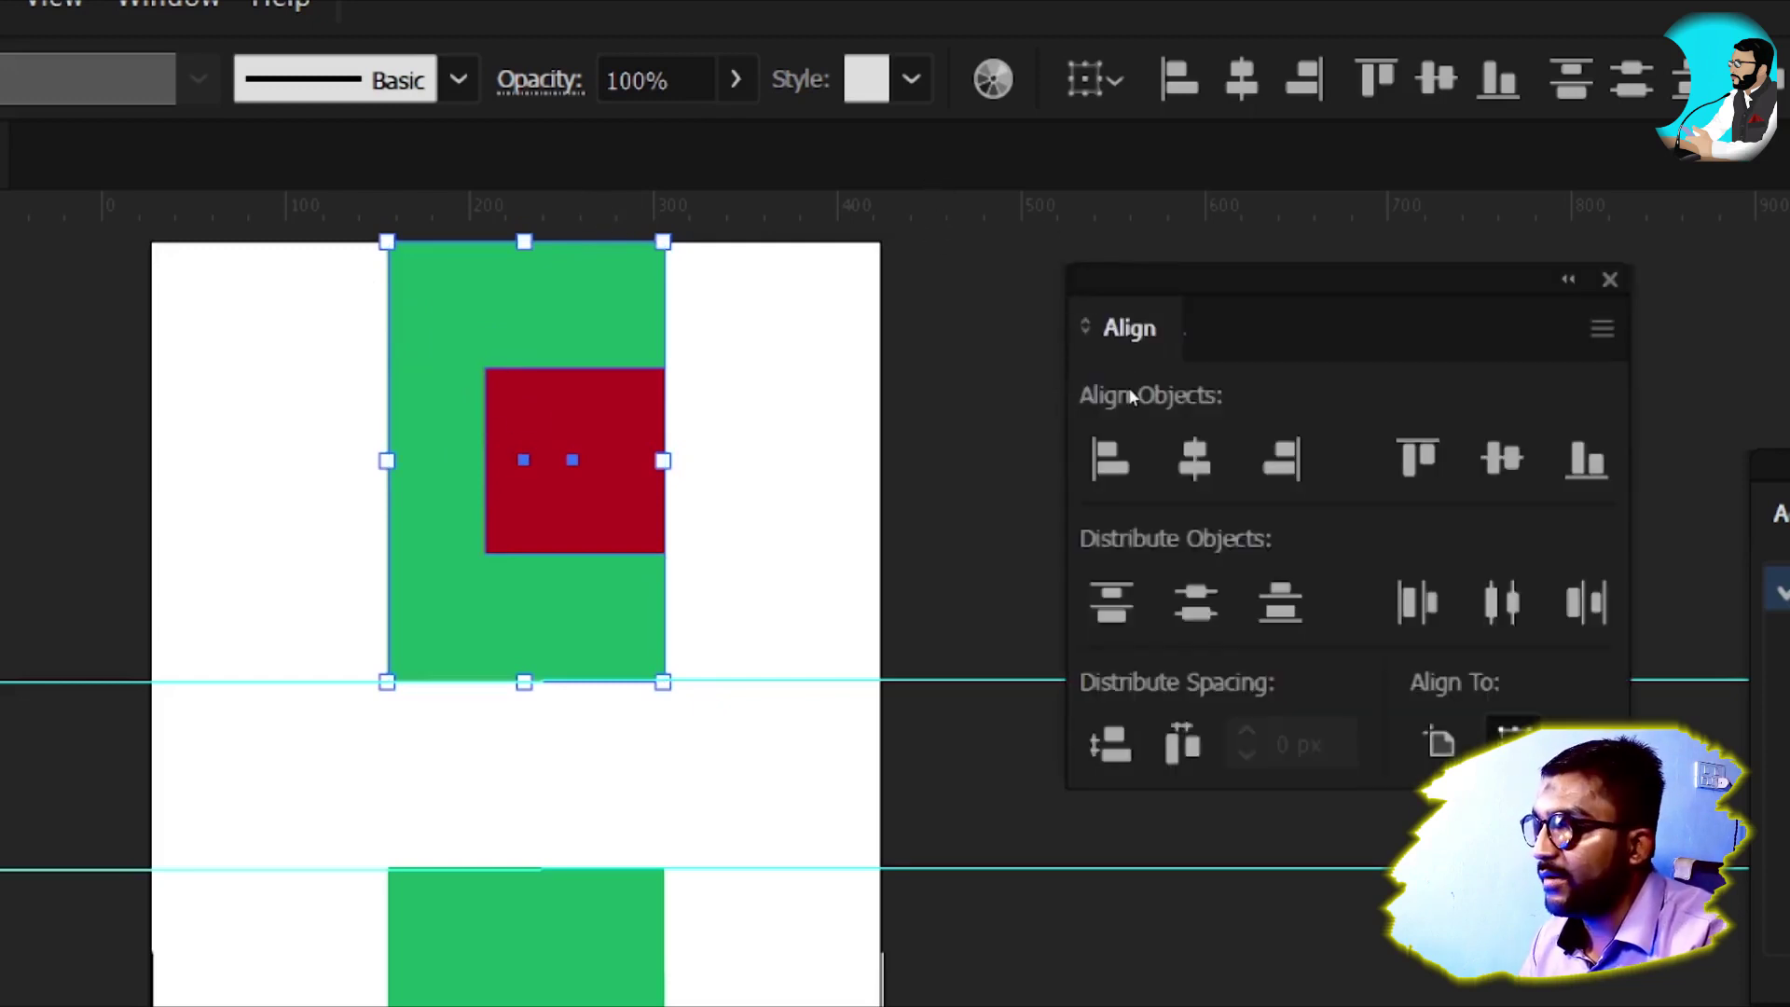
Reselect the red square and upper green rectangle together and make the red square the key object, and clear the selection
{"action": "left_click", "coordinate": [260, 366]}
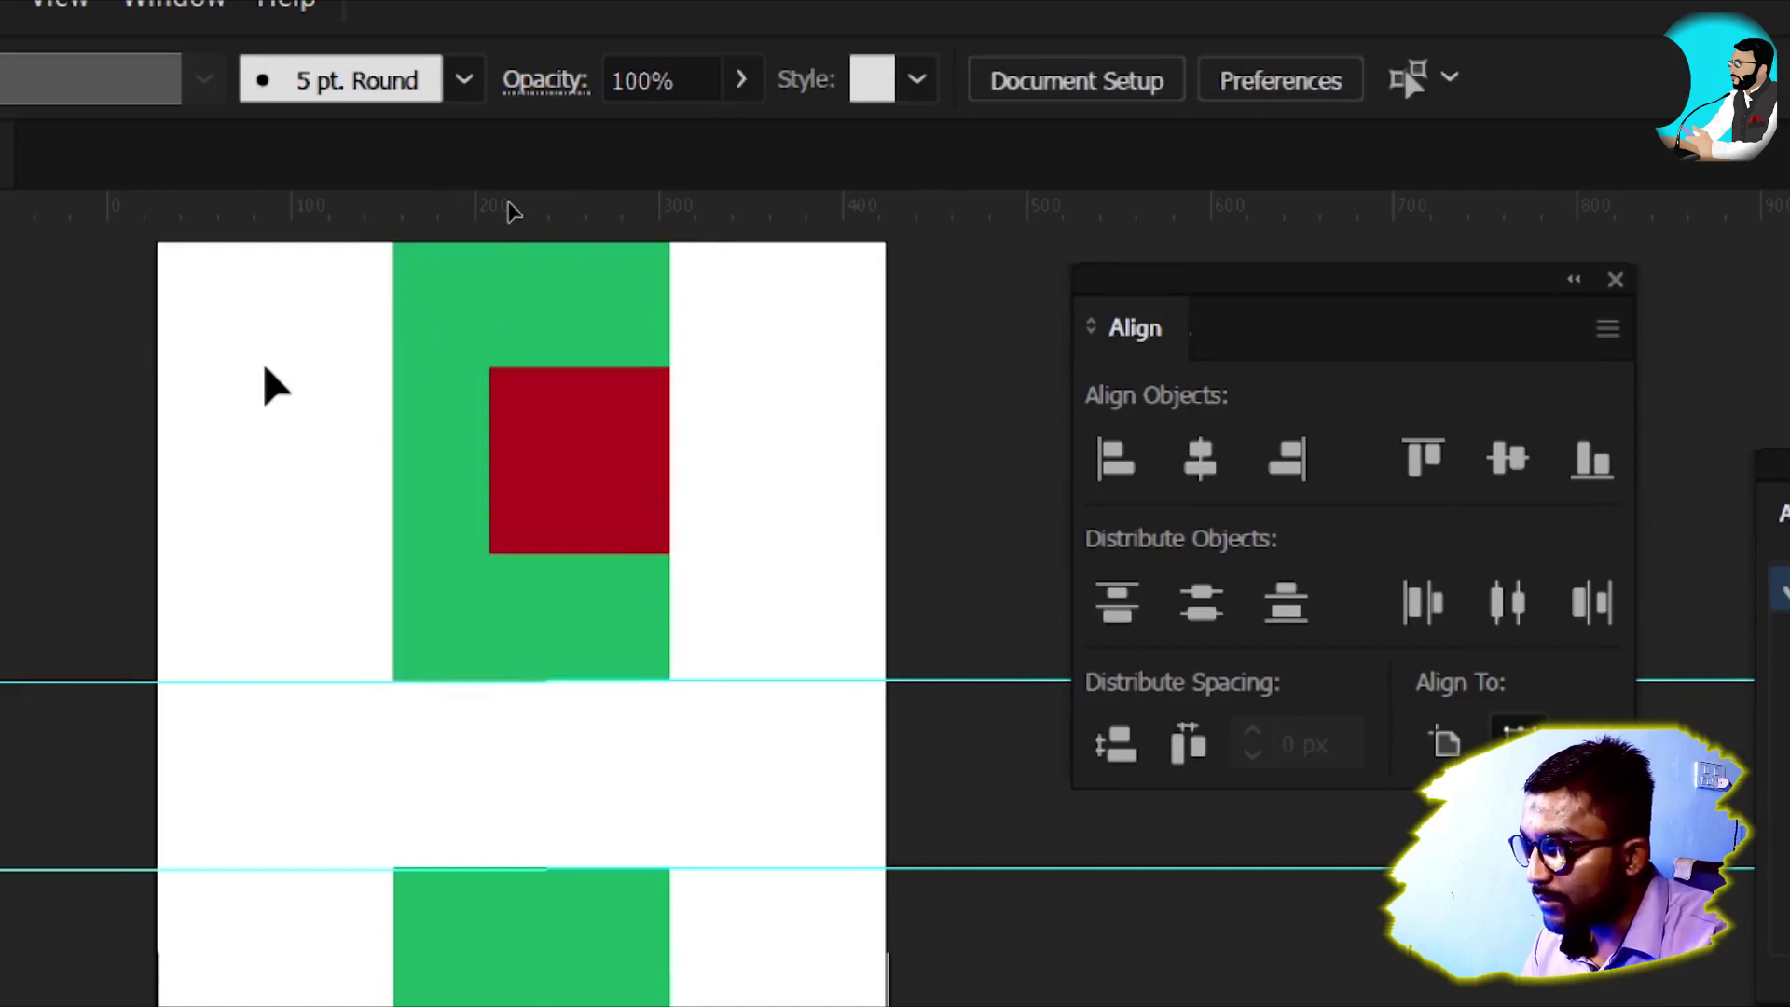
{"action": "left_click_drag", "start_coordinate": [260, 366], "coordinate": [770, 582]}
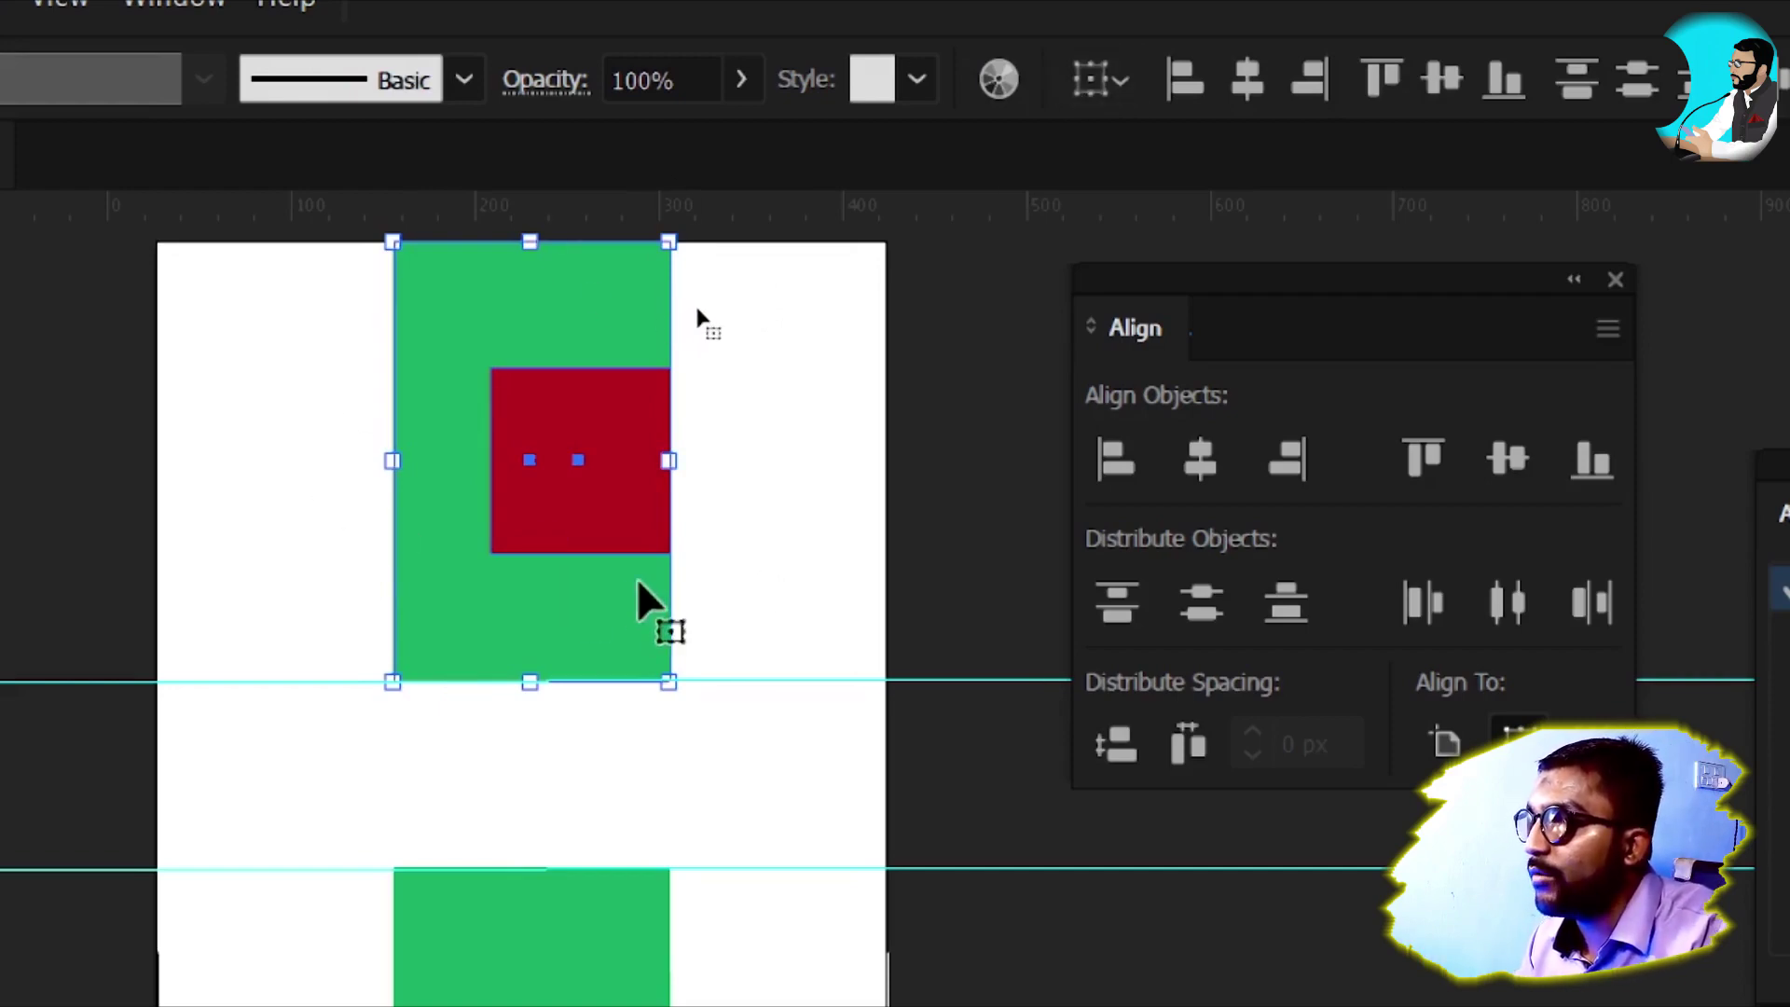
{"action": "key", "text": "alt"}
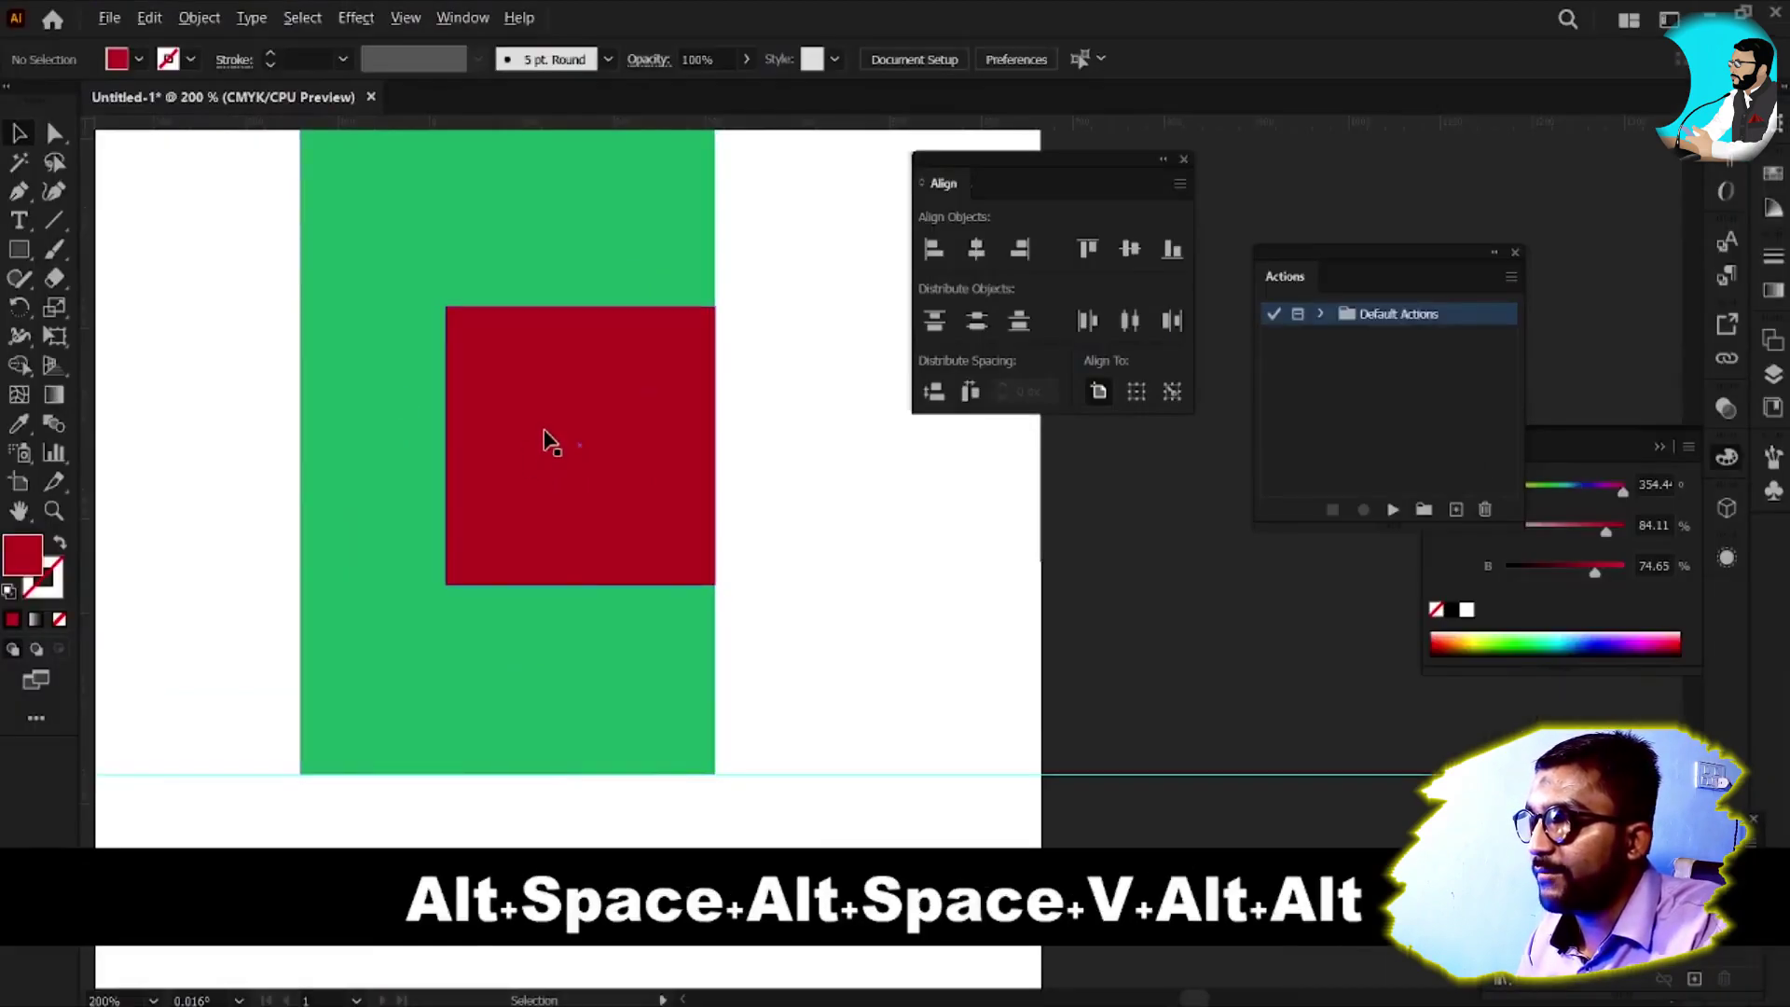
{"action": "scroll", "coordinate": [546, 436], "scroll_direction": "down", "scroll_amount": 1}
{"action": "key", "text": "space"}
{"action": "left_click_drag", "start_coordinate": [517, 446], "coordinate": [555, 423]}
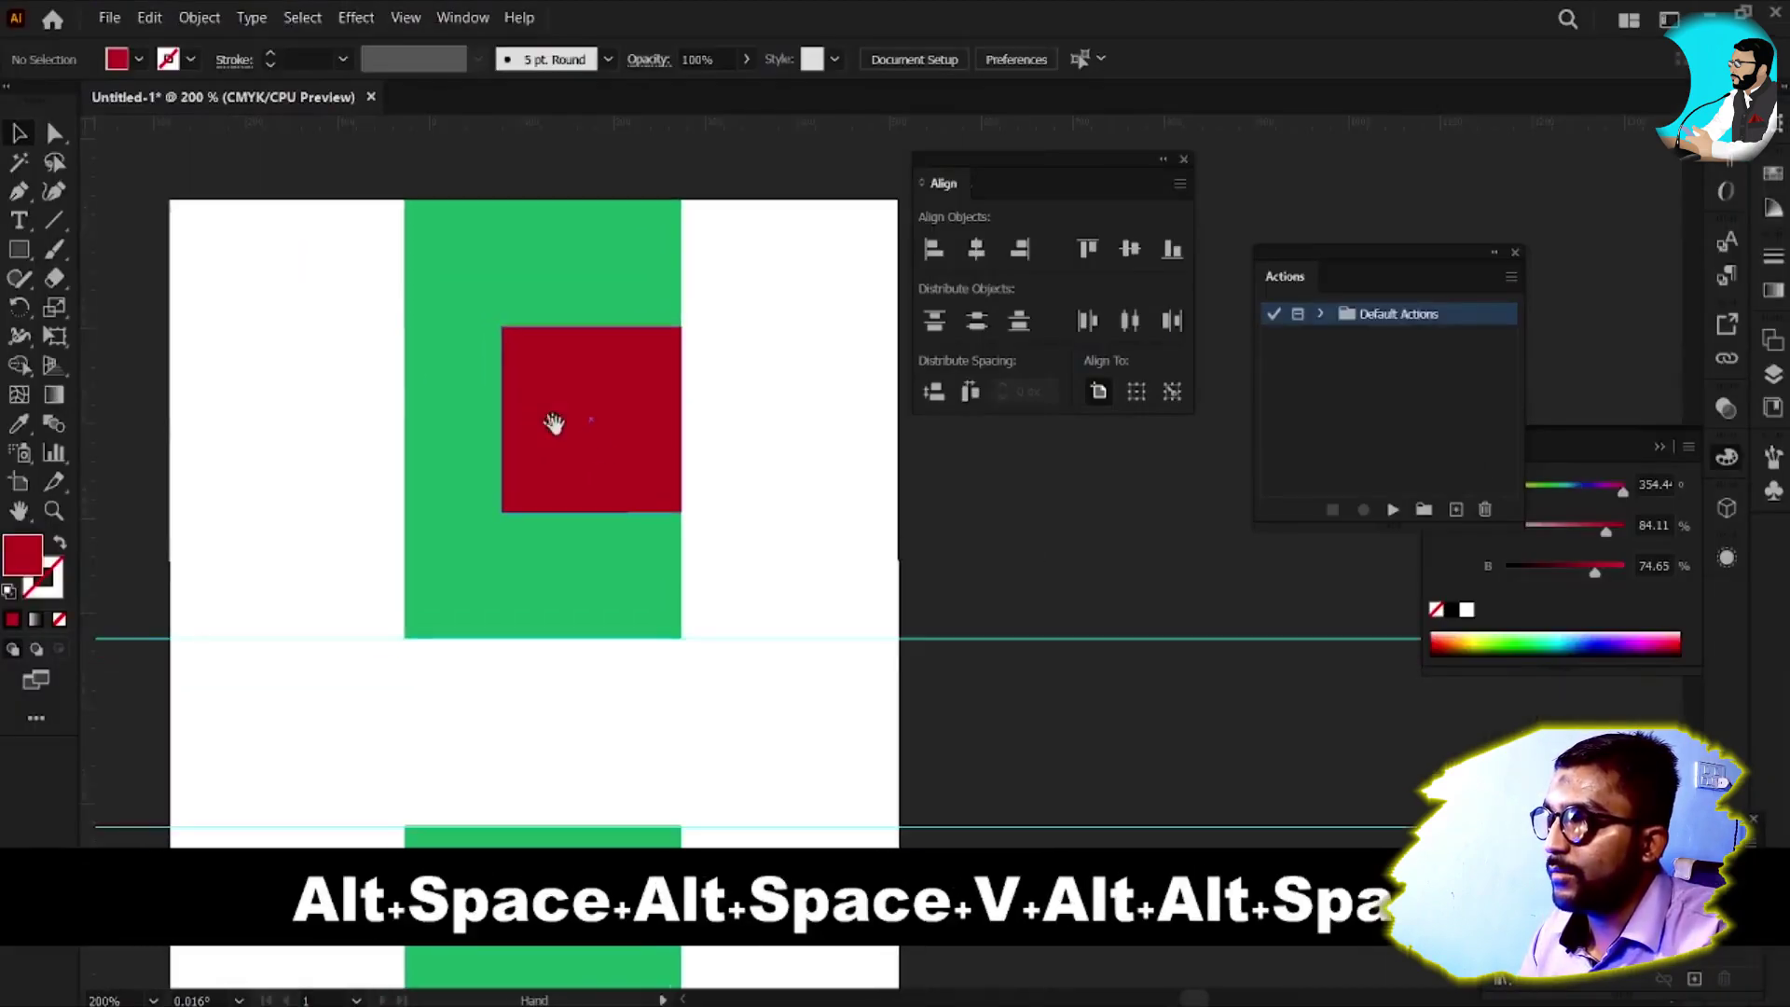
{"action": "left_click", "coordinate": [597, 446]}
{"action": "left_click", "coordinate": [567, 516], "text": "shift"}
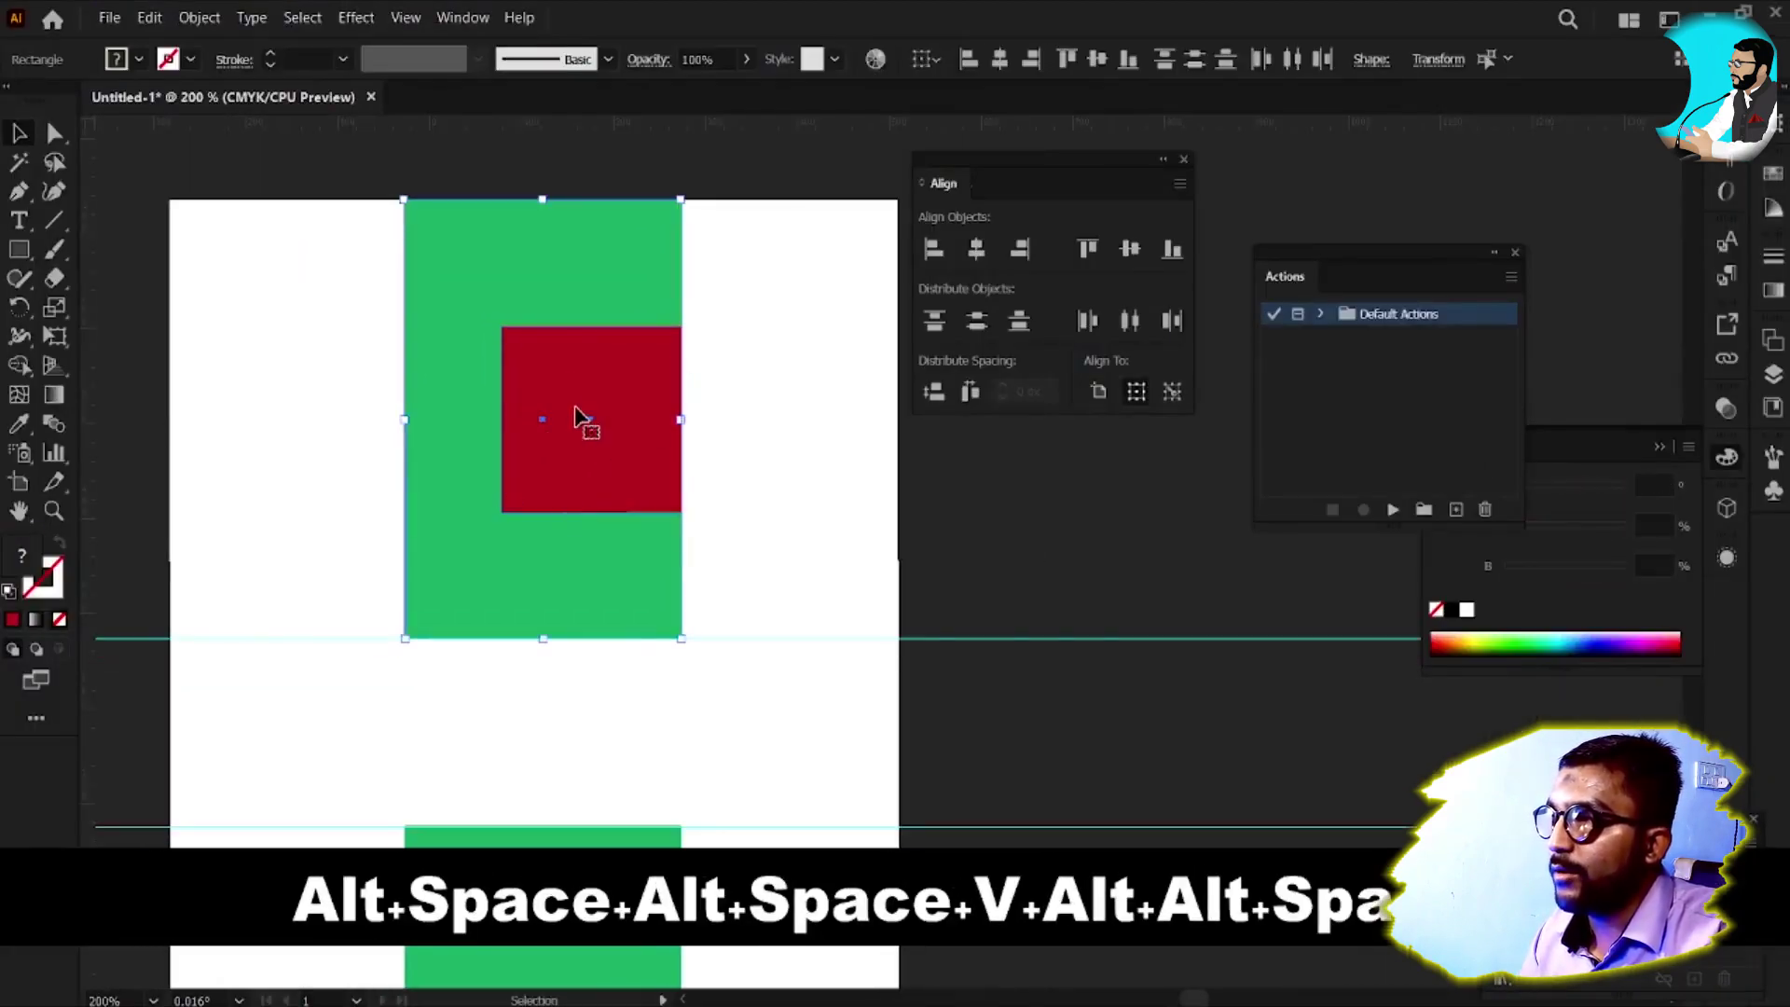
{"action": "key", "text": "alt"}
{"action": "left_click", "coordinate": [578, 373]}
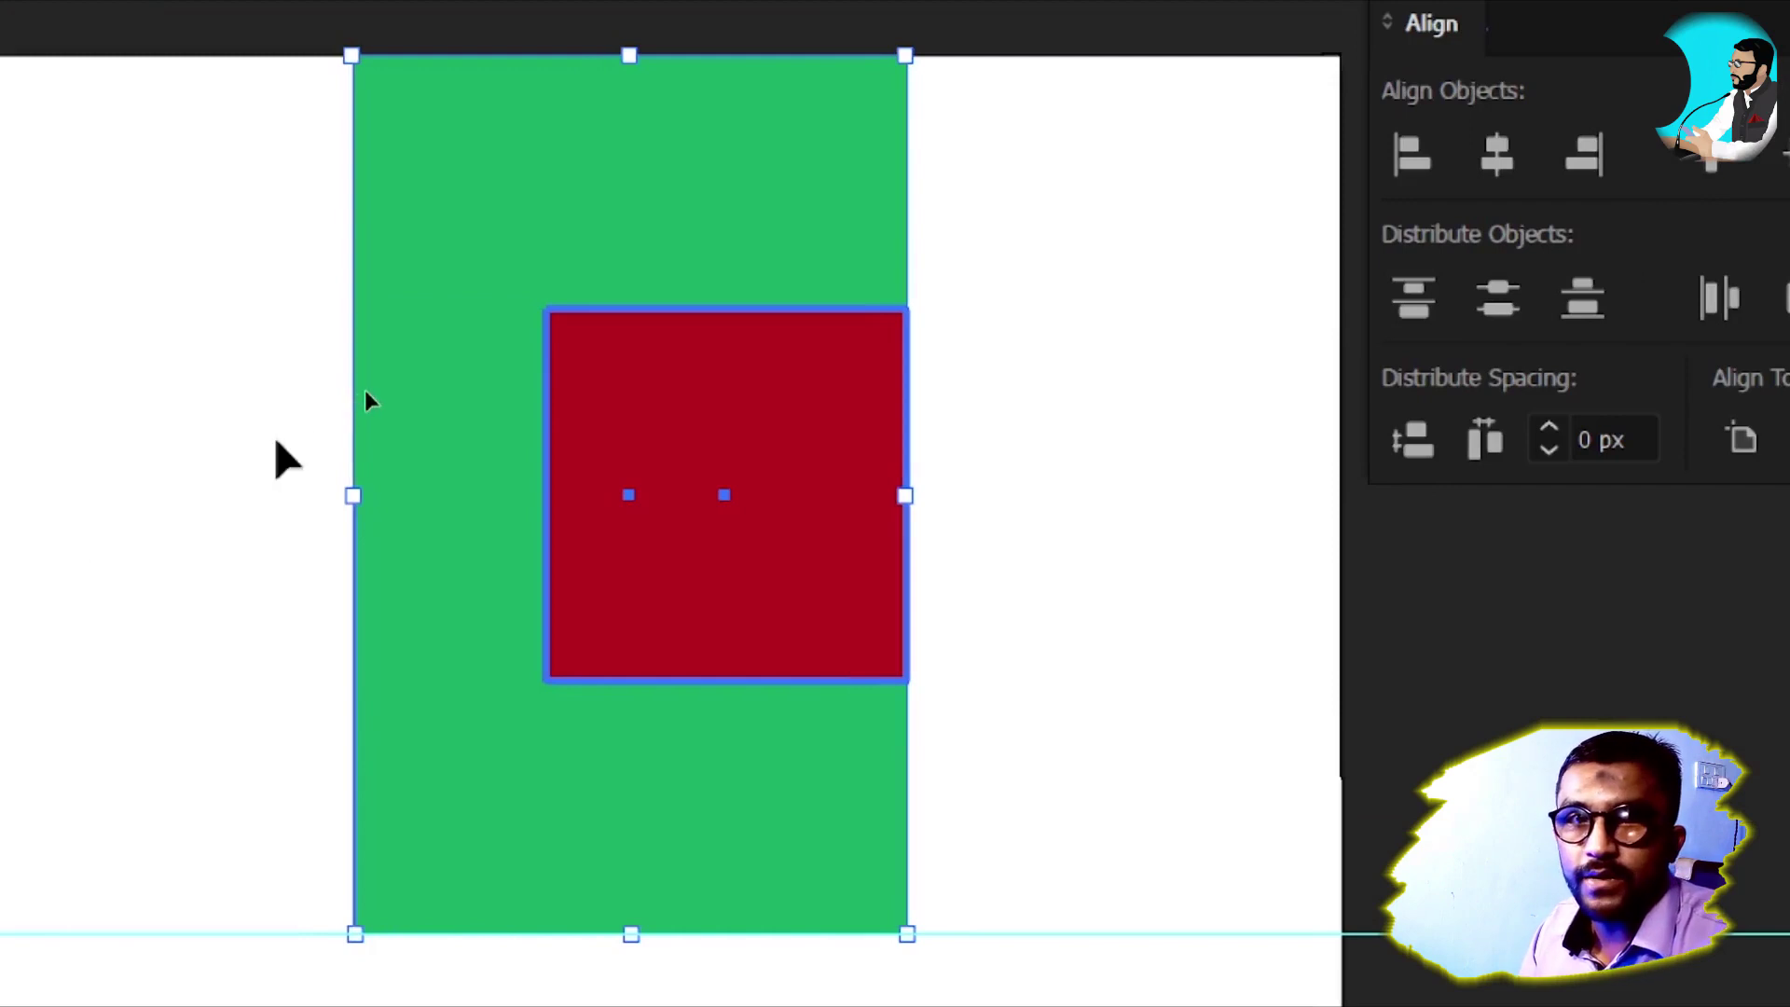
{"action": "left_click", "coordinate": [332, 350]}
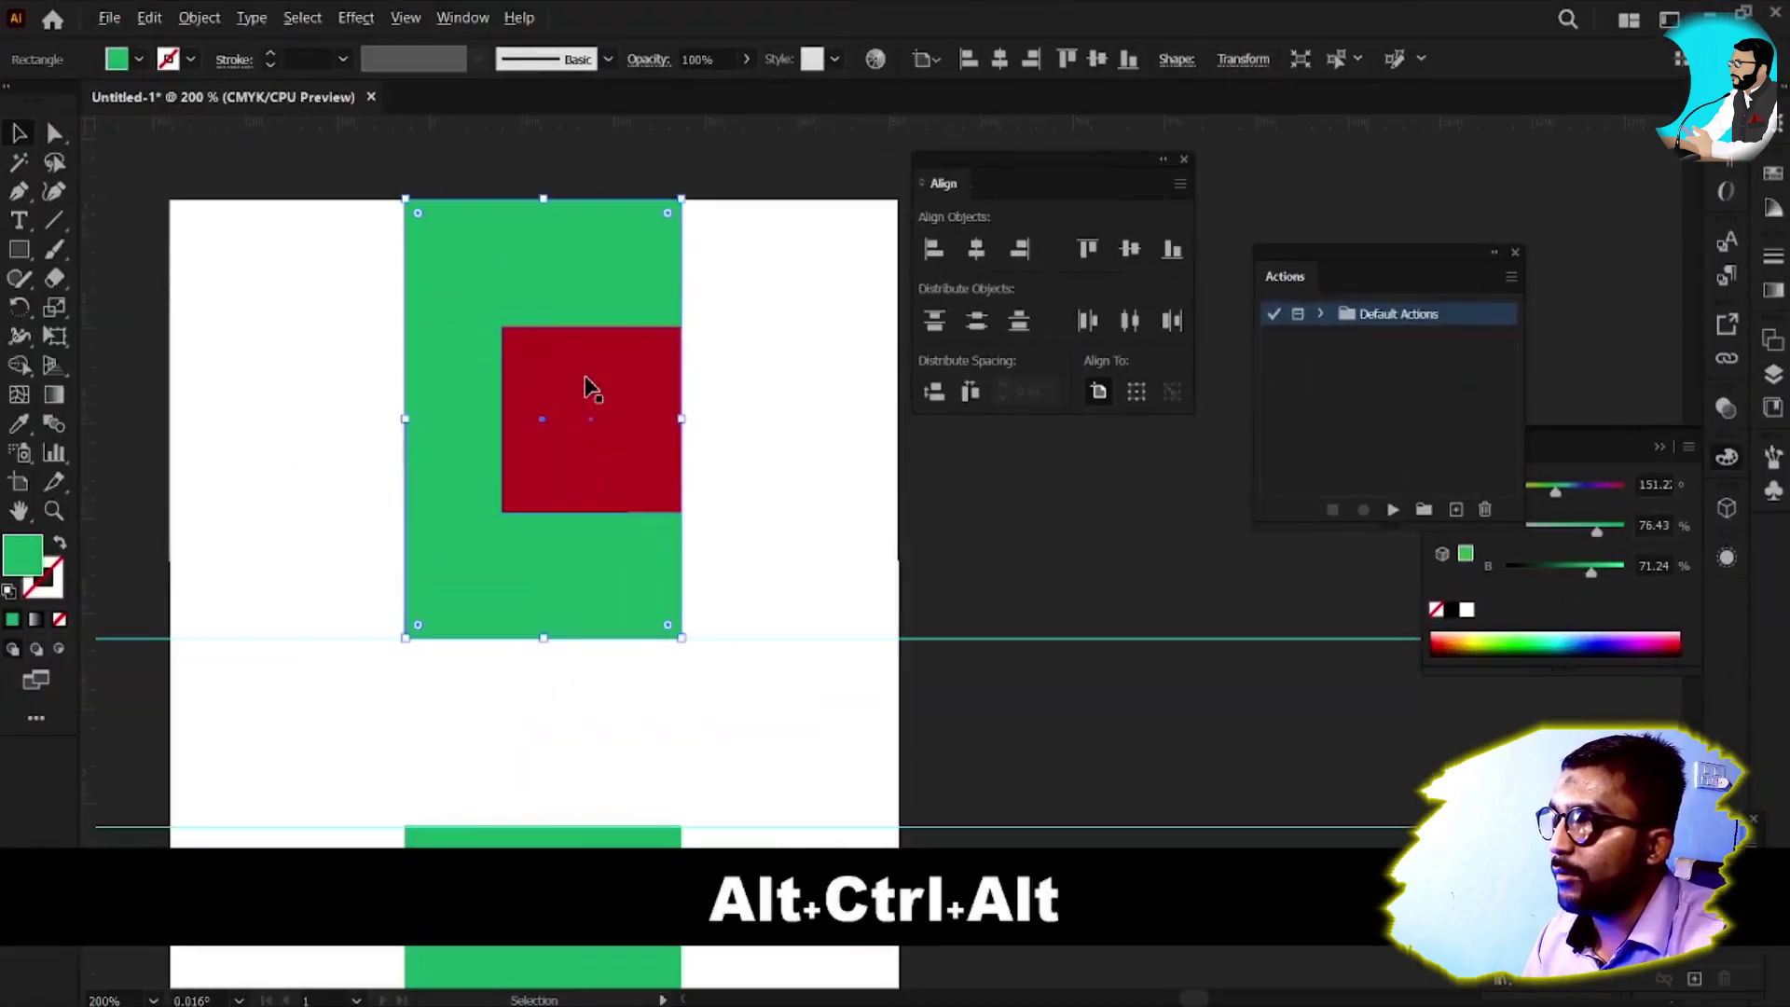
Make the red square the key object again and align the upper green rectangle to it by center, right, bottom and top edges
{"action": "left_click", "coordinate": [590, 387]}
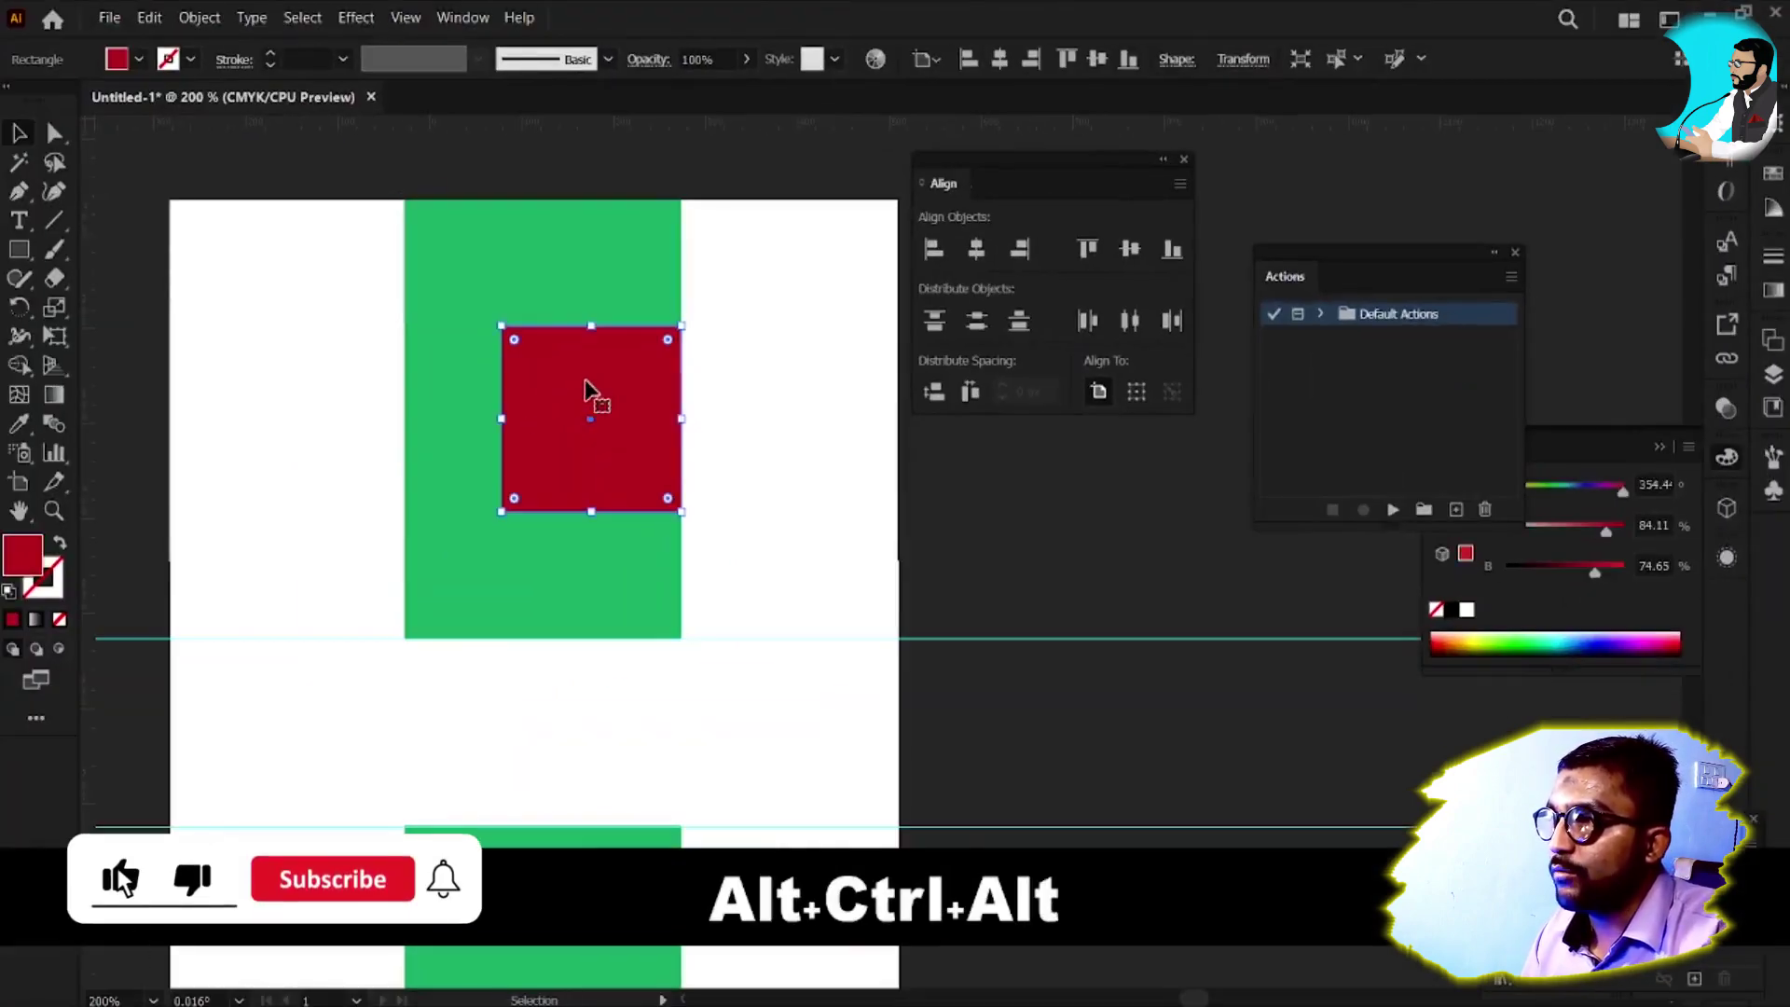
{"action": "left_click_drag", "start_coordinate": [361, 343], "coordinate": [679, 469]}
{"action": "left_click", "coordinate": [562, 379]}
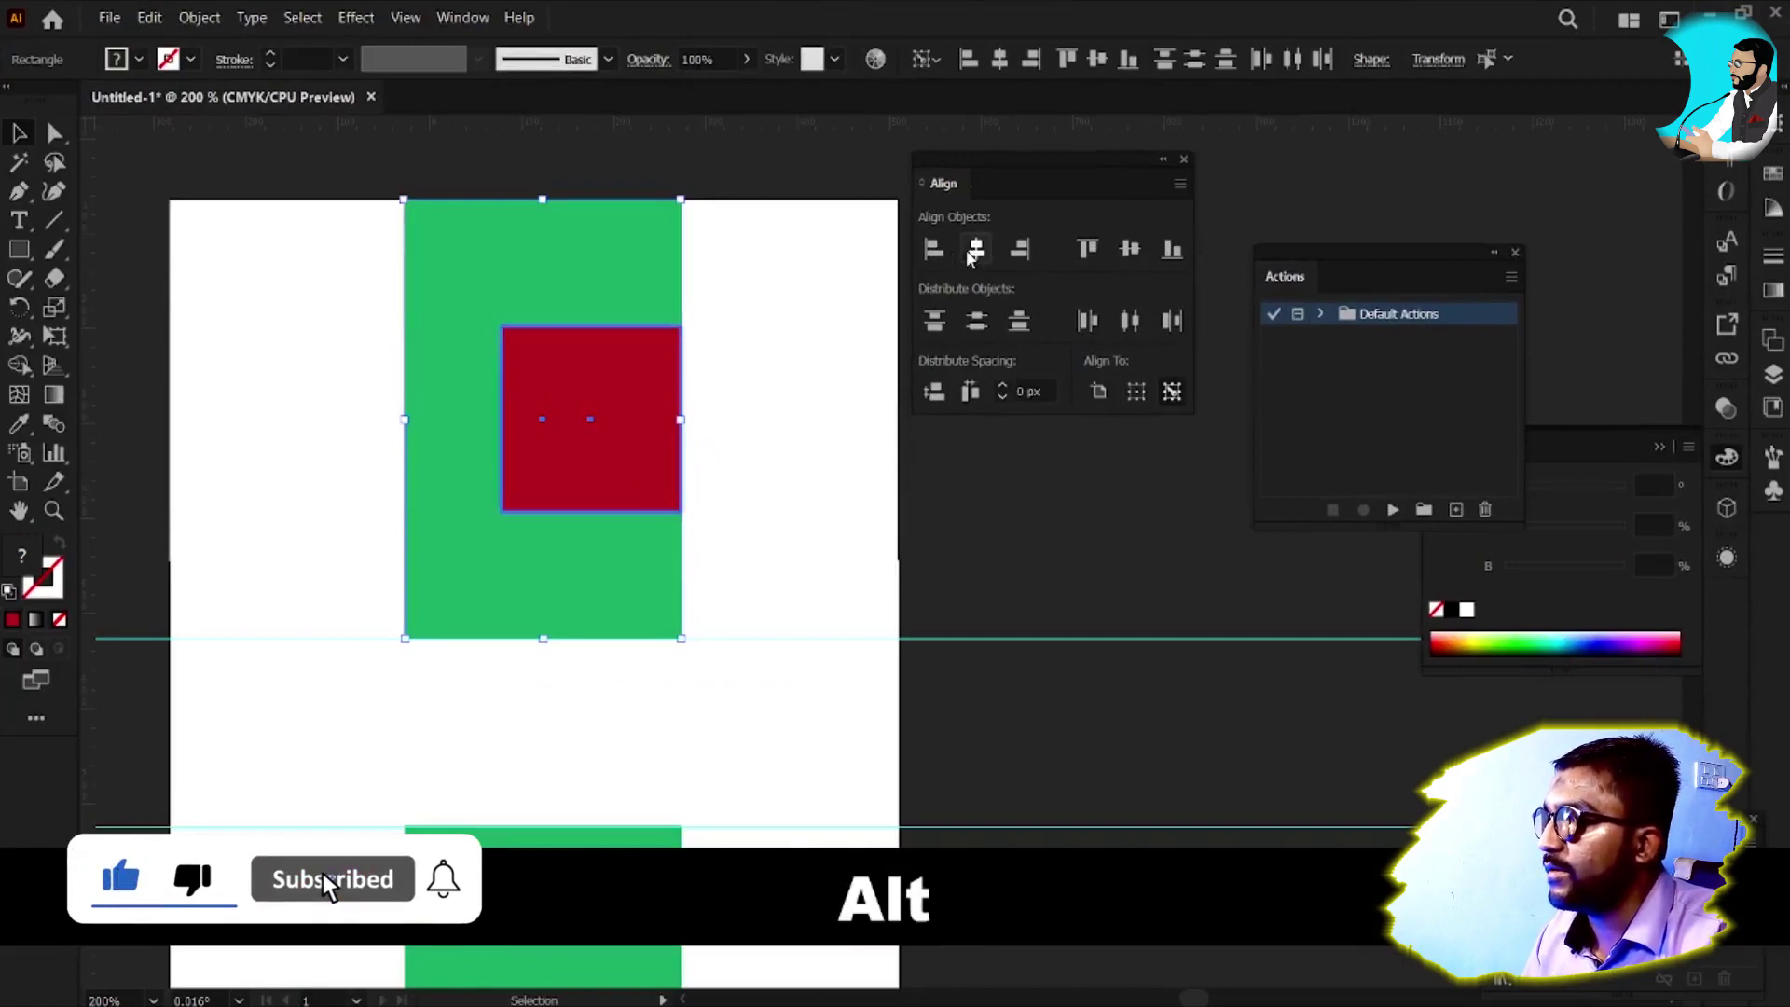
{"action": "left_click", "coordinate": [977, 251]}
{"action": "left_click", "coordinate": [1022, 254]}
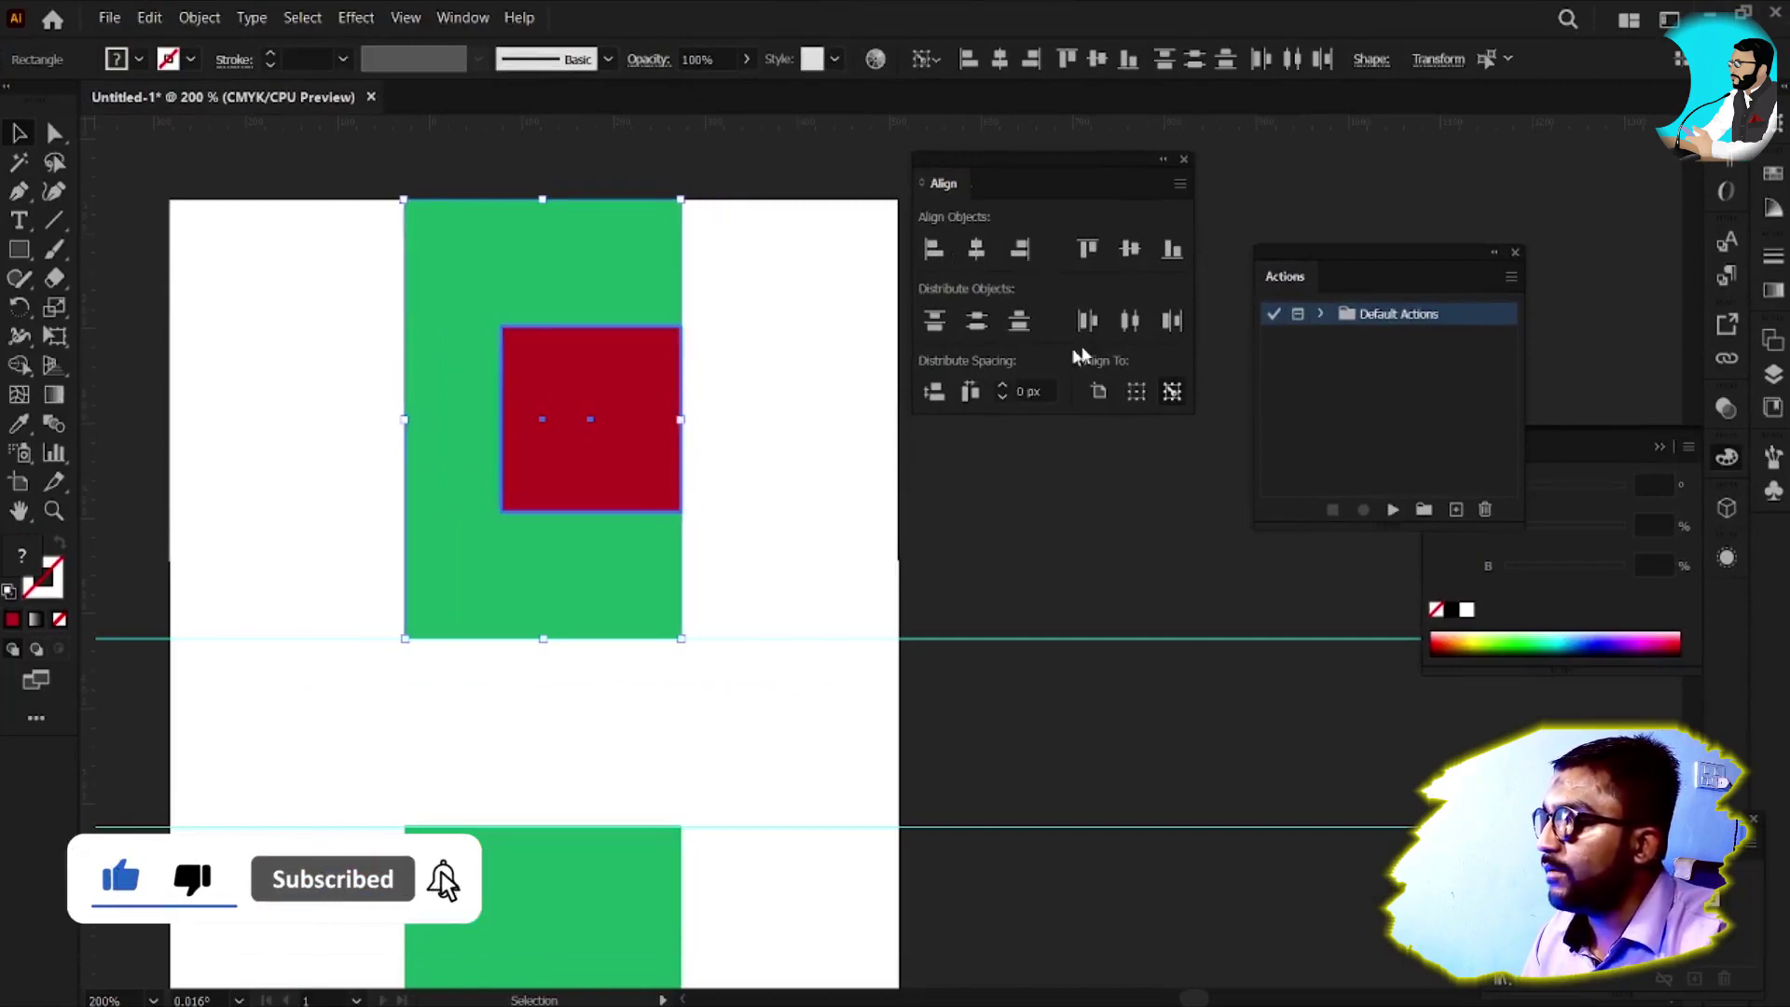
{"action": "left_click", "coordinate": [1172, 250]}
{"action": "left_click", "coordinate": [1089, 254]}
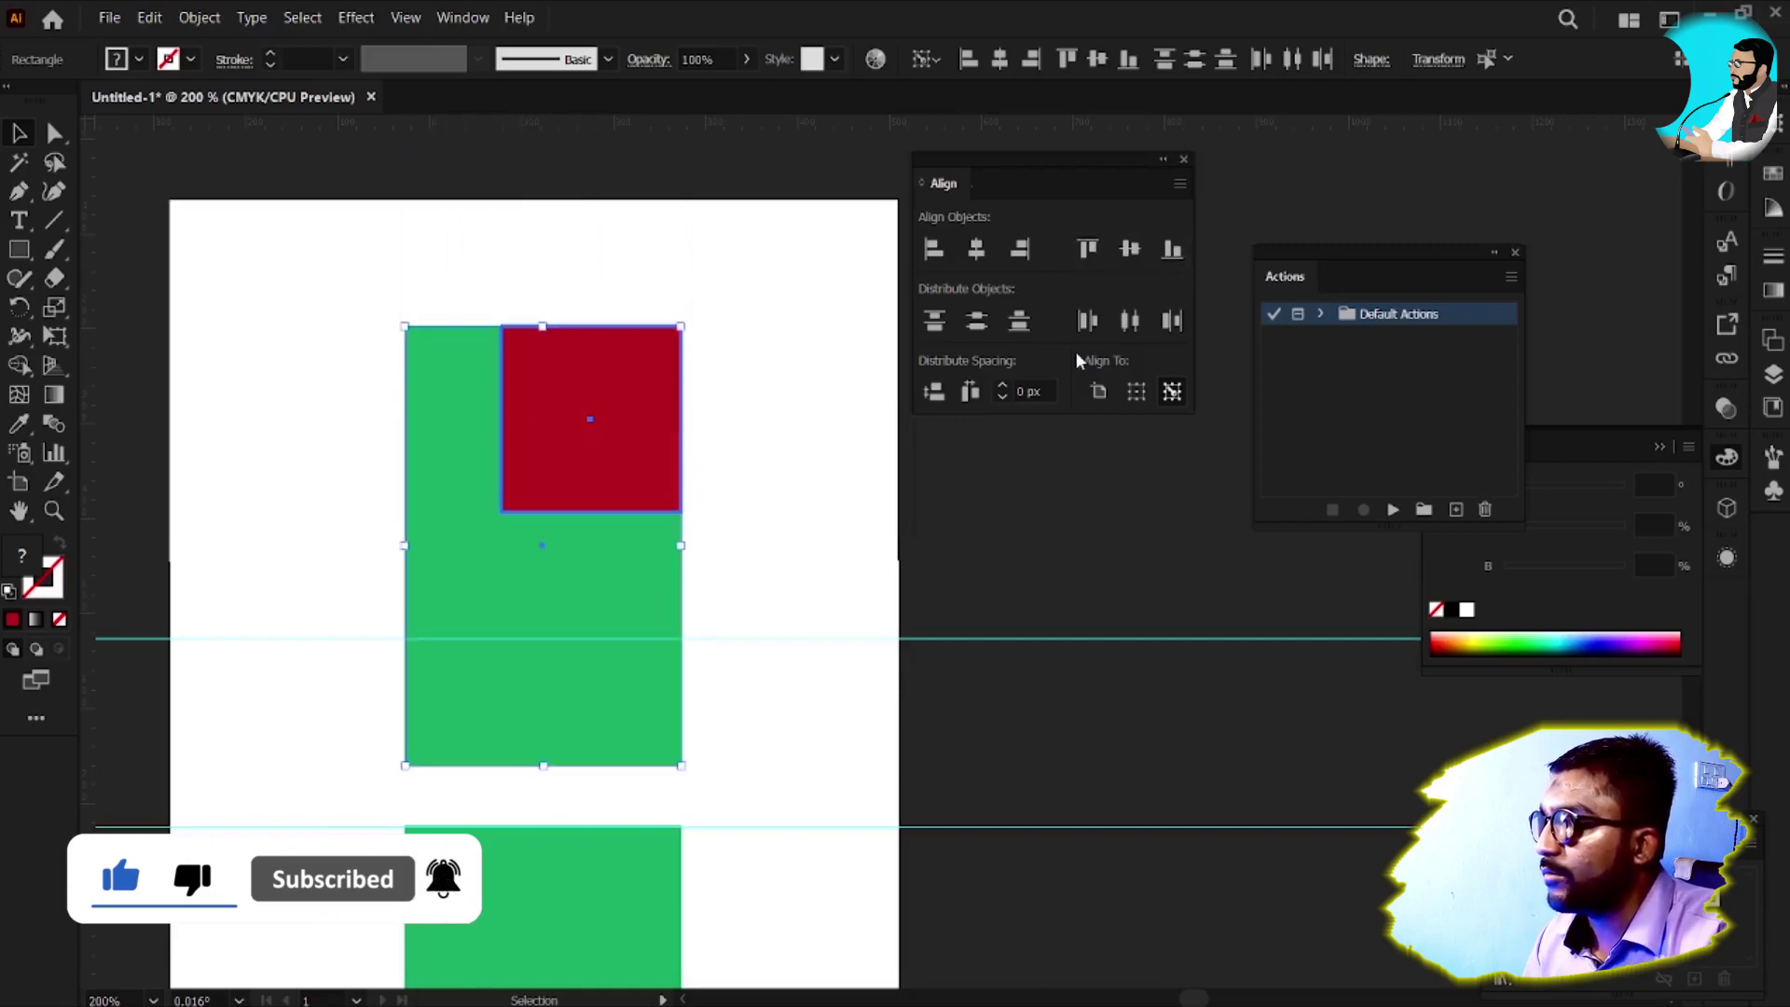
Distribute the green rectangle relative to the red key object by its vertical and horizontal edges and centers
{"action": "left_click", "coordinate": [970, 326]}
{"action": "left_click", "coordinate": [936, 325]}
{"action": "left_click", "coordinate": [979, 323]}
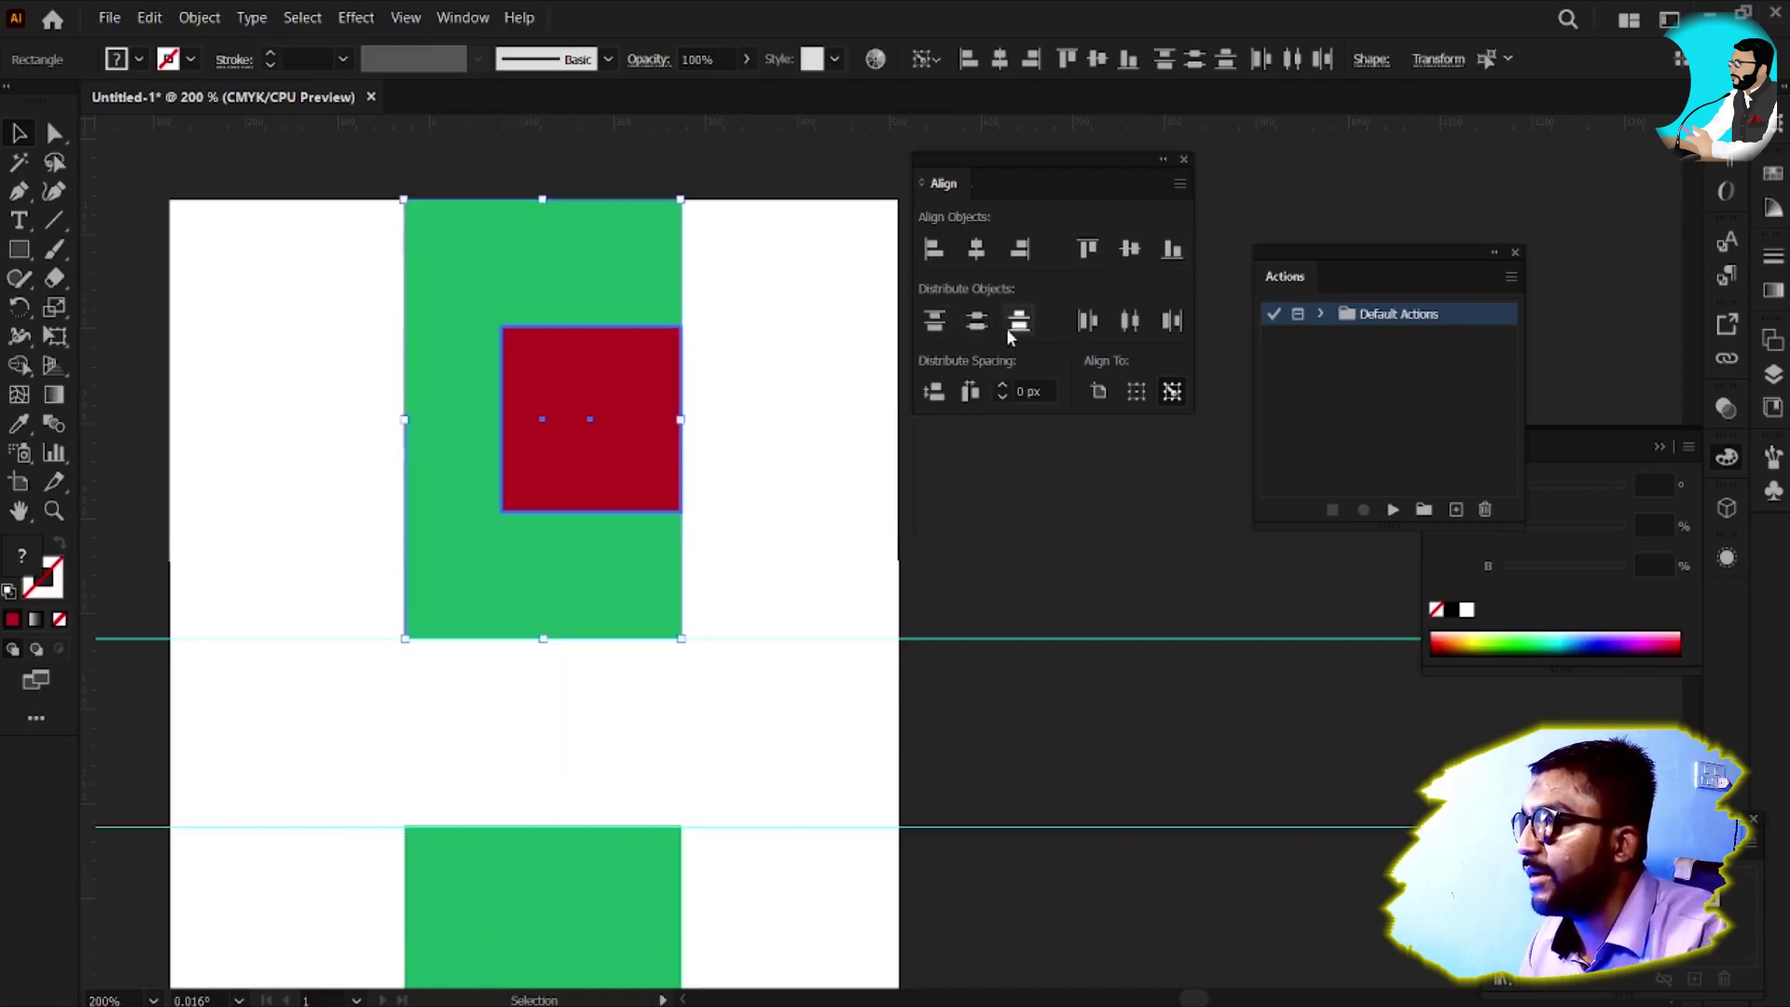
{"action": "left_click", "coordinate": [1019, 322]}
{"action": "left_click", "coordinate": [1088, 321]}
{"action": "left_click", "coordinate": [1129, 321]}
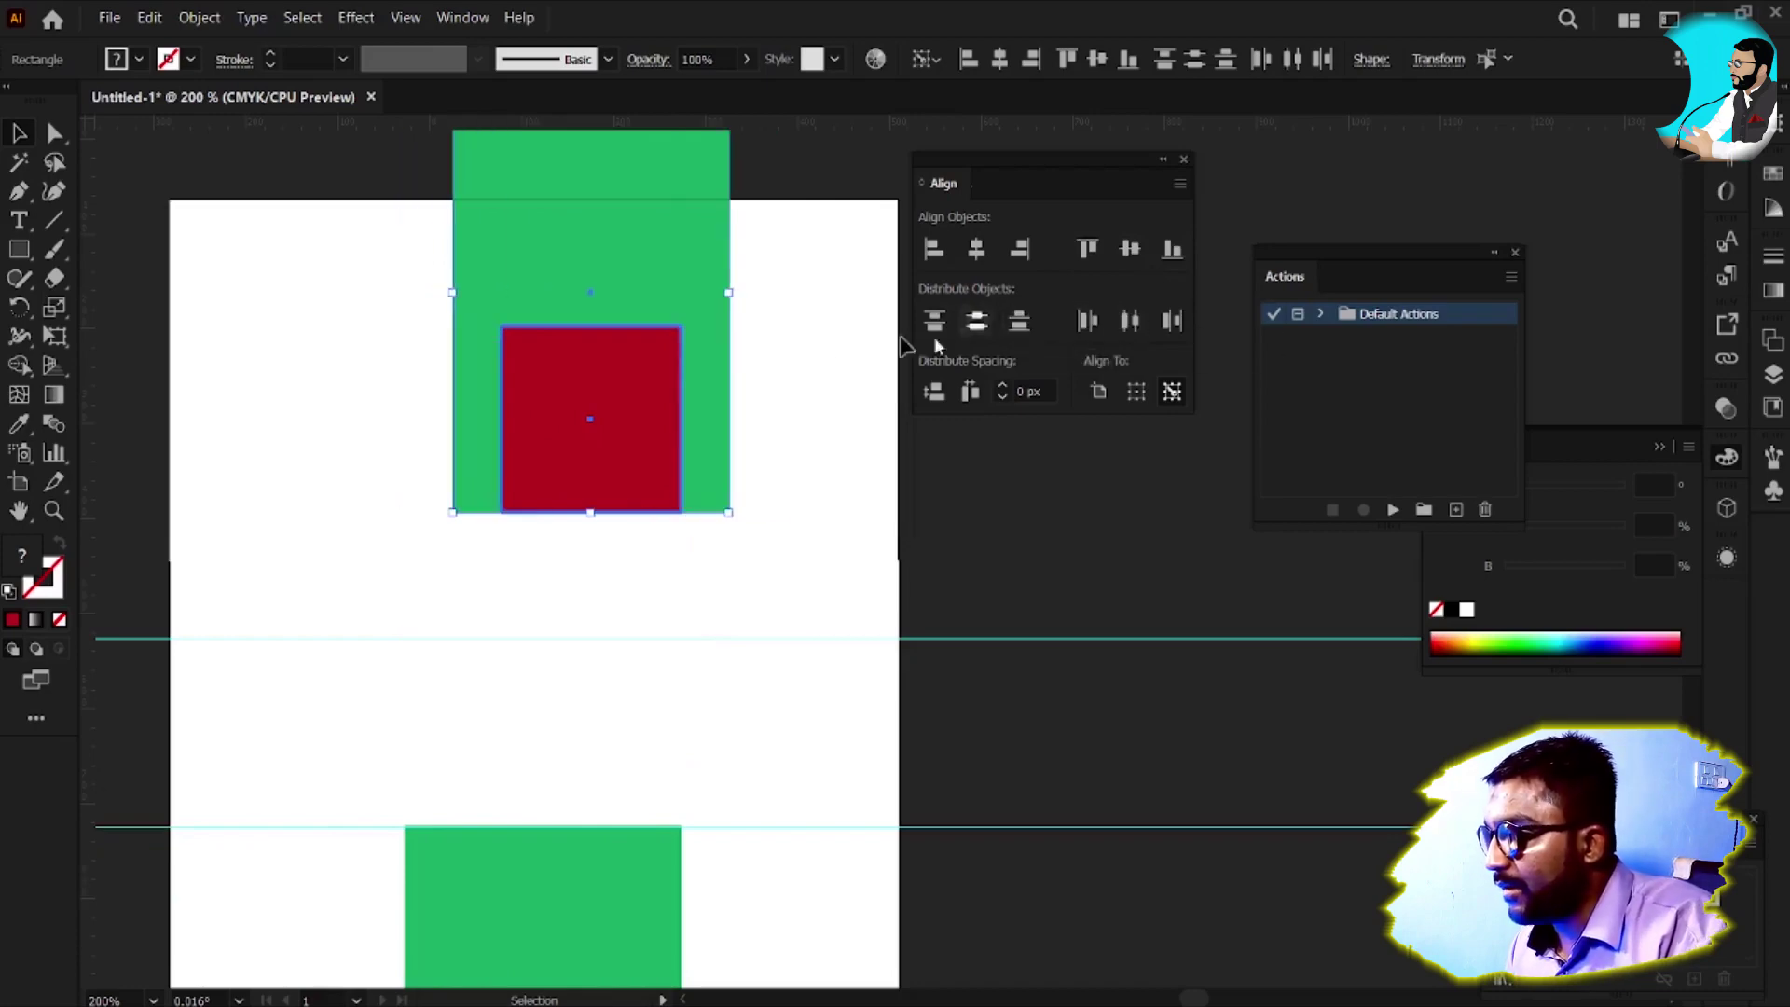
{"action": "key", "text": "v"}
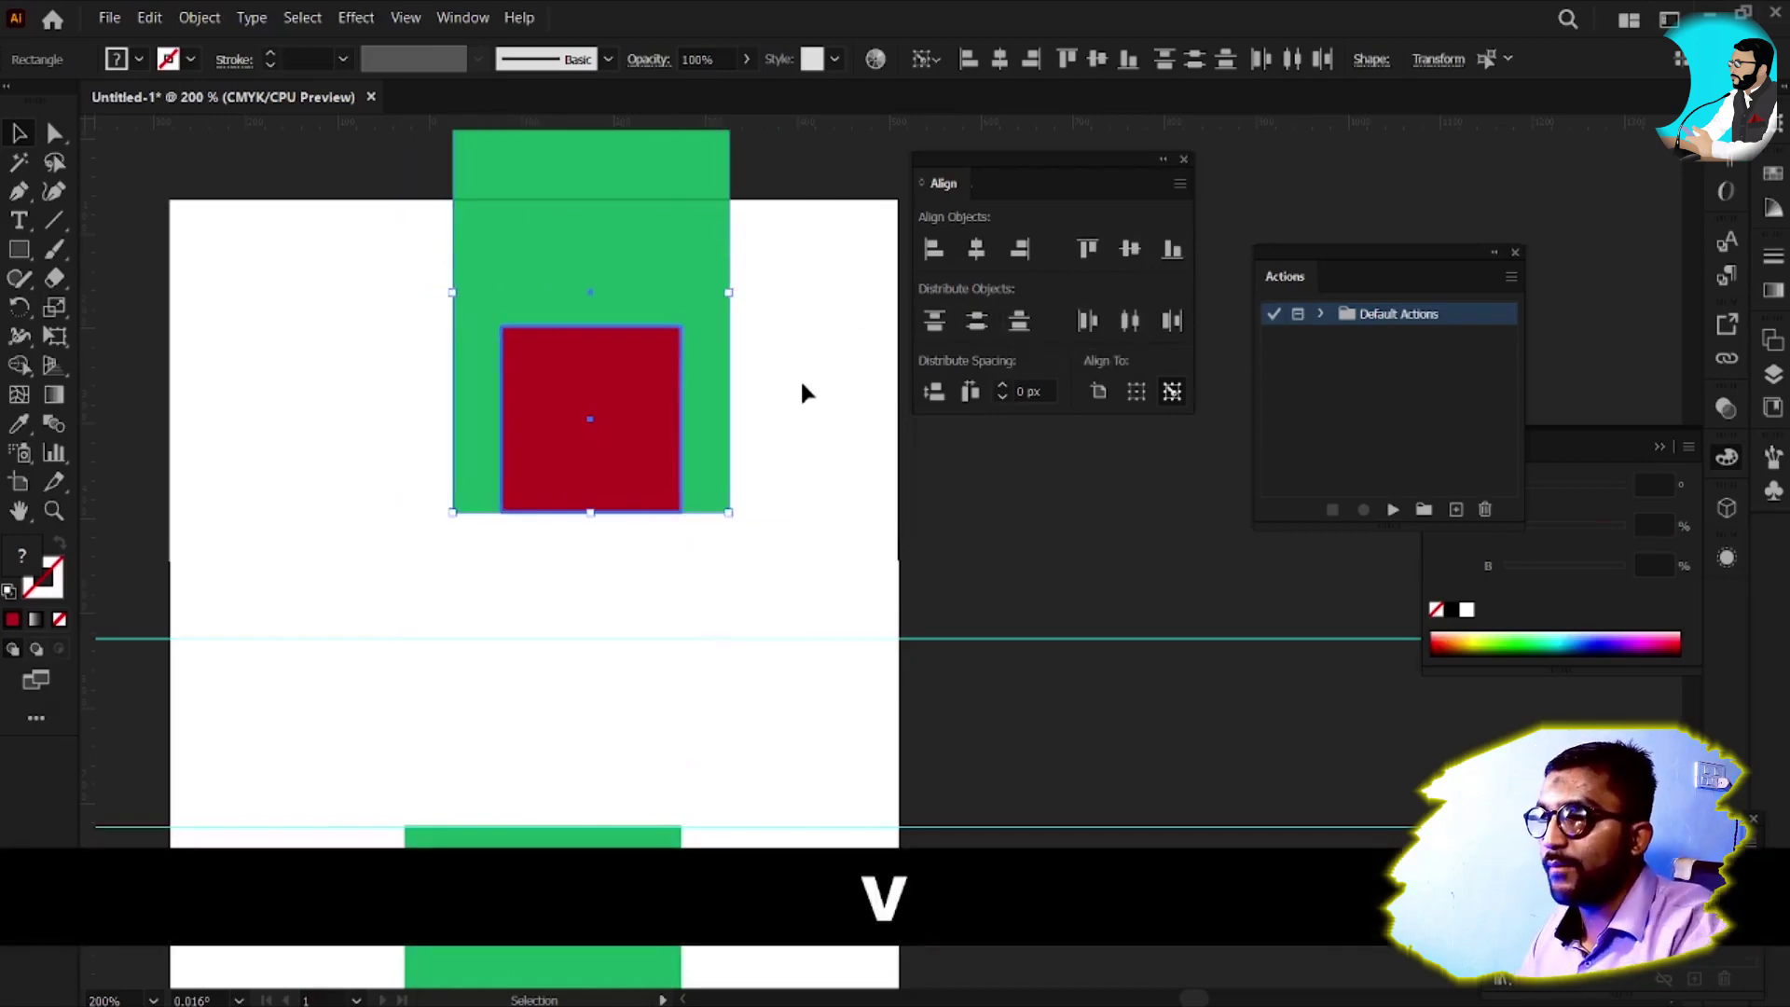
Delete the red square and both green rectangles from the artboard
{"action": "left_click_drag", "start_coordinate": [816, 381], "coordinate": [314, 593]}
{"action": "key", "text": "Delete"}
{"action": "scroll", "coordinate": [516, 495], "scroll_direction": "down", "scroll_amount": 3}
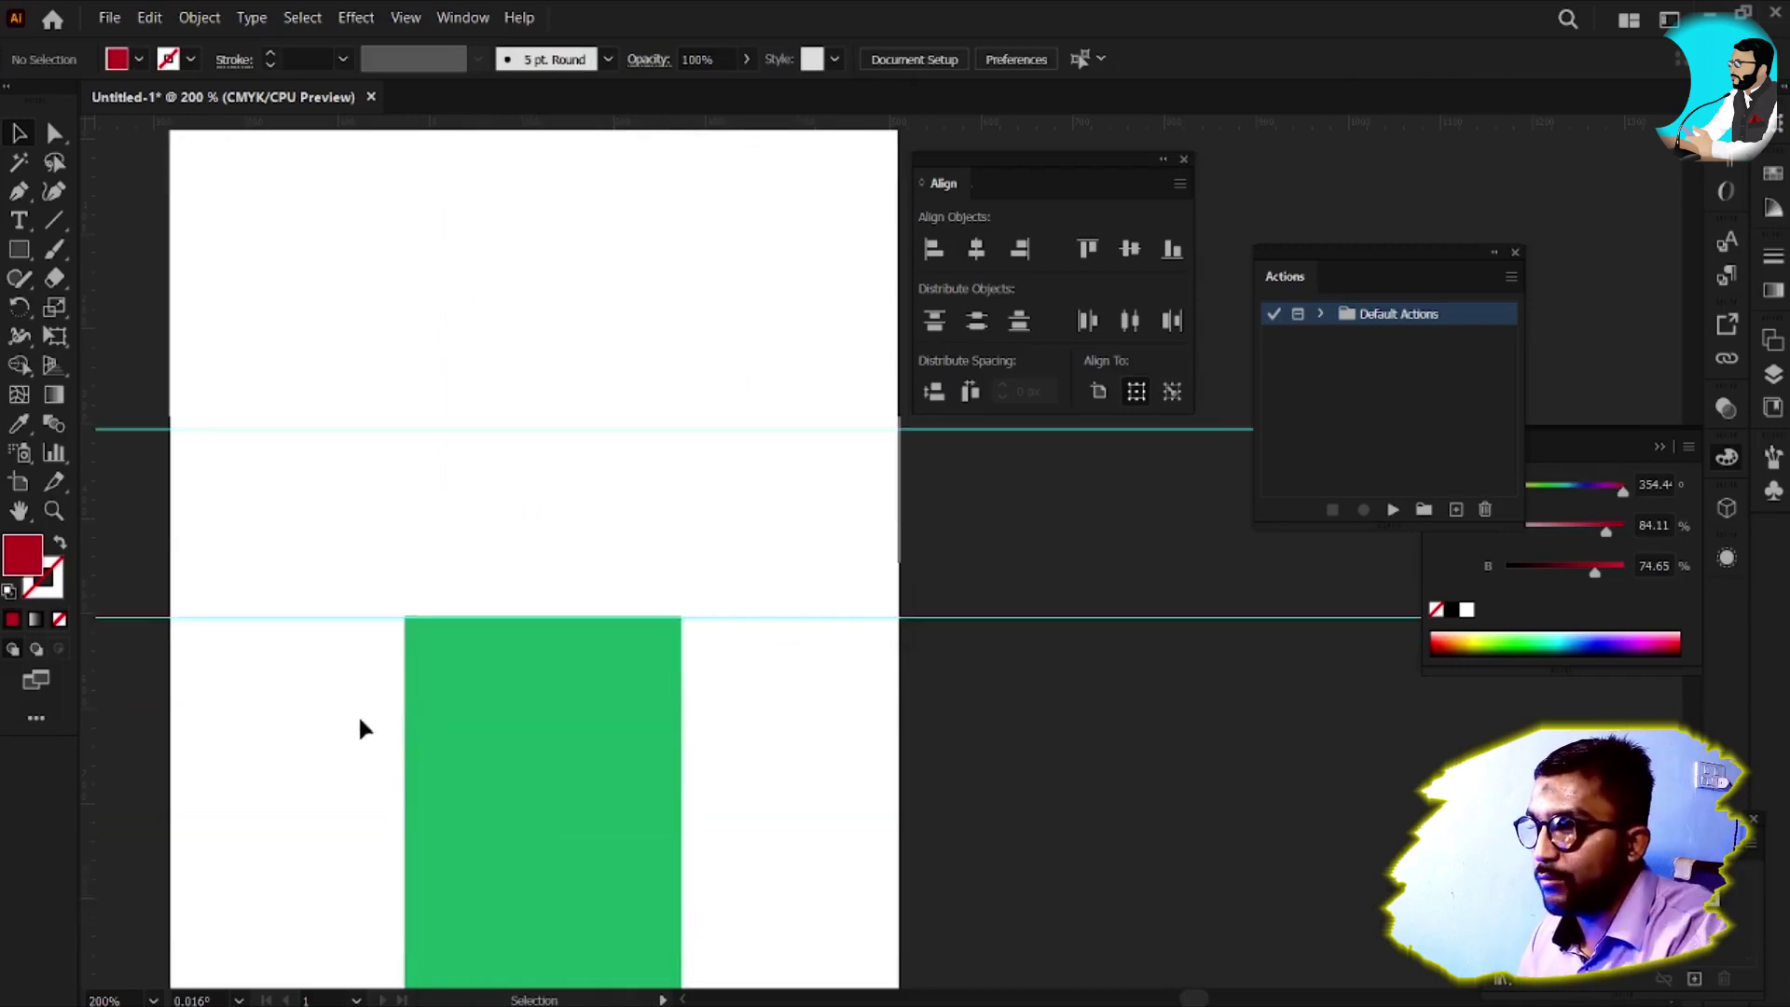
{"action": "left_click", "coordinate": [449, 729]}
{"action": "key", "text": "Delete"}
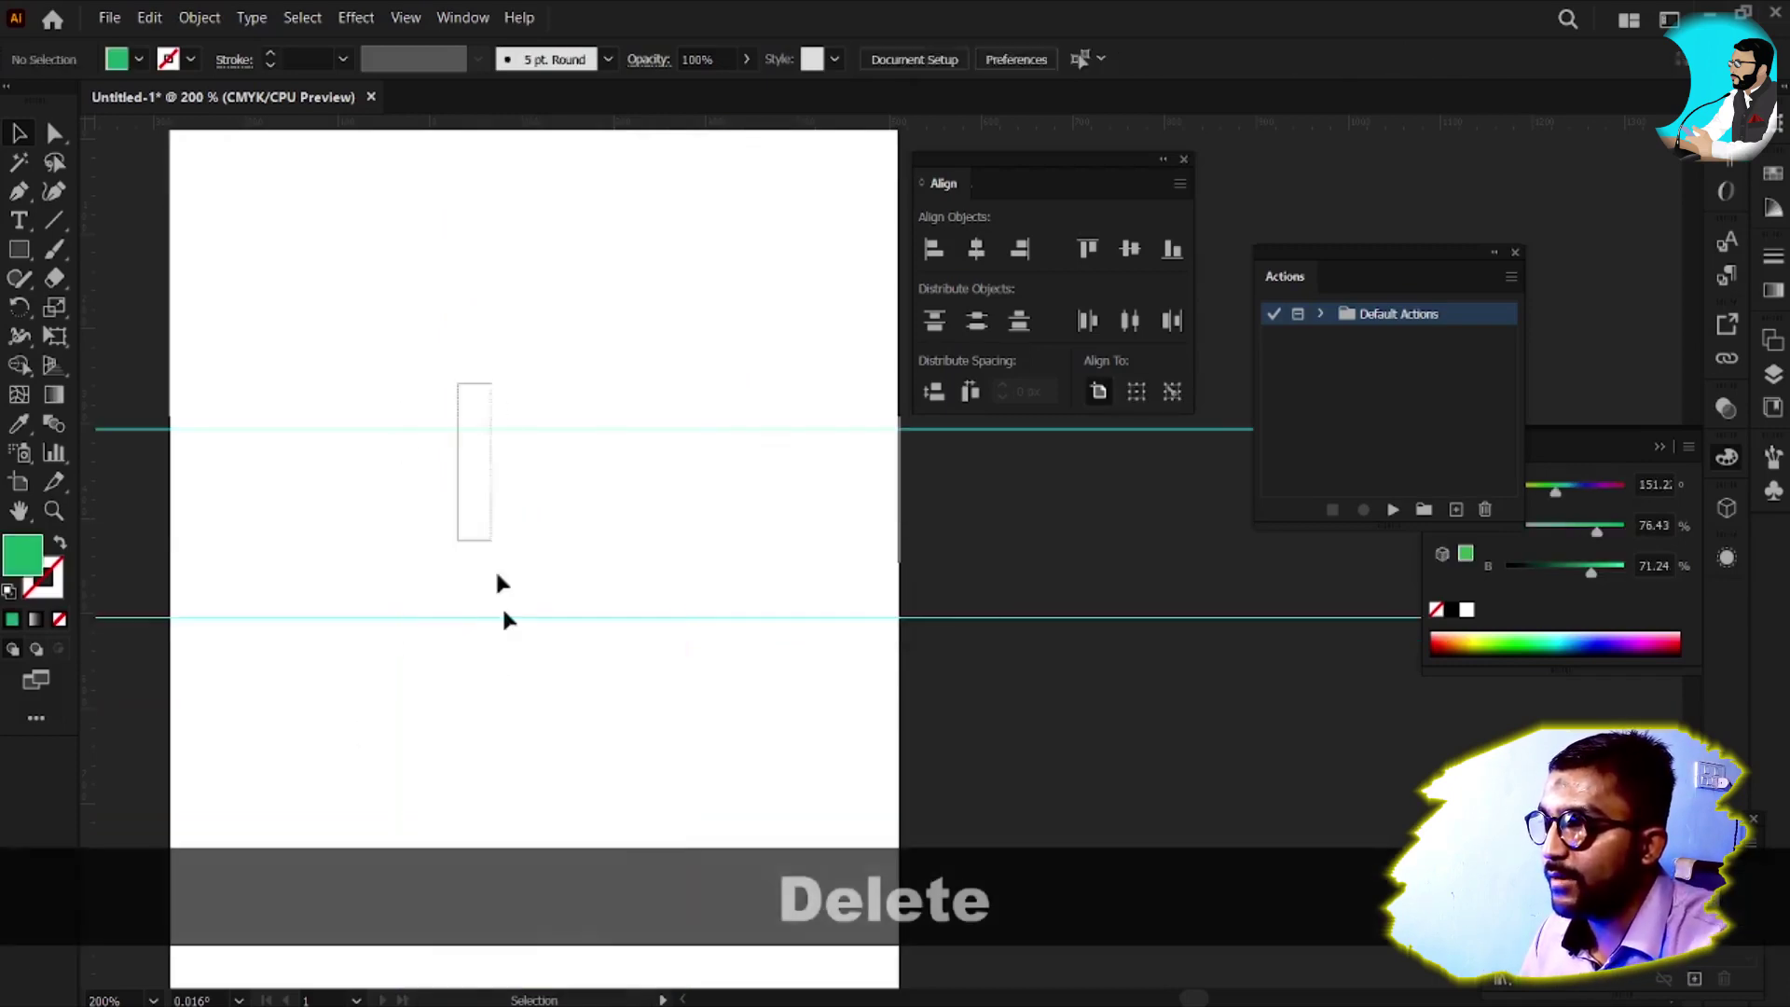
Delete the two horizontal guides
{"action": "right_click", "coordinate": [630, 430]}
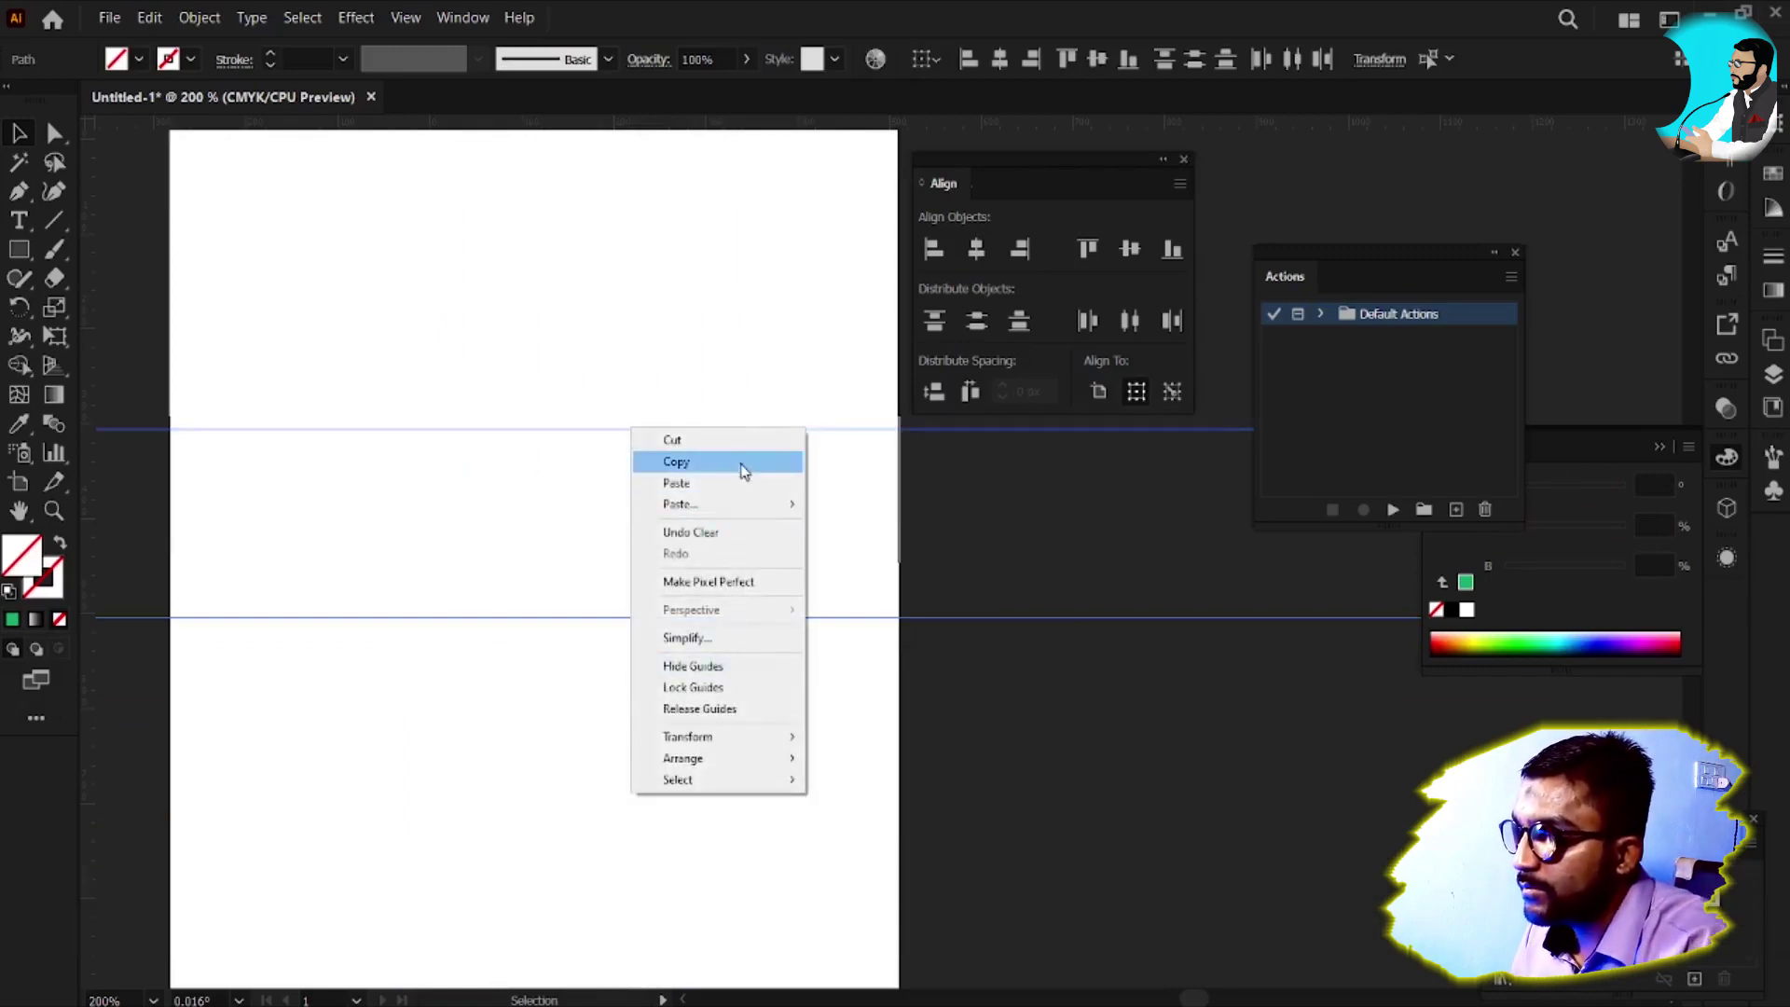
{"action": "left_click", "coordinate": [1116, 5]}
{"action": "key", "text": "Delete"}
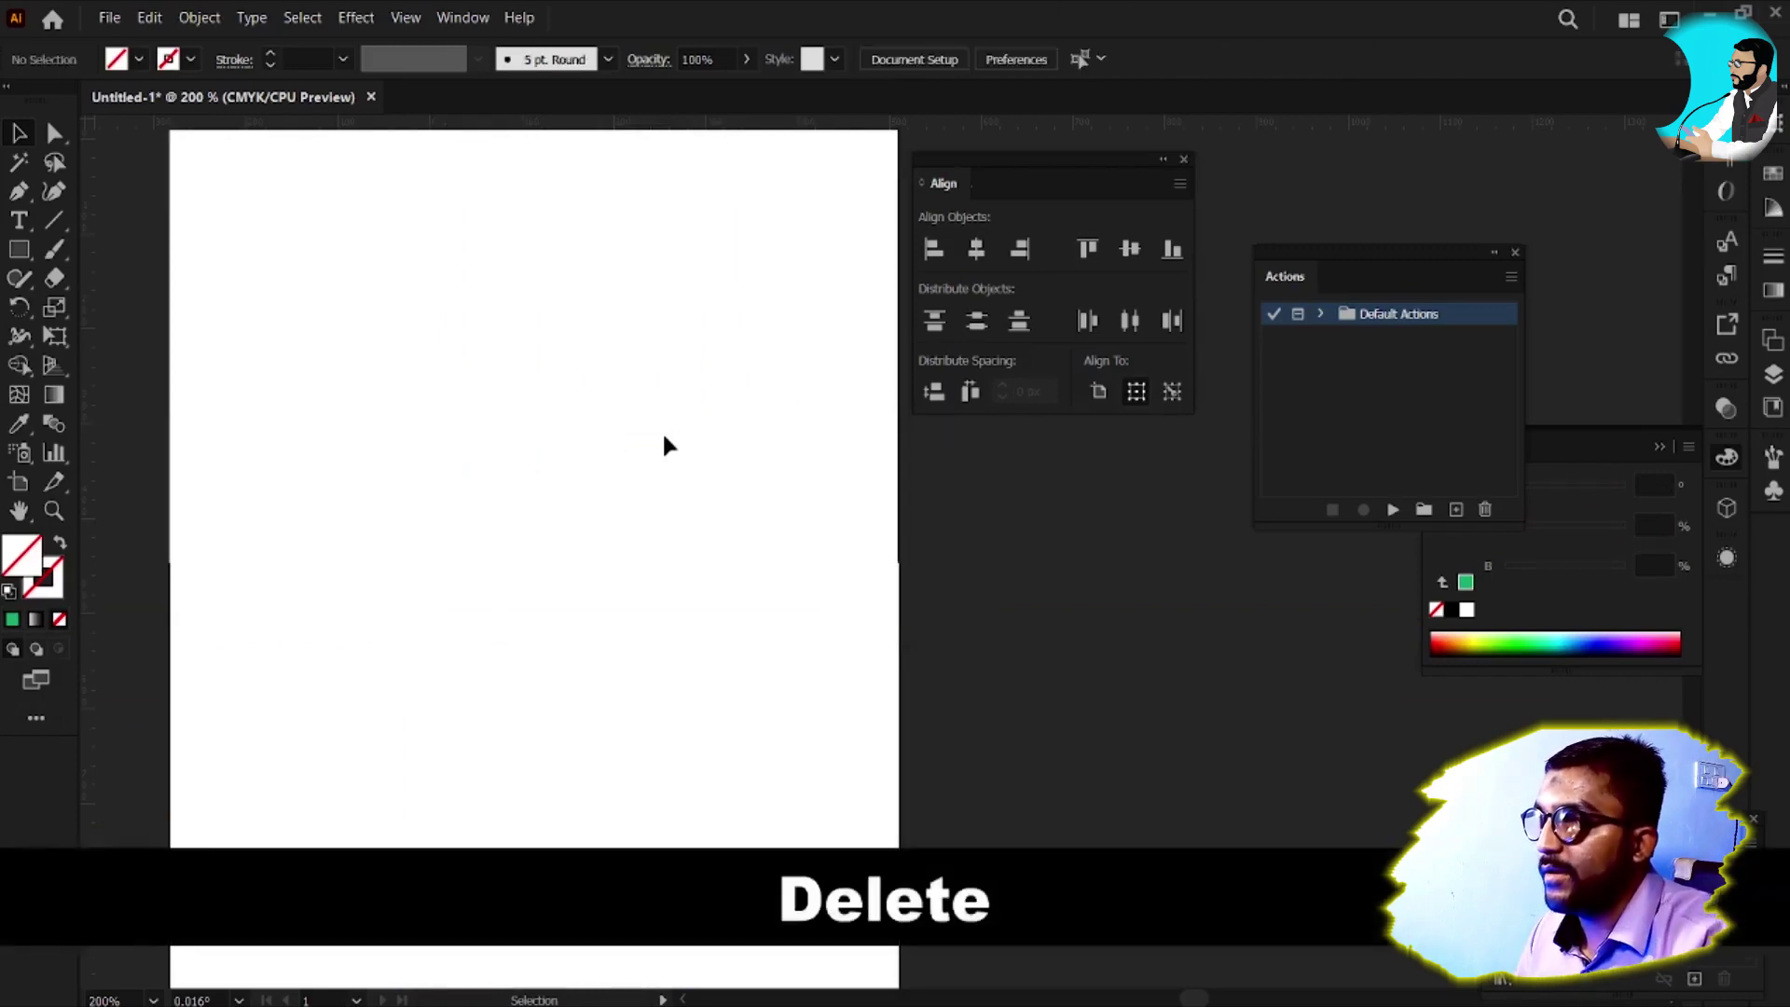
Draw a small horizontal rectangle near the top of the artboard and fill it with dark green
{"action": "key", "text": "m"}
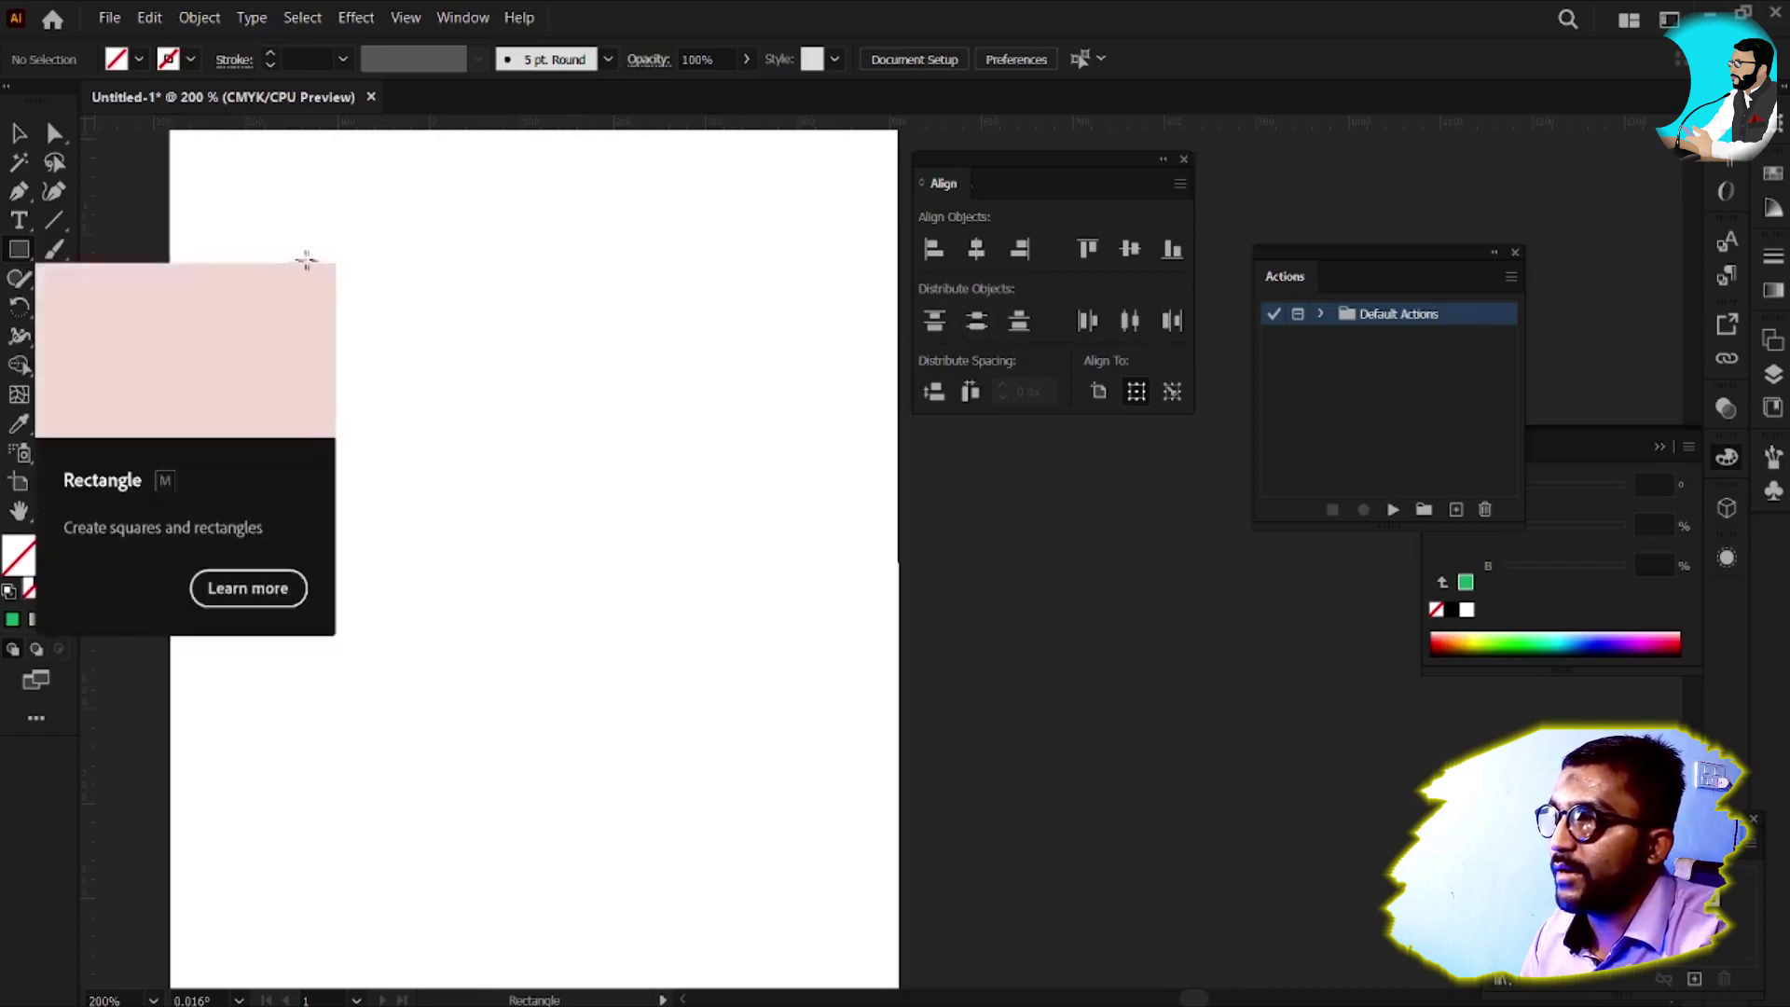
{"action": "left_click", "coordinate": [526, 269]}
{"action": "key", "text": "ctrl+alt+Escape"}
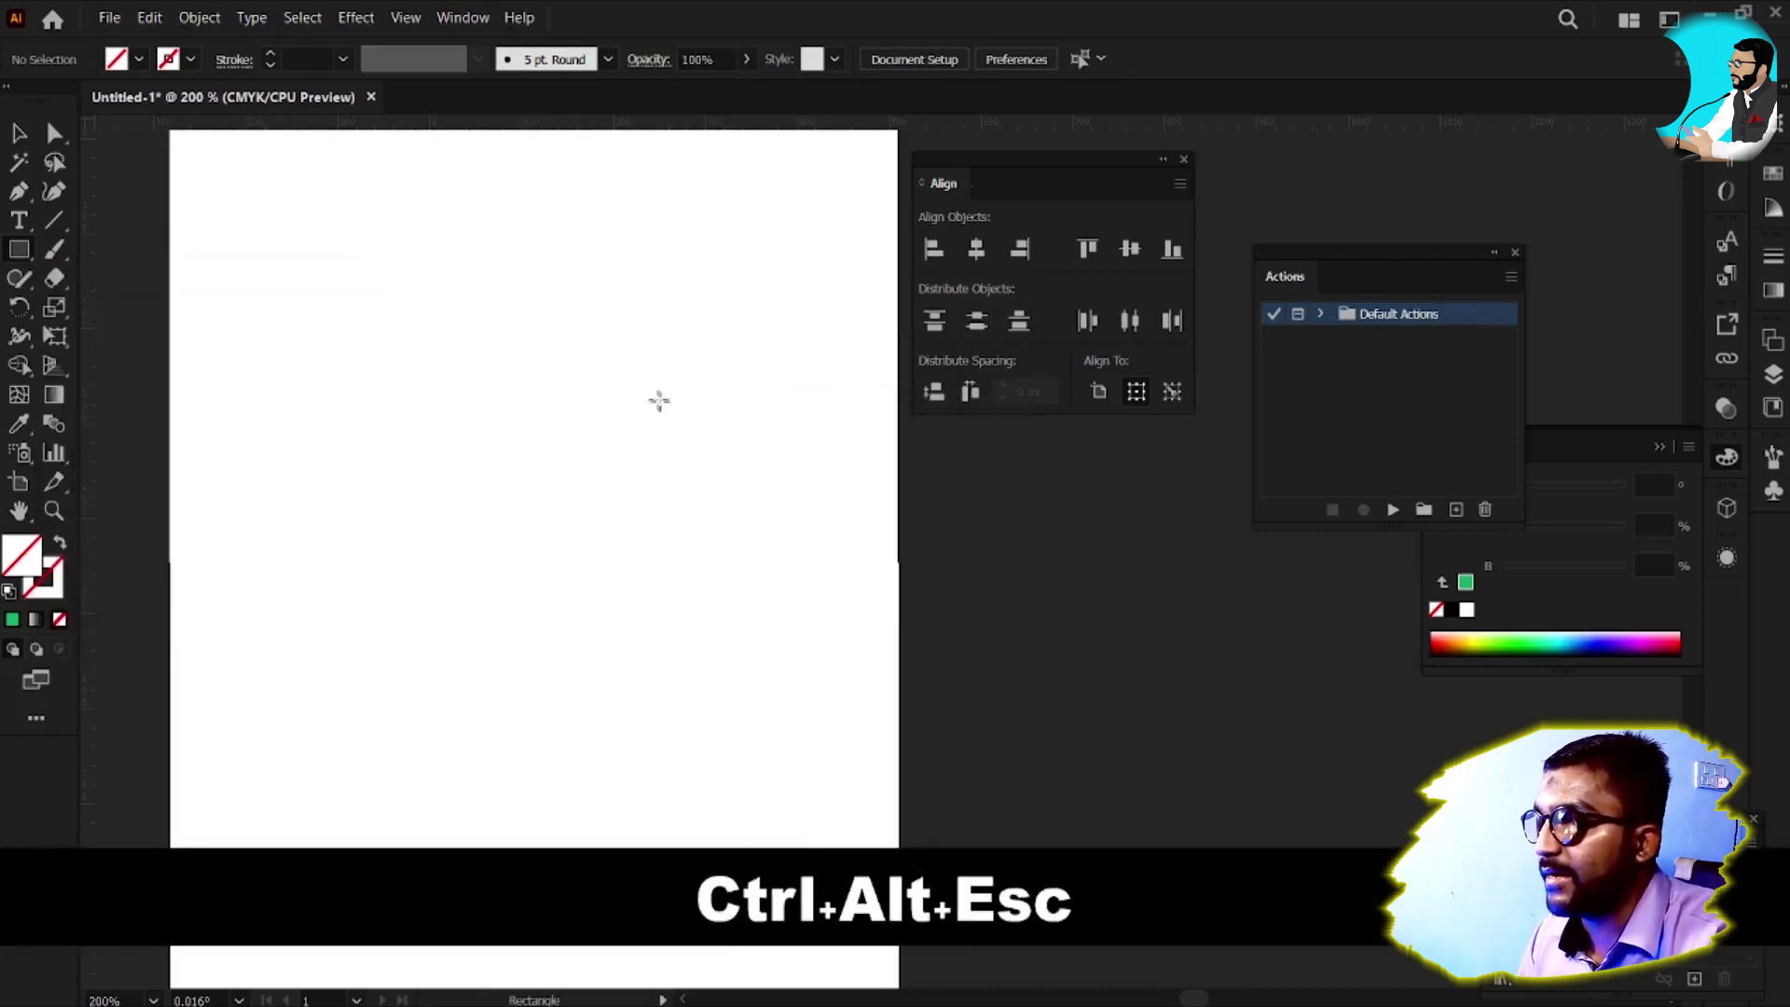
{"action": "scroll", "coordinate": [647, 376], "scroll_direction": "down", "scroll_amount": 1}
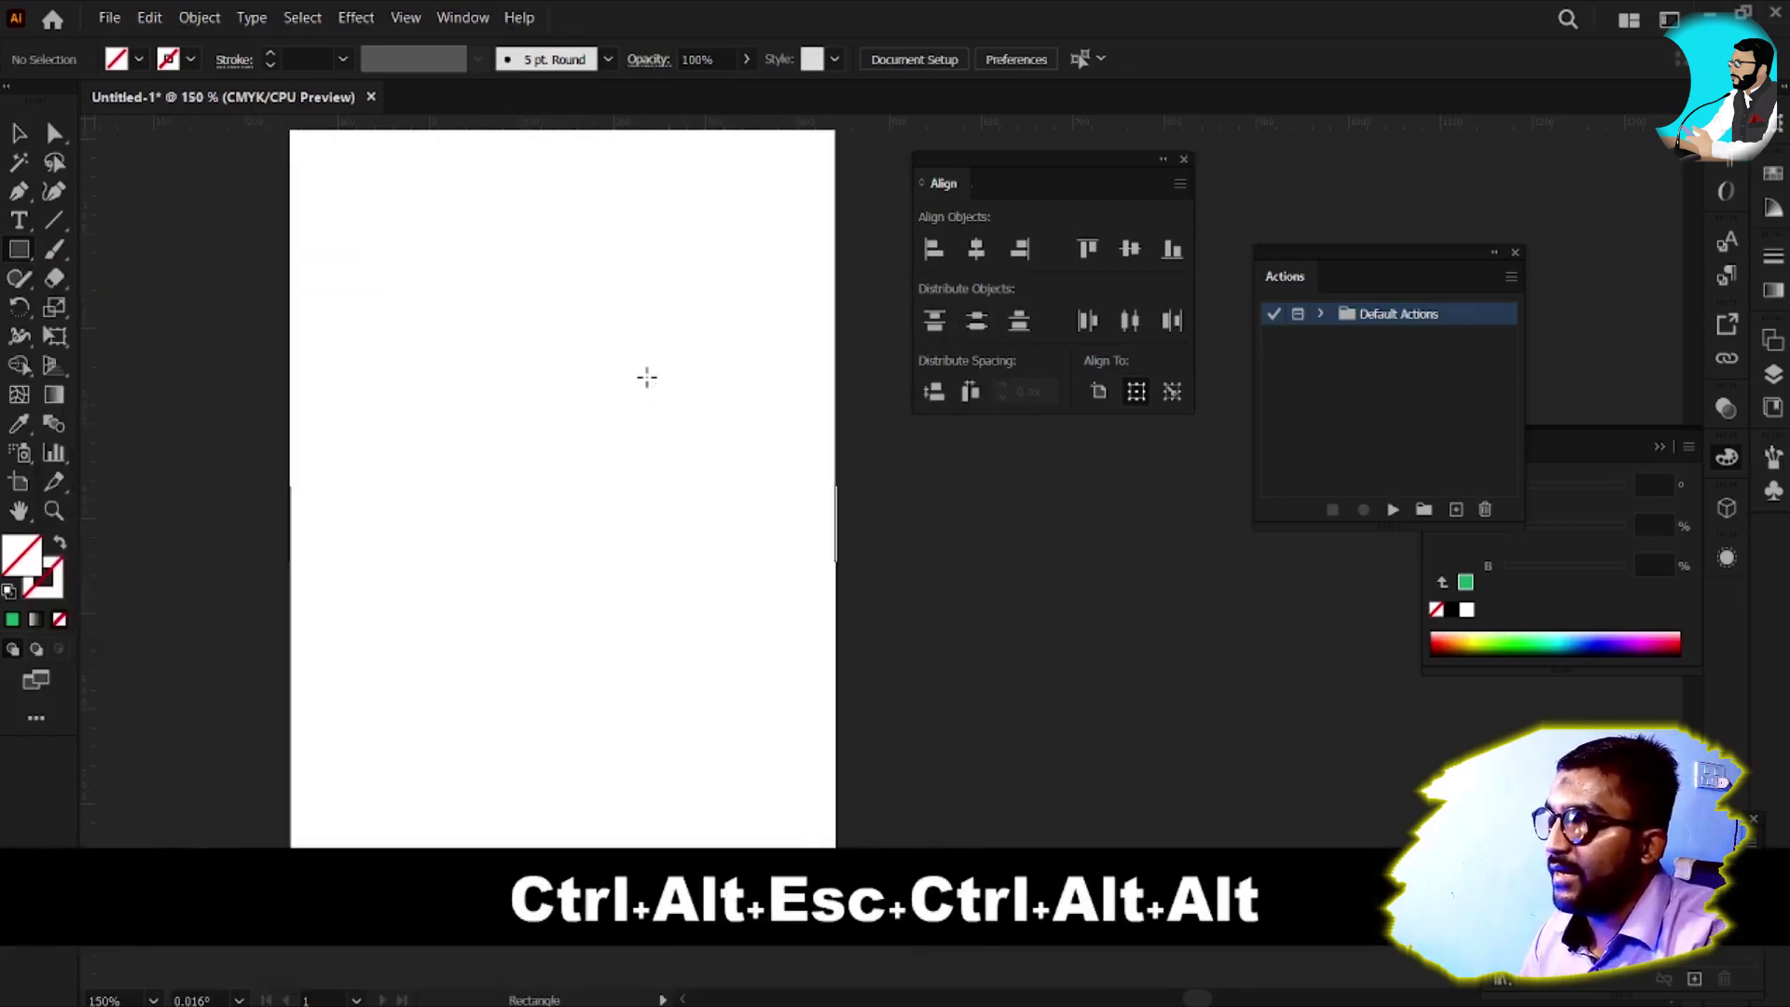
{"action": "key", "text": "space"}
{"action": "left_click_drag", "start_coordinate": [601, 360], "coordinate": [608, 395]}
{"action": "key", "text": "space"}
{"action": "mouse_move", "coordinate": [529, 204]}
{"action": "left_mouse_down"}
{"action": "mouse_move", "coordinate": [555, 298]}
{"action": "mouse_move", "coordinate": [697, 293]}
{"action": "left_mouse_up"}
{"action": "key", "text": "v"}
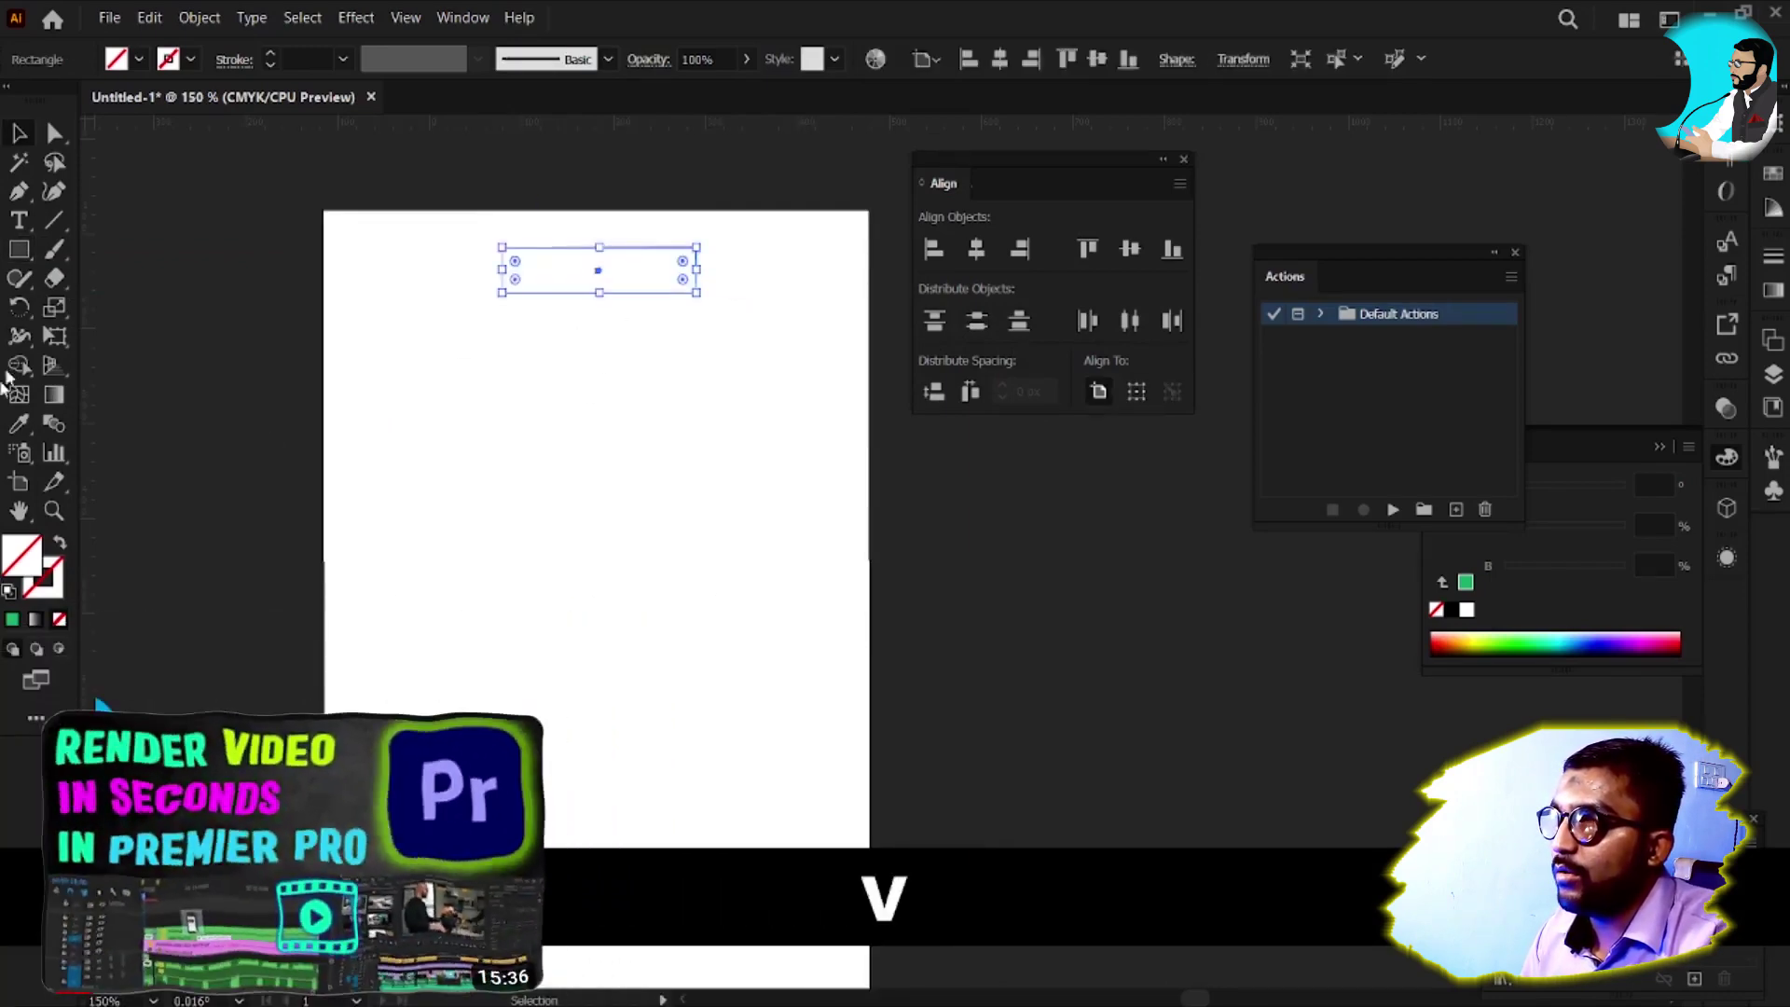
{"action": "left_click", "coordinate": [138, 58]}
{"action": "left_click", "coordinate": [109, 117]}
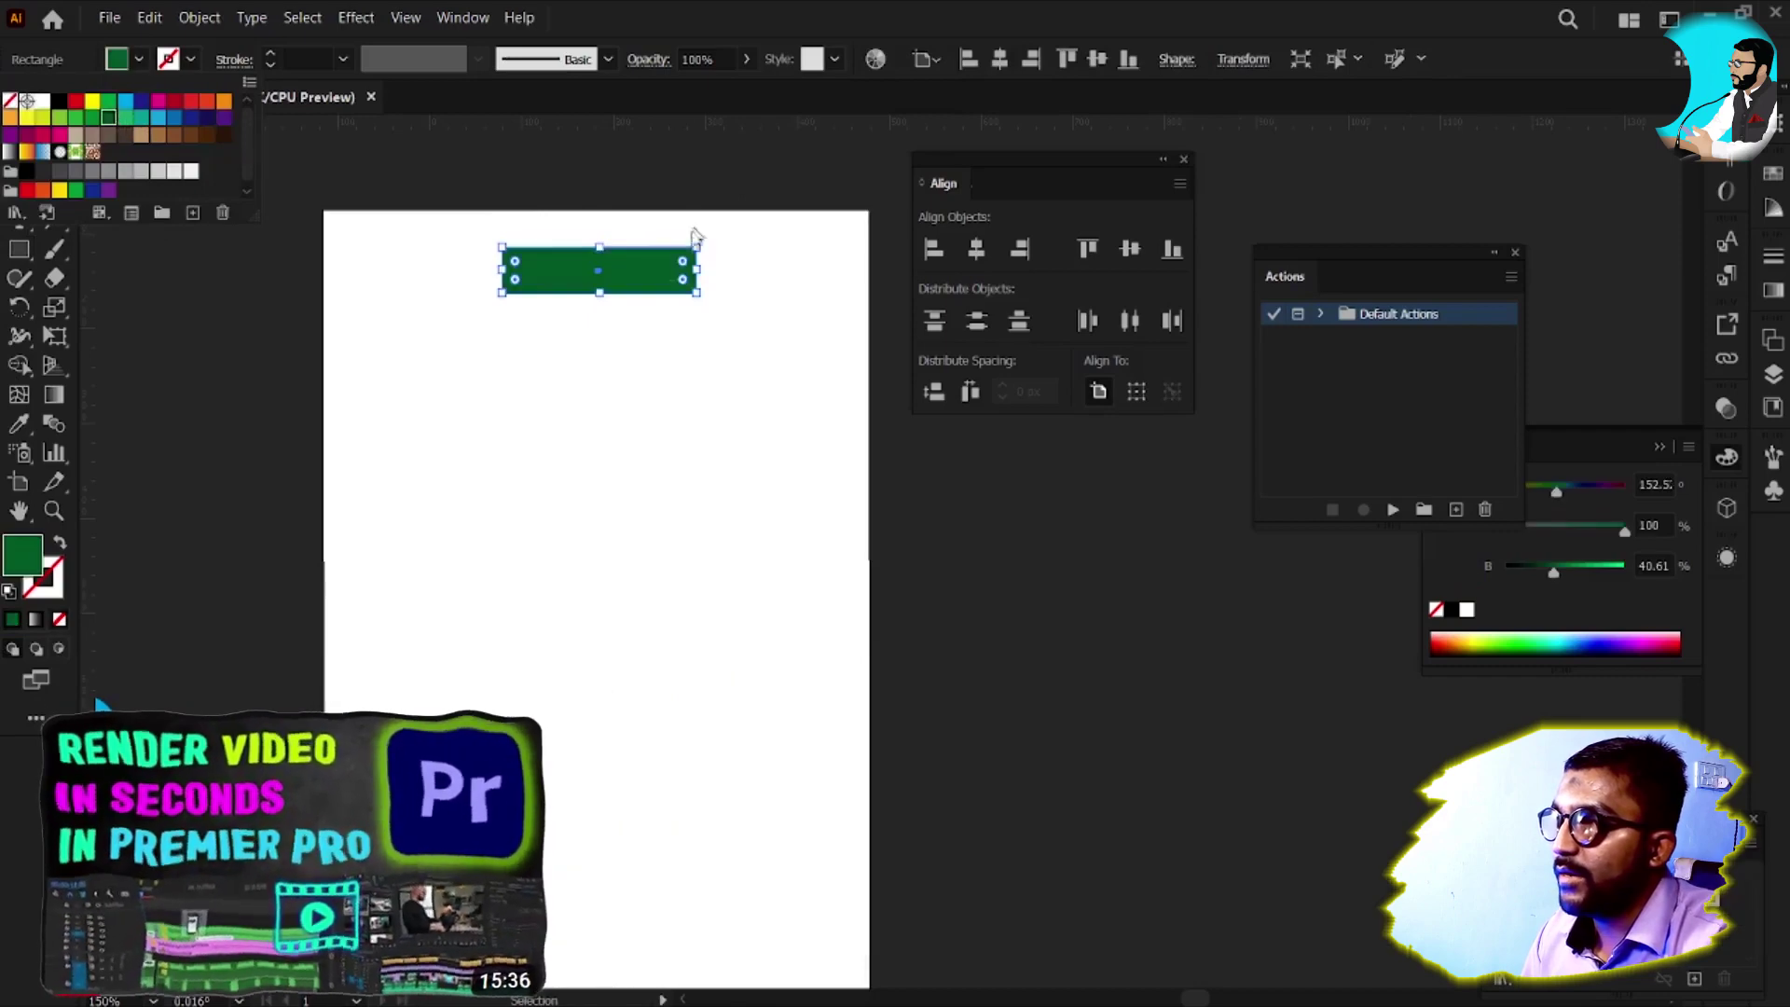
Duplicate the dark green rectangle below itself, enlarge the copy toward the left and fill it with magenta
{"action": "left_click_drag", "start_coordinate": [592, 271], "coordinate": [415, 392]}
{"action": "left_click", "coordinate": [138, 67]}
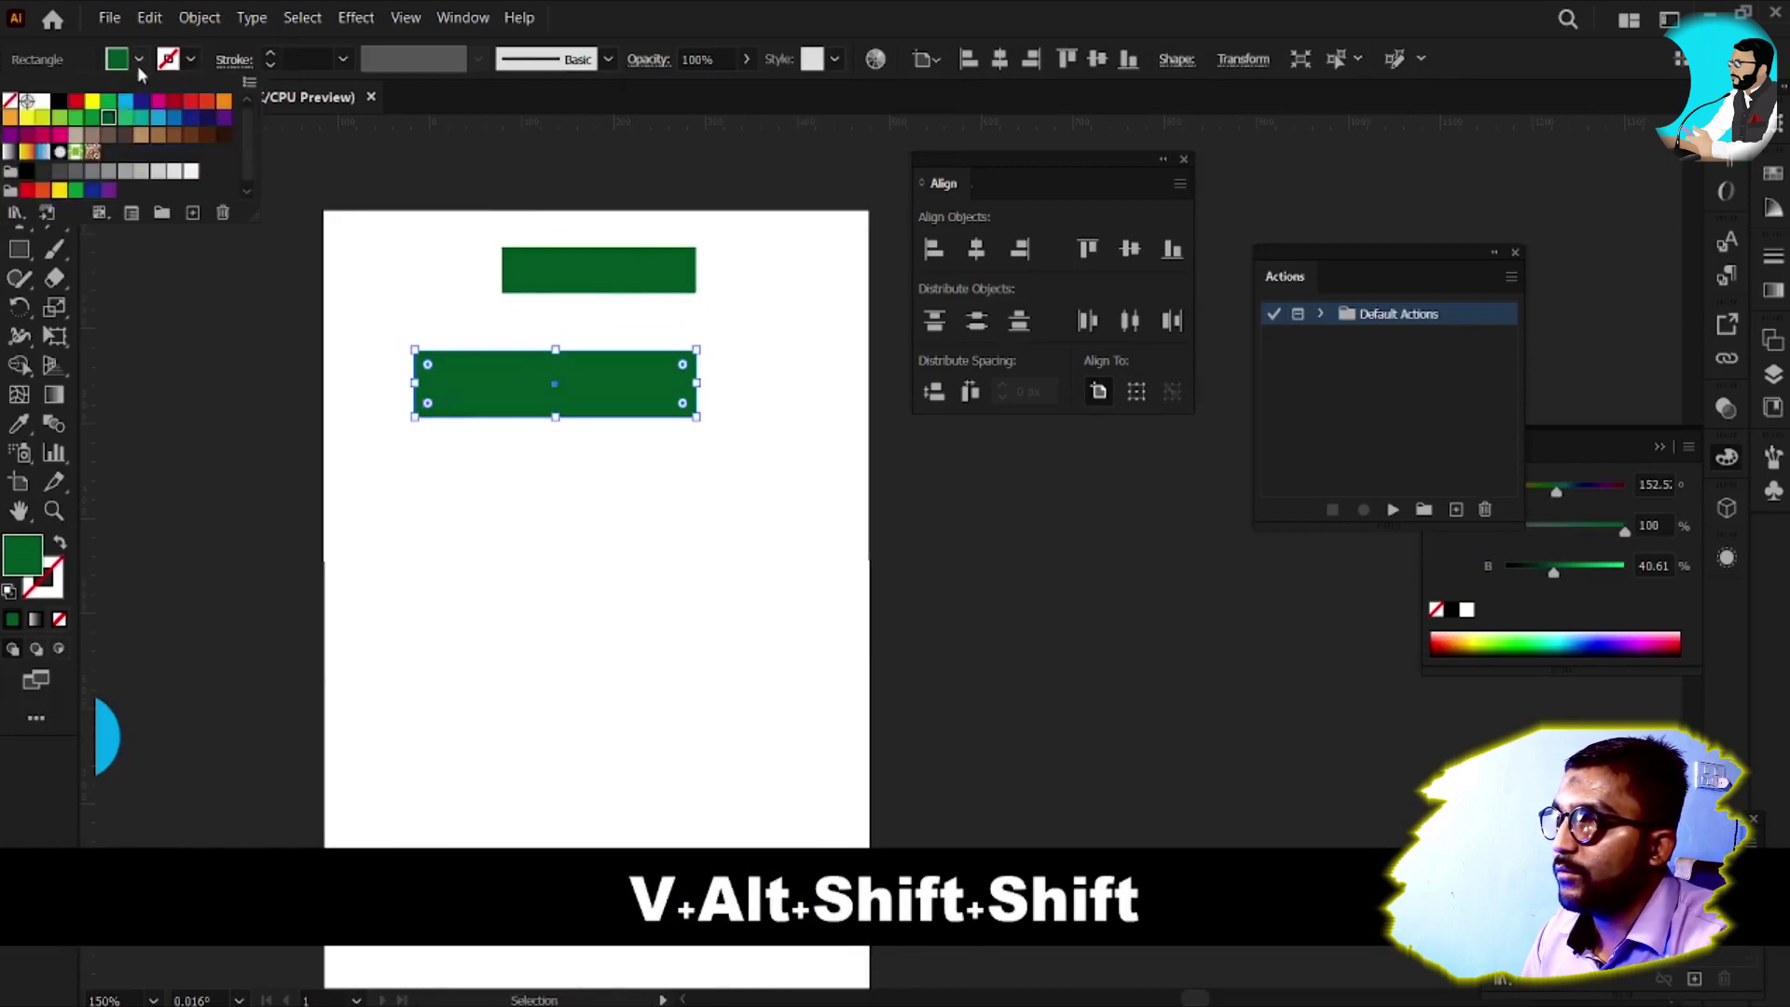
{"action": "left_click", "coordinate": [157, 106]}
{"action": "key", "text": "space"}
{"action": "left_click_drag", "start_coordinate": [734, 500], "coordinate": [742, 399]}
{"action": "key", "text": "v"}
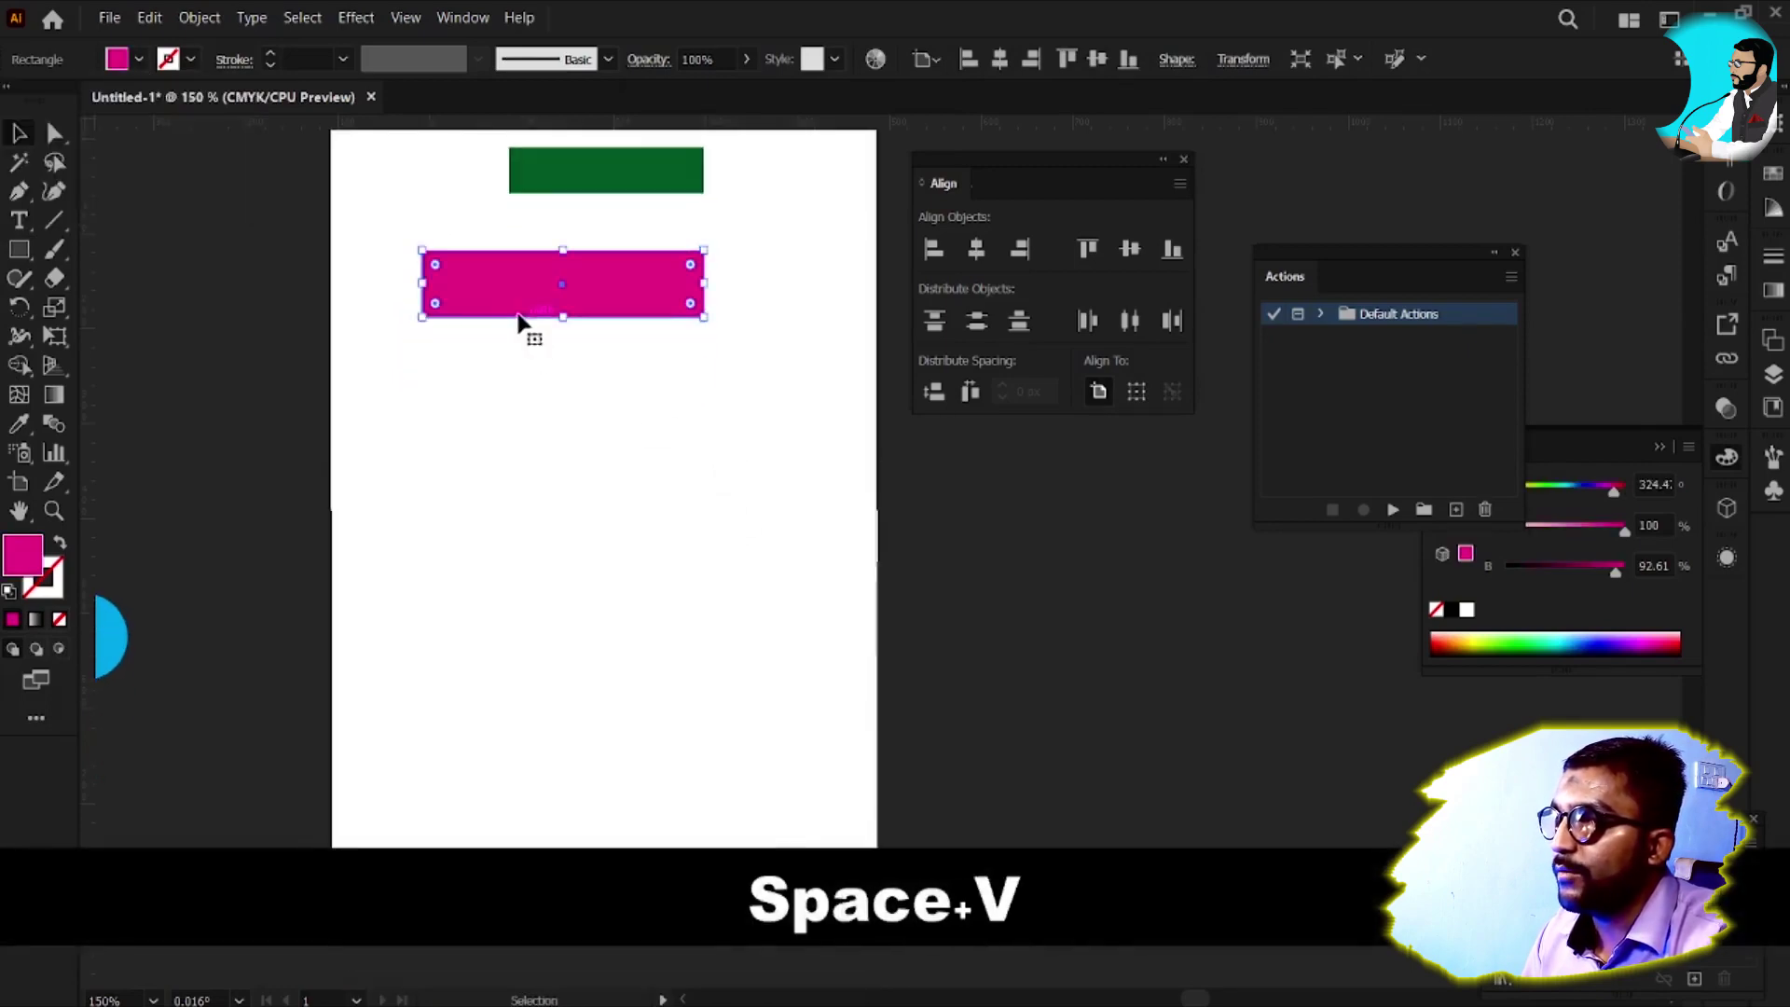
Duplicate the magenta rectangle just below it, offset to the right, and fill the copy with dark red
{"action": "left_click_drag", "start_coordinate": [497, 292], "coordinate": [545, 396]}
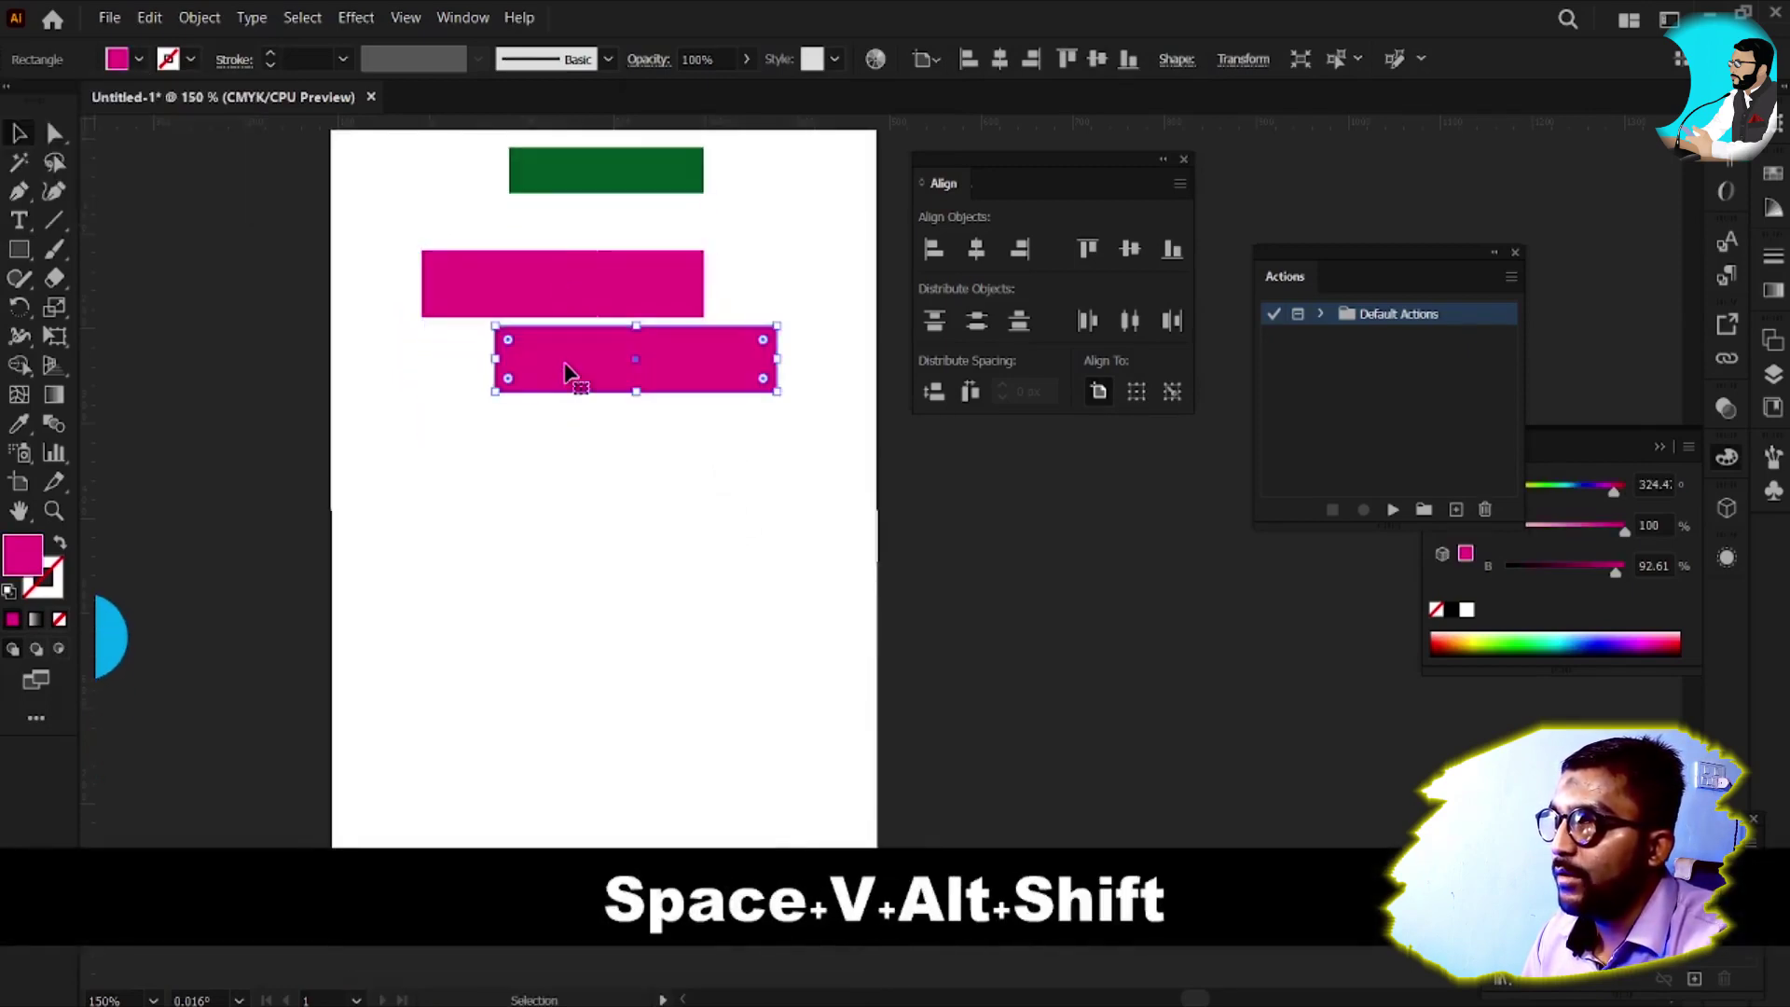
{"action": "left_click", "coordinate": [141, 61]}
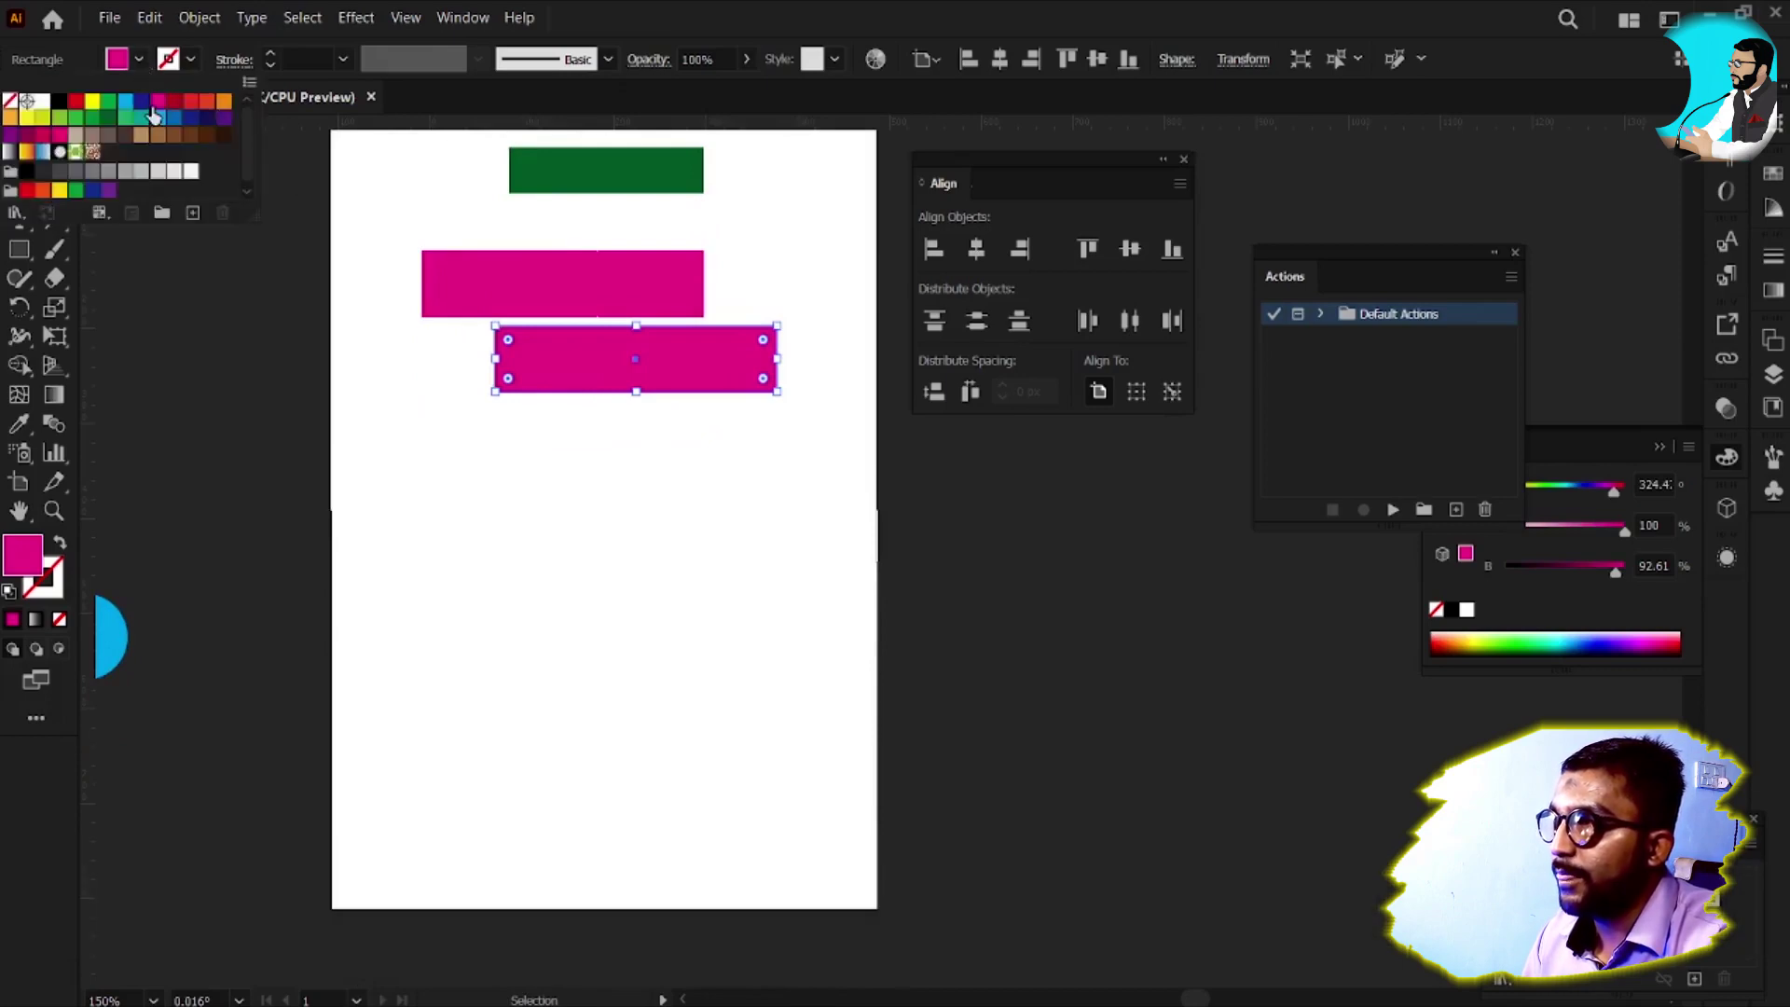
{"action": "left_click", "coordinate": [175, 101]}
{"action": "left_click", "coordinate": [556, 440]}
Duplicate the dark red rectangle straight down and fill the copy with bright green
{"action": "left_click_drag", "start_coordinate": [575, 392], "coordinate": [576, 491]}
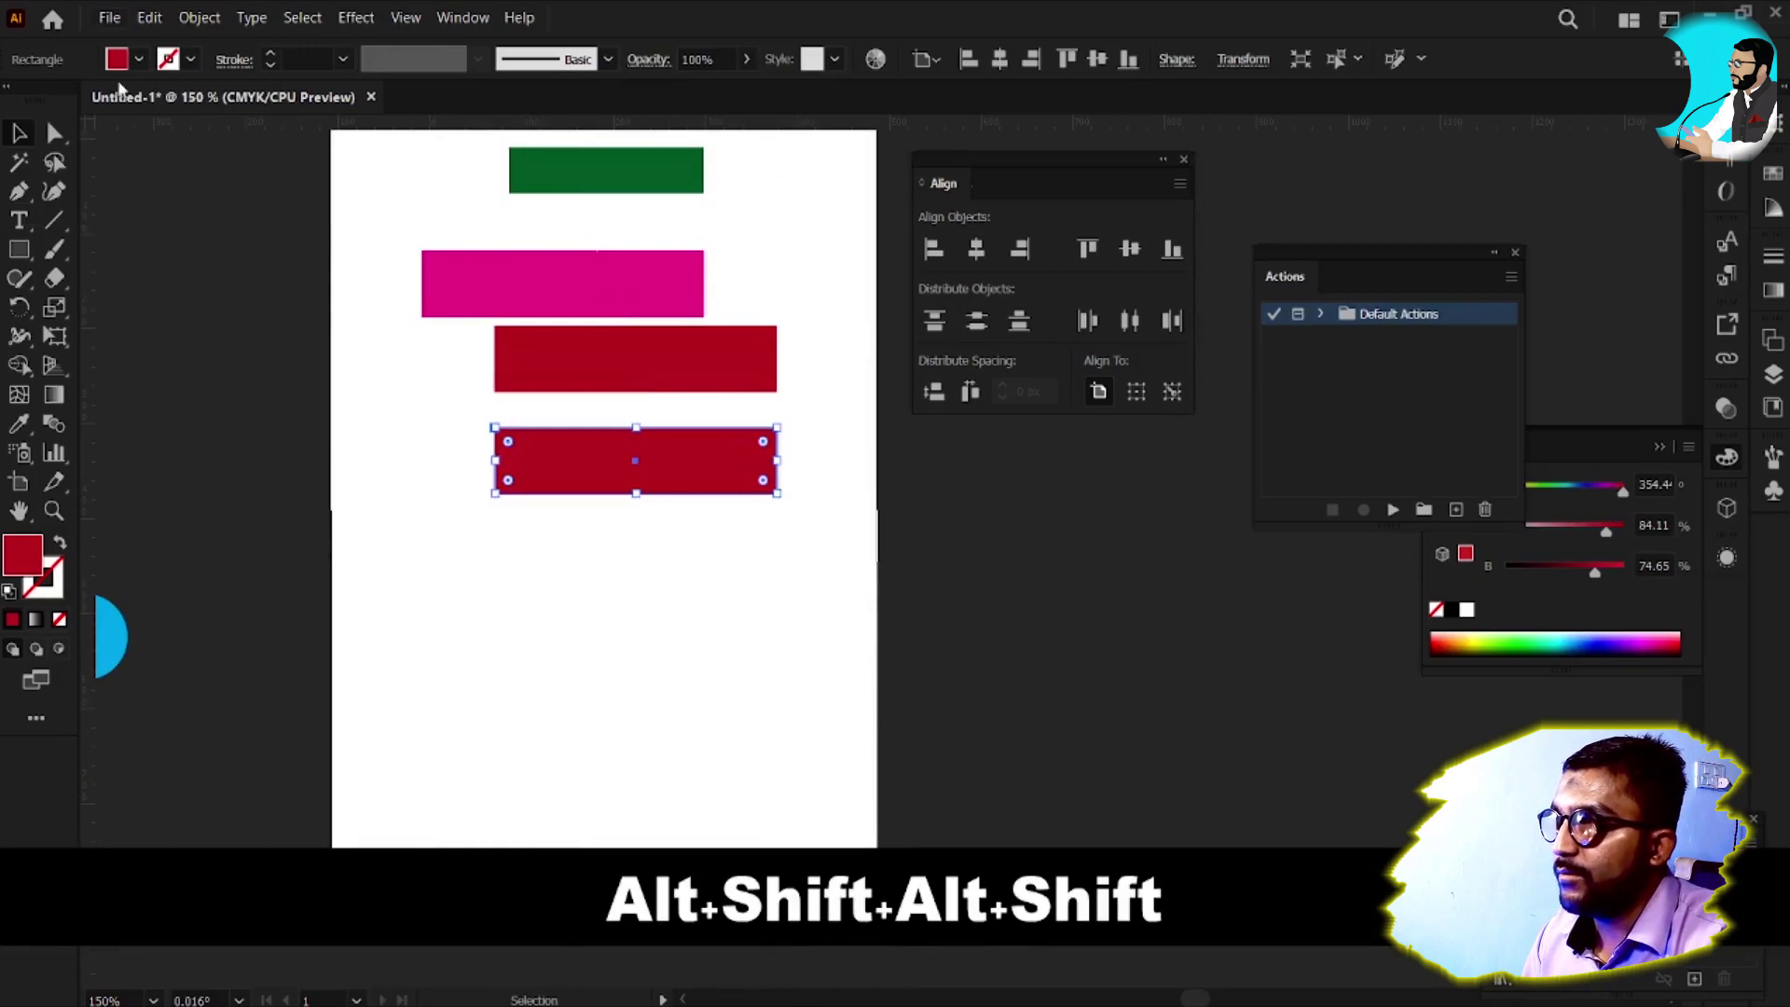
{"action": "left_click", "coordinate": [140, 62]}
{"action": "left_click", "coordinate": [109, 103]}
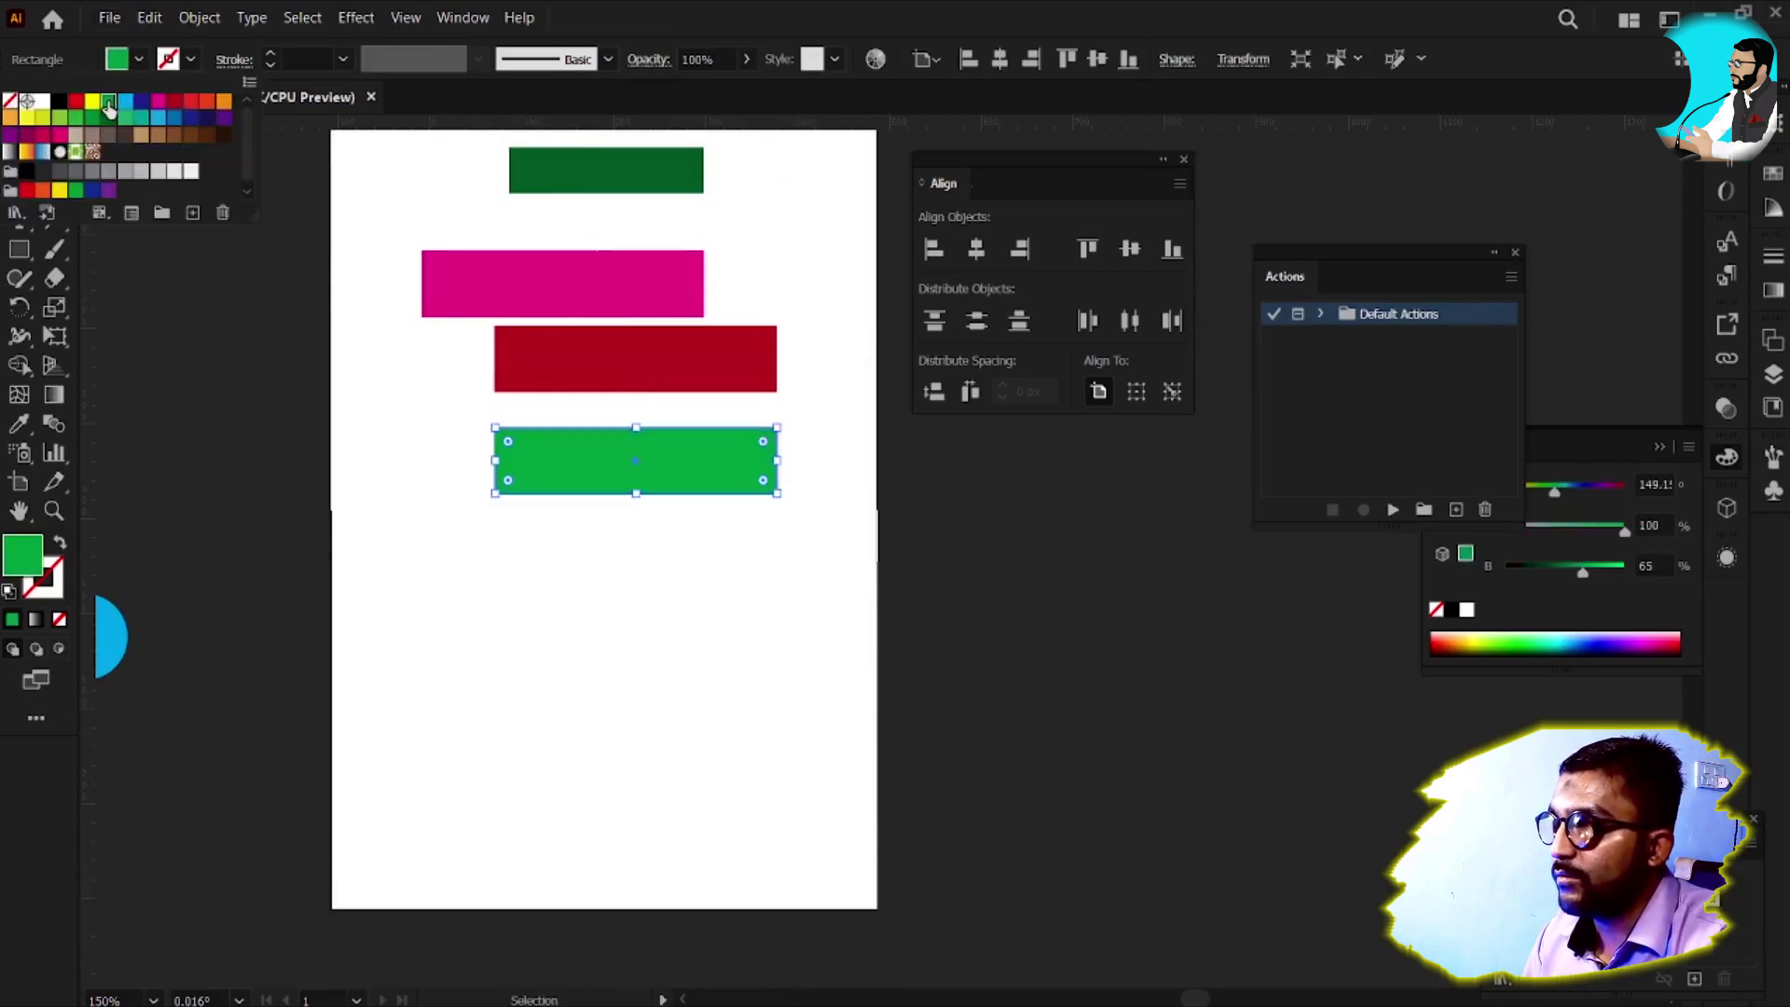
Duplicate the bright green rectangle straight down and fill the copy with brown
{"action": "left_click_drag", "start_coordinate": [557, 459], "coordinate": [563, 575]}
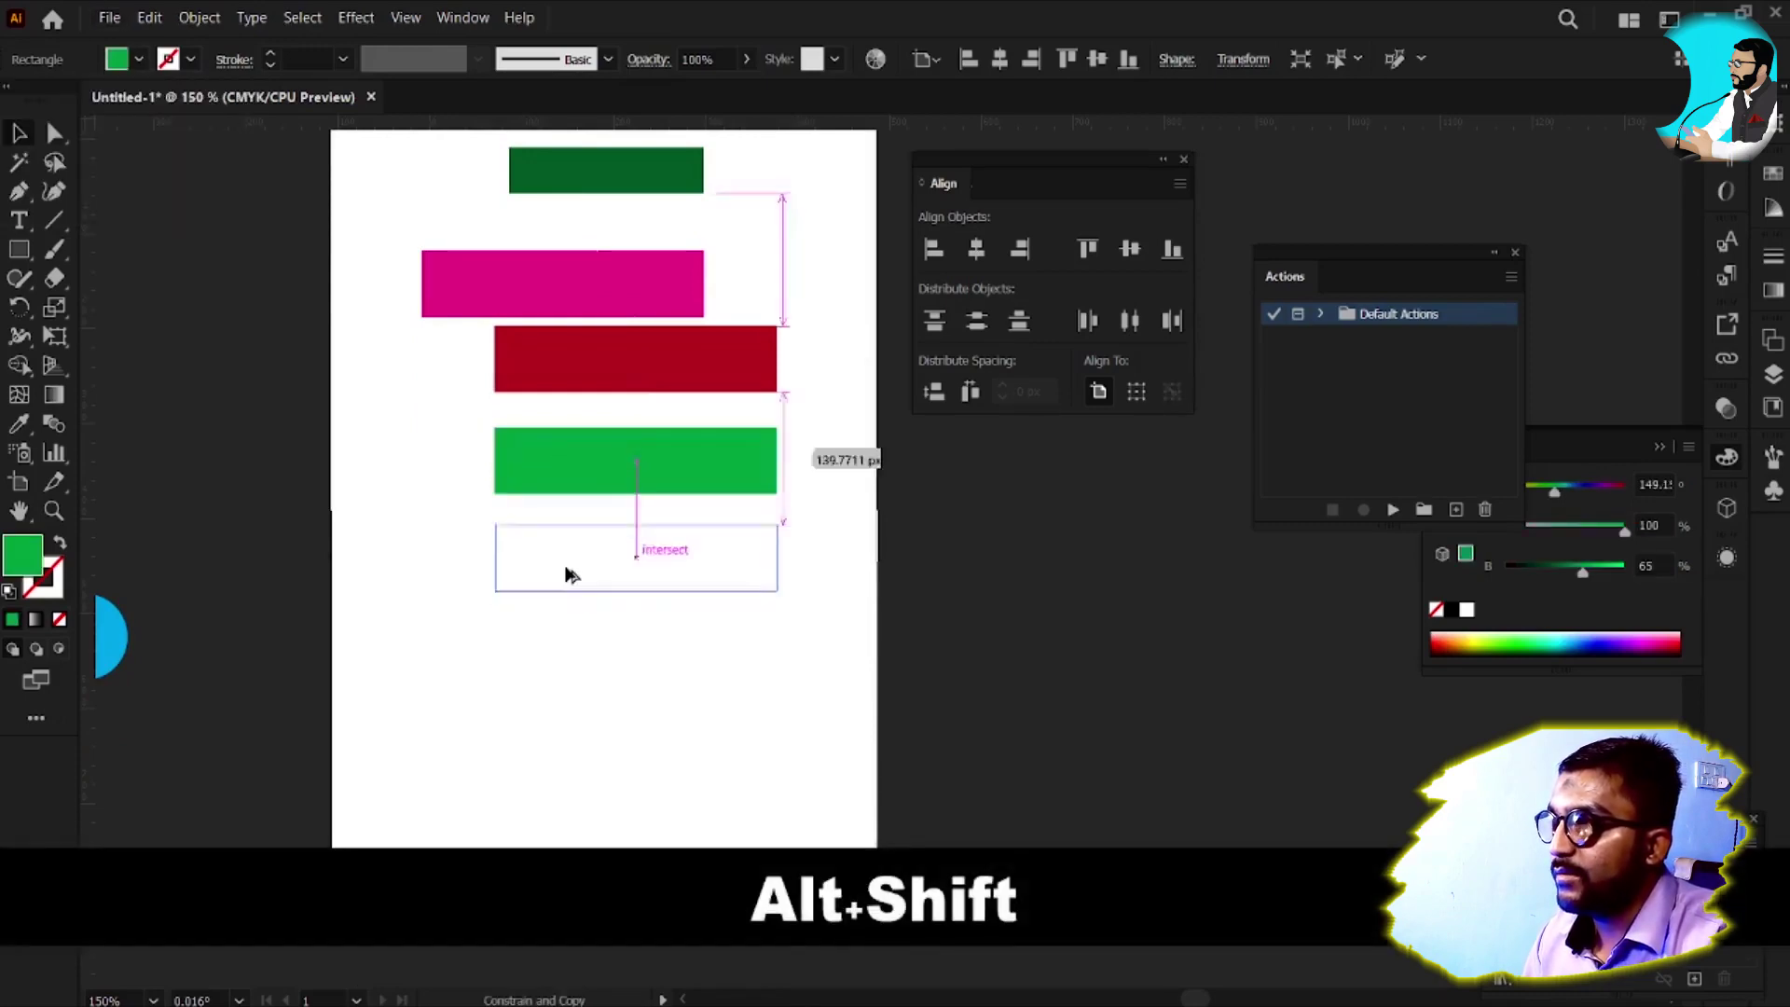
{"action": "left_click", "coordinate": [140, 61]}
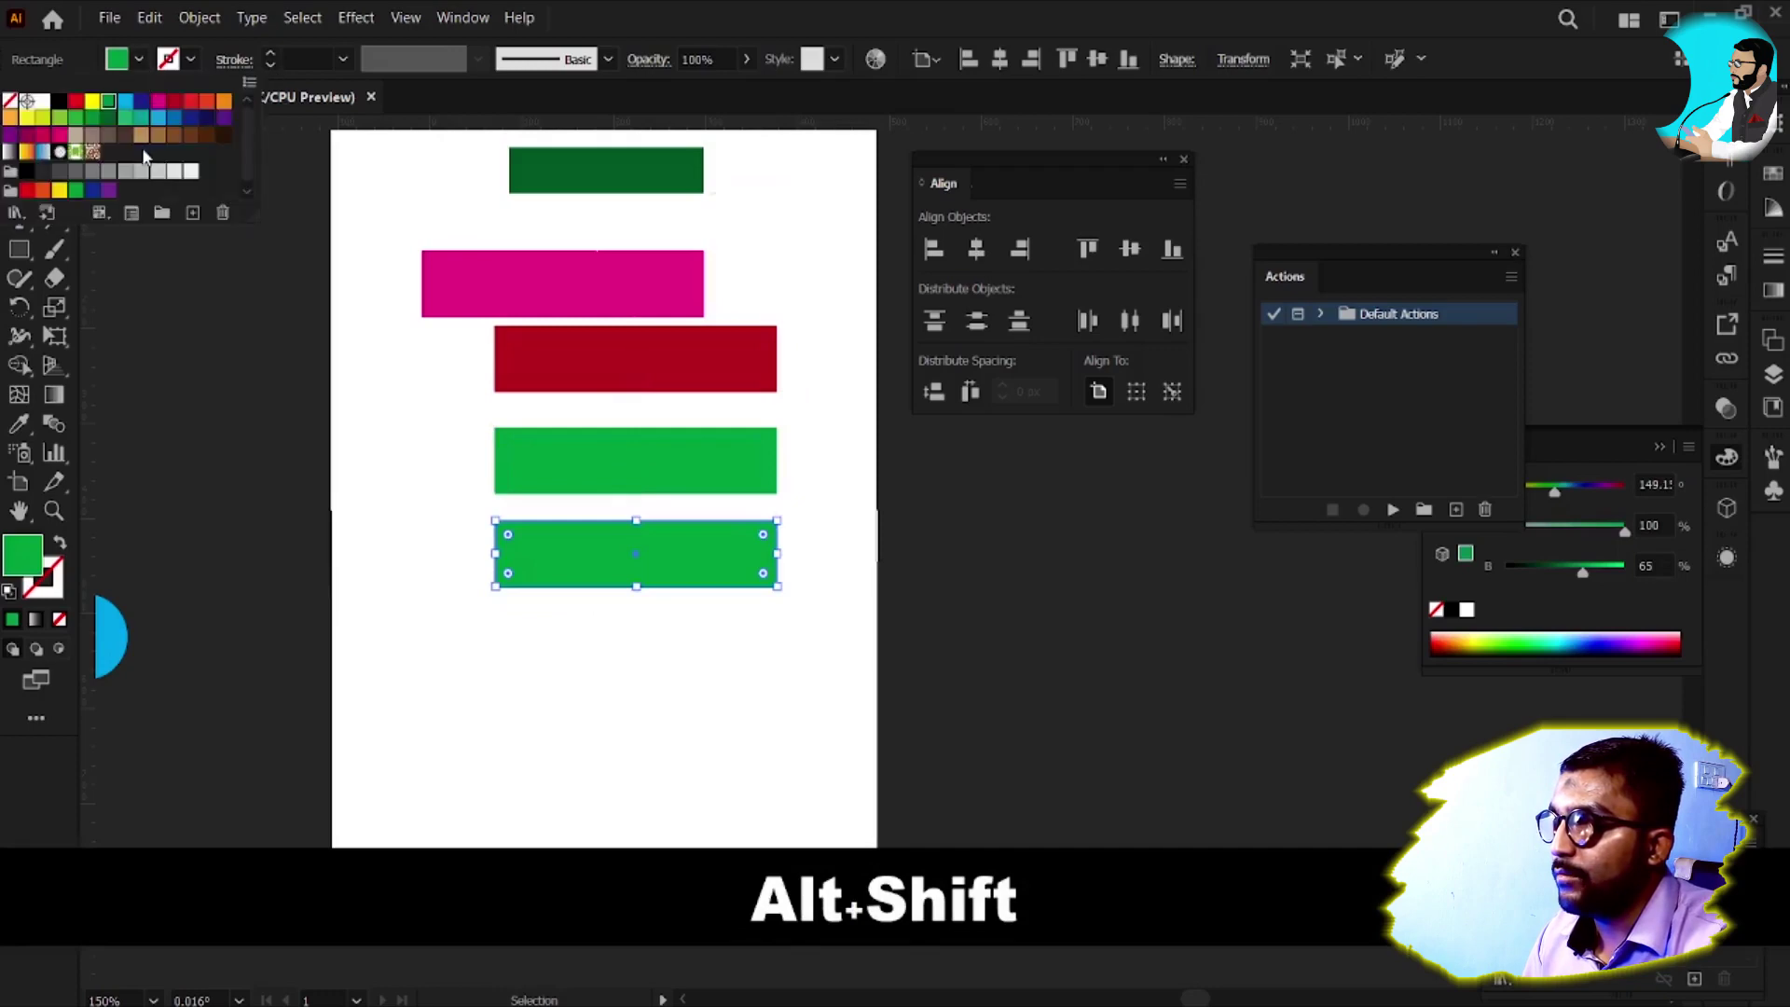
{"action": "left_click", "coordinate": [174, 138]}
Duplicate the brown rectangle straight down and fill the copy with orange
{"action": "mouse_move", "coordinate": [600, 595]}
{"action": "left_mouse_down"}
{"action": "mouse_move", "coordinate": [612, 523]}
{"action": "mouse_move", "coordinate": [579, 619]}
{"action": "left_mouse_up"}
{"action": "left_click", "coordinate": [140, 61]}
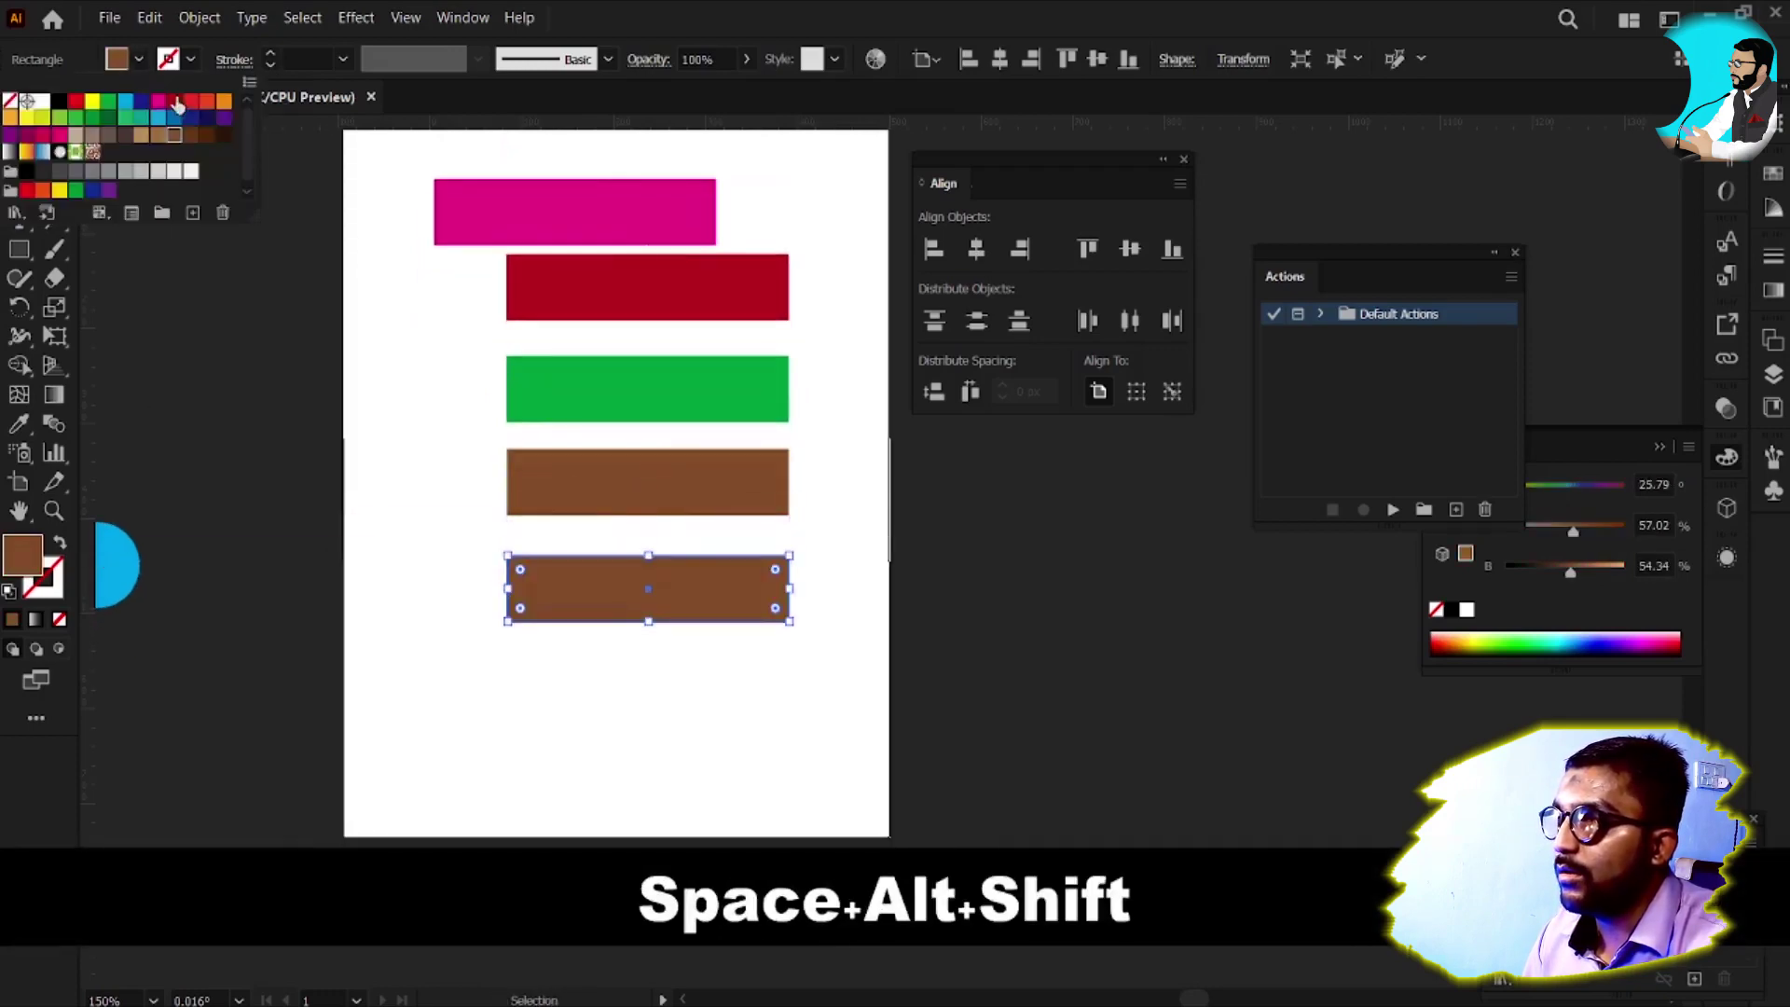
{"action": "left_click", "coordinate": [224, 103]}
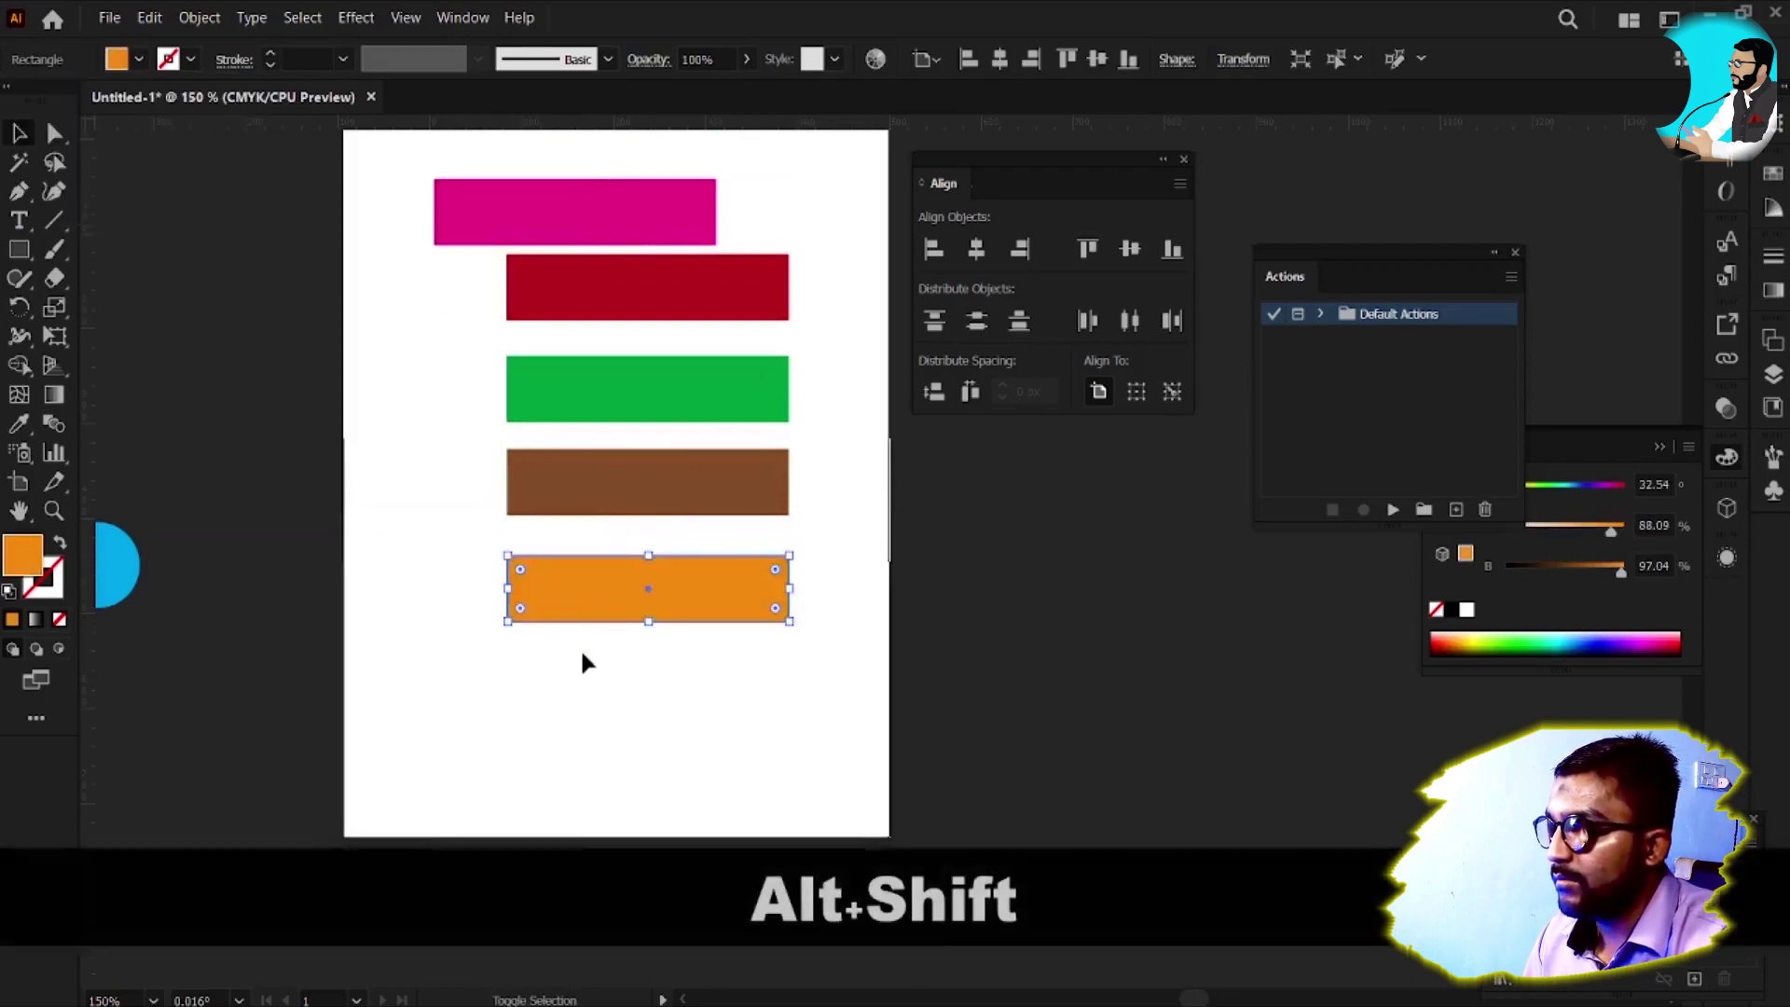
Duplicate the orange rectangle straight down and fill the copy with light green
{"action": "left_click_drag", "start_coordinate": [587, 624], "coordinate": [663, 447]}
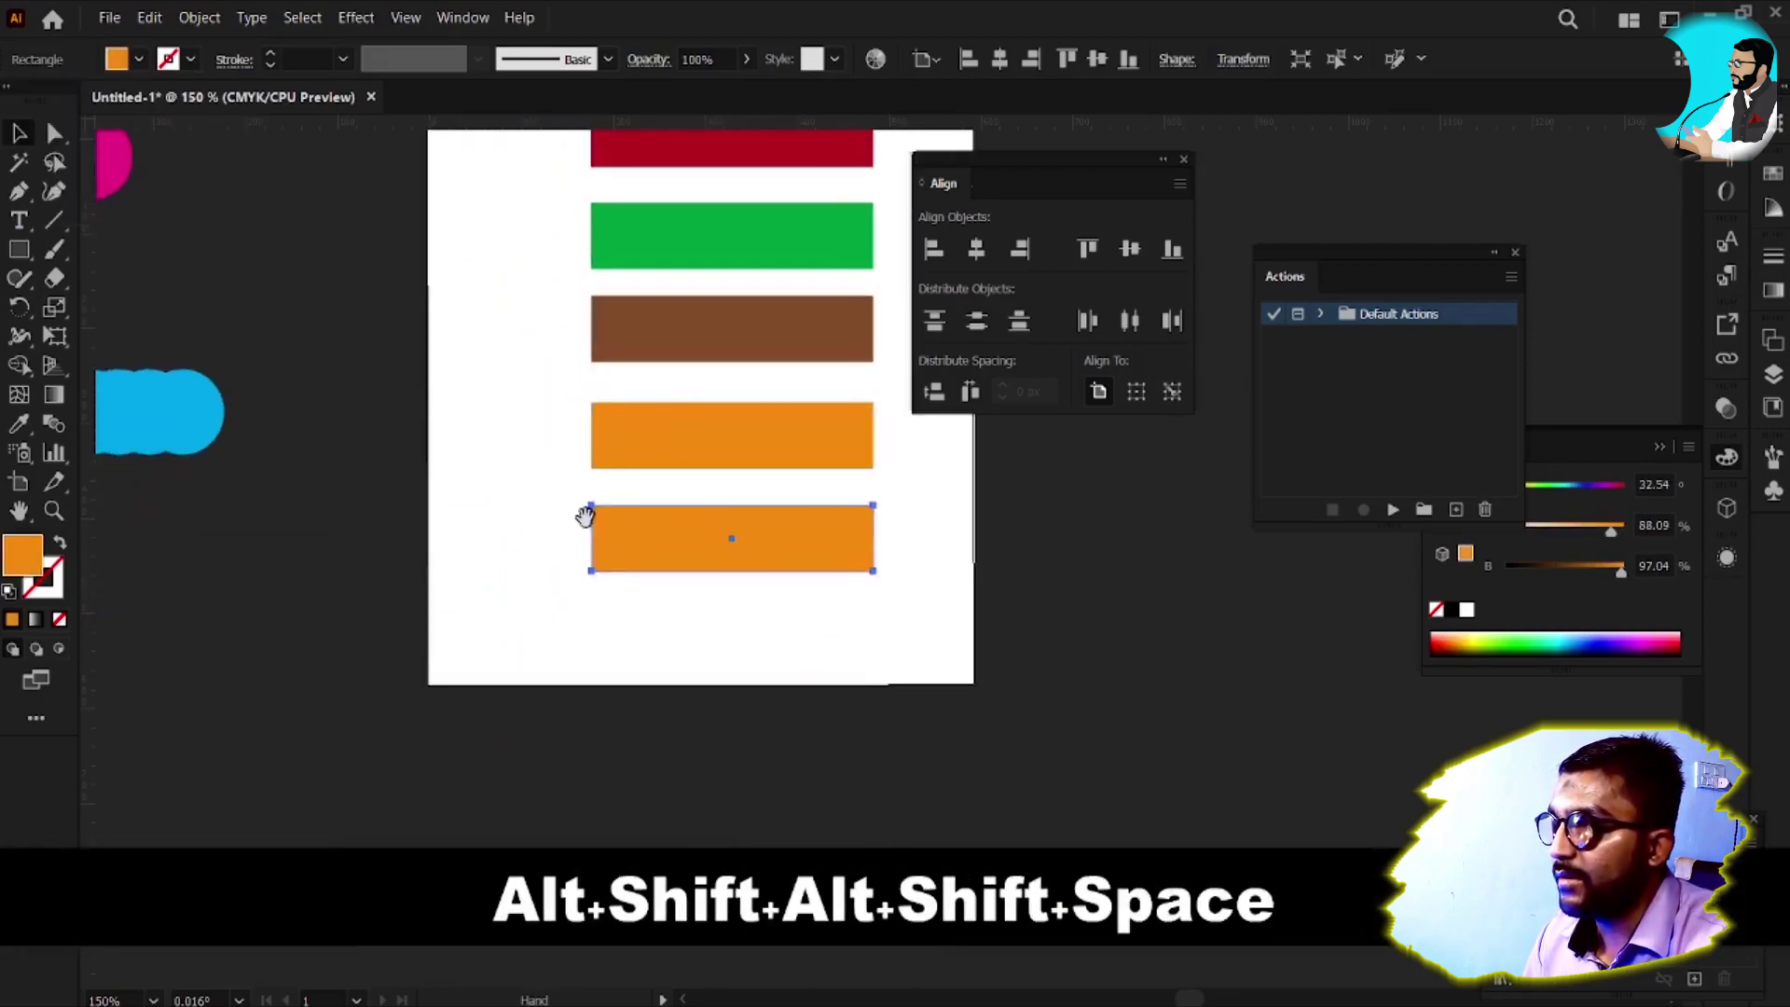
{"action": "left_click", "coordinate": [138, 61]}
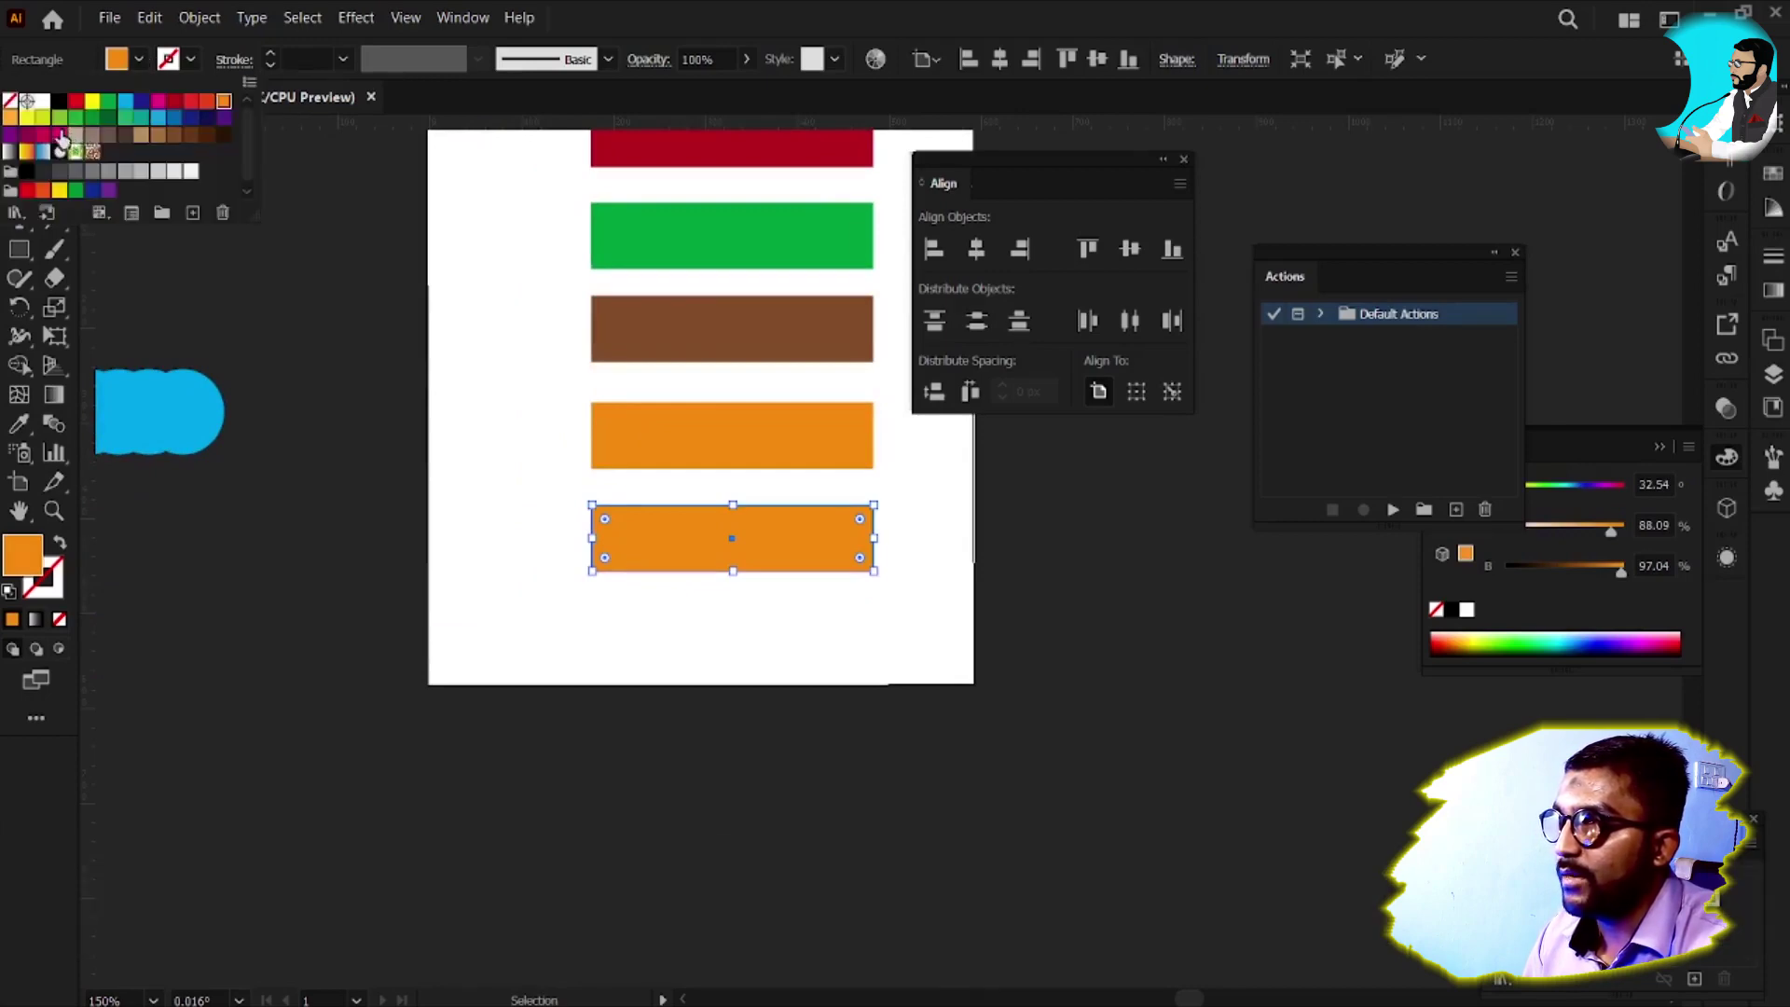
{"action": "left_click", "coordinate": [90, 117]}
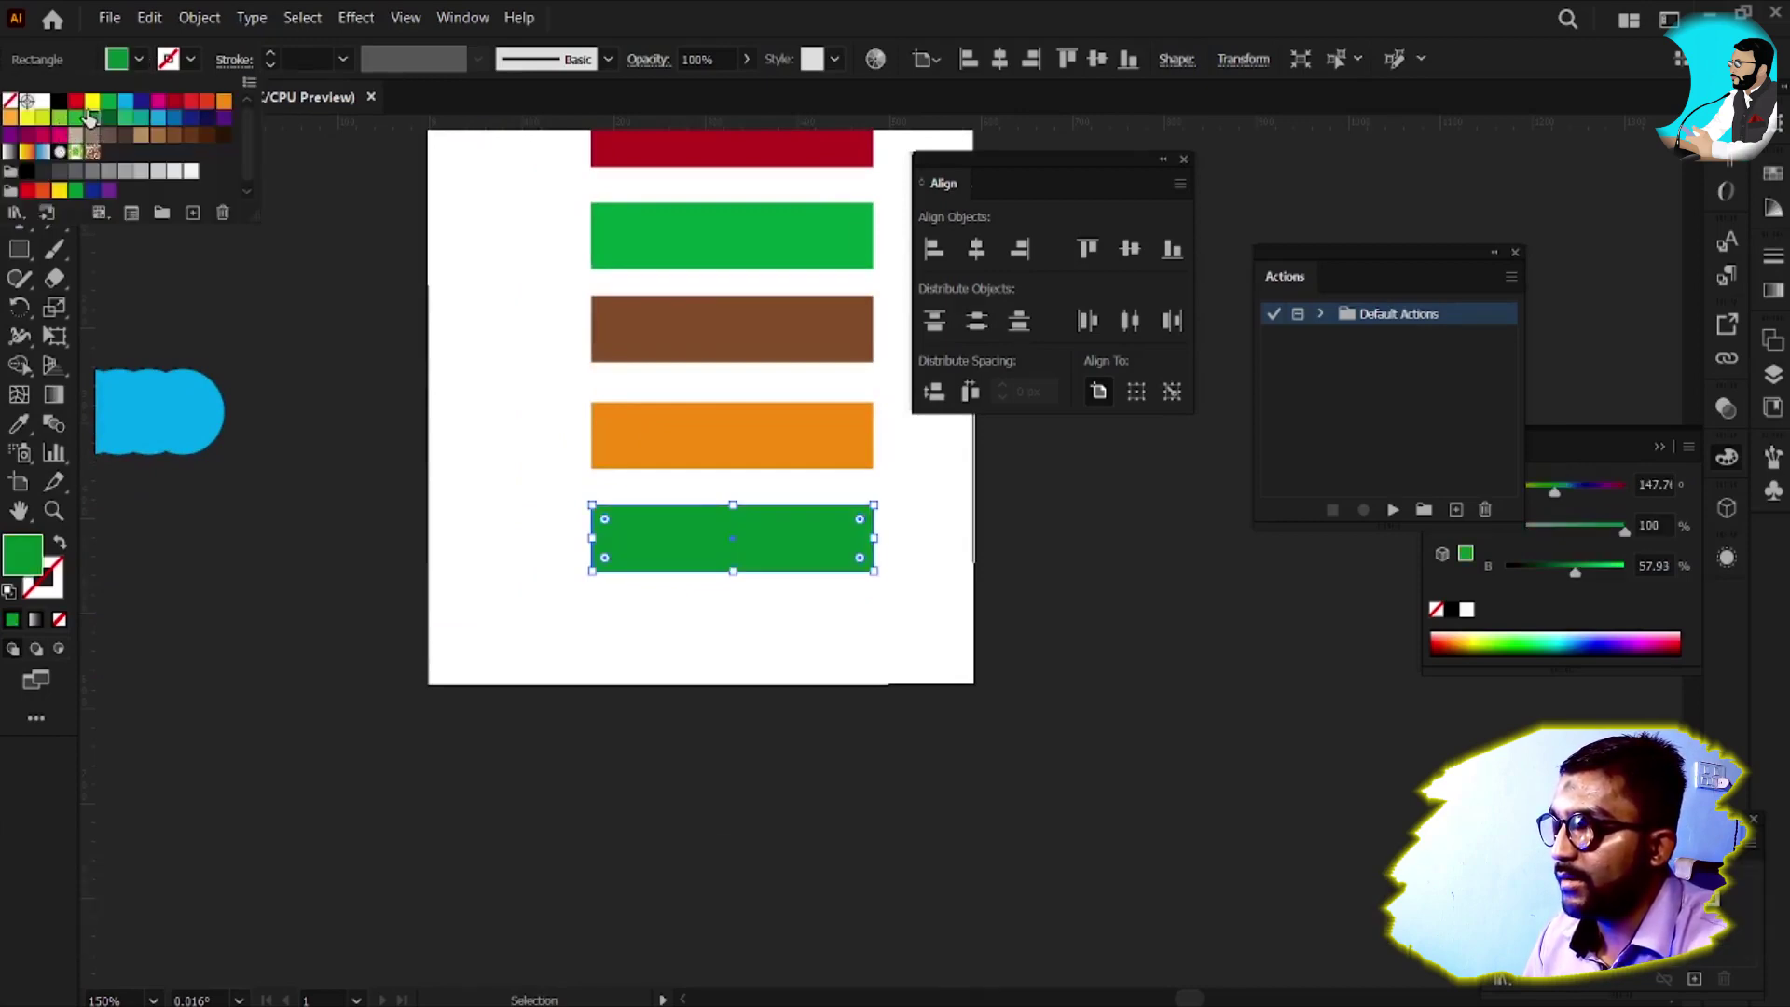
{"action": "left_click", "coordinate": [79, 116]}
{"action": "key", "text": "v"}
{"action": "scroll", "coordinate": [462, 468], "scroll_direction": "down", "scroll_amount": 2}
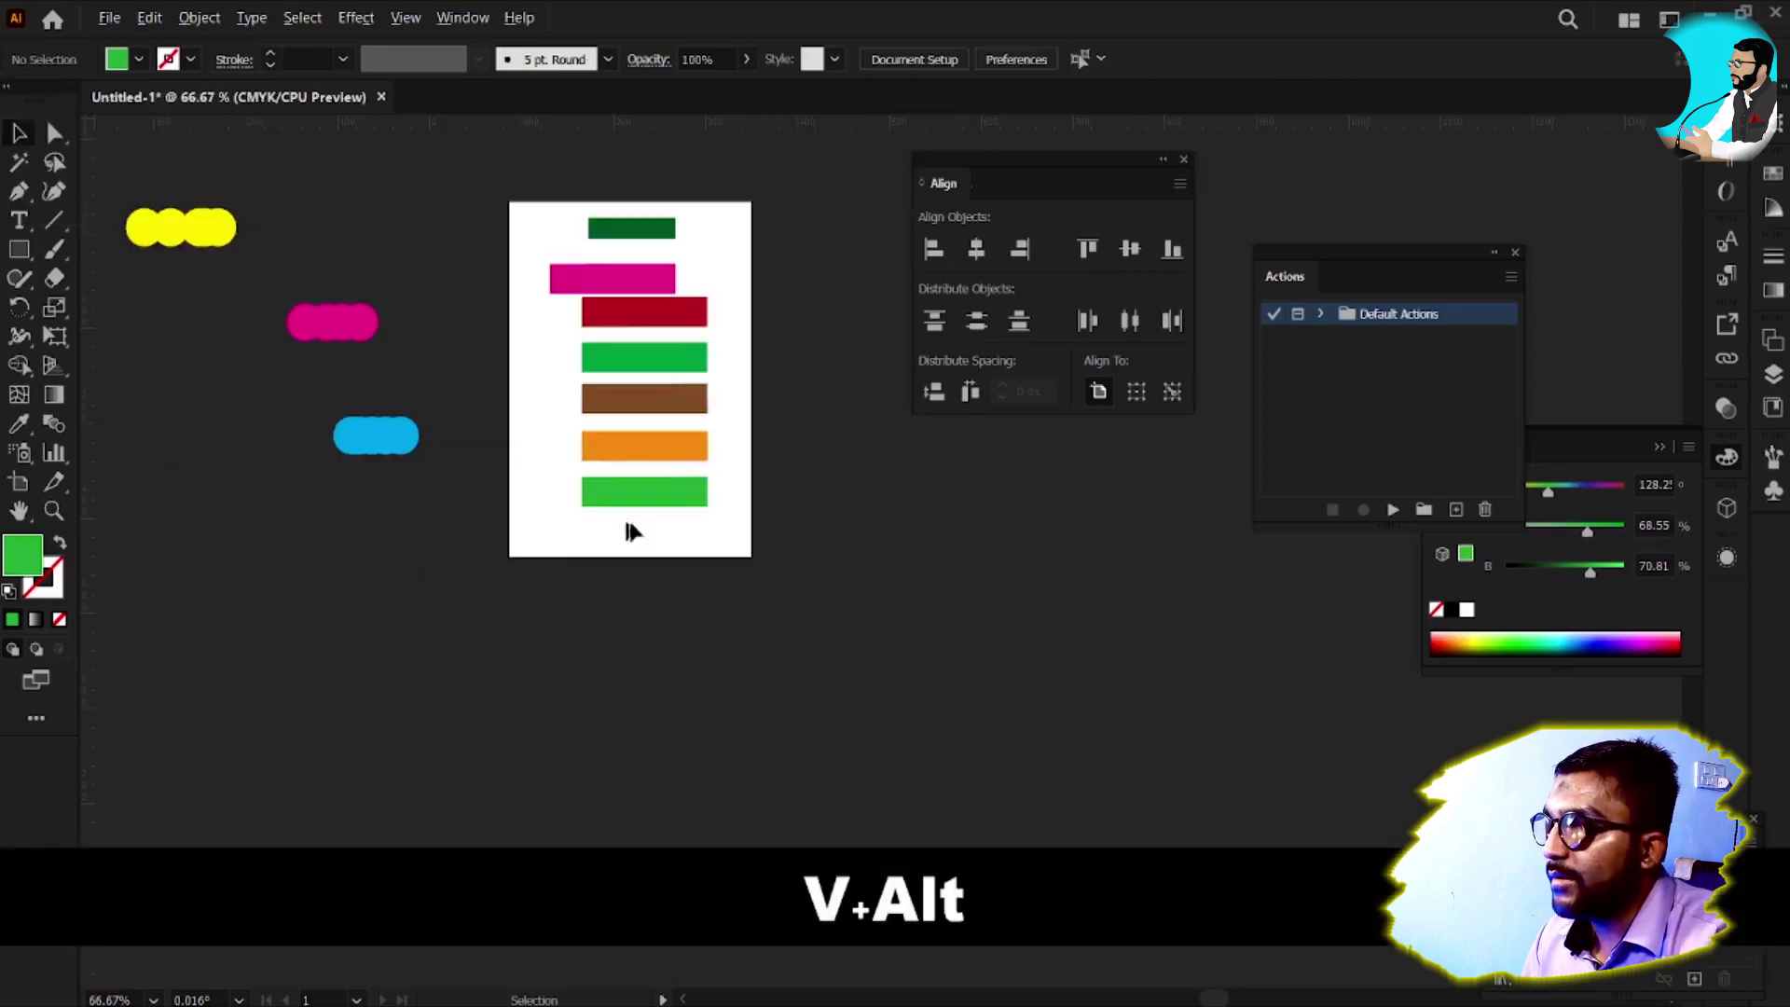
Widen the orange rectangle toward the left and the brown rectangle slightly toward the right
{"action": "left_click", "coordinate": [657, 455]}
{"action": "scroll", "coordinate": [658, 452], "scroll_direction": "up", "scroll_amount": 1, "text": "alt"}
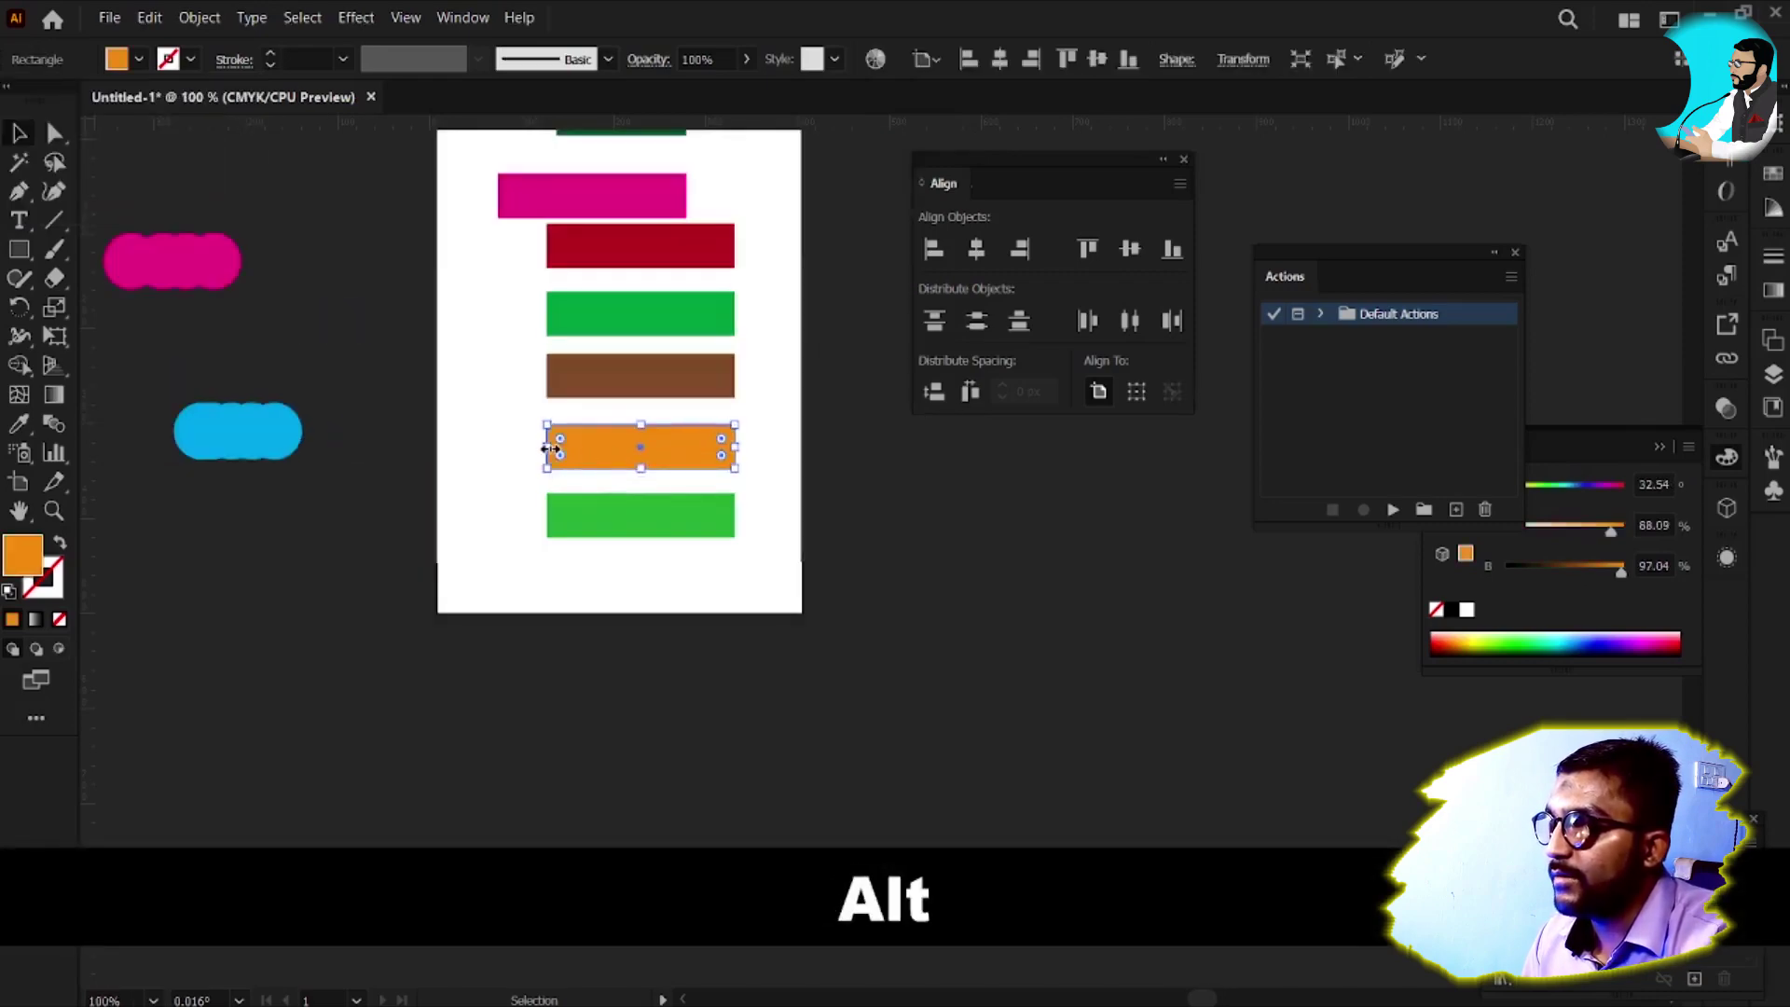
{"action": "left_click_drag", "start_coordinate": [549, 447], "coordinate": [483, 446]}
{"action": "left_click", "coordinate": [659, 384]}
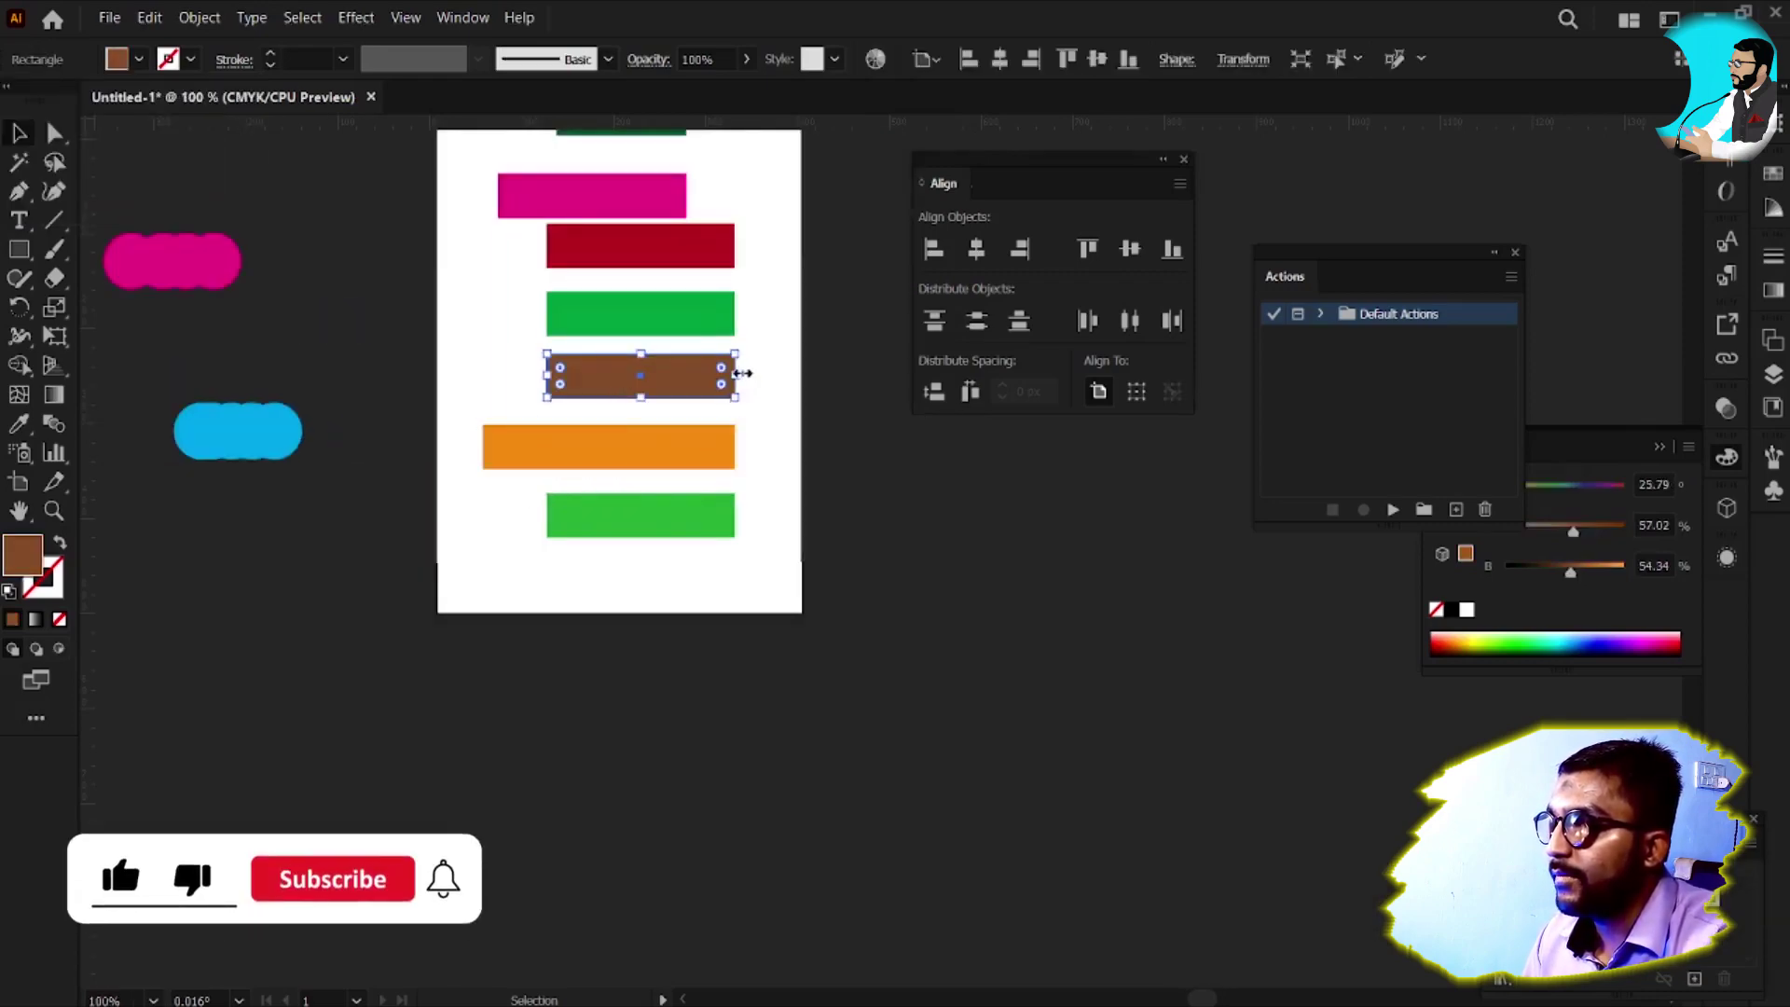
{"action": "left_click_drag", "start_coordinate": [736, 374], "coordinate": [750, 374]}
Shrink the bright green rectangle above the brown one and enlarge the bottom light green rectangle down and to the left
{"action": "left_click", "coordinate": [616, 316]}
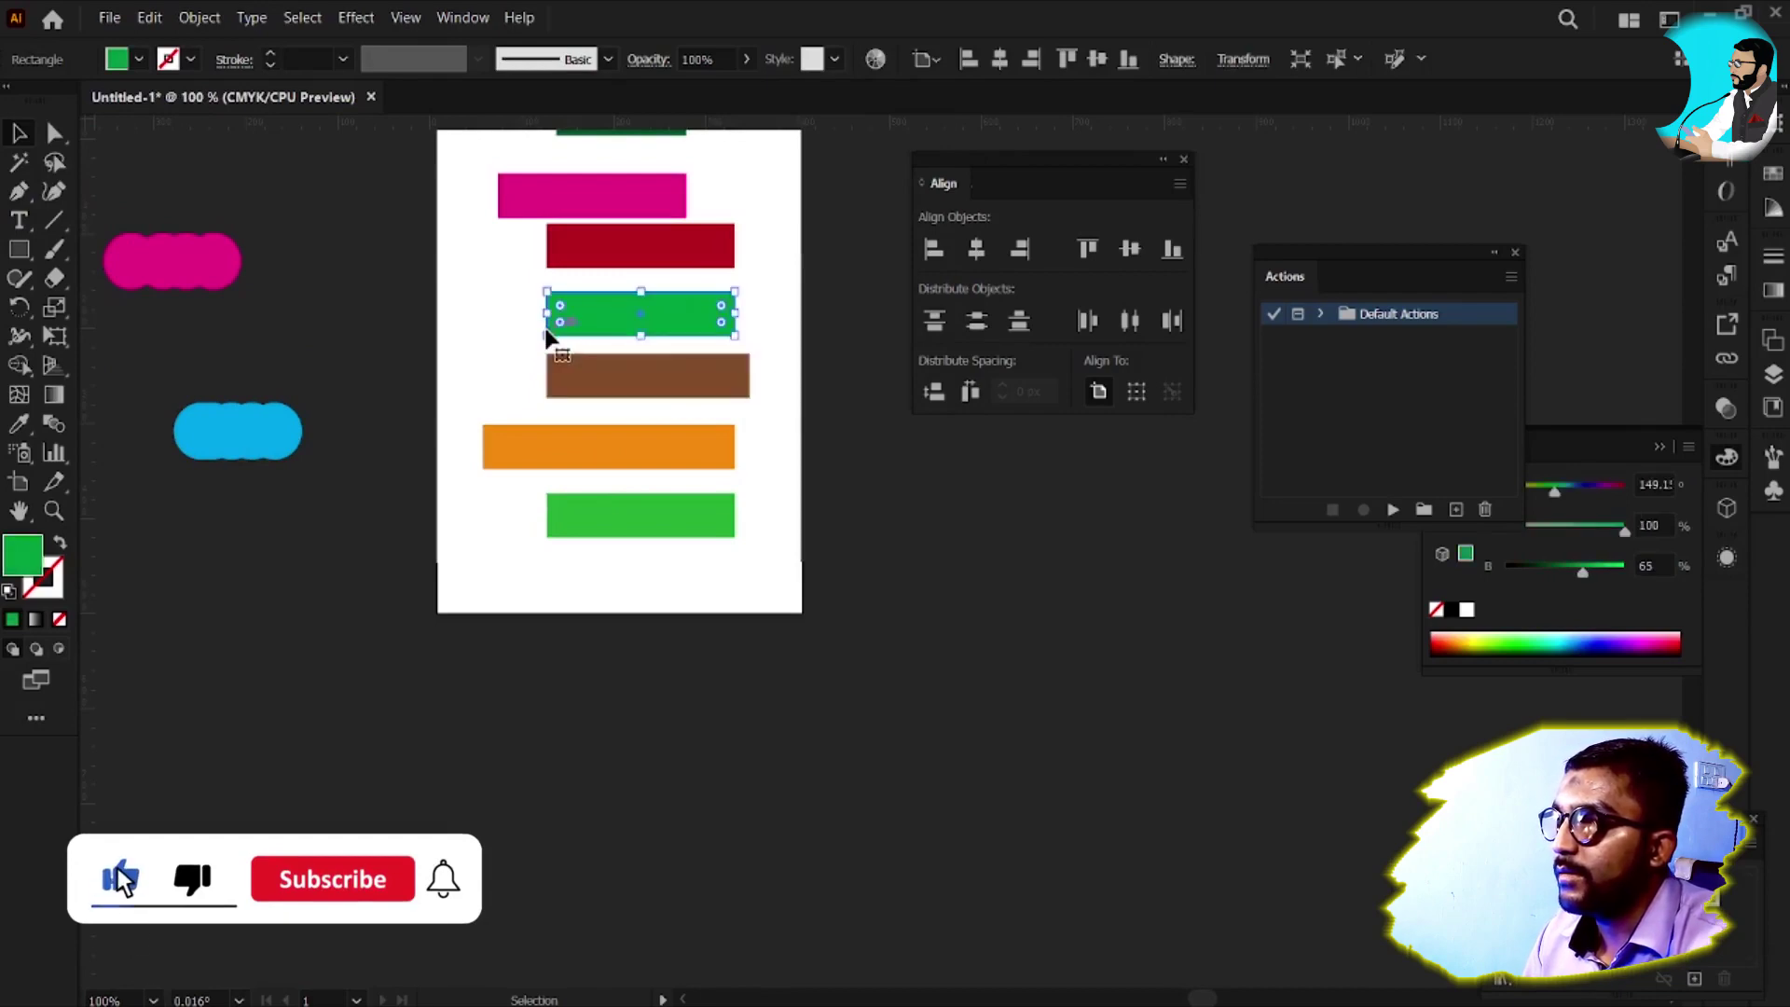
{"action": "left_click_drag", "start_coordinate": [547, 336], "coordinate": [584, 333]}
{"action": "left_click", "coordinate": [612, 532]}
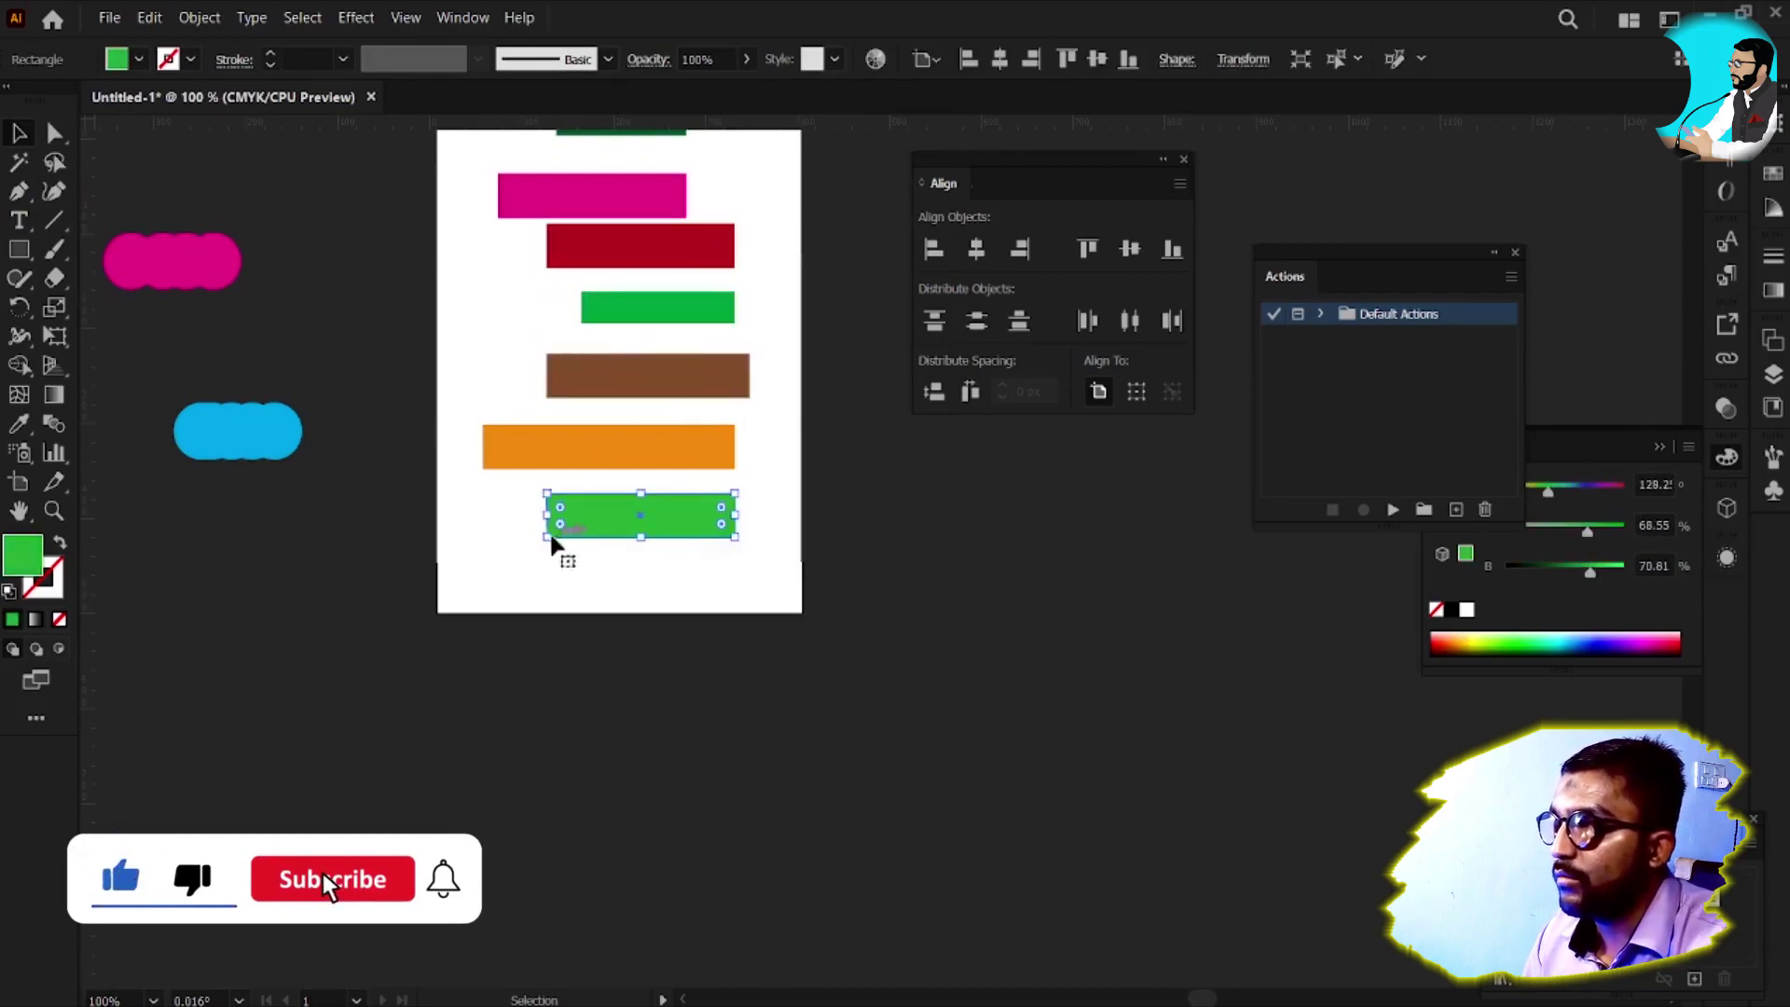
{"action": "left_click_drag", "start_coordinate": [547, 537], "coordinate": [520, 579]}
{"action": "left_click", "coordinate": [639, 633]}
Select all seven rectangles on the artboard and set them to align to the artboard
{"action": "key", "text": "space"}
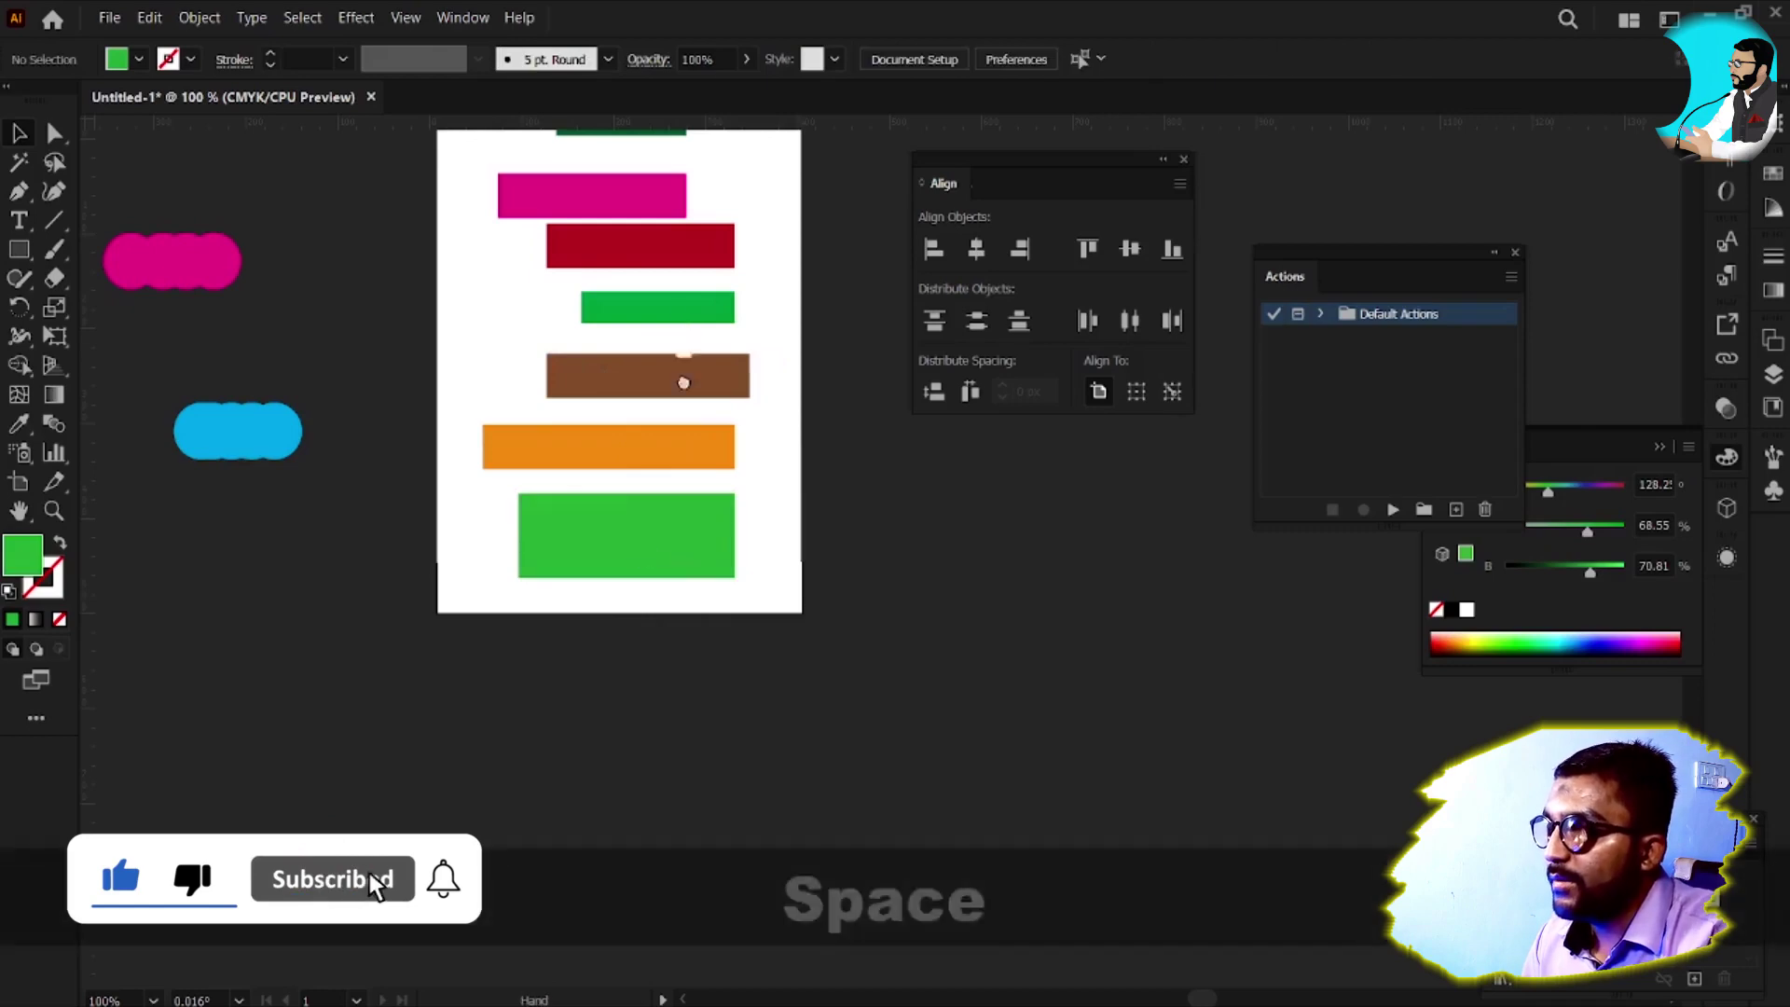
{"action": "left_click_drag", "start_coordinate": [682, 371], "coordinate": [681, 497]}
{"action": "key", "text": "v"}
{"action": "left_click_drag", "start_coordinate": [522, 178], "coordinate": [759, 771]}
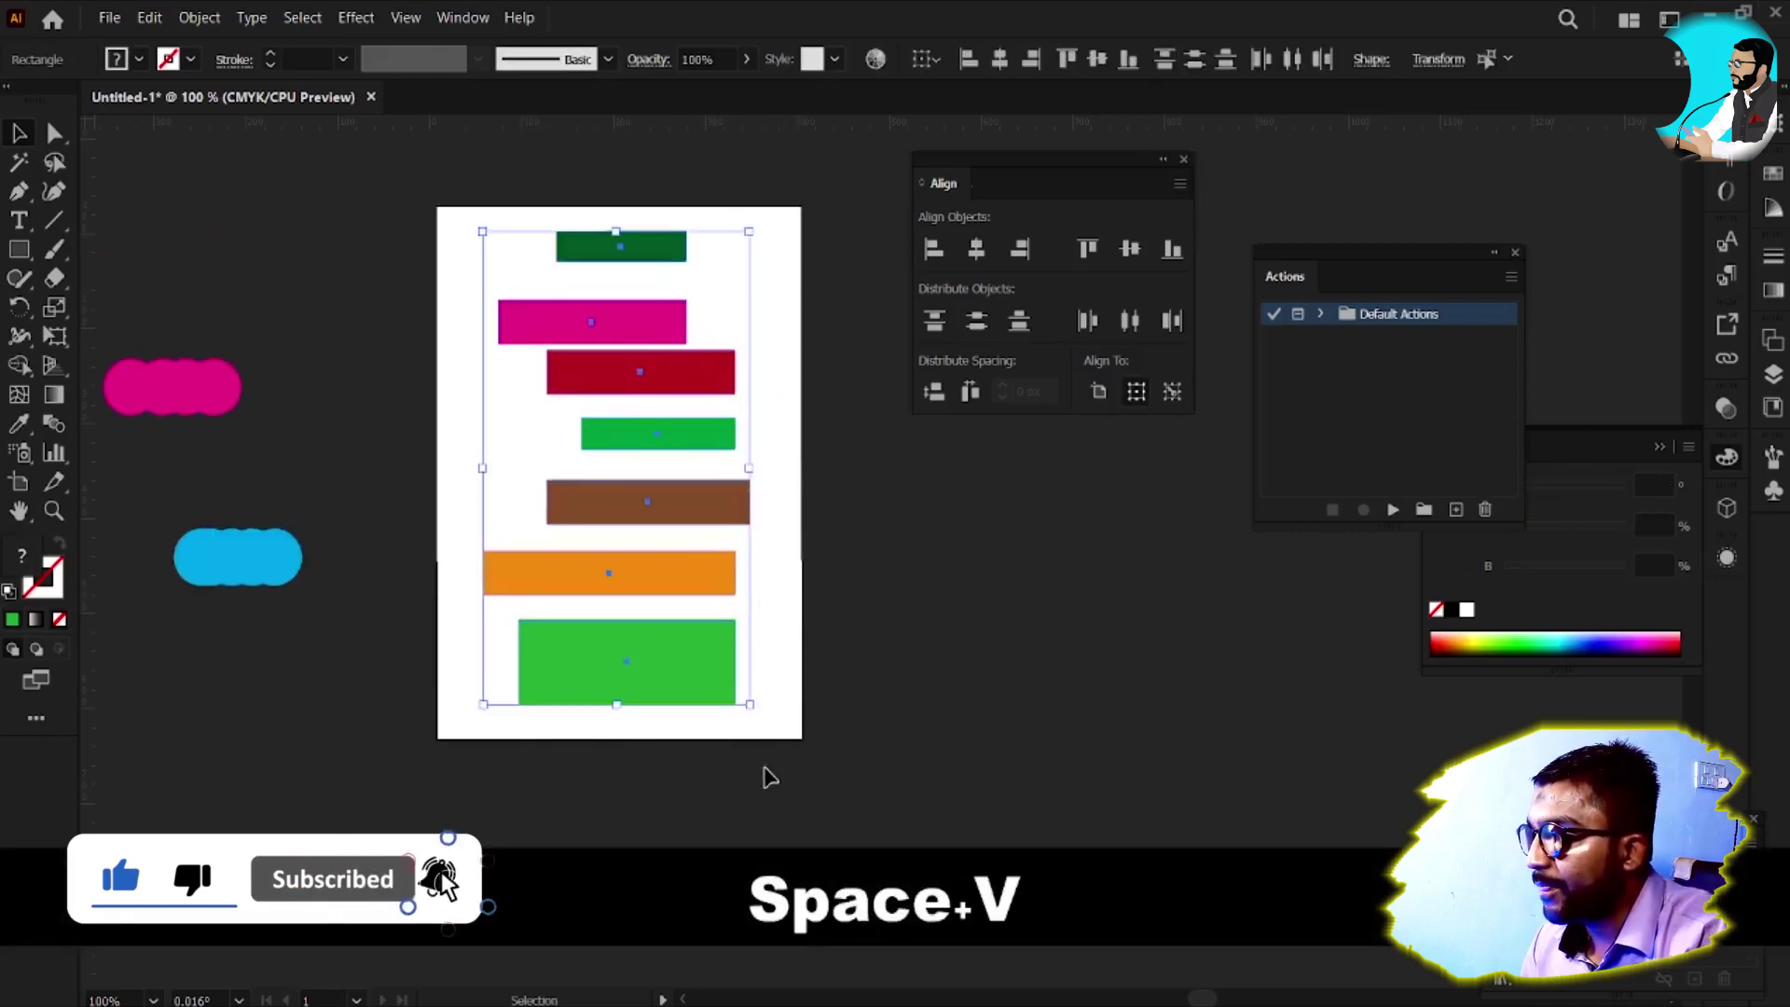
{"action": "left_click", "coordinate": [1099, 392]}
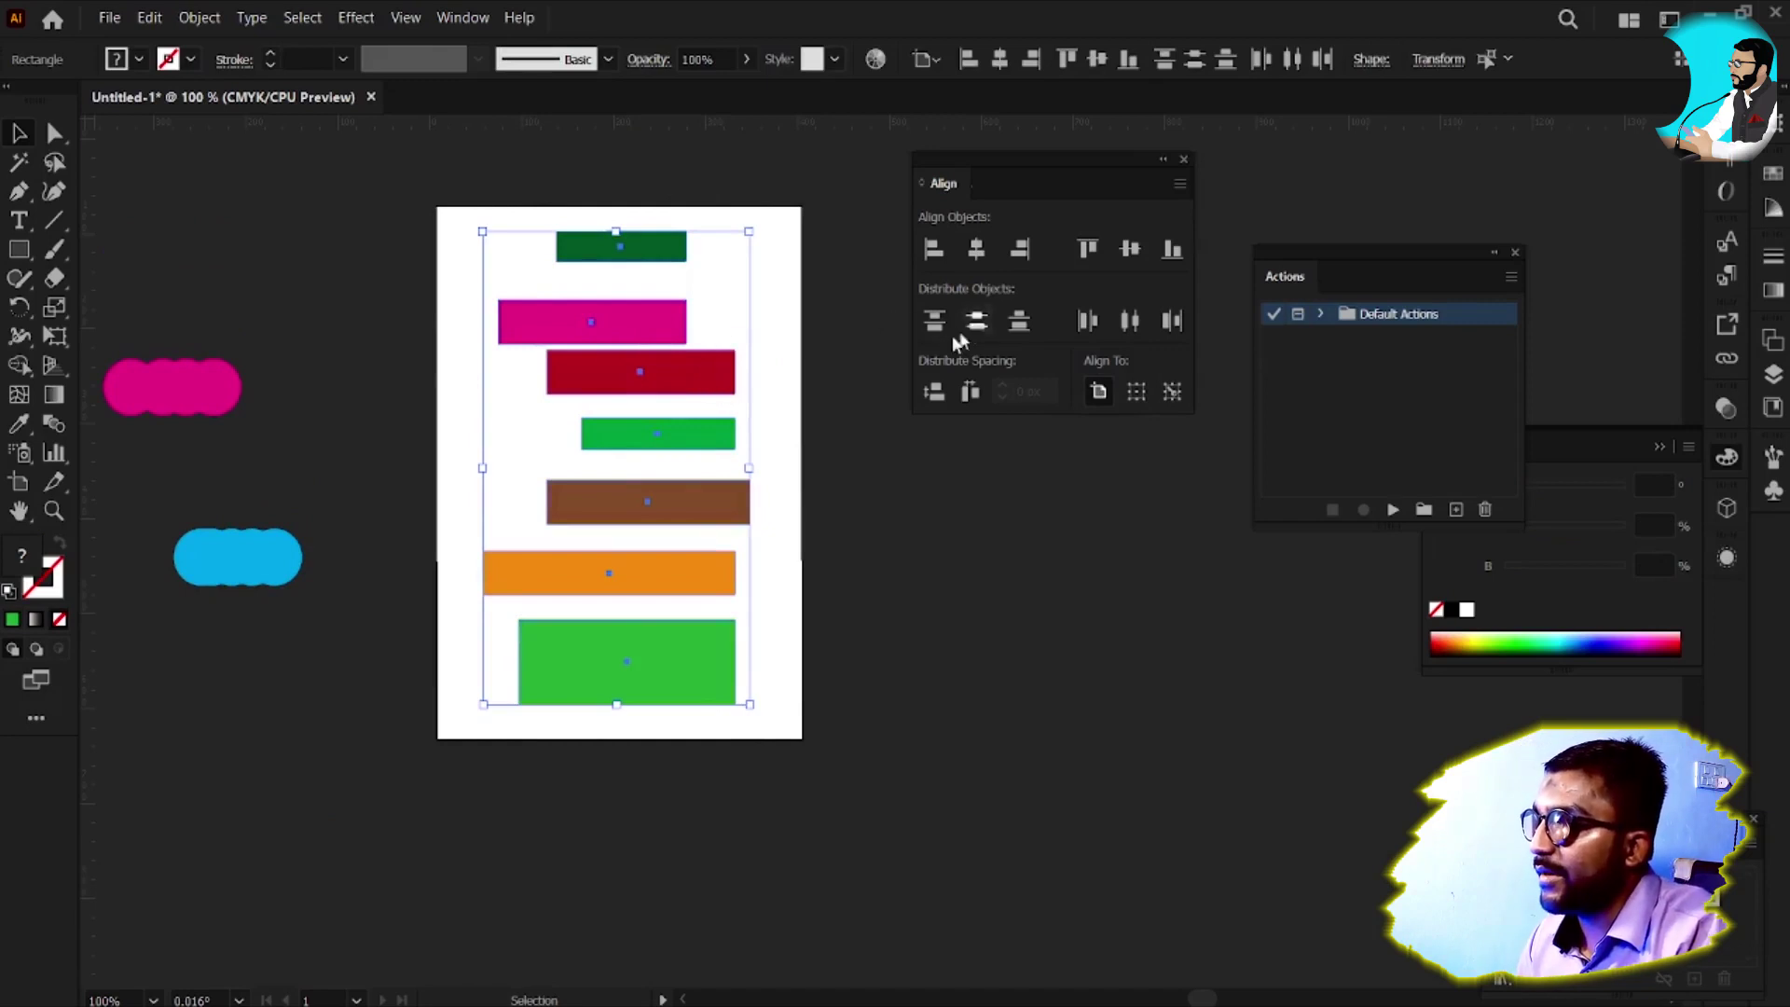
Distribute the seven rectangles vertically by their top and bottom edges and horizontally by their left and right edges
{"action": "left_click", "coordinate": [946, 324]}
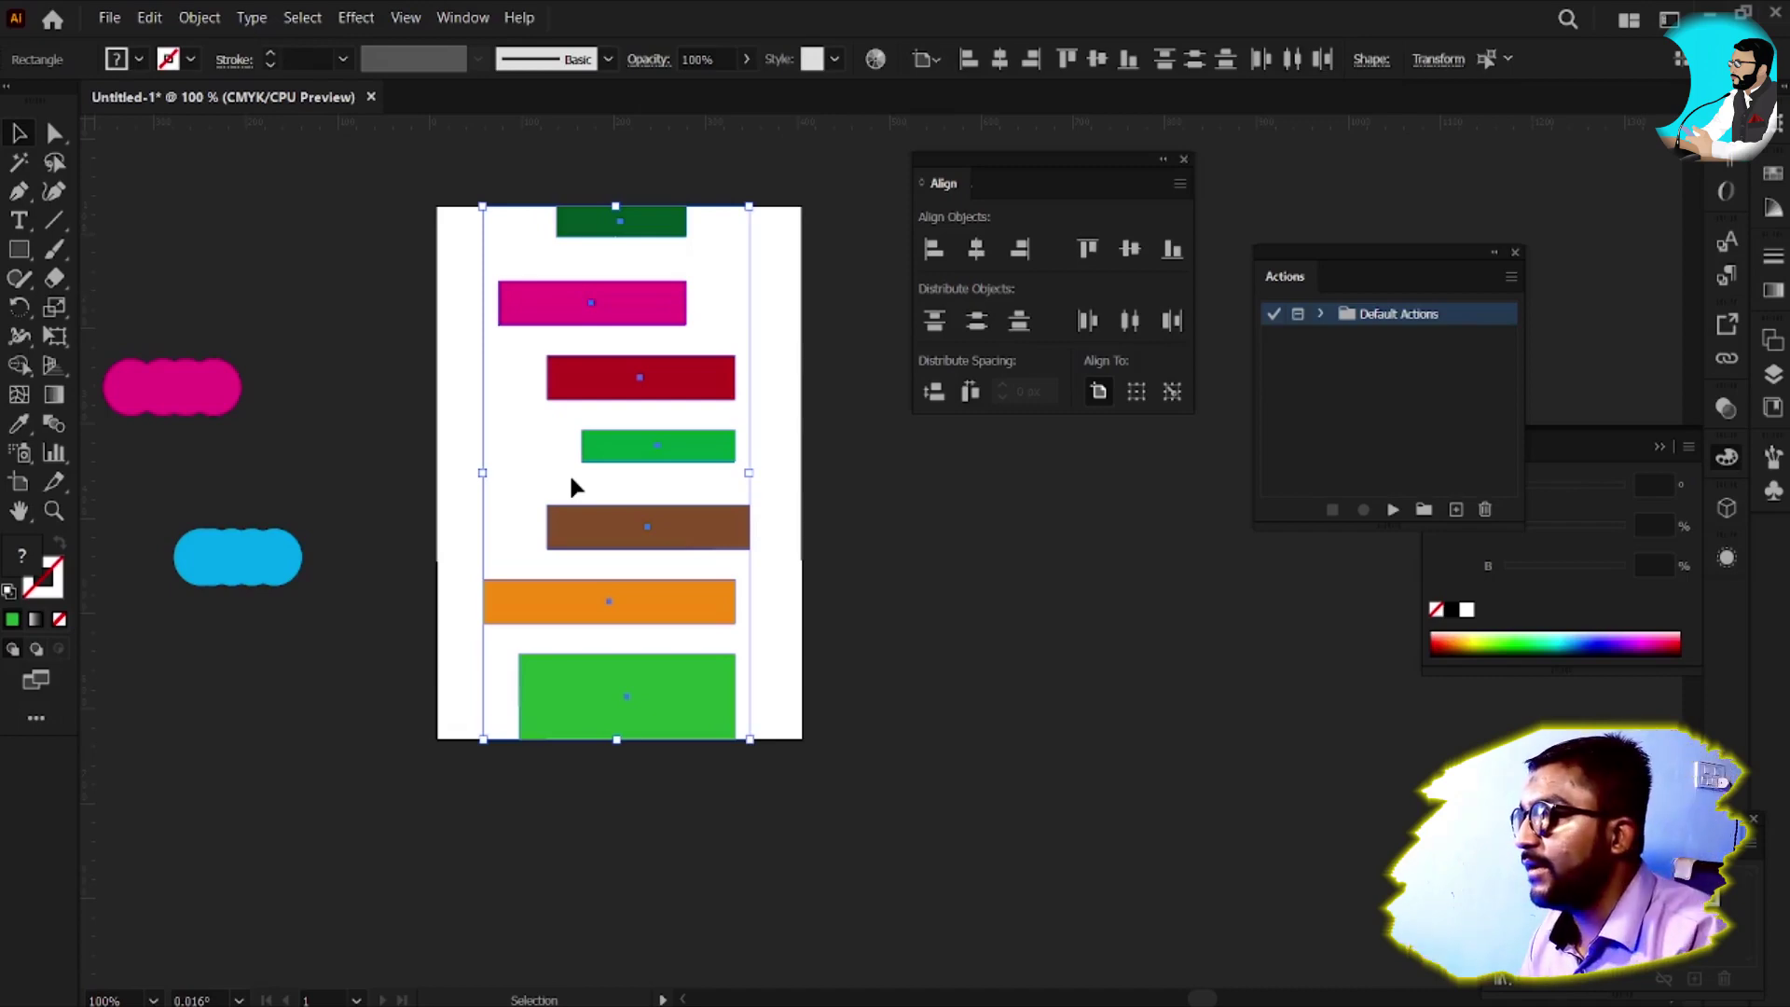
{"action": "left_click", "coordinate": [1022, 322]}
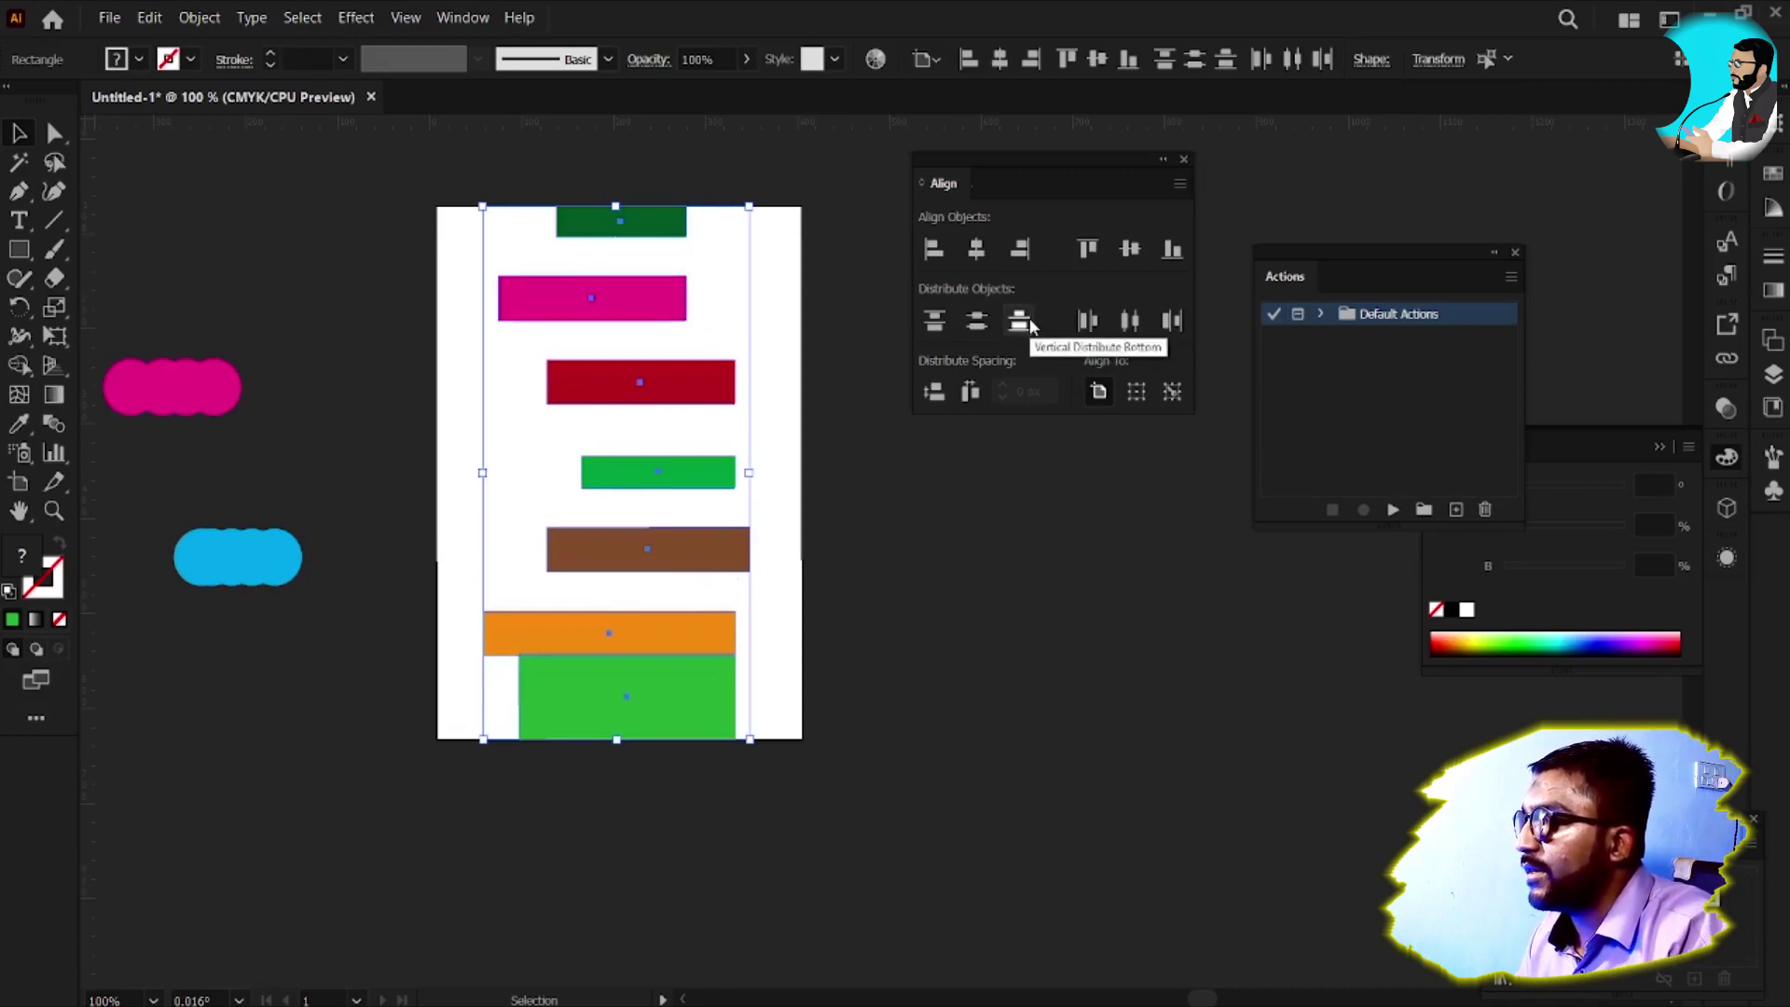
{"action": "left_click", "coordinate": [1090, 326]}
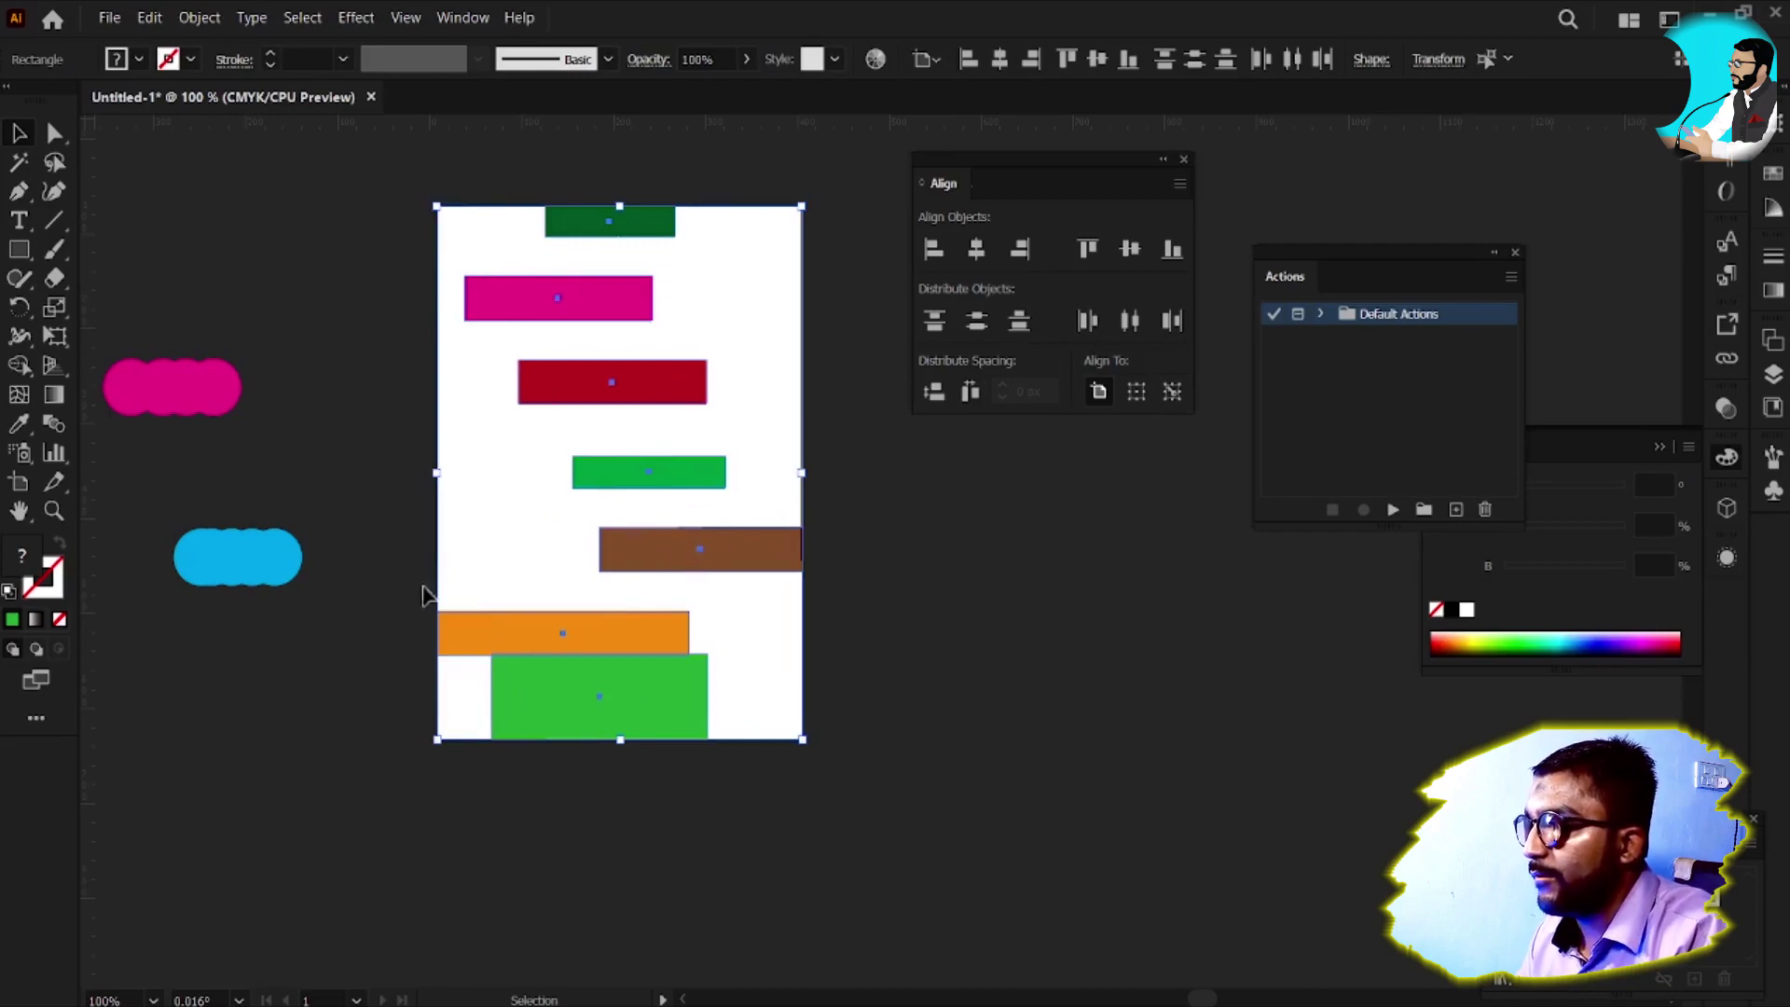
{"action": "left_click", "coordinate": [1171, 323]}
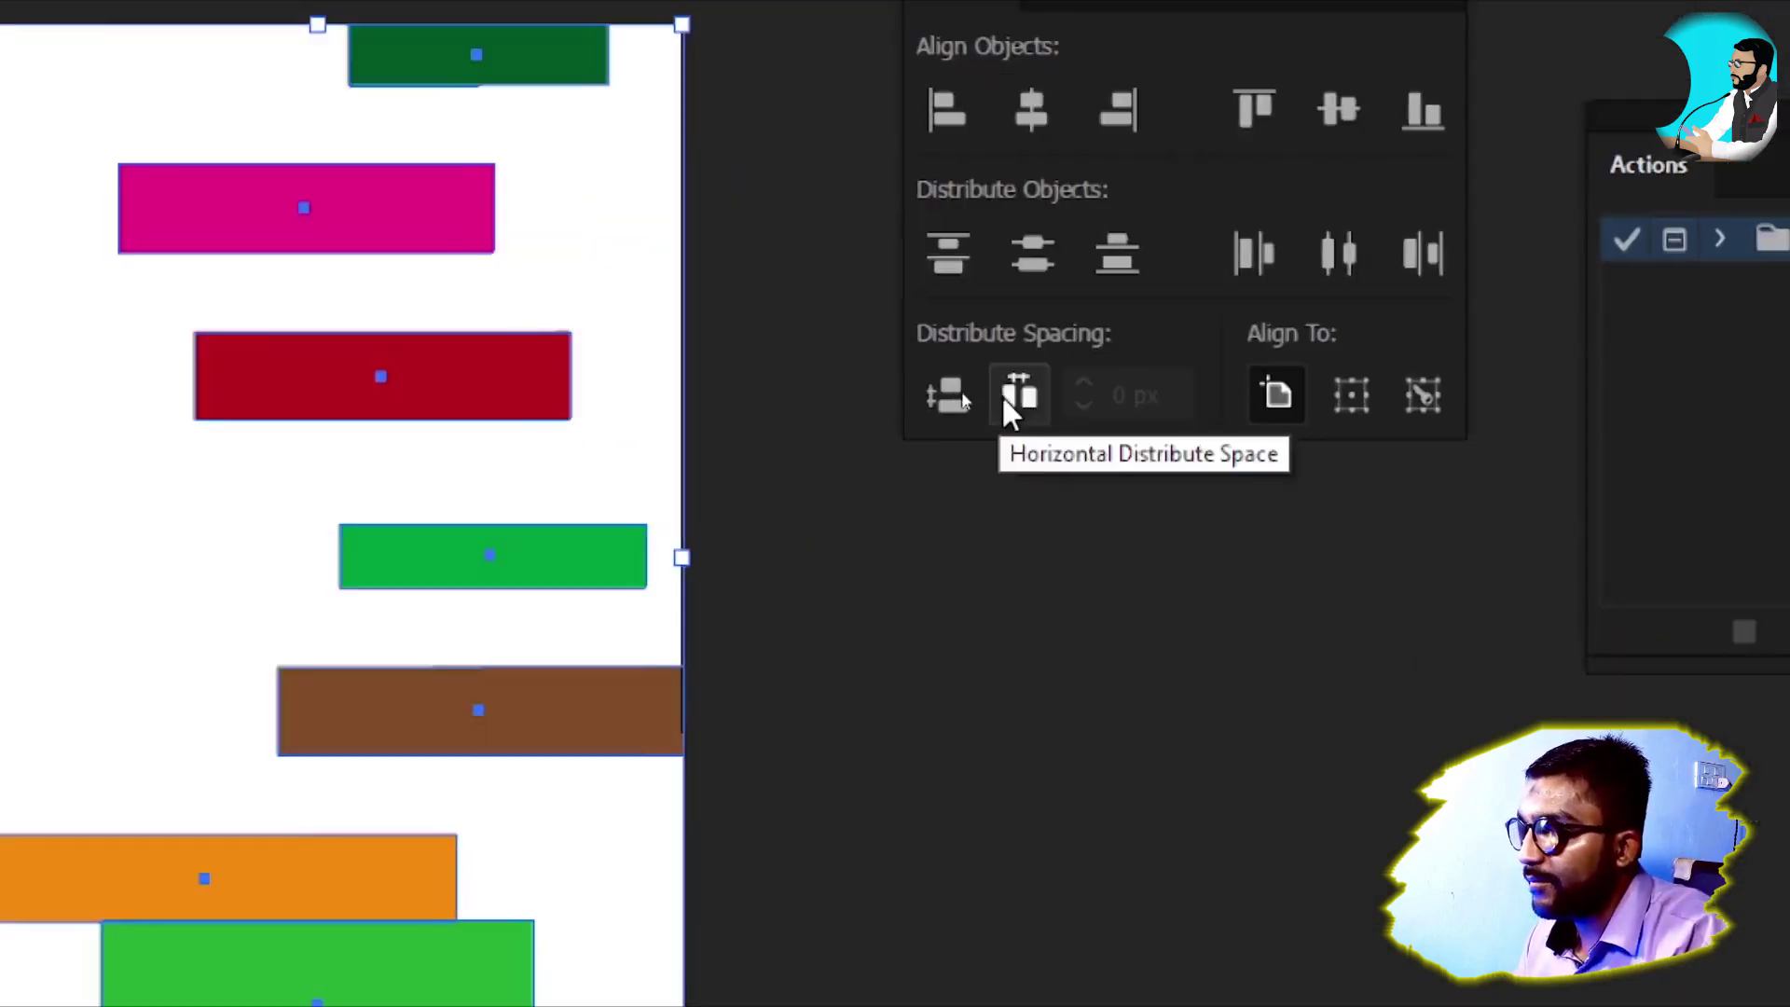
Apply Vertical Distribute Space to the seven rectangles, followed by Horizontal Distribute Space several times
{"action": "scroll", "coordinate": [551, 524], "scroll_direction": "up", "scroll_amount": 1}
{"action": "key", "text": "ctrl+alt"}
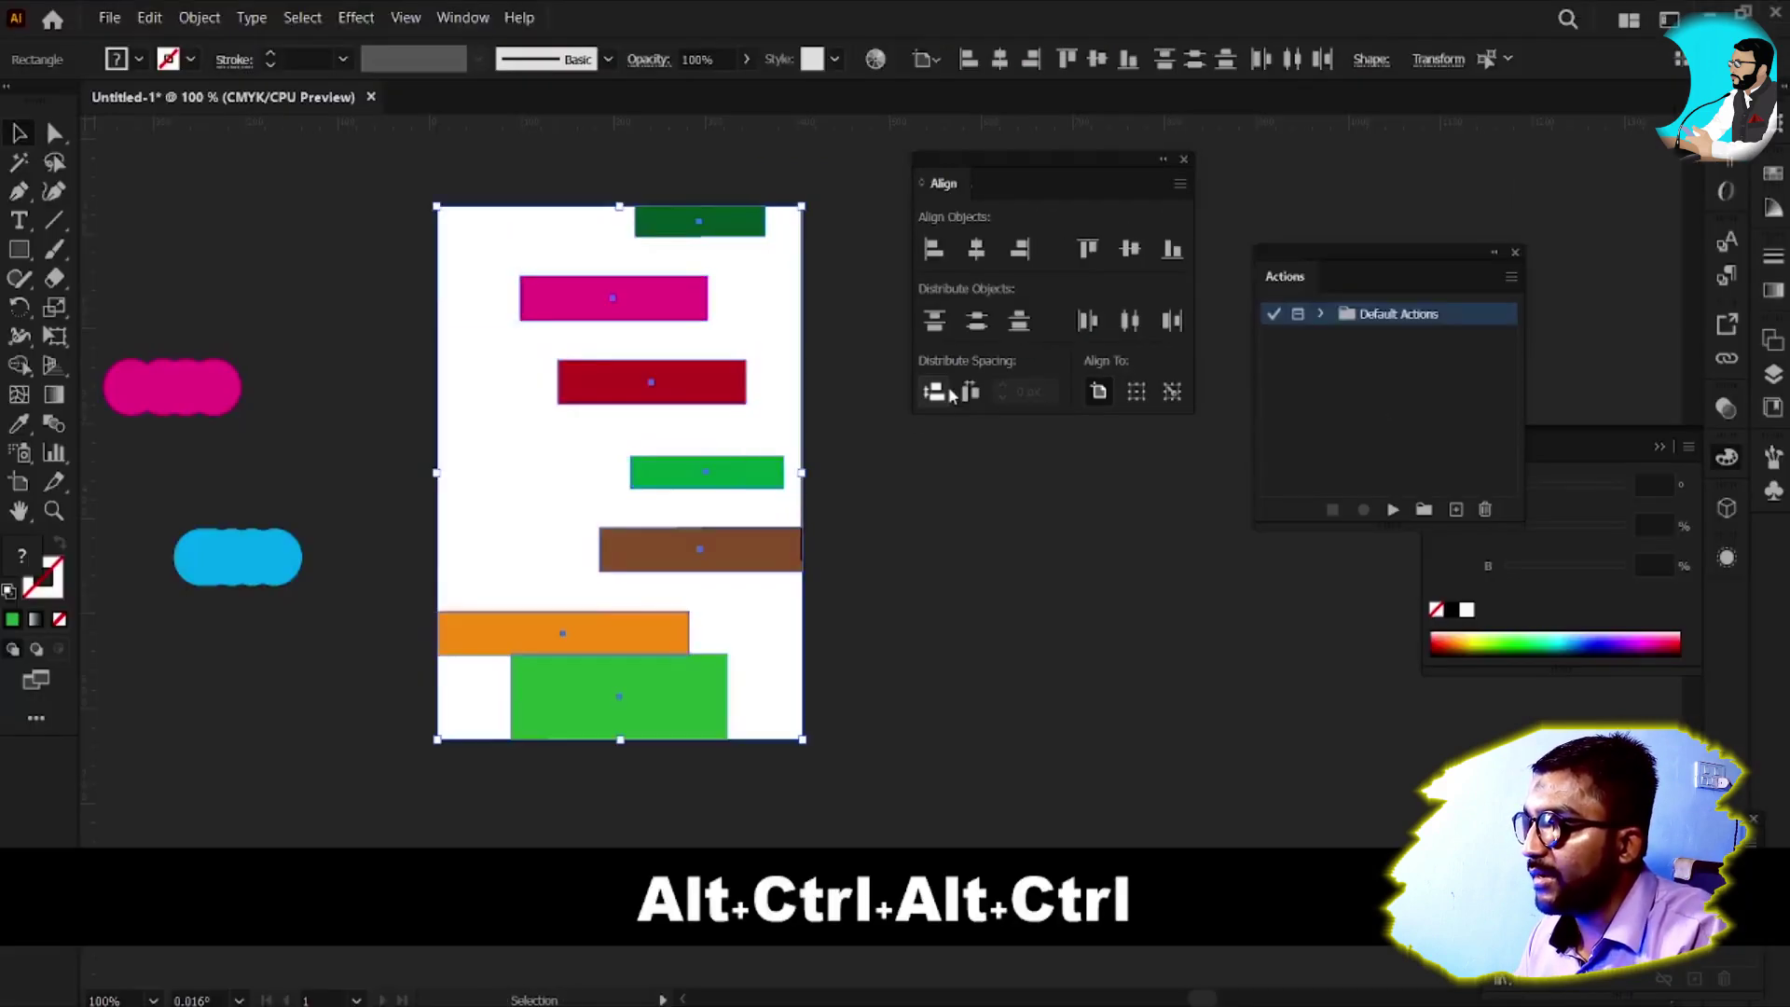
{"action": "left_click", "coordinate": [949, 393]}
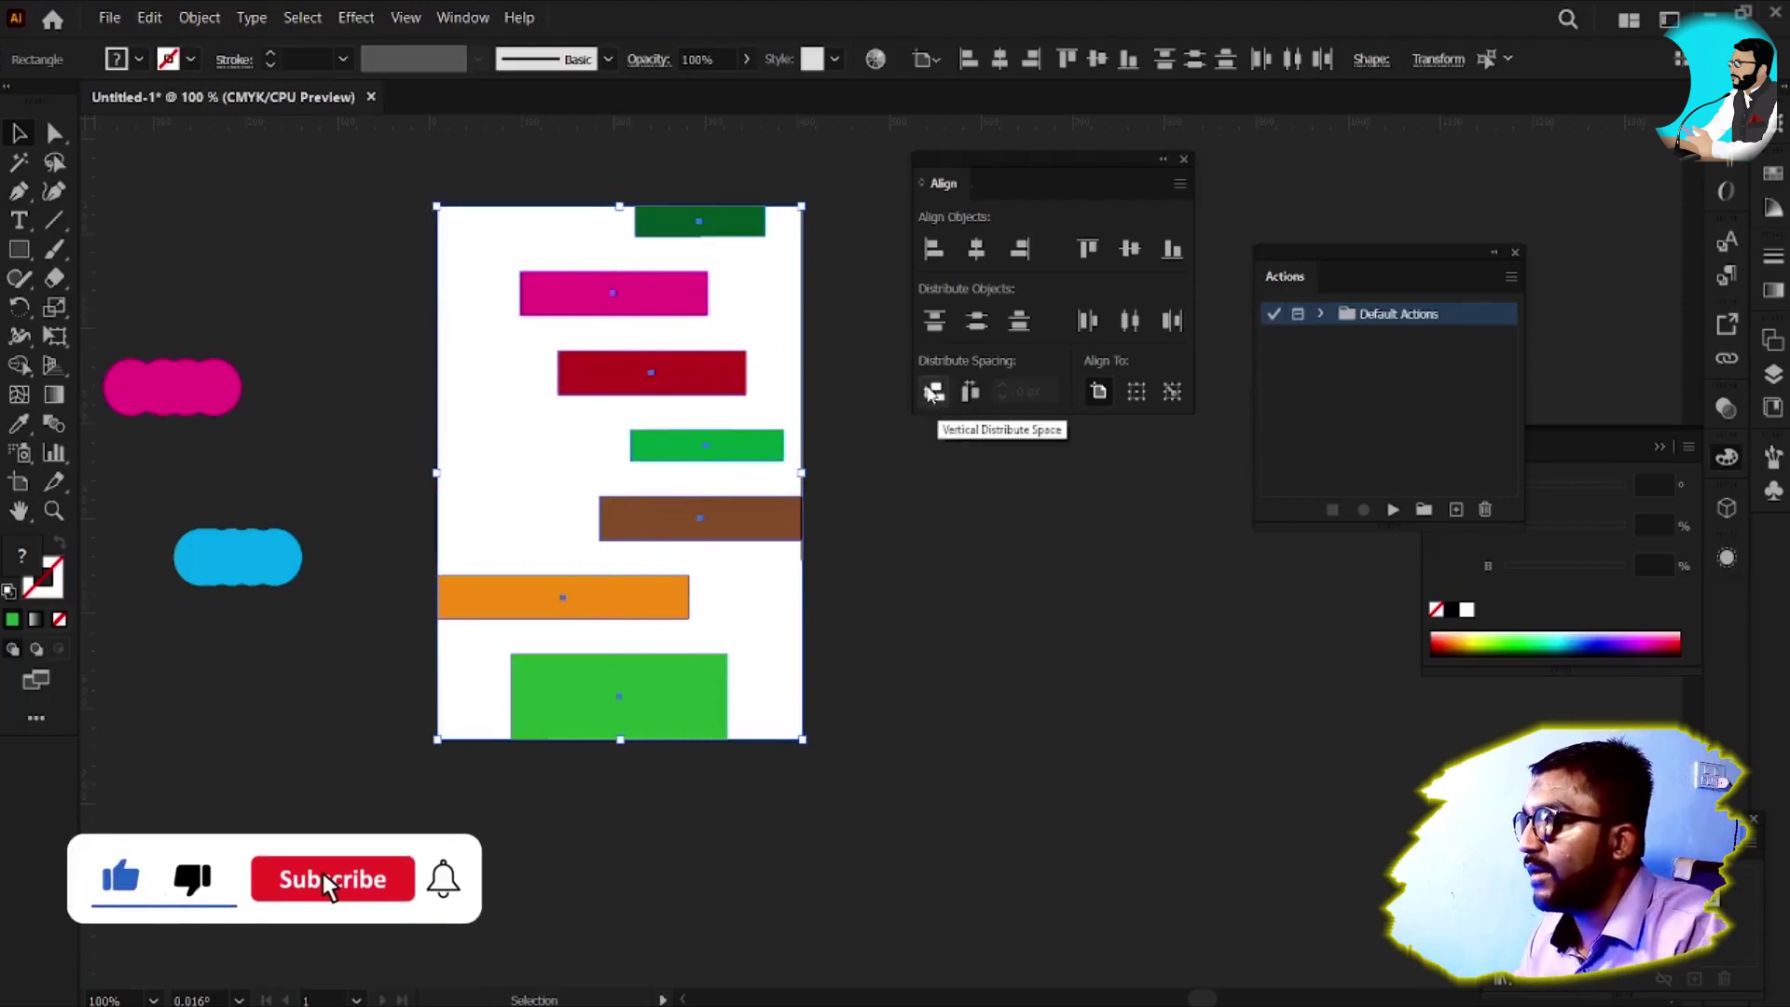
{"action": "left_click", "coordinate": [968, 393]}
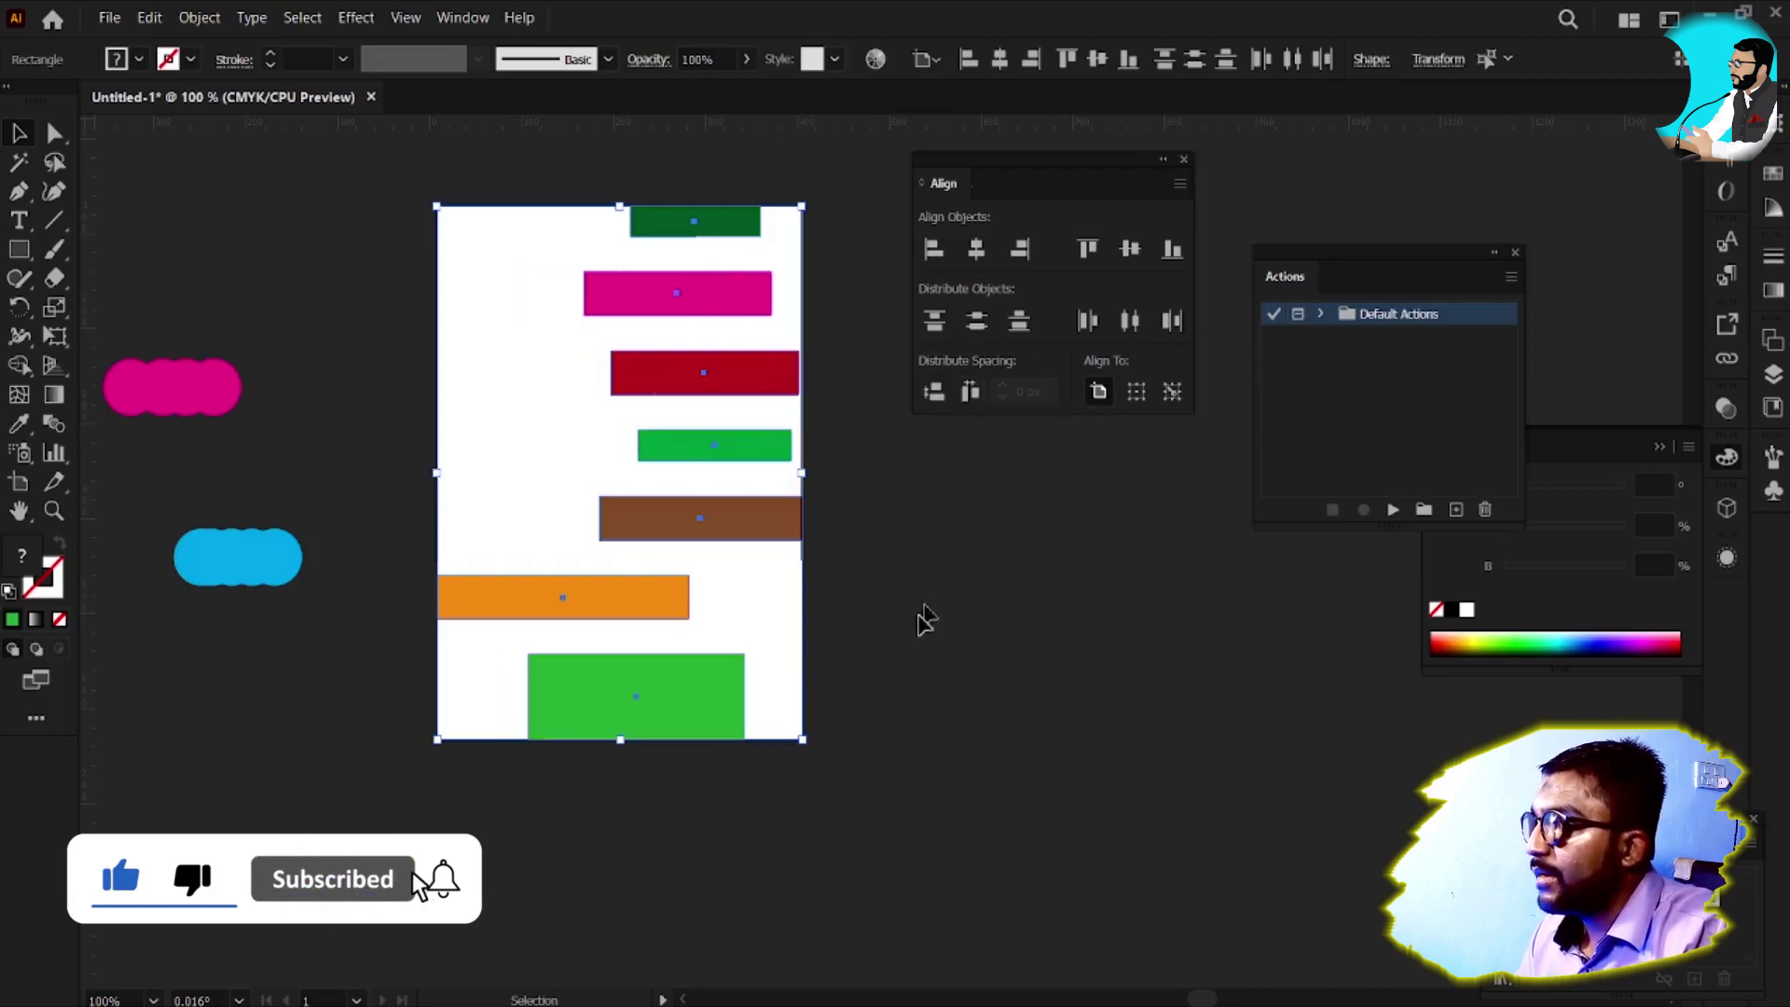
{"action": "left_click", "coordinate": [969, 393]}
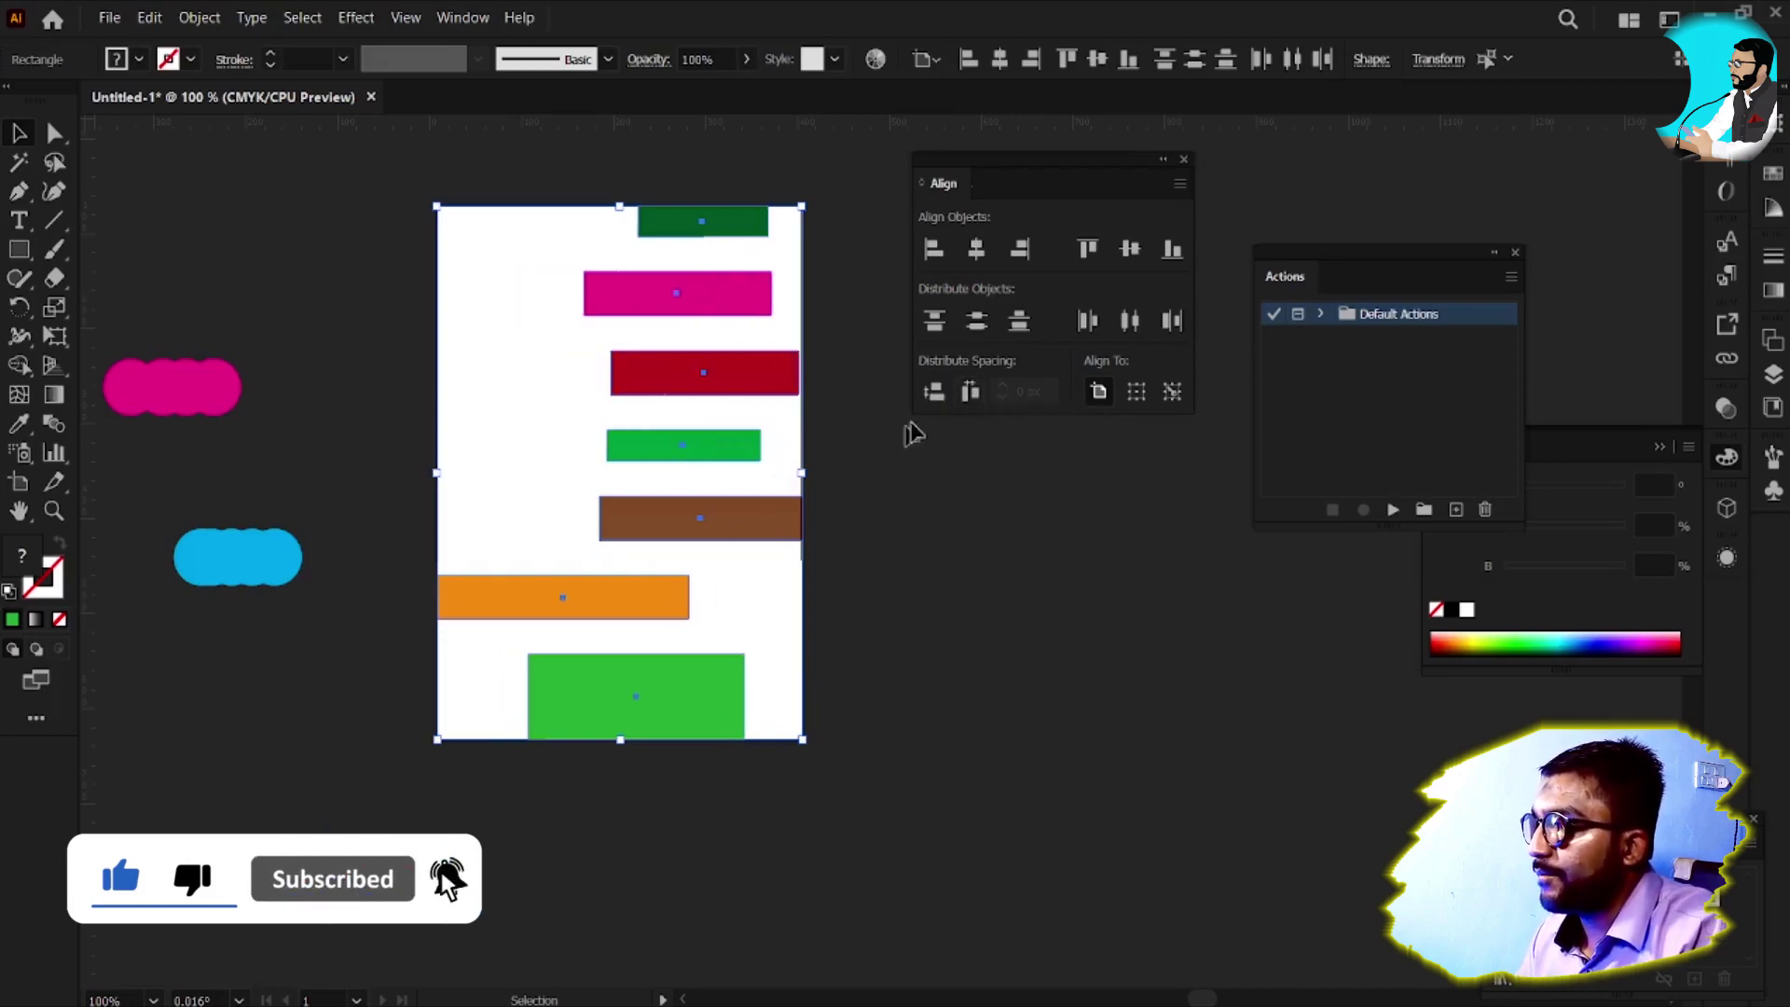
{"action": "left_click", "coordinate": [972, 389]}
{"action": "left_click", "coordinate": [972, 394]}
{"action": "left_click", "coordinate": [972, 393]}
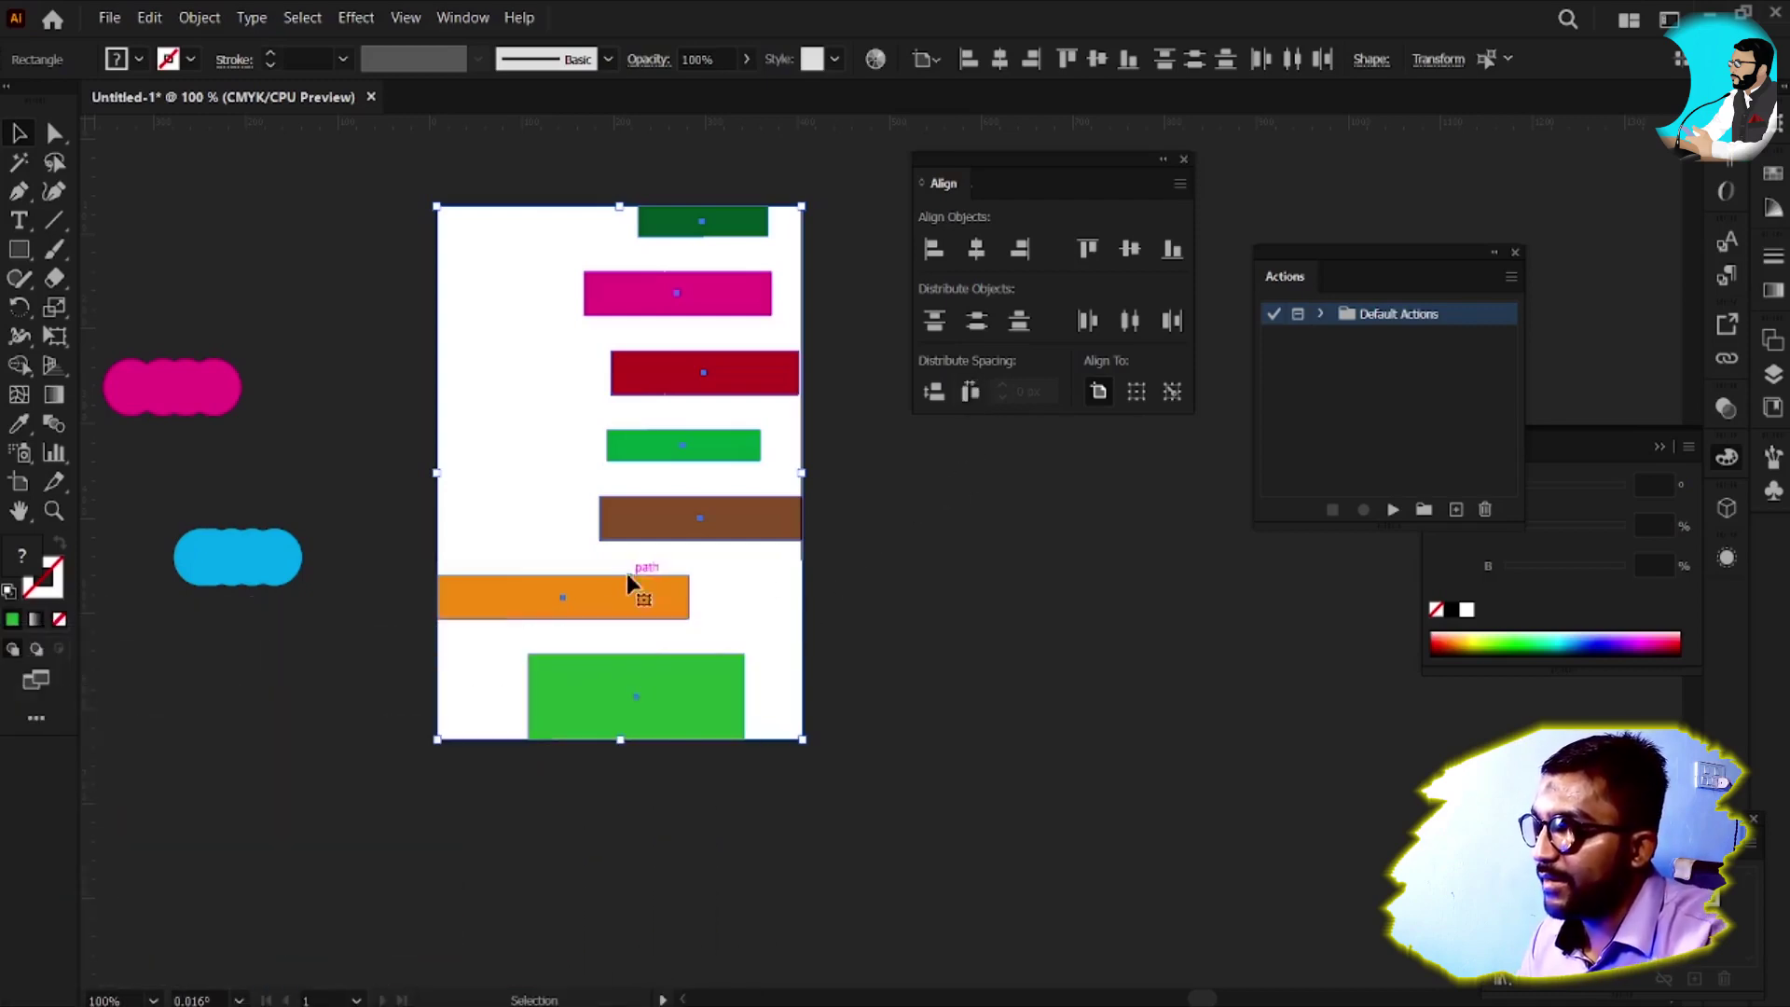
Move the orange rectangle slightly inward from the artboard's left edge and shrink it to about half its size
{"action": "left_click", "coordinate": [614, 610]}
{"action": "left_click", "coordinate": [318, 734]}
{"action": "scroll", "coordinate": [483, 626], "scroll_direction": "up", "scroll_amount": 1}
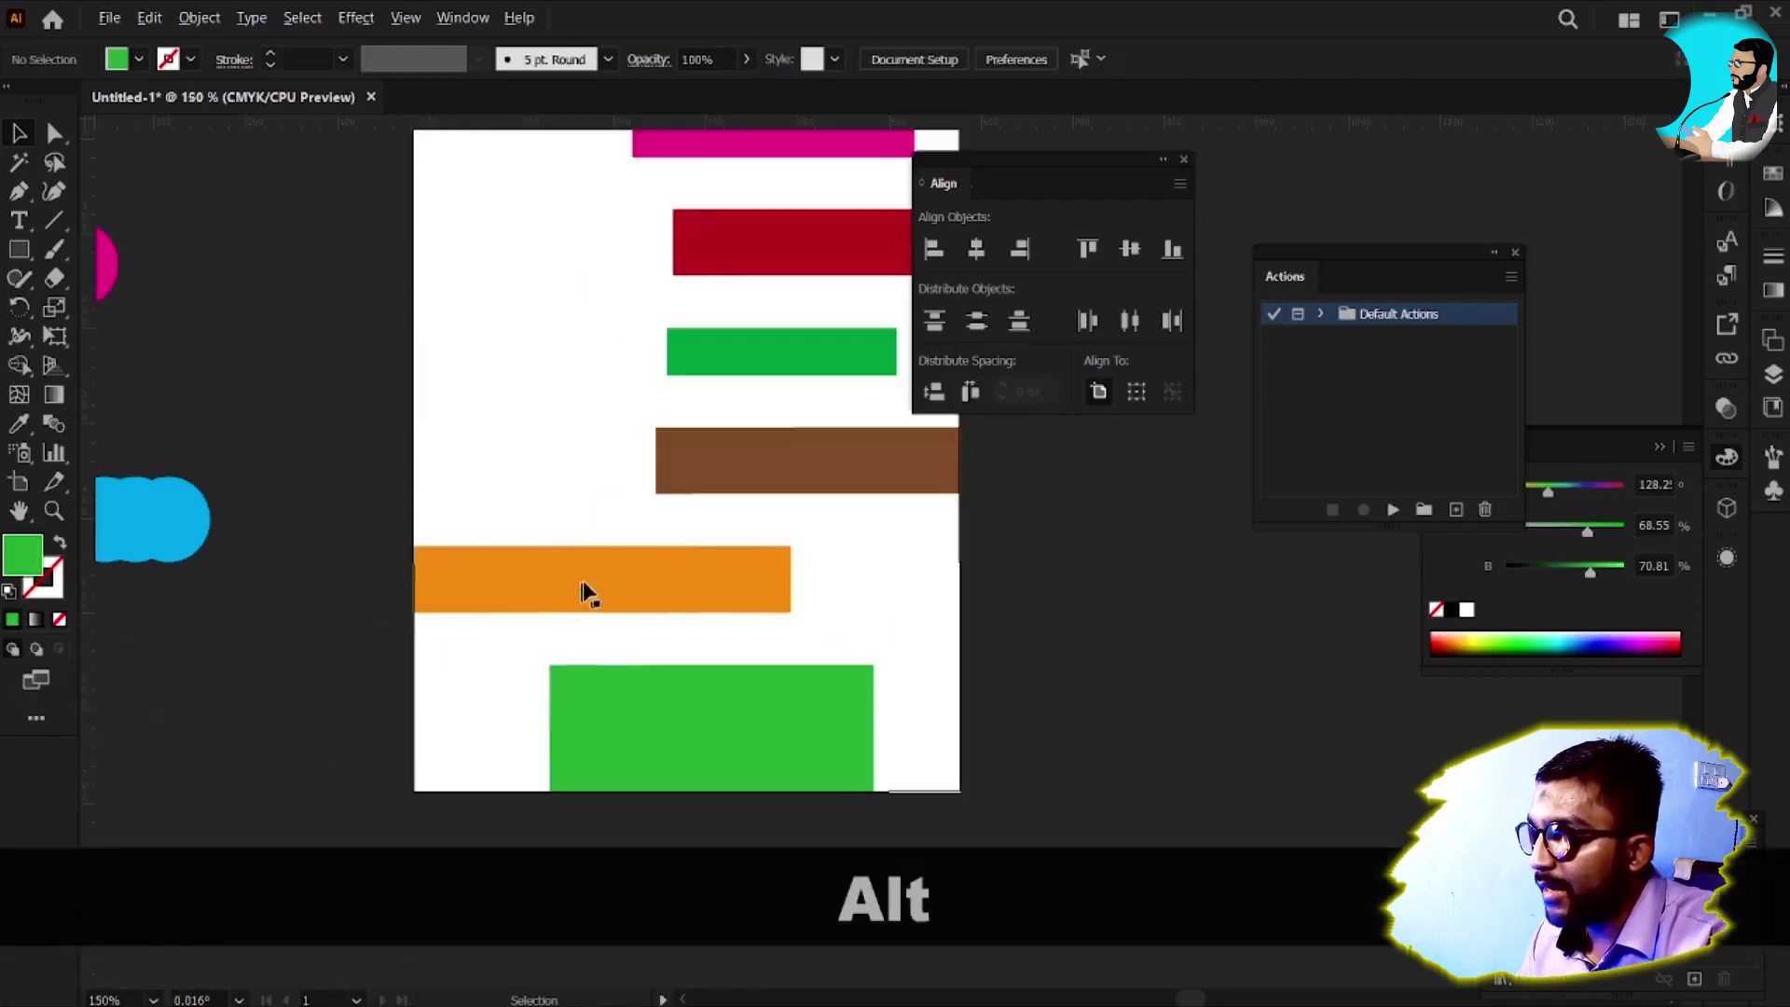
{"action": "left_click", "coordinate": [529, 585]}
{"action": "left_click_drag", "start_coordinate": [528, 587], "coordinate": [564, 577]}
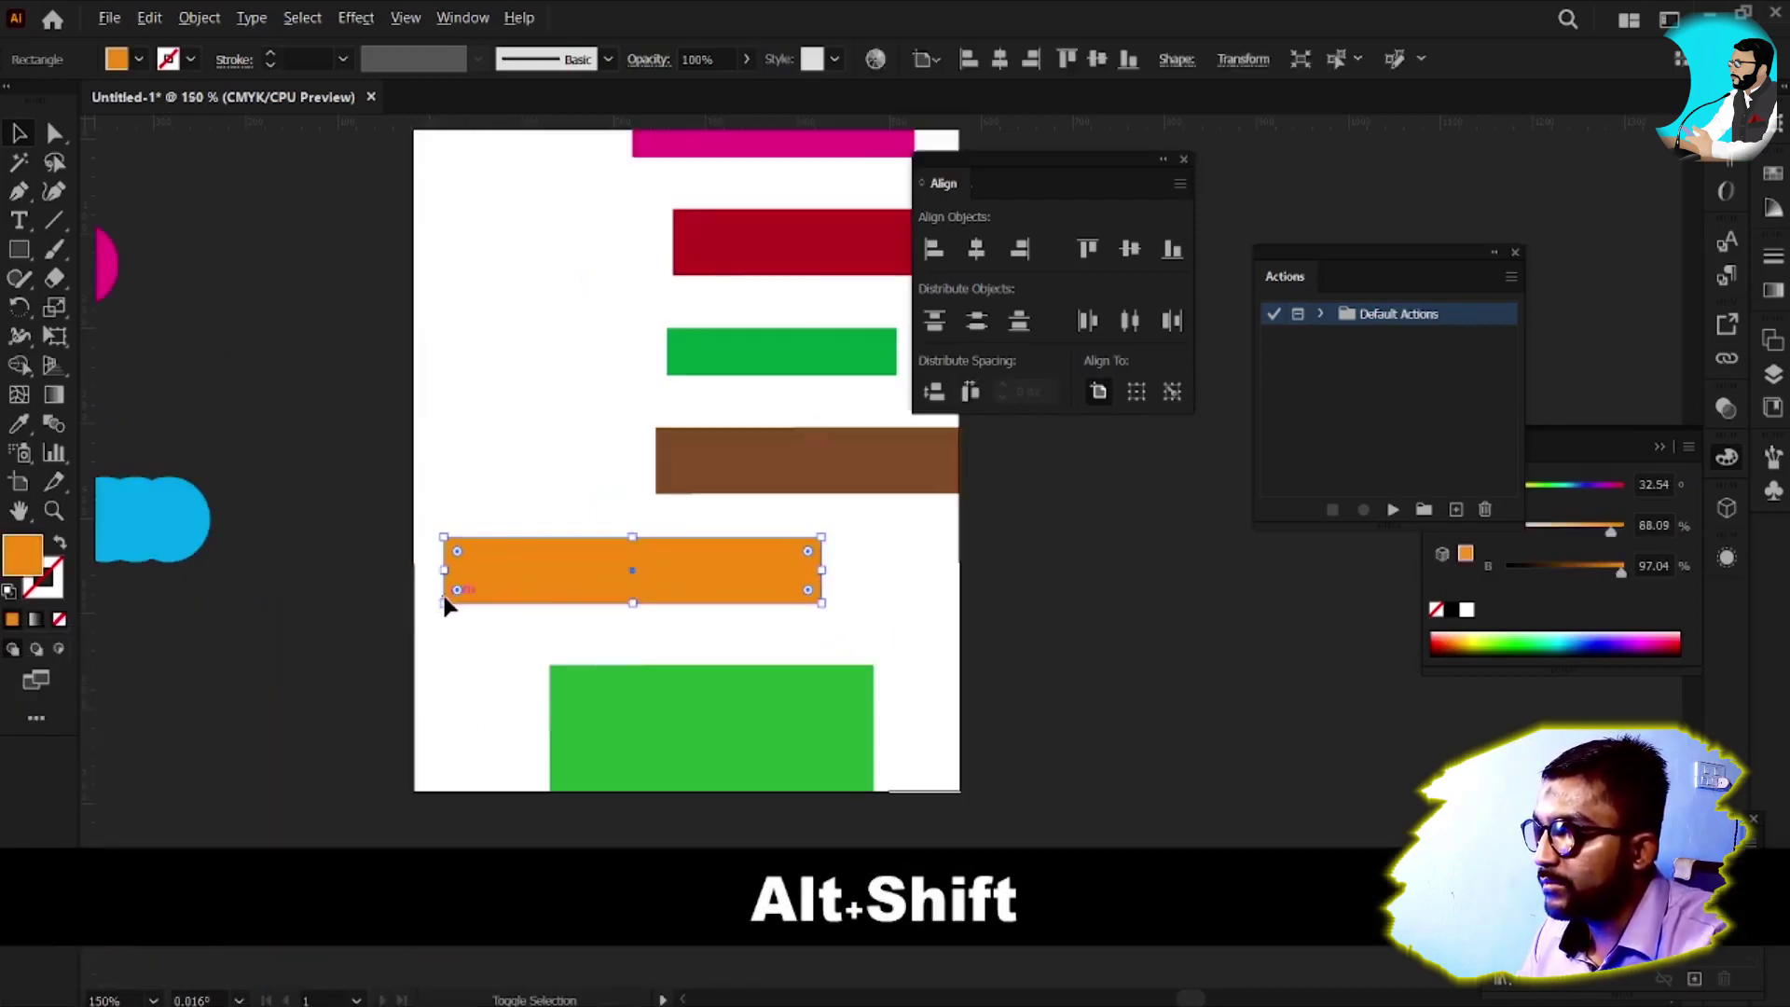
{"action": "left_click_drag", "start_coordinate": [442, 606], "coordinate": [776, 608]}
Duplicate the small orange rectangle to its right with an overlap and fill the copy with dark blue
{"action": "scroll", "coordinate": [634, 579], "scroll_direction": "up", "scroll_amount": 2}
{"action": "left_click_drag", "start_coordinate": [715, 571], "coordinate": [682, 586]}
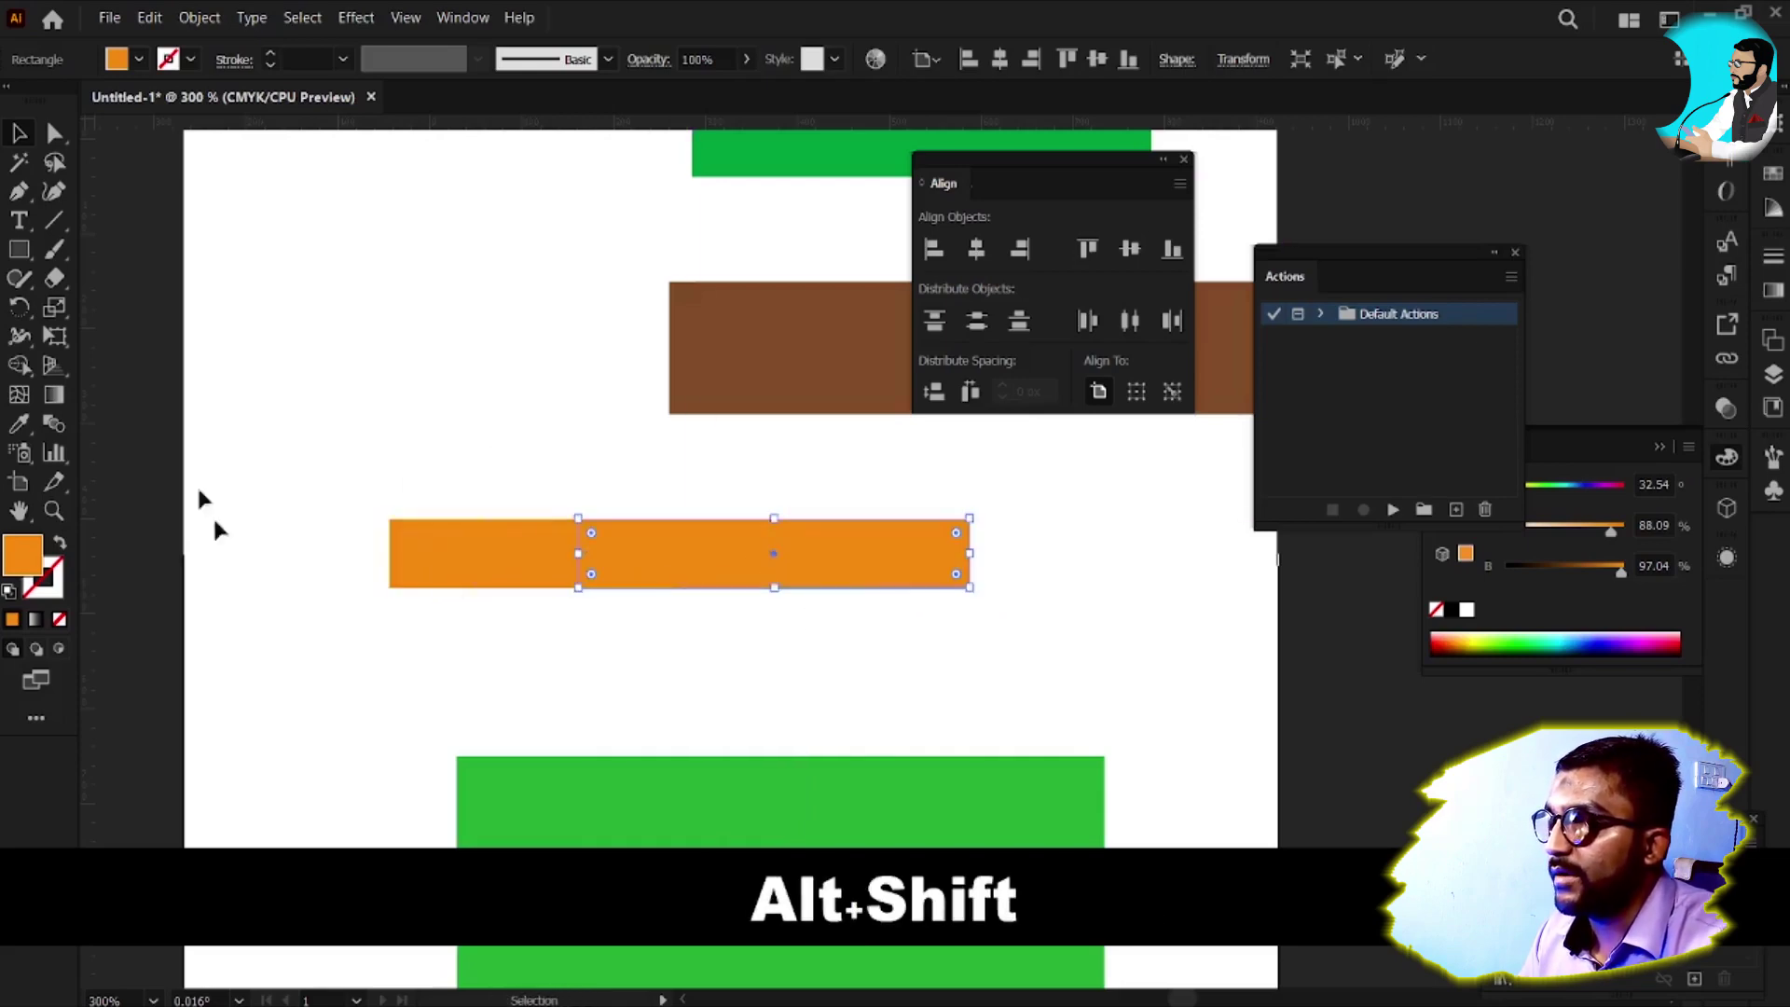
{"action": "left_click", "coordinate": [113, 62]}
{"action": "left_click", "coordinate": [132, 106]}
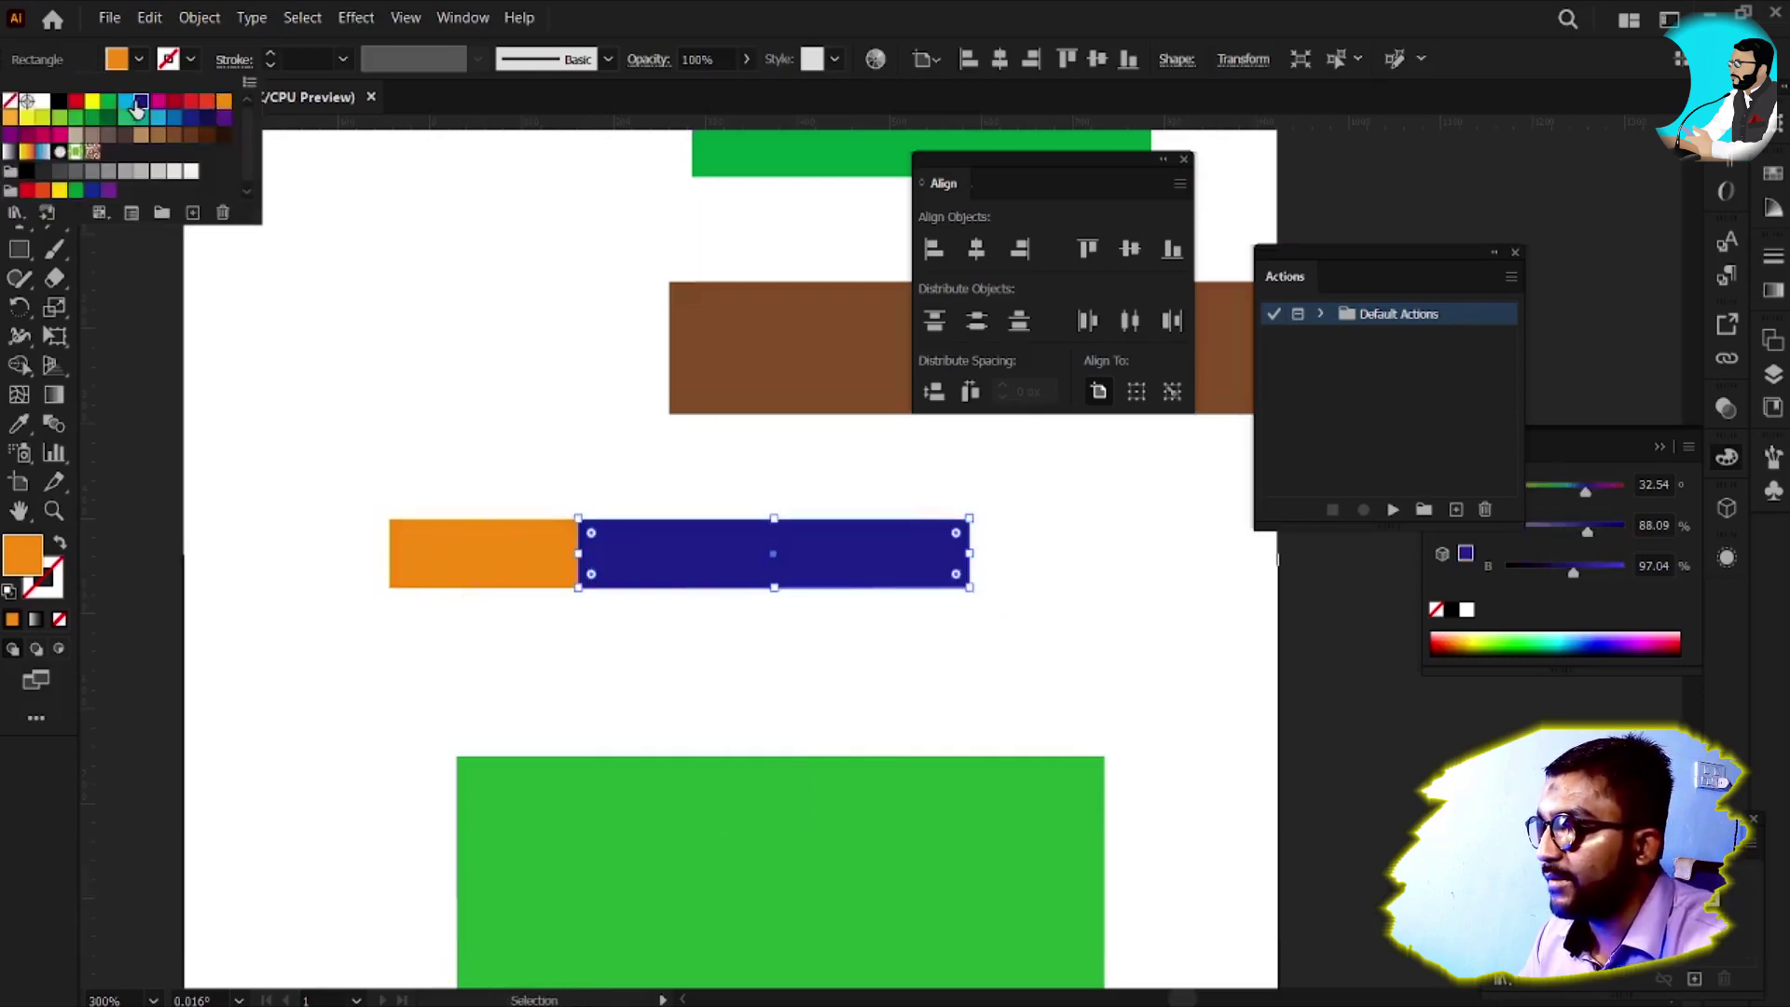
Duplicate the dark blue rectangle to its right with a slight overlap and fill the copy with red
{"action": "key", "text": "space"}
{"action": "left_click_drag", "start_coordinate": [770, 636], "coordinate": [577, 636]}
{"action": "key", "text": "v"}
{"action": "left_click_drag", "start_coordinate": [472, 572], "coordinate": [812, 591]}
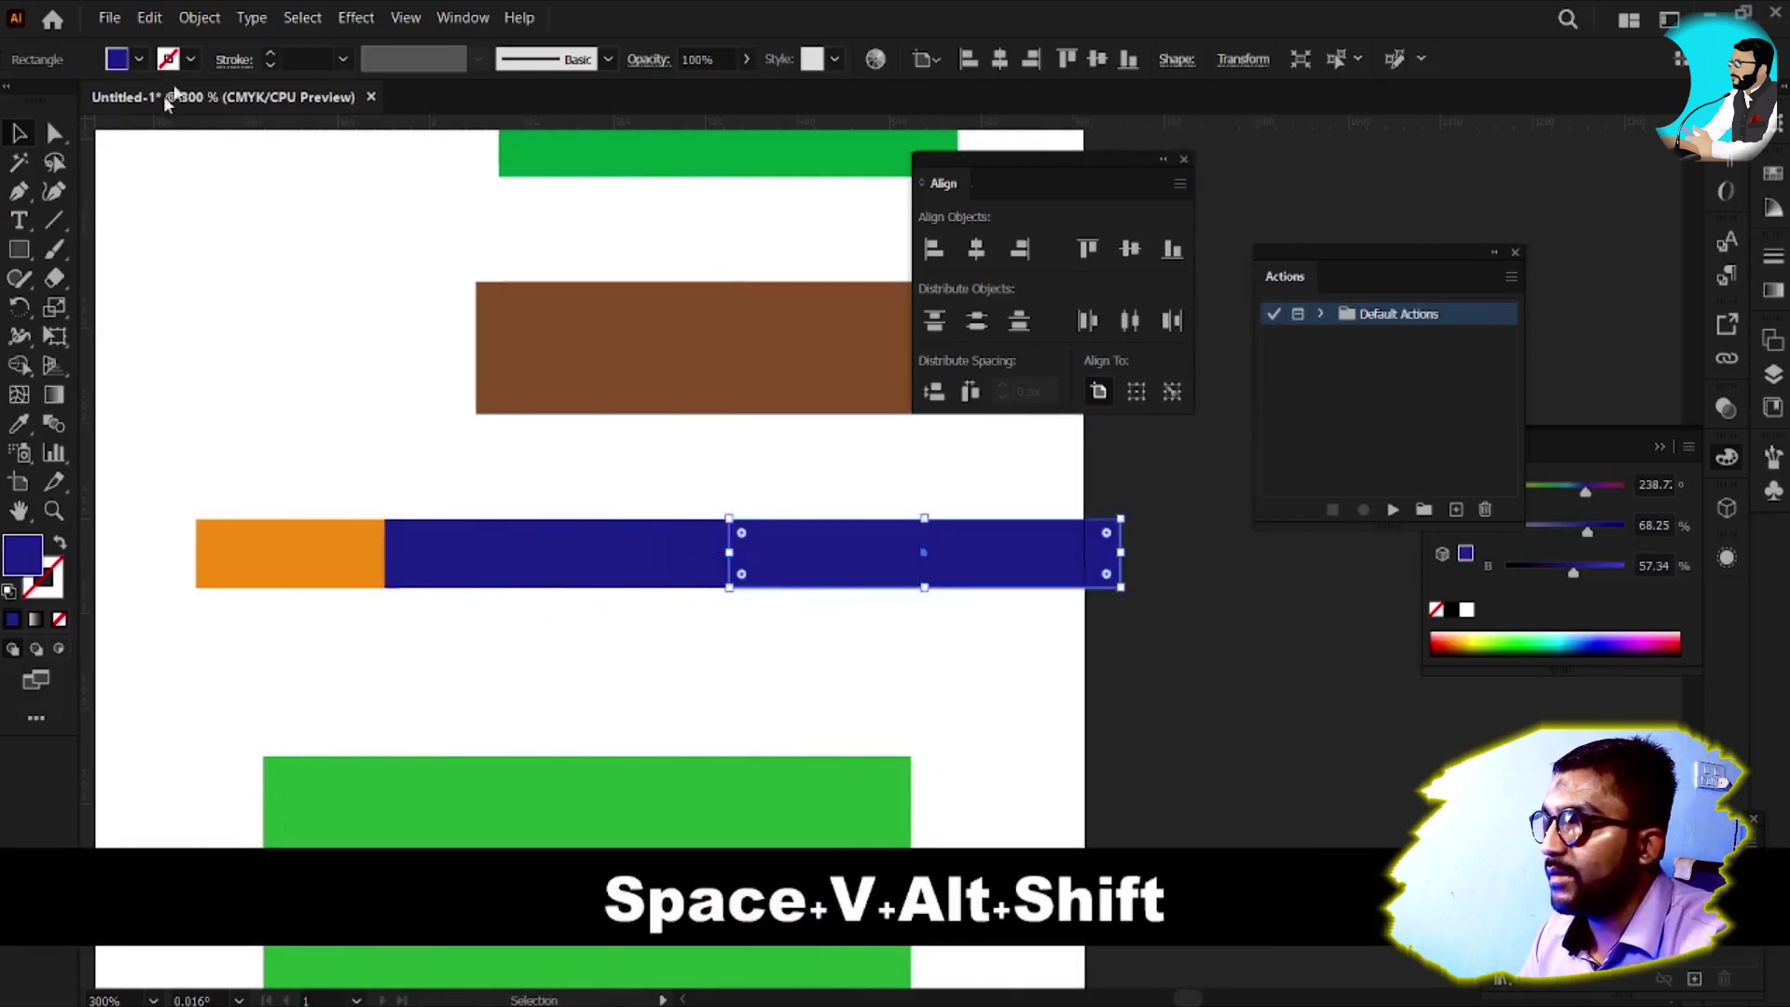
{"action": "left_click", "coordinate": [138, 62]}
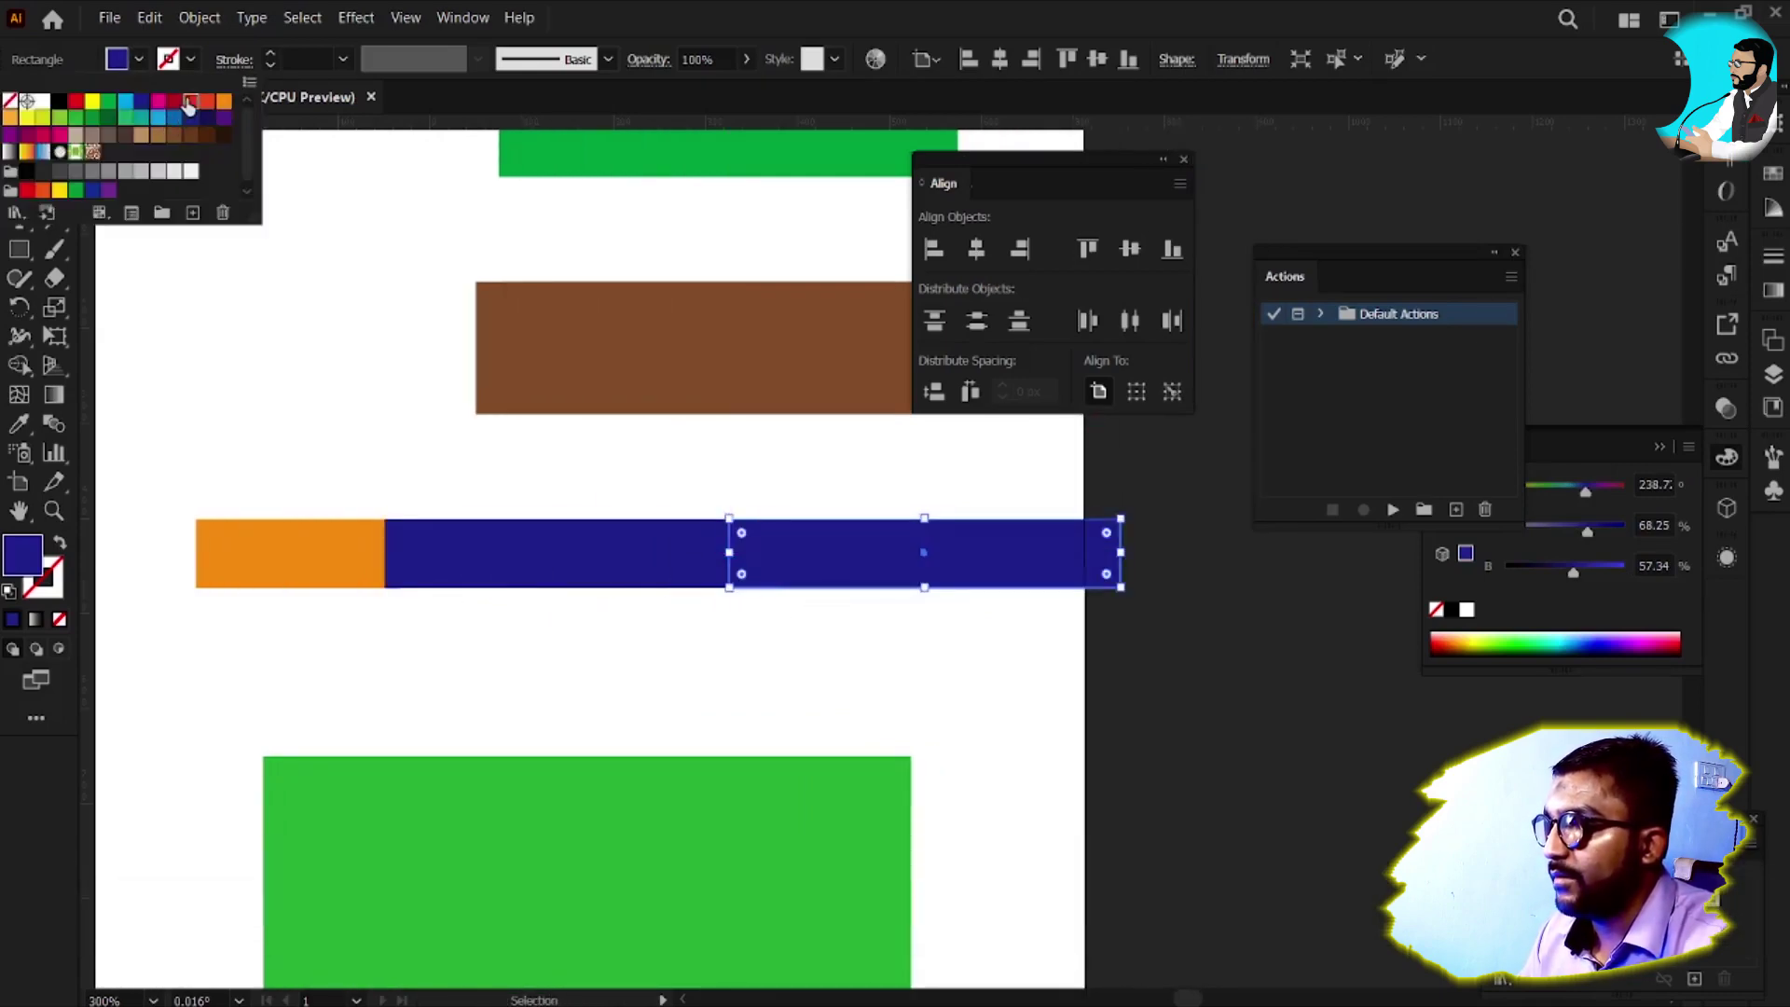
{"action": "left_click", "coordinate": [190, 101]}
Select the orange, dark blue and red rectangles and distribute their spacing horizontally and vertically across the artboard
{"action": "key", "text": "v"}
{"action": "left_click_drag", "start_coordinate": [910, 641], "coordinate": [296, 474]}
{"action": "left_click", "coordinate": [971, 392]}
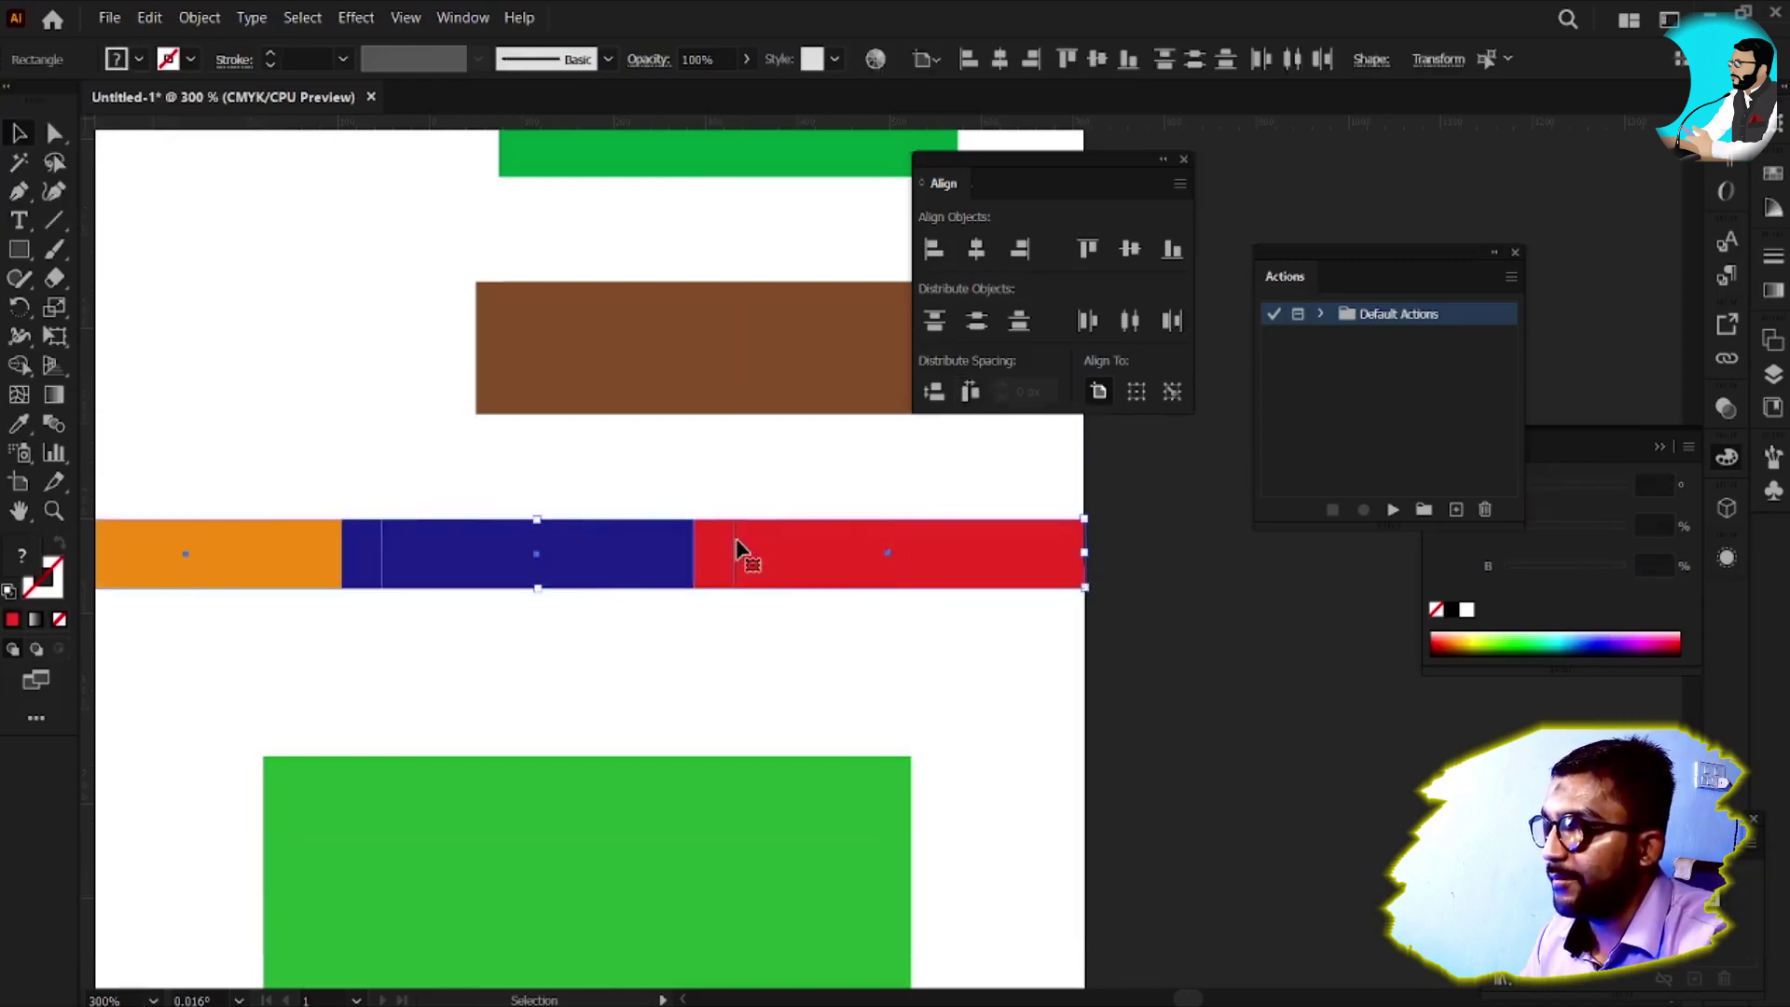
{"action": "scroll", "coordinate": [741, 550], "scroll_direction": "down", "scroll_amount": 1}
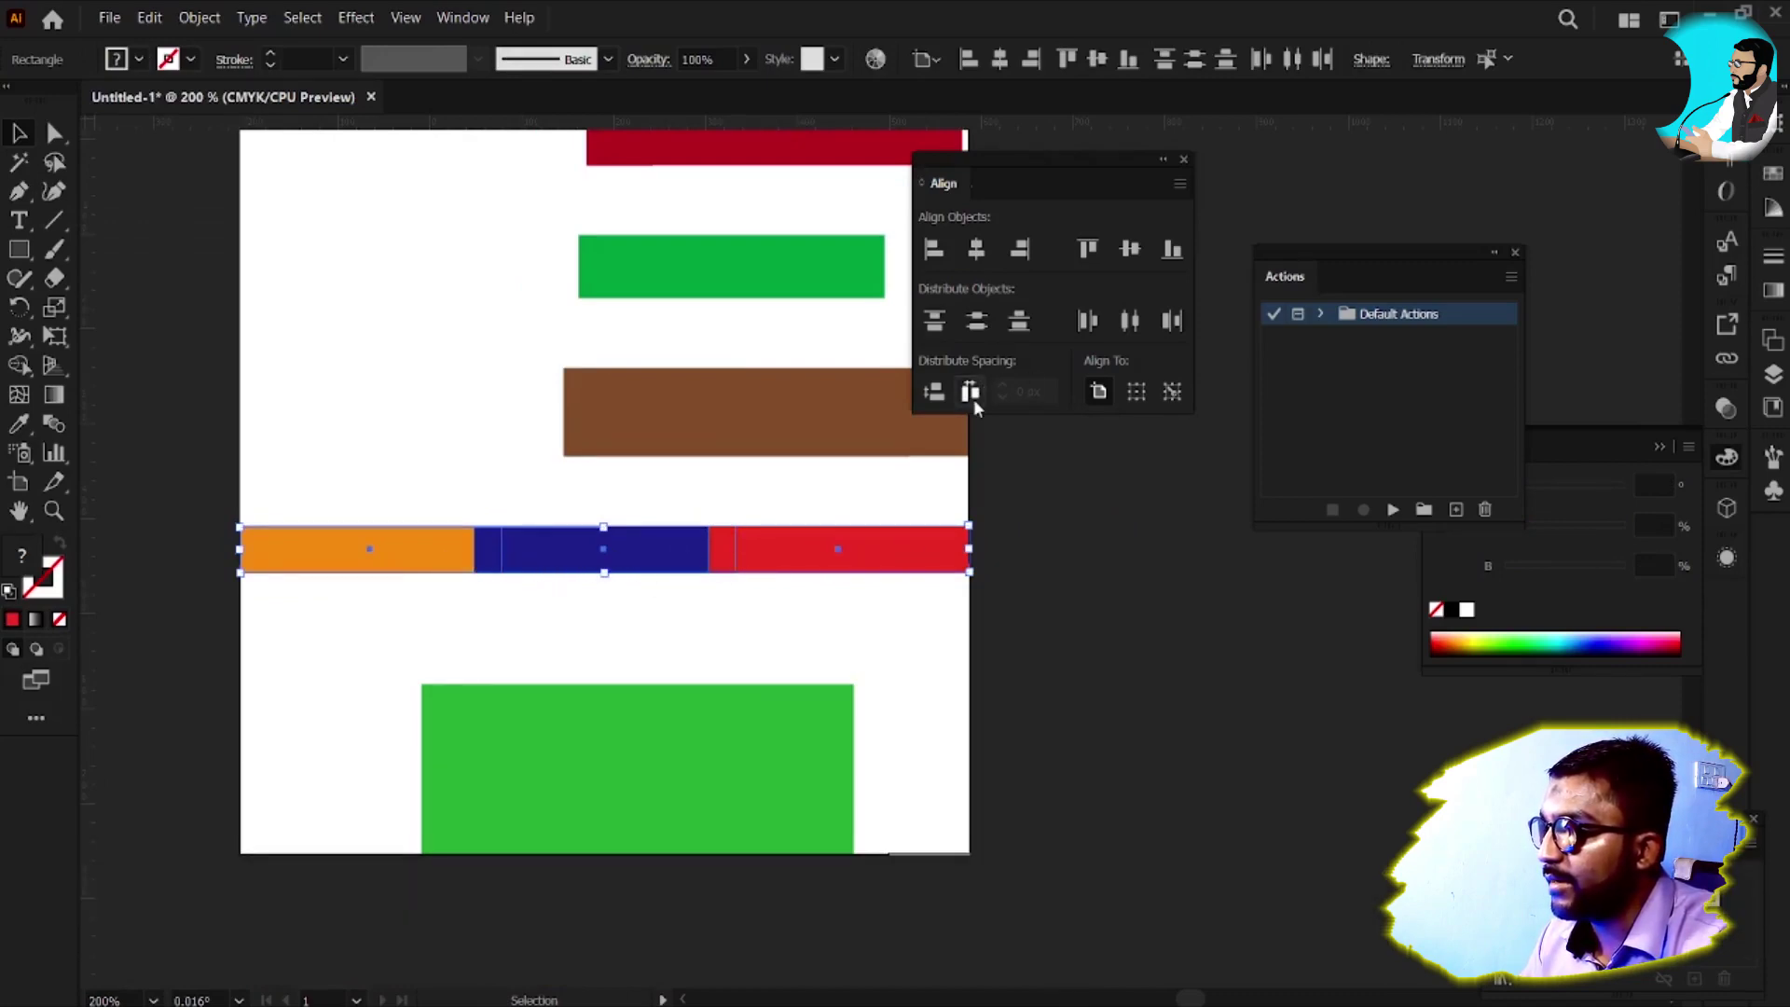
{"action": "left_click", "coordinate": [936, 399]}
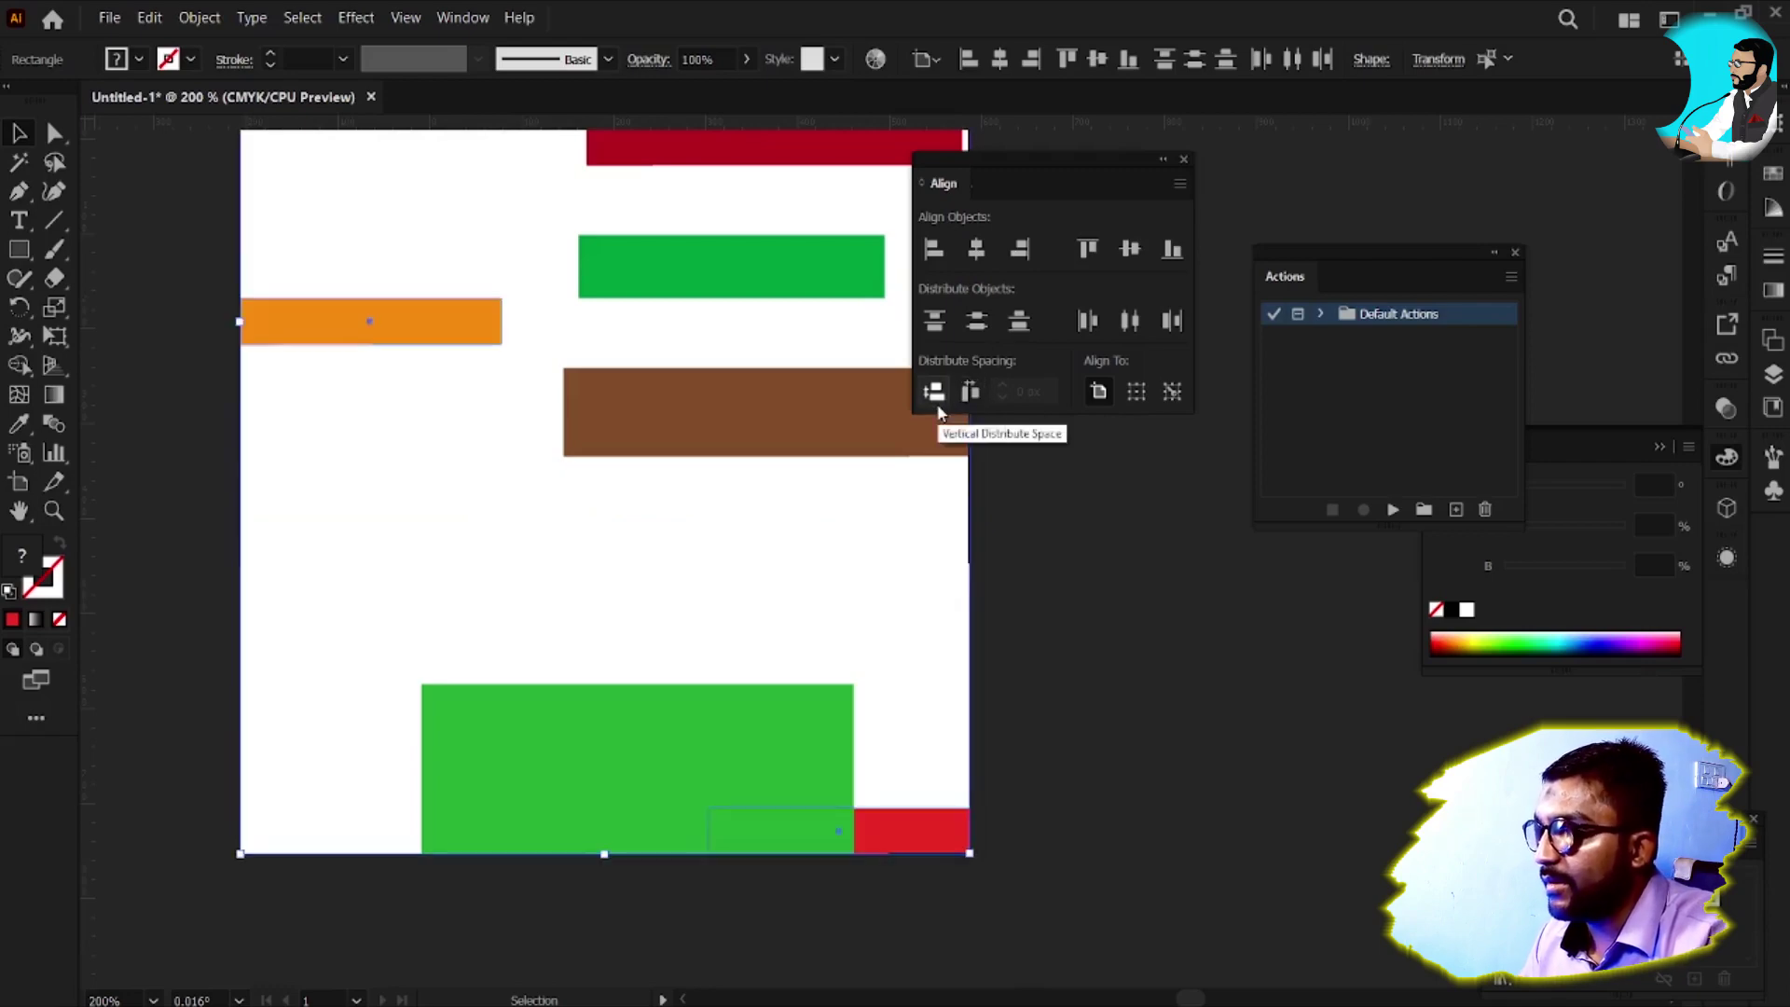
Delete all the rectangles on the artboard and undo the deletion
{"action": "scroll", "coordinate": [566, 595], "scroll_direction": "down", "scroll_amount": 2}
{"action": "scroll", "coordinate": [493, 541], "scroll_direction": "up", "scroll_amount": 2}
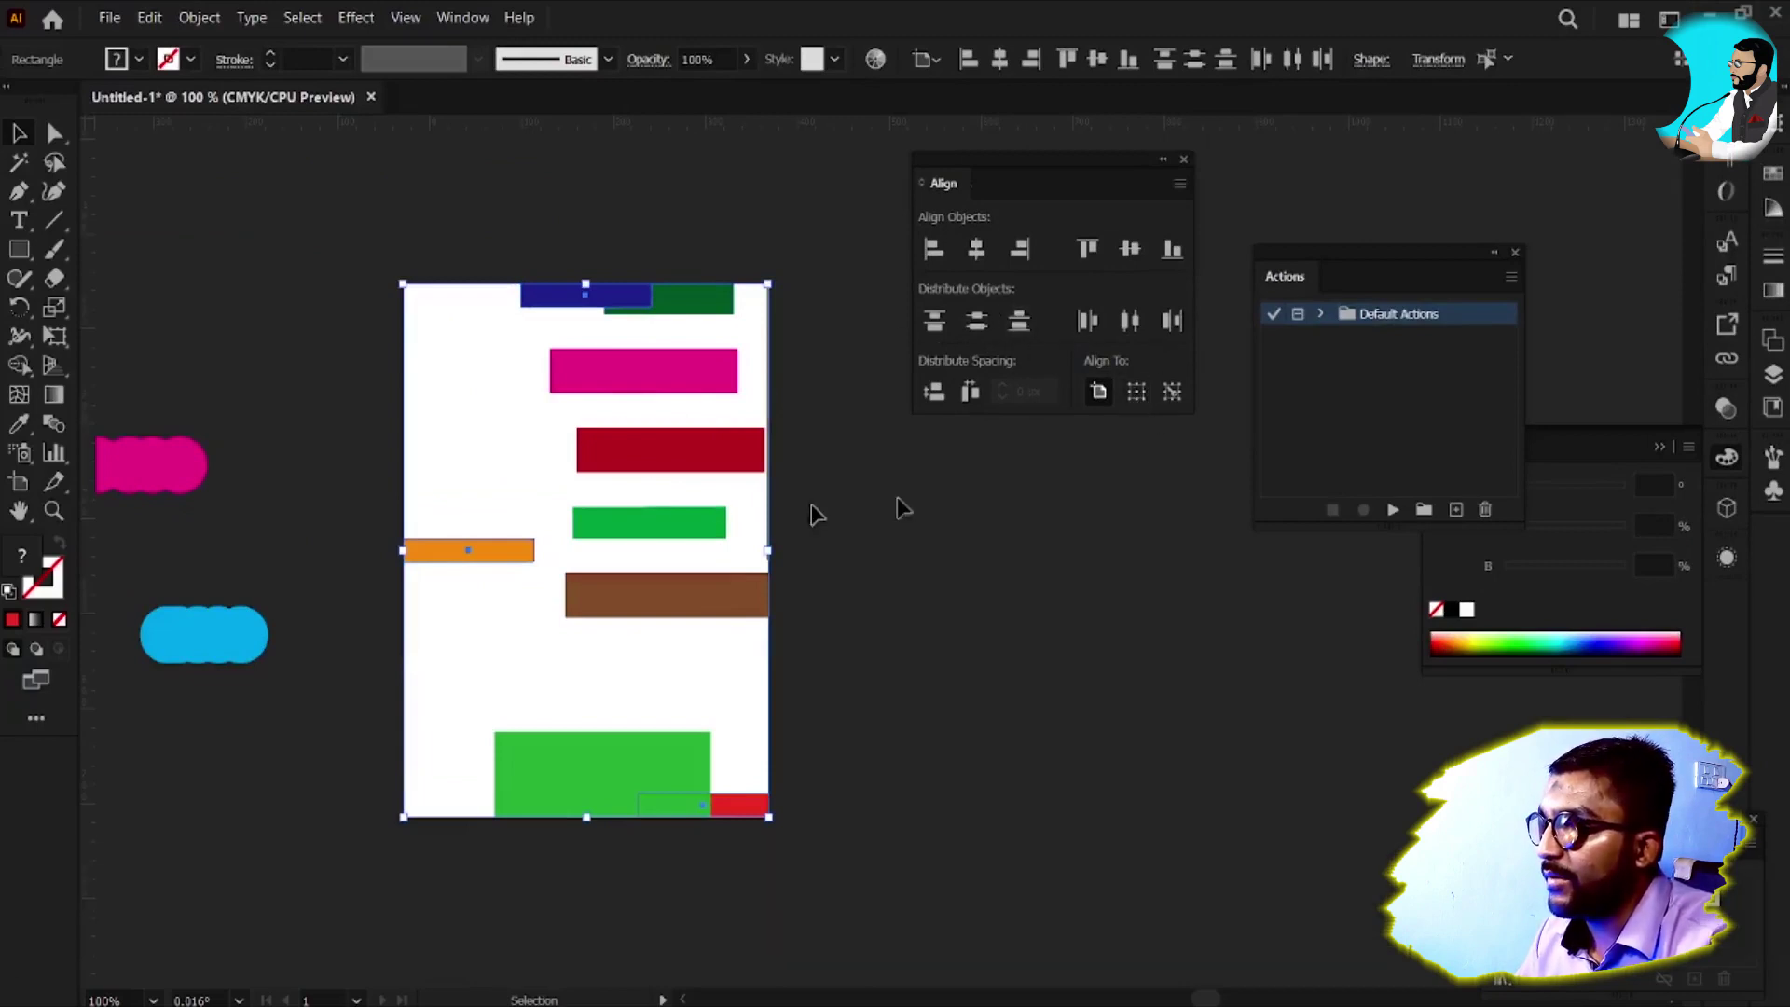
{"action": "key", "text": "v"}
{"action": "left_click_drag", "start_coordinate": [407, 265], "coordinate": [892, 837]}
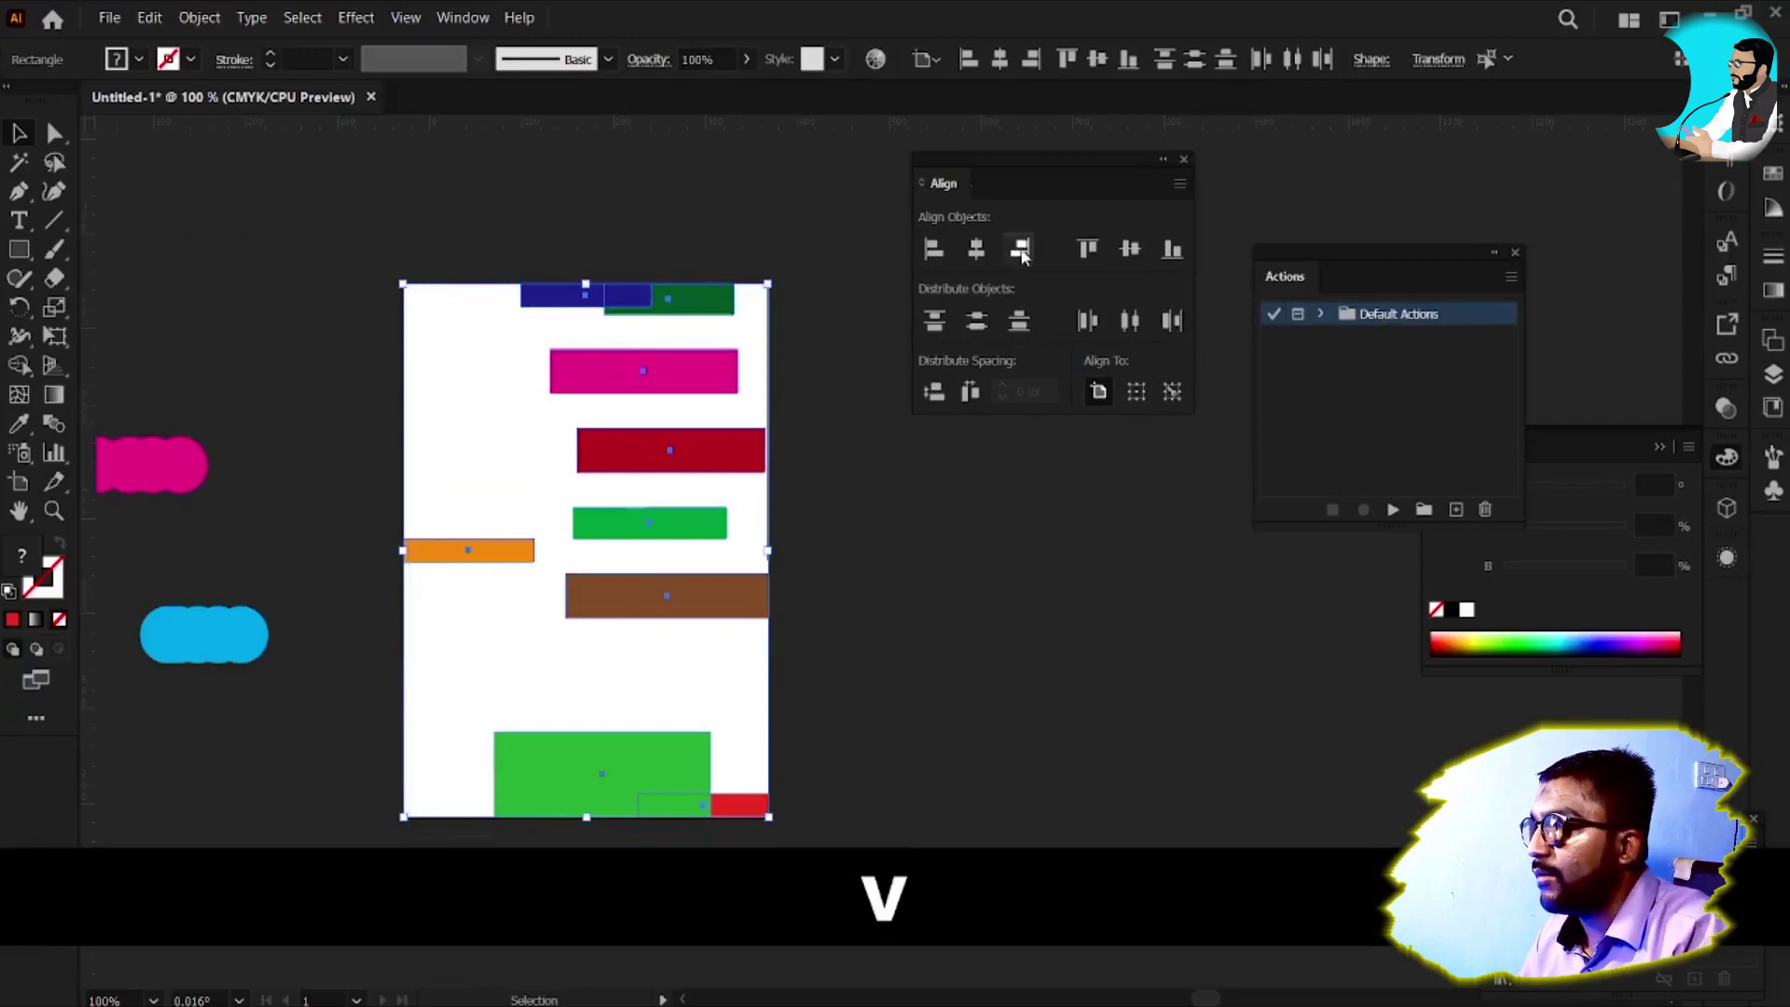
{"action": "key", "text": "Delete"}
{"action": "key", "text": "z"}
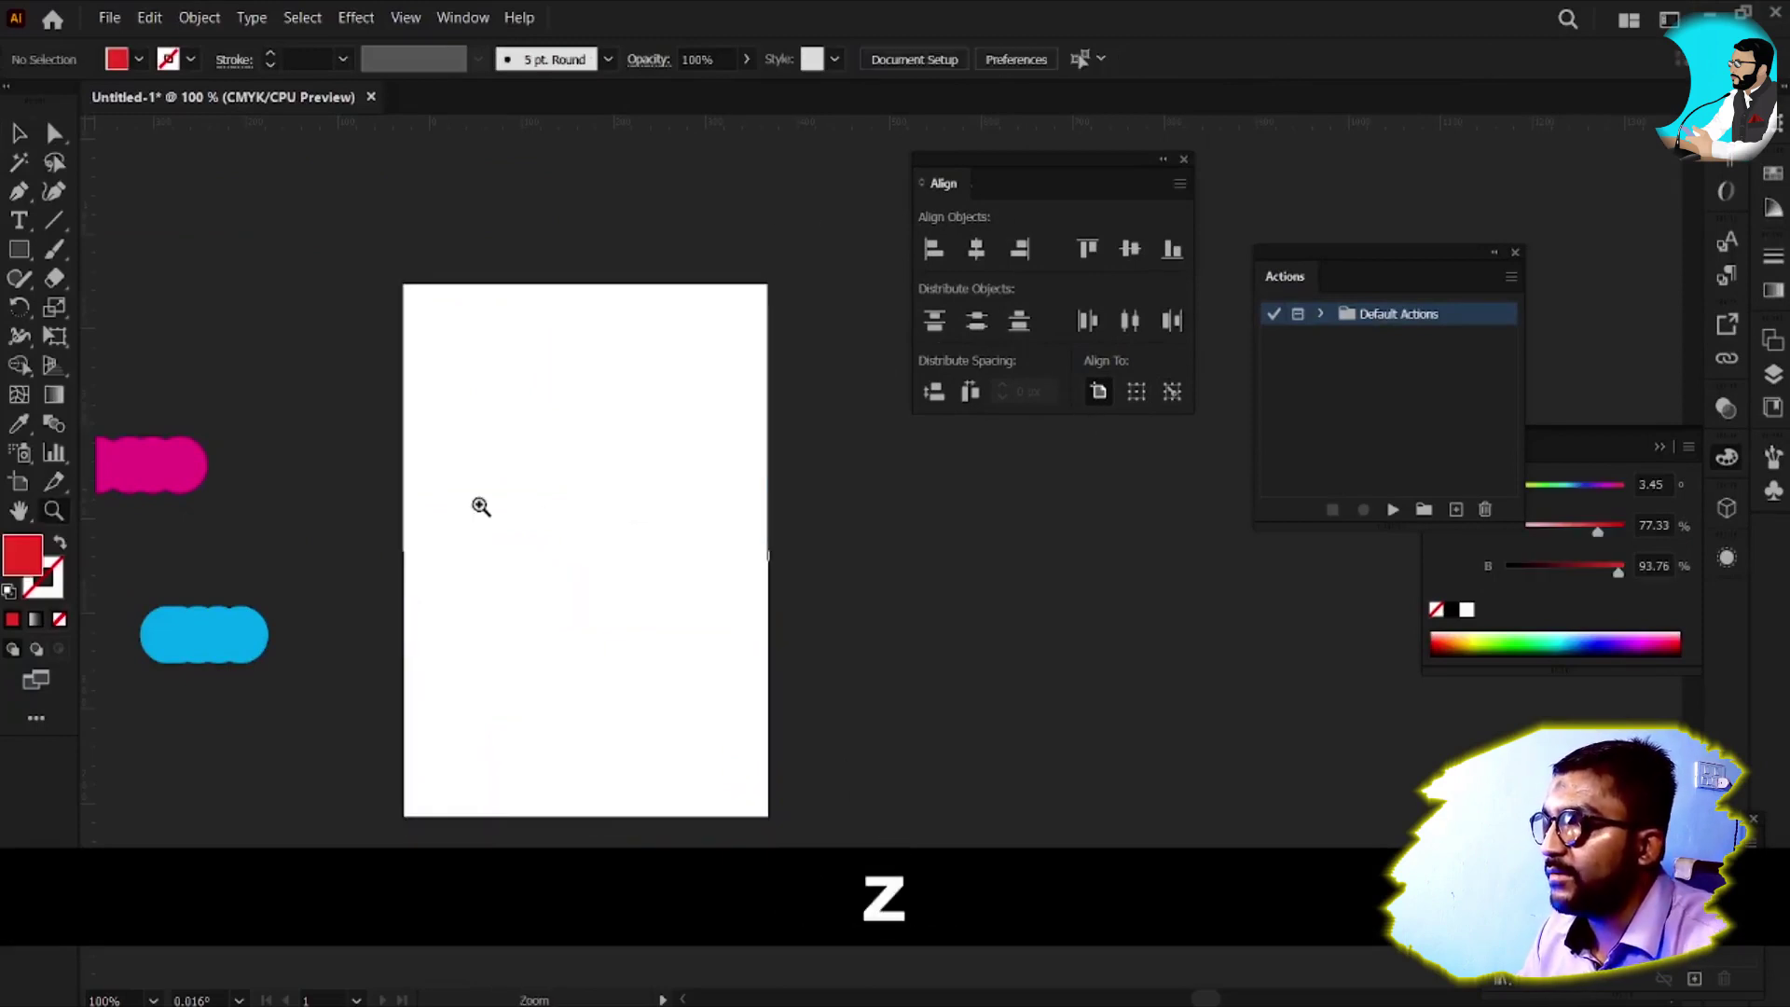
{"action": "key", "text": "ctrl+z"}
{"action": "left_click", "coordinate": [737, 387]}
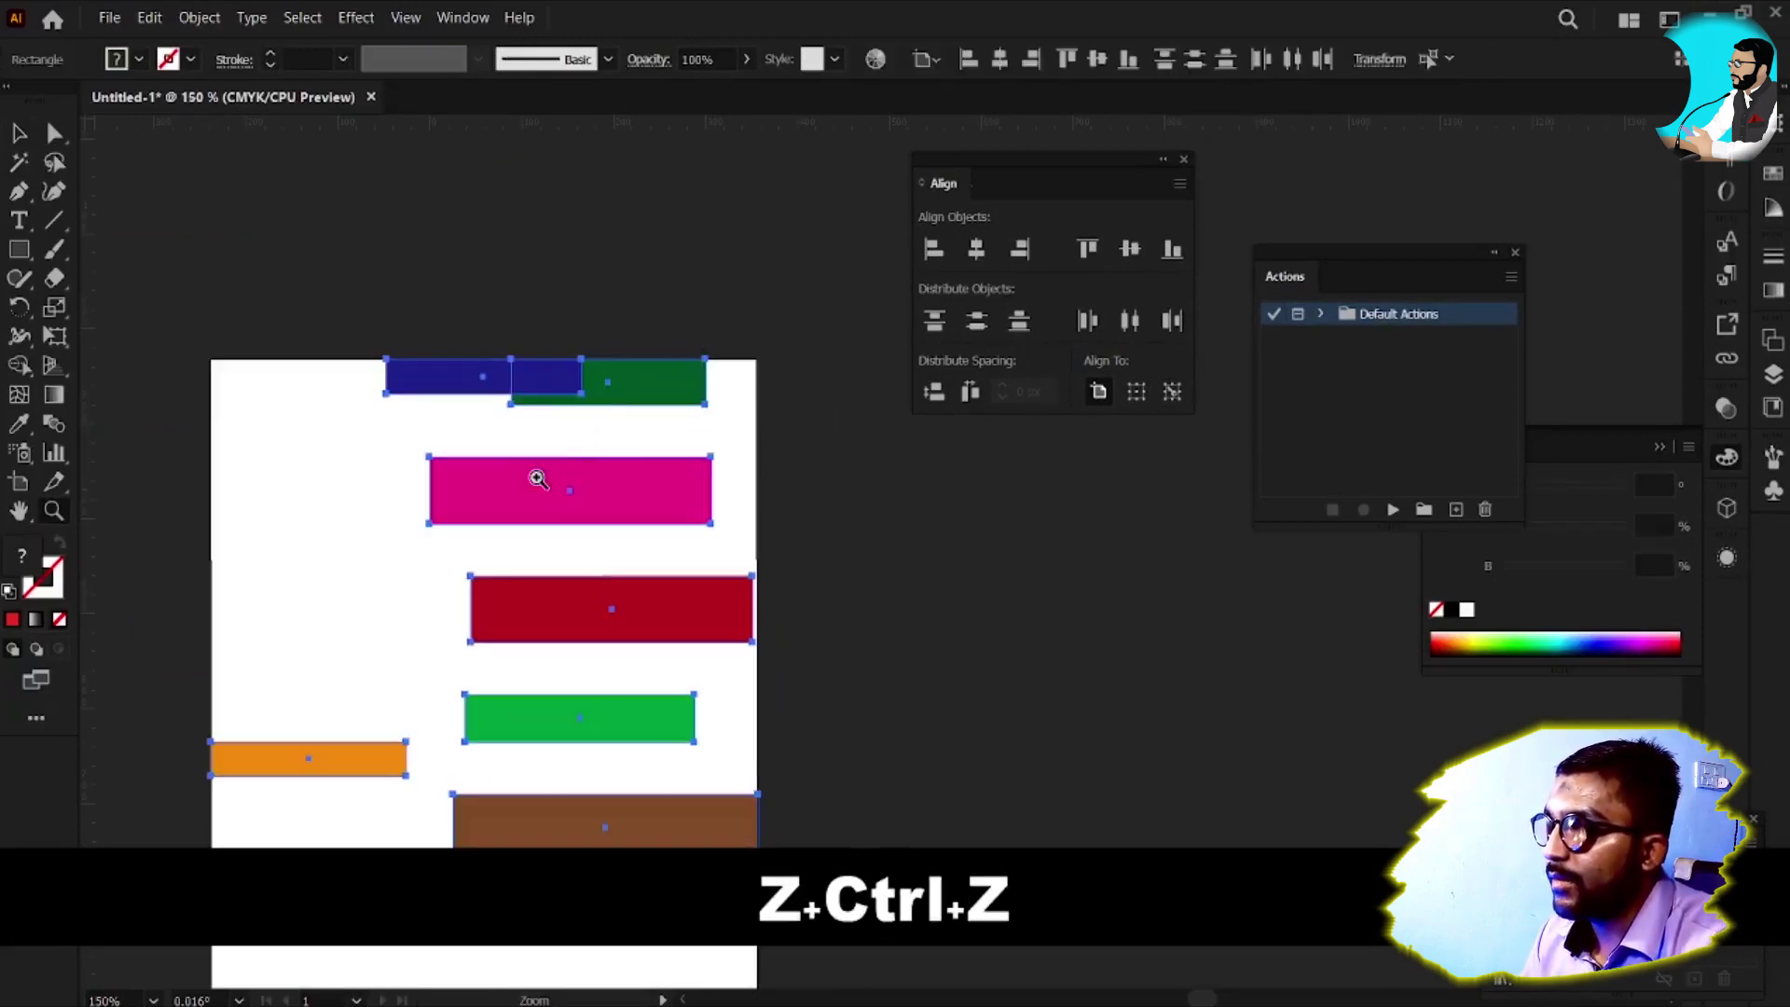
{"action": "key", "text": "v"}
{"action": "left_click_drag", "start_coordinate": [572, 475], "coordinate": [753, 301]}
{"action": "key", "text": "v"}
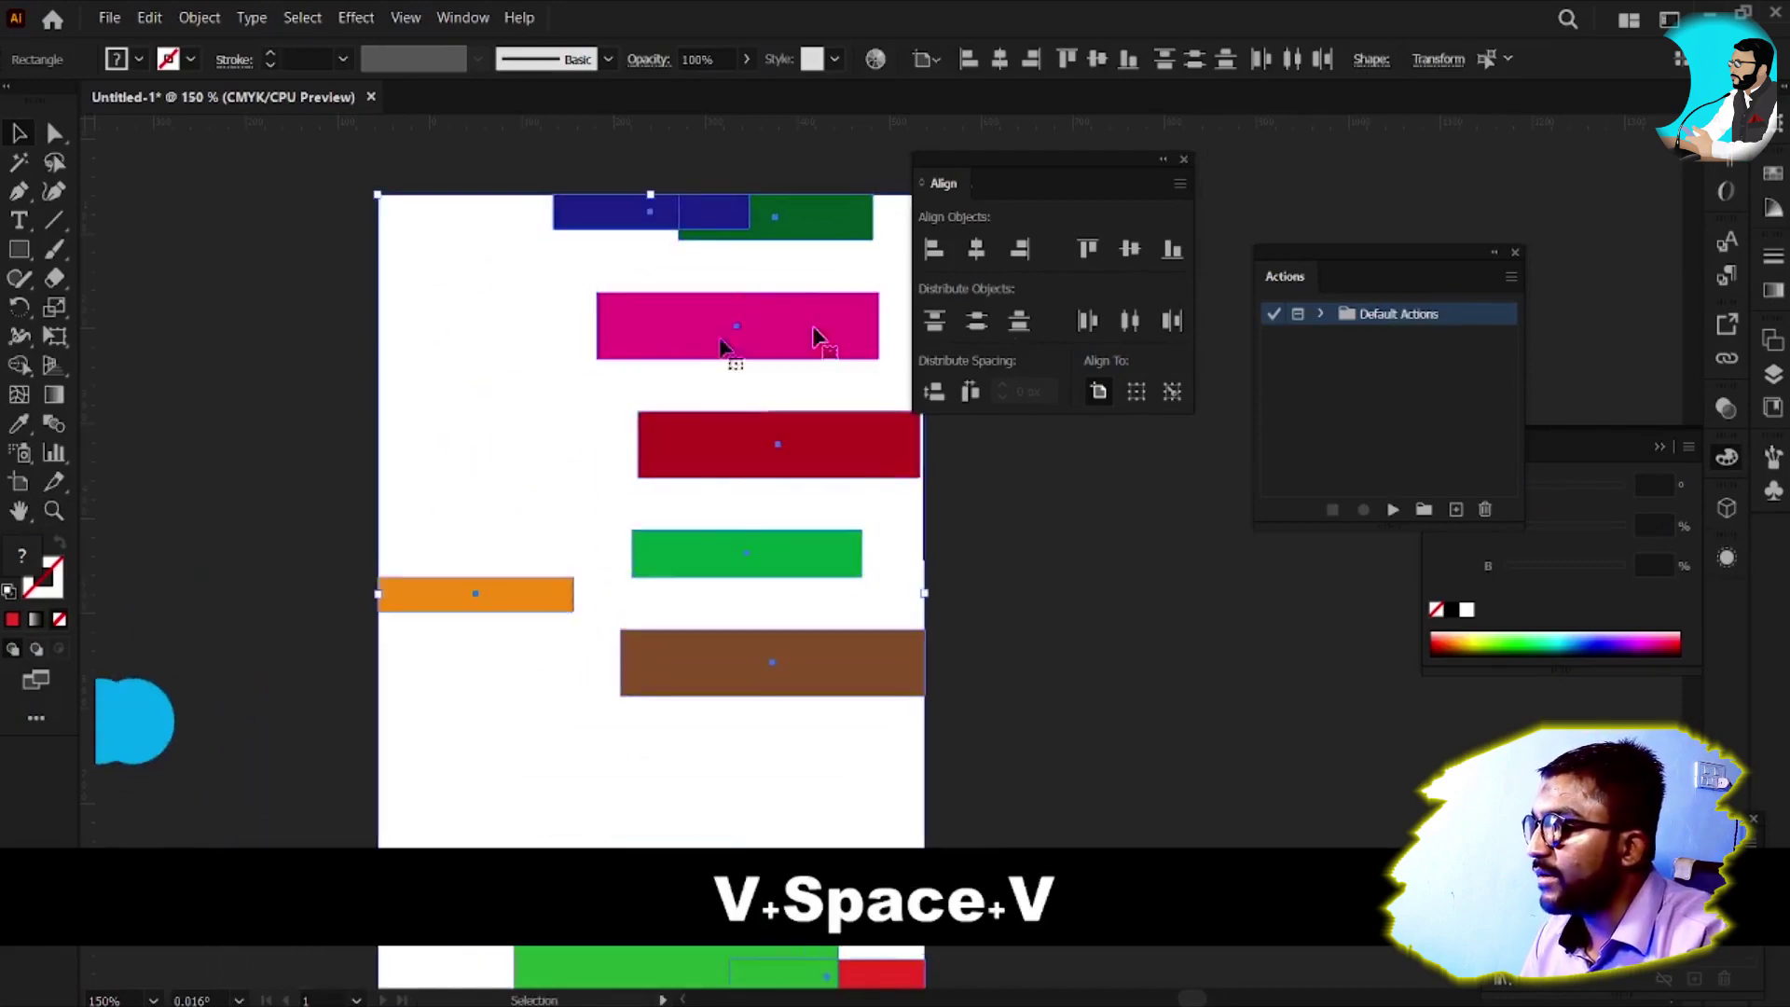
Align the magenta and dark red rectangles to the selection by their horizontal and vertical centers
{"action": "left_click", "coordinate": [1136, 391]}
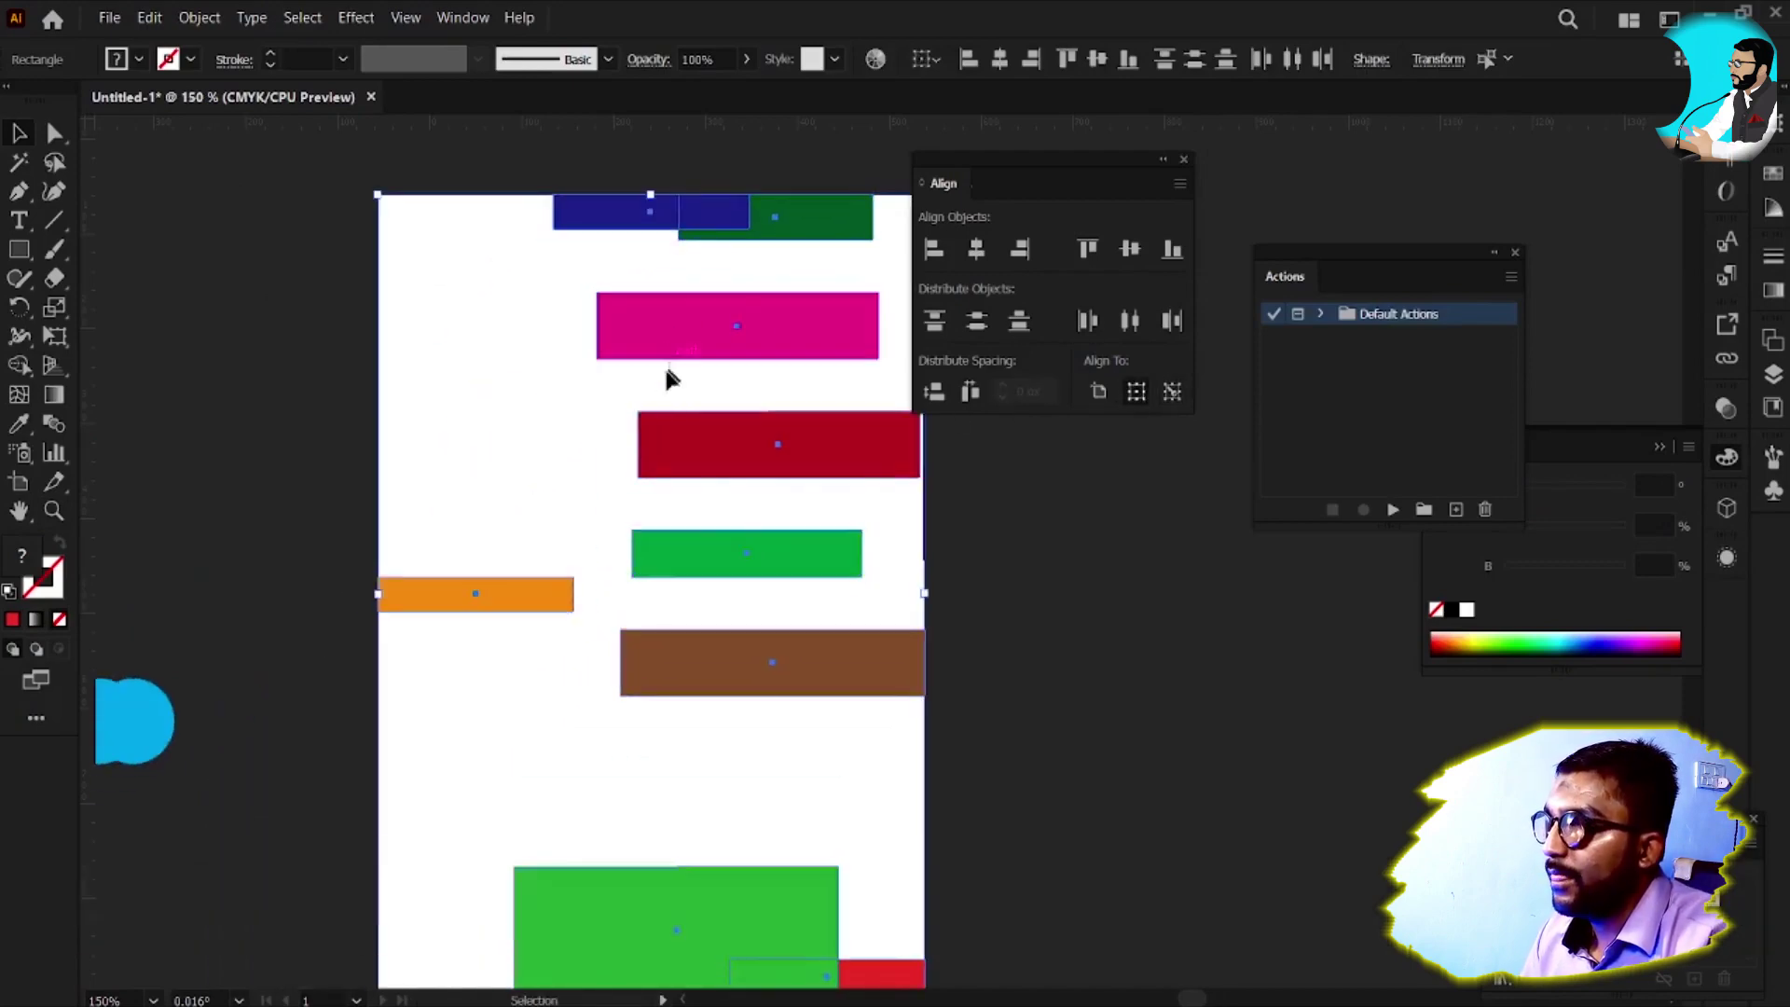
{"action": "left_click", "coordinate": [434, 368]}
{"action": "left_click", "coordinate": [657, 338]}
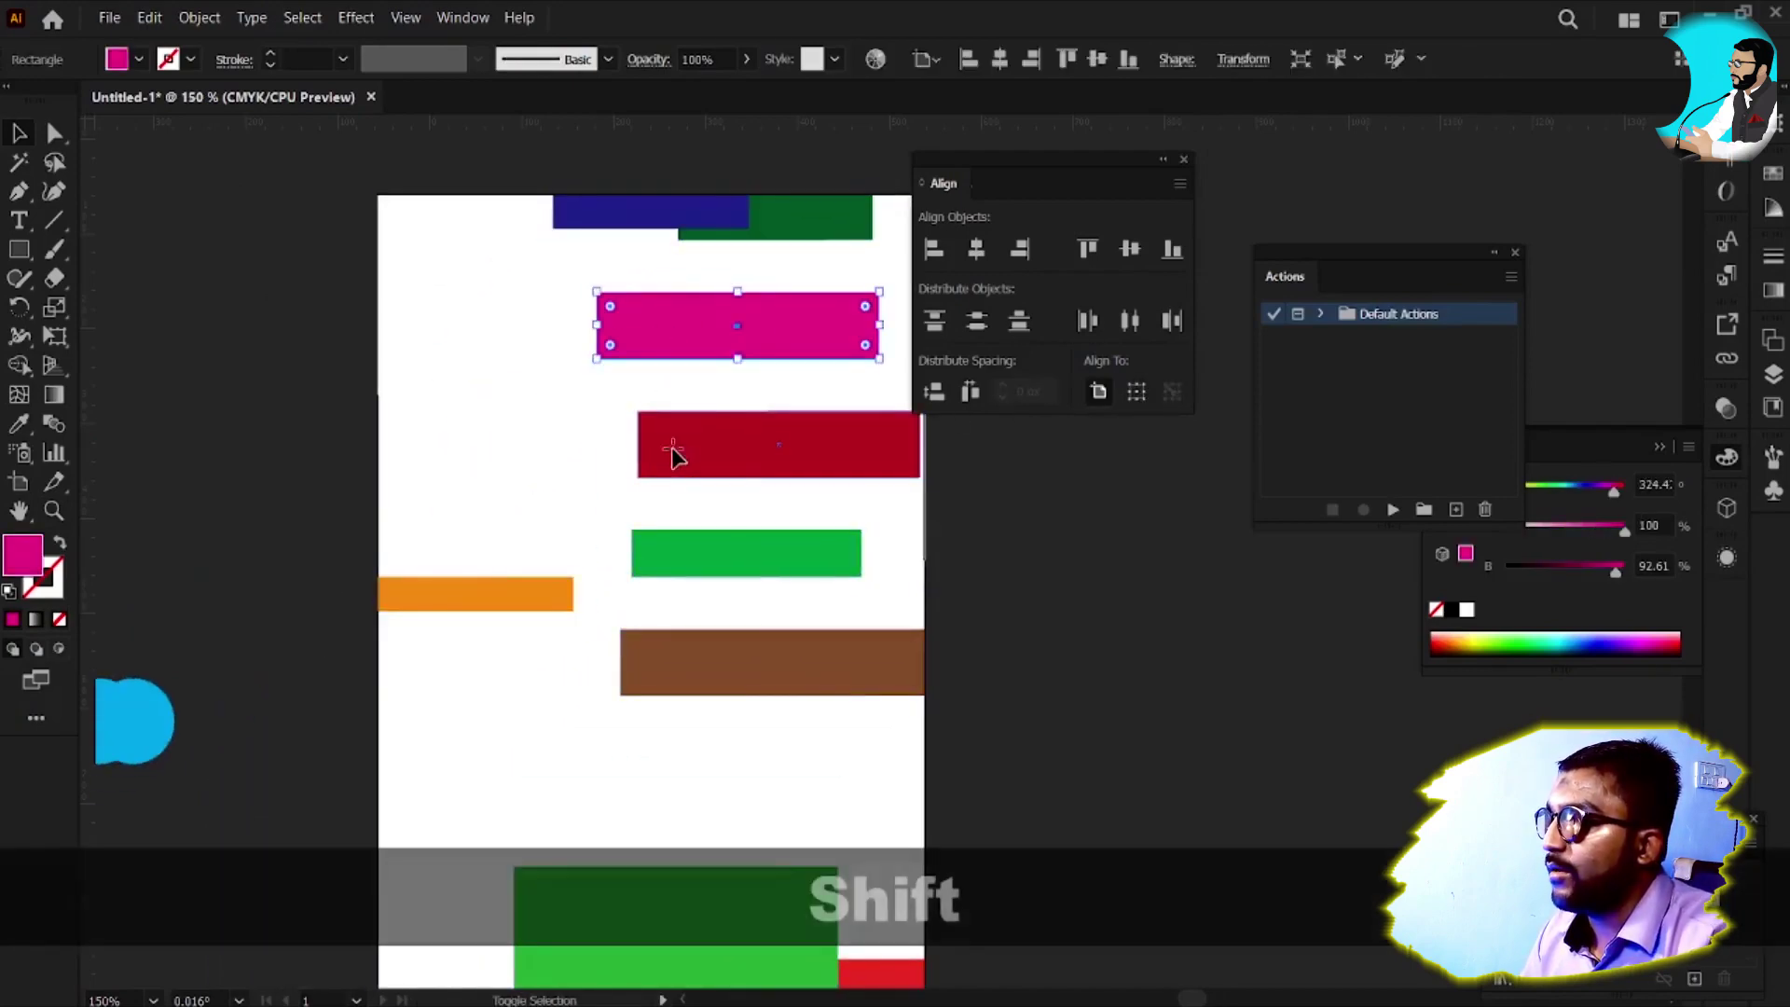
{"action": "left_click", "coordinate": [671, 451], "text": "shift"}
{"action": "left_click", "coordinate": [977, 250]}
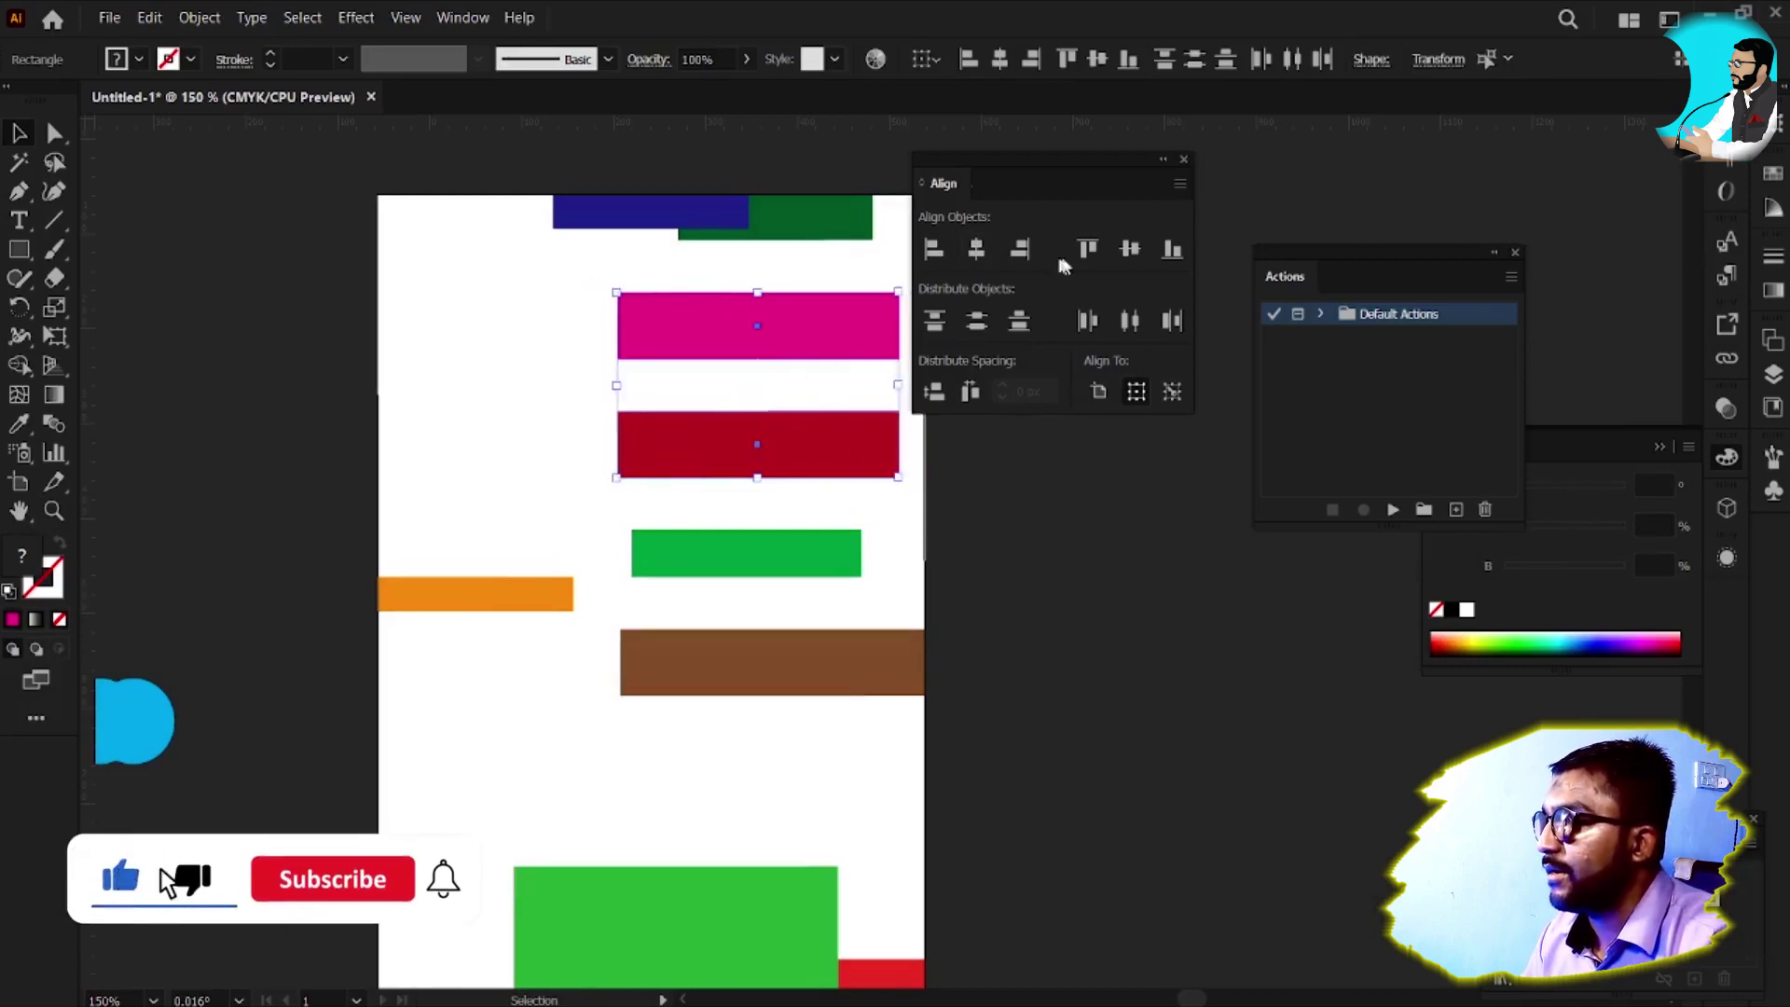
{"action": "left_click", "coordinate": [1130, 250]}
{"action": "left_click", "coordinate": [612, 488]}
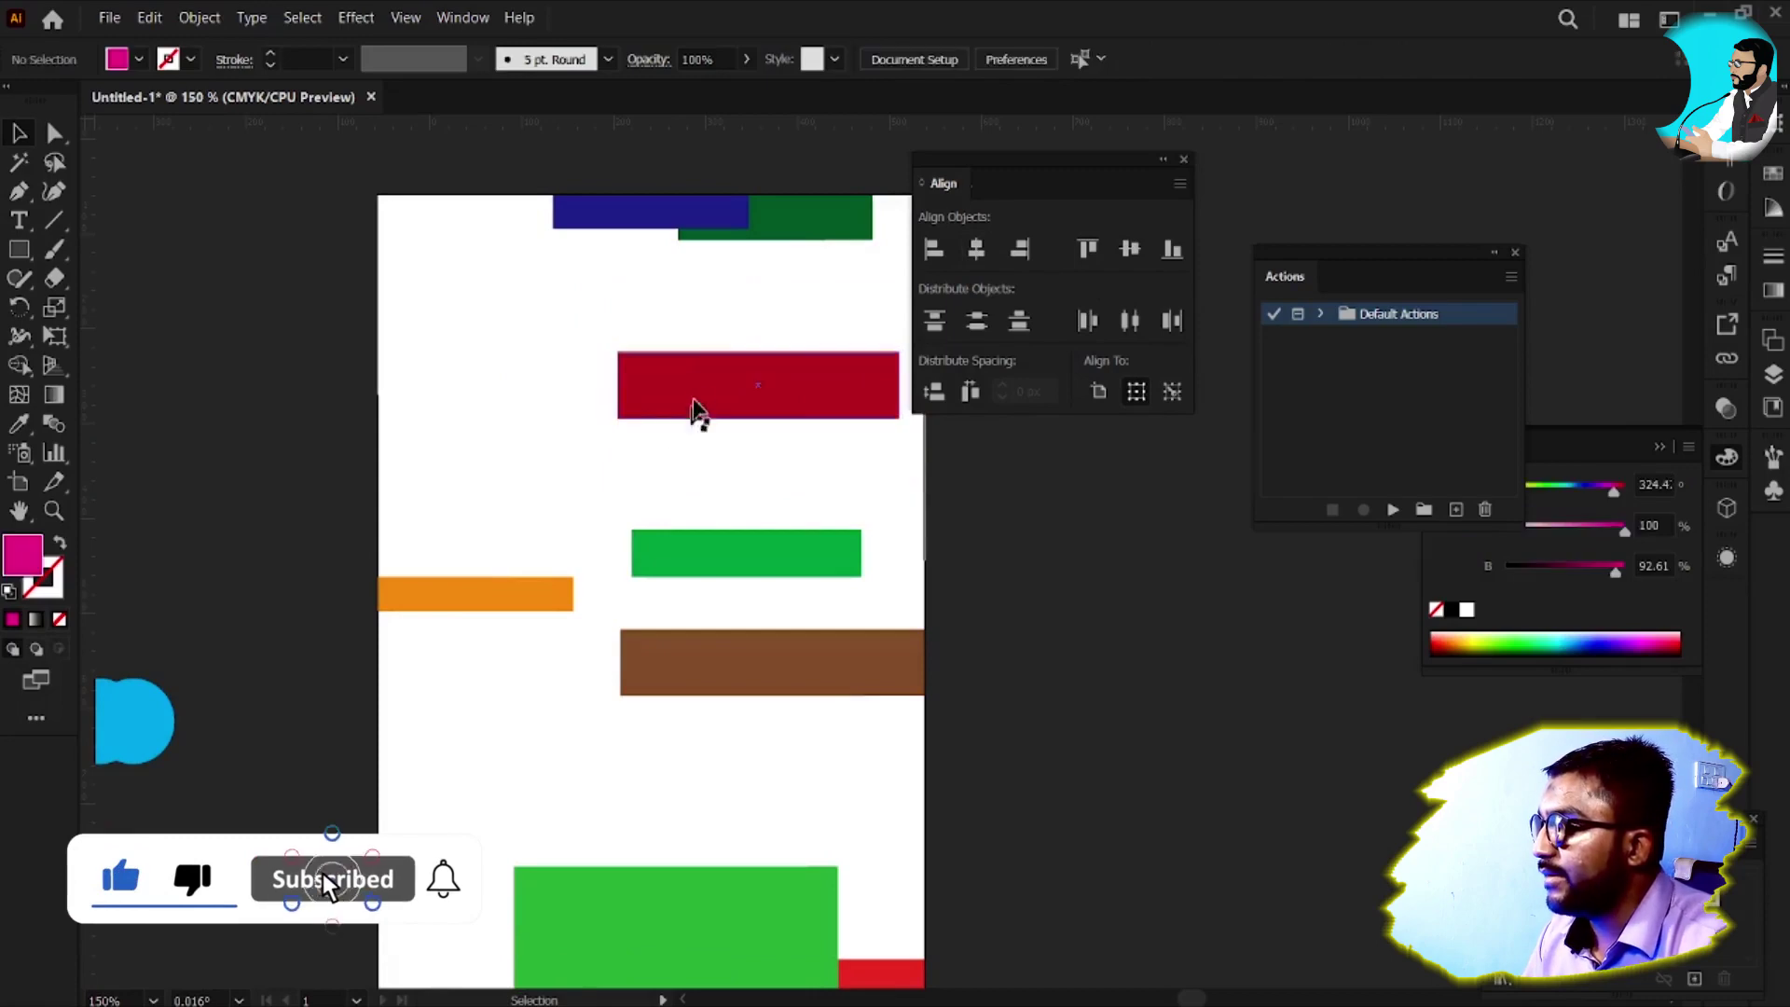
Move the dark red rectangle slightly up, select it with the magenta one and make the dark red one the key object
{"action": "left_click_drag", "start_coordinate": [691, 411], "coordinate": [691, 373]}
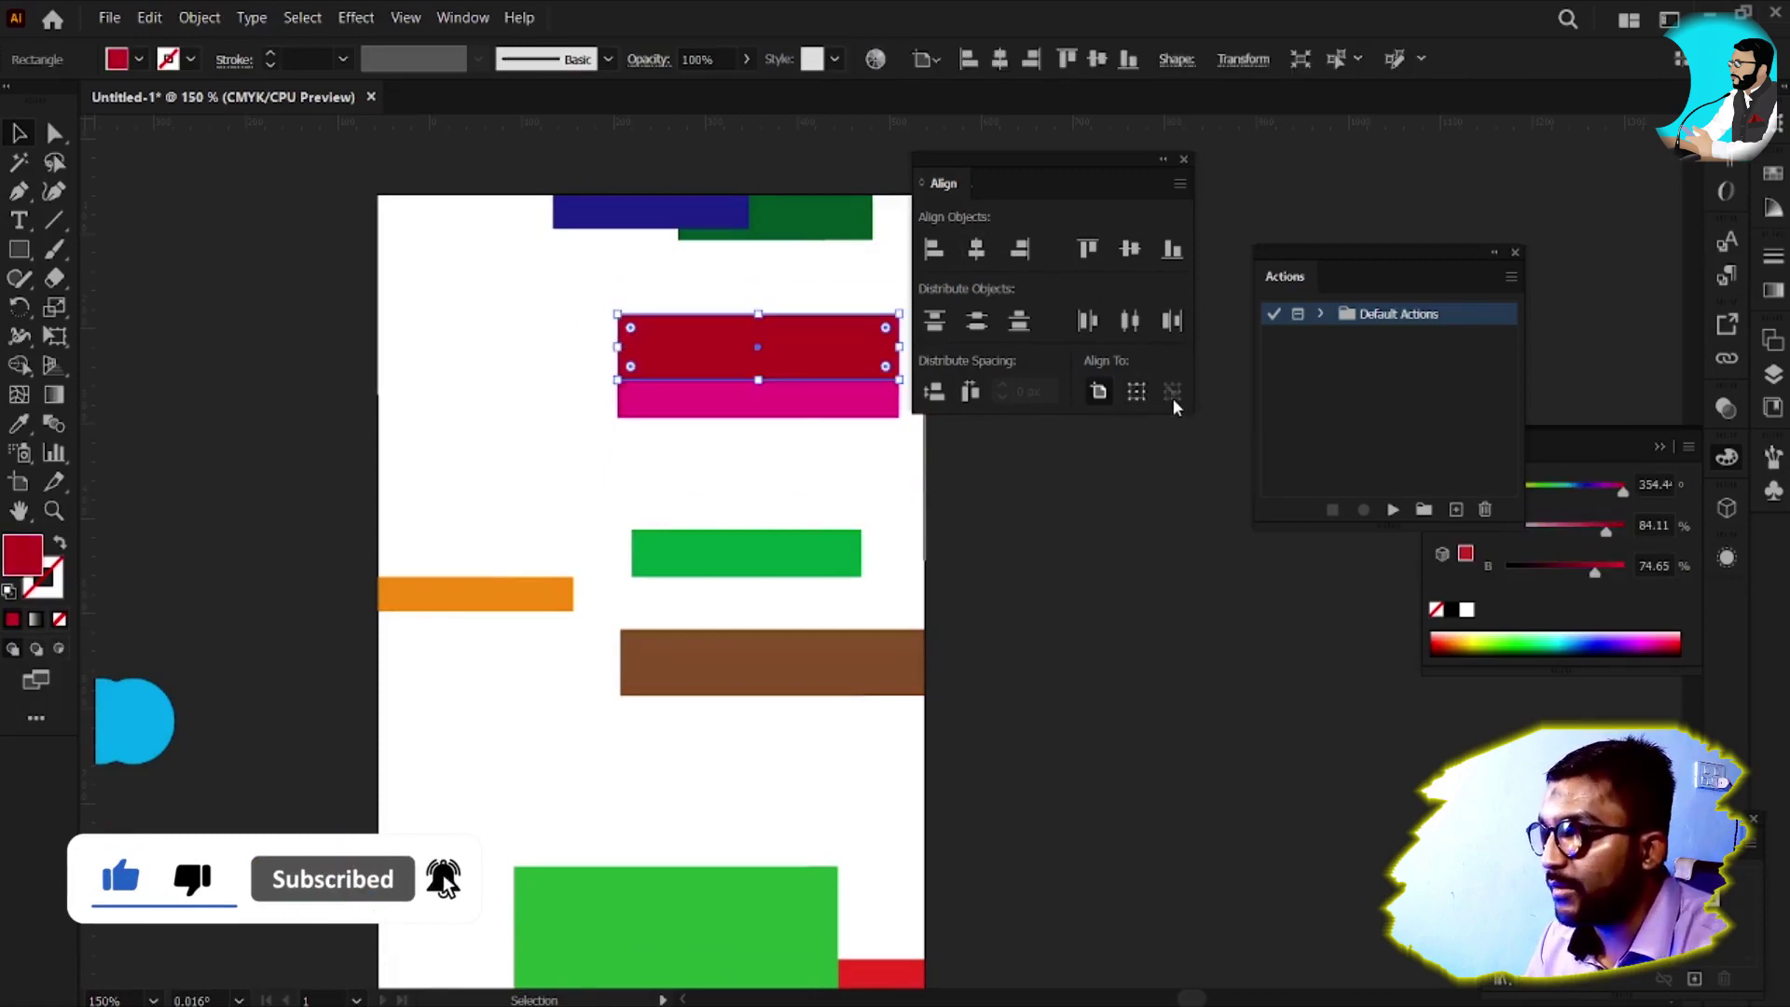
{"action": "left_click_drag", "start_coordinate": [529, 350], "coordinate": [711, 464]}
{"action": "left_click", "coordinate": [703, 349]}
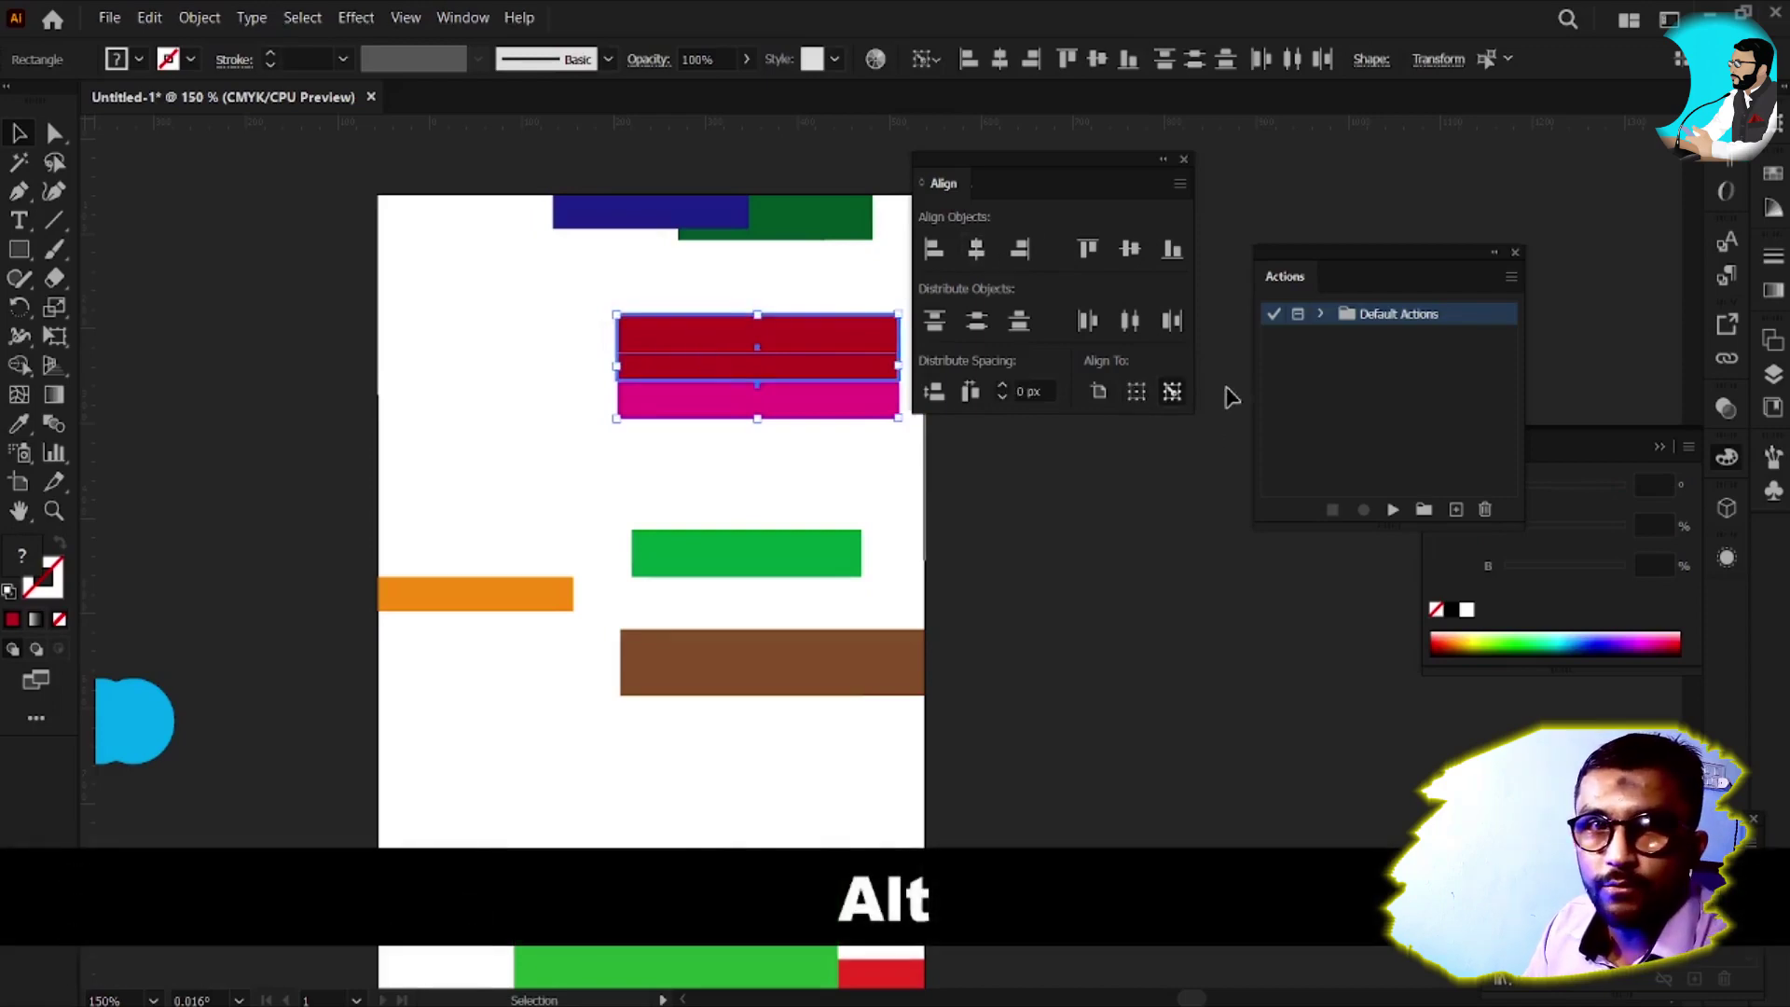
Select all the rectangles on the artboard and move them together onto the empty canvas to its right
{"action": "key", "text": "v"}
{"action": "scroll", "coordinate": [707, 429], "scroll_direction": "down", "scroll_amount": 3}
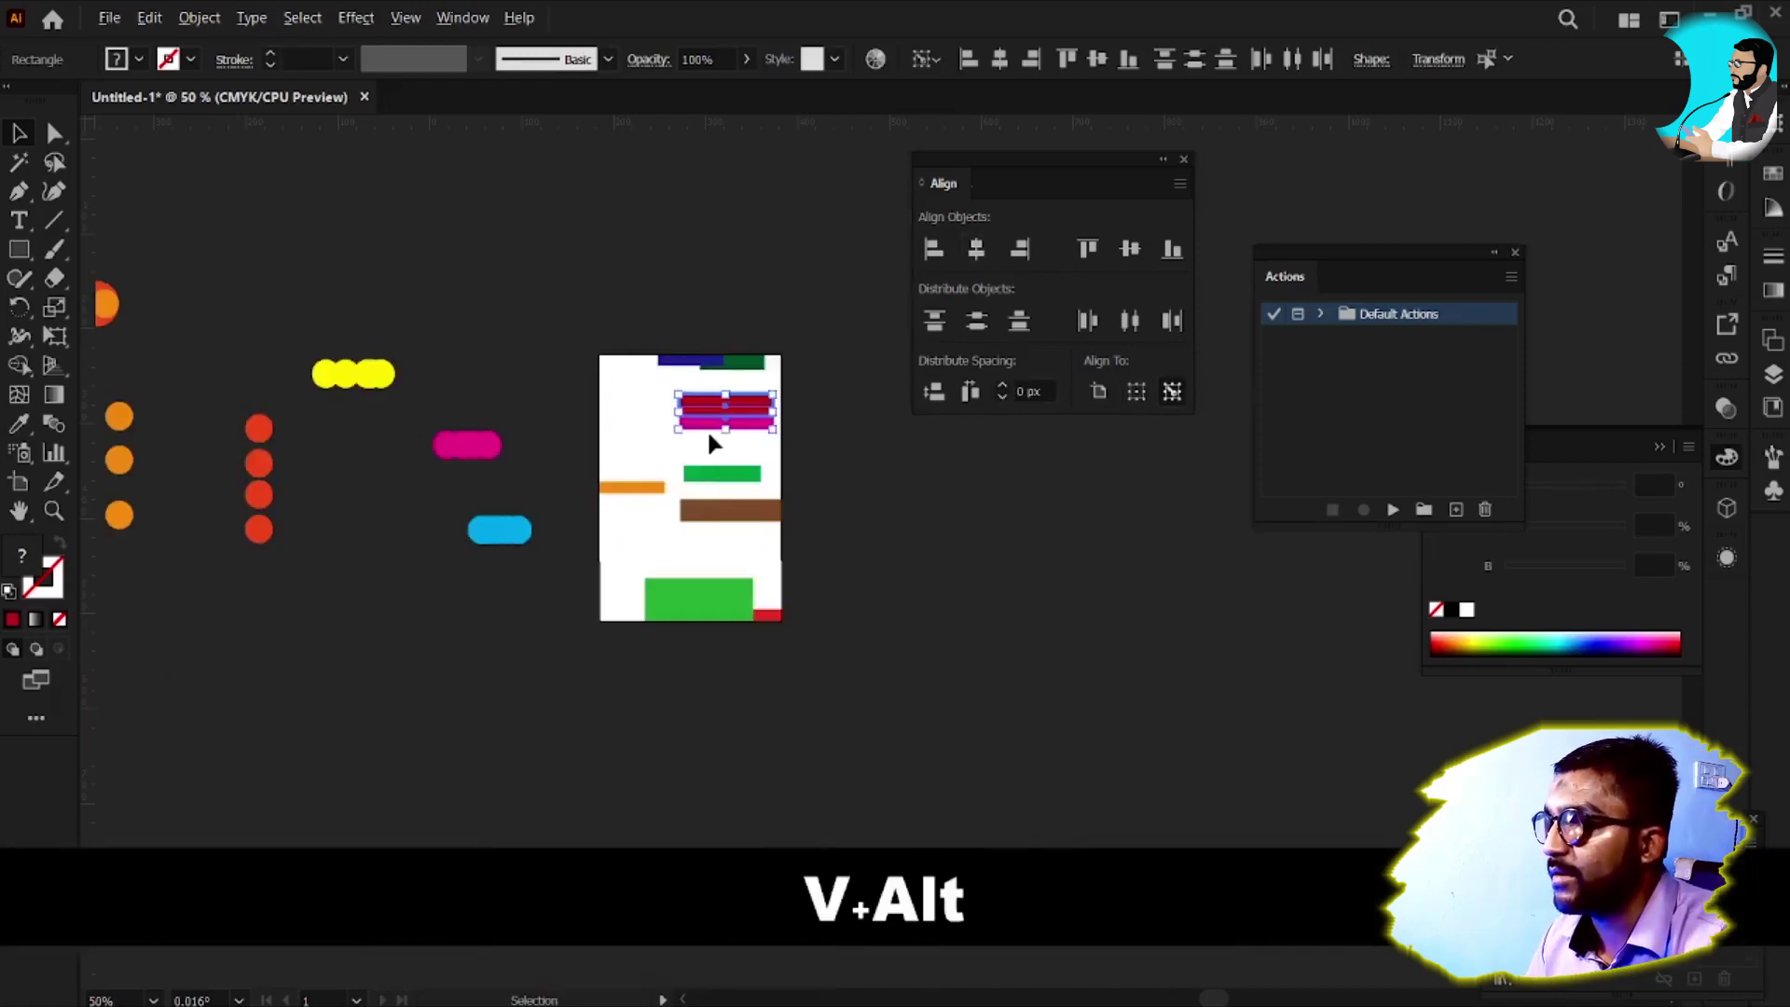
{"action": "key", "text": "v"}
{"action": "left_click_drag", "start_coordinate": [904, 701], "coordinate": [924, 722]}
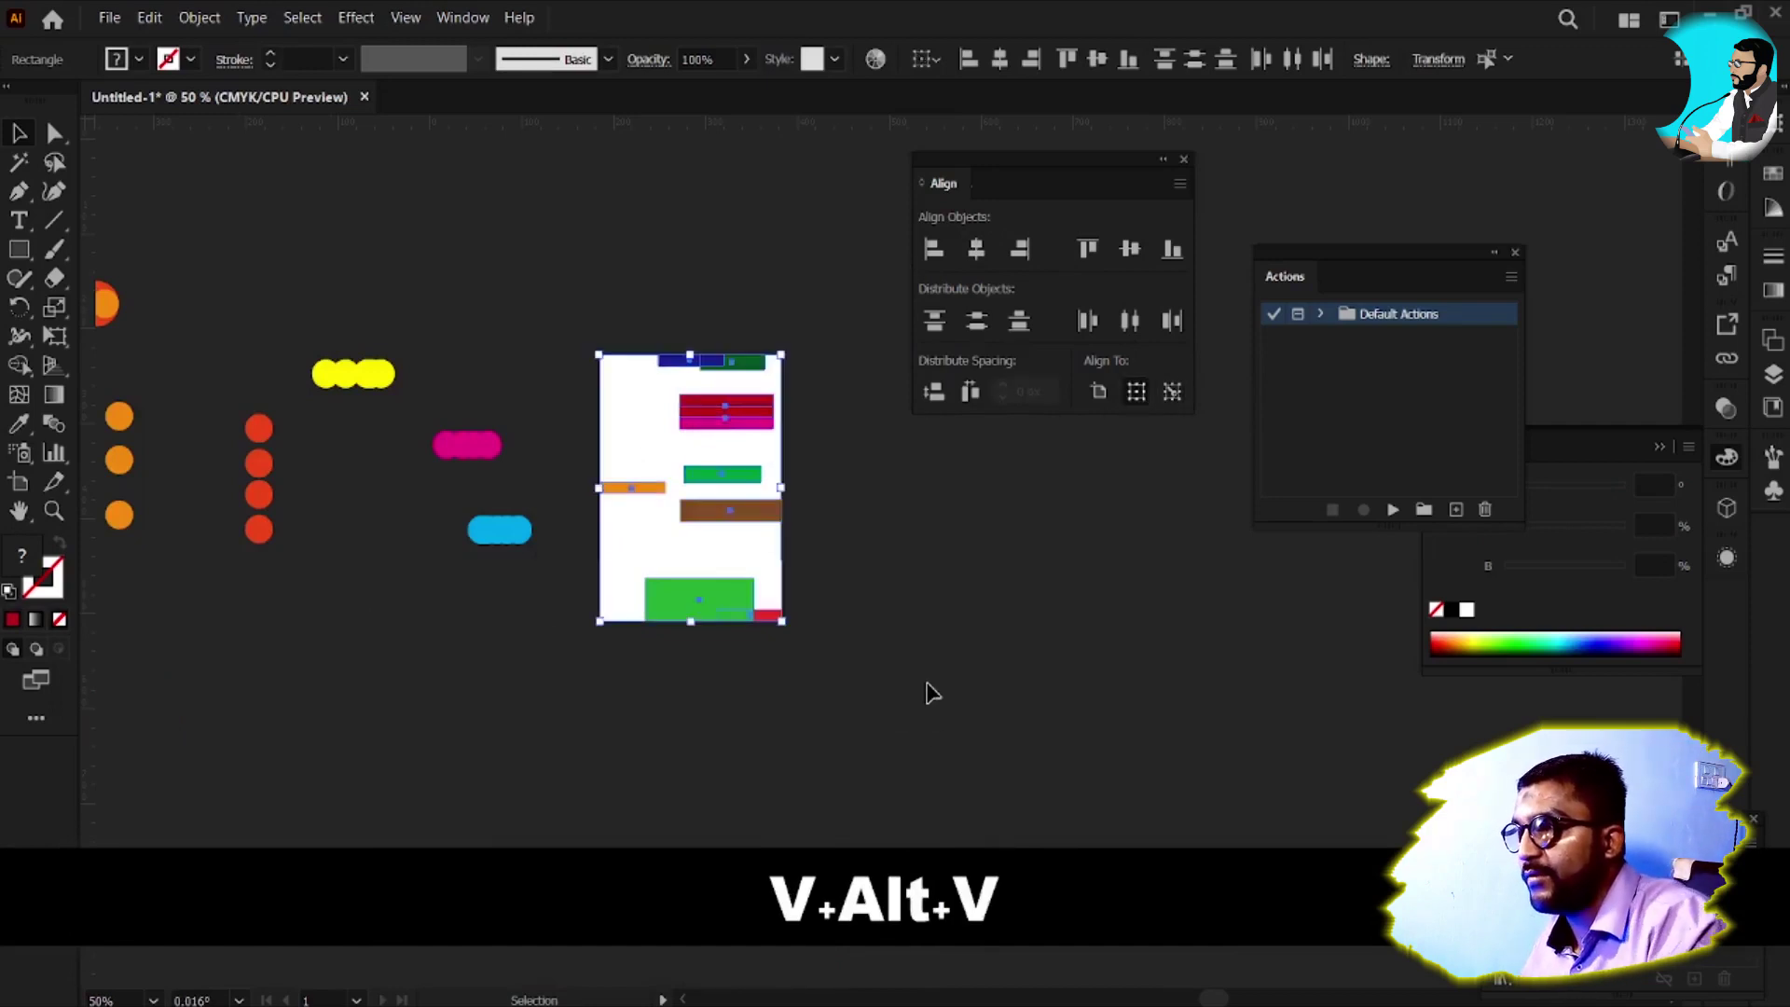
{"action": "key", "text": "Delete"}
{"action": "key", "text": "ctrl+z"}
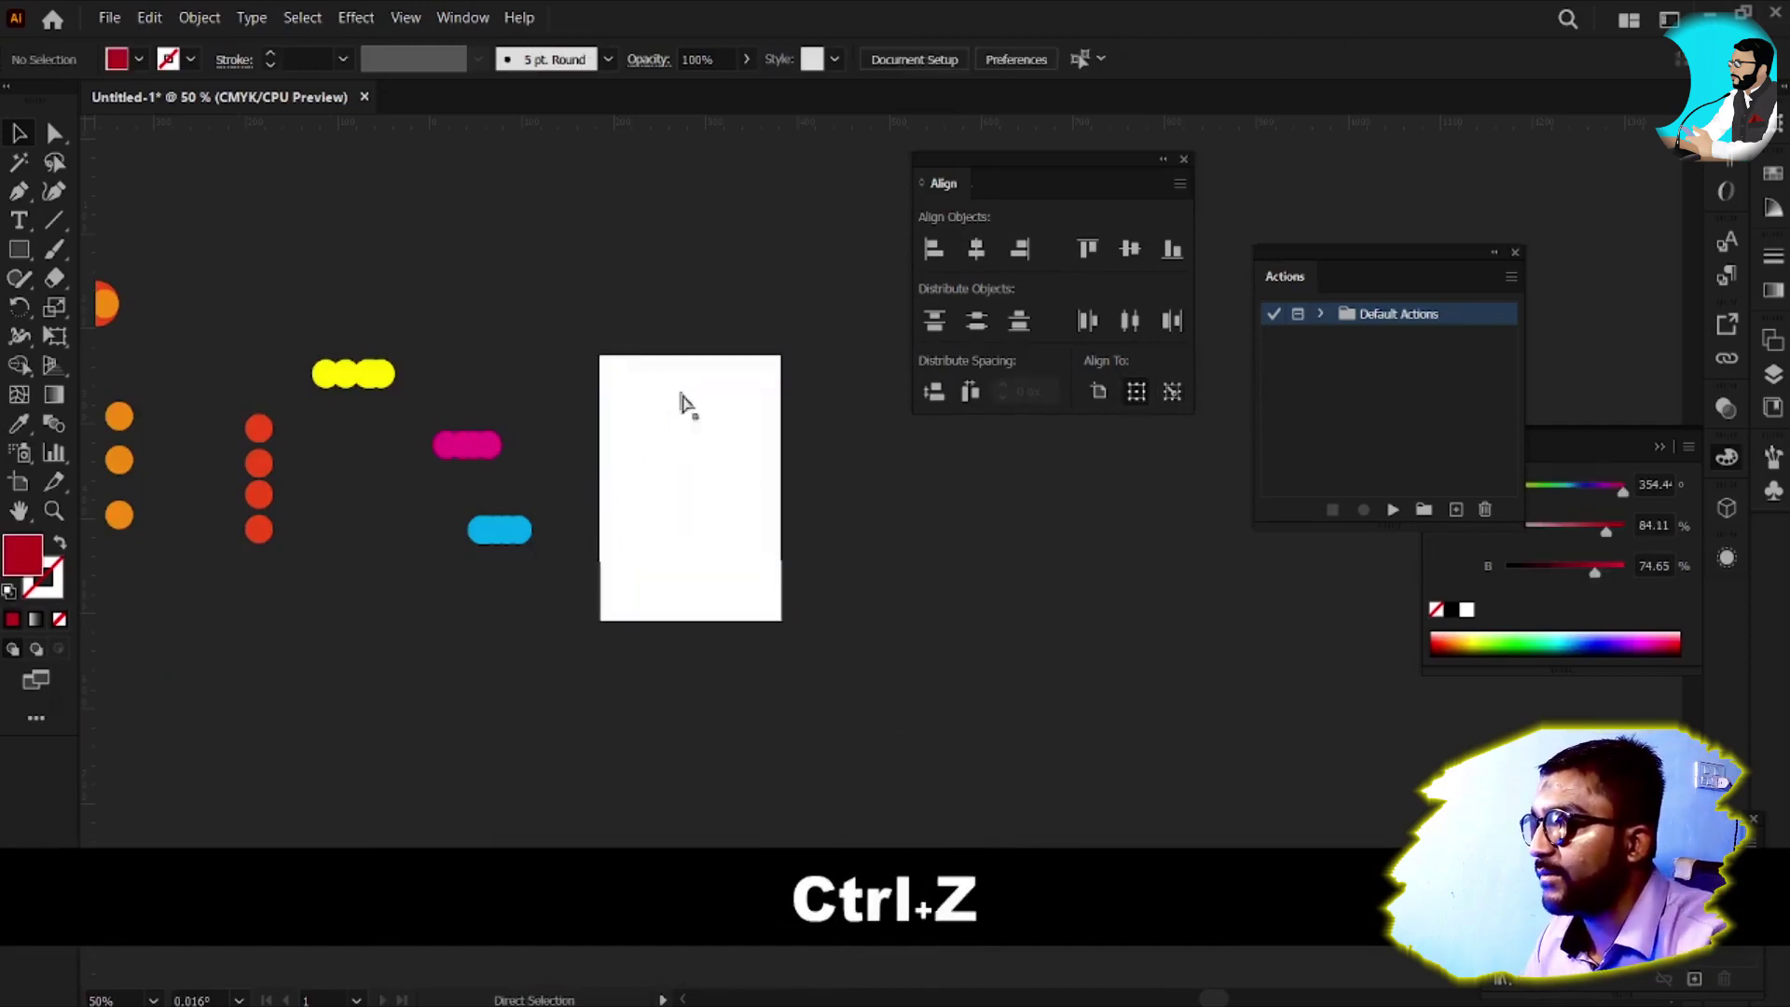
{"action": "key", "text": "v"}
{"action": "left_click_drag", "start_coordinate": [692, 516], "coordinate": [905, 515]}
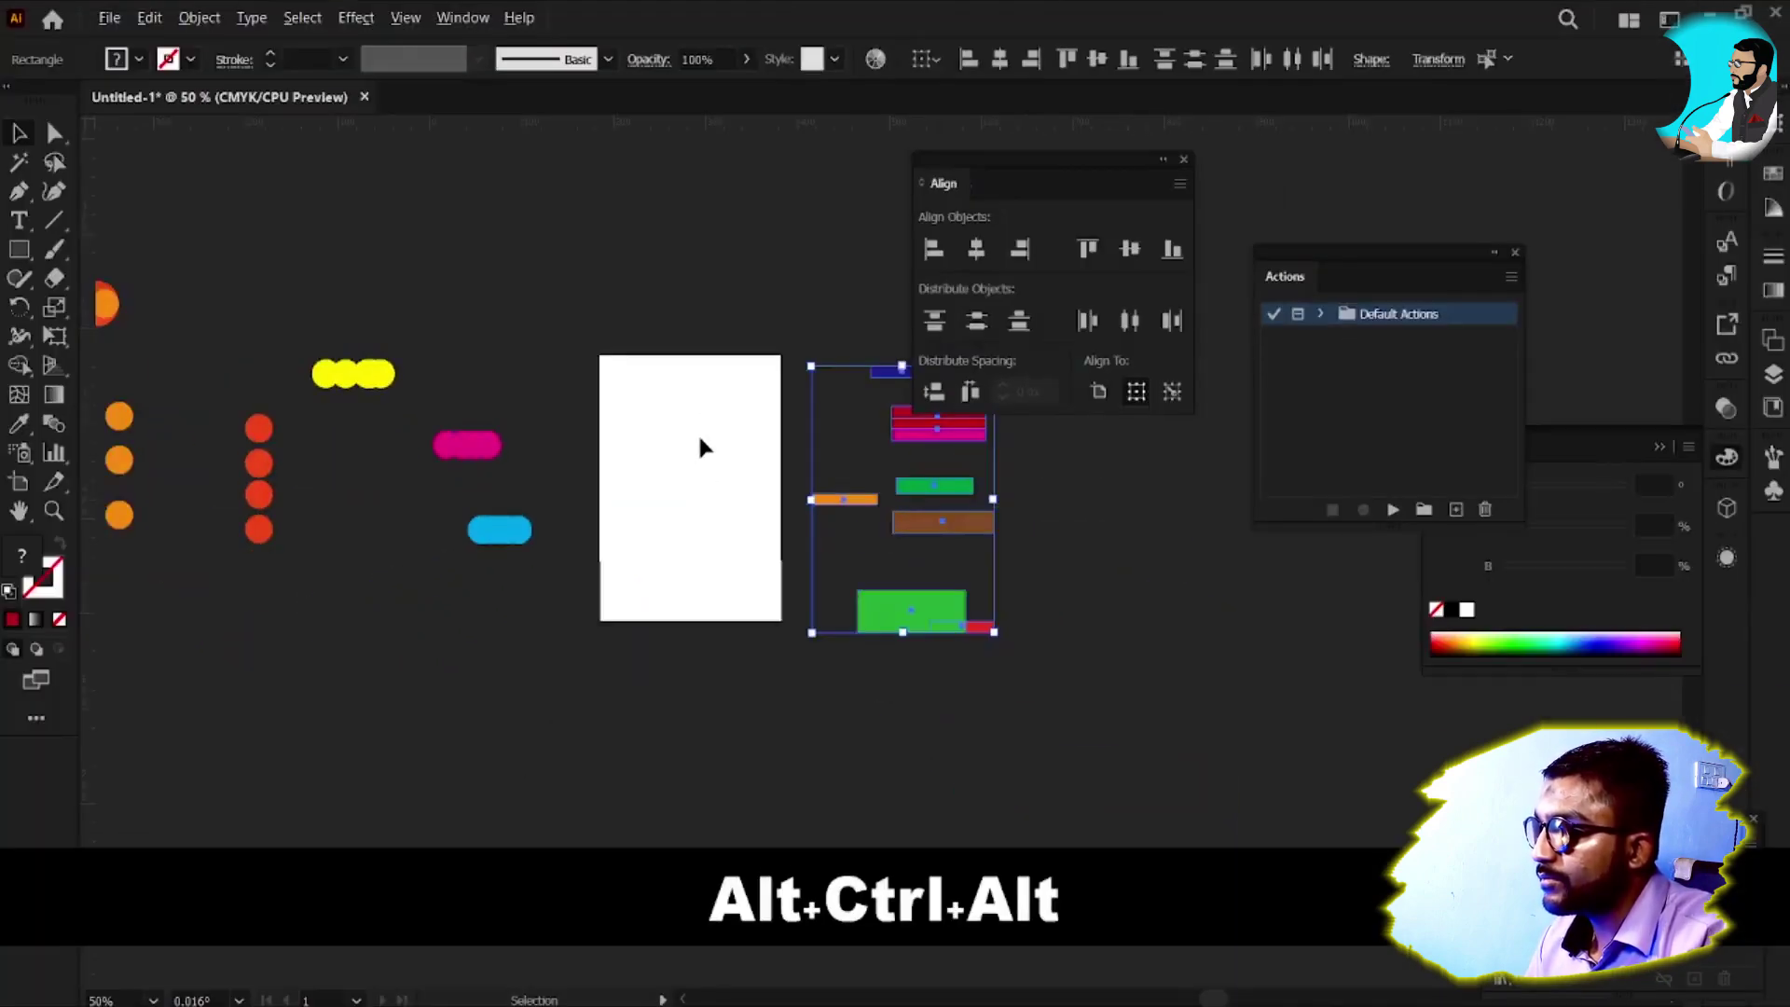
{"action": "scroll", "coordinate": [697, 461], "scroll_direction": "up", "scroll_amount": 1}
{"action": "scroll", "coordinate": [682, 482], "scroll_direction": "up", "scroll_amount": 1}
{"action": "mouse_move", "coordinate": [682, 526]}
{"action": "left_mouse_down"}
{"action": "mouse_move", "coordinate": [684, 487]}
{"action": "mouse_move", "coordinate": [683, 543]}
{"action": "left_mouse_up"}
{"action": "left_click", "coordinate": [1405, 403]}
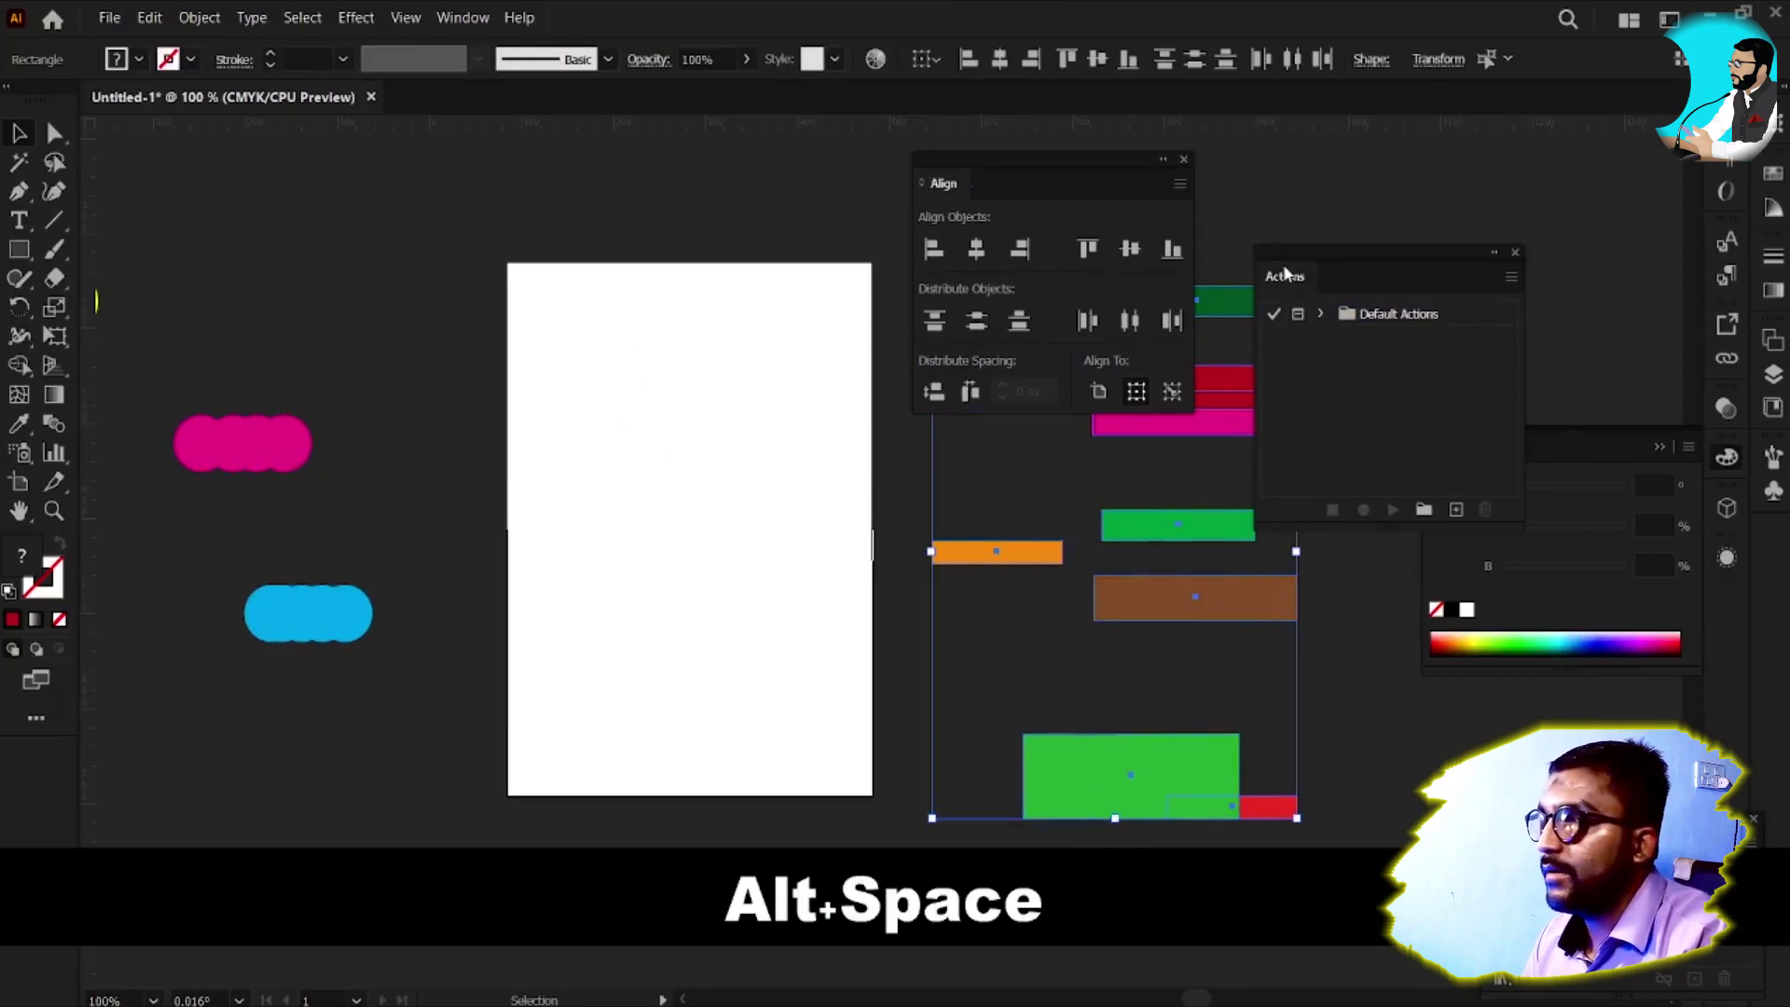
{"action": "left_click", "coordinate": [461, 14]}
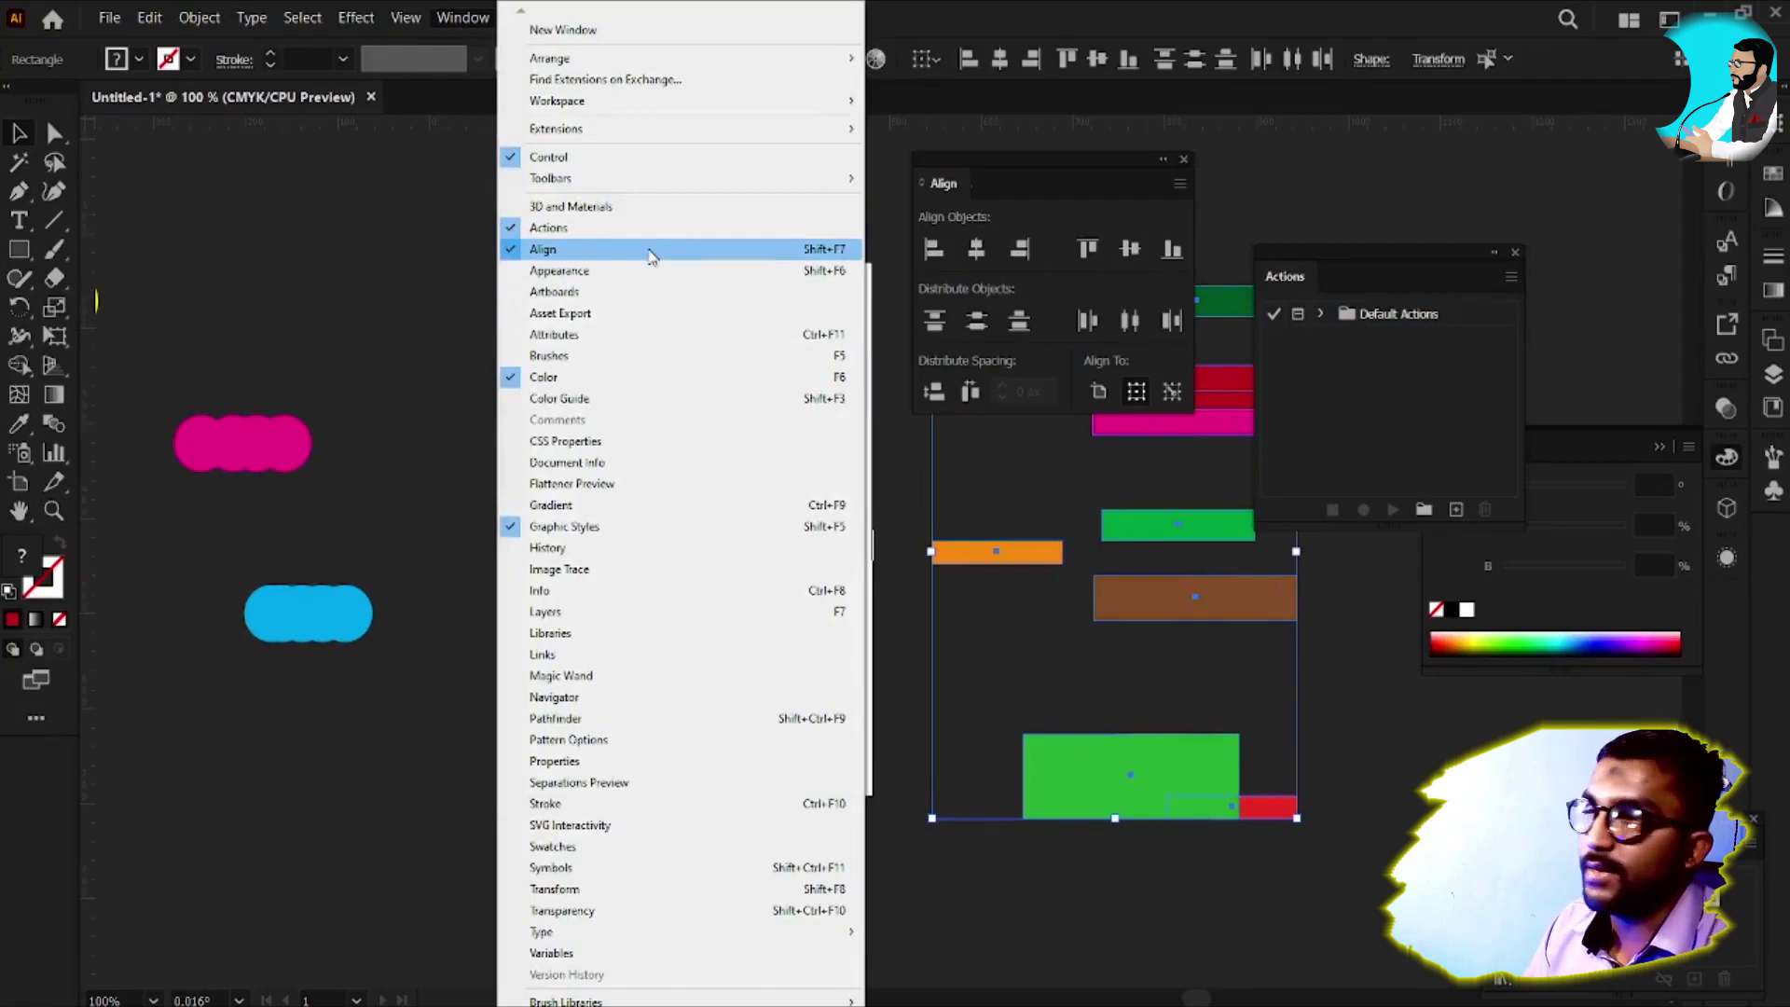
{"action": "left_click", "coordinate": [1324, 9]}
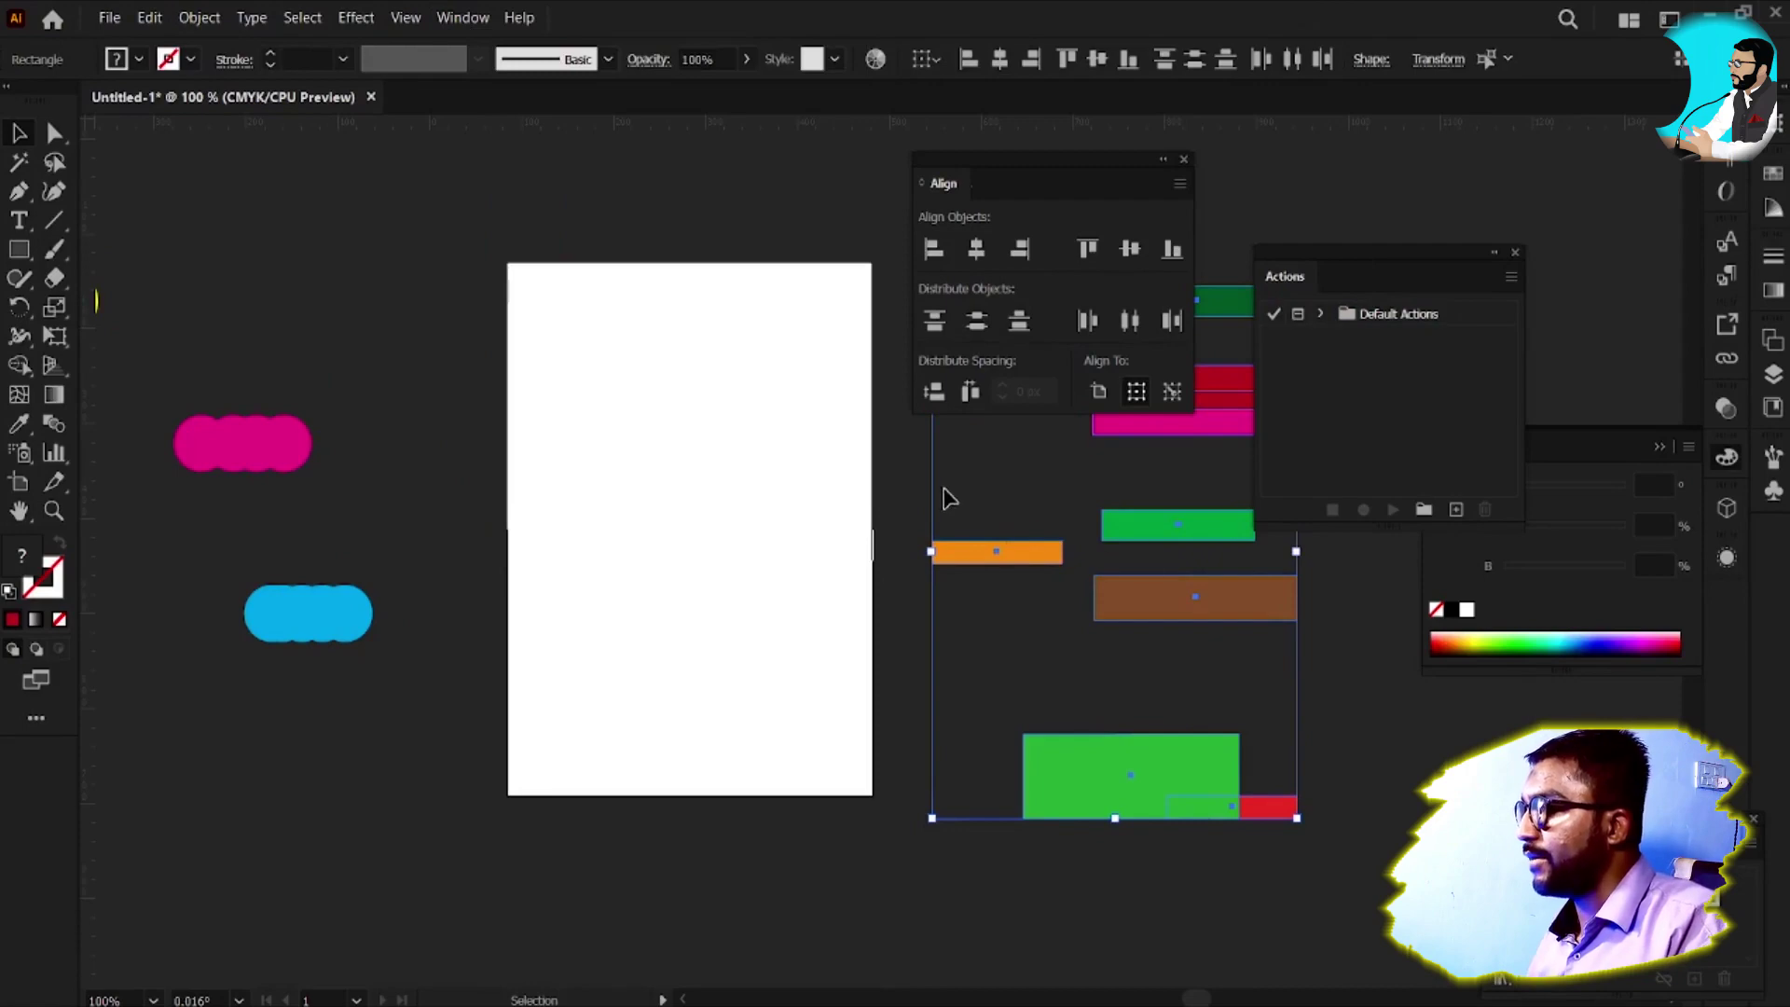
Deselect the rectangles and create a new action set named ALIGNMENT
{"action": "left_click", "coordinate": [990, 472]}
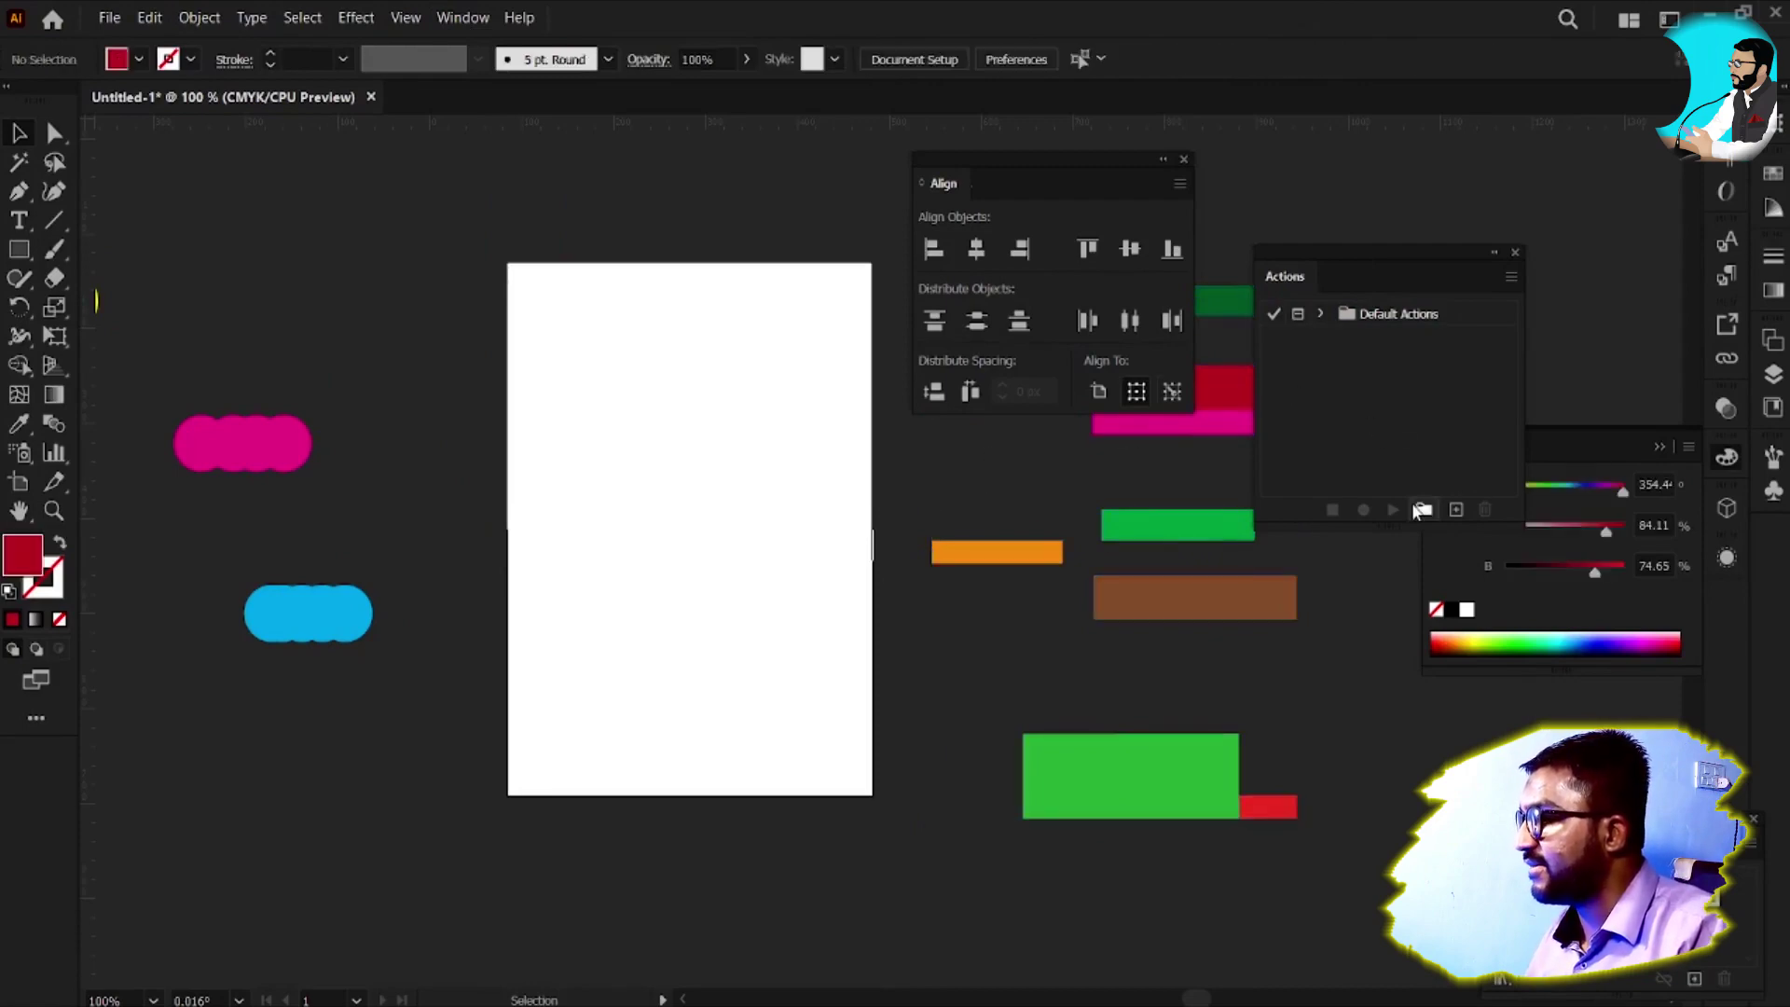
{"action": "scroll", "coordinate": [1425, 520], "scroll_direction": "up", "scroll_amount": 1}
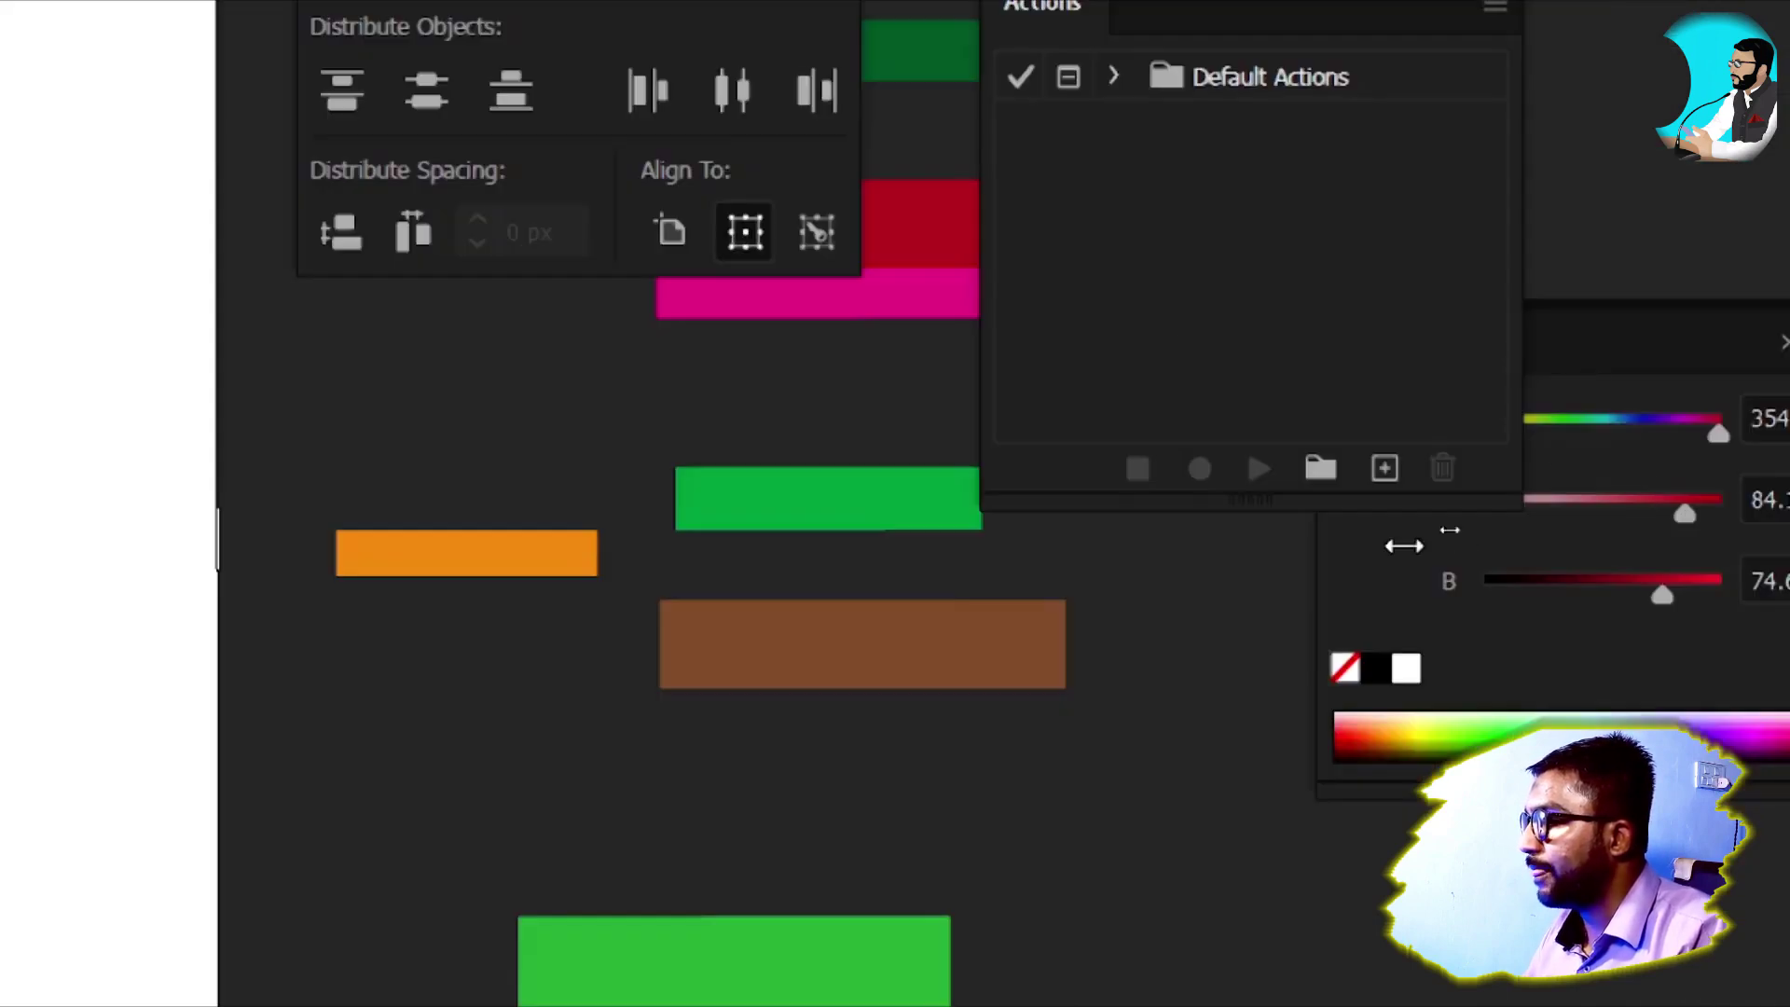
{"action": "left_click", "coordinate": [1322, 470]}
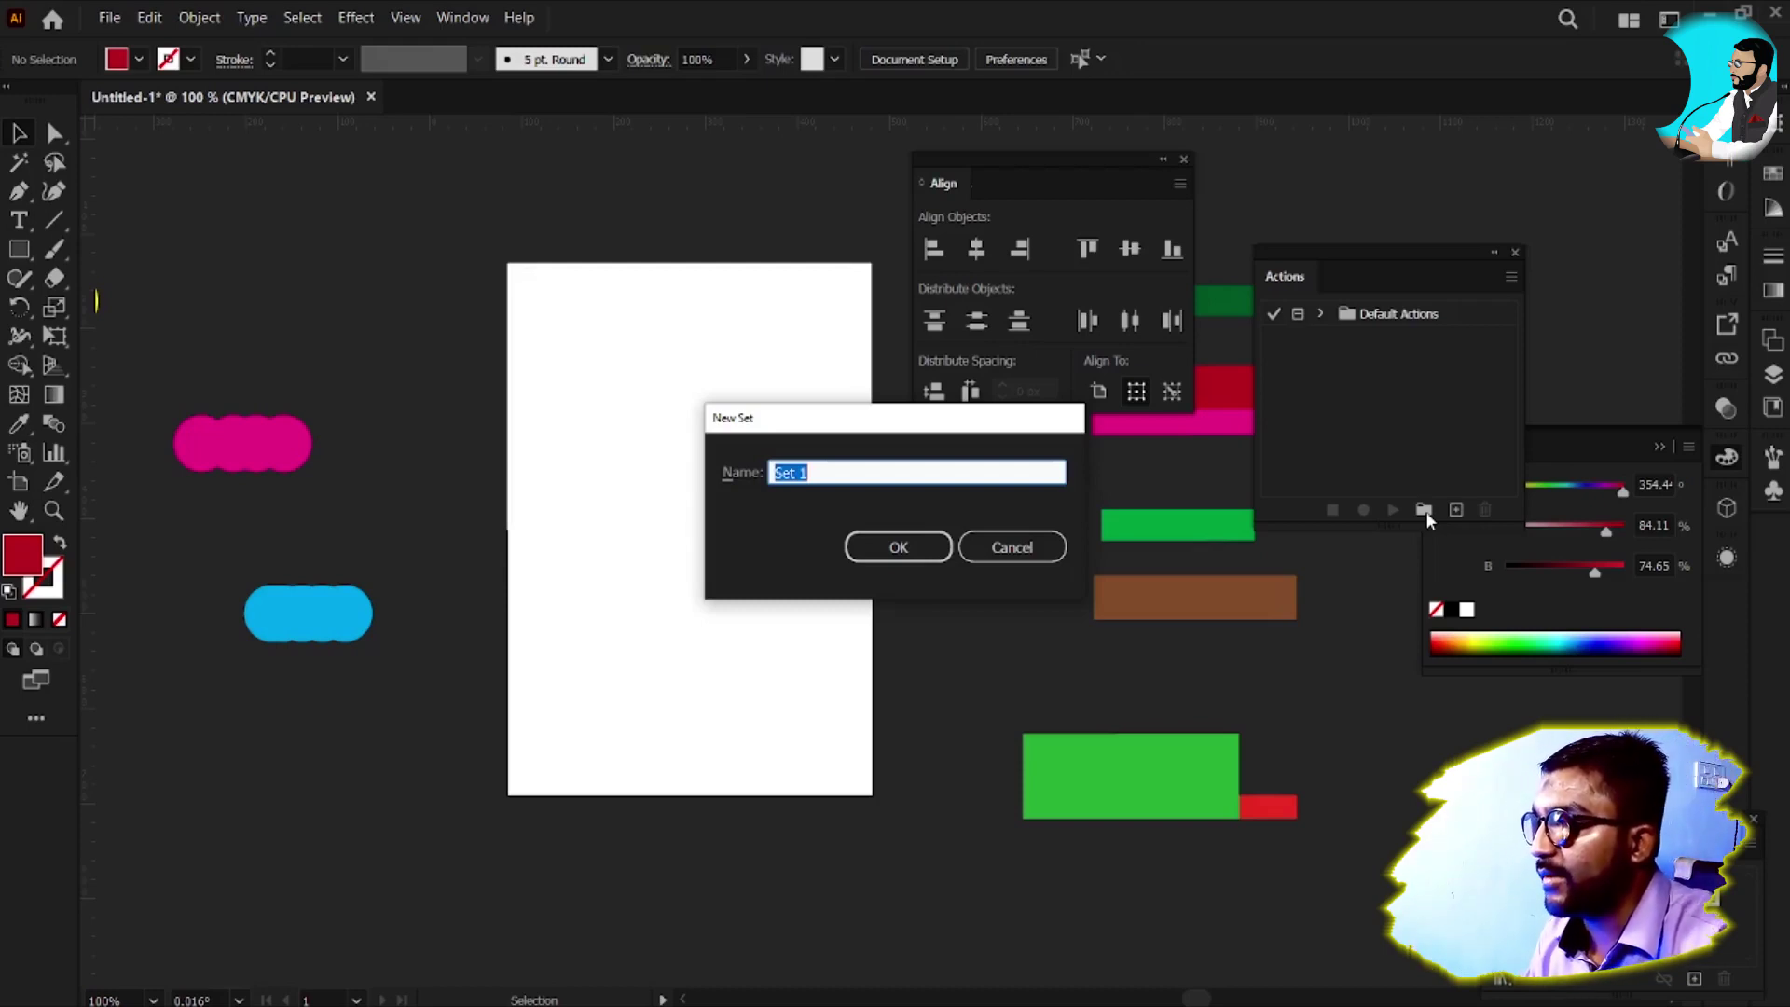
{"action": "type", "text": "a"}
{"action": "key", "text": "BackSpace"}
{"action": "key", "text": "Caps_Lock"}
{"action": "type", "text": "A"}
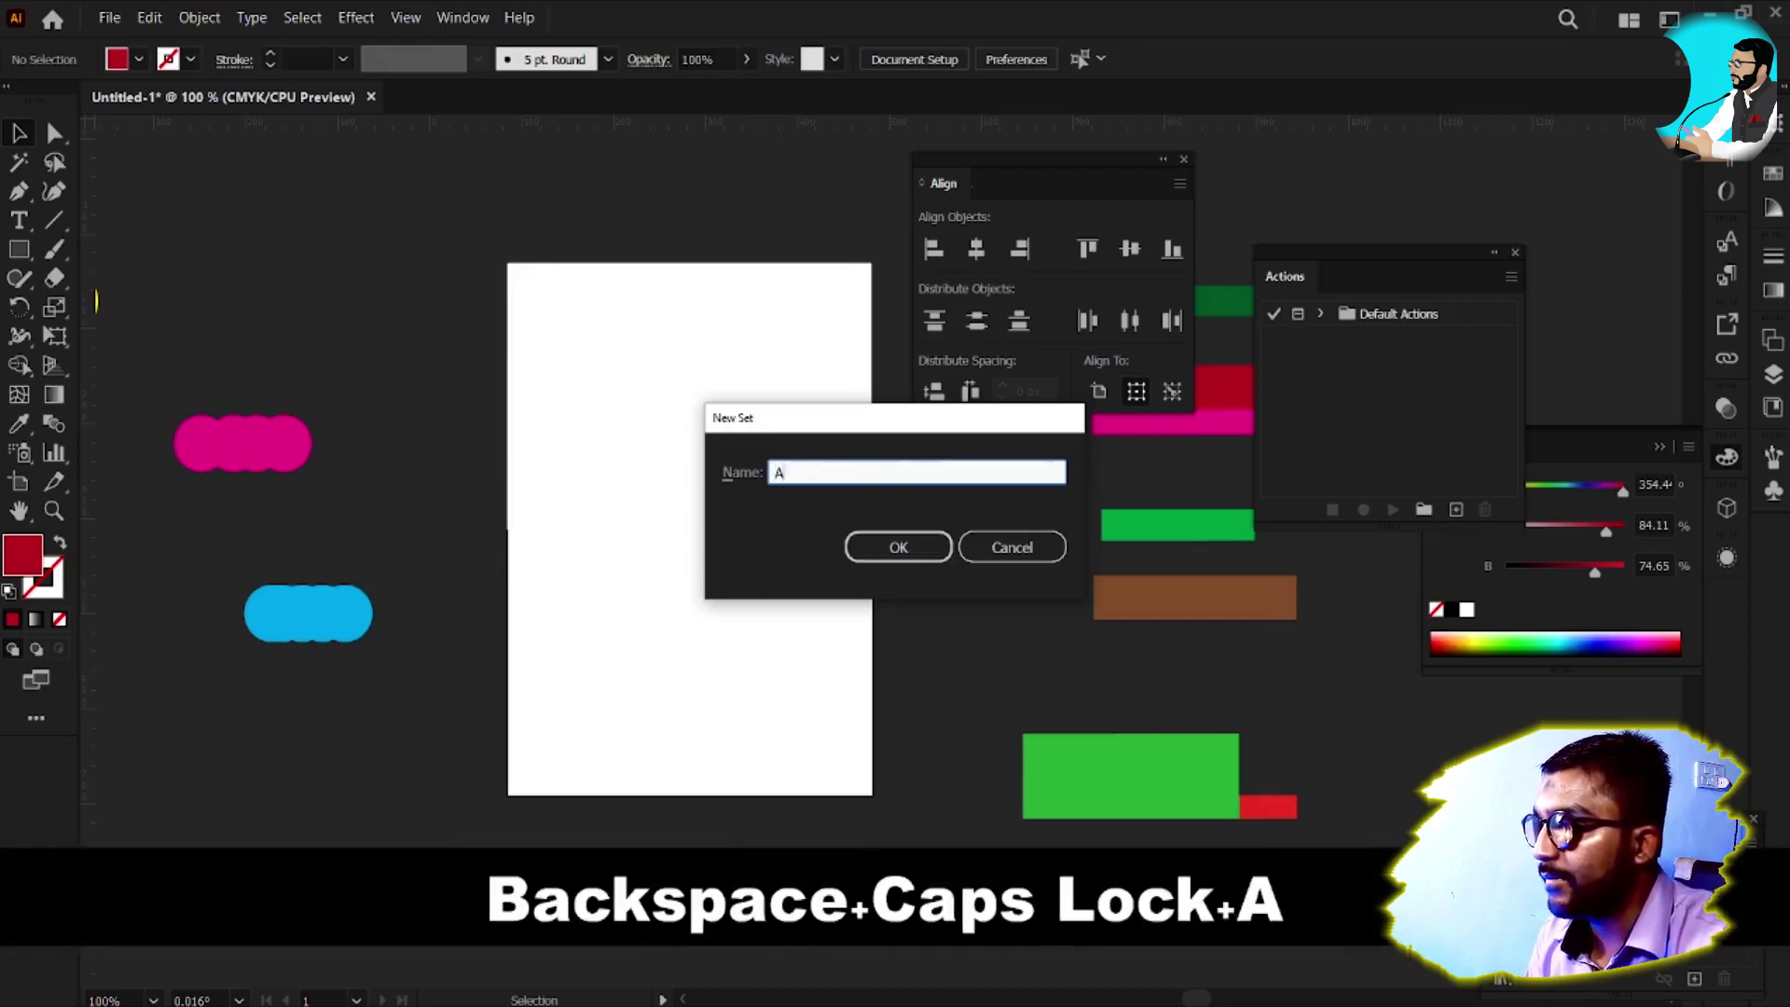
{"action": "type", "text": "LIGNMENT"}
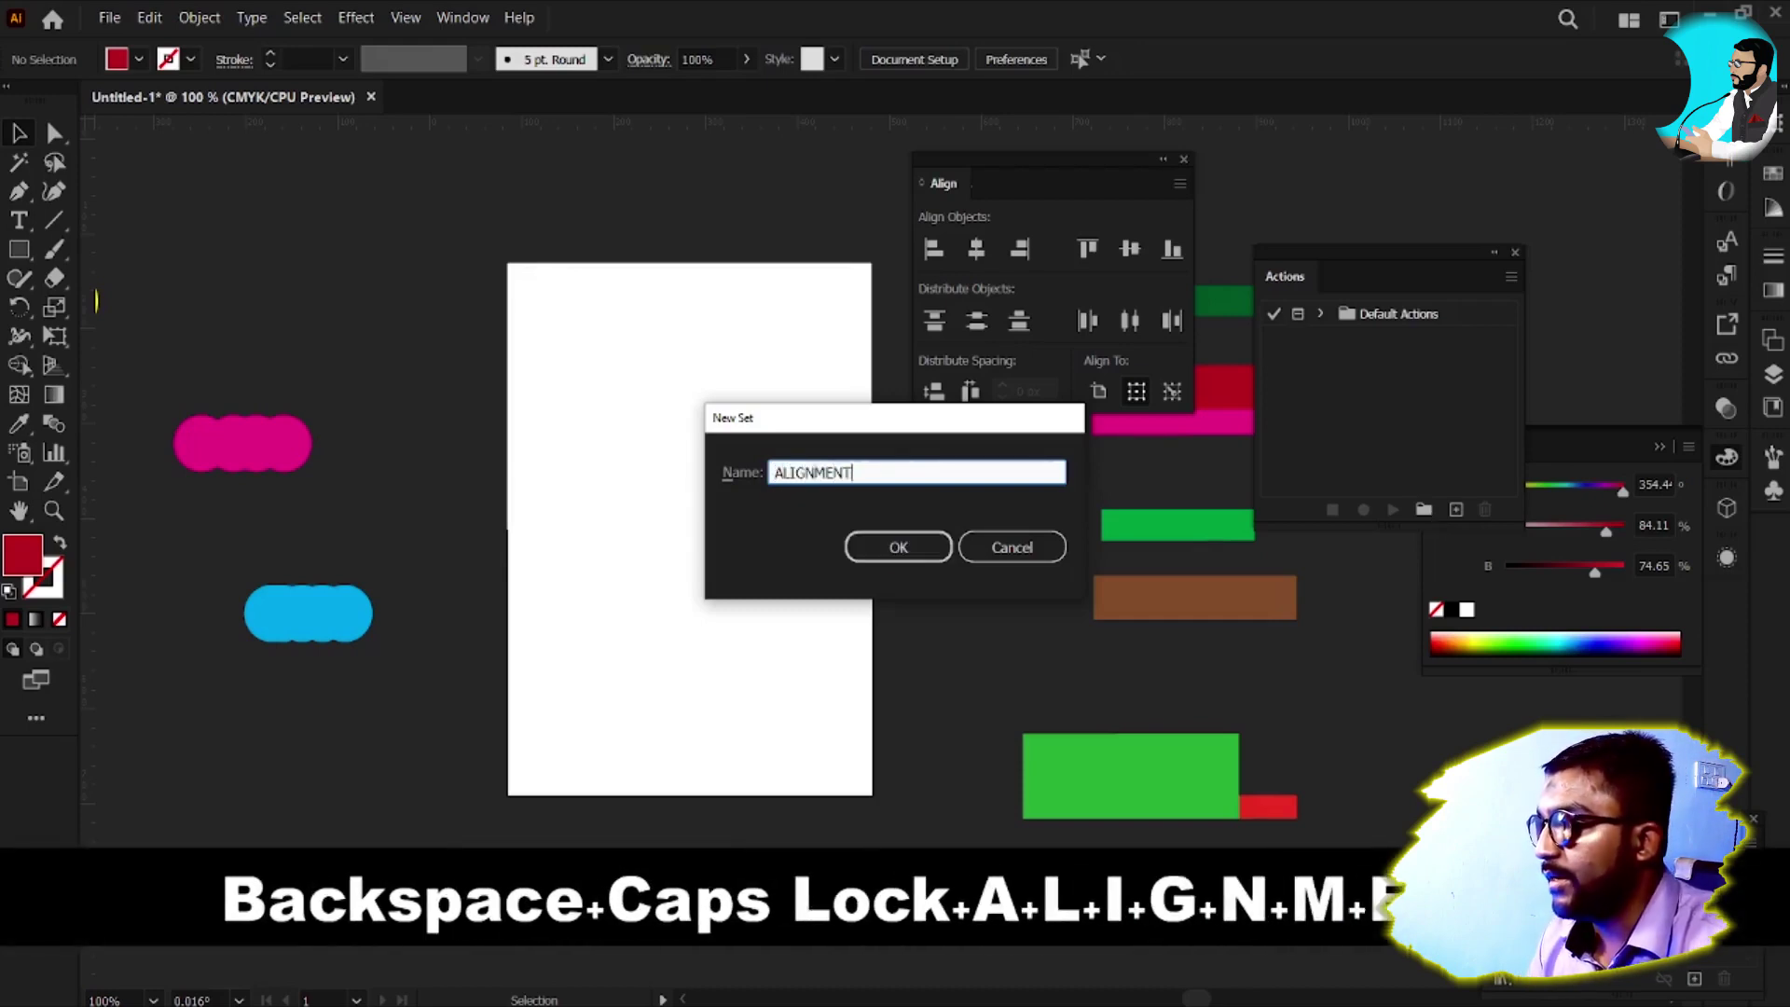
{"action": "key", "text": "Return"}
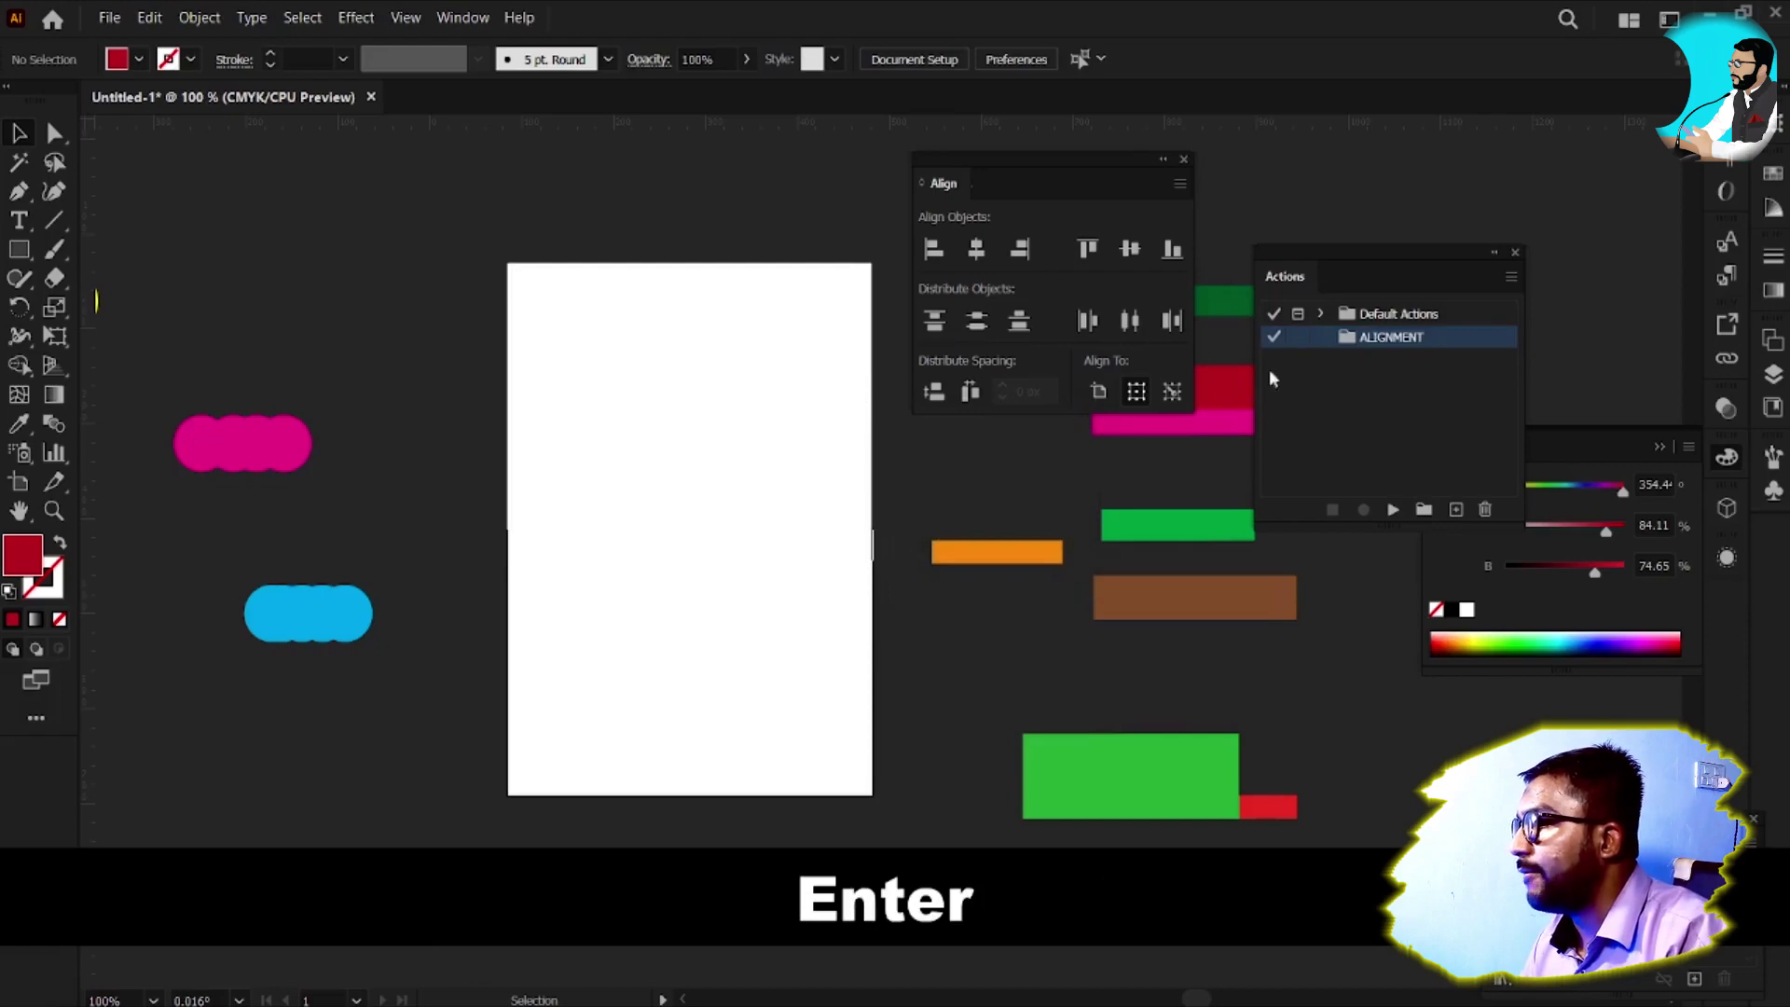
Start a new action named LEFT ALIGN in the ALIGNMENT set
{"action": "left_click", "coordinate": [1458, 510]}
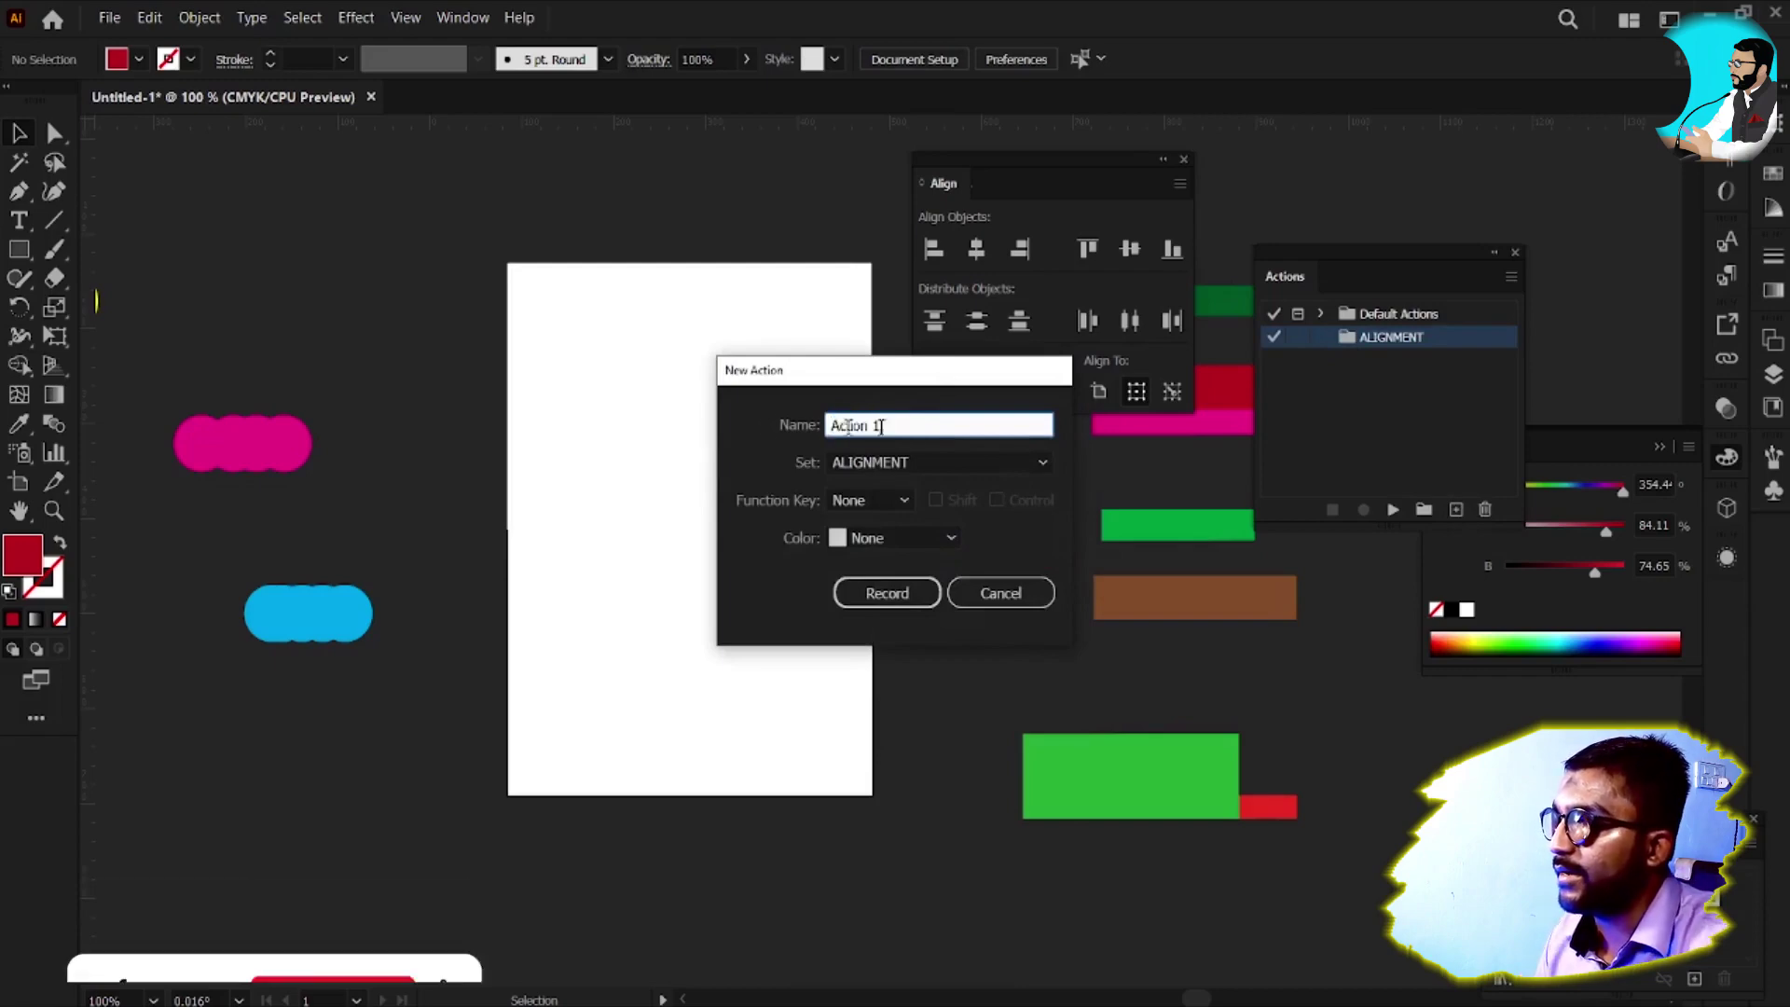
{"action": "key", "text": "BackSpace"}
{"action": "type", "text": "R"}
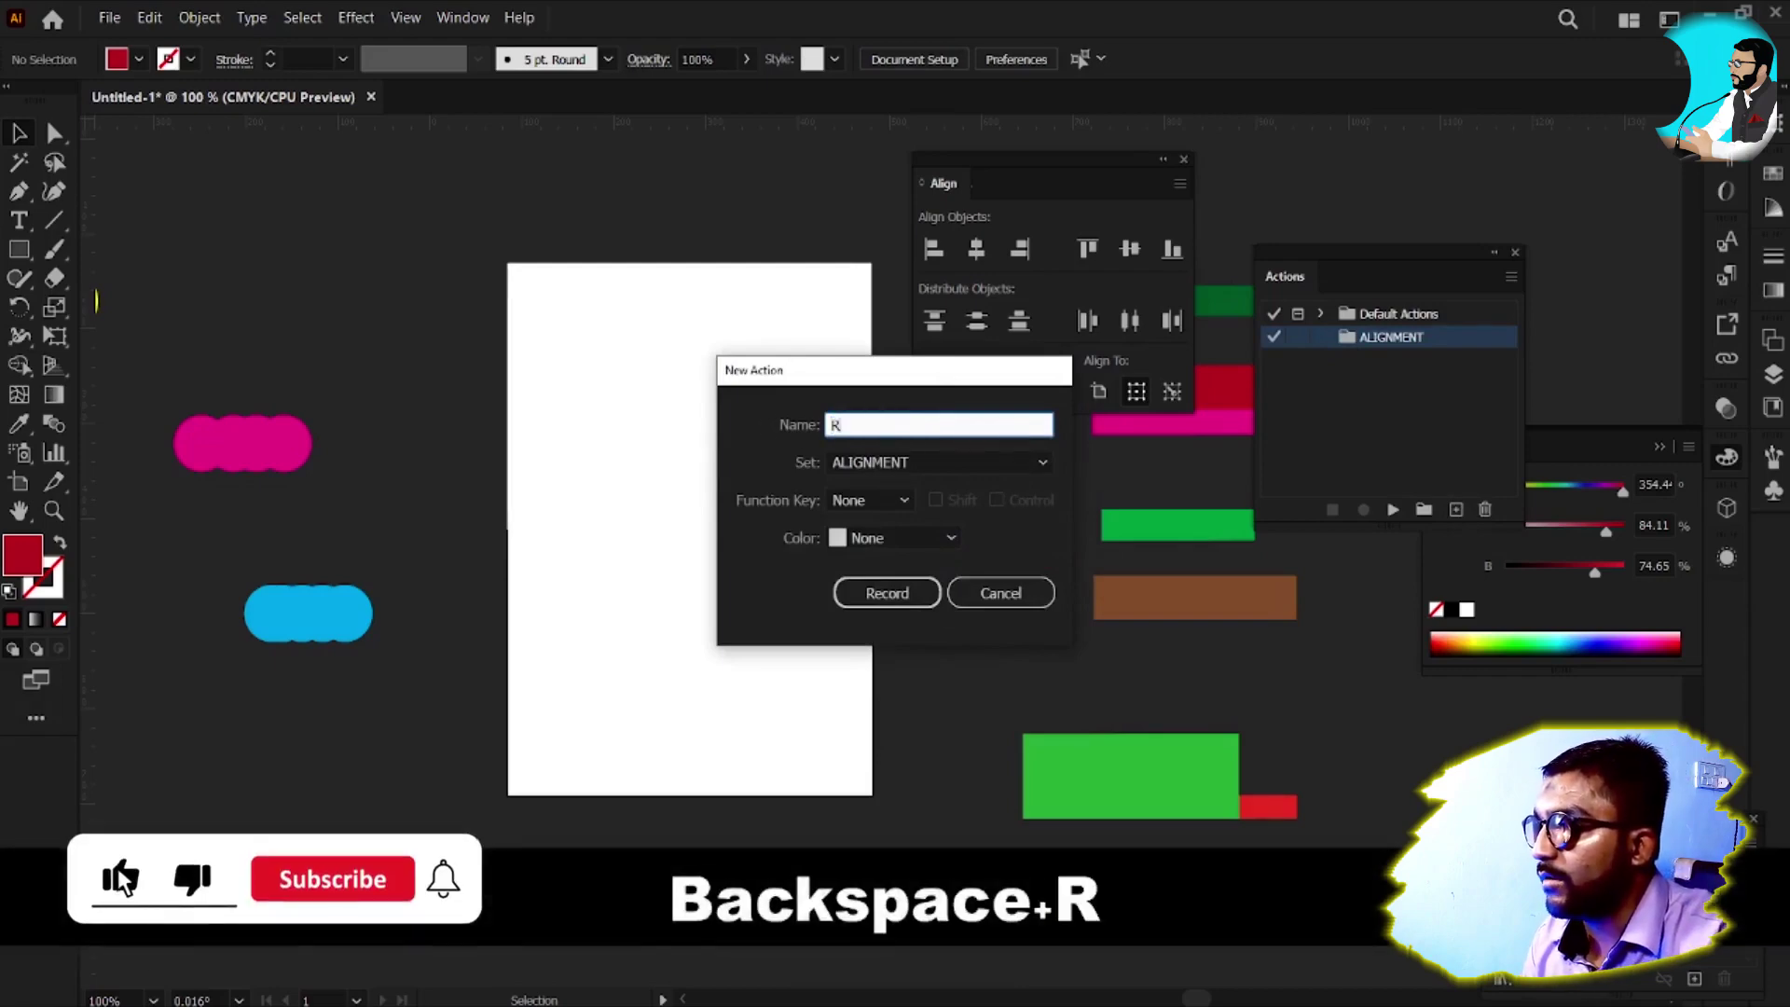
{"action": "type", "text": "IGHT"}
{"action": "key", "text": "BackSpace"}
{"action": "key", "text": "BackSpace"}
{"action": "key", "text": "BackSpace"}
{"action": "key", "text": "BackSpace"}
{"action": "key", "text": "BackSpace"}
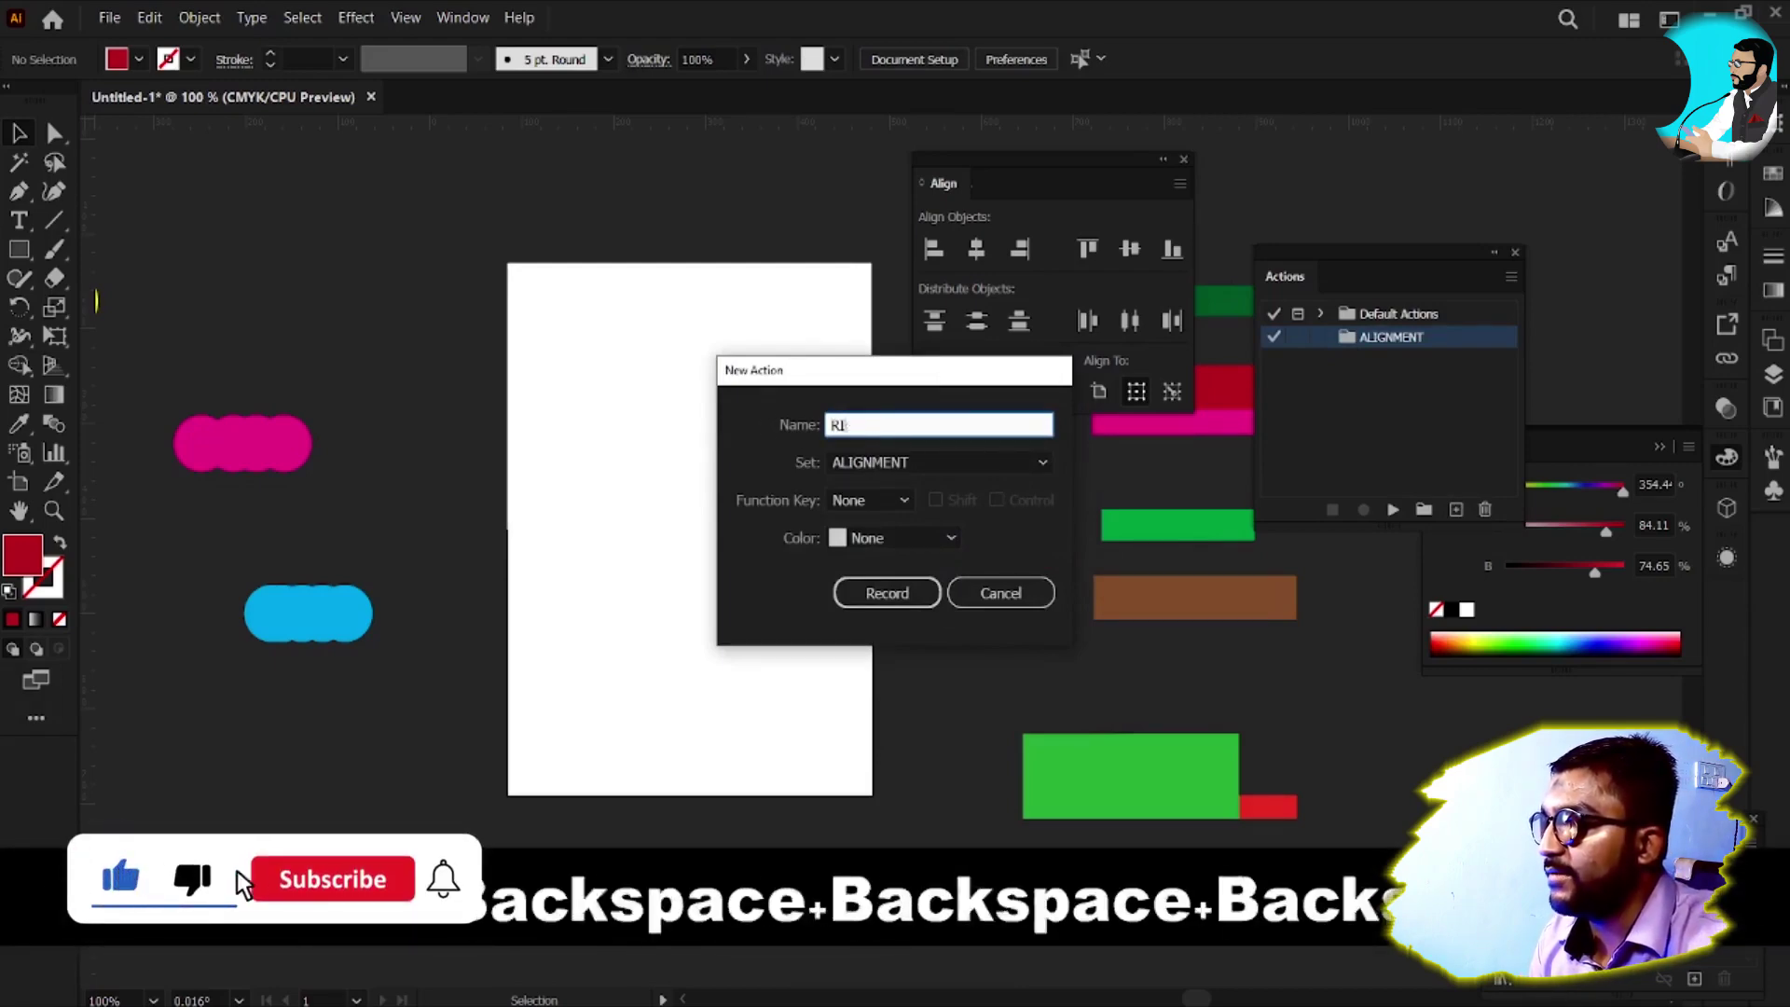
{"action": "type", "text": "LEFT ALIGN"}
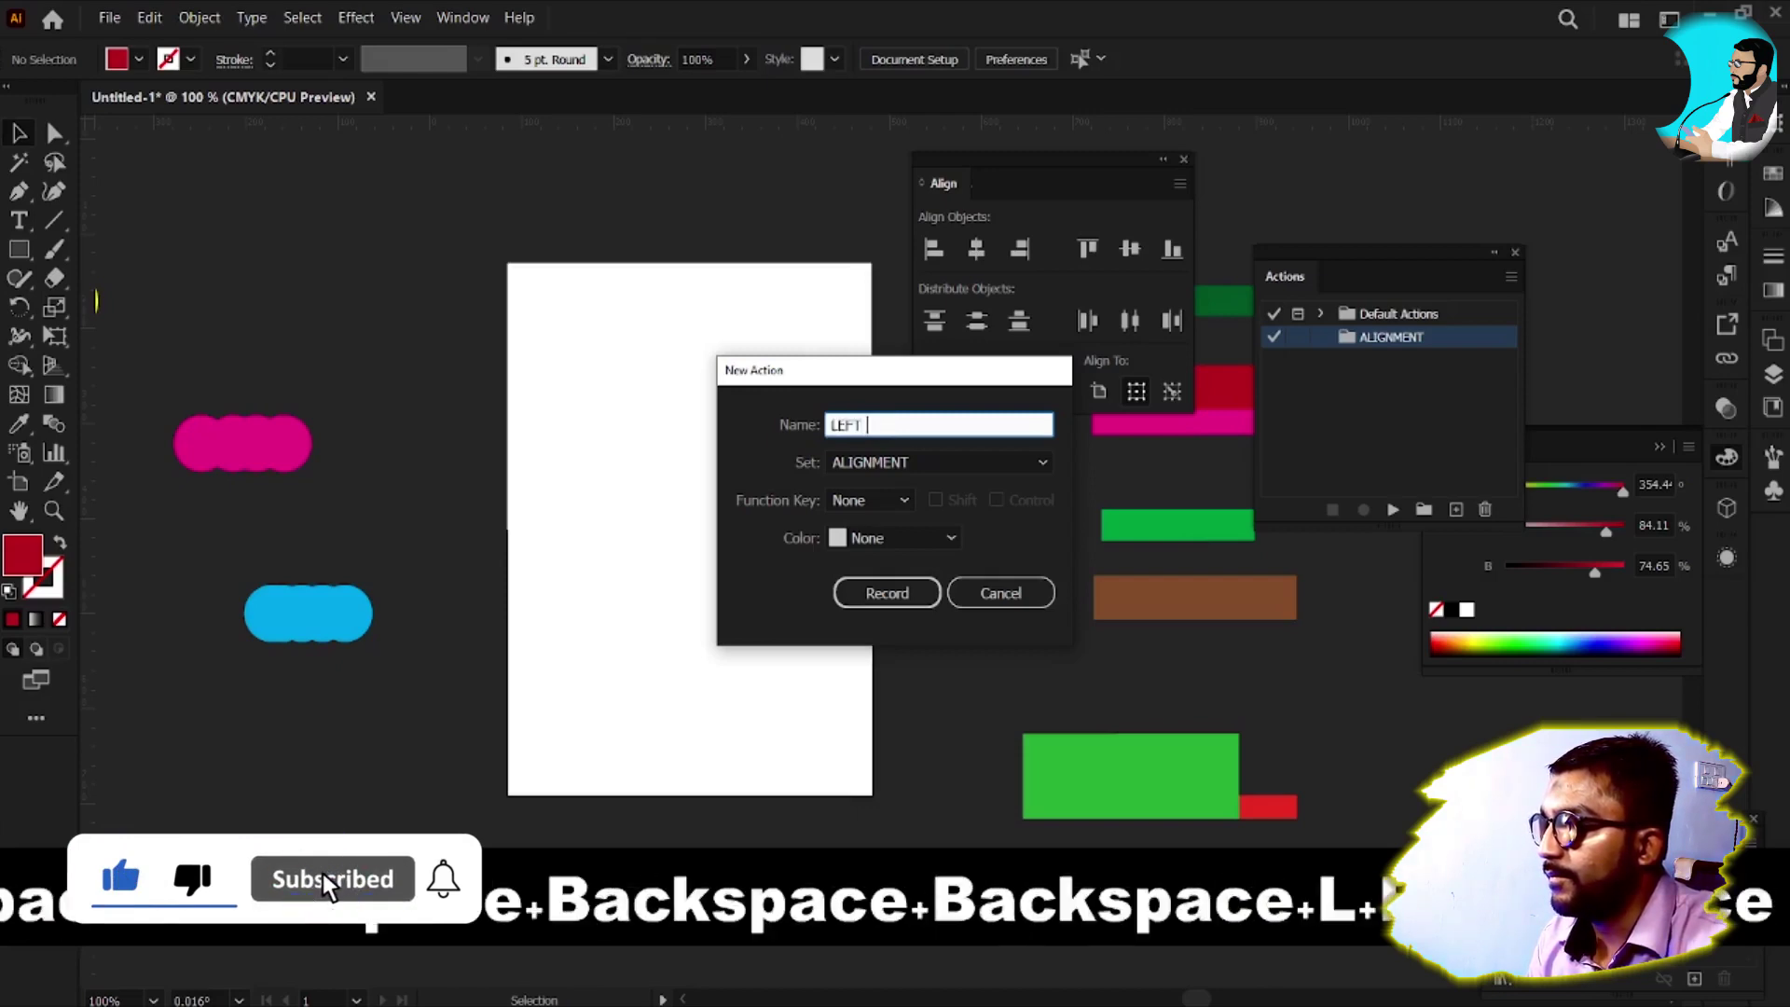
{"action": "key", "text": "Tab"}
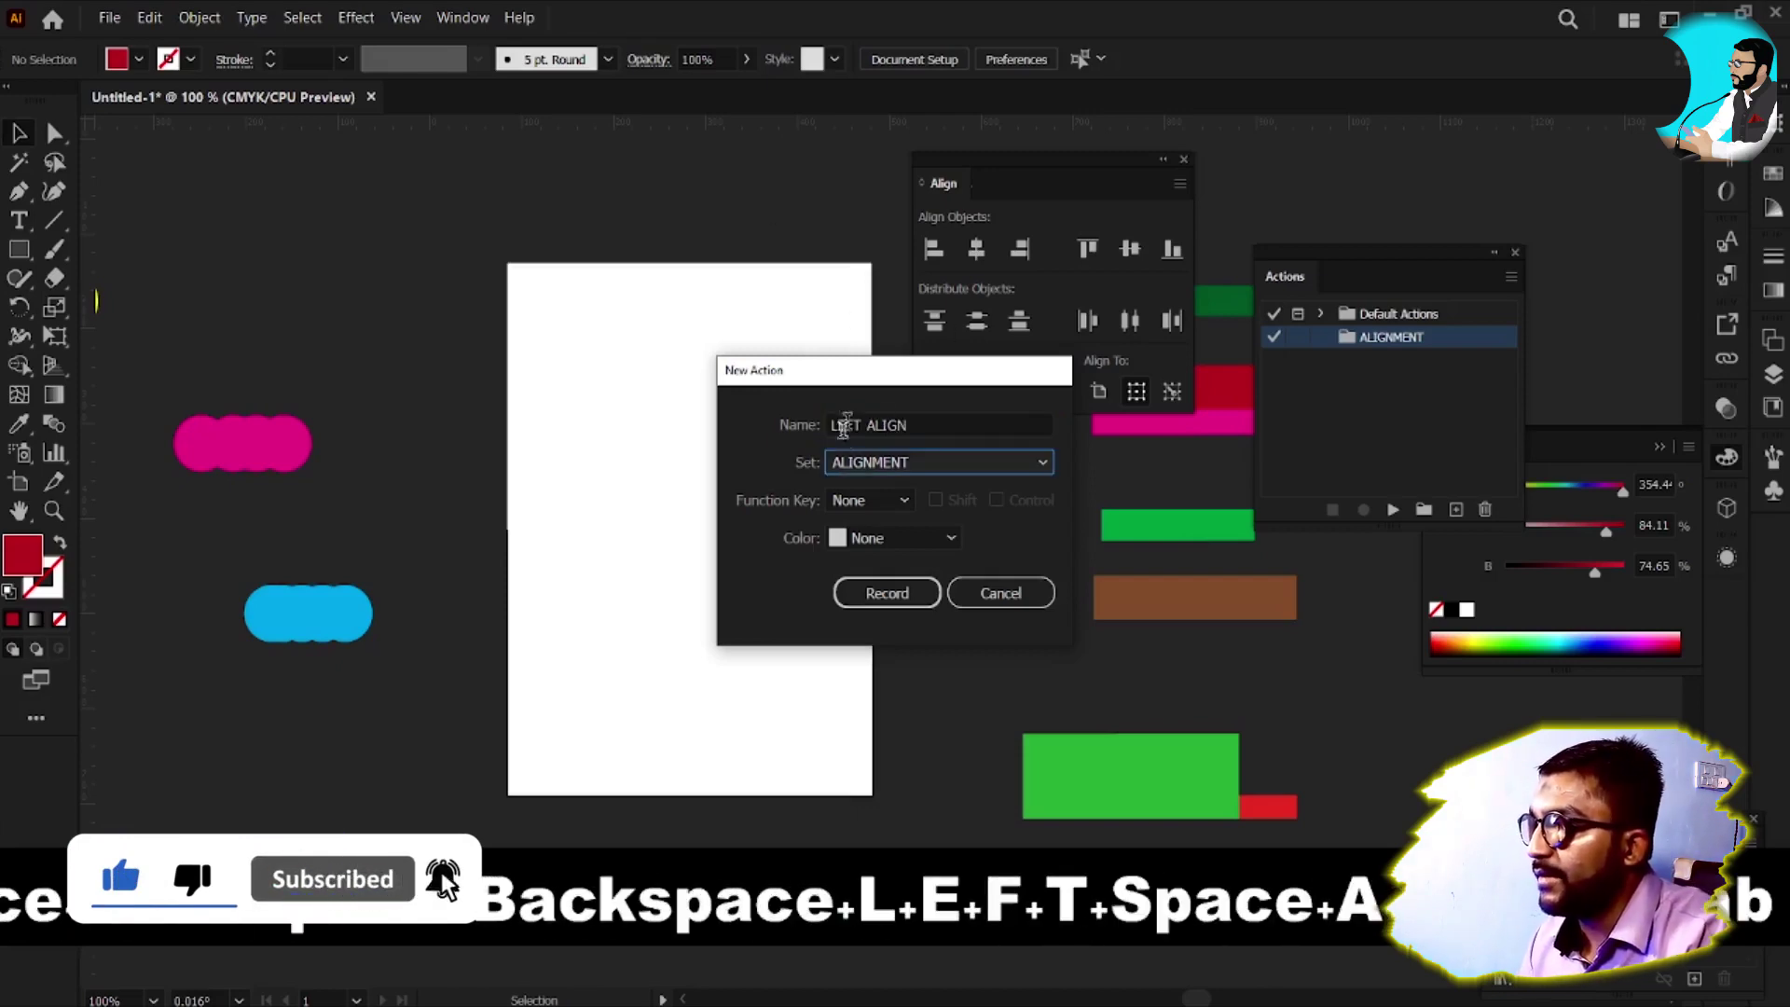
{"action": "left_click", "coordinate": [928, 464]}
{"action": "left_click", "coordinate": [934, 513]}
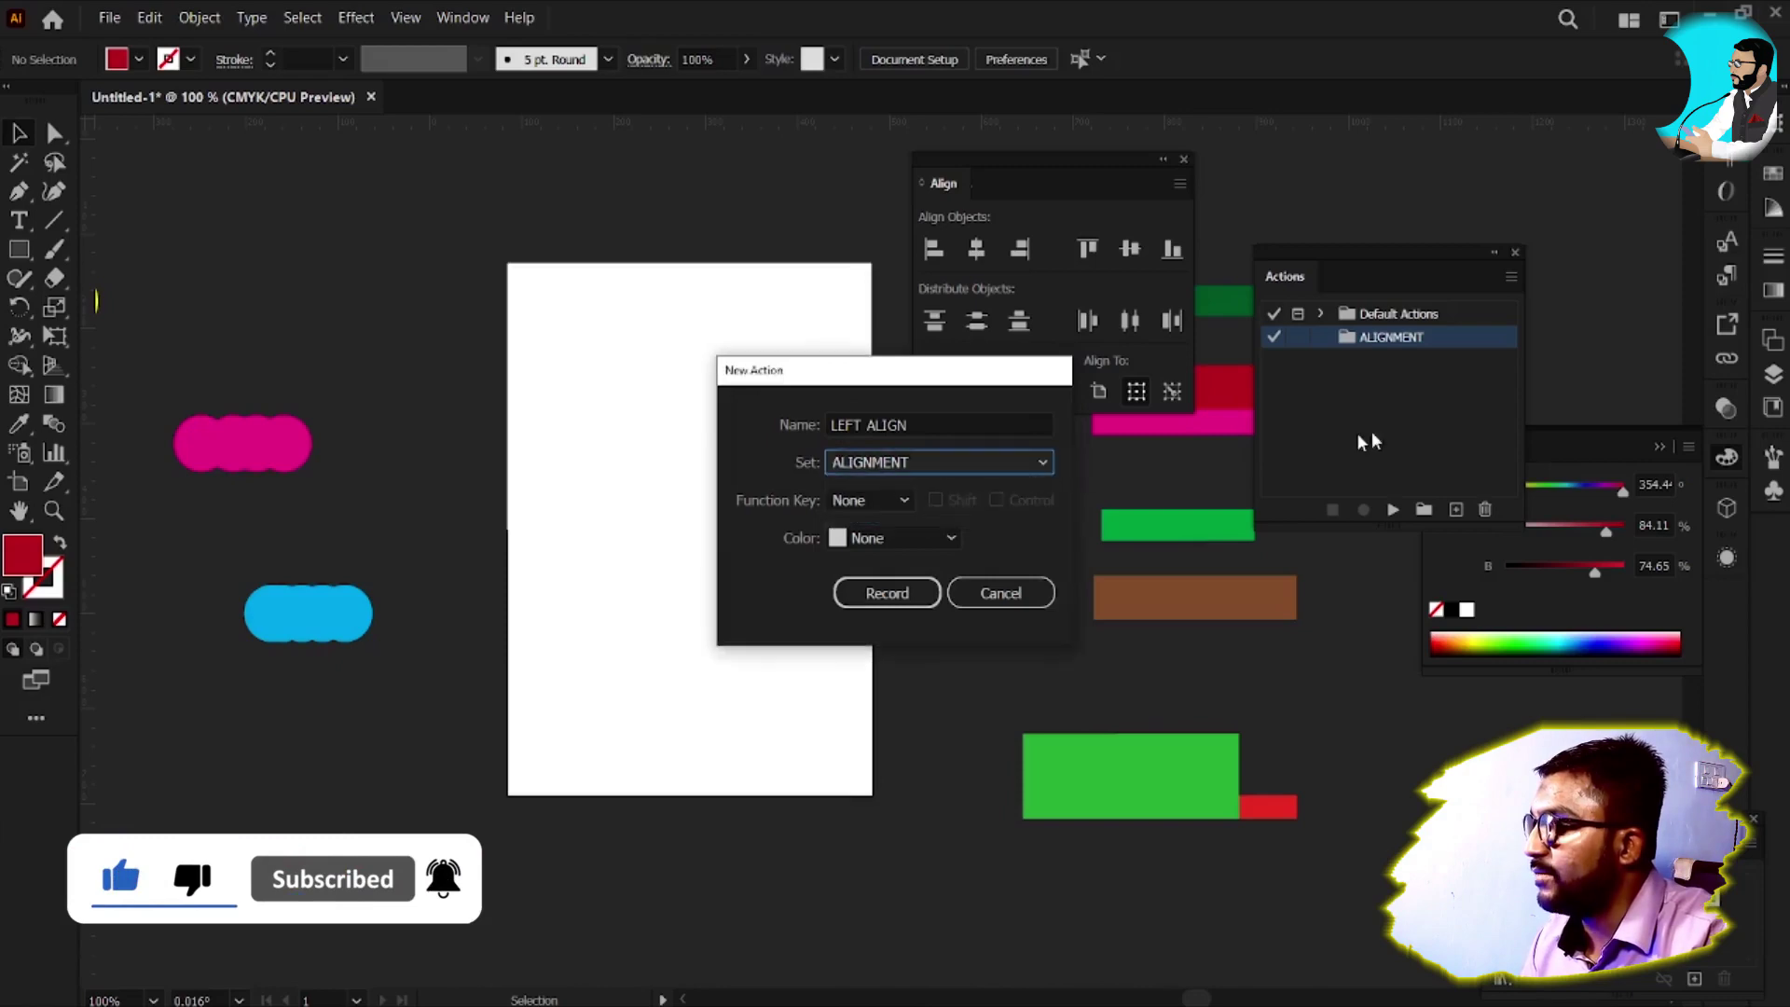
Assign the function key F2 with Shift to the LEFT ALIGN action and begin recording it
{"action": "left_click", "coordinate": [893, 505]}
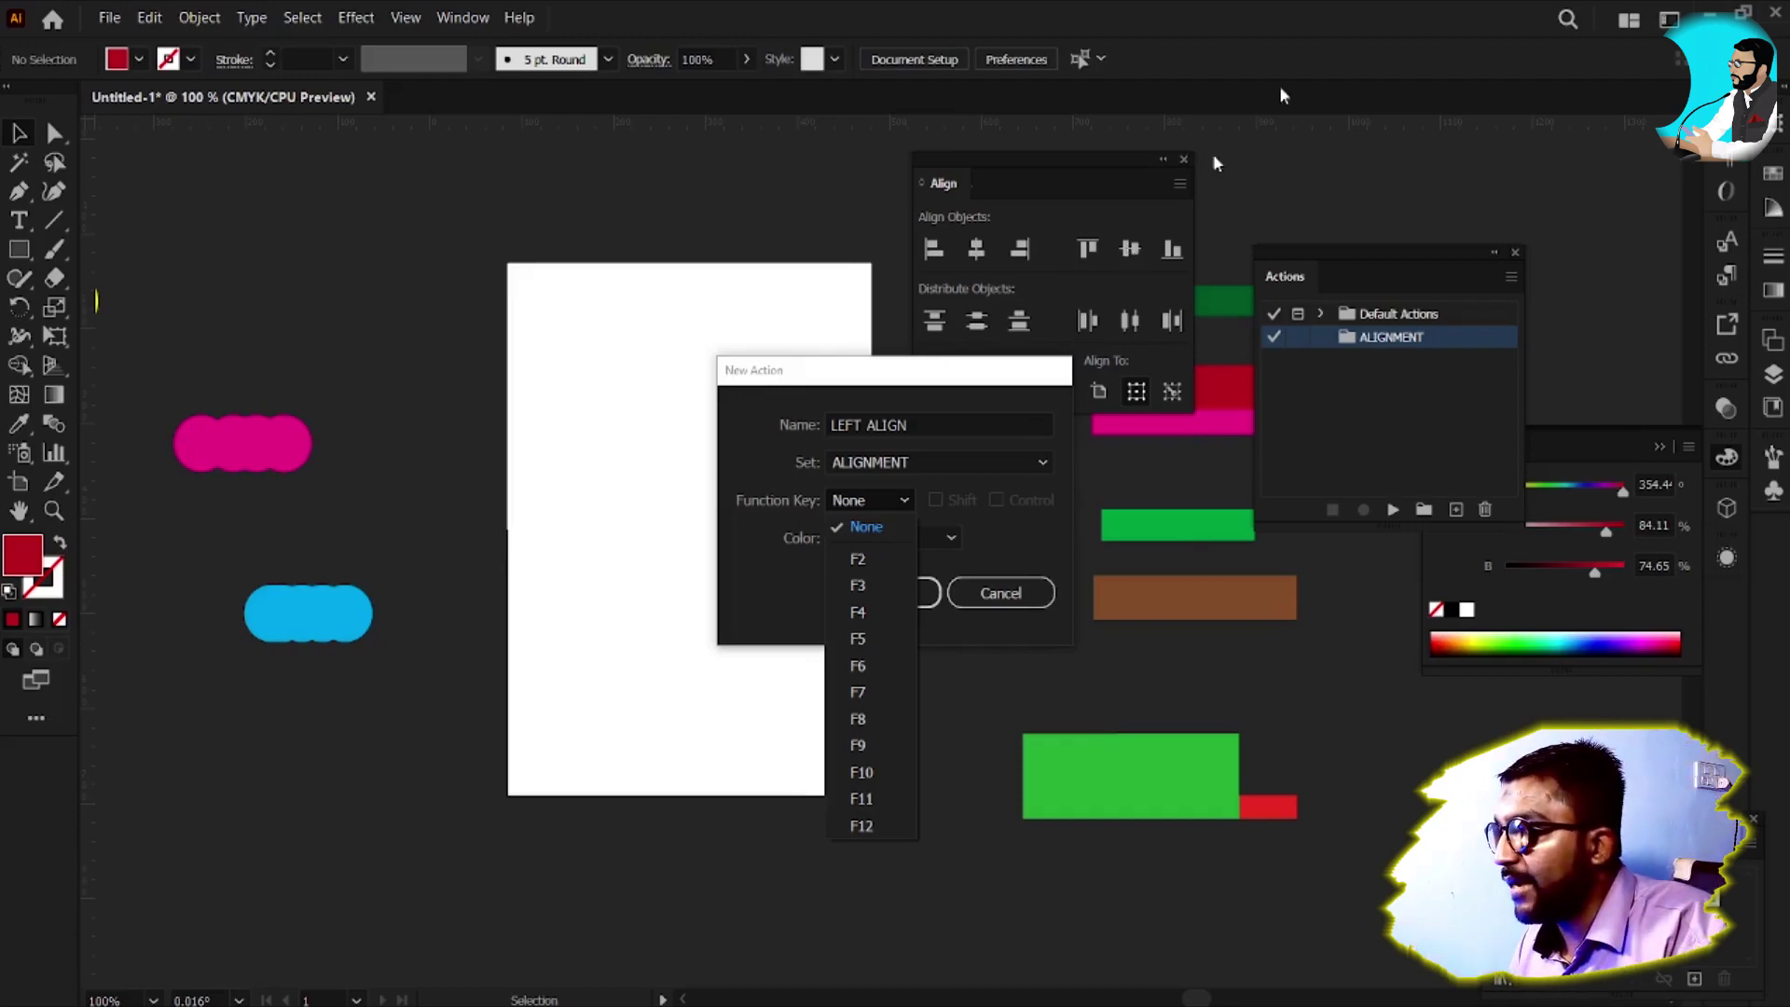
{"action": "left_click", "coordinate": [859, 559]}
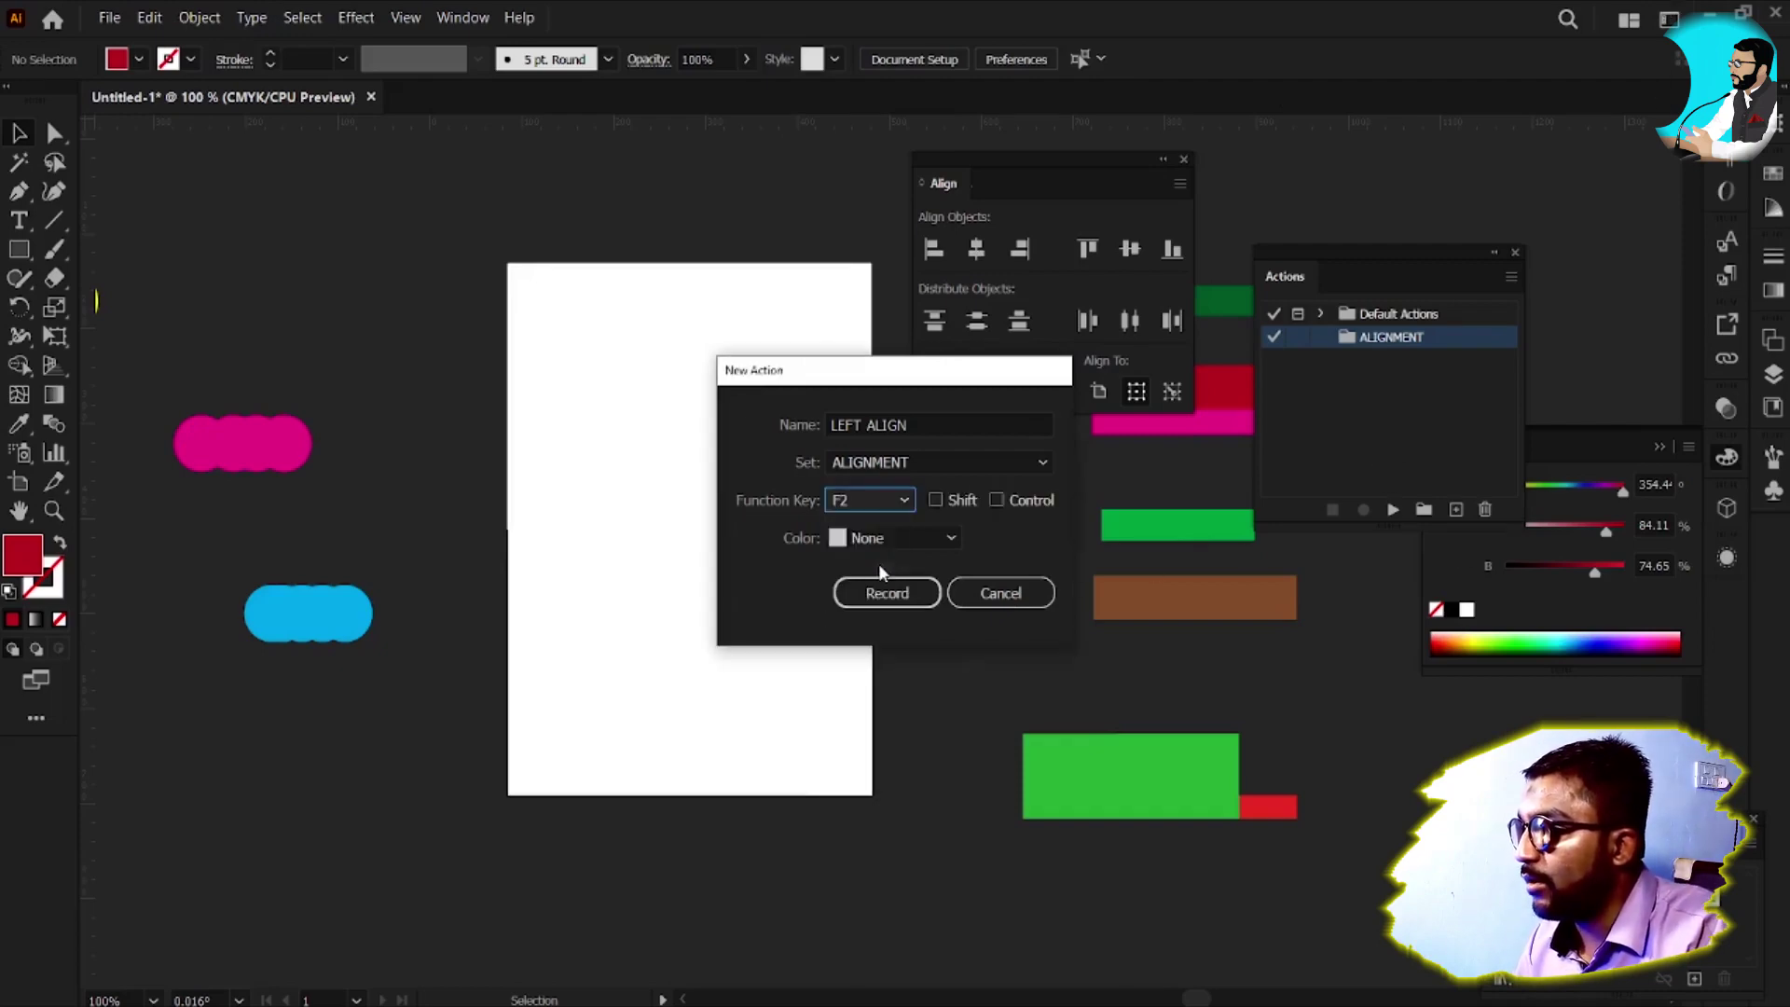
{"action": "left_click", "coordinate": [935, 500]}
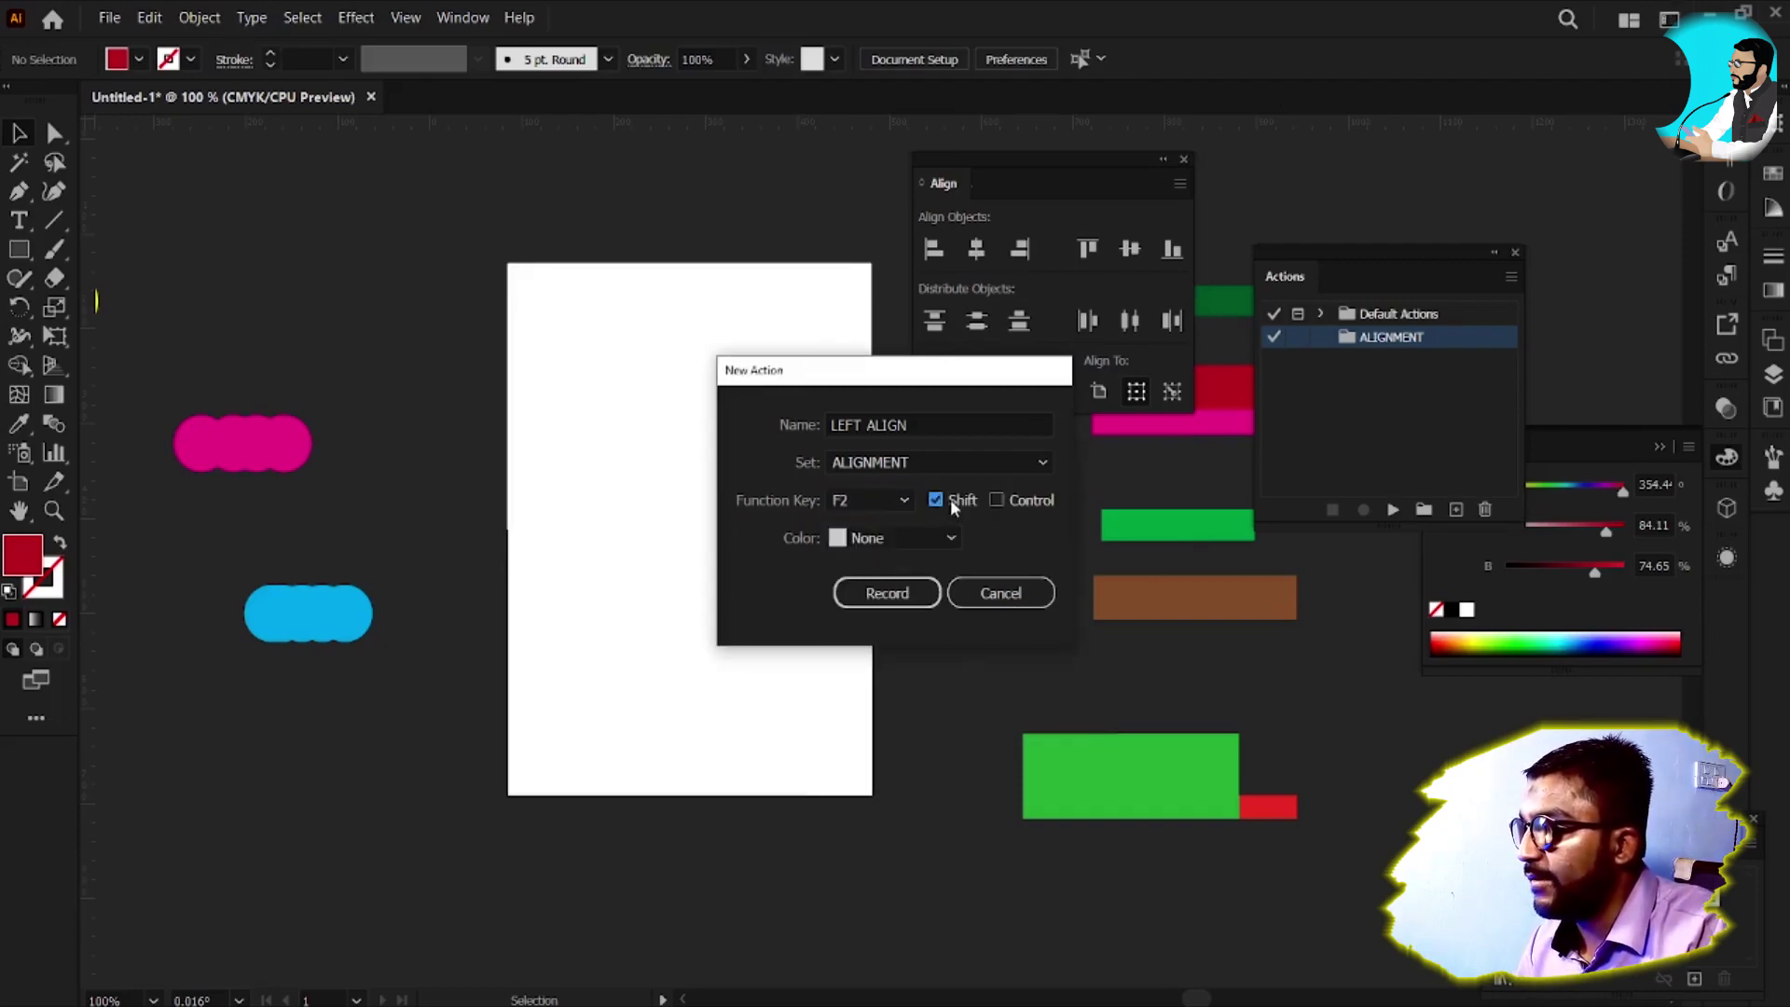
{"action": "left_click", "coordinate": [889, 602]}
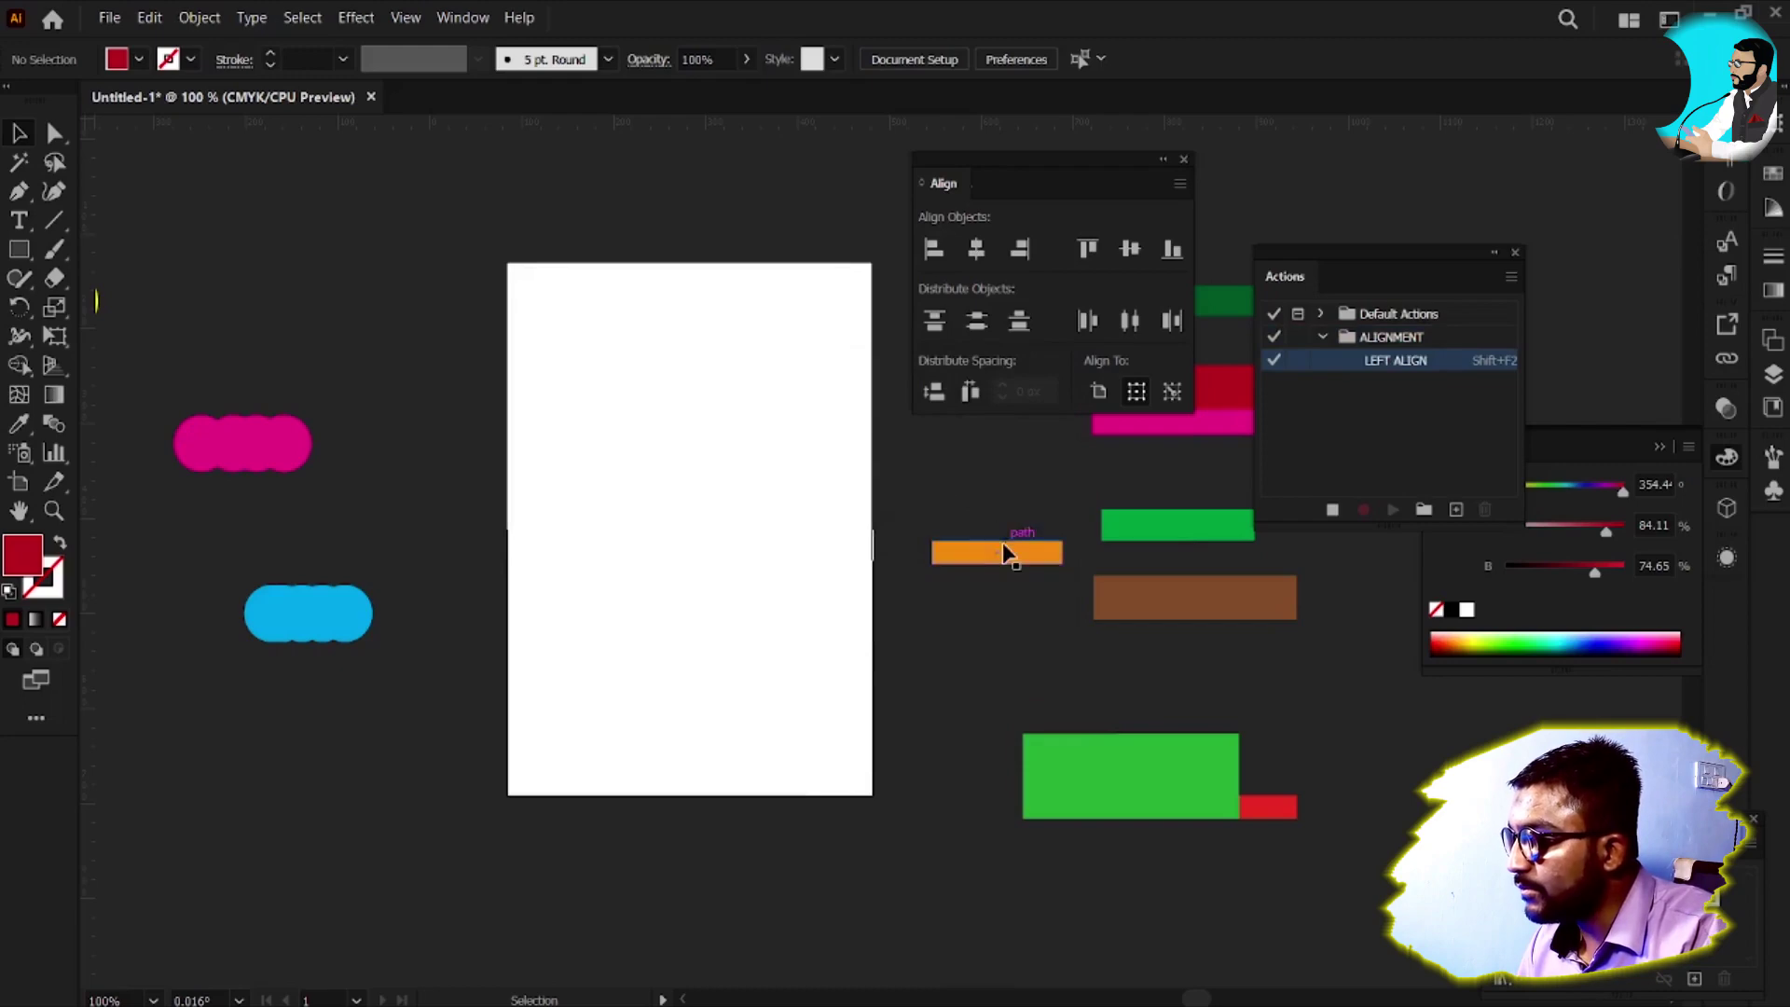
Select the orange, green and brown rectangles, align them to their left edges, and stop recording the LEFT ALIGN action
{"action": "left_click", "coordinate": [1009, 561]}
{"action": "left_click", "coordinate": [1114, 525], "text": "shift"}
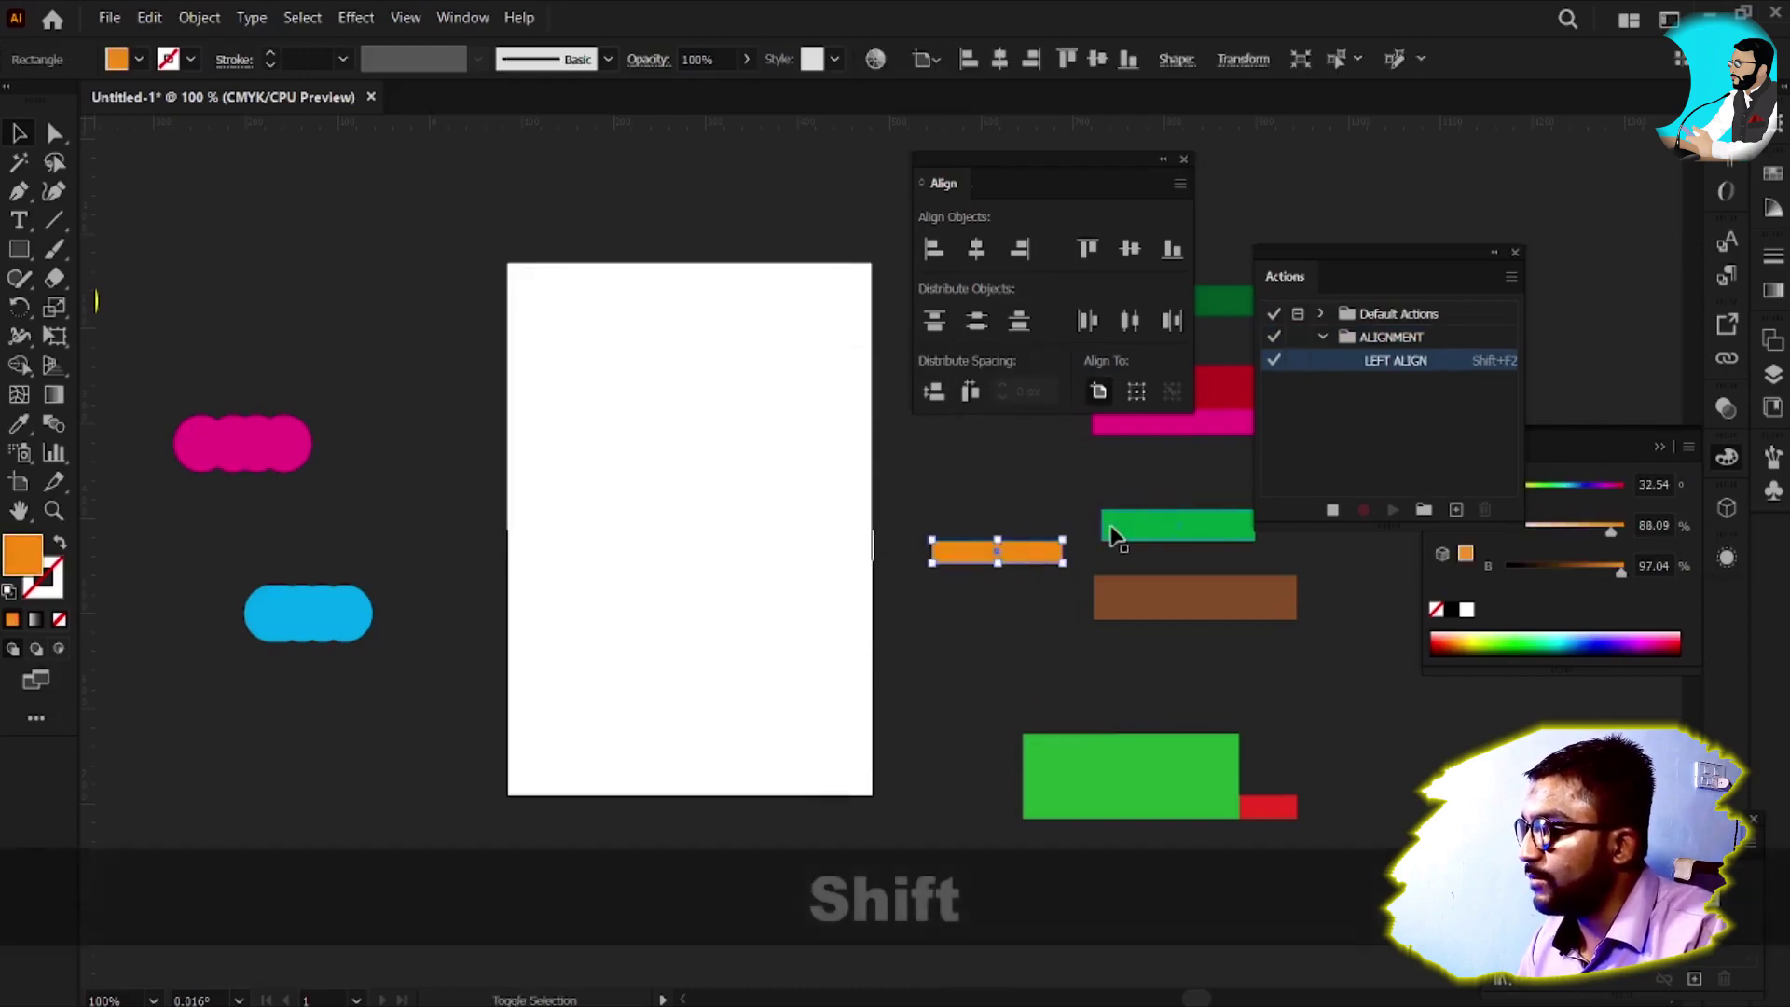
{"action": "left_click", "coordinate": [1129, 612], "text": "shift"}
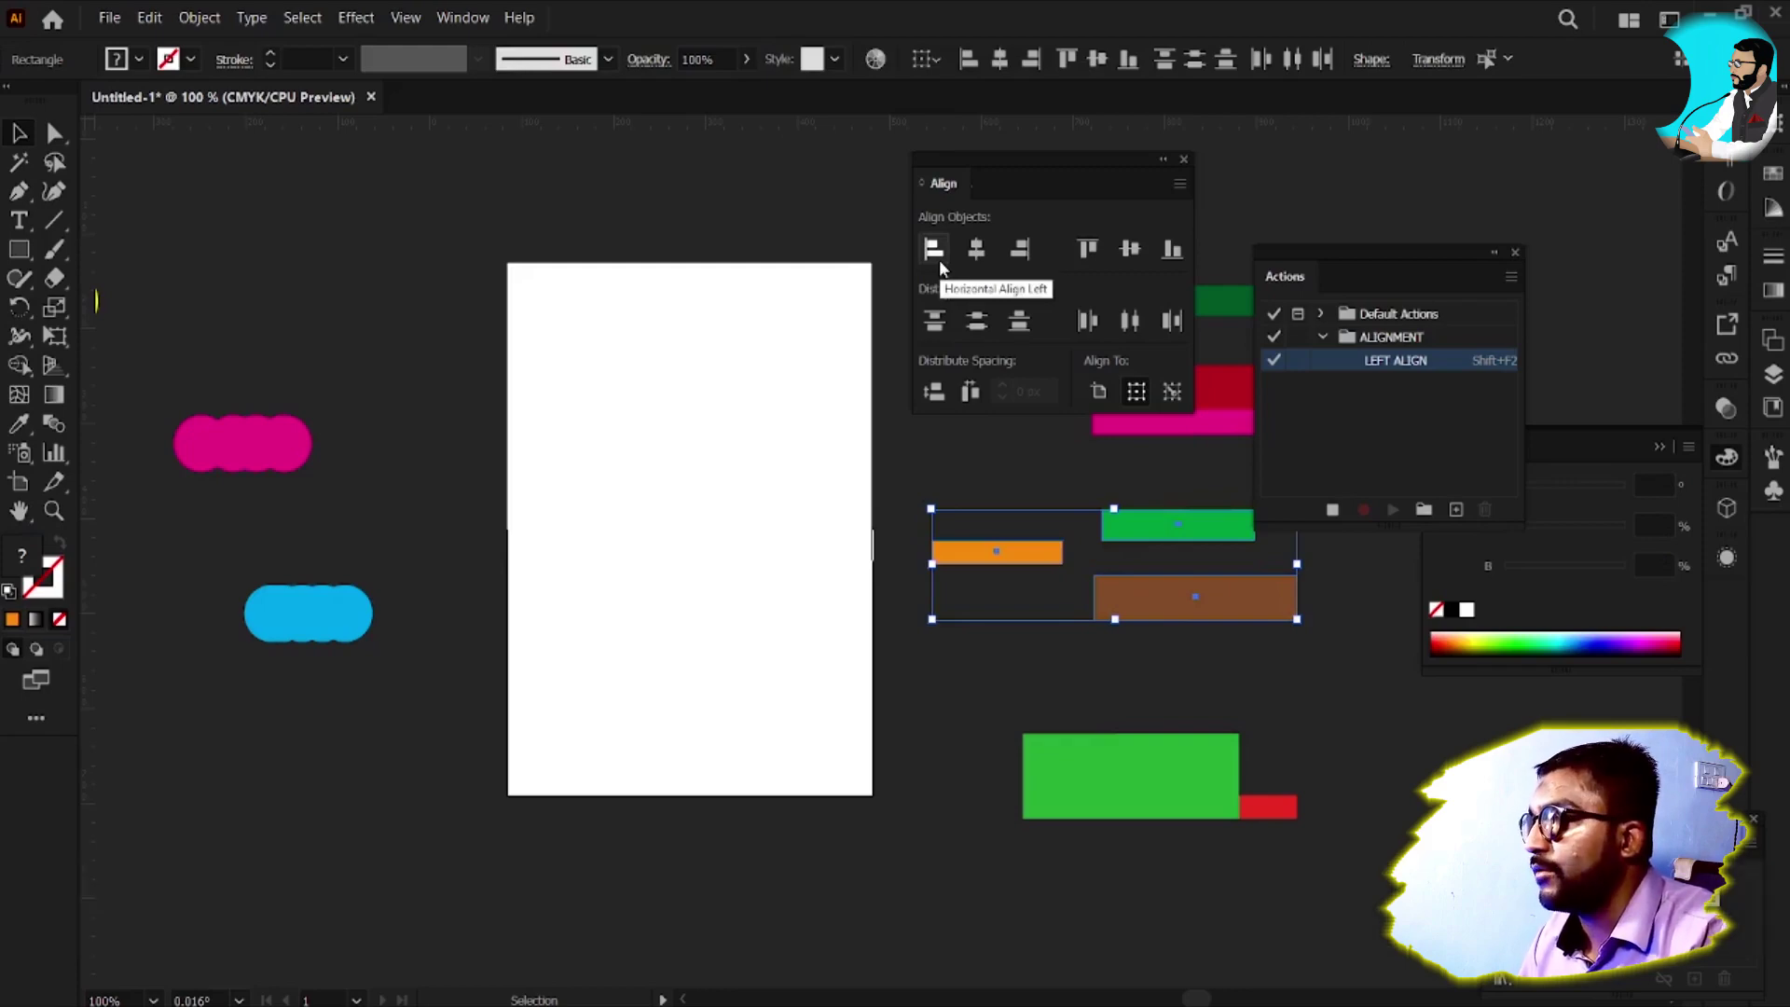
{"action": "left_click", "coordinate": [940, 266]}
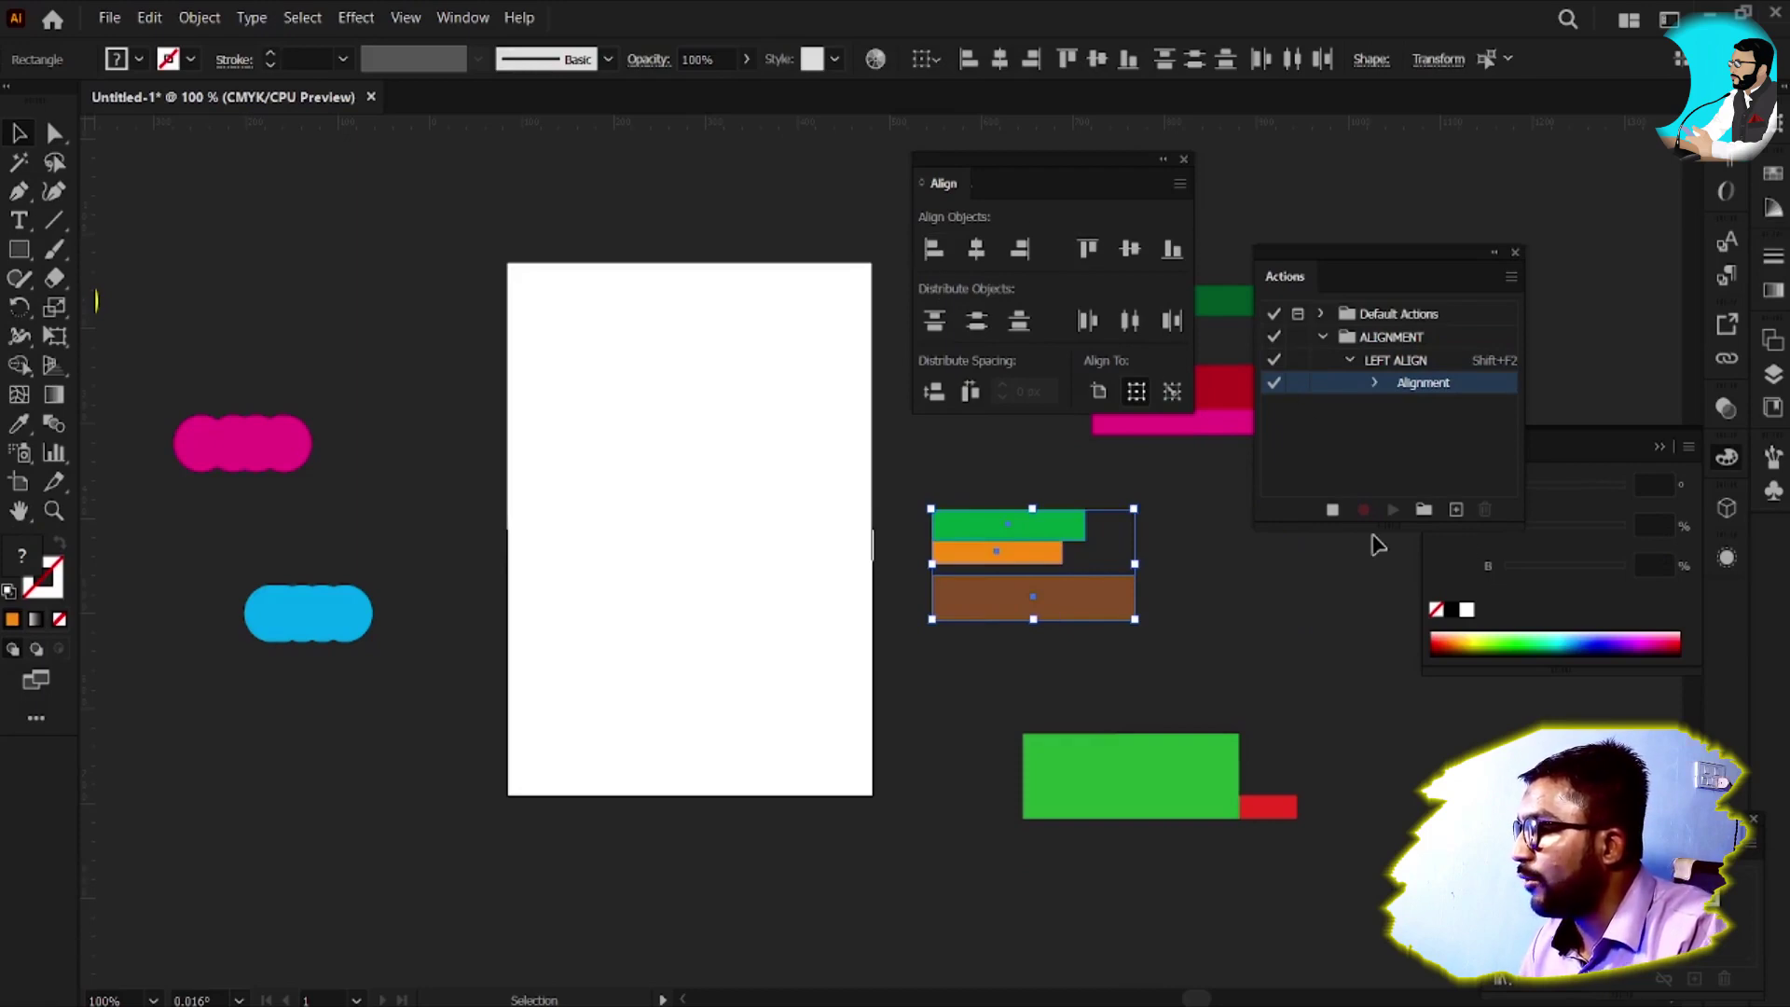
{"action": "left_click", "coordinate": [1334, 511]}
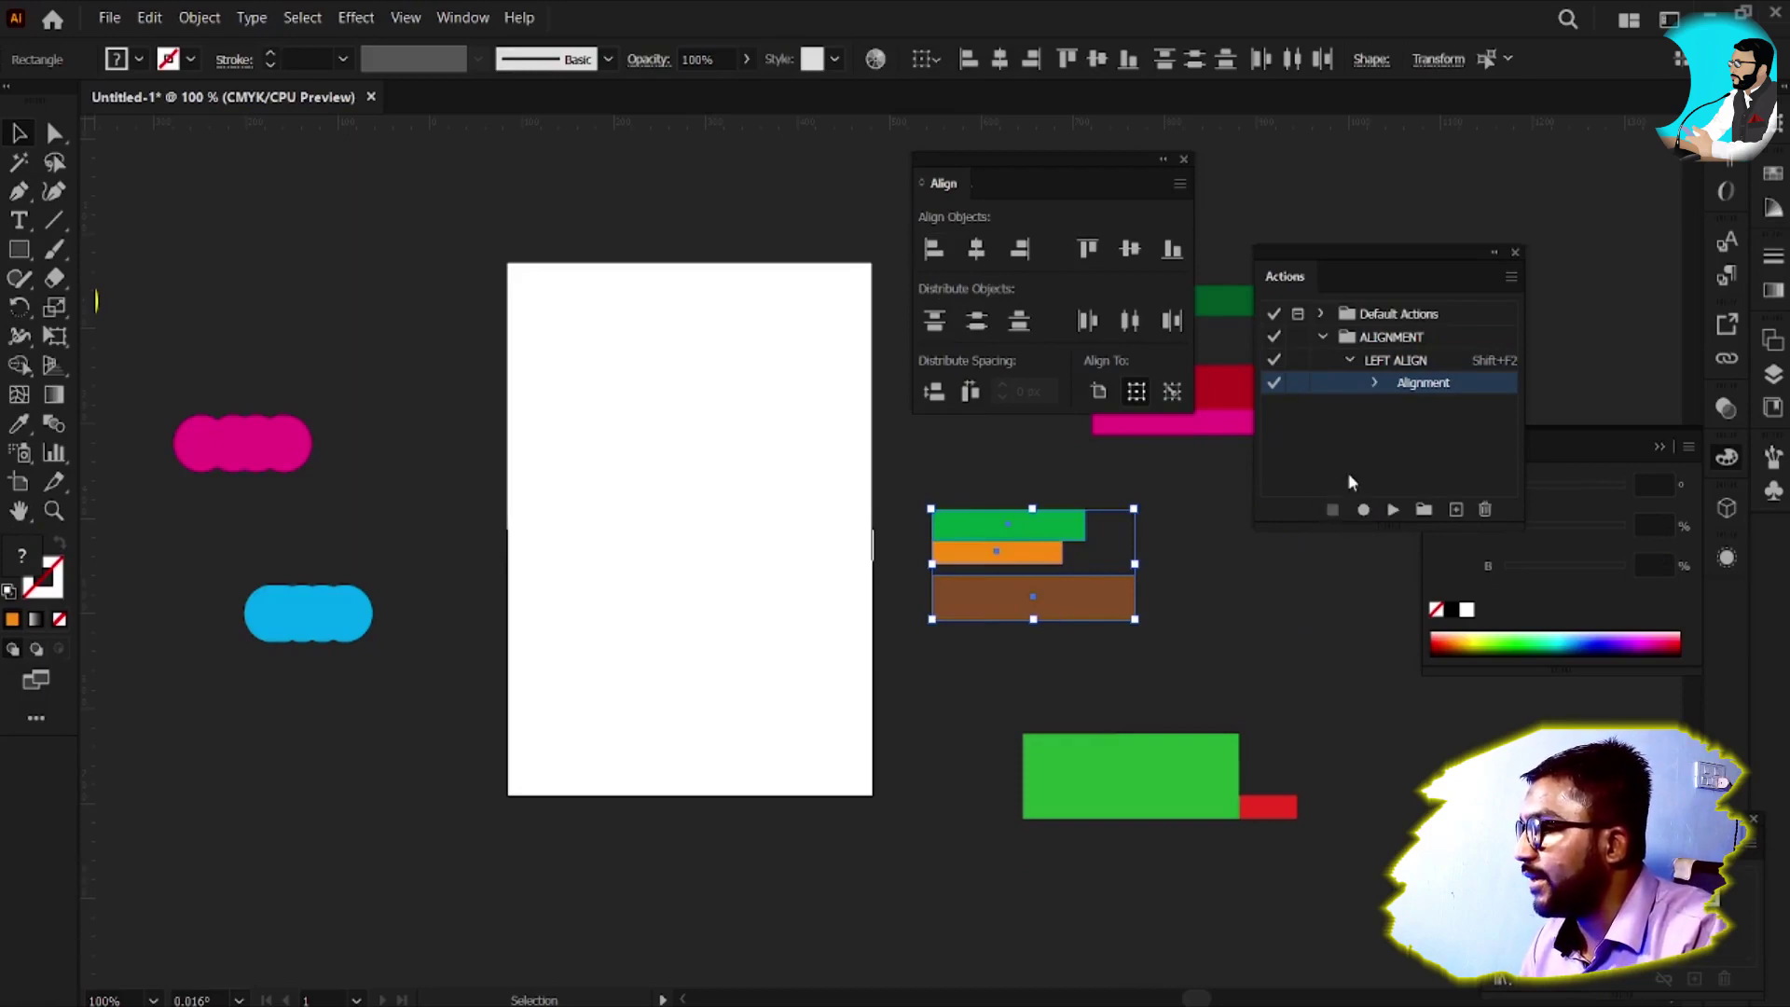
Move the small green rectangle up, the blue one above the large green one, the large green one down, and the red one between them
{"action": "left_click", "coordinate": [1213, 578]}
{"action": "left_click_drag", "start_coordinate": [994, 537], "coordinate": [997, 508]}
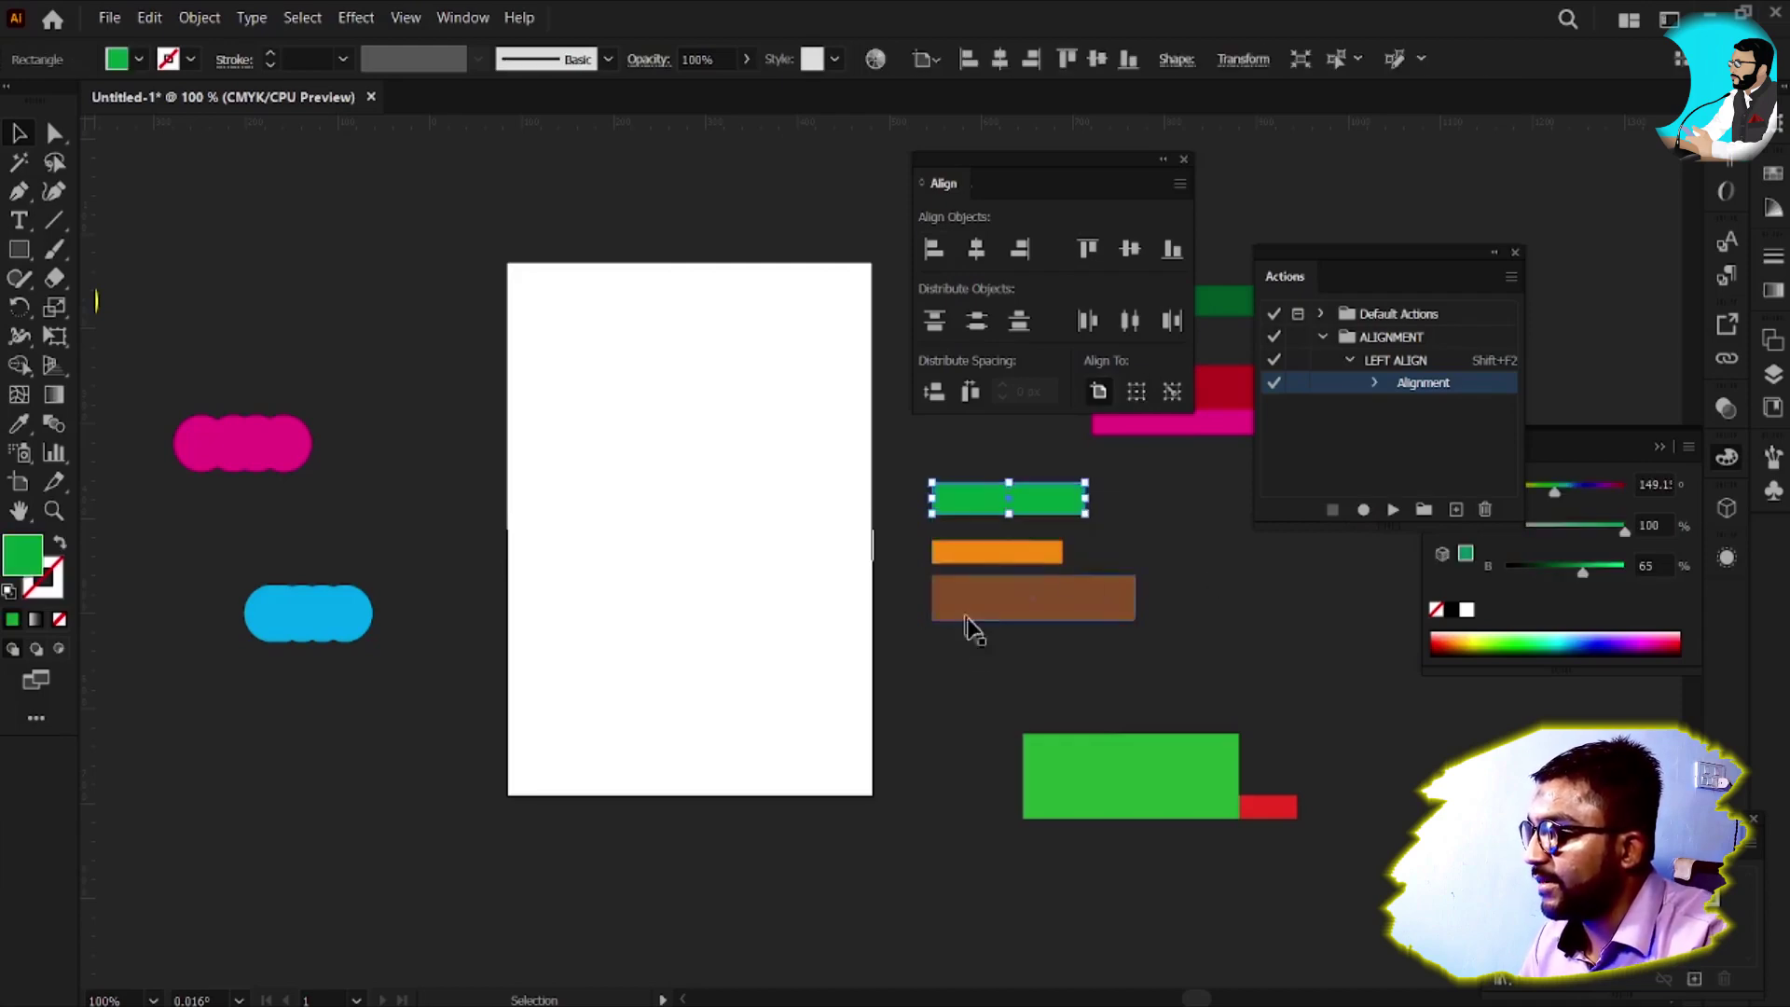
{"action": "left_click_drag", "start_coordinate": [1159, 643], "coordinate": [699, 560]}
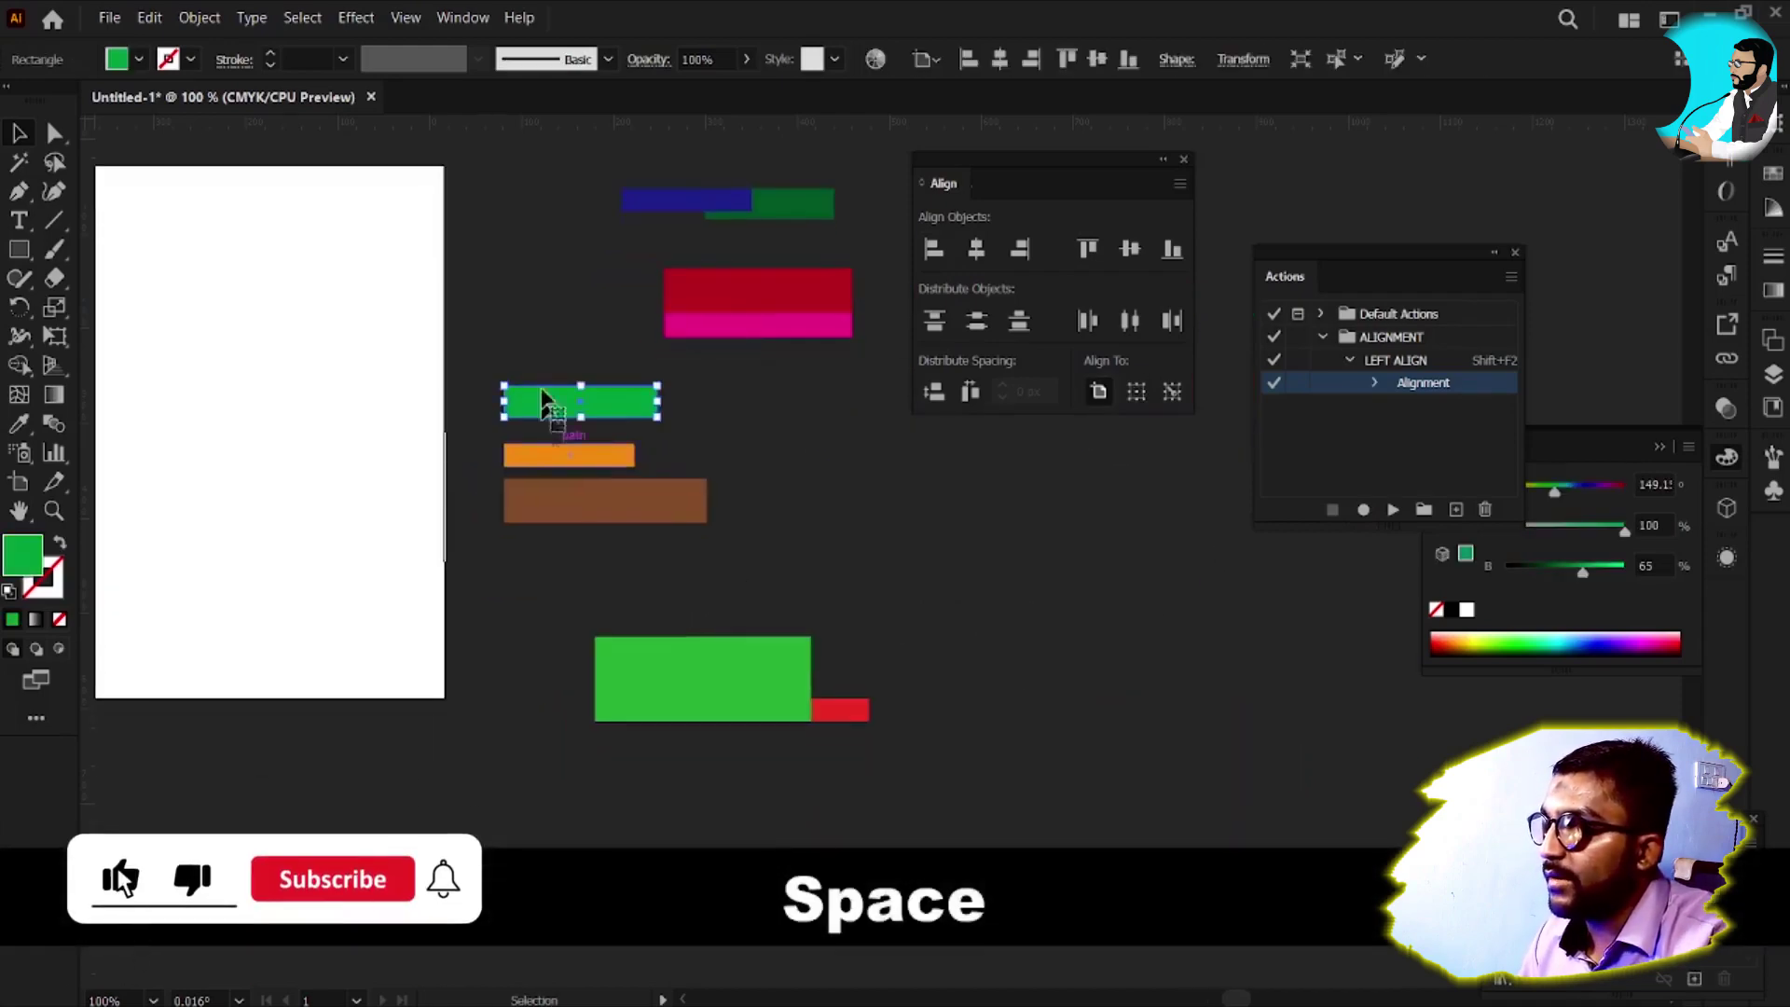
{"action": "left_click_drag", "start_coordinate": [680, 193], "coordinate": [679, 597]}
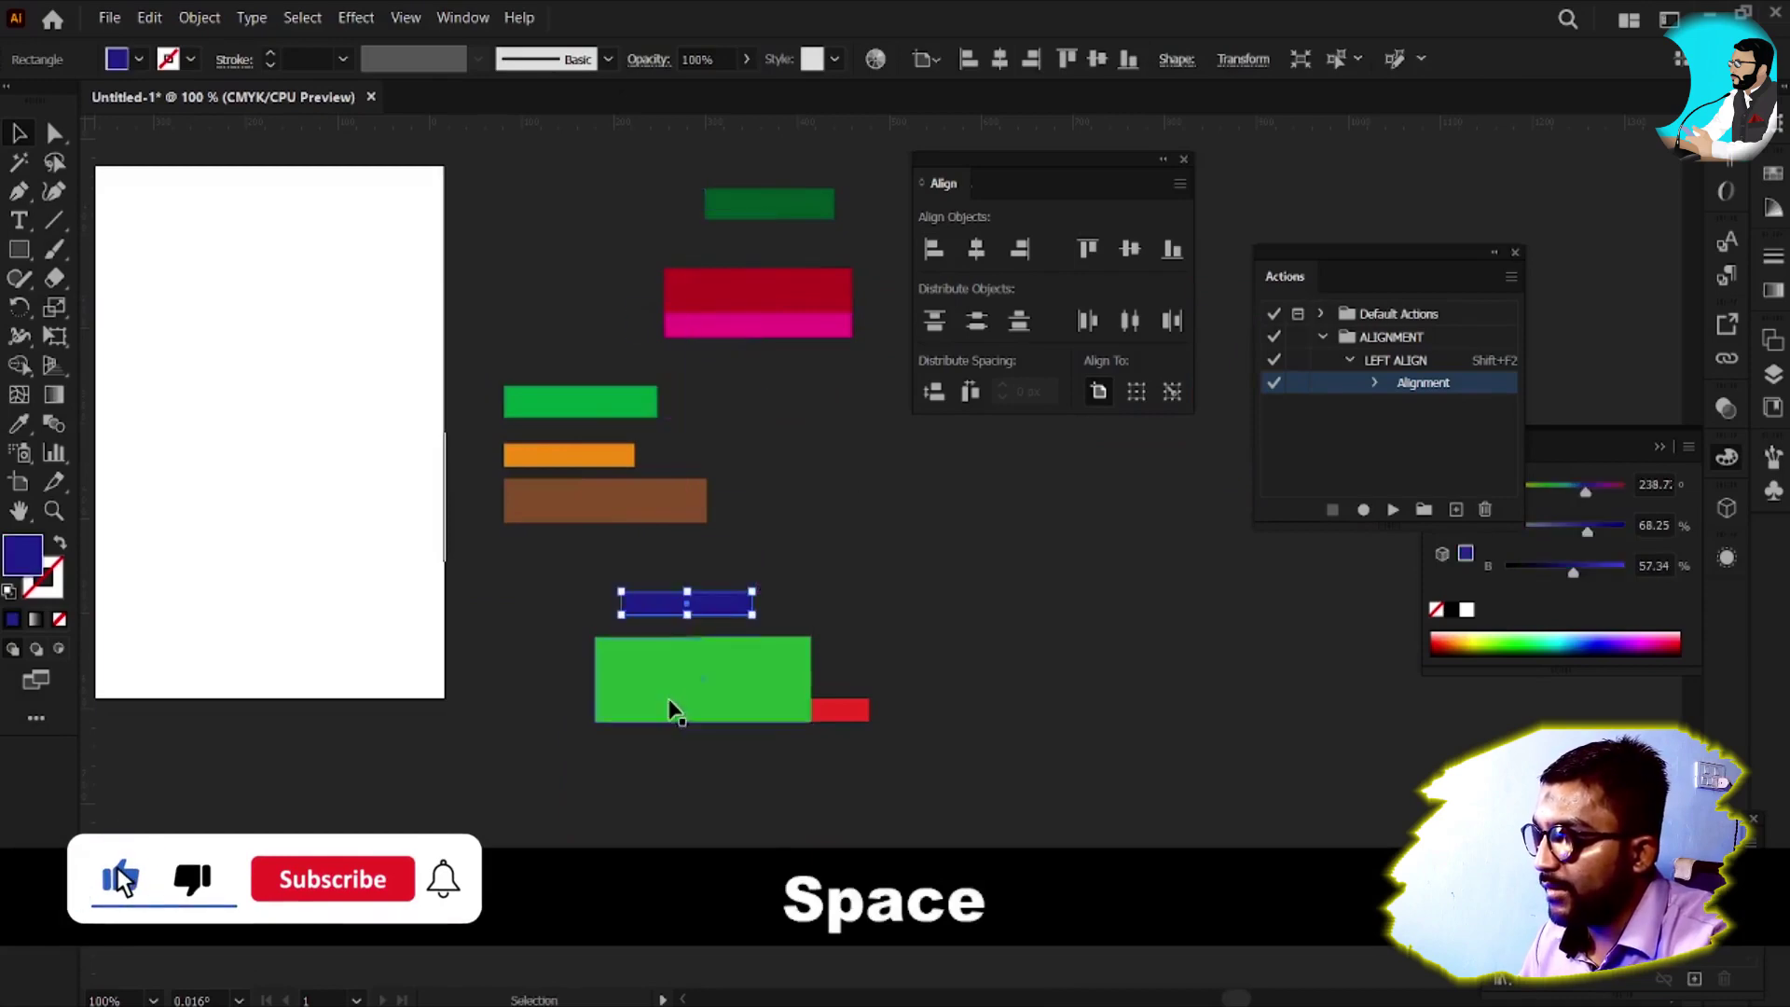
{"action": "left_click_drag", "start_coordinate": [673, 711], "coordinate": [673, 799]}
{"action": "left_click_drag", "start_coordinate": [742, 709], "coordinate": [765, 660]}
Select the blue, red and large green rectangles and run the LEFT ALIGN action on them
{"action": "left_click_drag", "start_coordinate": [587, 587], "coordinate": [895, 875]}
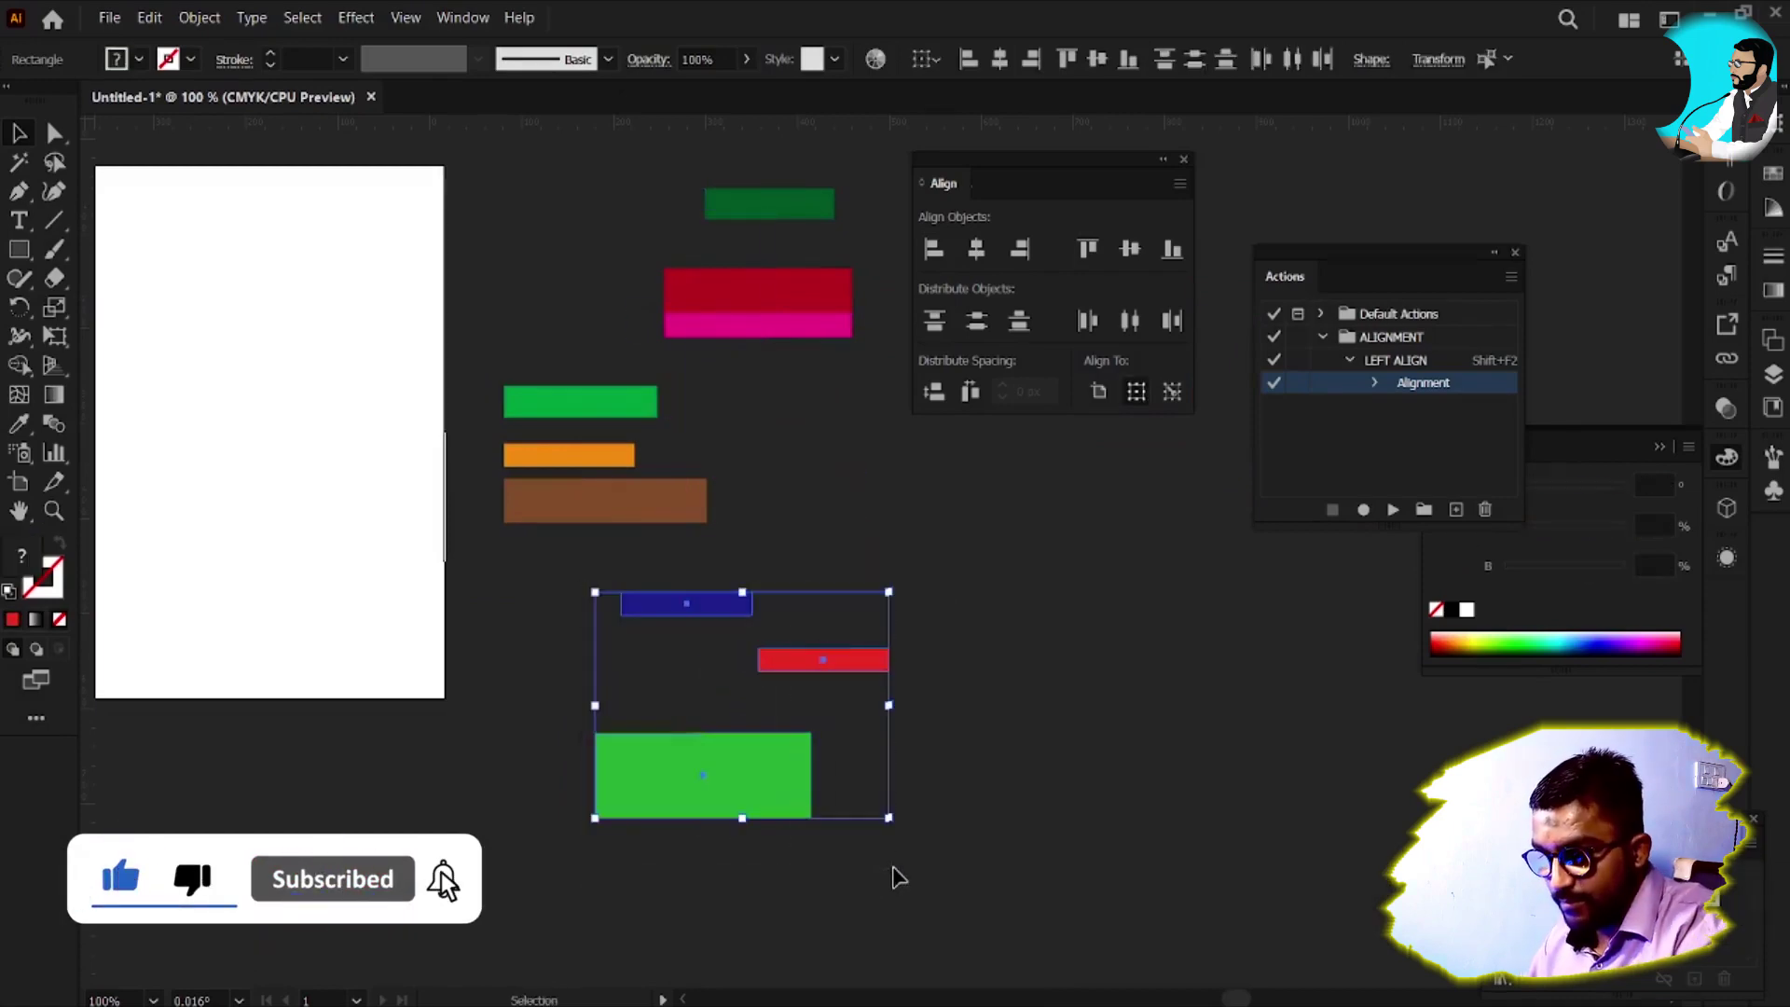
{"action": "key", "text": "shift+F2"}
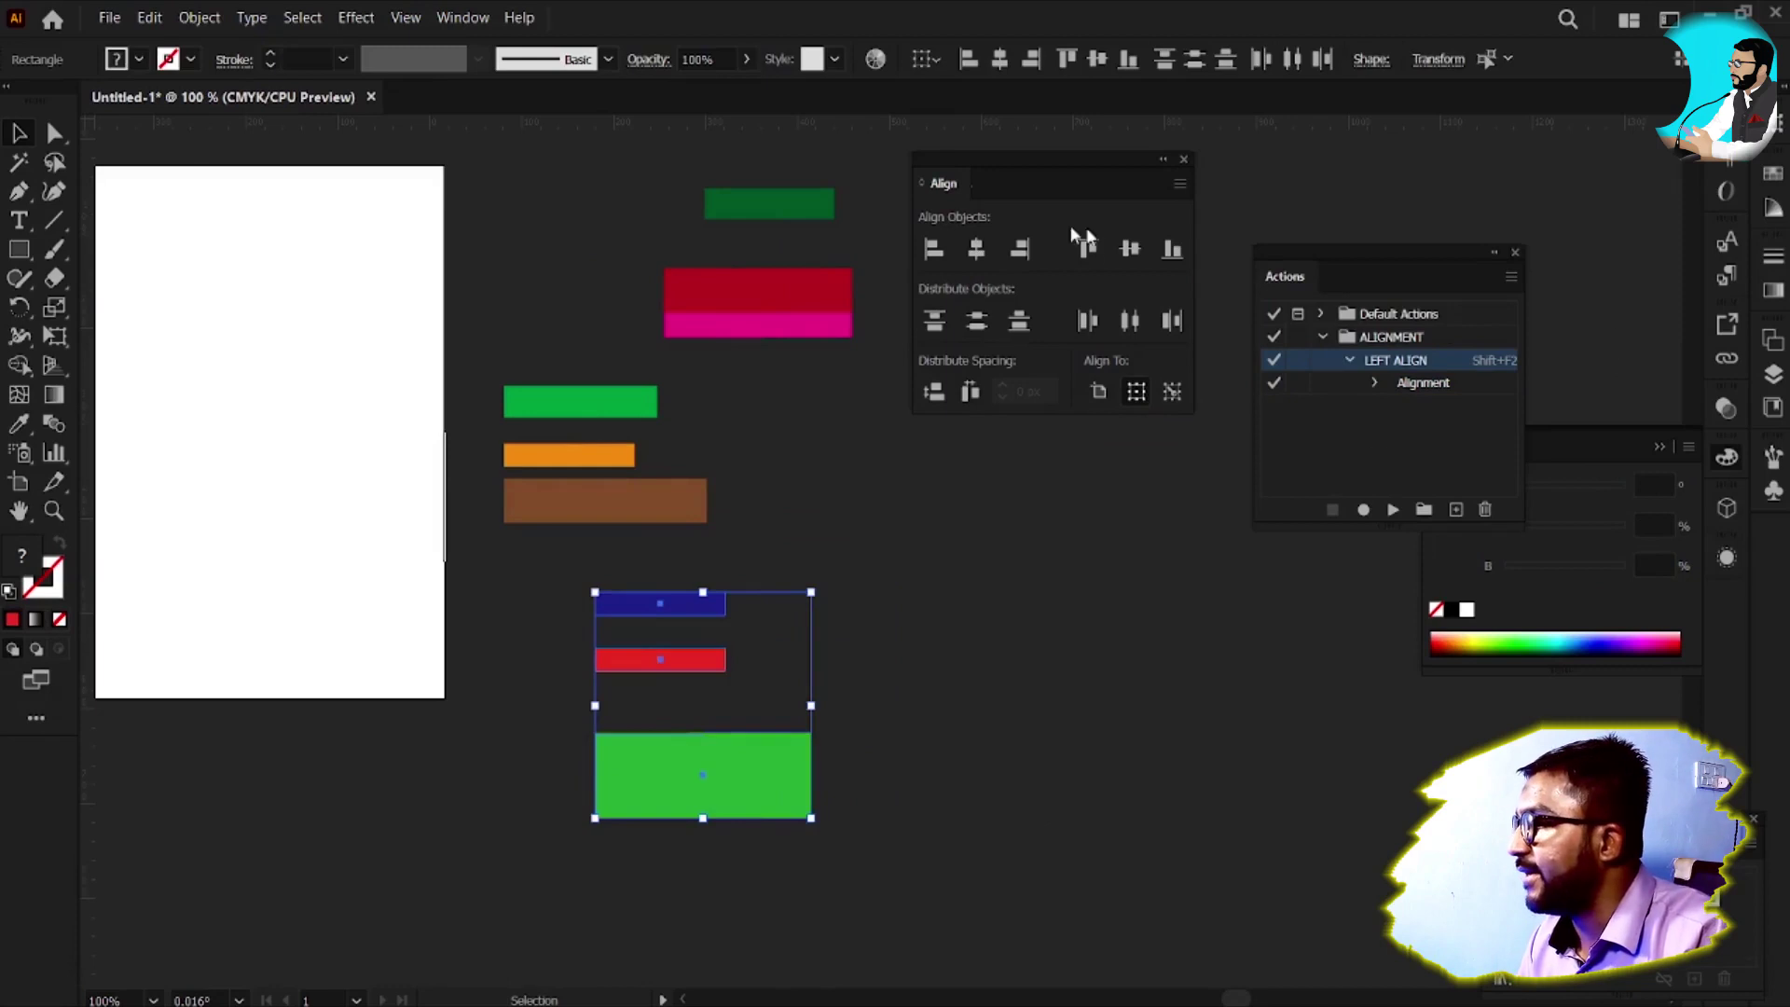
{"action": "left_click", "coordinate": [1395, 423]}
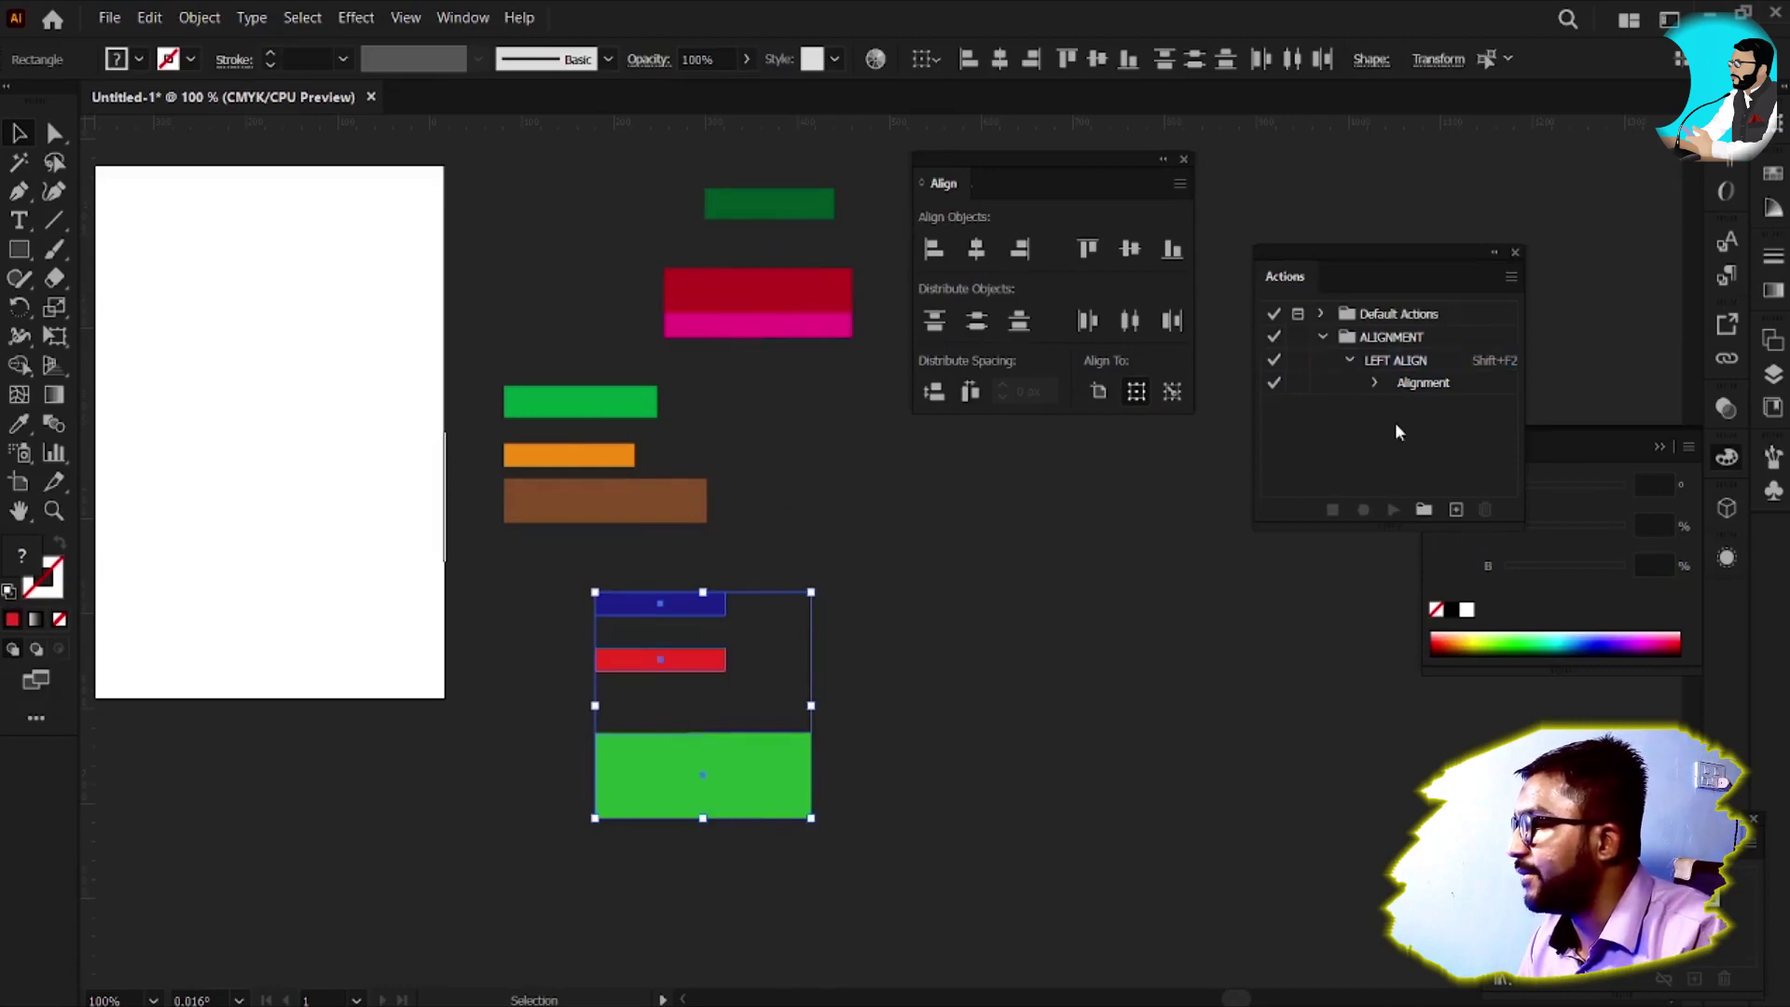
Start a new action named CENTER ALIGN in the ALIGNMENT set
{"action": "left_click", "coordinate": [1425, 511]}
{"action": "key", "text": "Escape"}
{"action": "left_click", "coordinate": [1455, 510]}
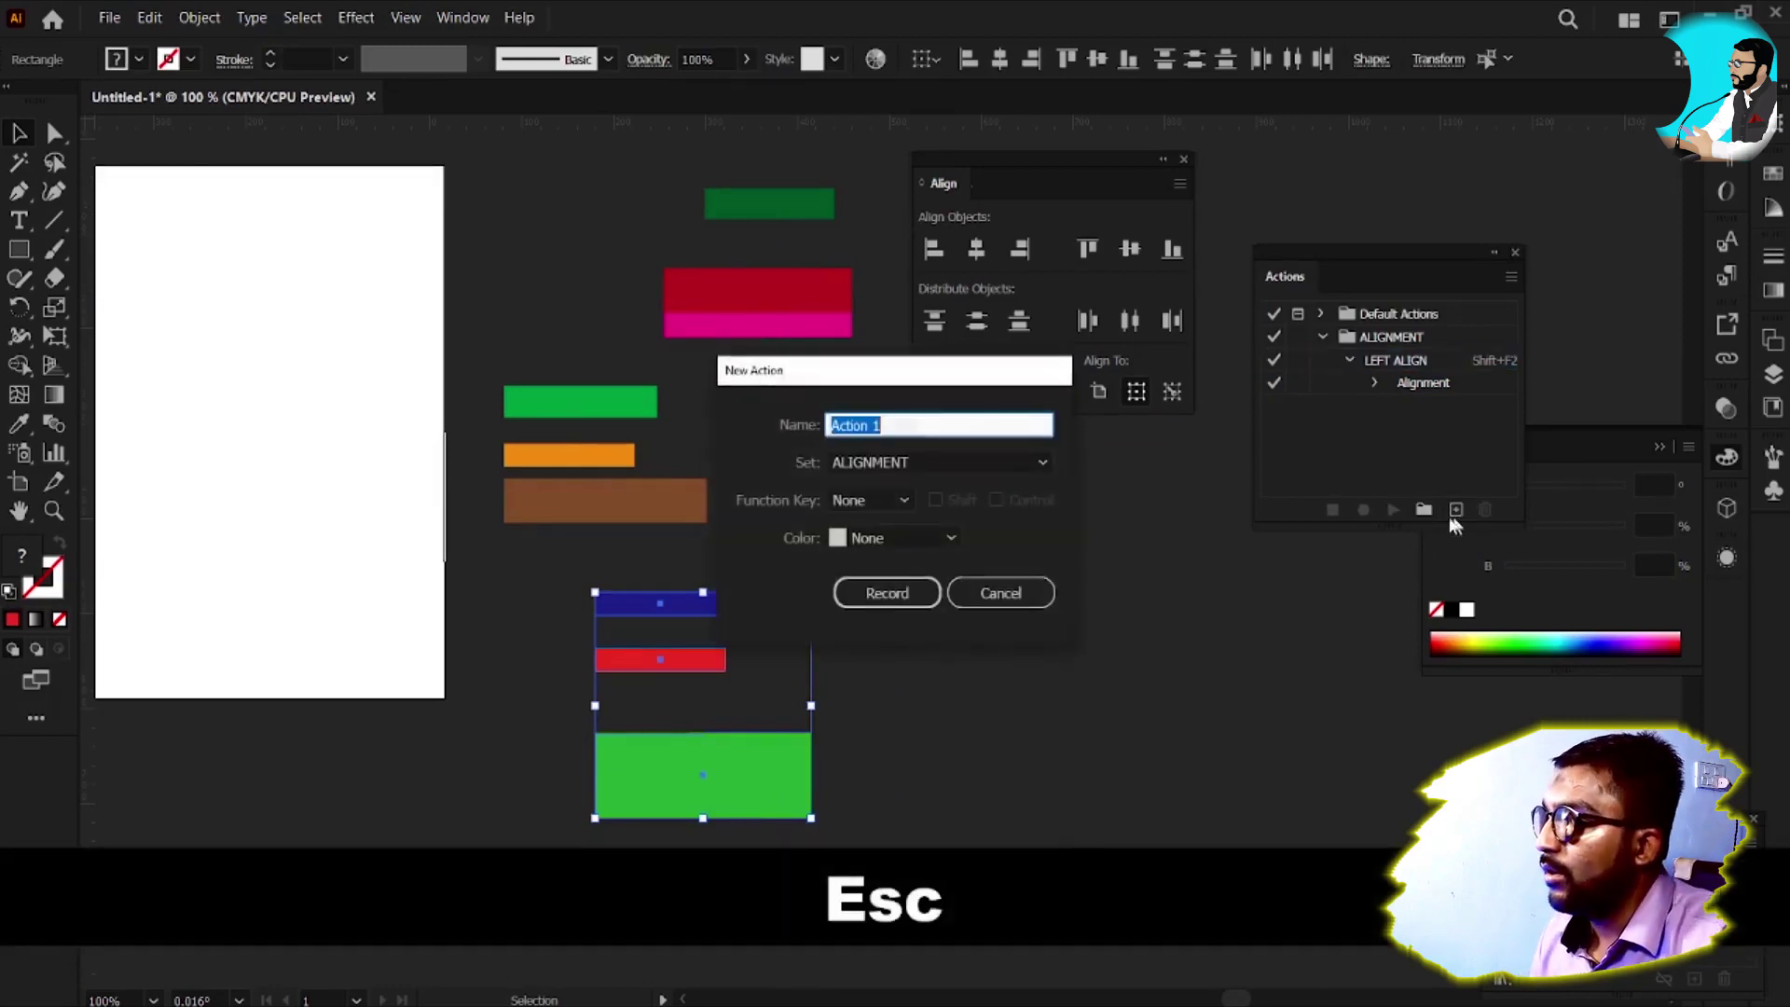
{"action": "type", "text": "CEN"}
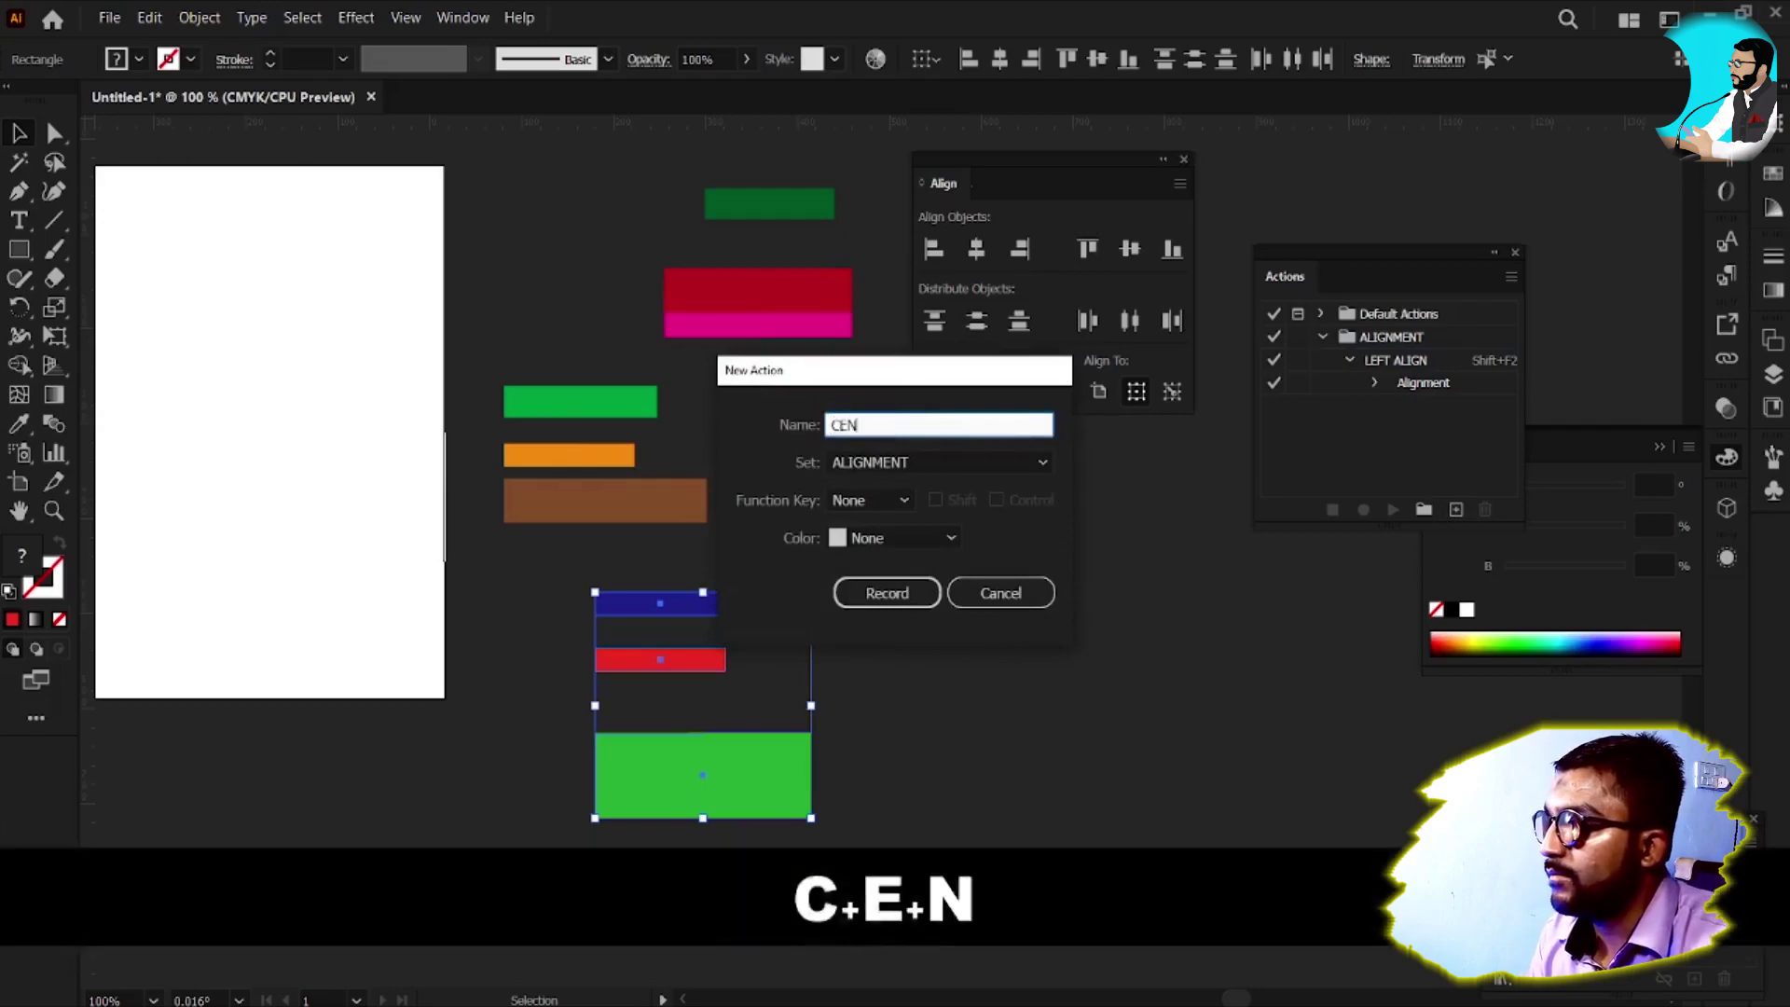
{"action": "type", "text": "TER ALIGN"}
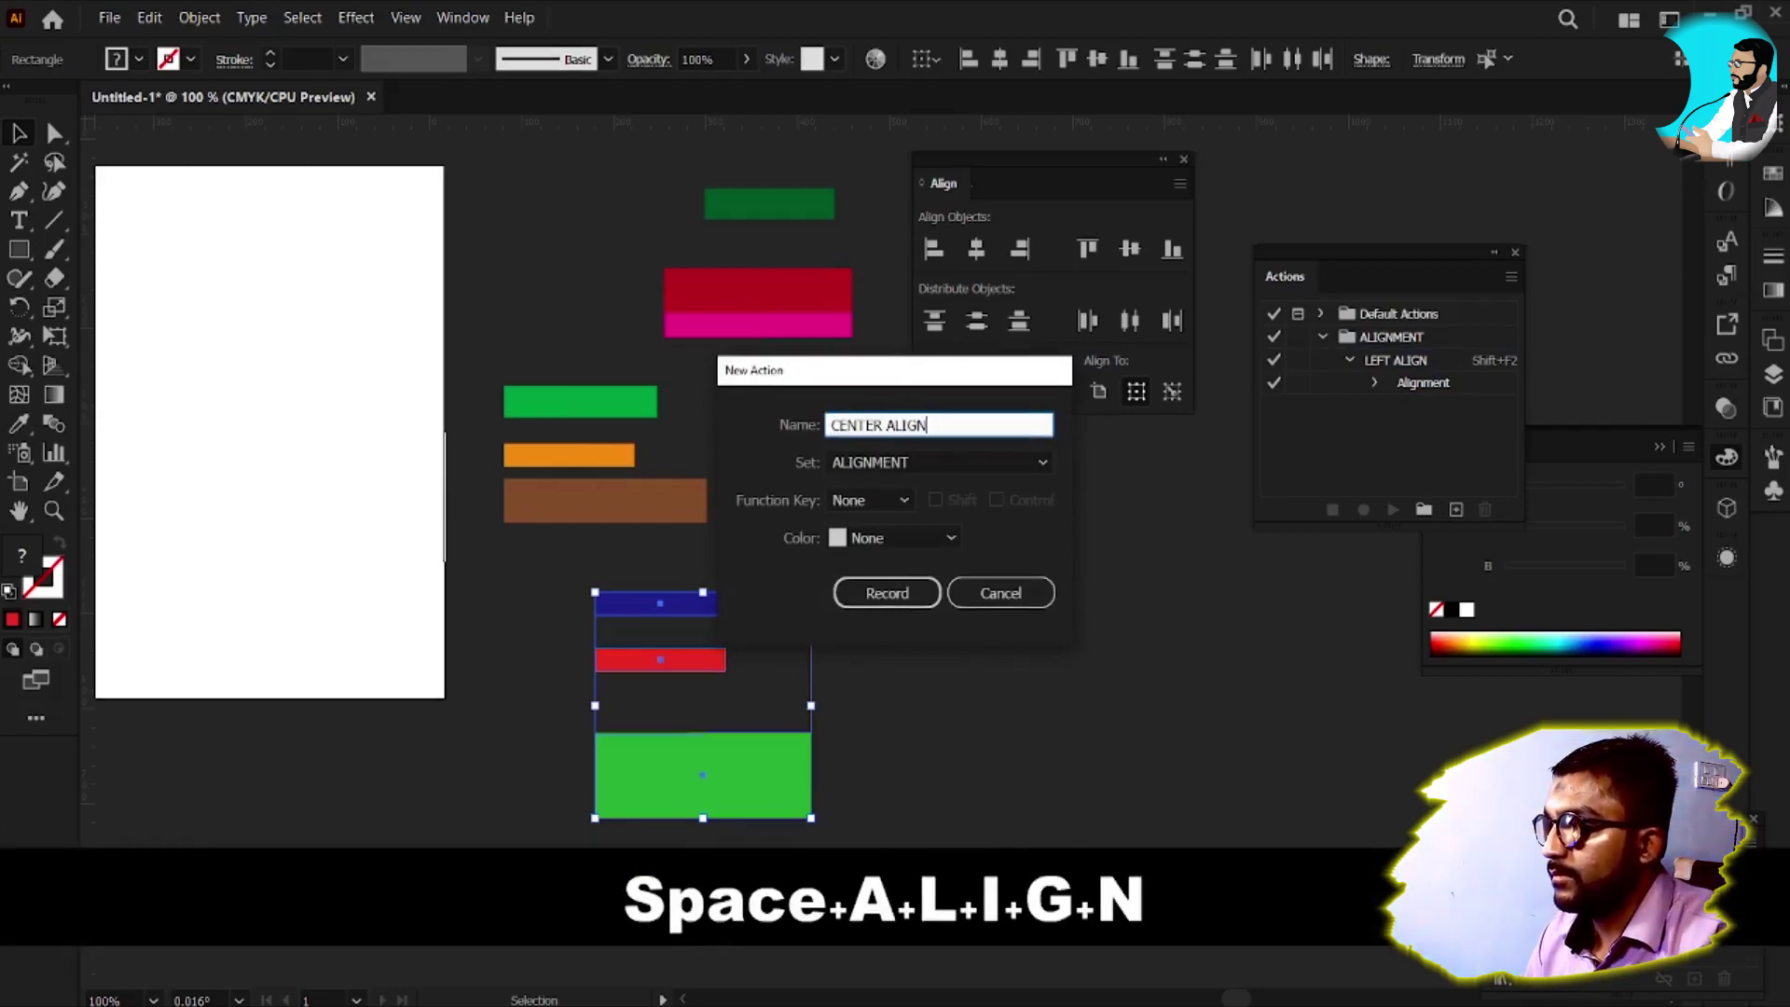
Assign function key F3 with Shift to the CENTER ALIGN action and record a horizontal center alignment of the selected rectangles
{"action": "left_click", "coordinate": [865, 500]}
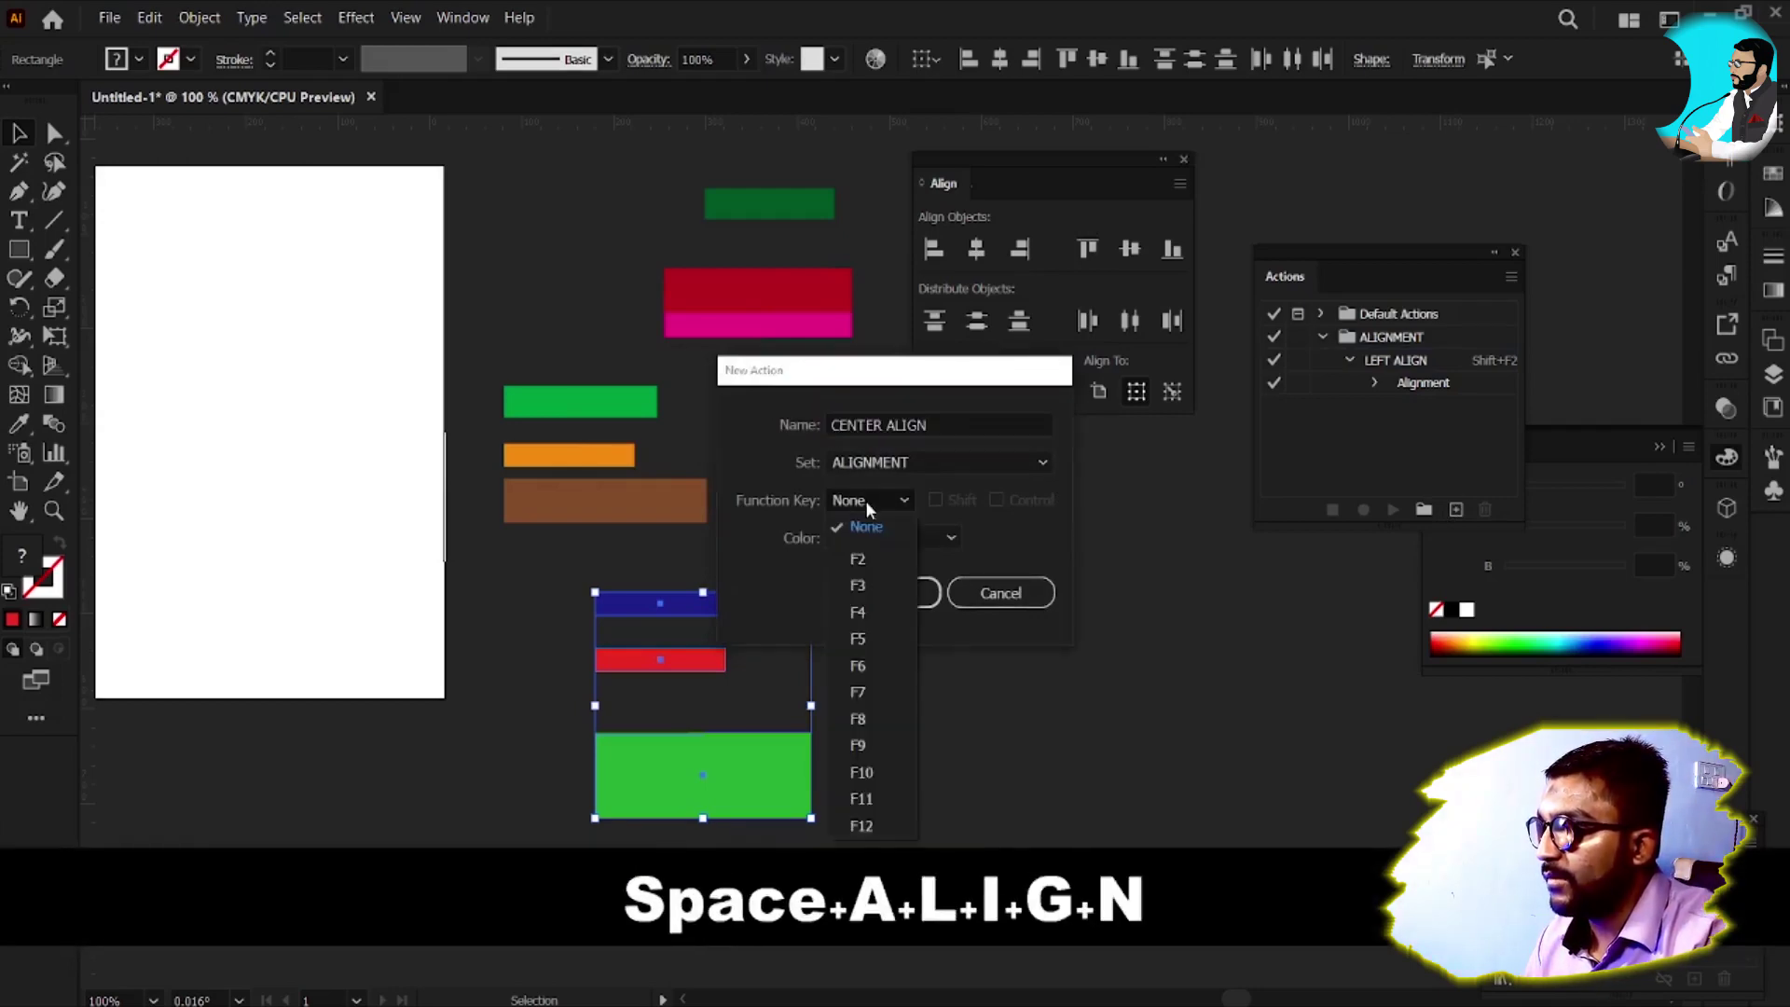
{"action": "left_click", "coordinate": [856, 602]}
{"action": "left_click", "coordinate": [935, 501]}
{"action": "left_click", "coordinate": [887, 593]}
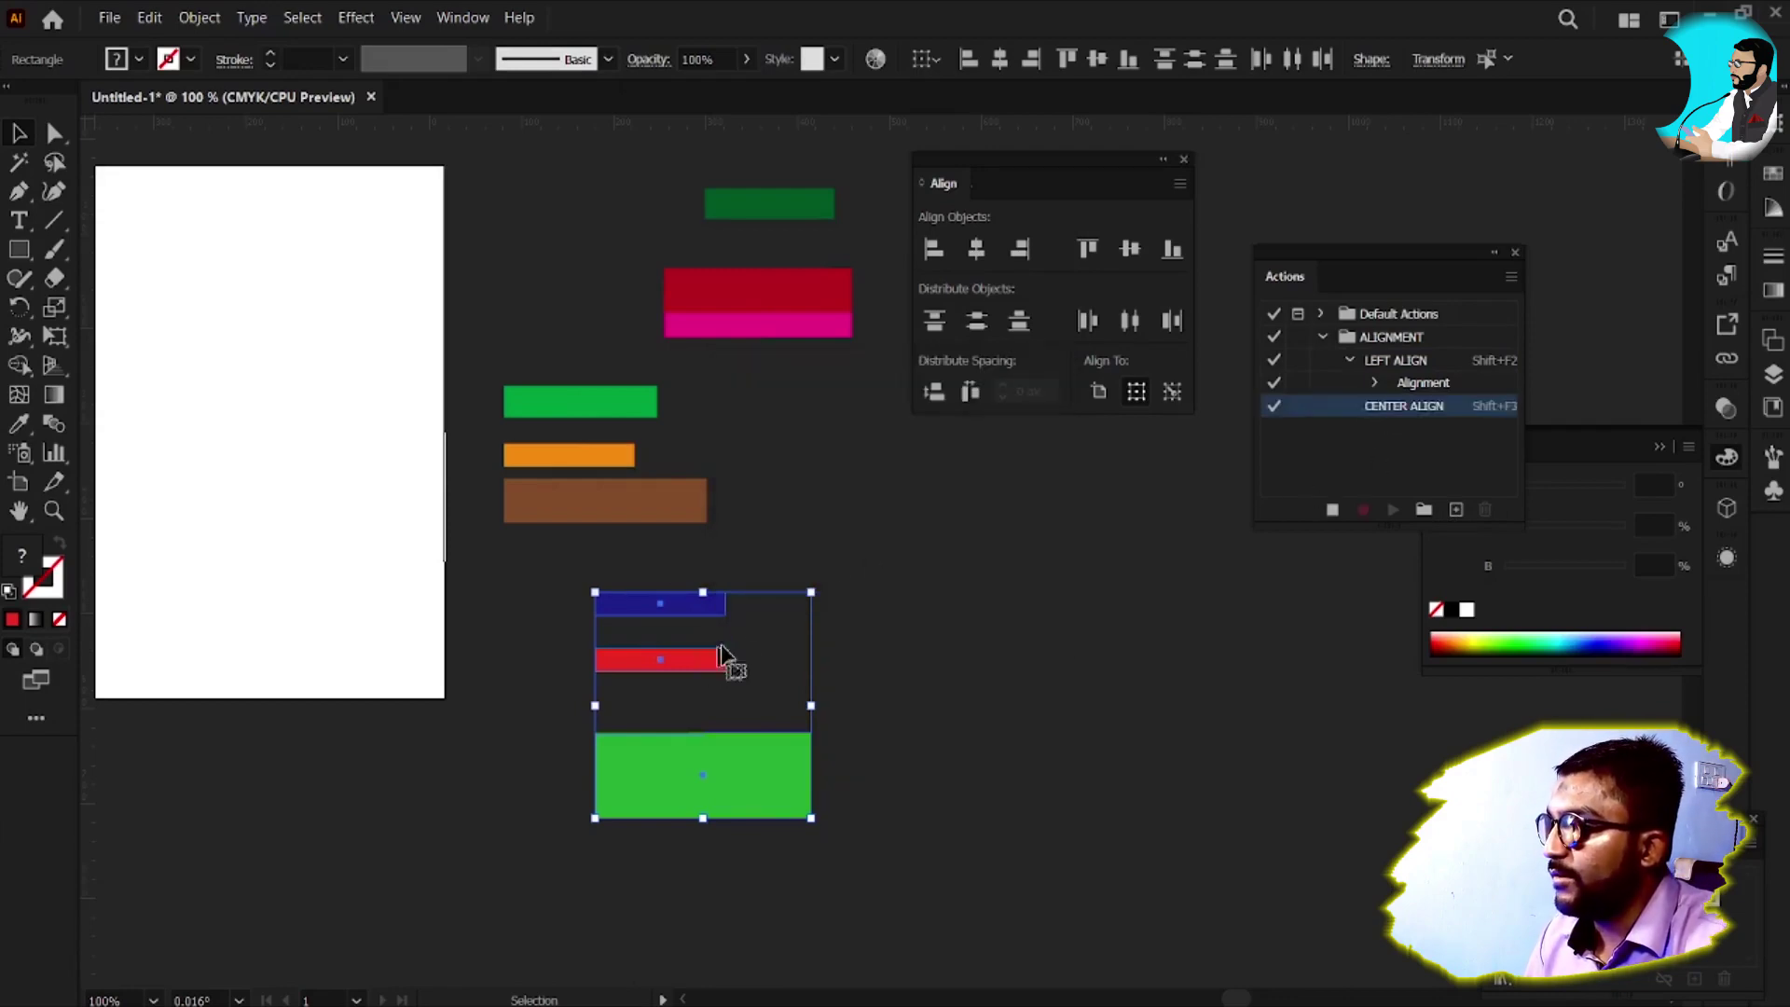
{"action": "left_click", "coordinate": [976, 253]}
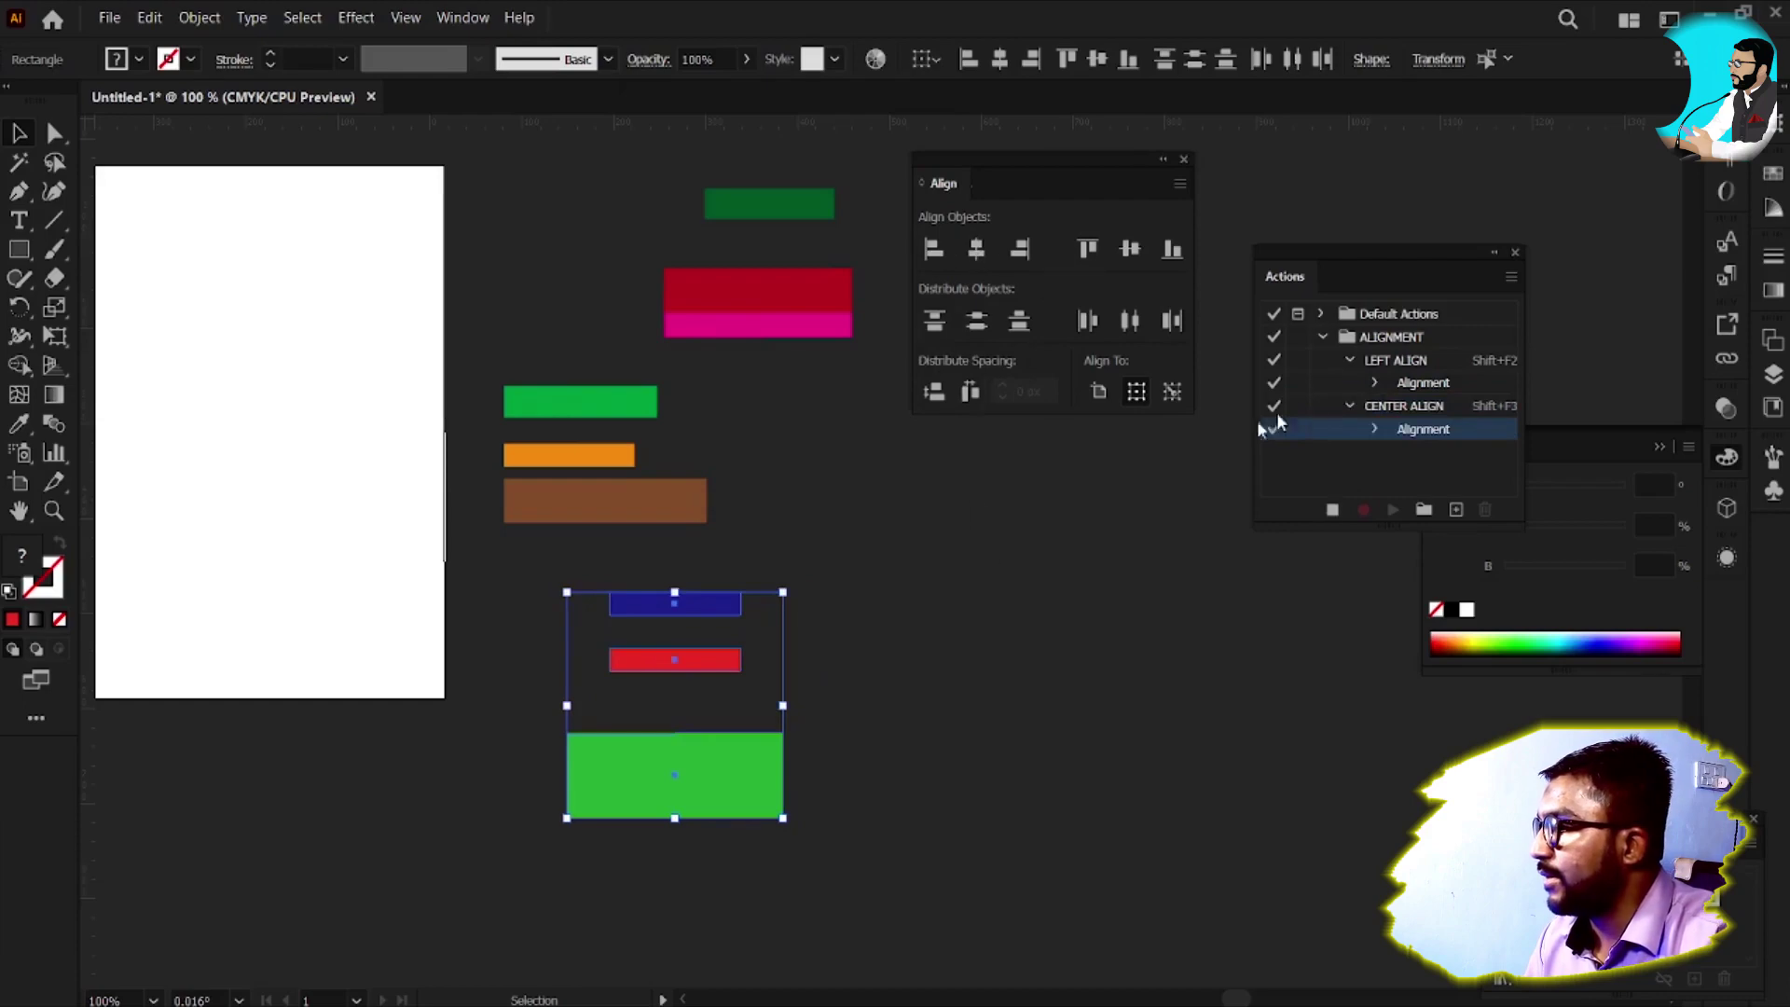
{"action": "left_click", "coordinate": [1332, 509]}
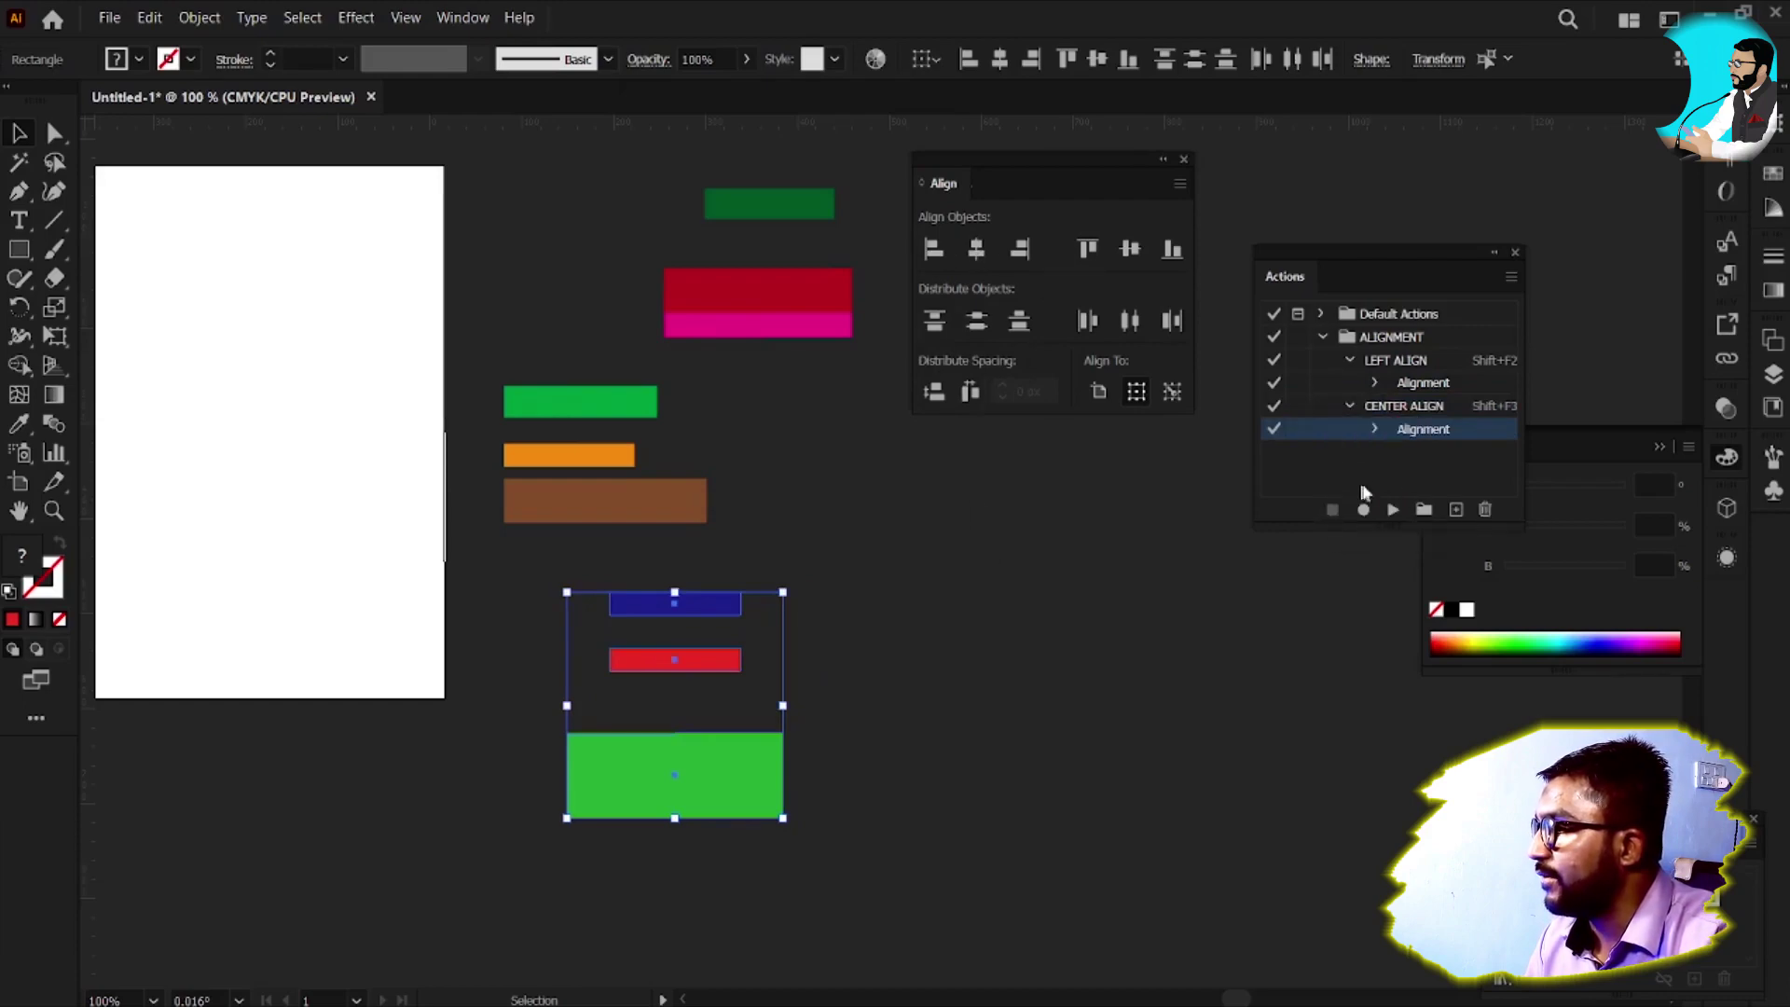
Start a new action named RIGHT ALIGN in the ALIGNMENT set
{"action": "left_click", "coordinate": [1458, 510]}
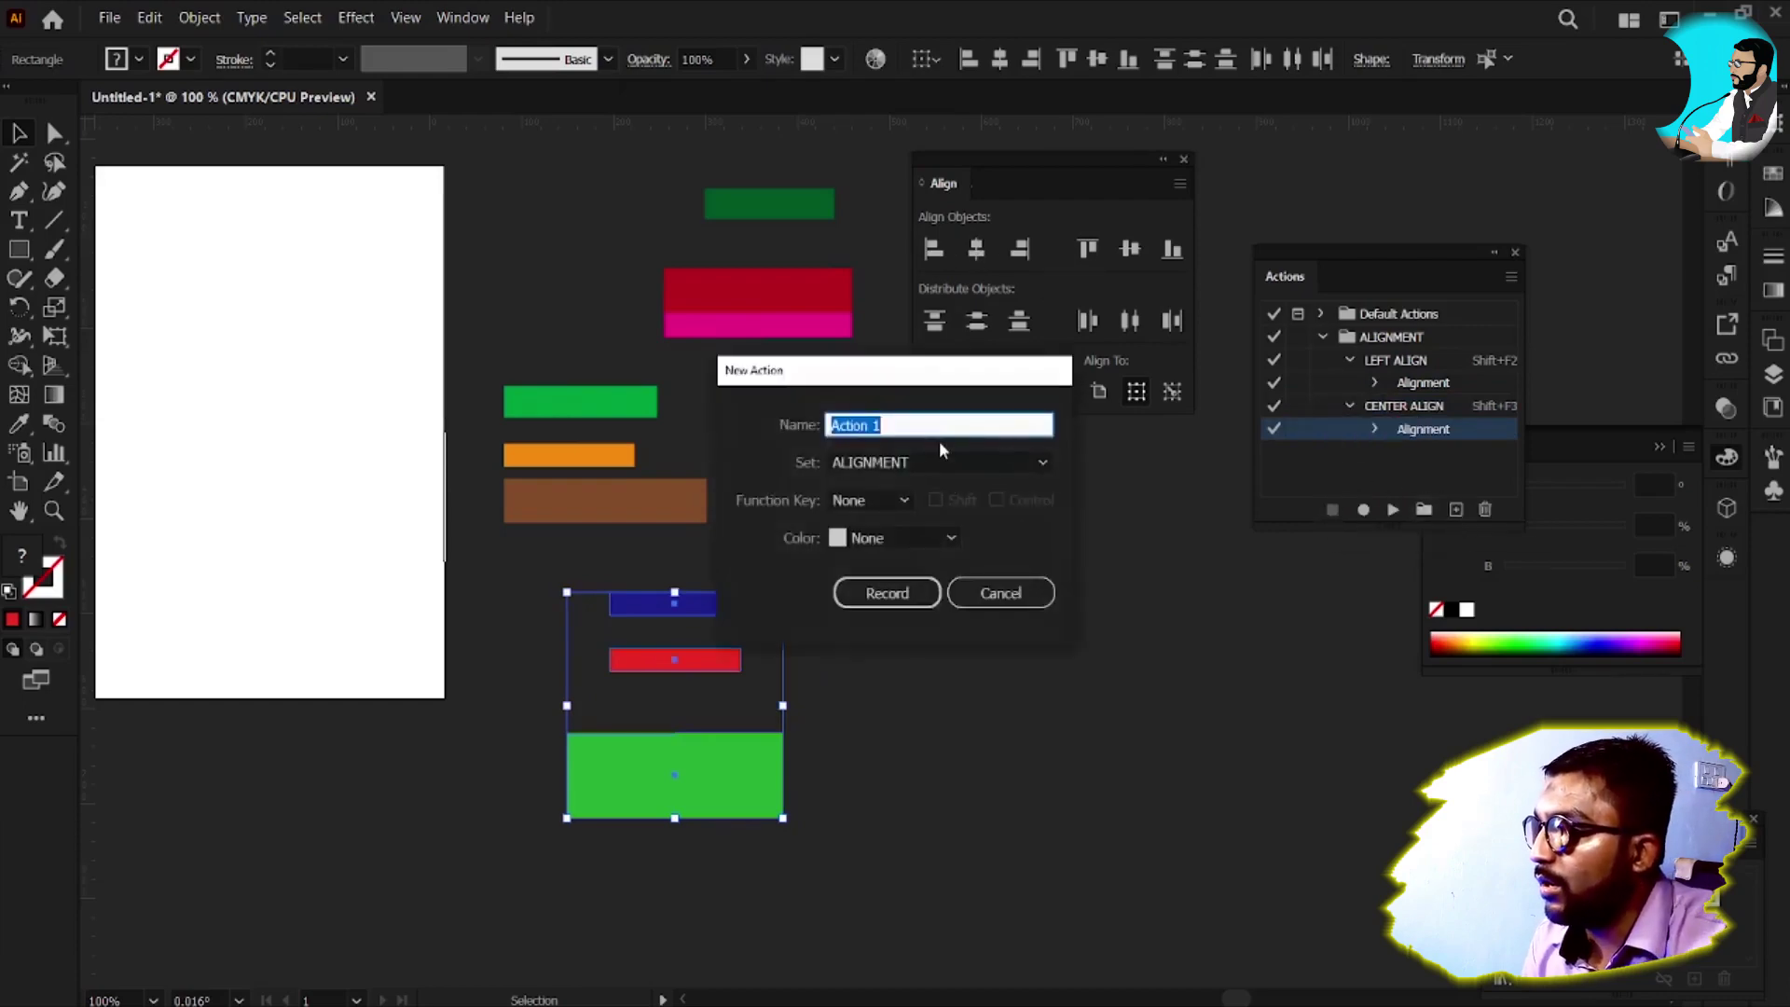
{"action": "type", "text": "RIGHT"}
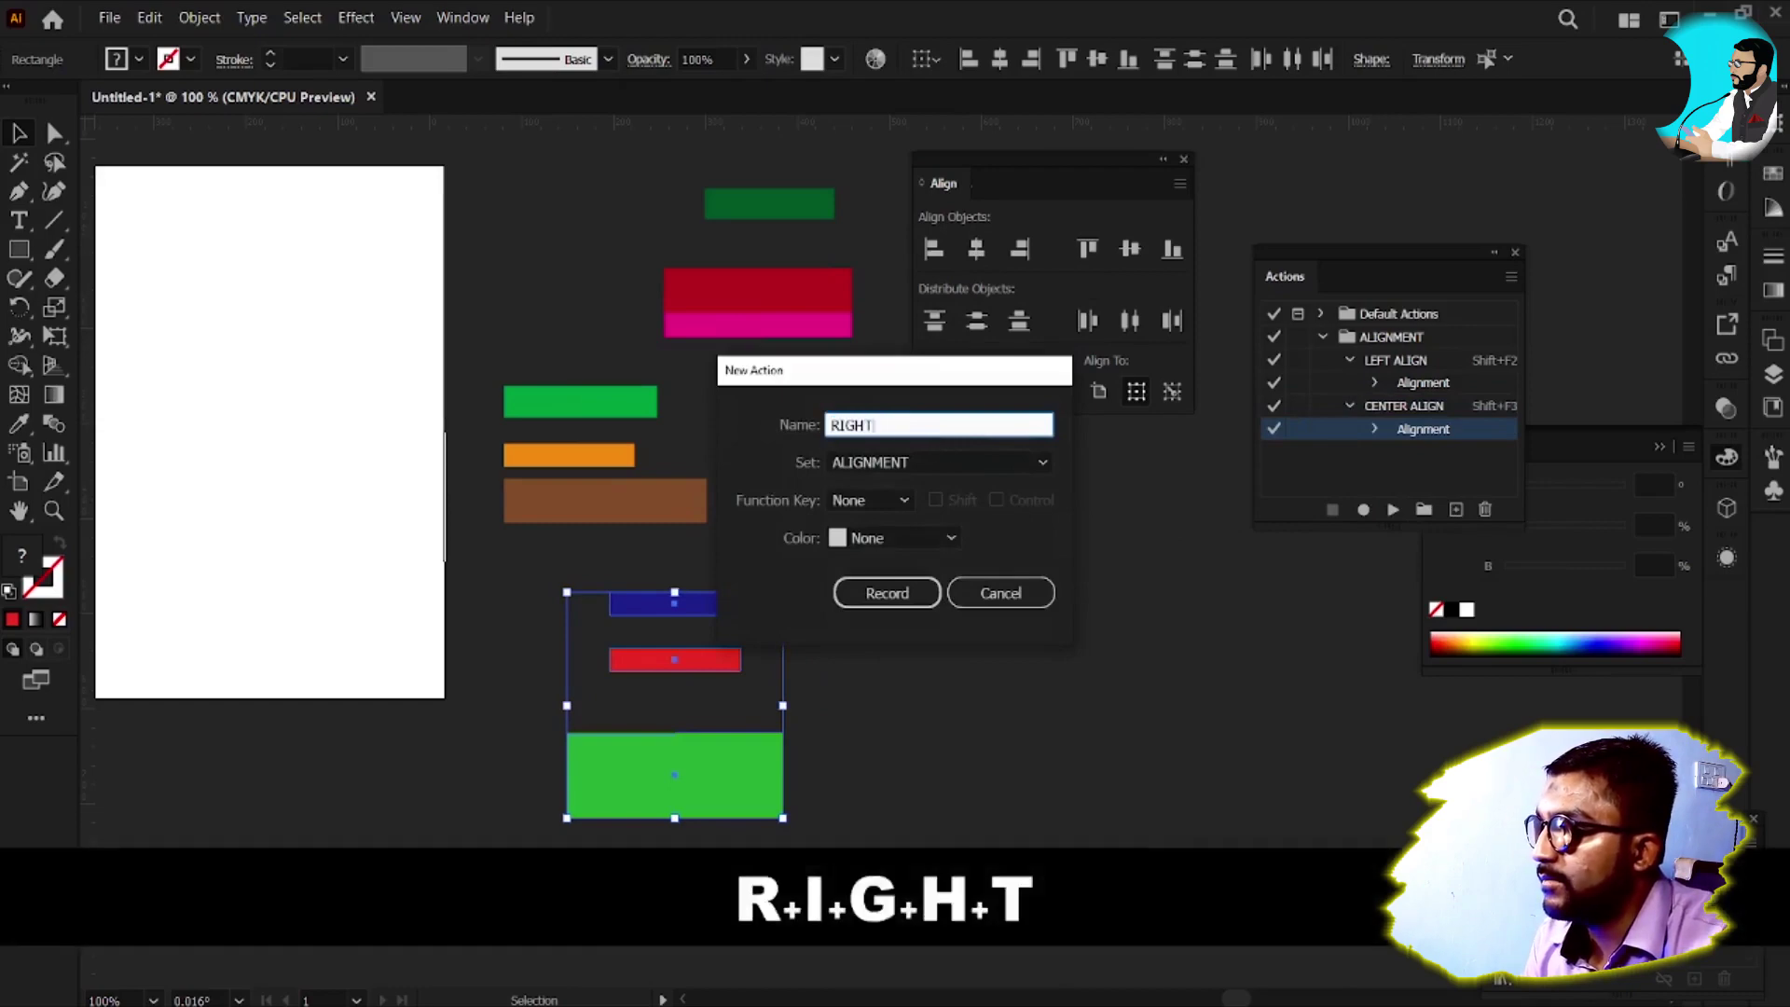
{"action": "type", "text": " ALIGN"}
{"action": "key", "text": "Tab"}
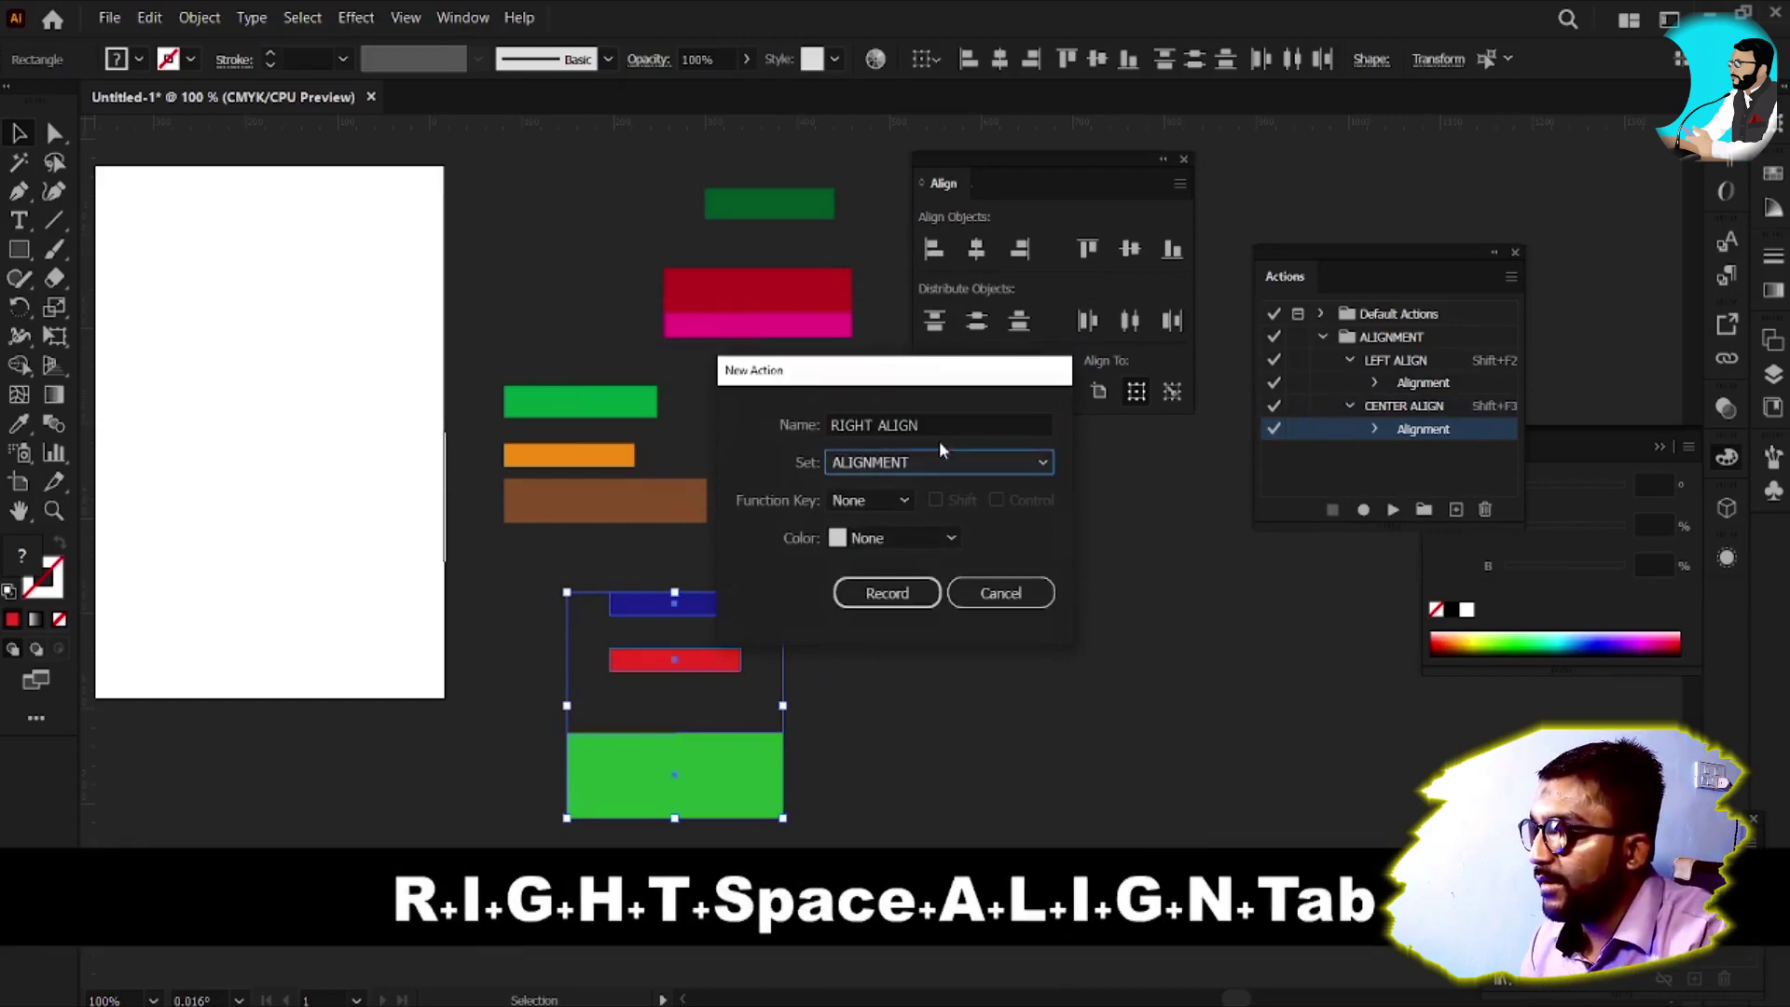
Assign function key F4 with Shift to the RIGHT ALIGN action and record a horizontal right alignment of the selected rectangles
{"action": "left_click", "coordinate": [876, 498]}
{"action": "left_click", "coordinate": [869, 612]}
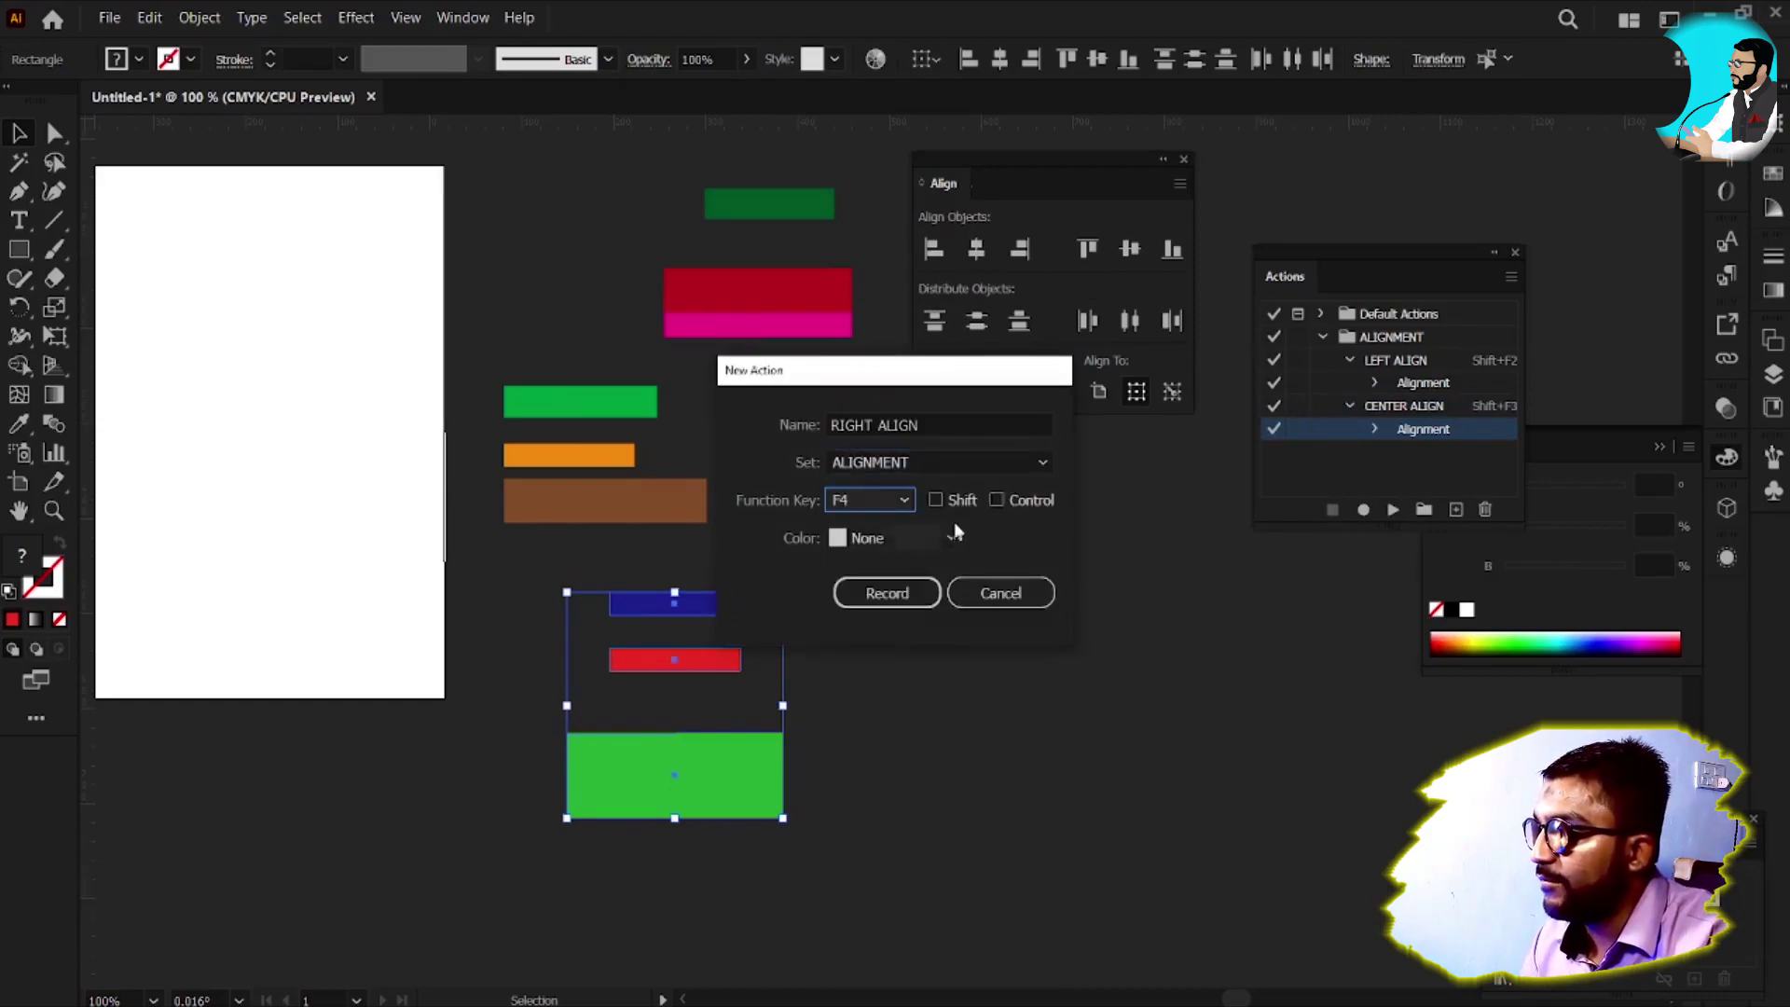
{"action": "left_click", "coordinate": [936, 500]}
{"action": "left_click", "coordinate": [887, 593]}
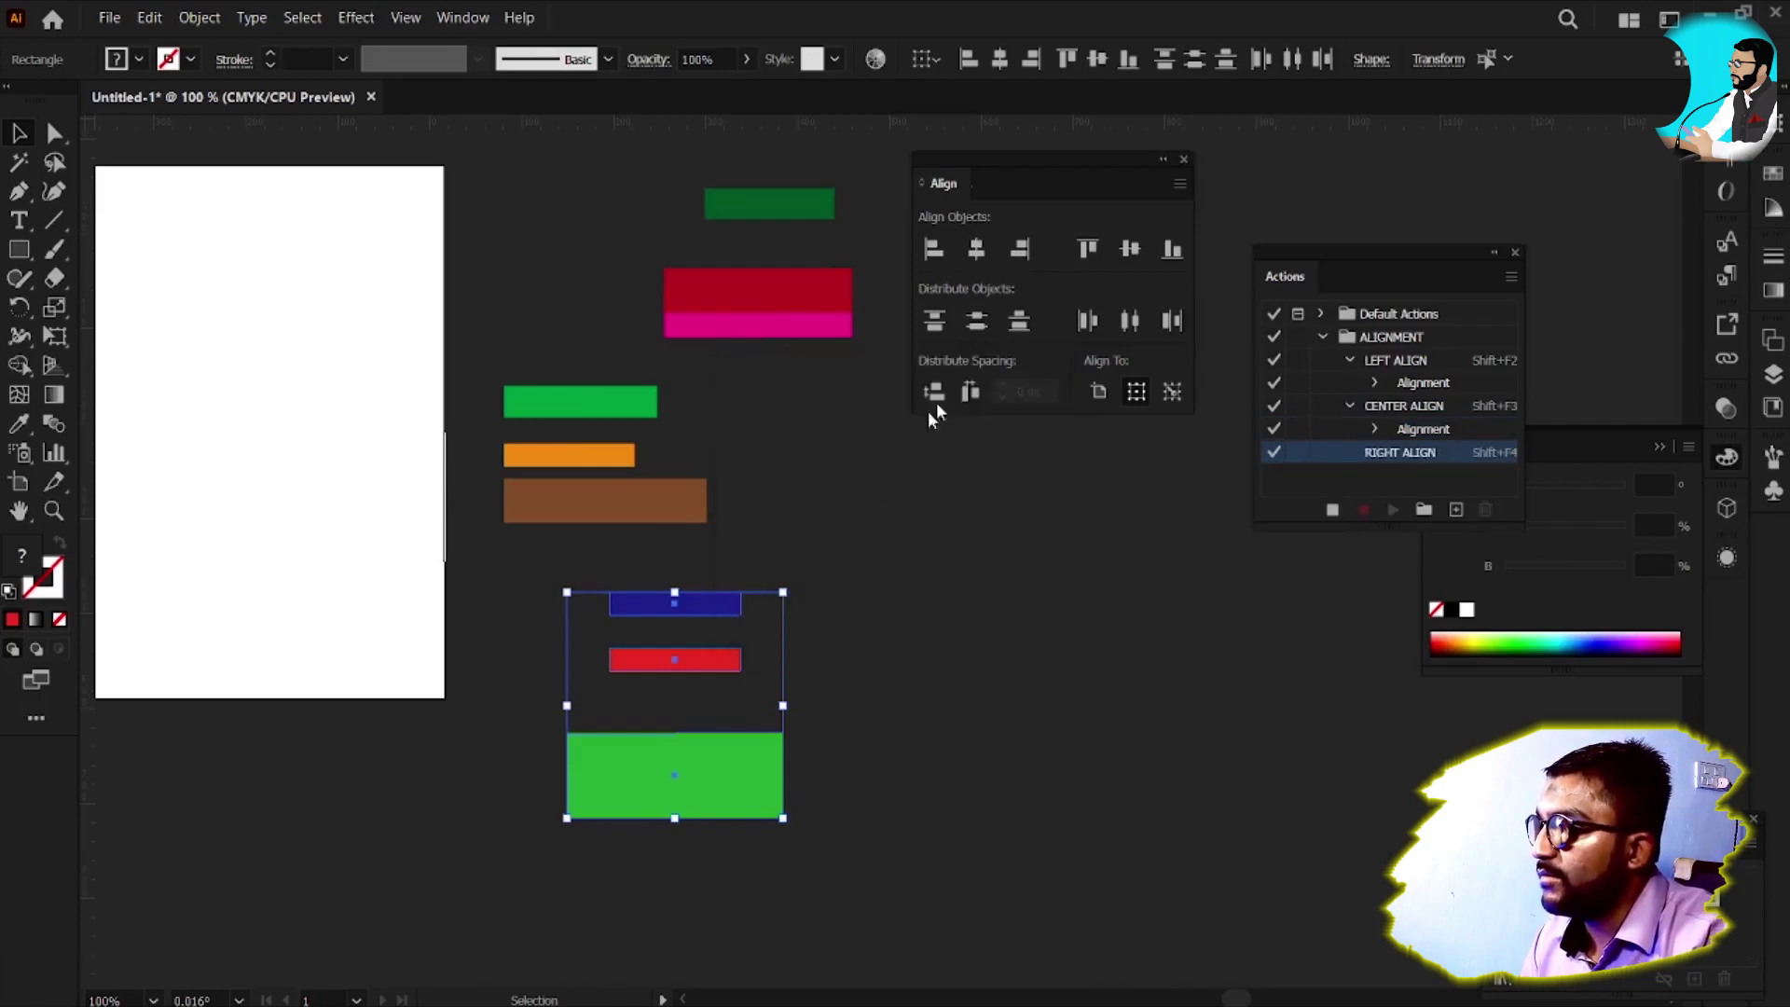
{"action": "left_click", "coordinate": [1032, 253]}
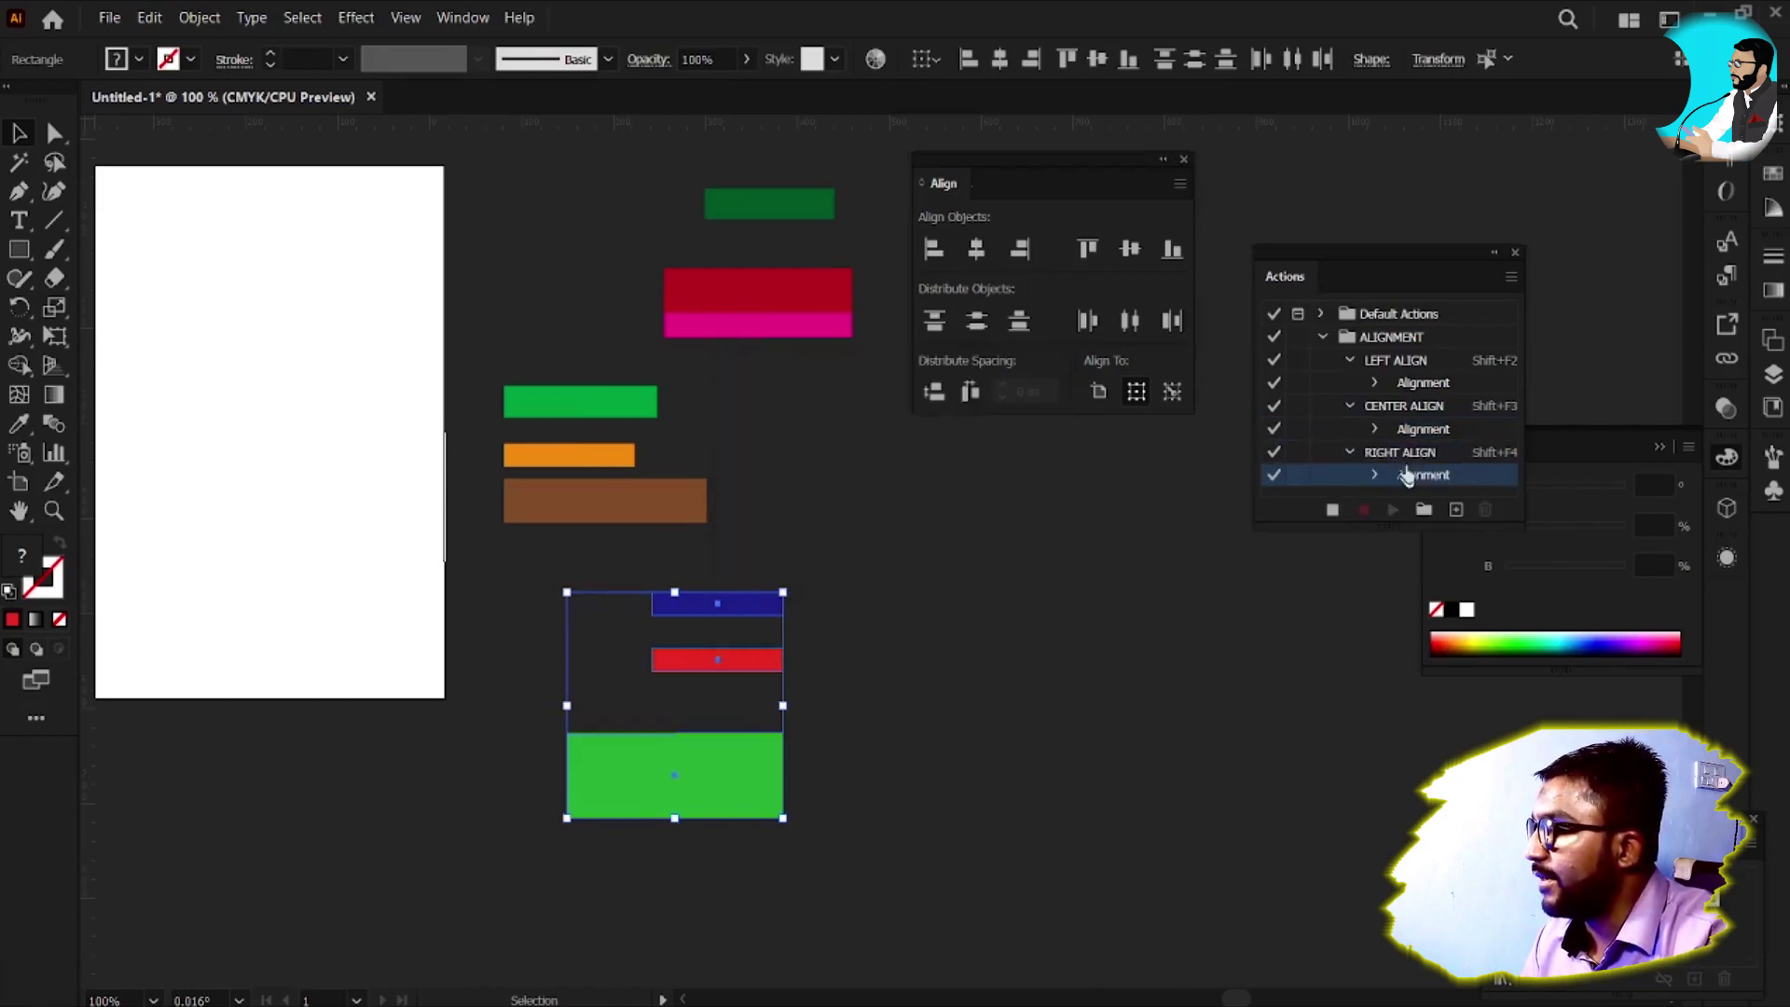
{"action": "left_click", "coordinate": [1321, 511]}
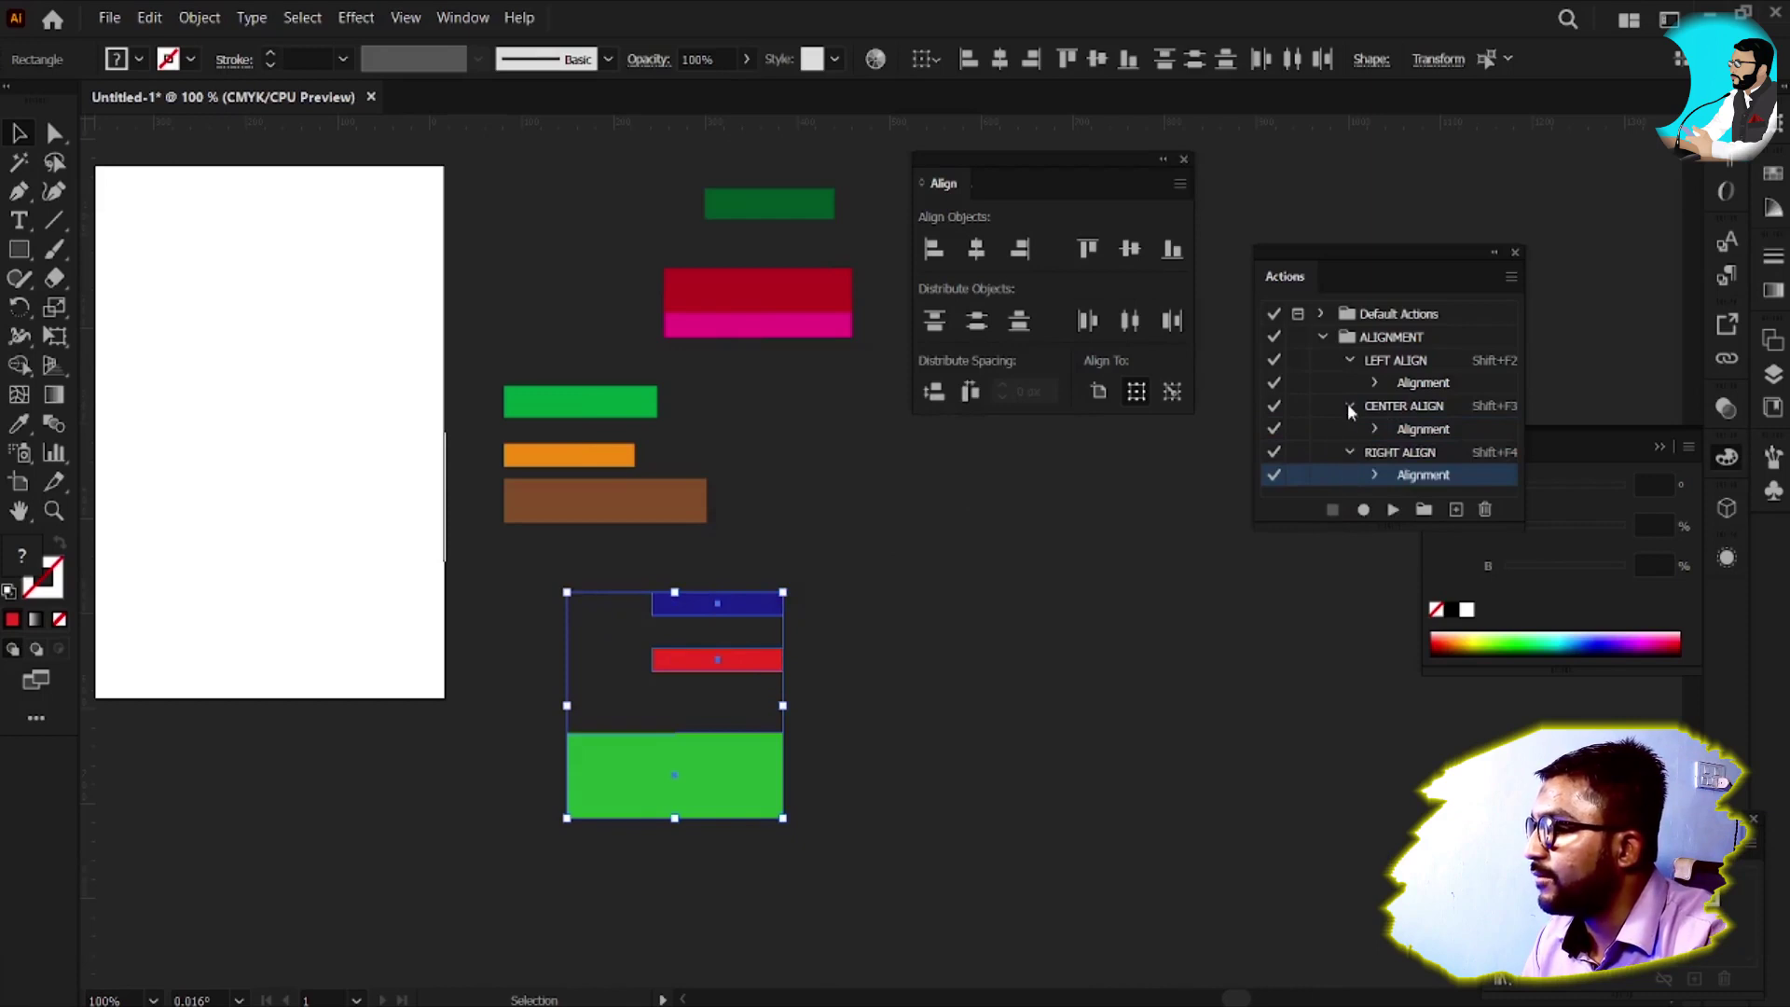
Collapse the LEFT ALIGN, CENTER ALIGN and RIGHT ALIGN actions in the ALIGNMENT set
{"action": "left_click", "coordinate": [1348, 362]}
{"action": "left_click", "coordinate": [1348, 384]}
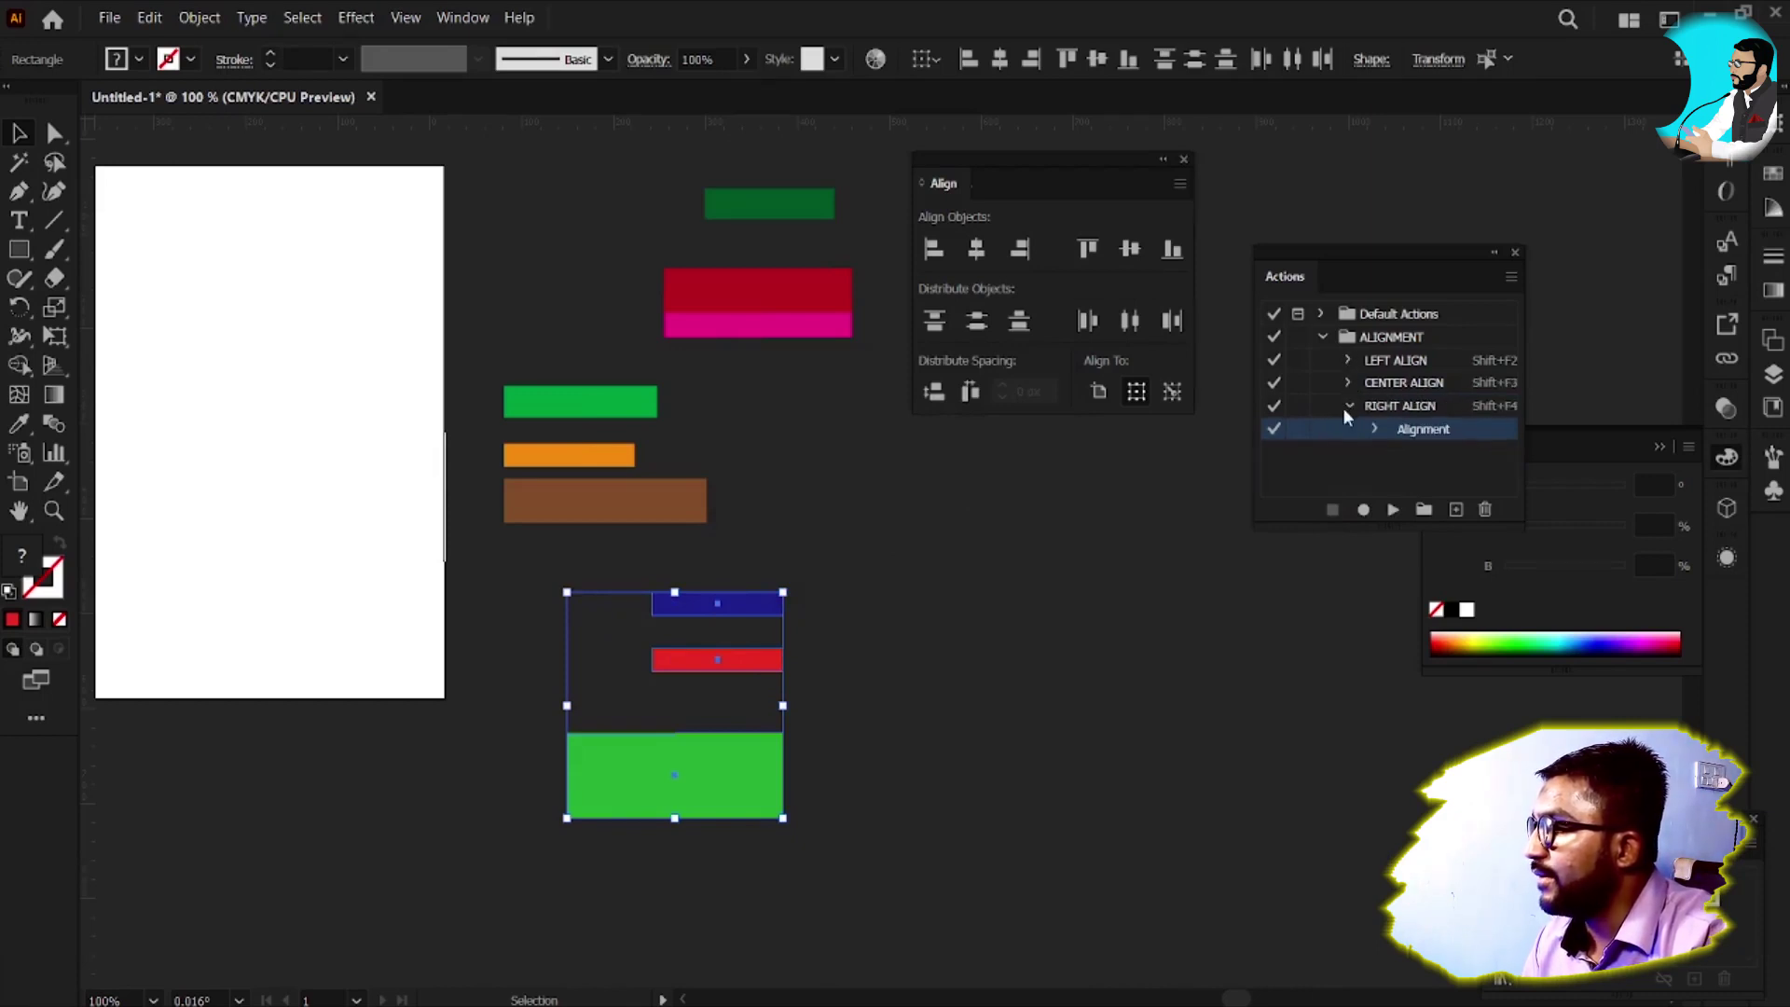
{"action": "left_click", "coordinate": [1348, 406]}
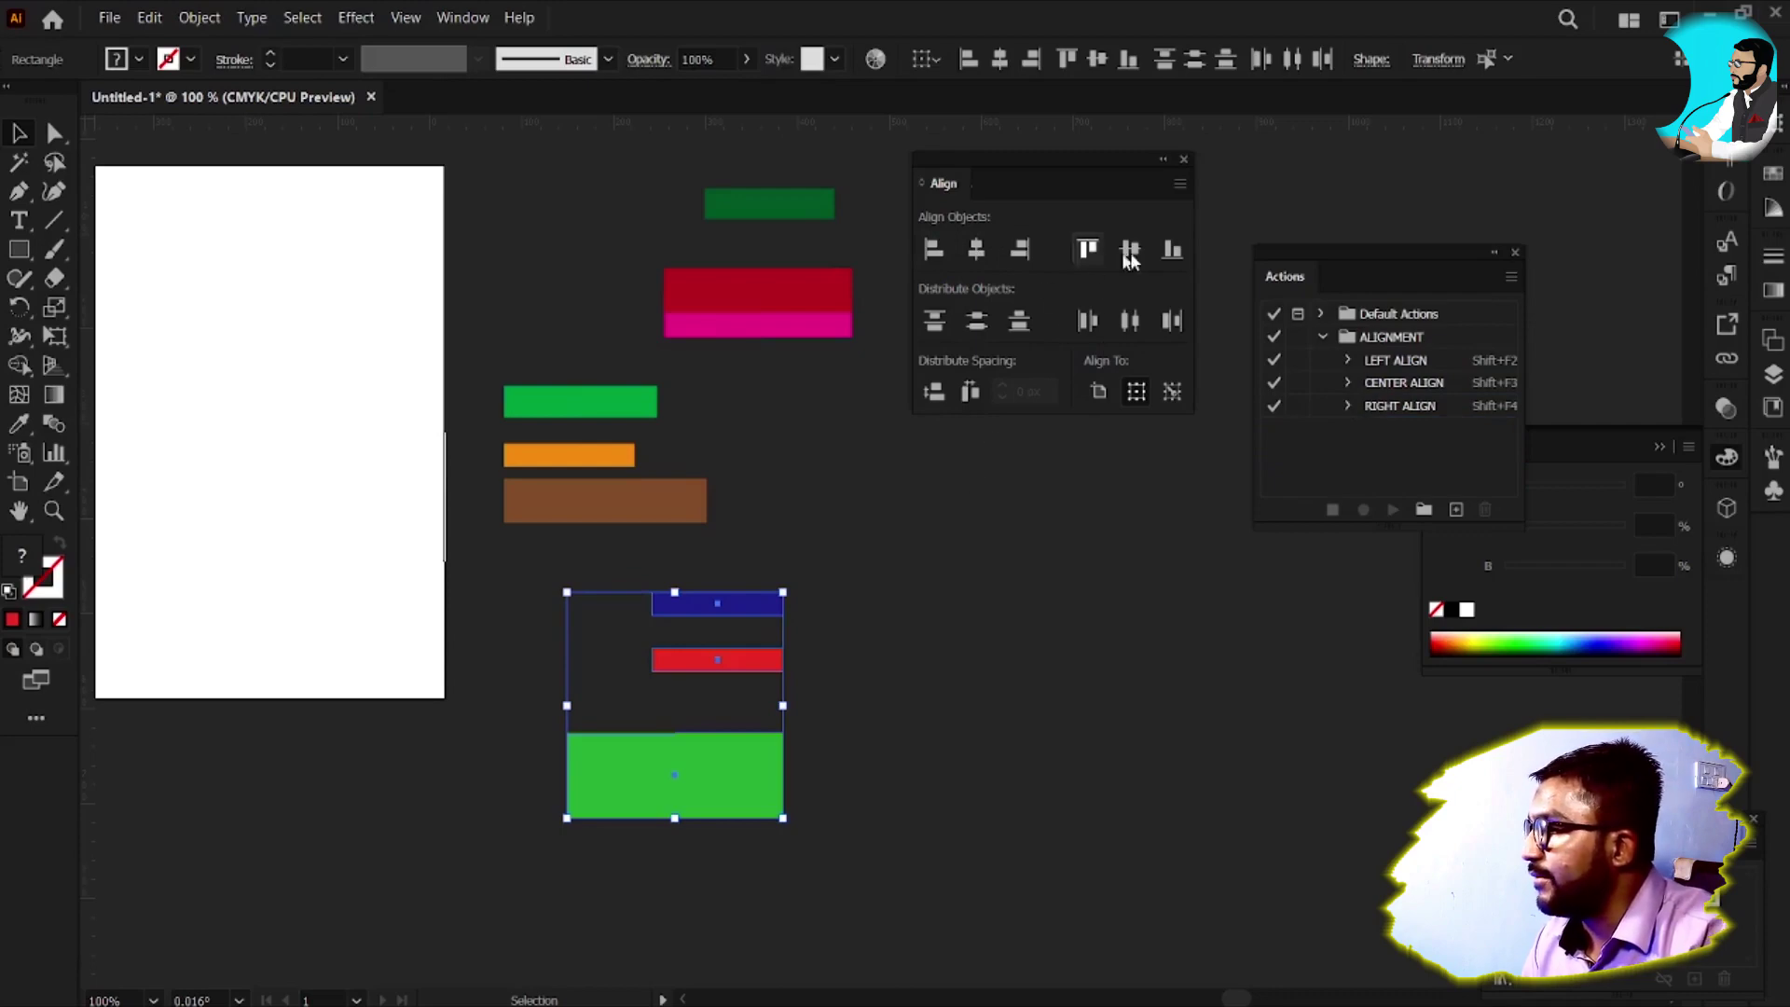
Start a new action named TOP ALIGN in the ALIGNMENT set
{"action": "left_click", "coordinate": [1457, 510]}
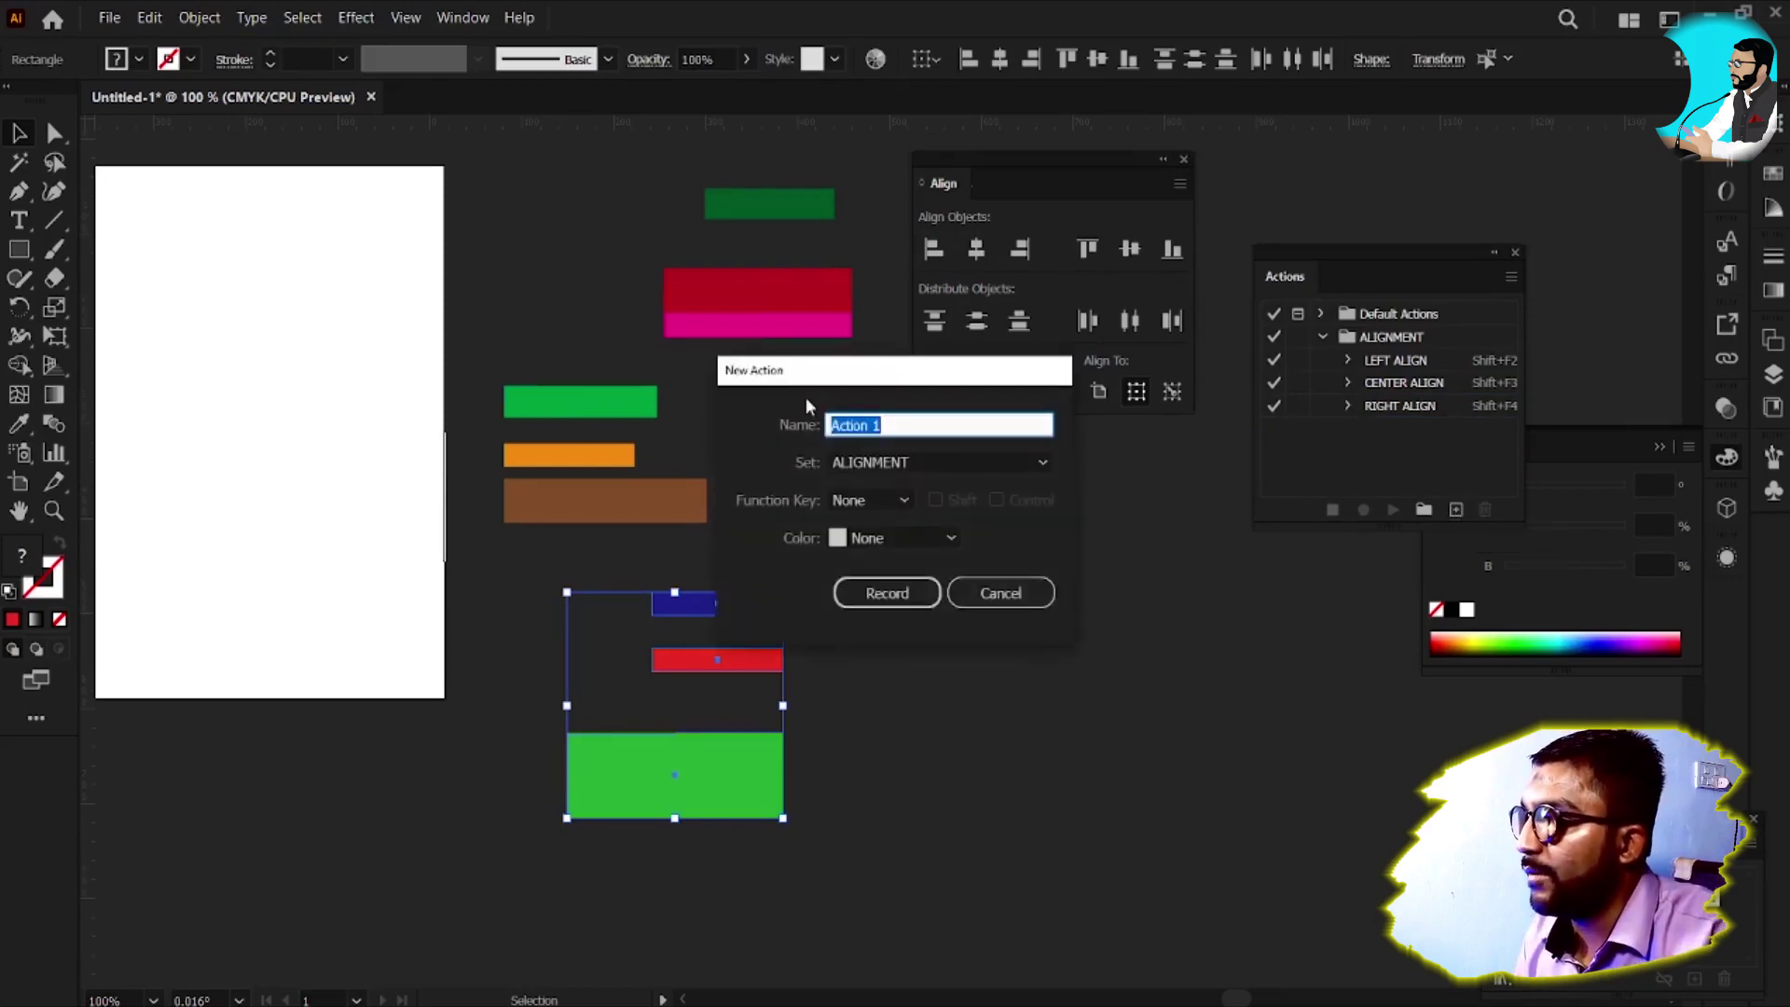
{"action": "type", "text": "TOP A"}
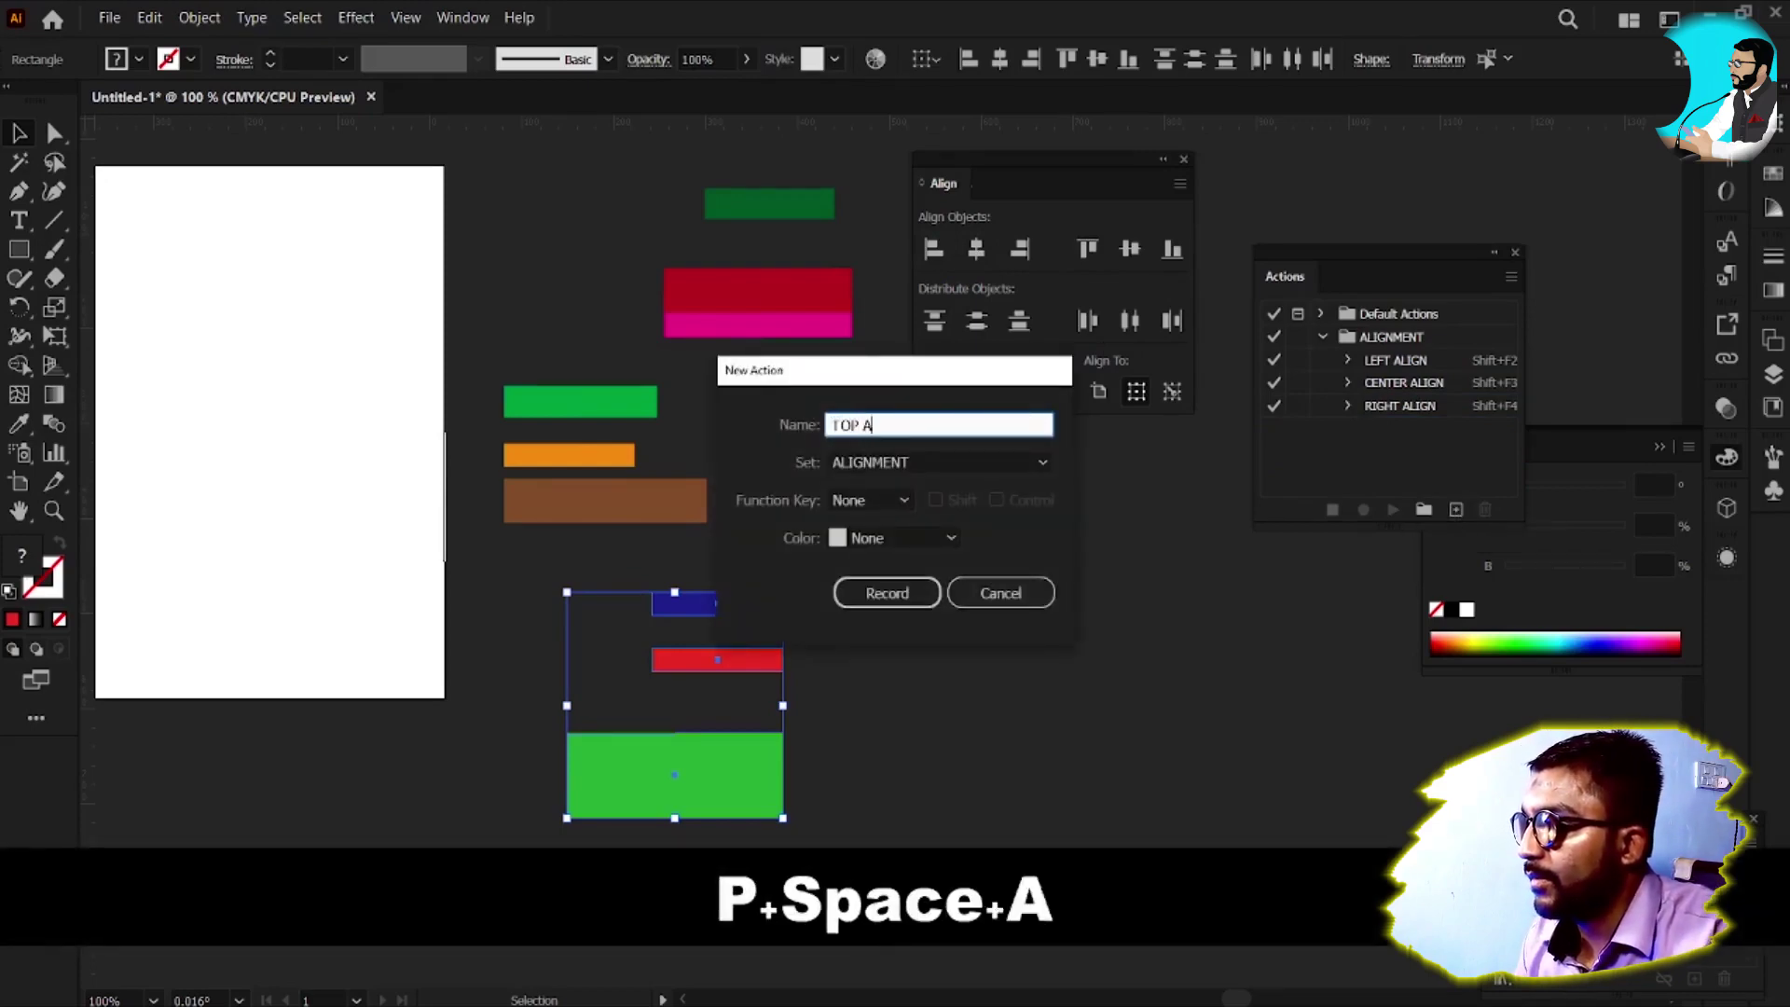
{"action": "type", "text": "LIGN"}
{"action": "key", "text": "Tab"}
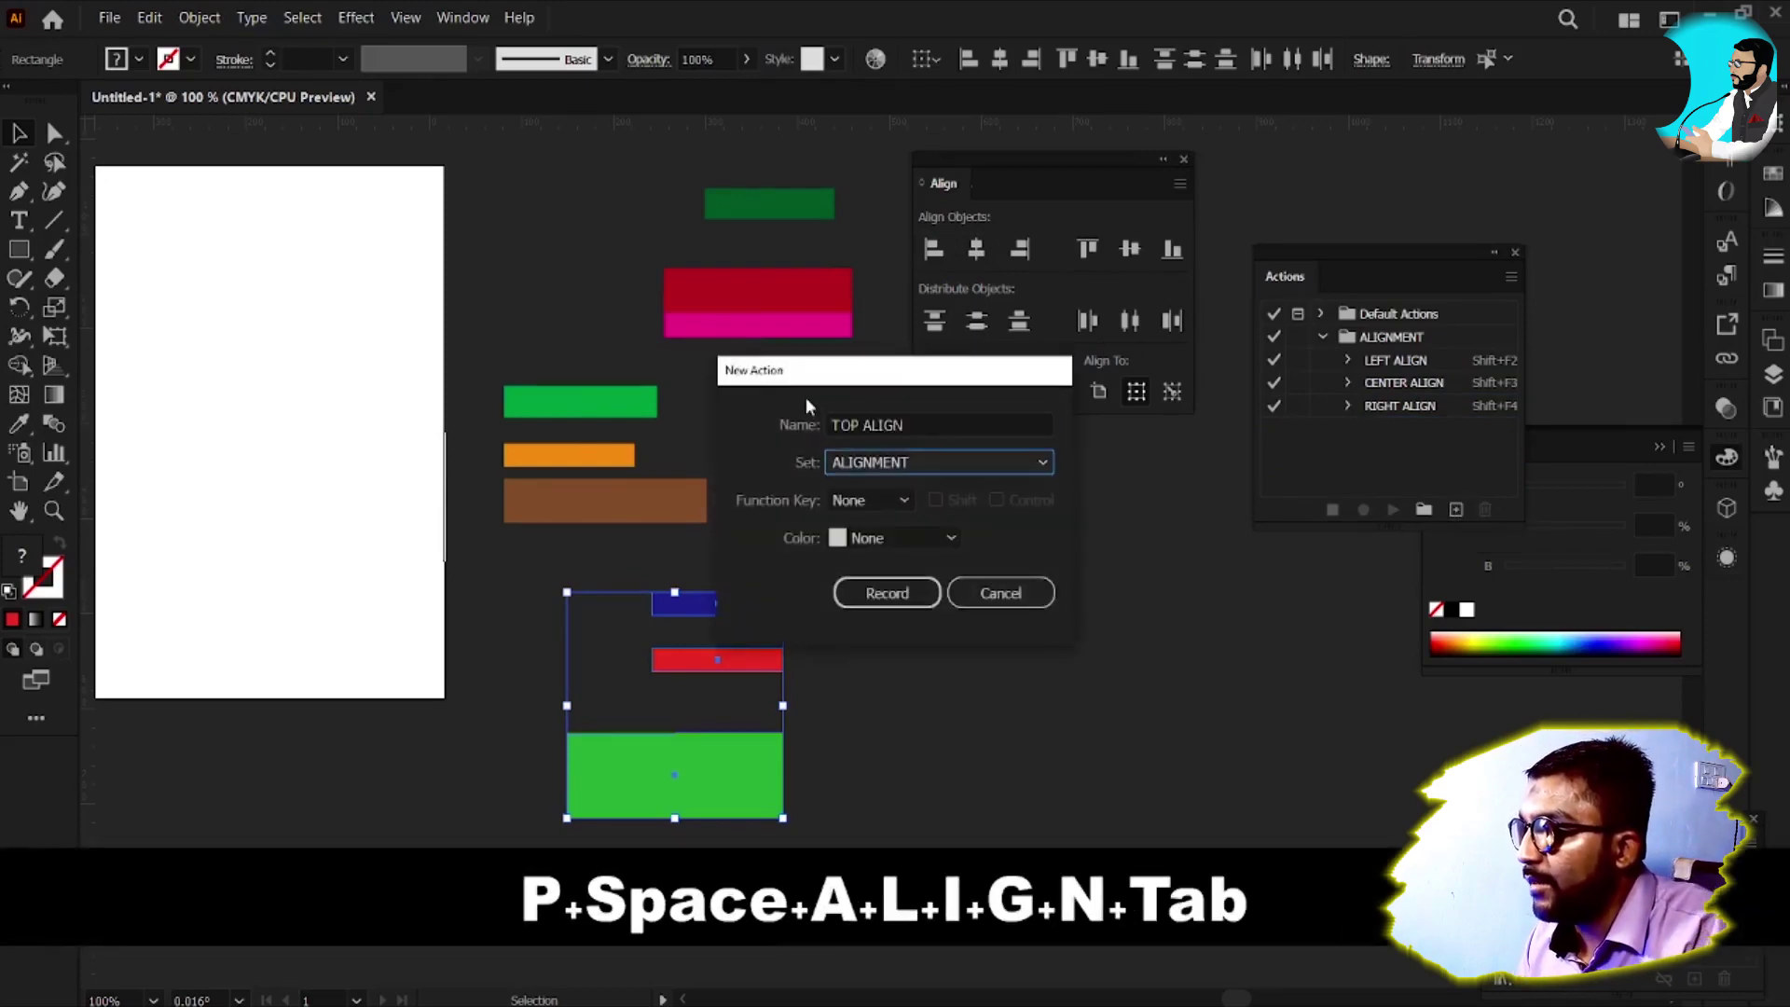
Assign function key F2 with Control to the TOP ALIGN action and record a vertical top alignment of the selected rectangles
{"action": "left_click", "coordinate": [878, 500]}
{"action": "left_click", "coordinate": [893, 568]}
{"action": "left_click", "coordinate": [998, 500]}
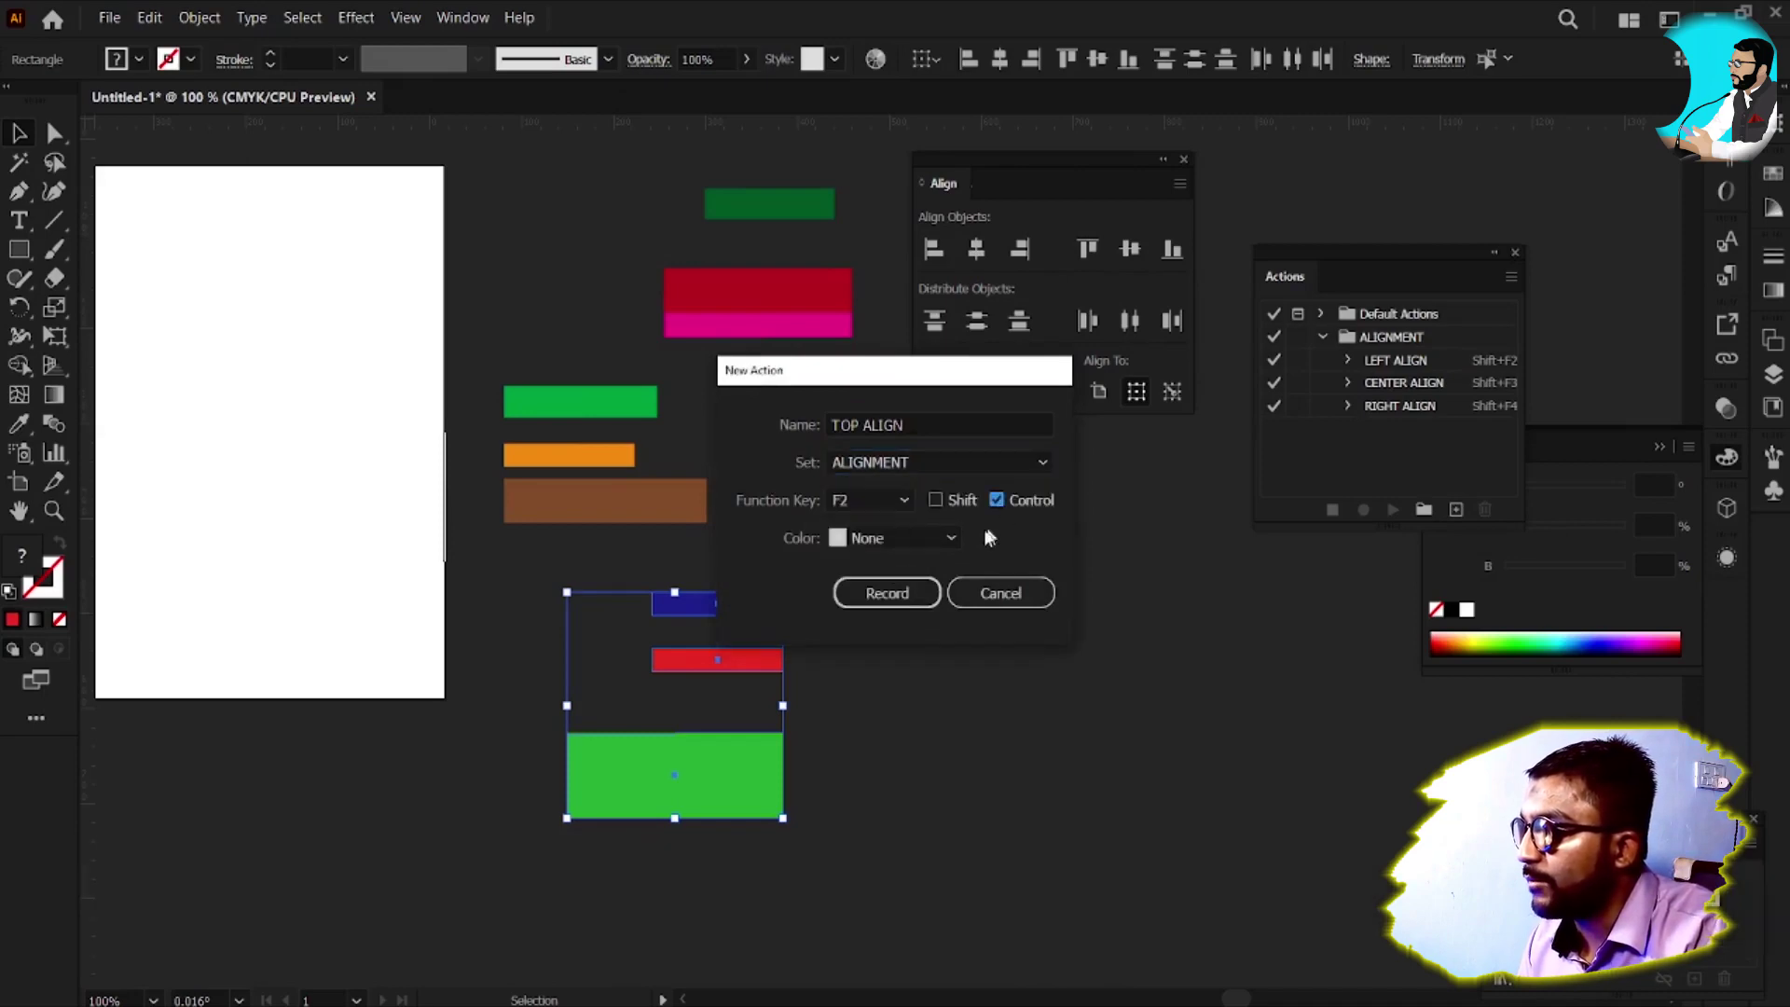
{"action": "left_click", "coordinate": [906, 594]}
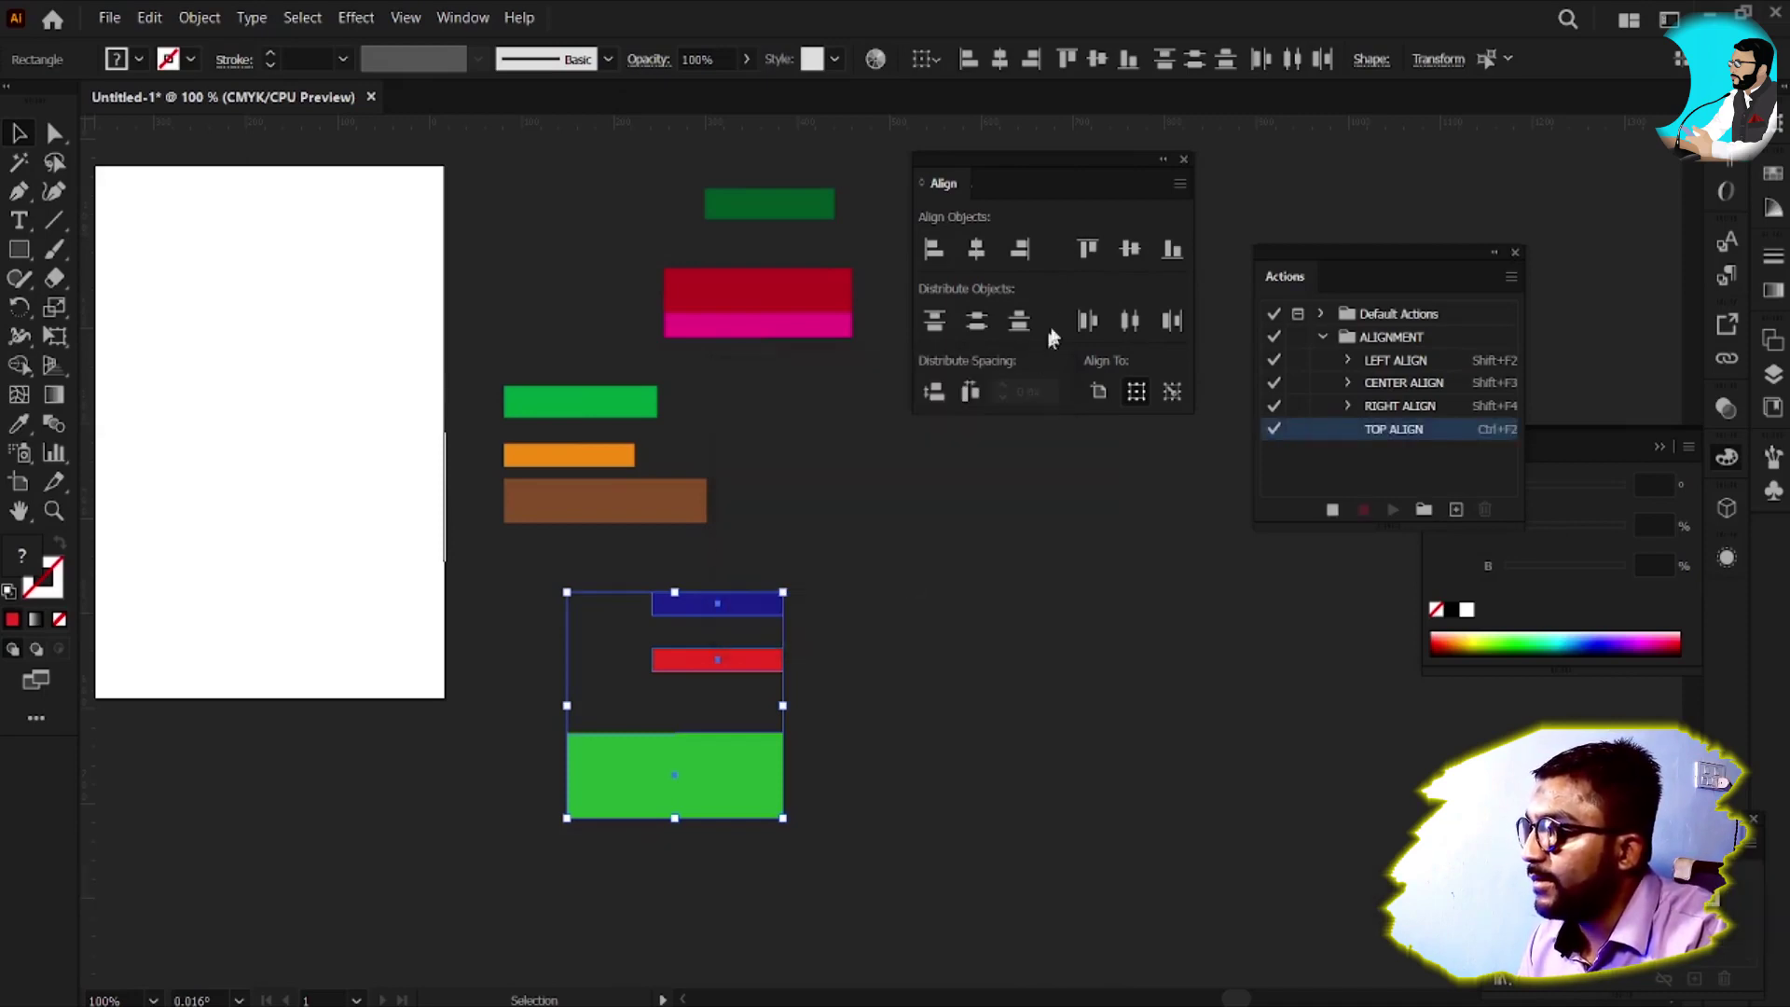
{"action": "left_click", "coordinate": [1083, 260]}
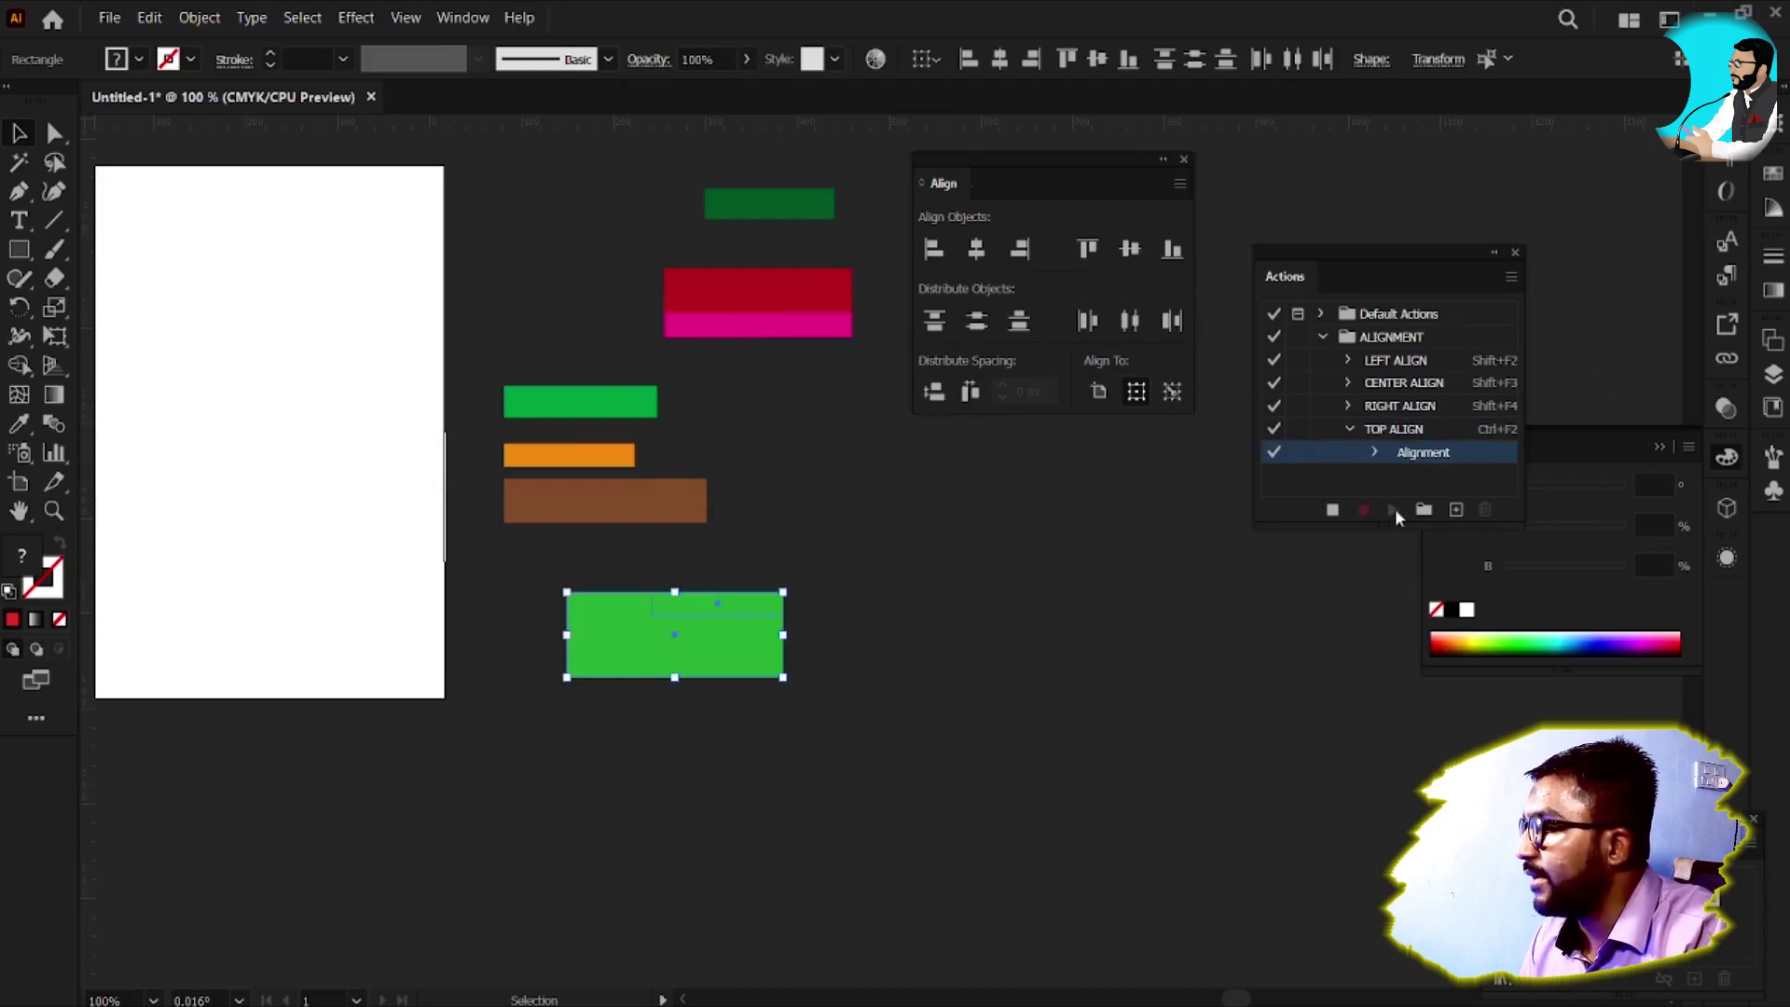
{"action": "left_click", "coordinate": [1331, 509]}
Start a new action named MIDLE ALIGN in the ALIGNMENT set
{"action": "left_click", "coordinate": [1457, 509]}
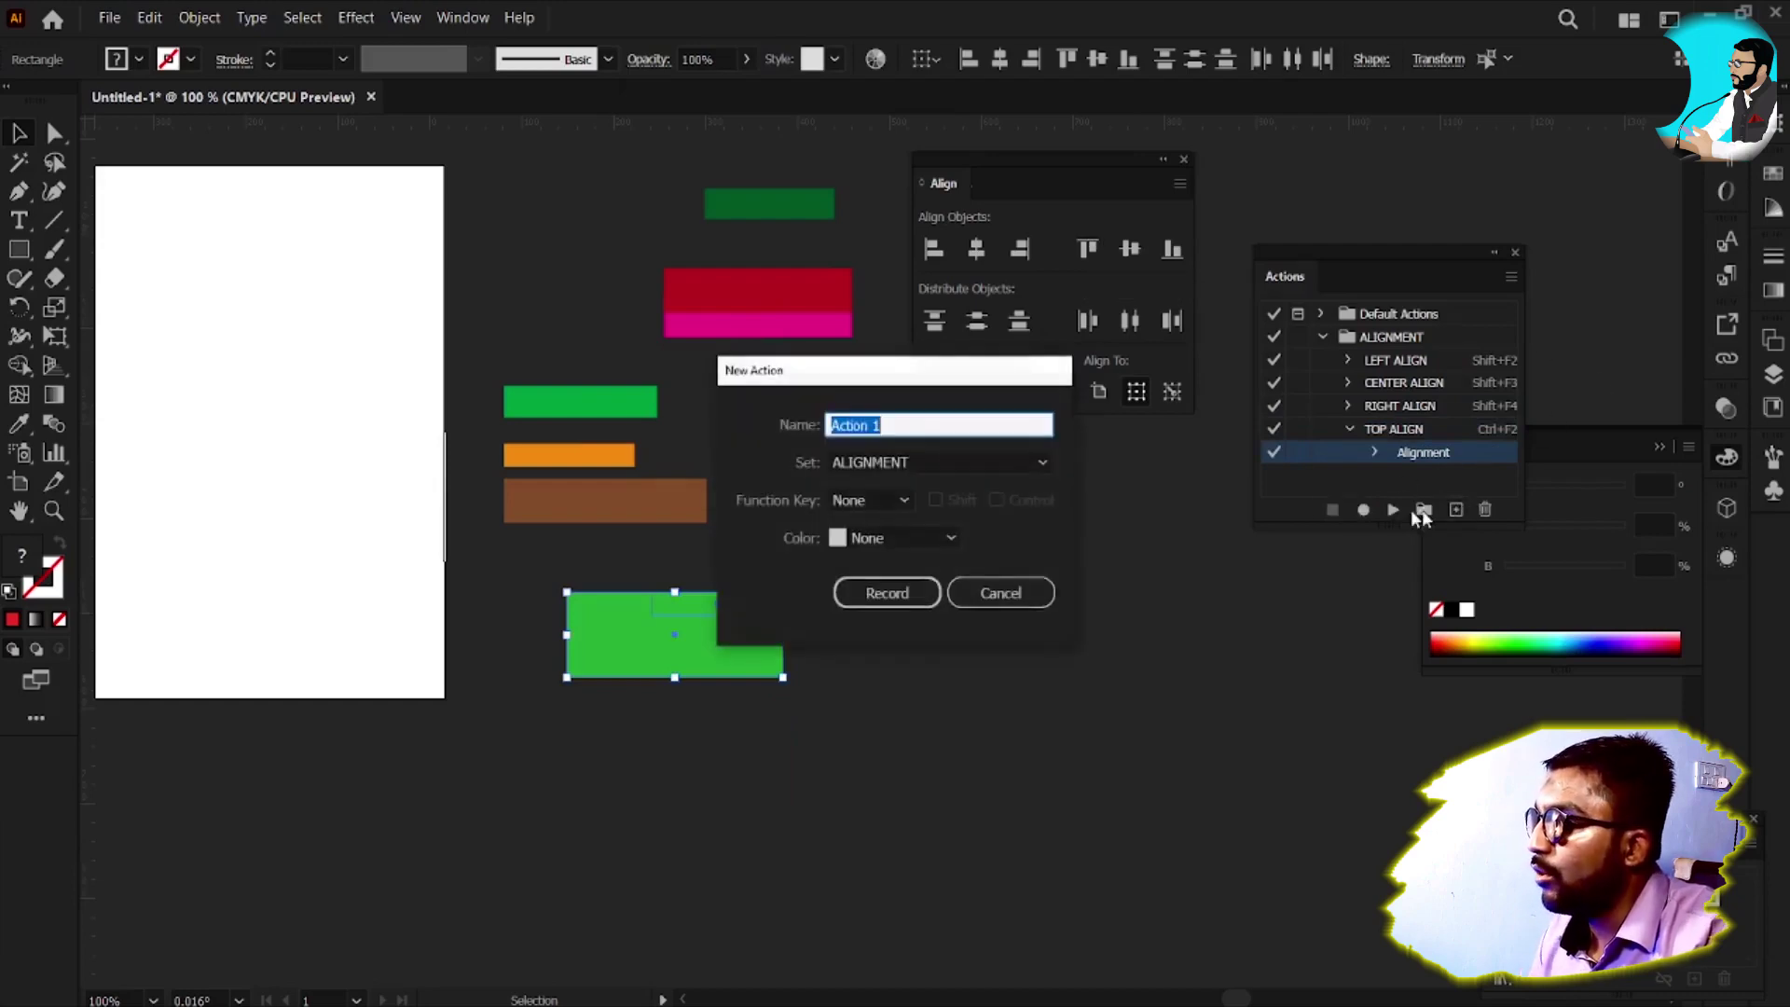
{"action": "type", "text": "MIDDL"}
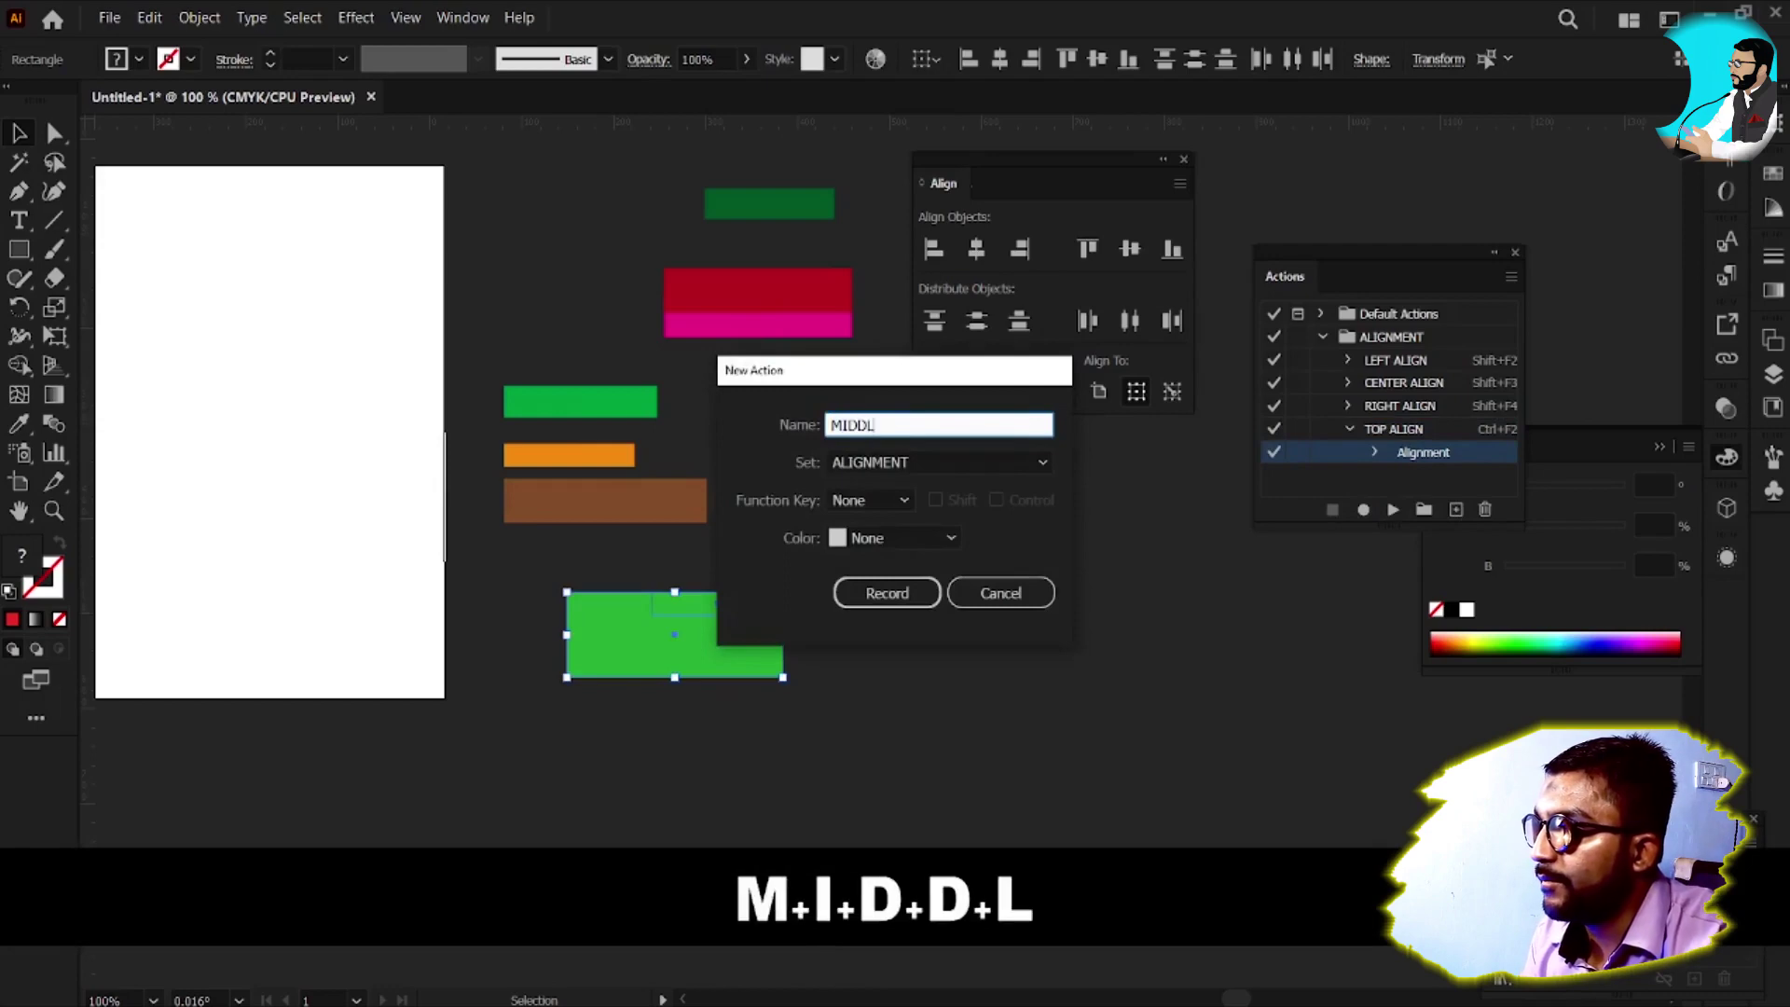
{"action": "key", "text": "BackSpace"}
{"action": "key", "text": "BackSpace"}
{"action": "type", "text": "LE ALIGN"}
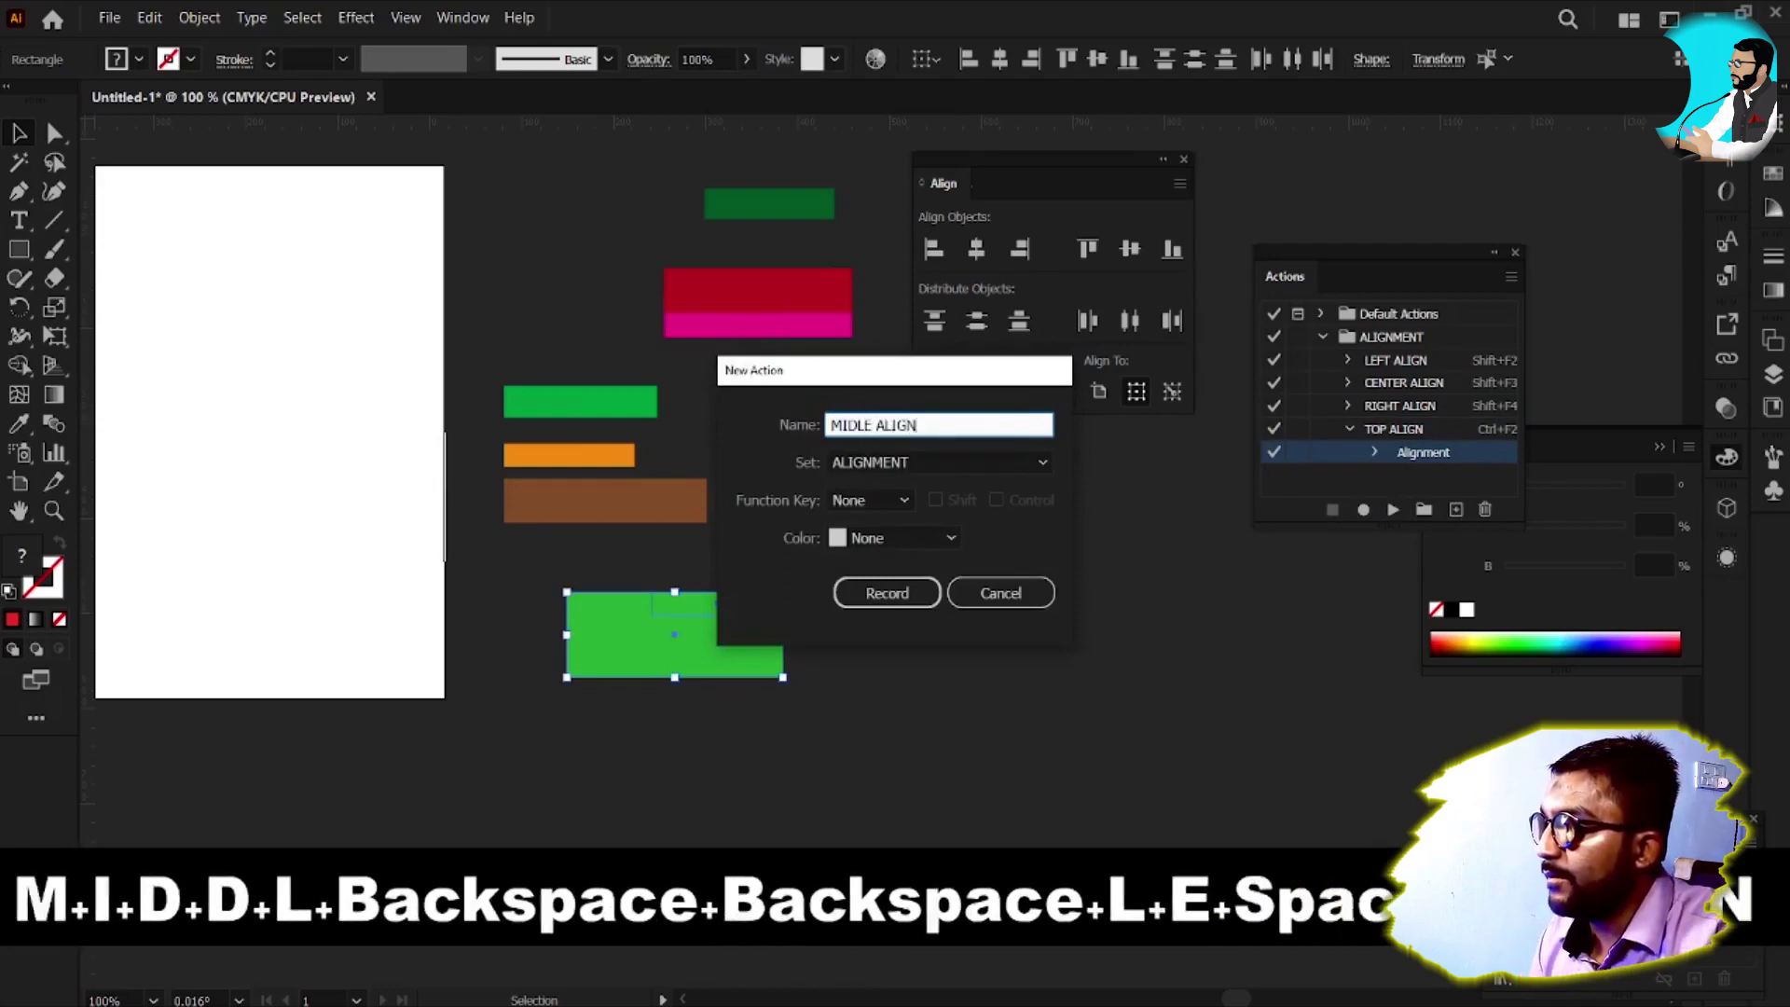
Assign function key F3 with Control to the MIDLE ALIGN action and start recording it
{"action": "key", "text": "Tab"}
{"action": "key", "text": "Tab"}
{"action": "key", "text": "Down"}
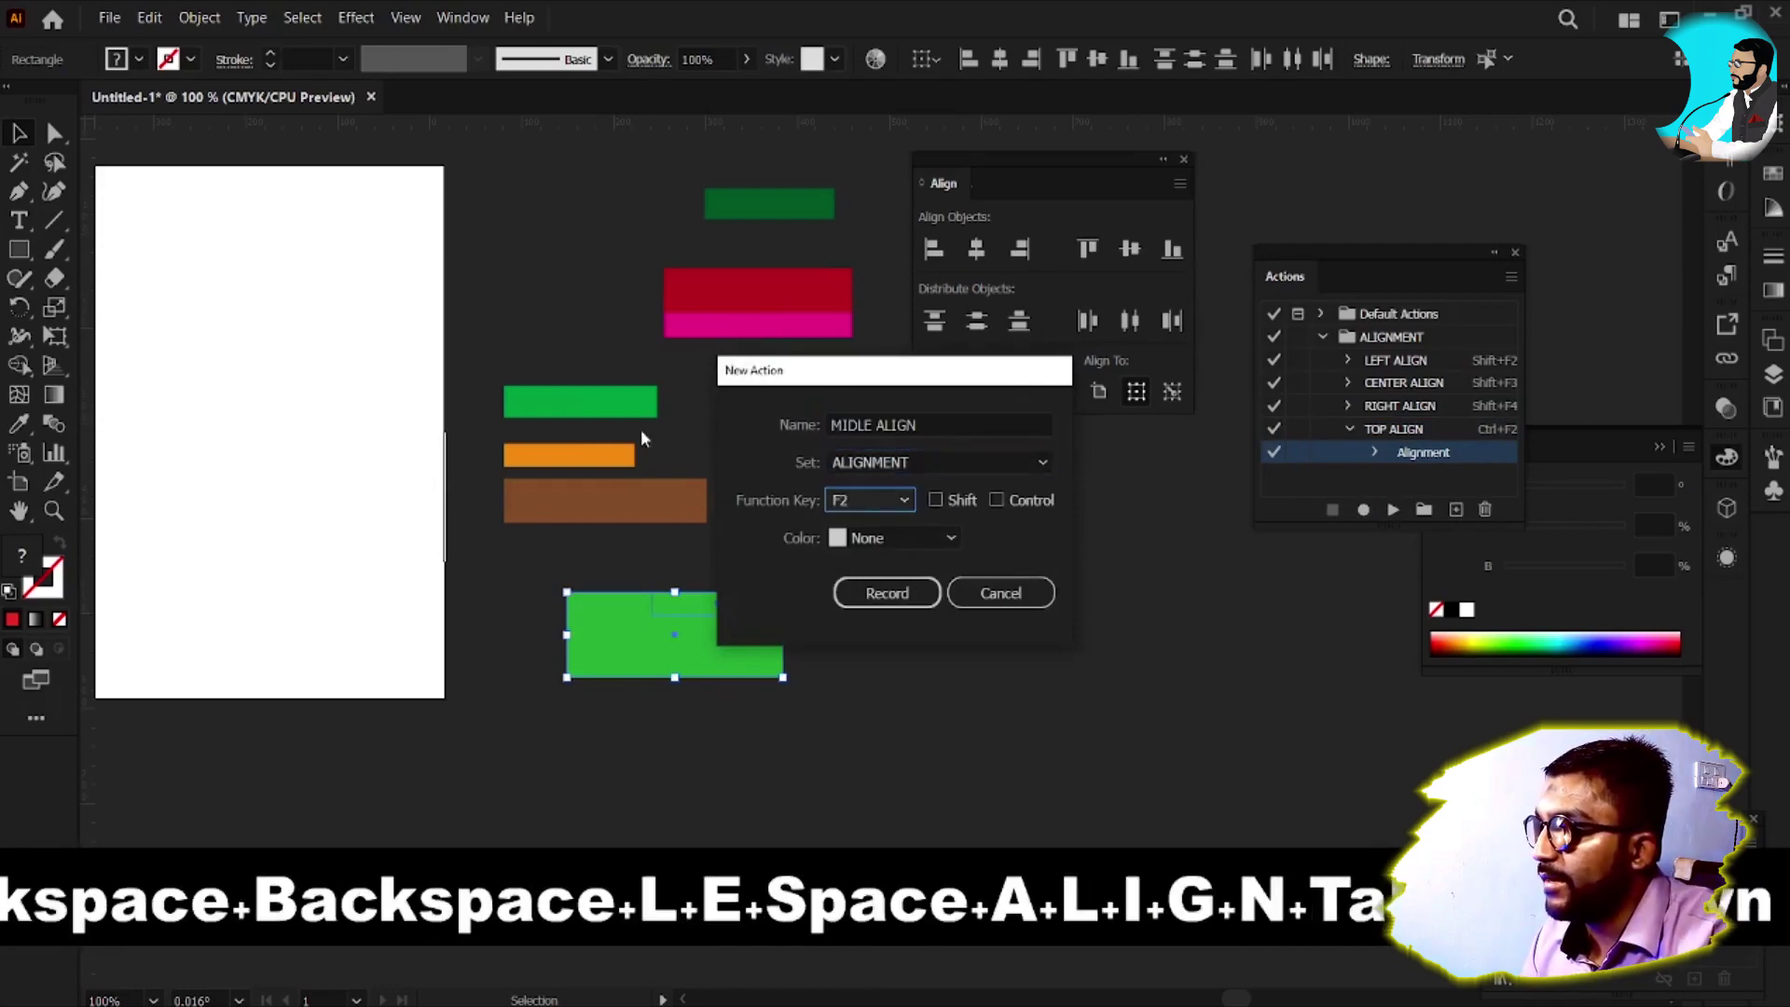
{"action": "left_click", "coordinate": [887, 492]}
{"action": "left_click", "coordinate": [855, 585]}
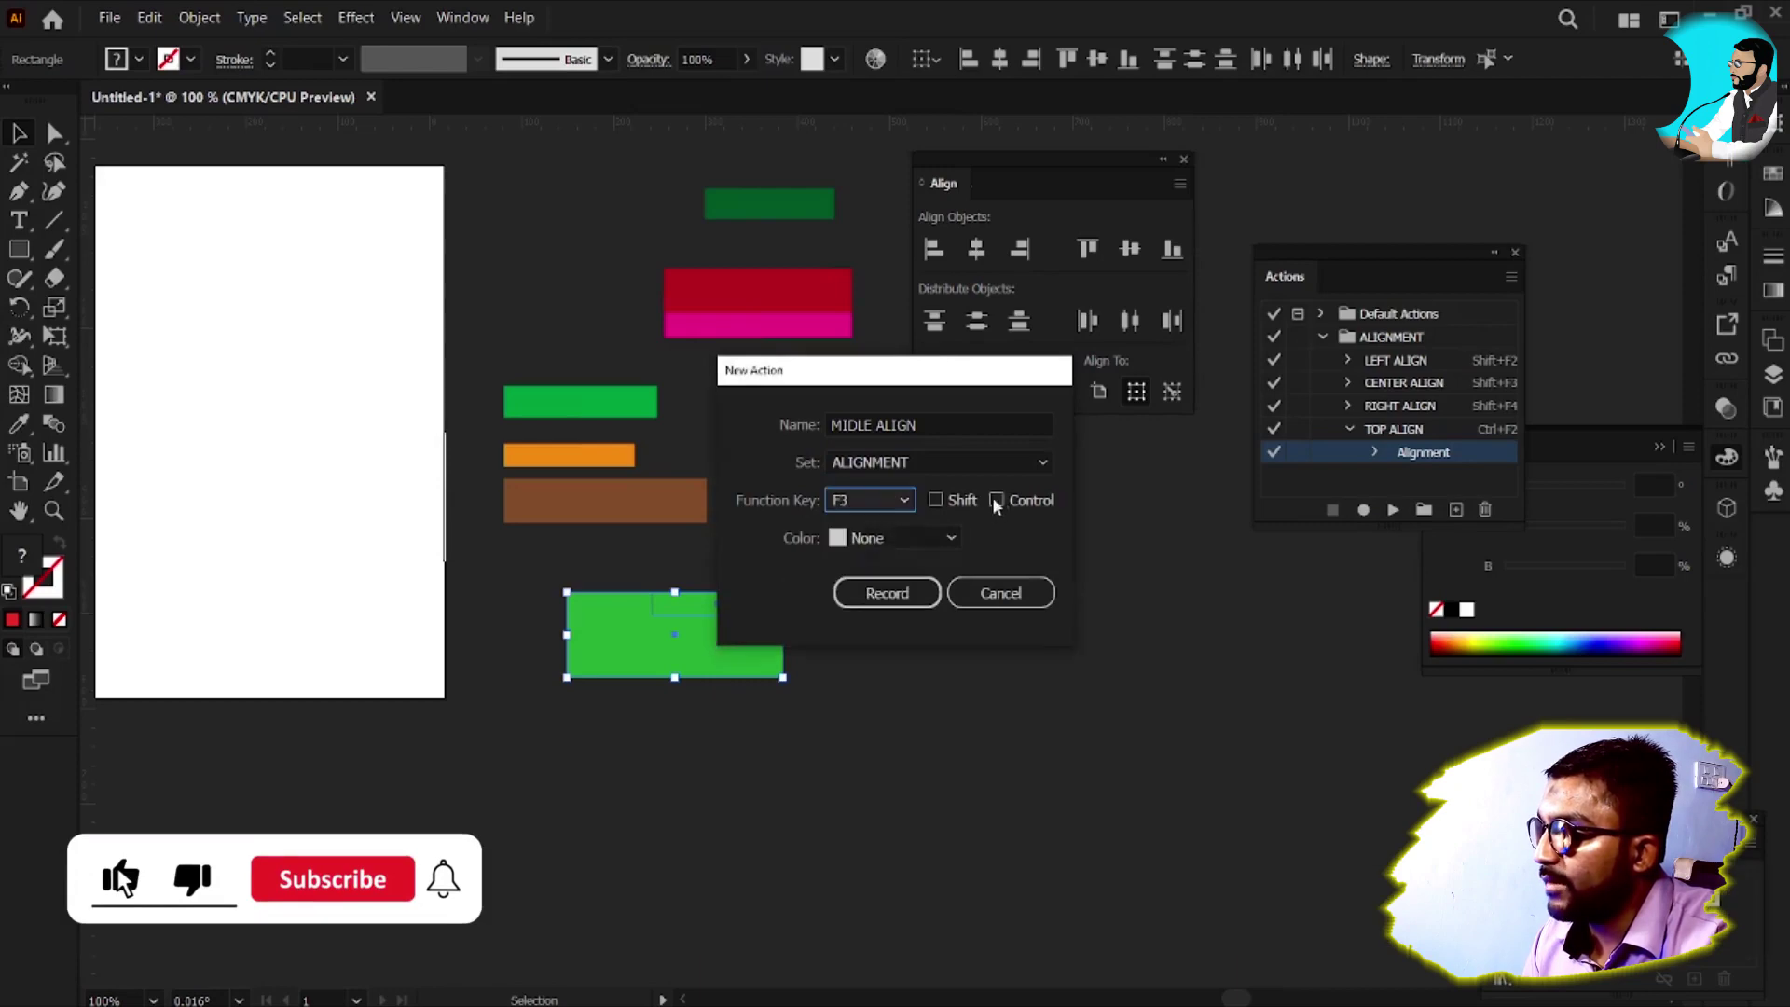
{"action": "left_click", "coordinate": [996, 500]}
{"action": "left_click", "coordinate": [887, 593]}
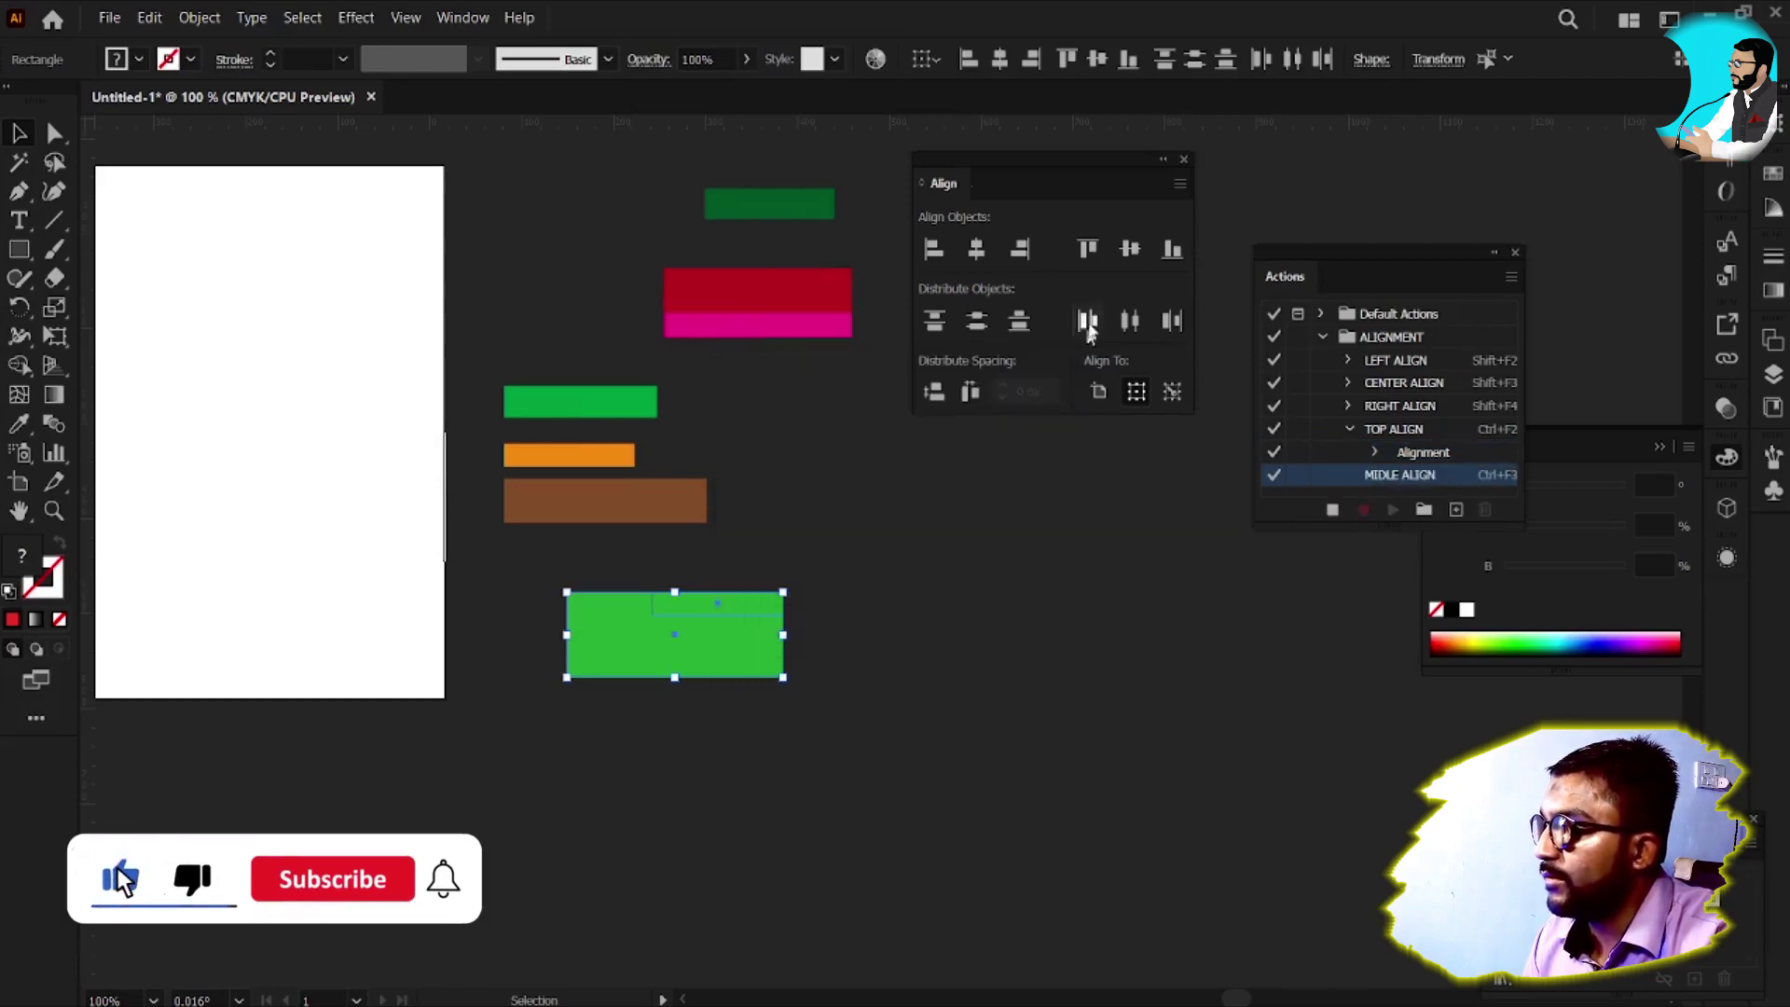
Record a vertical center alignment of the selected rectangles, then collapse the TOP ALIGN and MIDLE ALIGN actions
{"action": "left_click", "coordinate": [1130, 248]}
{"action": "left_click", "coordinate": [1332, 510]}
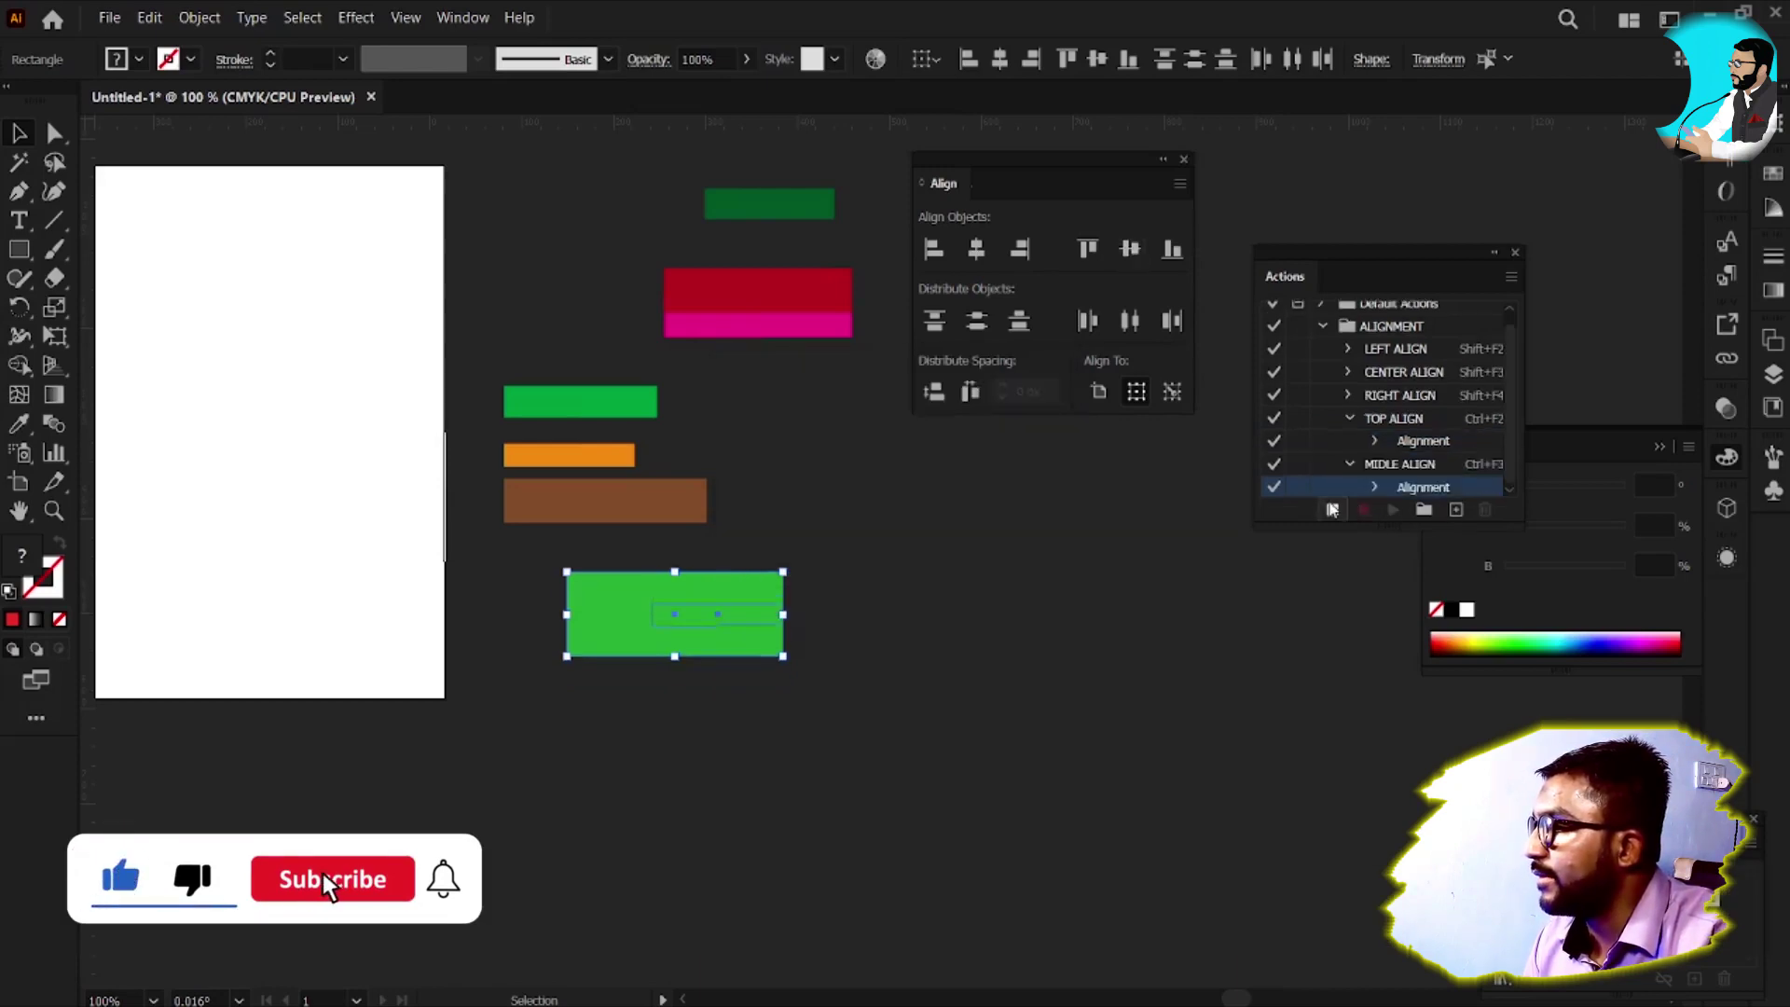
{"action": "left_click", "coordinate": [1349, 420]}
{"action": "left_click", "coordinate": [1347, 454]}
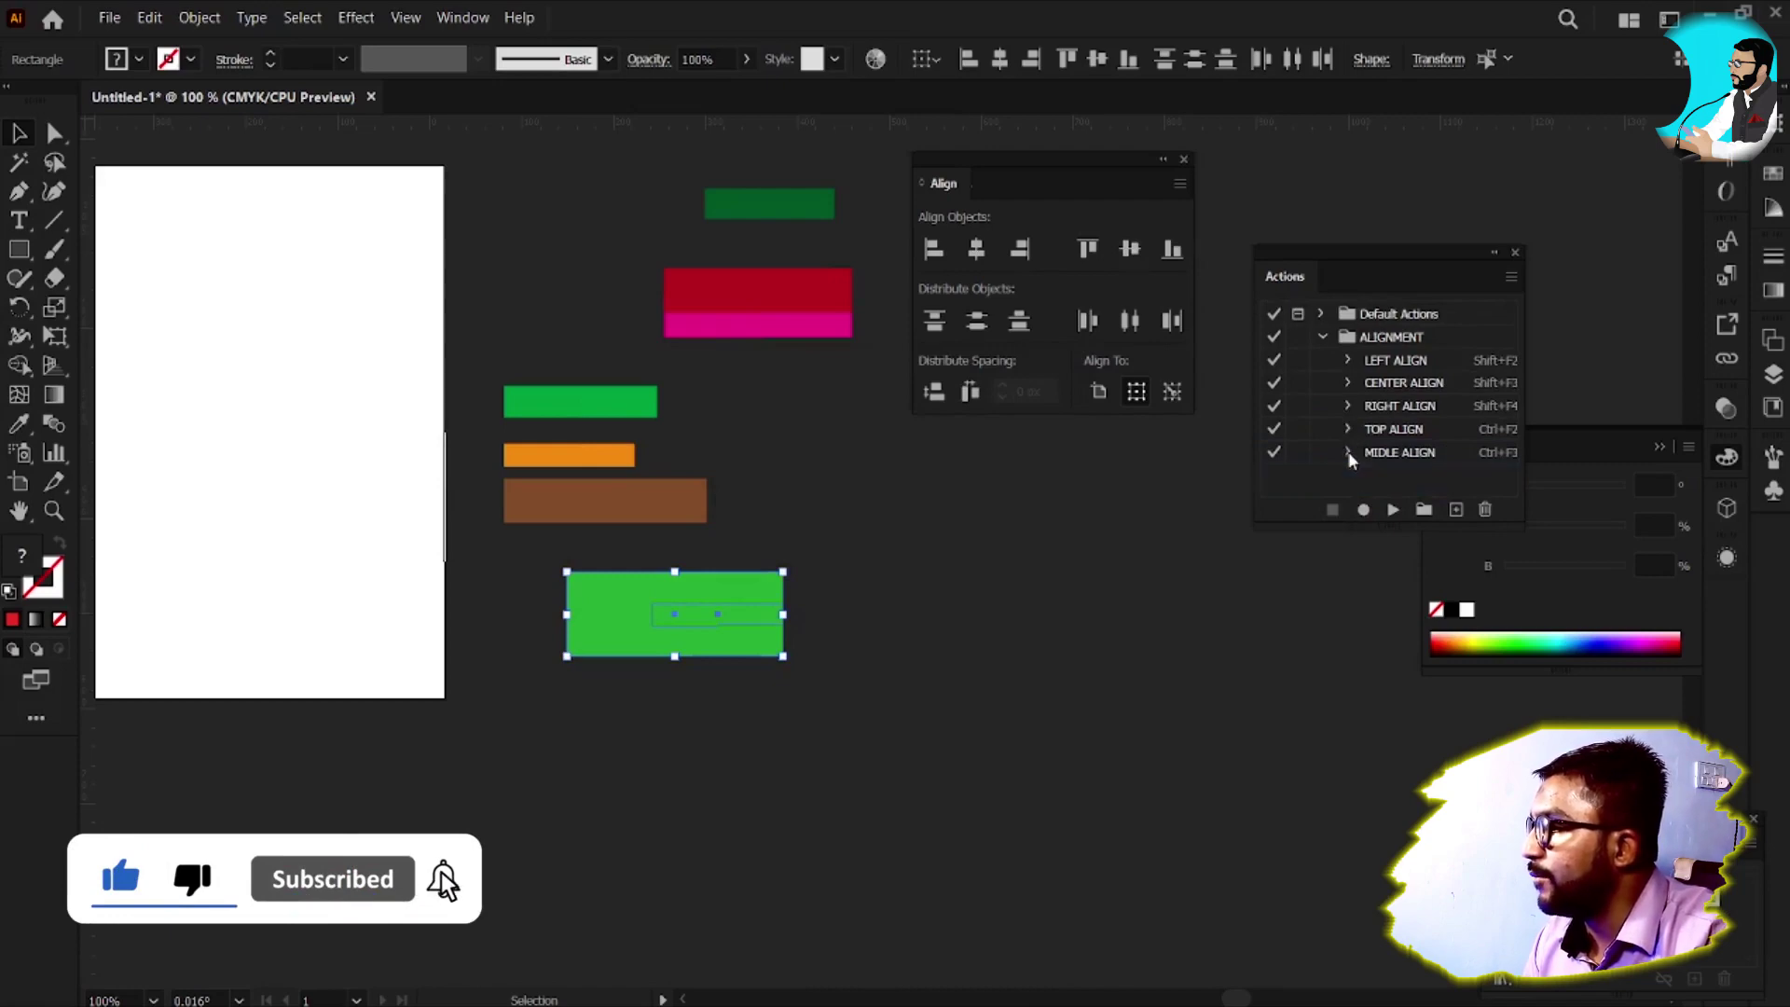
Start a new action named BOTTOM ALIGN in the ALIGNMENT set
{"action": "left_click", "coordinate": [1458, 509]}
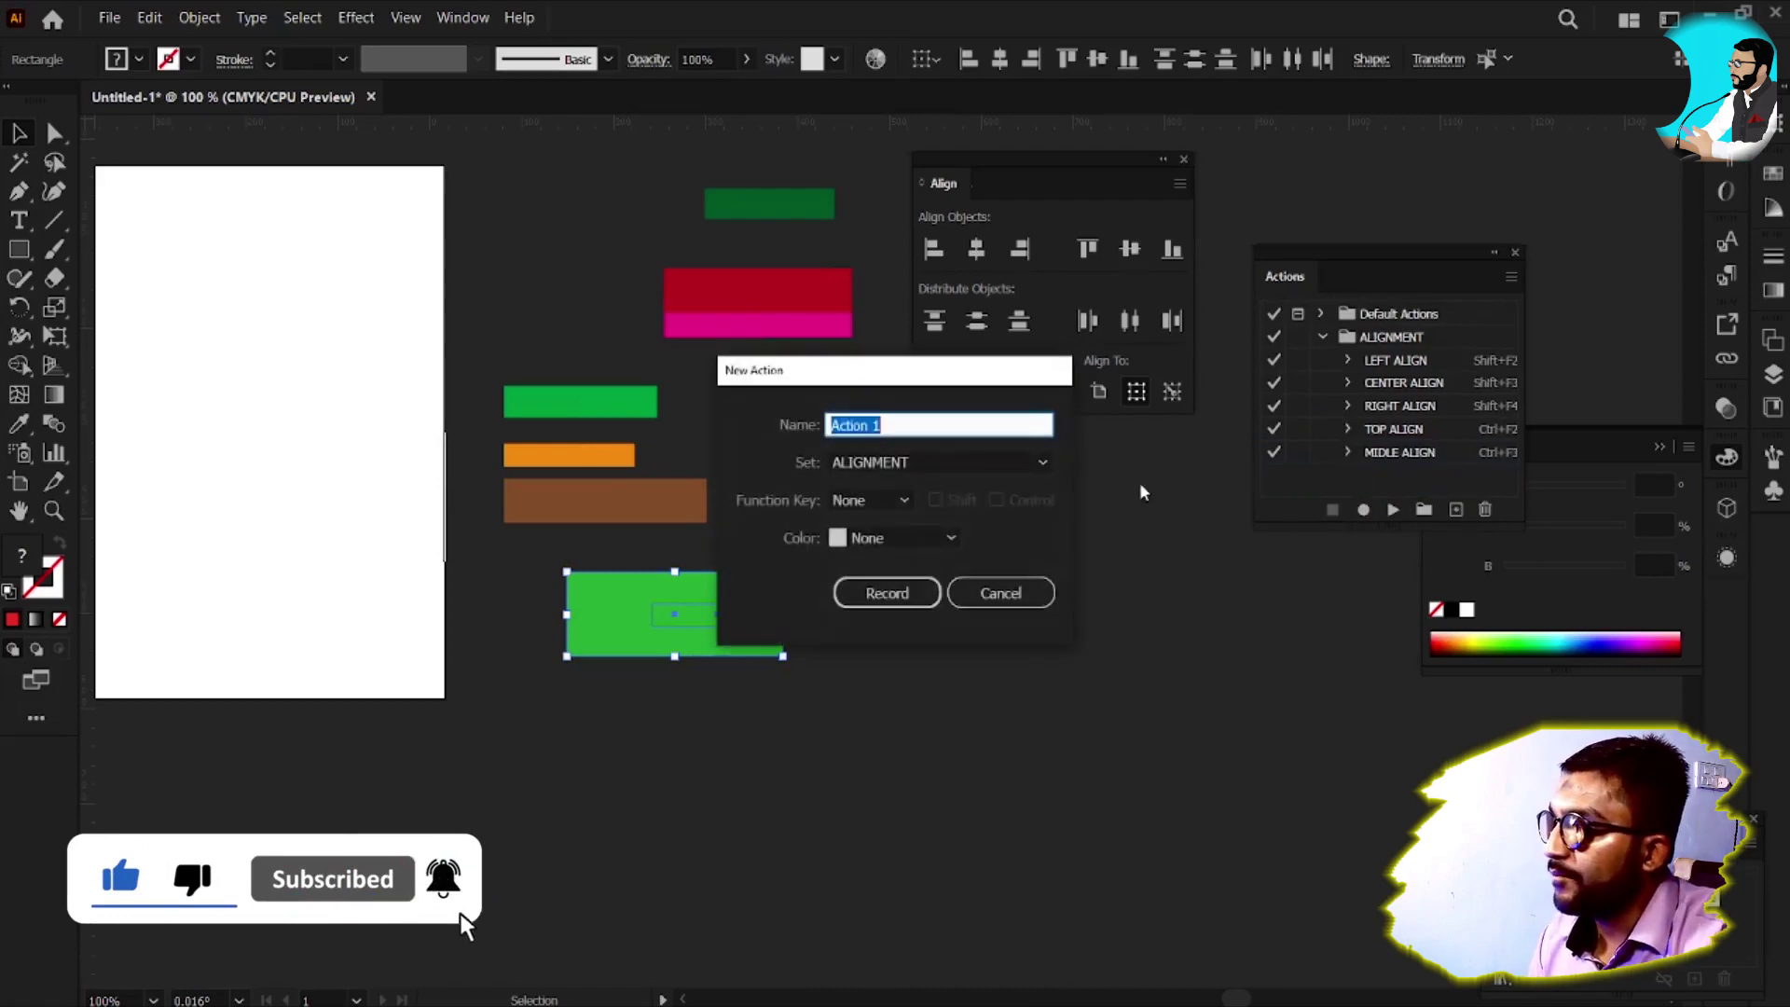
{"action": "type", "text": "BOT"}
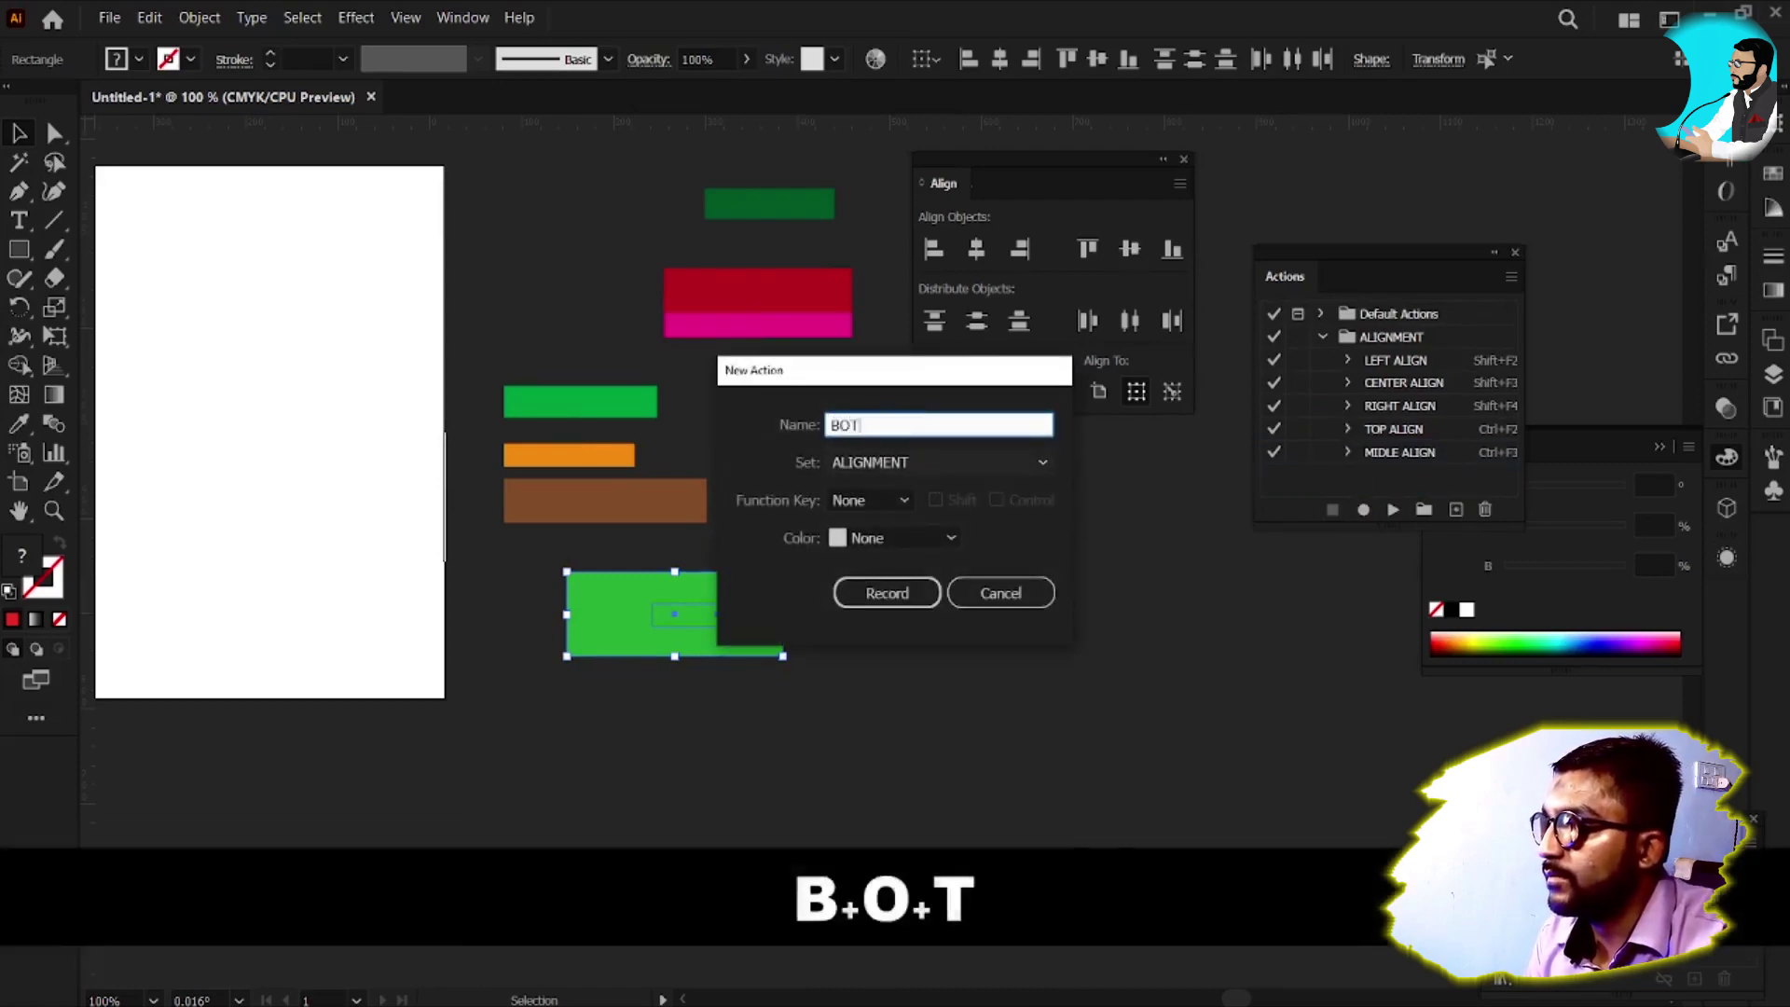
{"action": "type", "text": "OM A"}
{"action": "key", "text": "BackSpace"}
{"action": "key", "text": "BackSpace"}
{"action": "key", "text": "BackSpace"}
{"action": "key", "text": "BackSpace"}
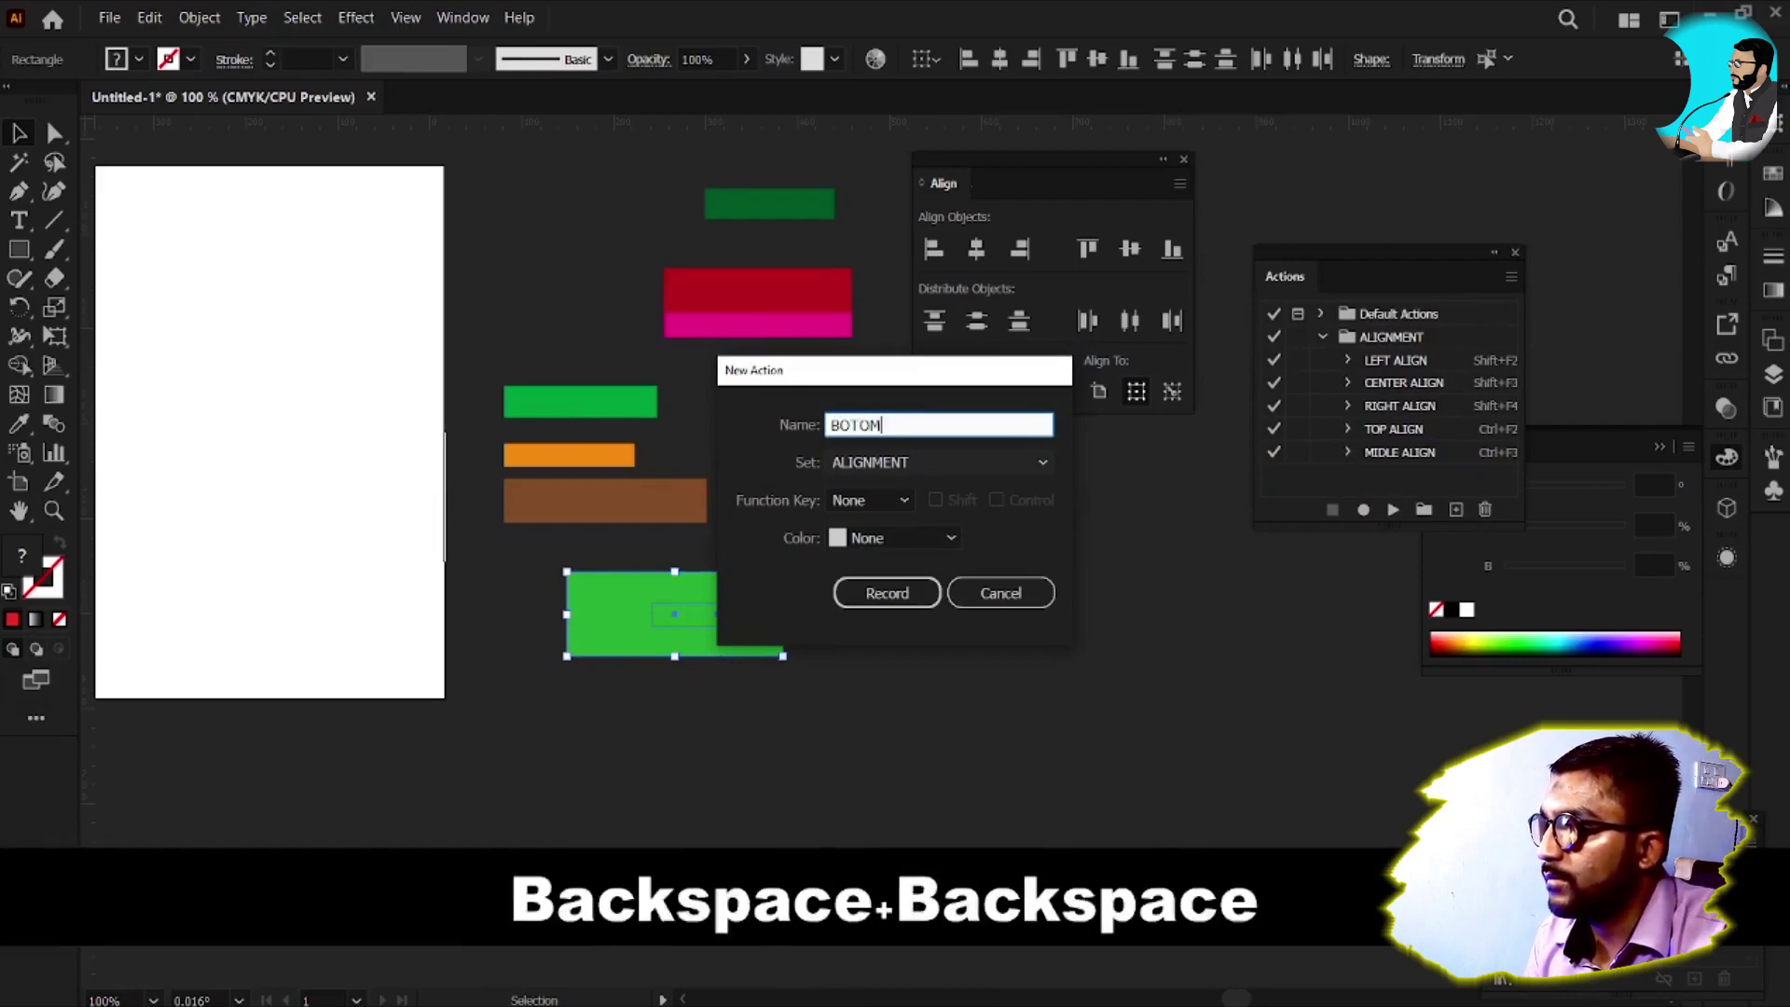
{"action": "type", "text": "TOM ALIGN"}
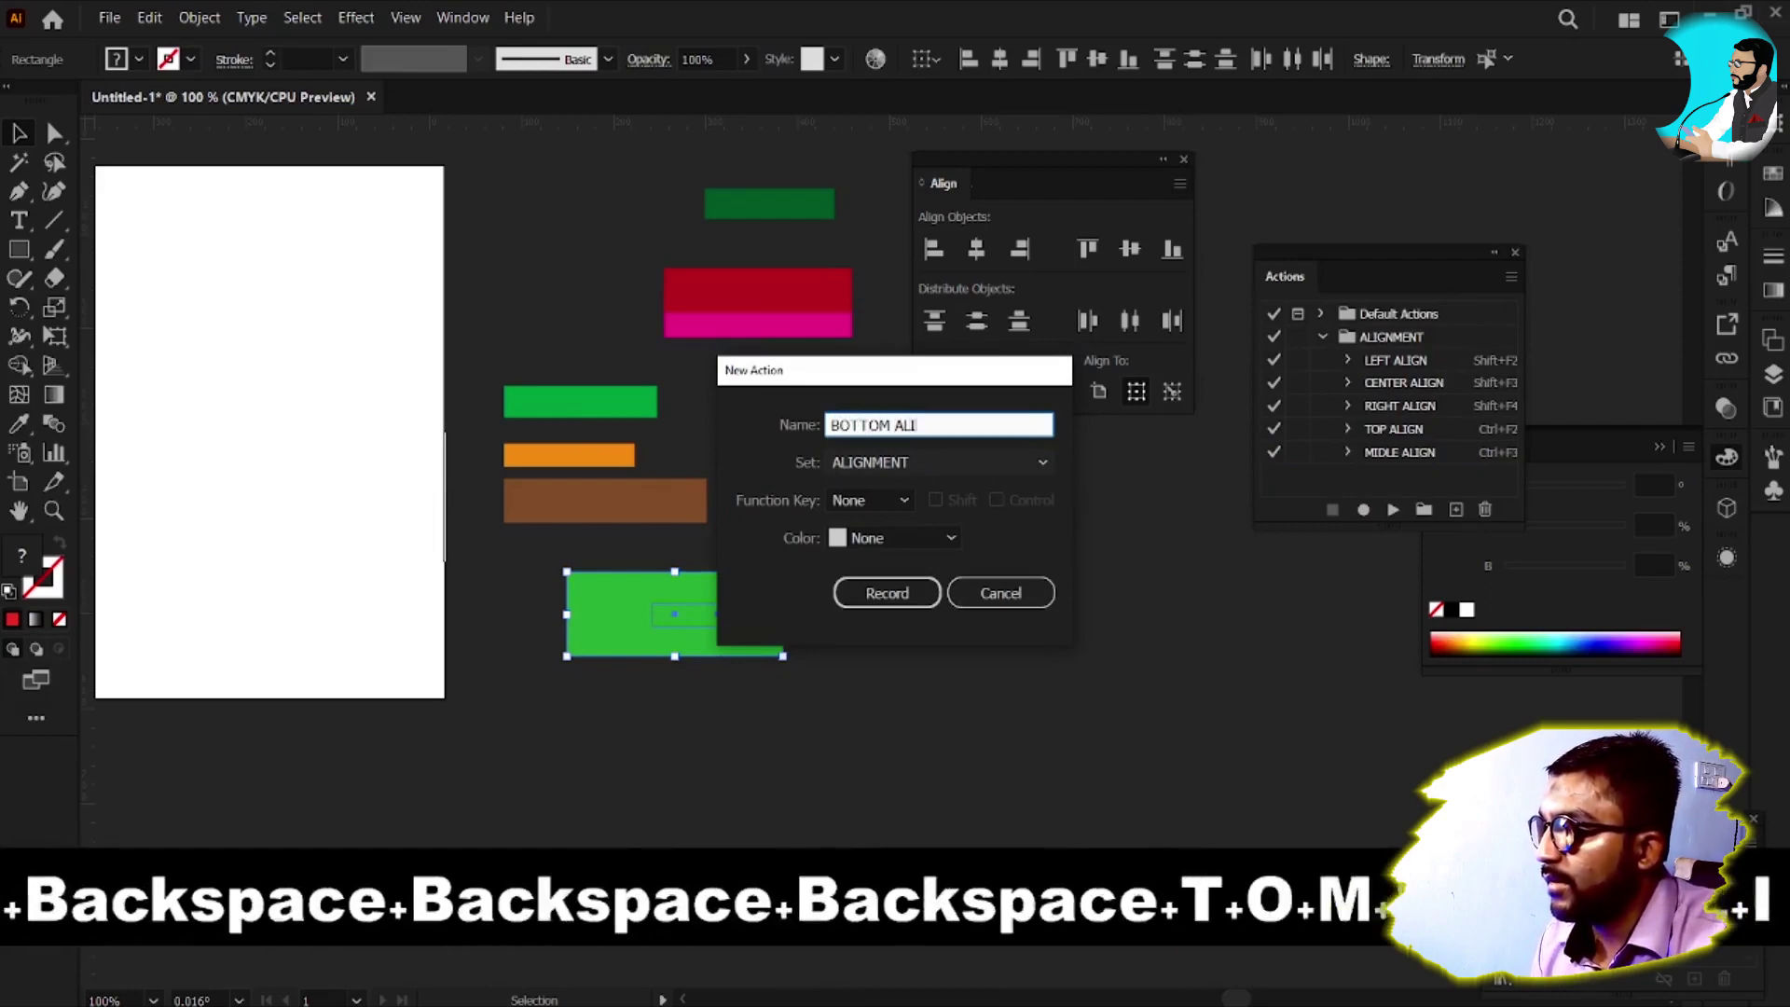
Assign function key F4 without a modifier to the BOTTOM ALIGN action and start recording it
{"action": "key", "text": "Tab"}
{"action": "key", "text": "Tab"}
{"action": "key", "text": "Down"}
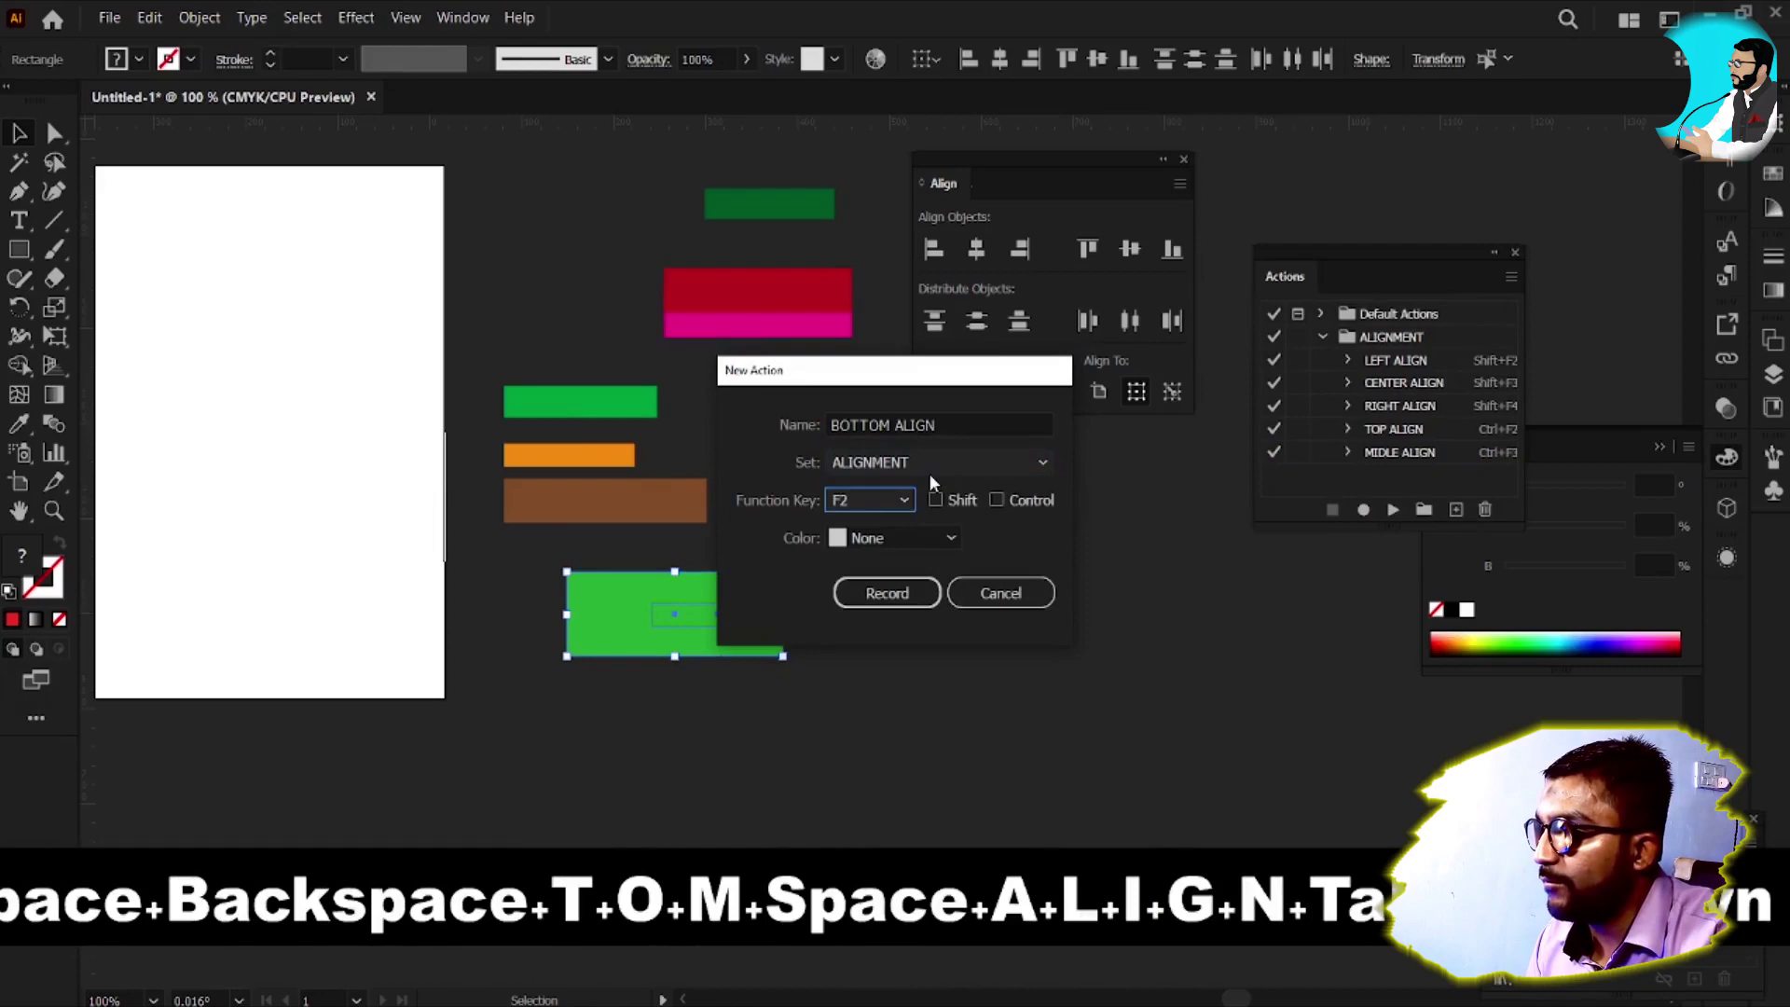
{"action": "left_click", "coordinate": [873, 499]}
{"action": "left_click", "coordinate": [867, 612]}
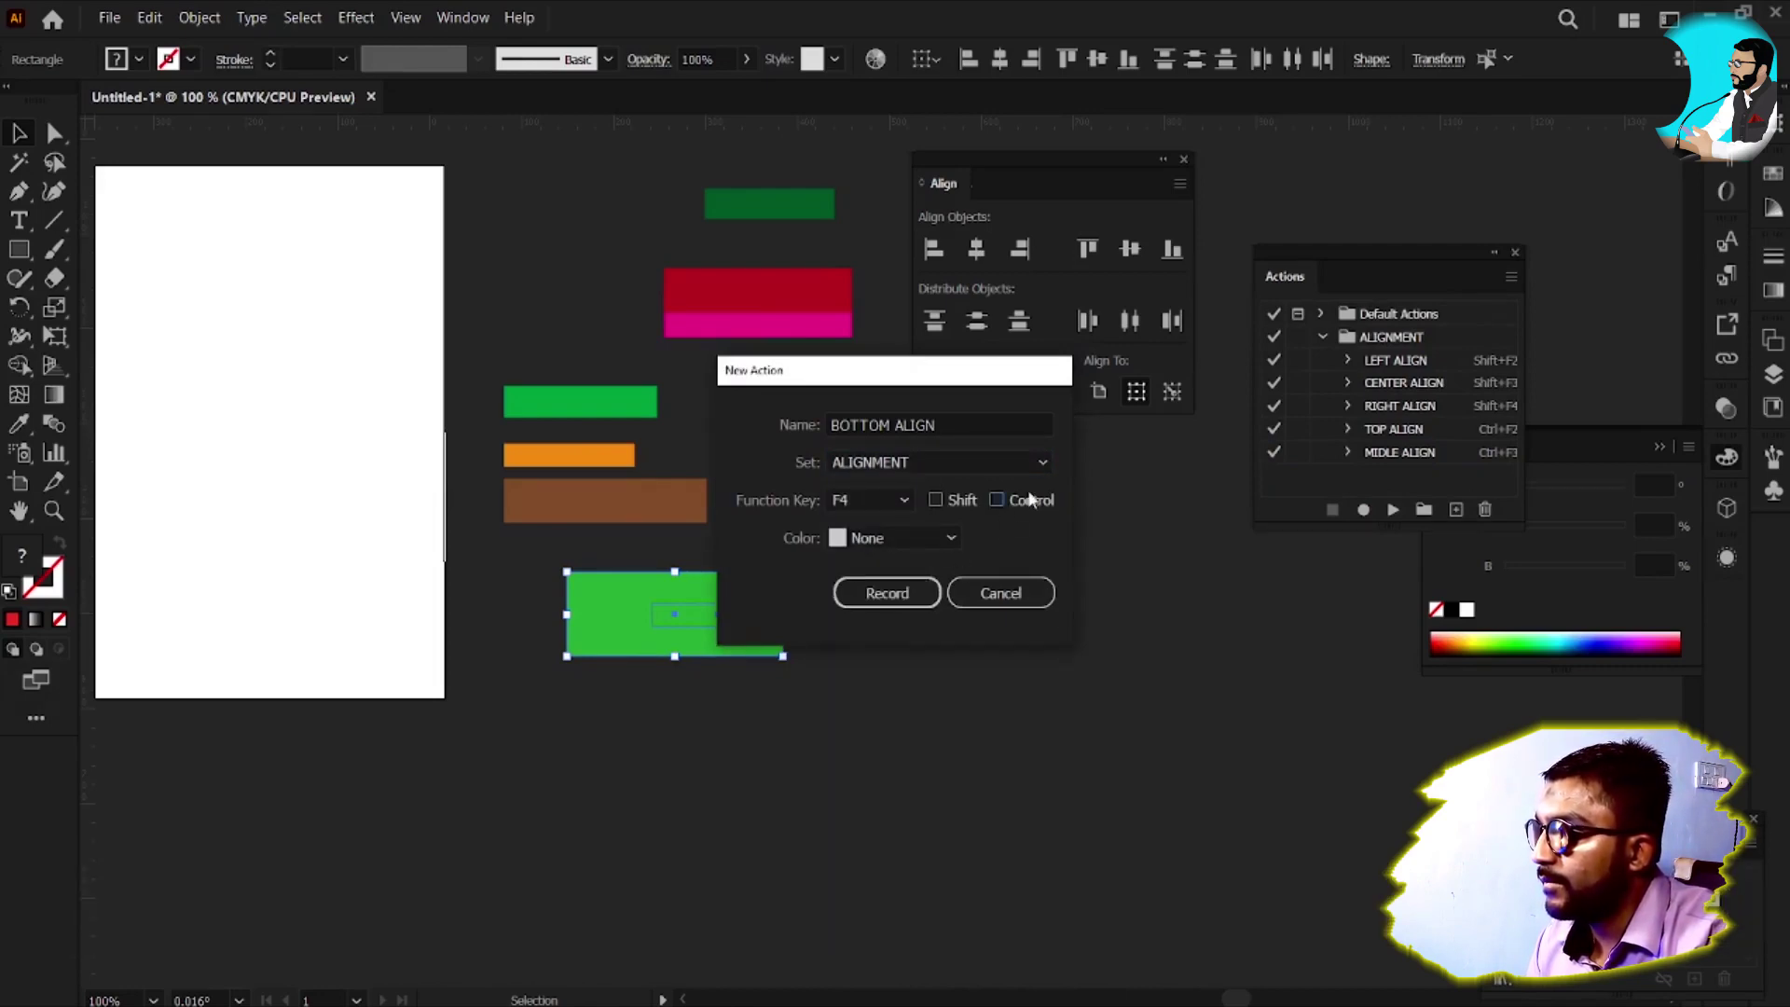
{"action": "left_click", "coordinate": [884, 503]}
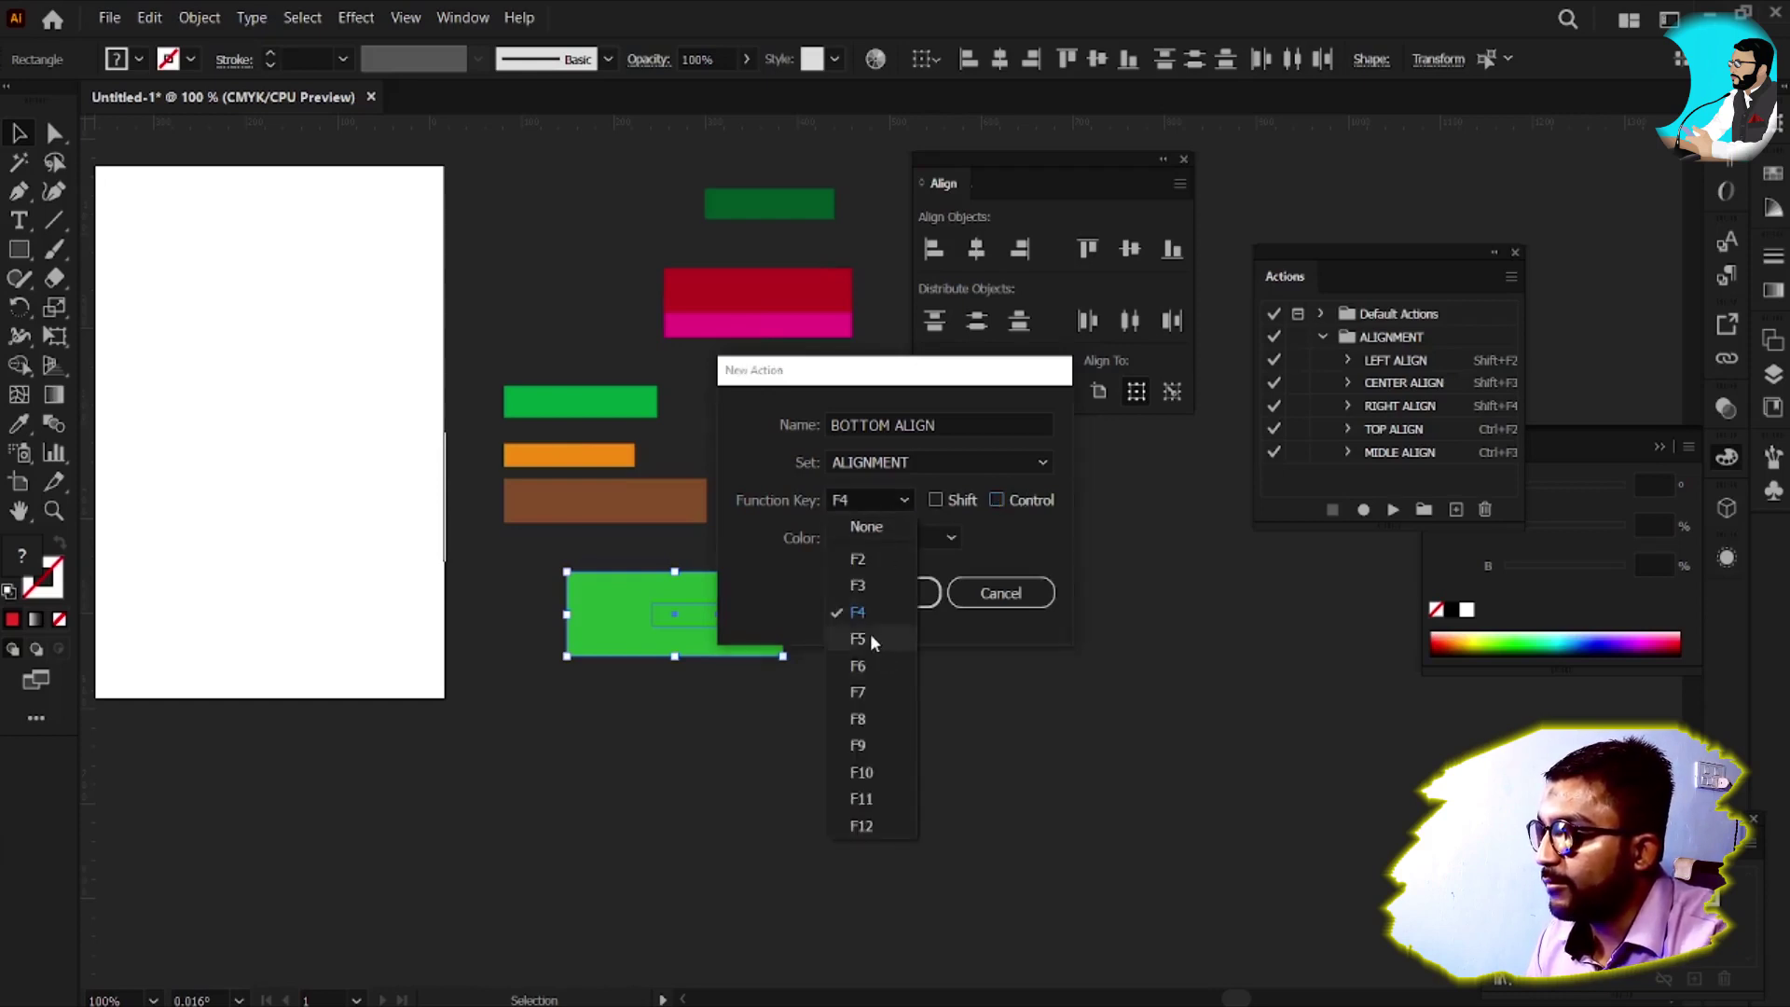
{"action": "left_click", "coordinate": [859, 612]}
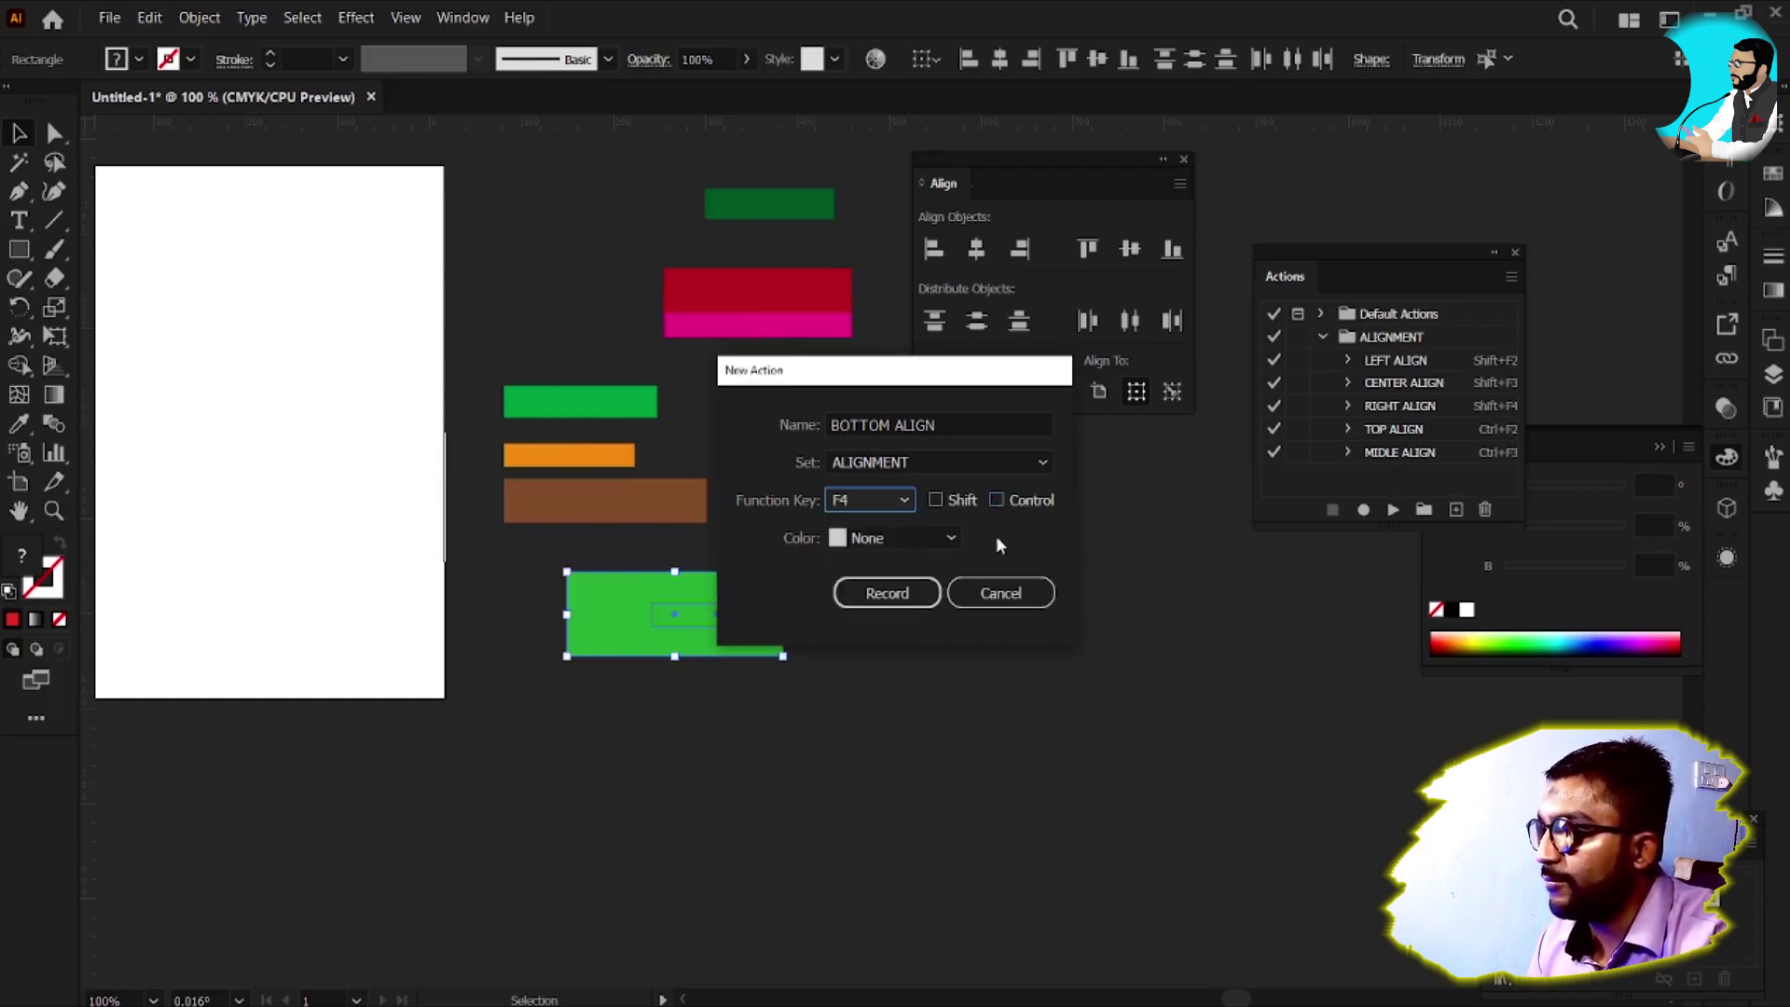
{"action": "left_click", "coordinate": [863, 602]}
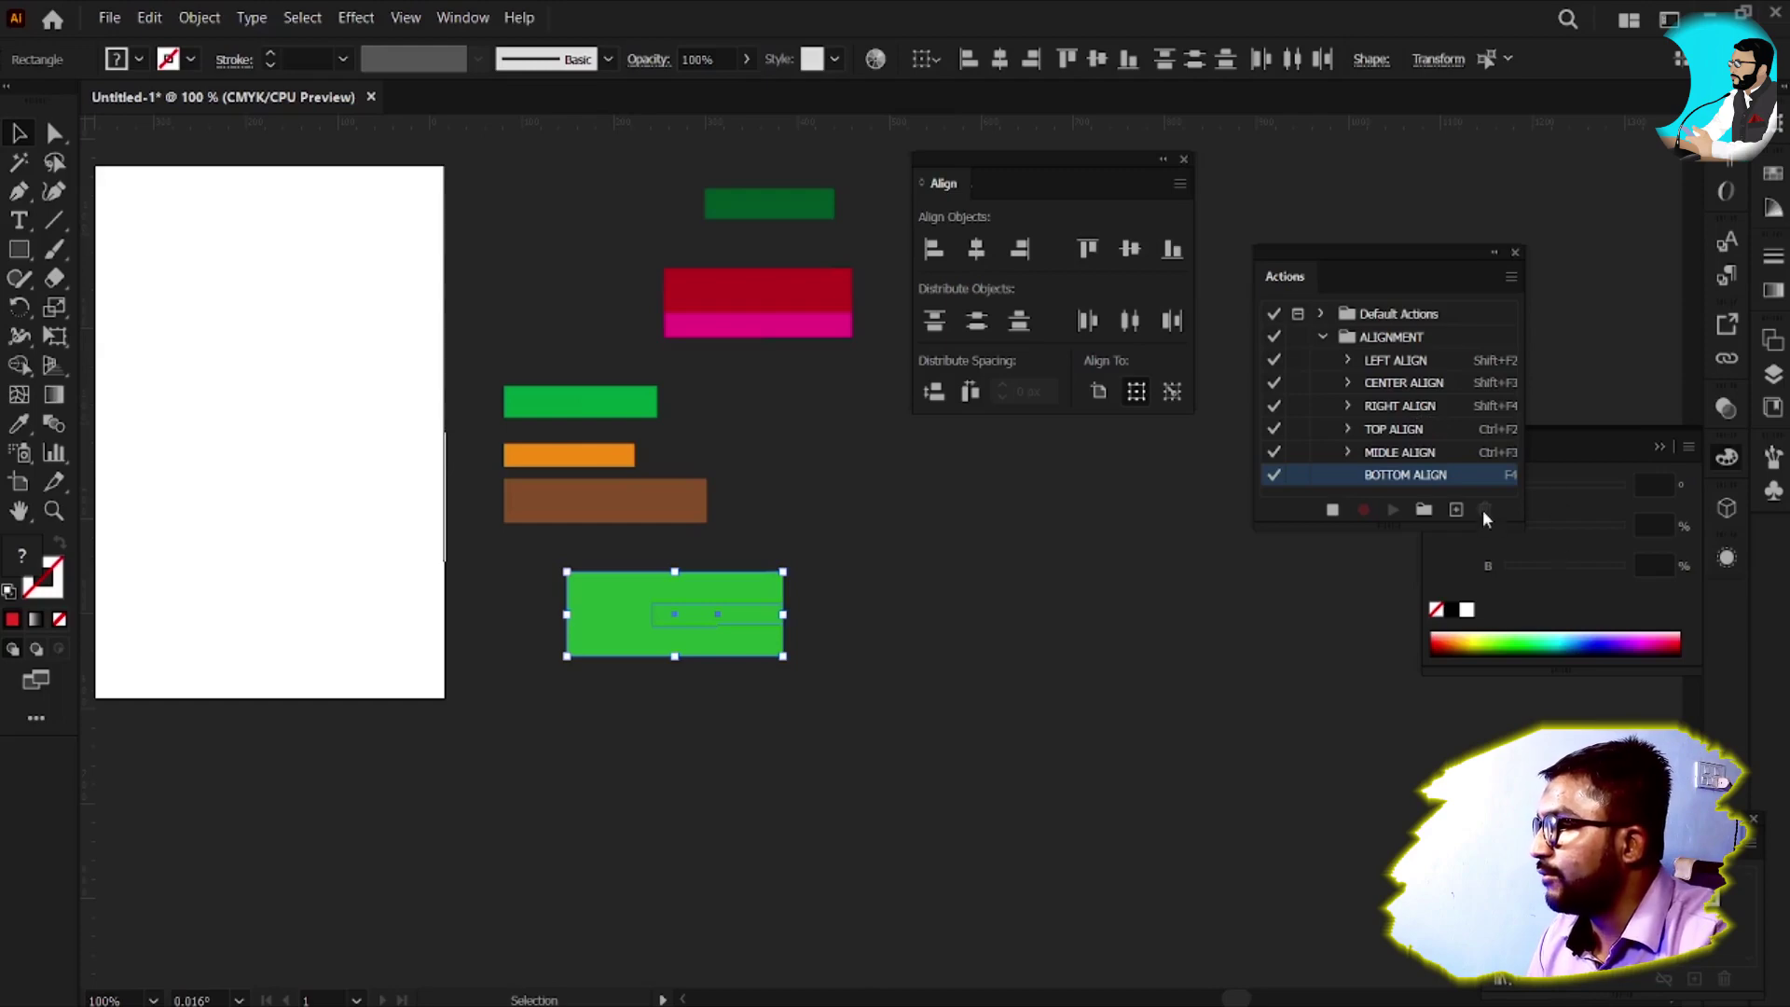
{"action": "left_click", "coordinate": [1455, 508]}
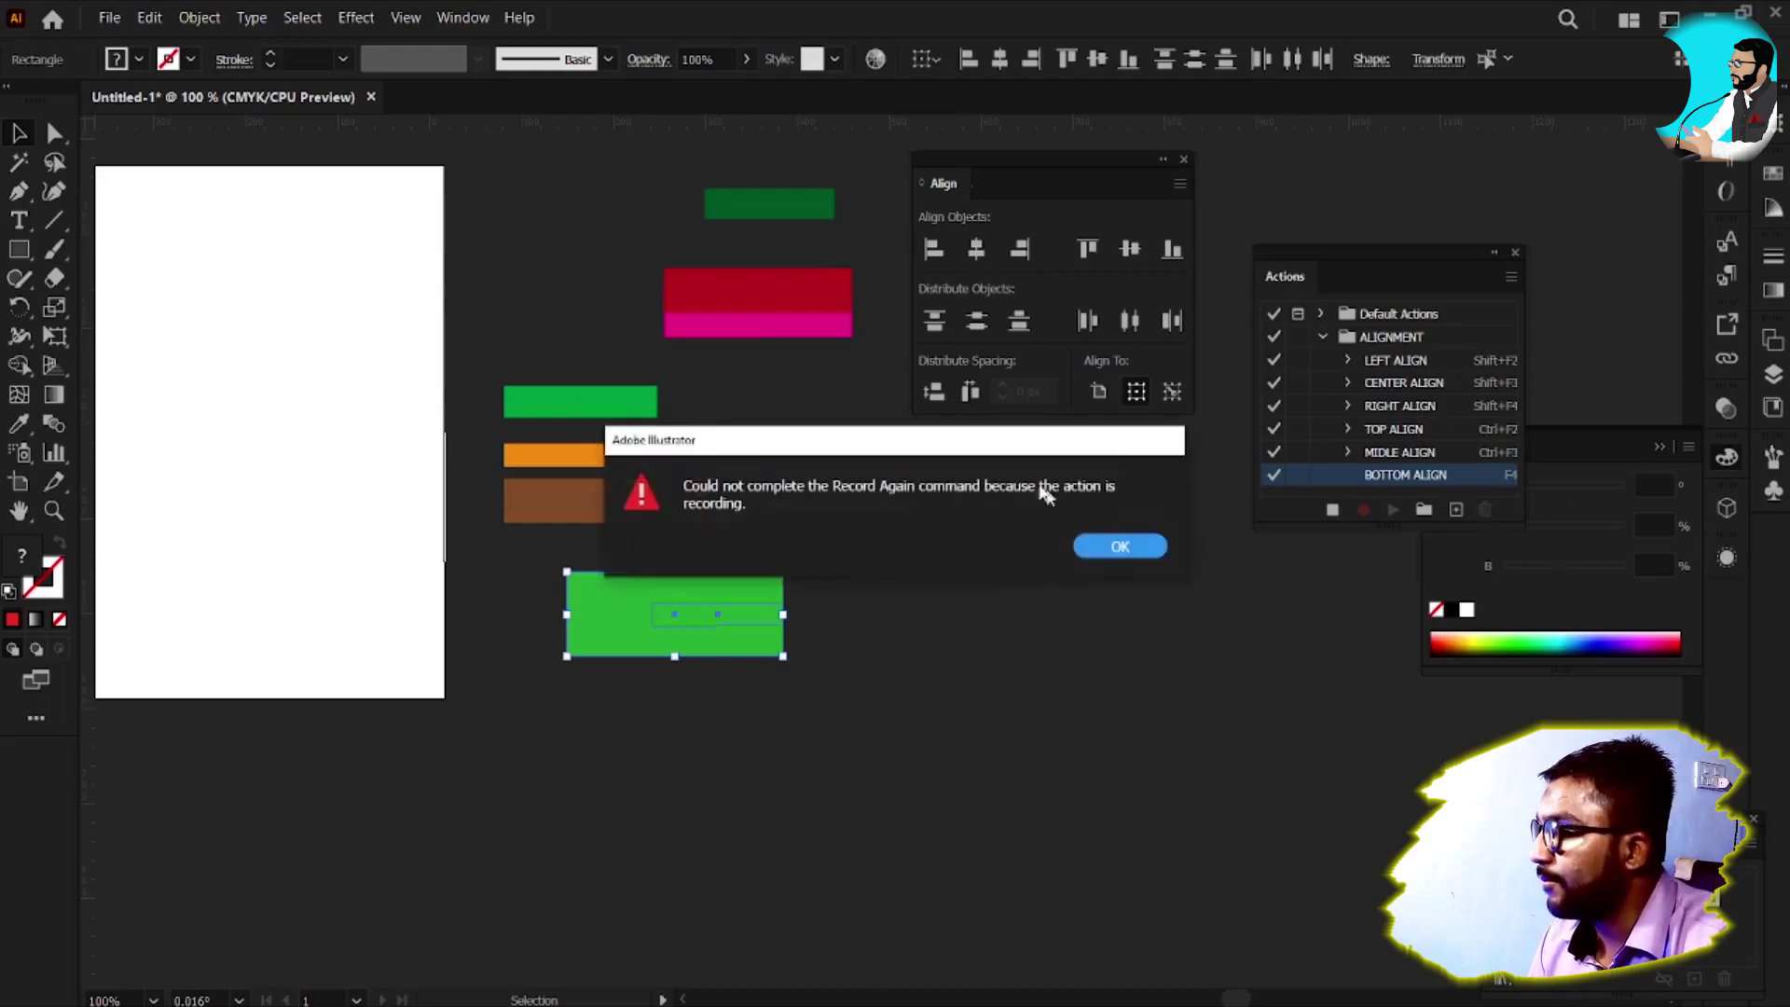
{"action": "left_click", "coordinate": [1112, 546]}
{"action": "left_click", "coordinate": [969, 557]}
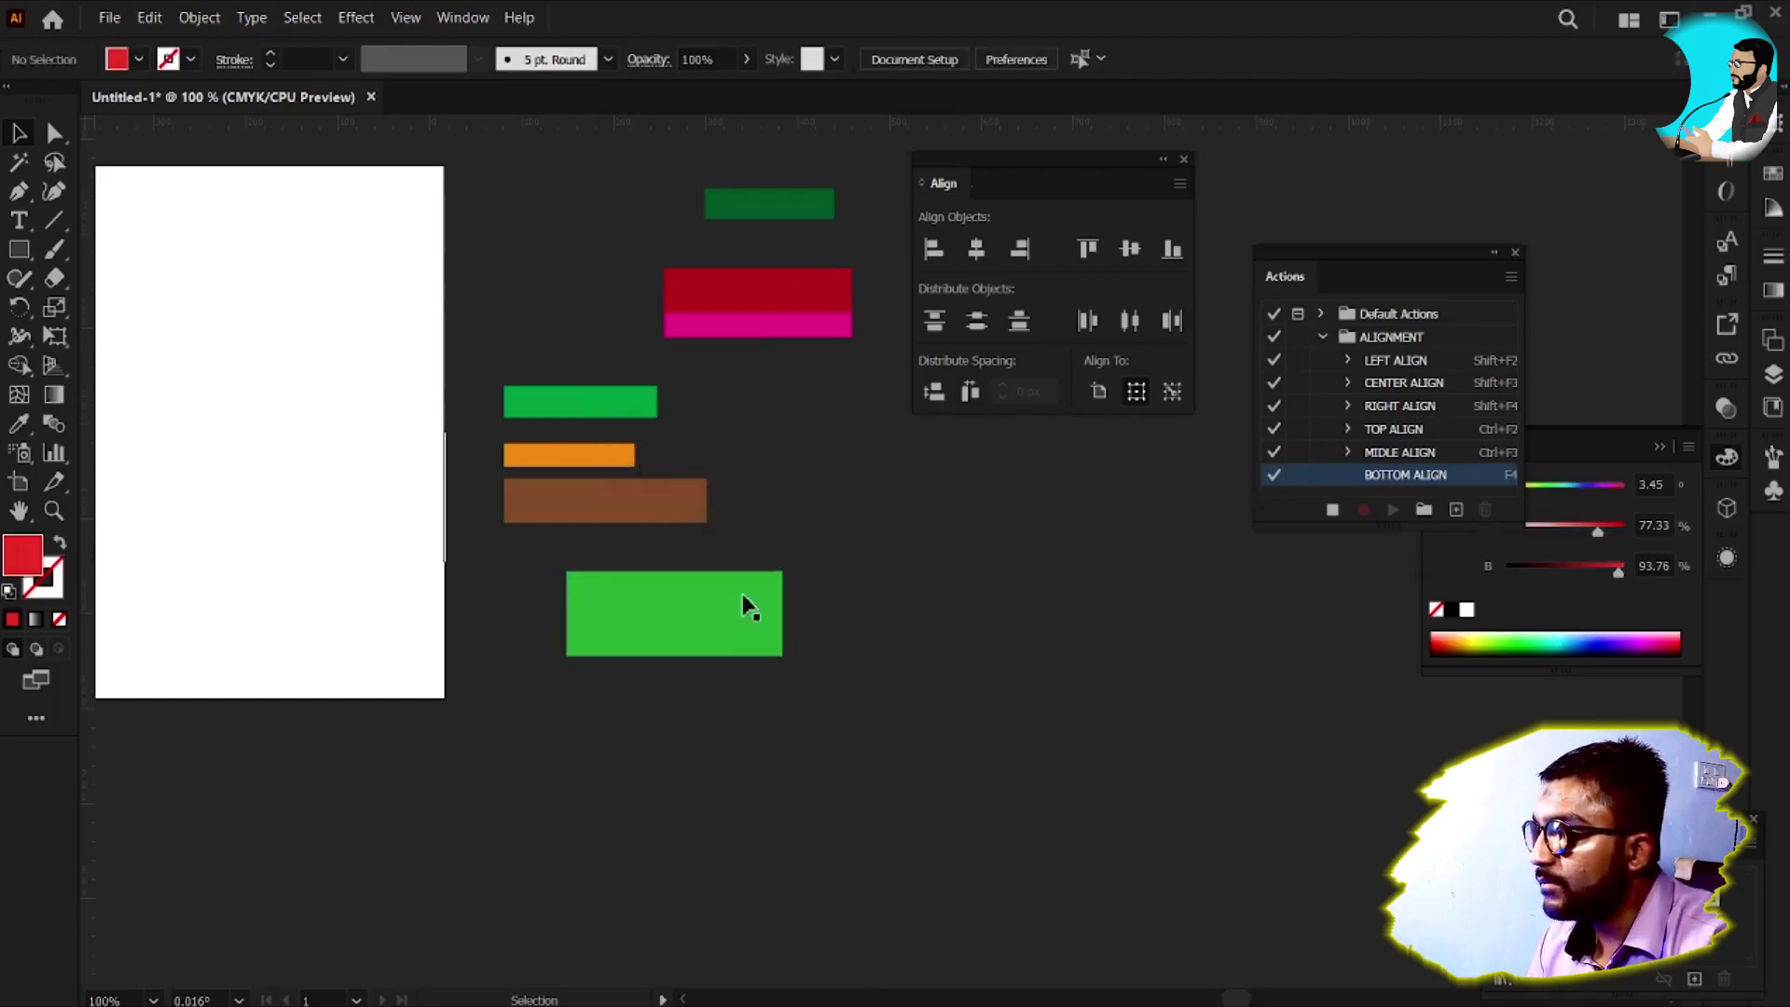
Record a vertical bottom alignment of the two overlapping green rectangles in the BOTTOM ALIGN action and collapse it
{"action": "left_click", "coordinate": [692, 653]}
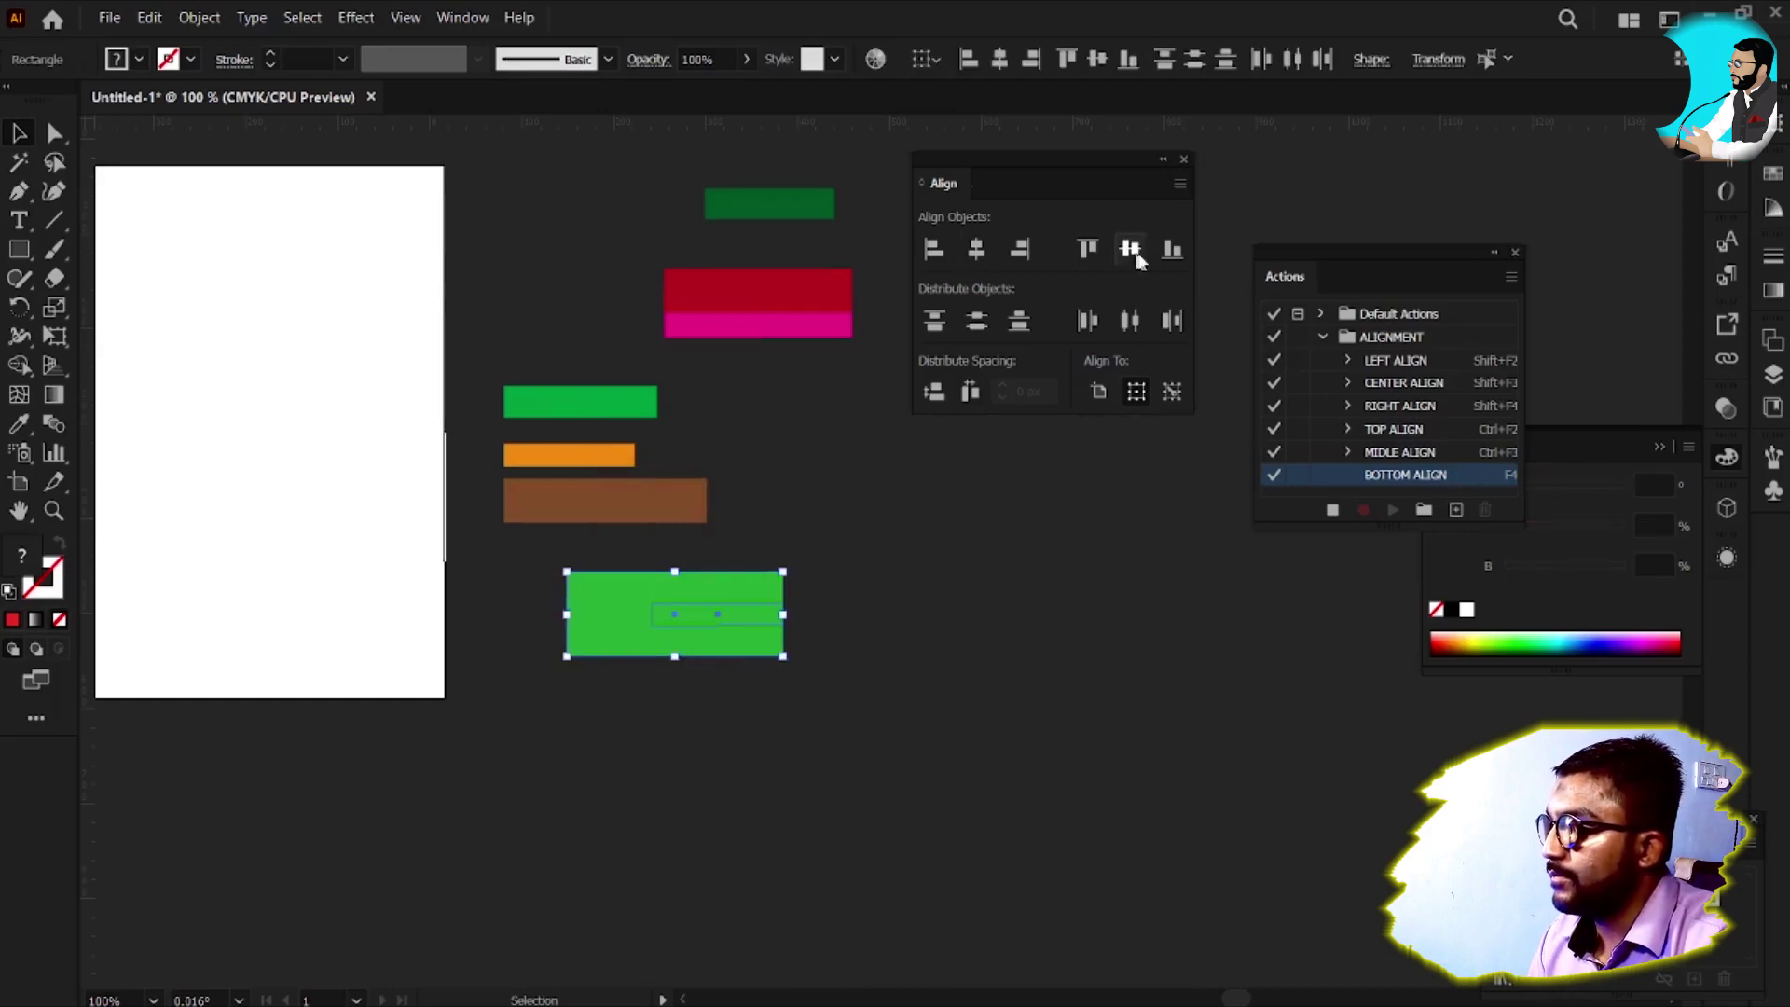
{"action": "left_click", "coordinate": [1167, 250]}
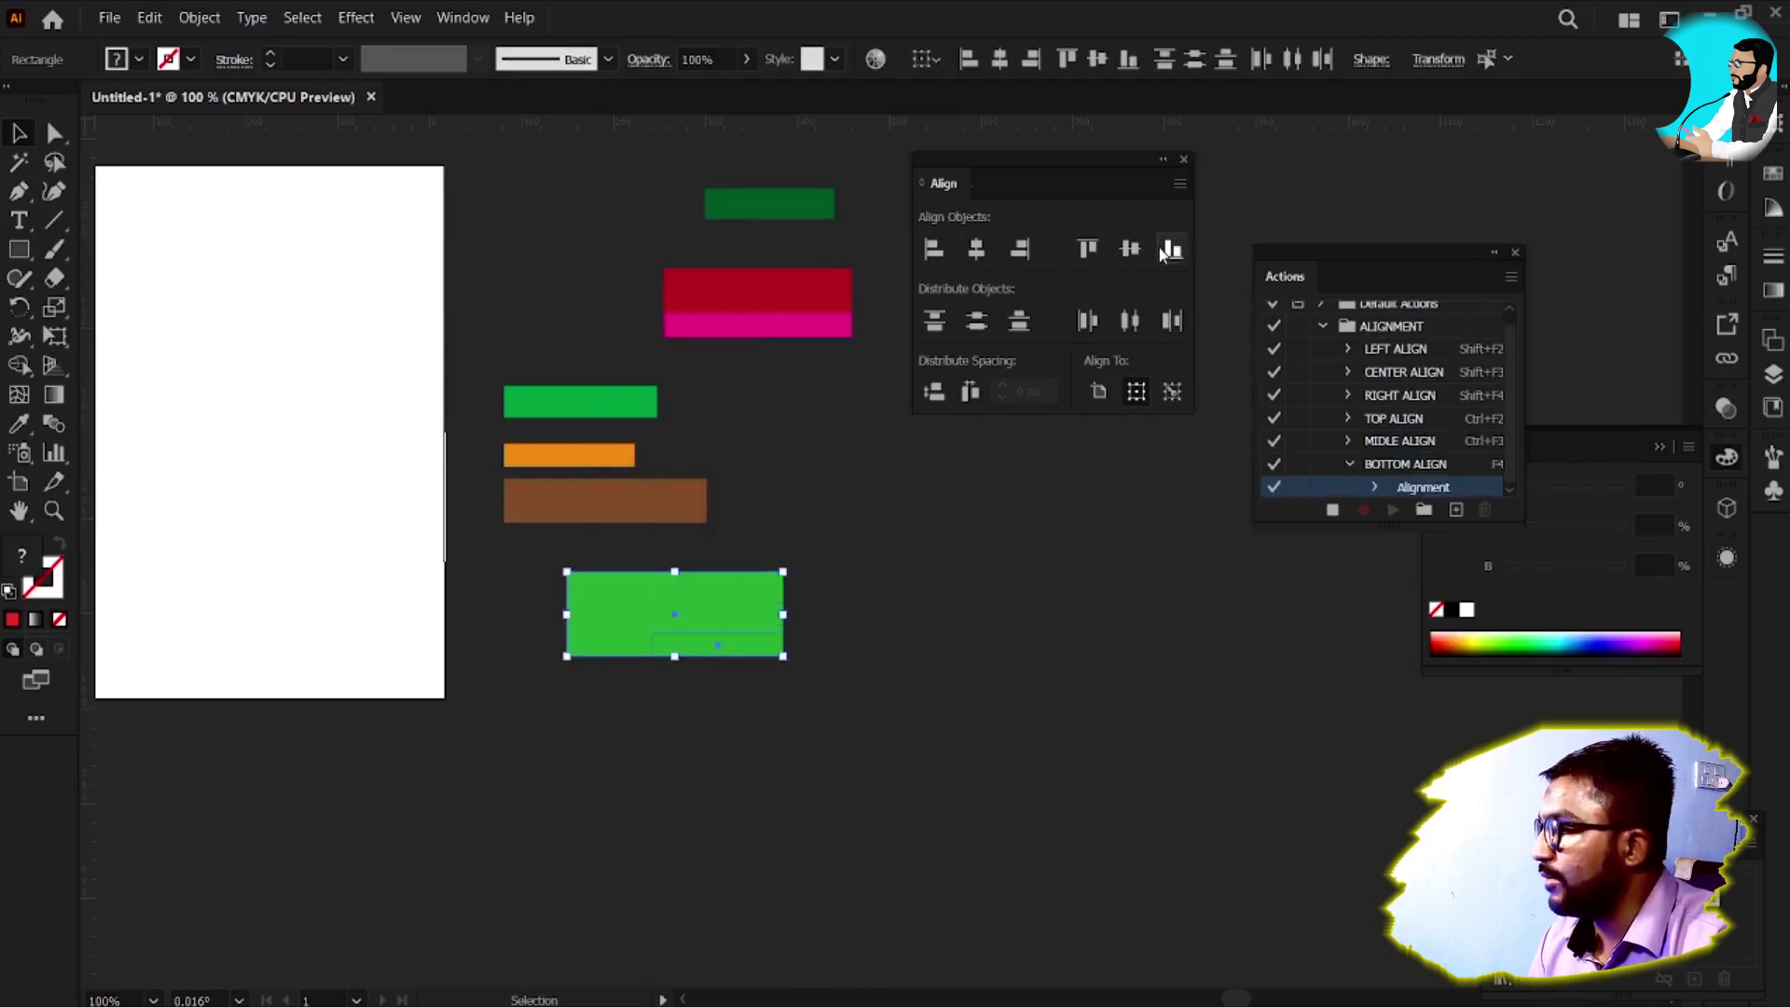
{"action": "left_click", "coordinate": [1331, 510]}
{"action": "left_click", "coordinate": [1349, 465]}
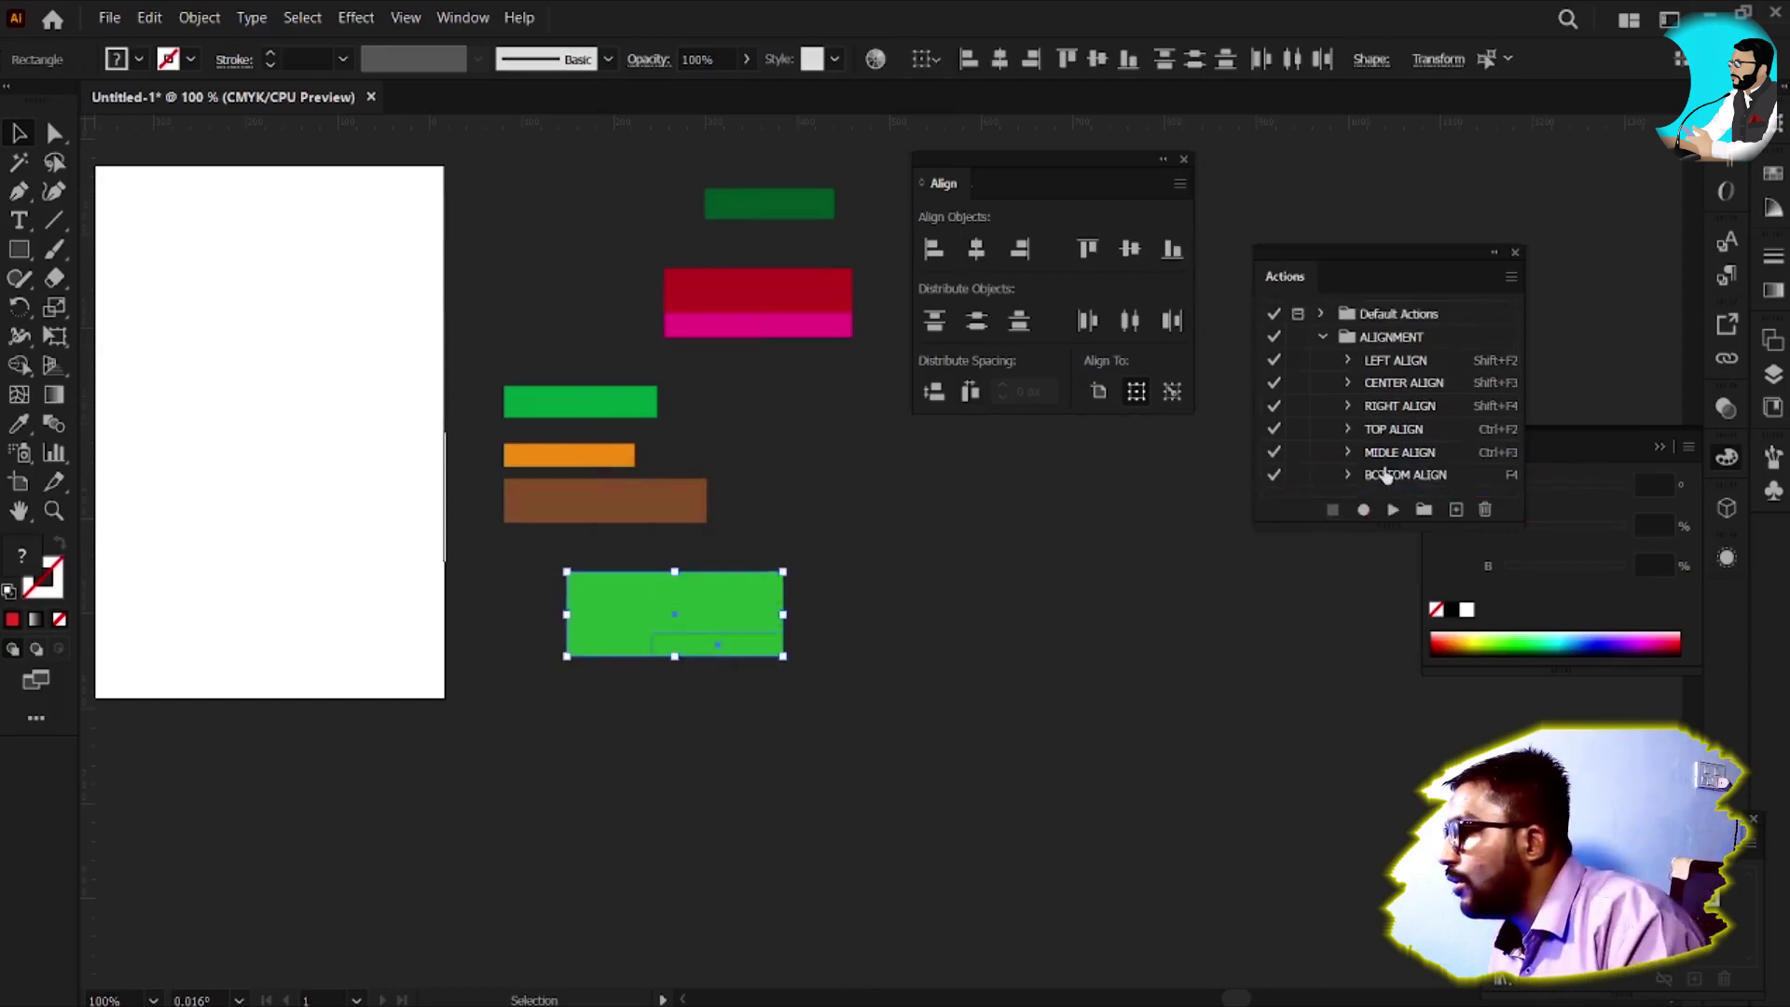
{"action": "left_click", "coordinate": [1378, 473]}
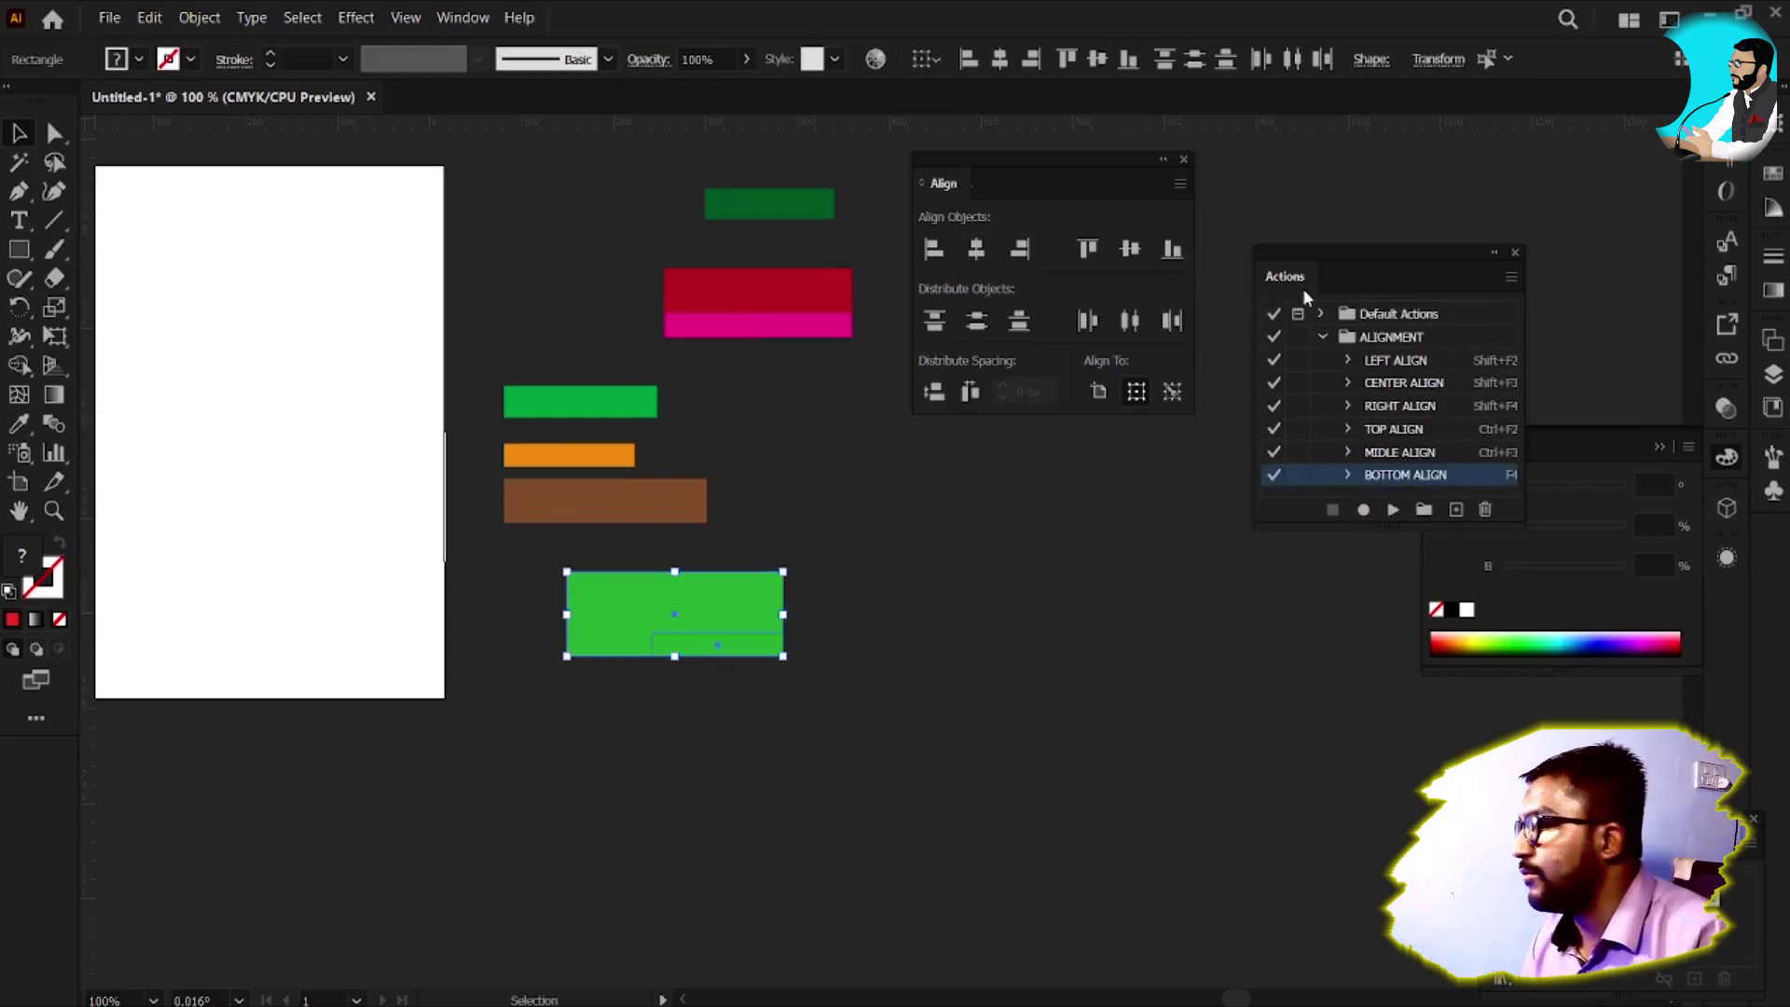
{"action": "double_click", "coordinate": [1506, 452]}
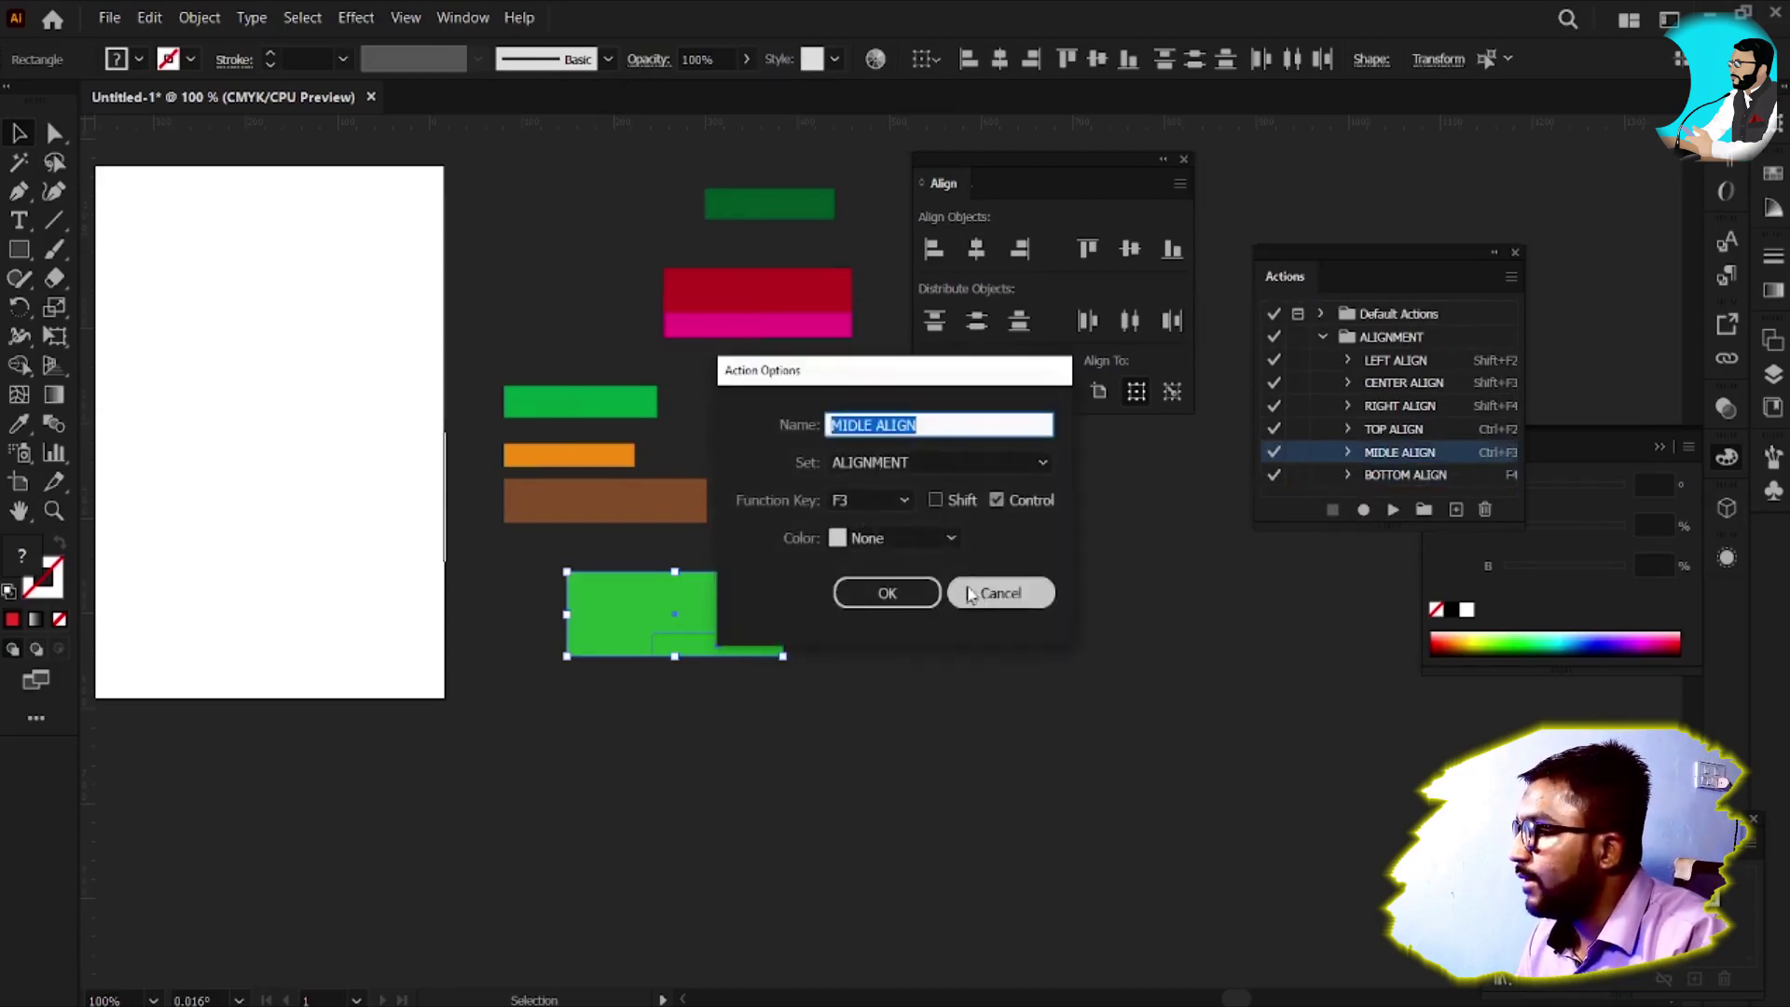
{"action": "left_click", "coordinate": [998, 595]}
{"action": "double_click", "coordinate": [1394, 472]}
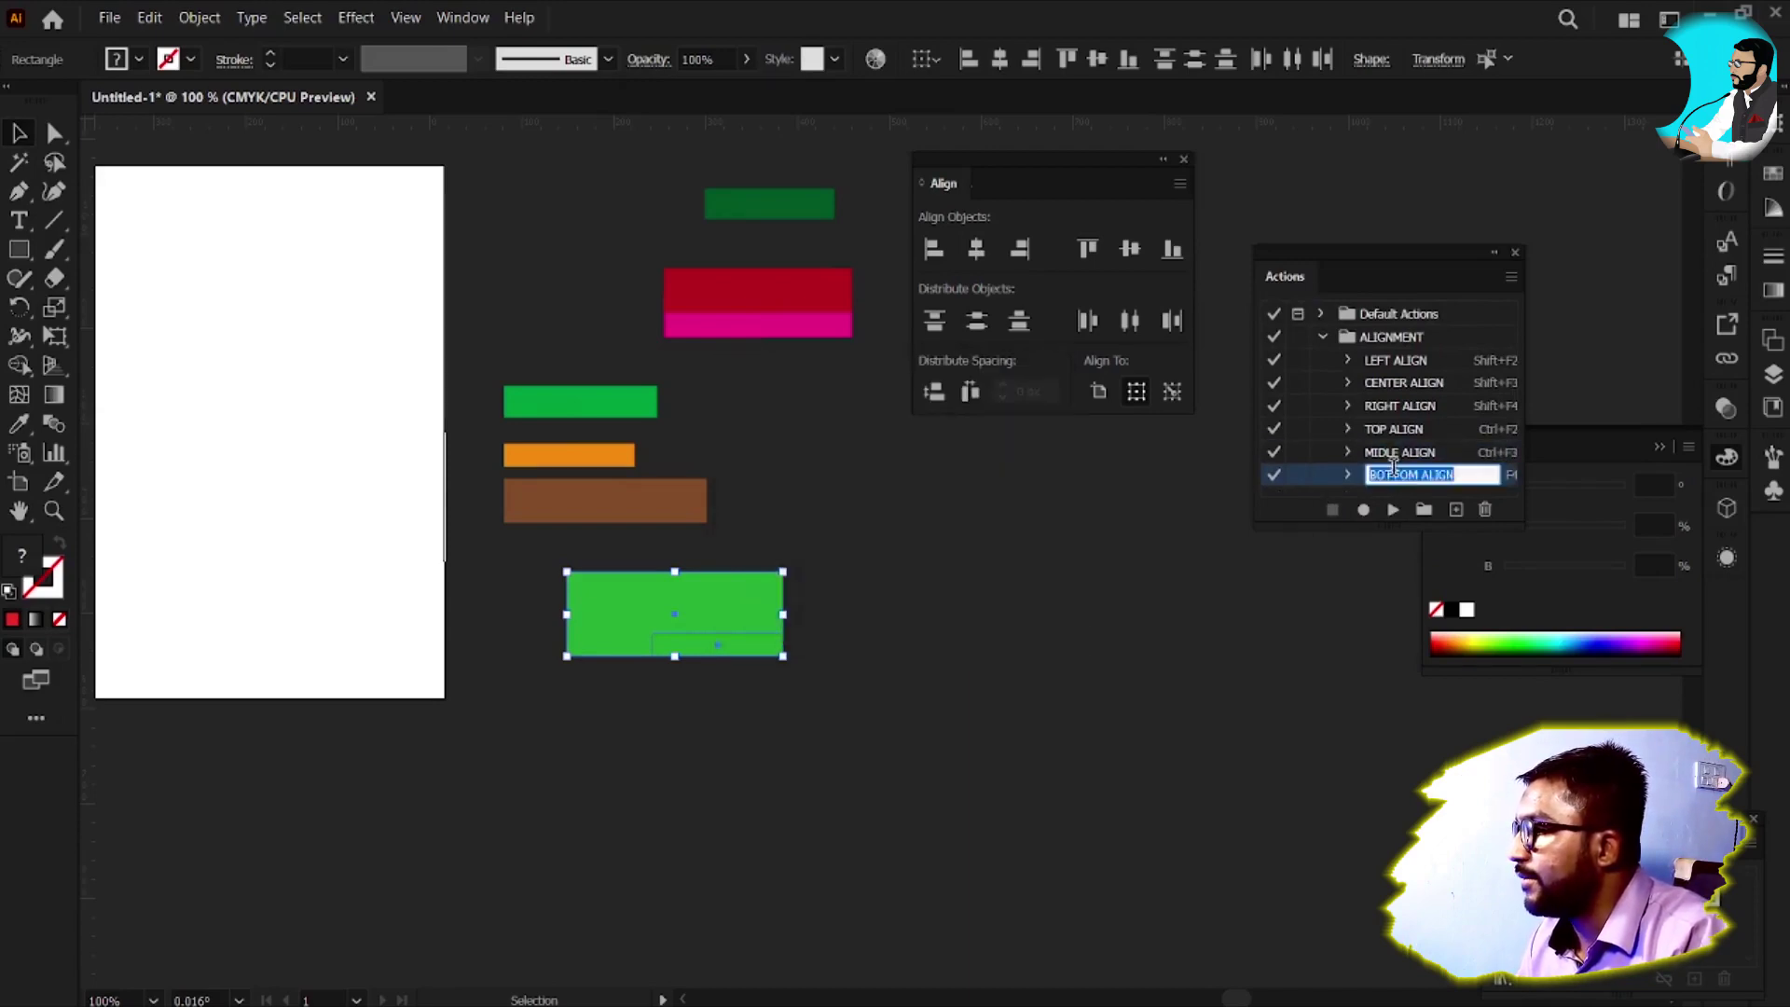
{"action": "left_click", "coordinate": [1502, 479]}
Change the BOTTOM ALIGN action's function key to F5 with Control
{"action": "double_click", "coordinate": [1510, 479]}
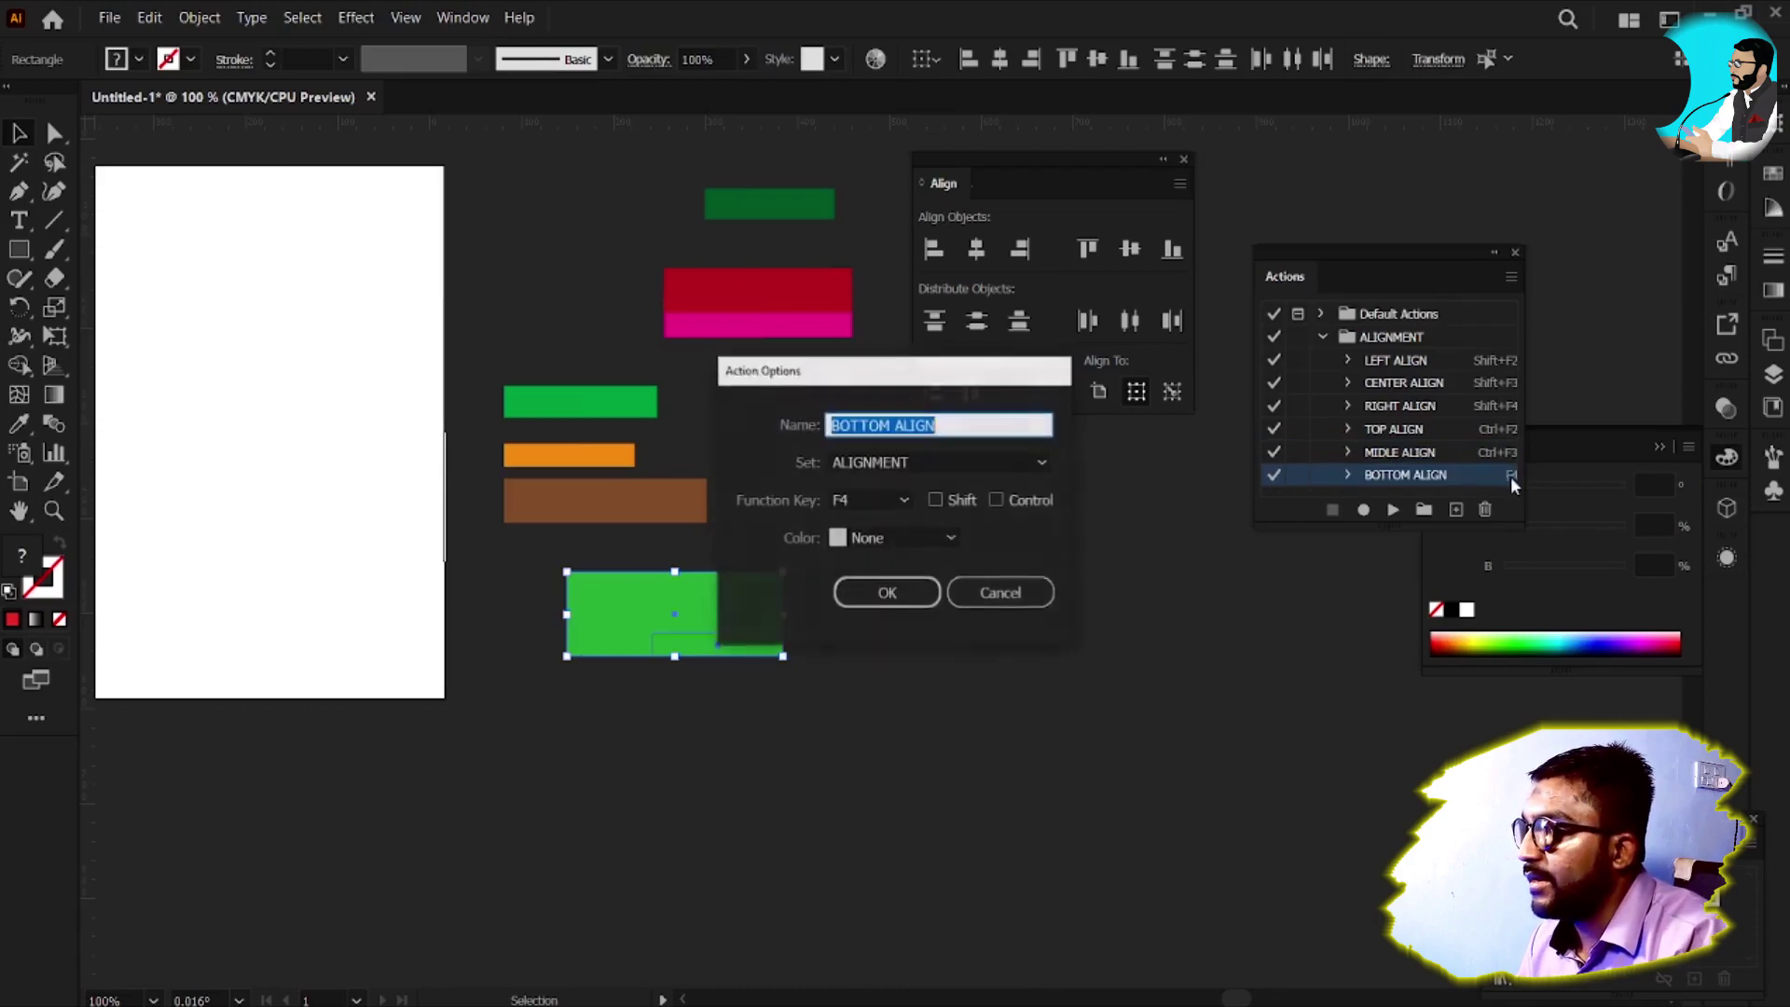
{"action": "left_click", "coordinate": [886, 499]}
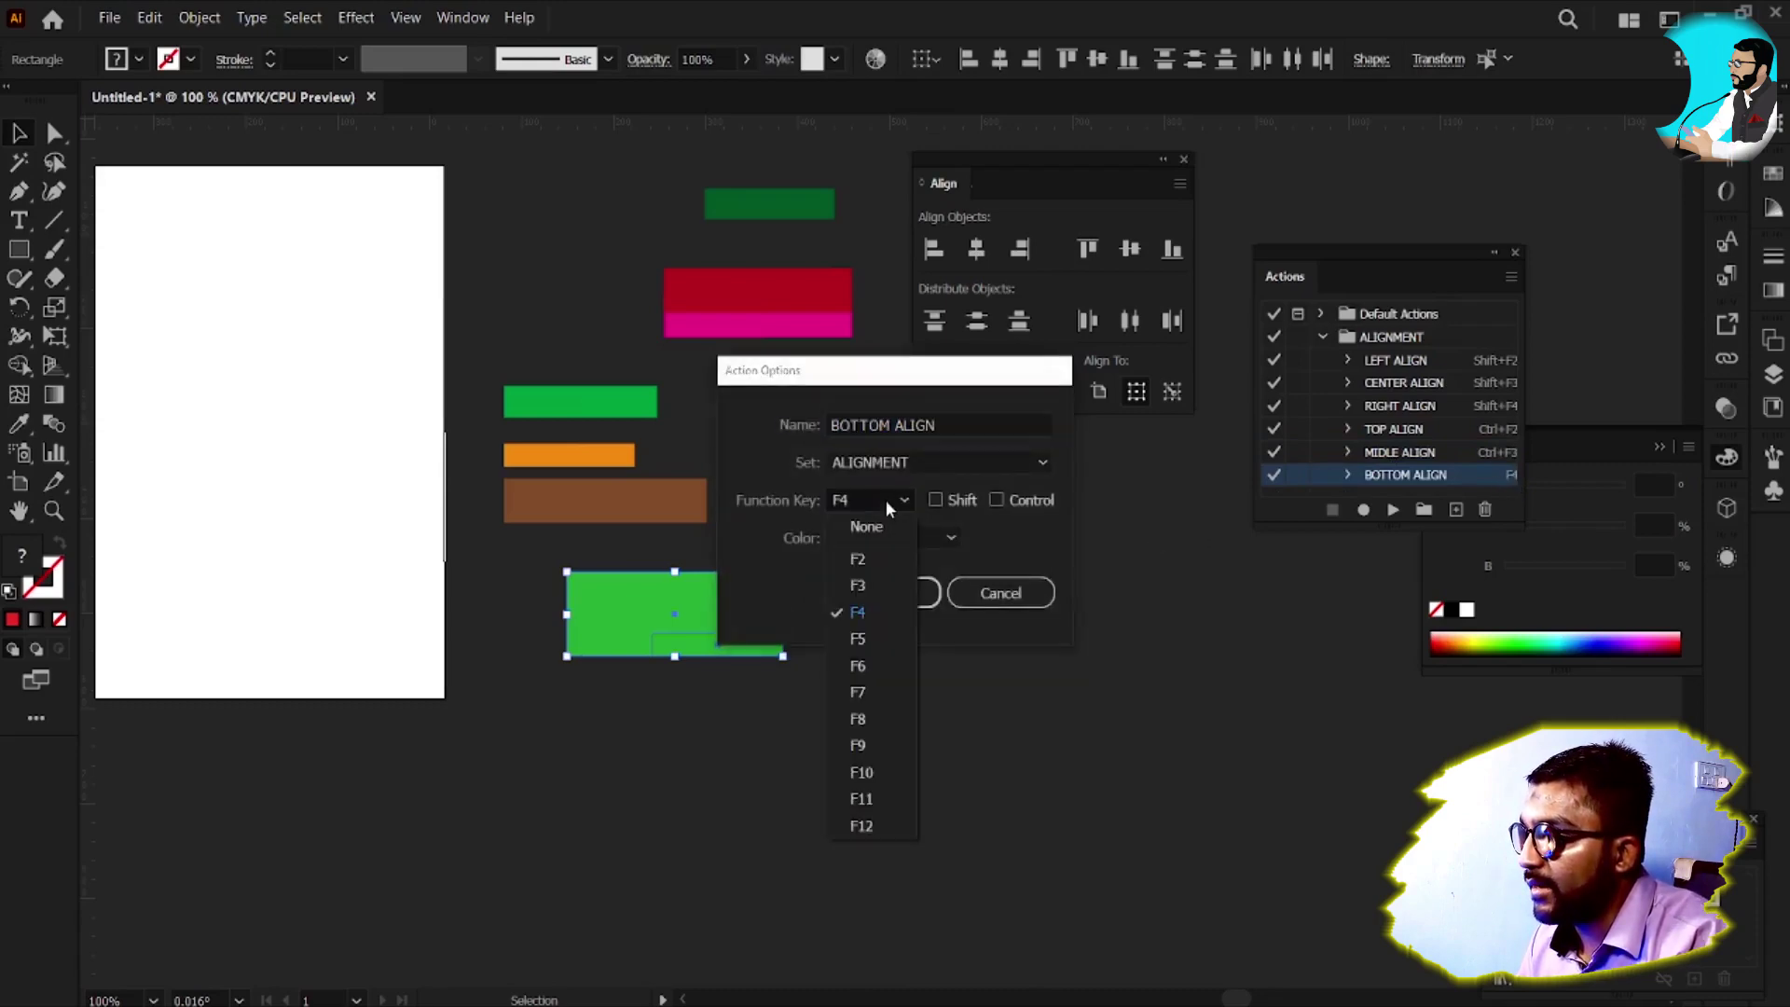
{"action": "left_click", "coordinate": [858, 639]}
{"action": "left_click", "coordinate": [996, 500]}
{"action": "left_click", "coordinate": [886, 593]}
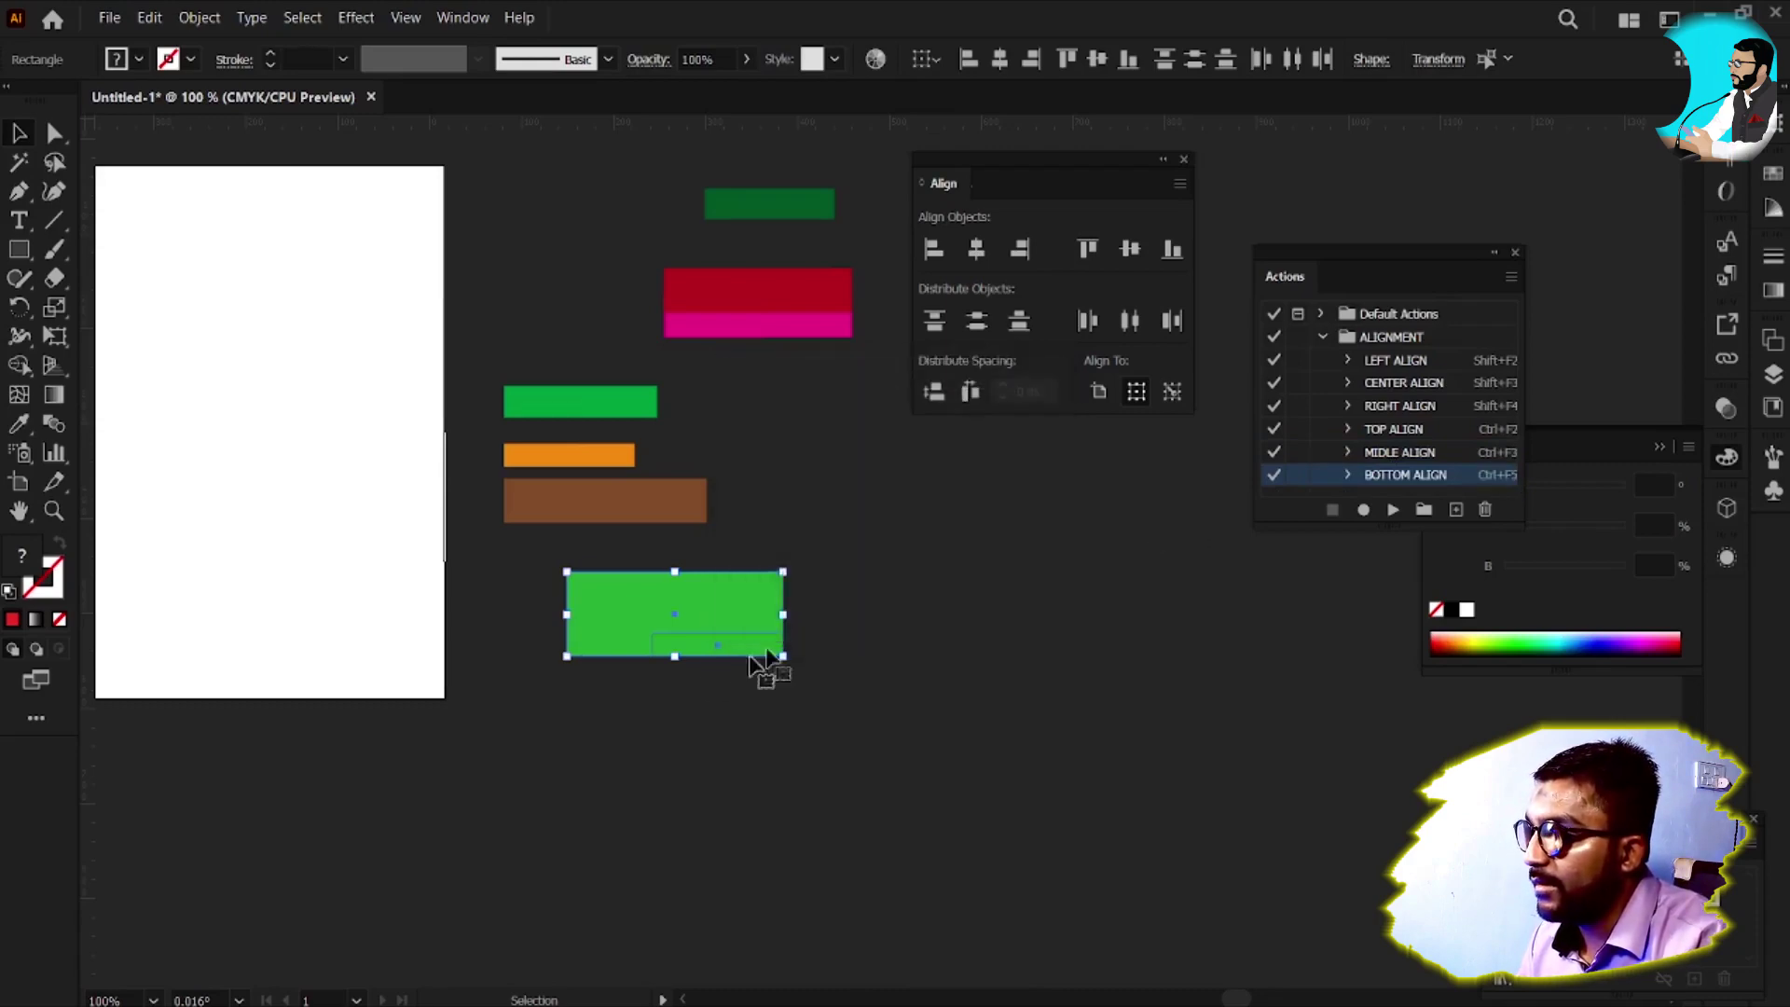
Play the LEFT ALIGN, CENTER ALIGN and RIGHT ALIGN actions on the small green, orange and brown rectangles
{"action": "left_click_drag", "start_coordinate": [848, 740], "coordinate": [529, 577]}
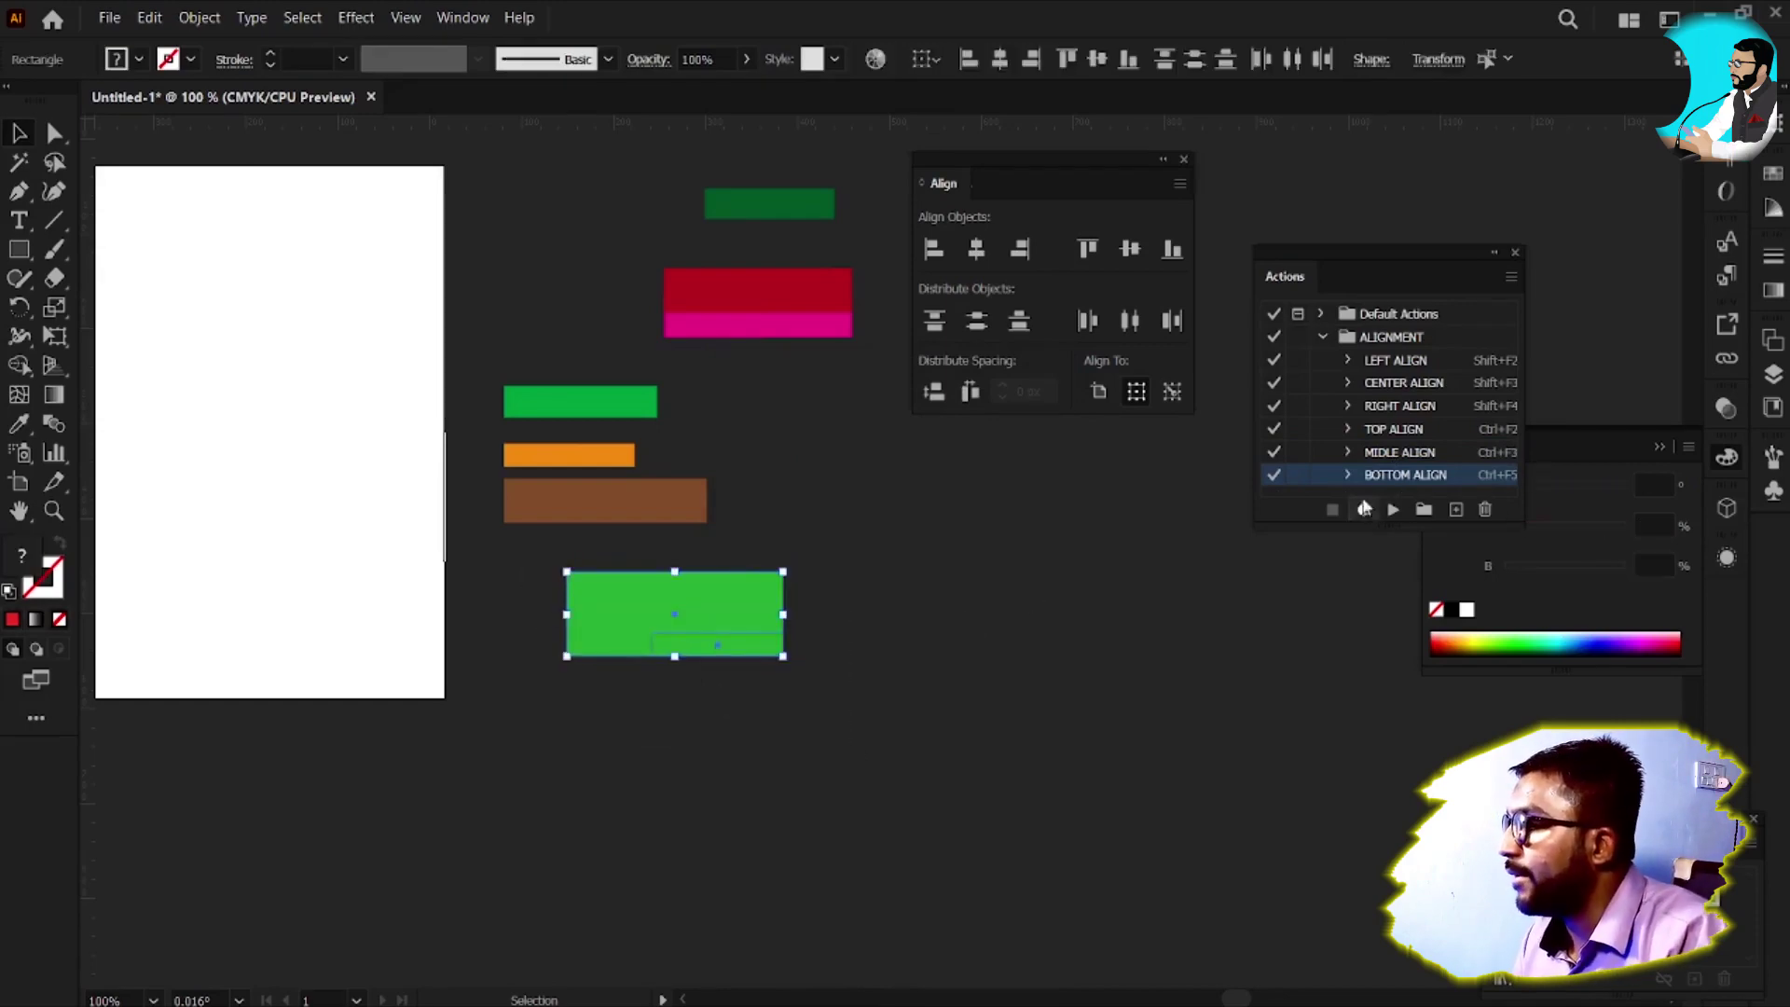
{"action": "left_click_drag", "start_coordinate": [499, 380], "coordinate": [599, 519]}
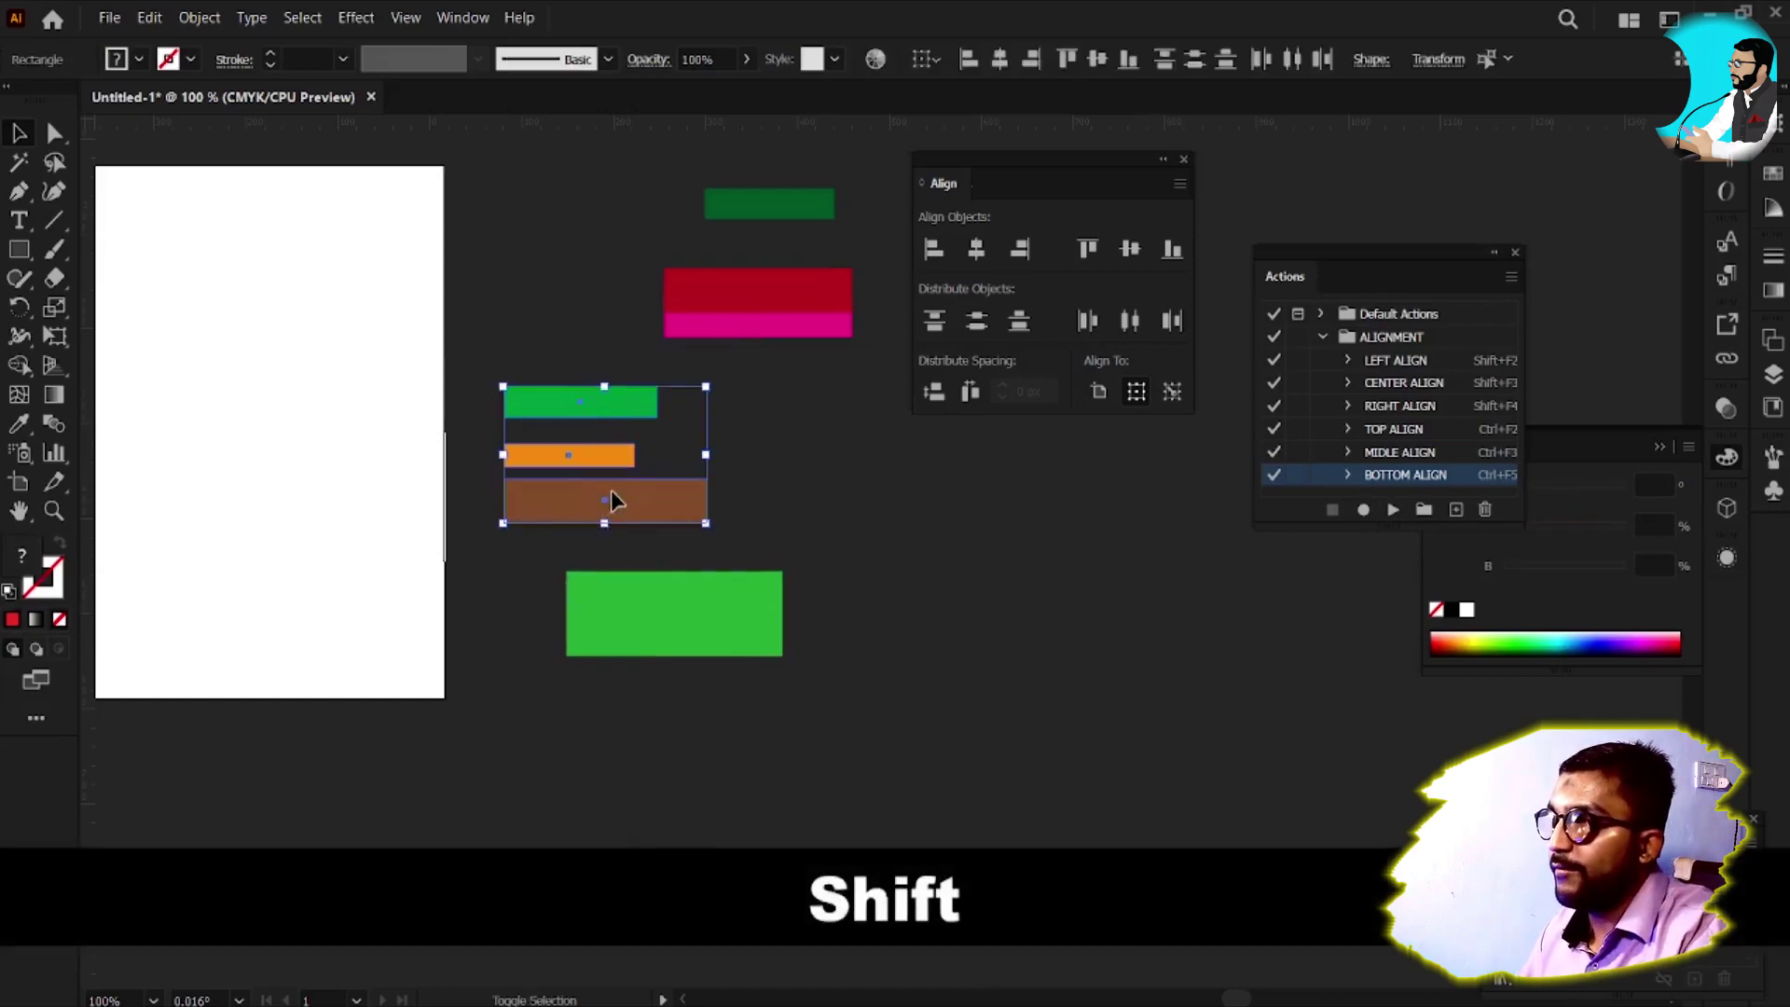
{"action": "key", "text": "shift+F2"}
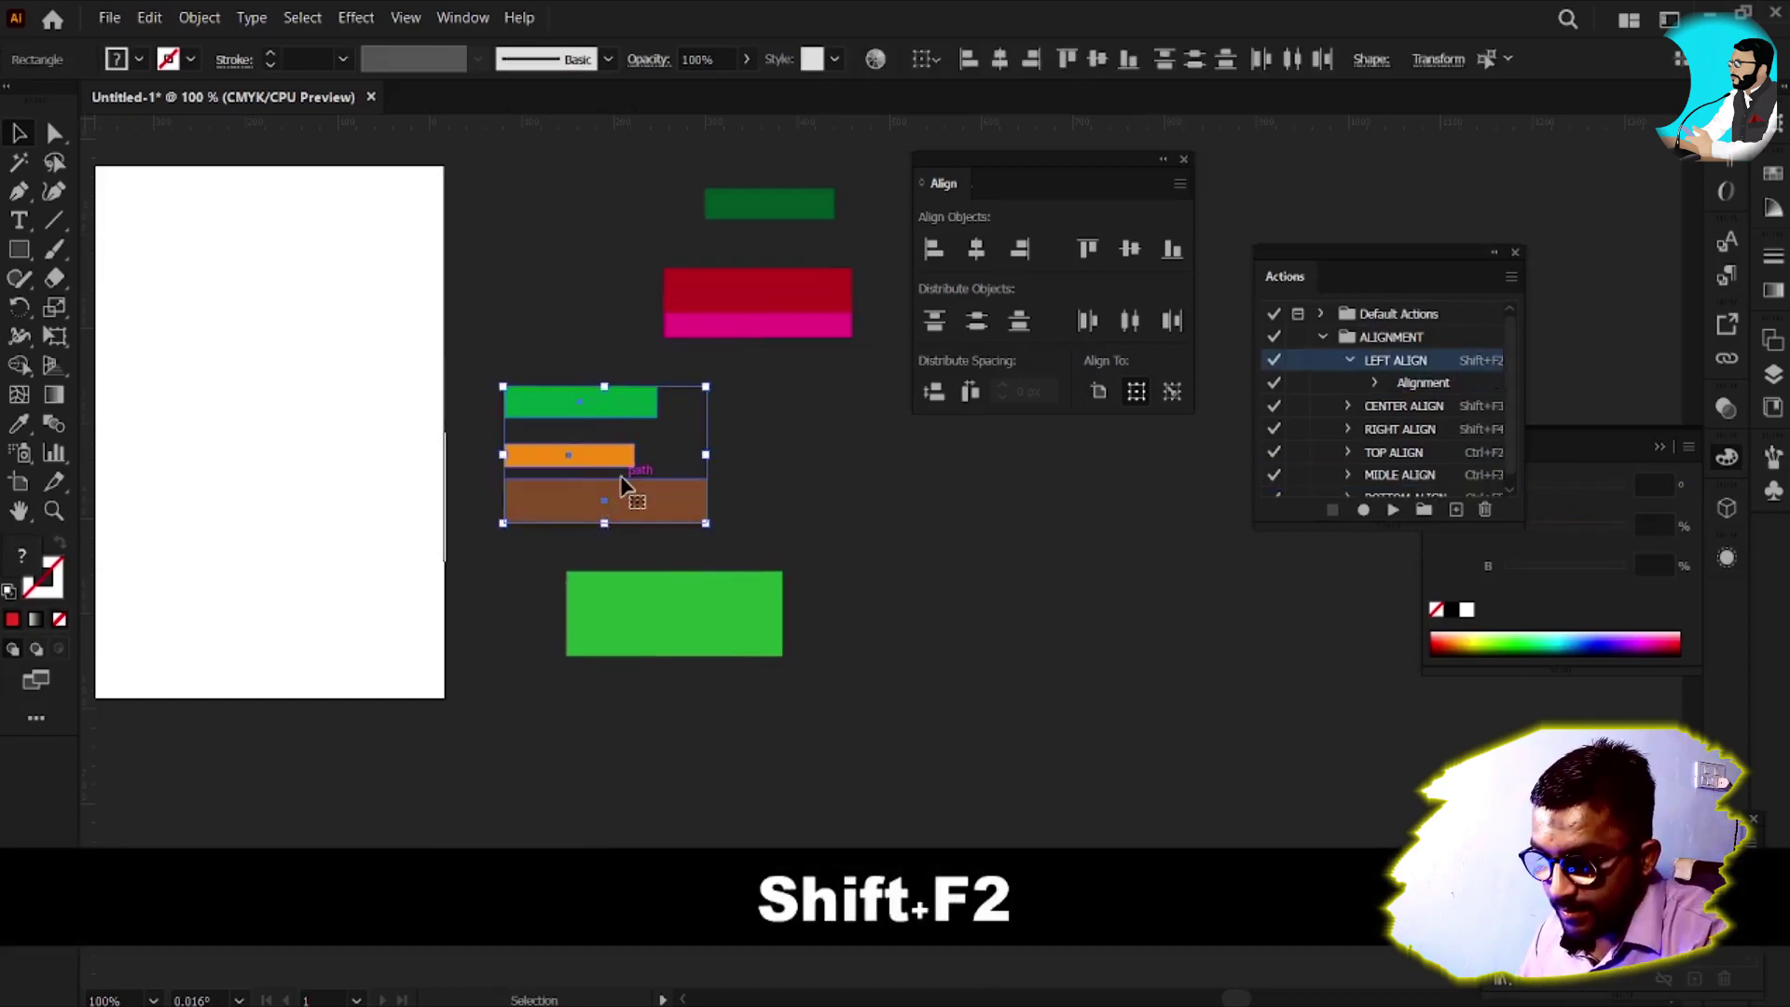
{"action": "key", "text": "shift+F3"}
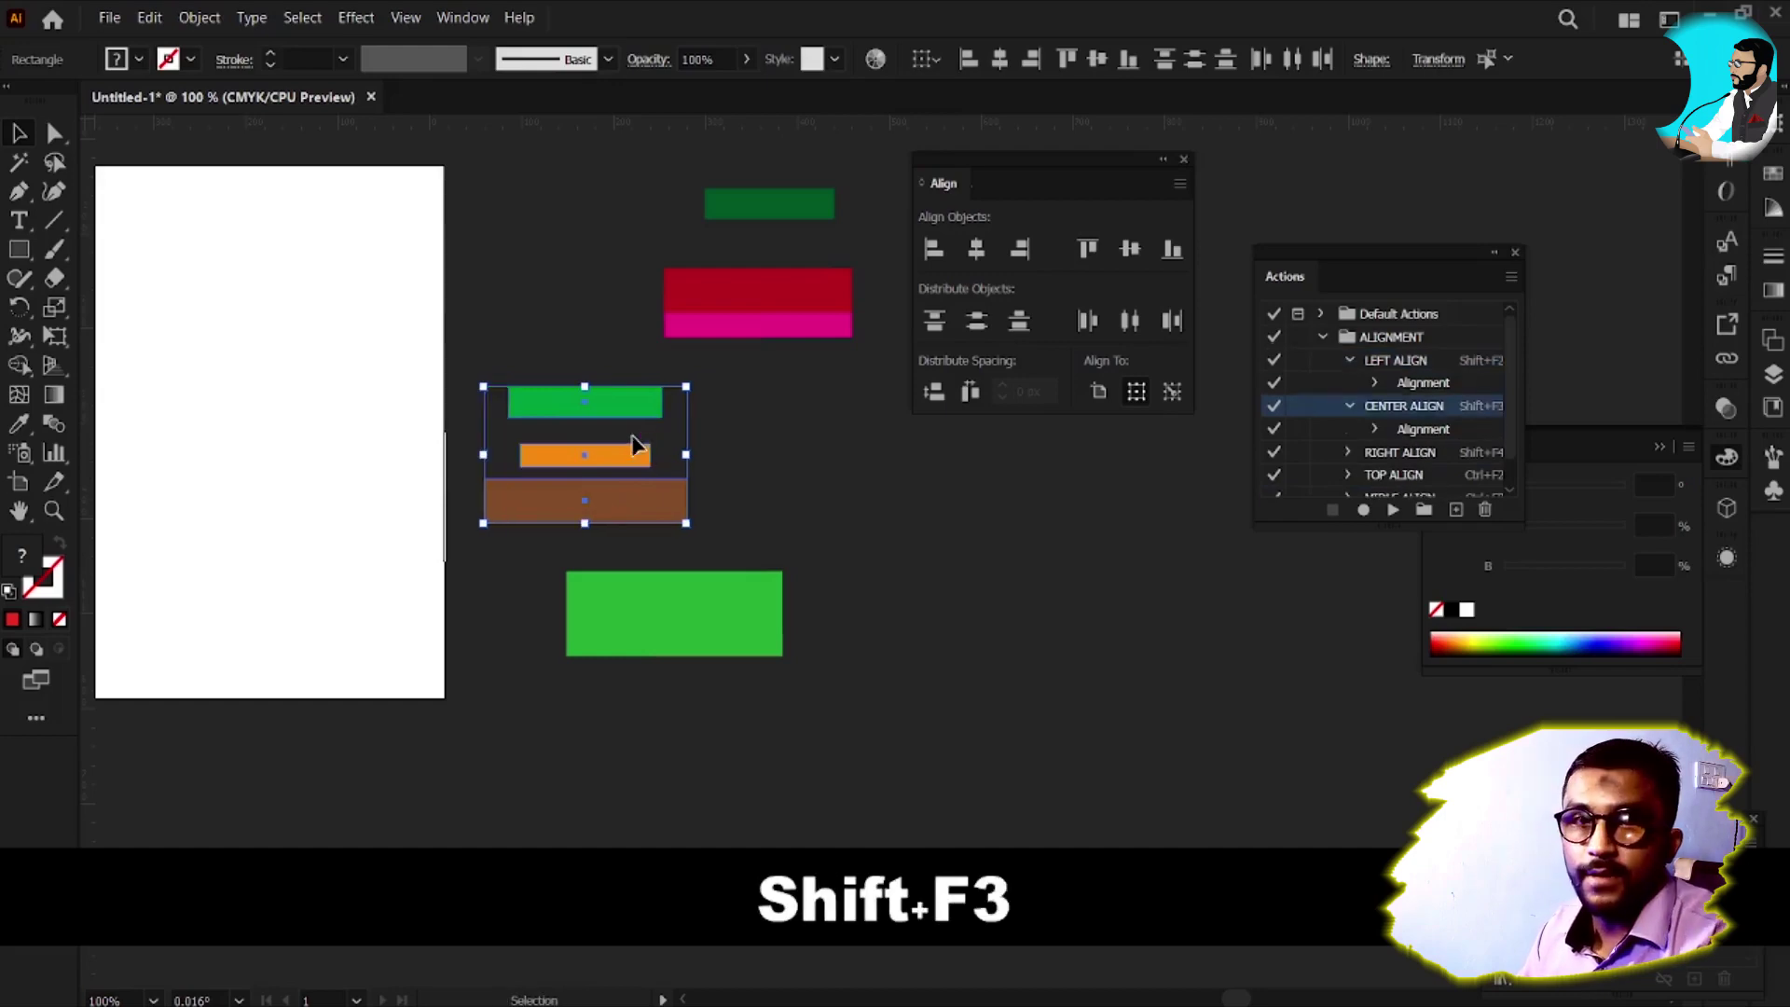
{"action": "key", "text": "shift+F4"}
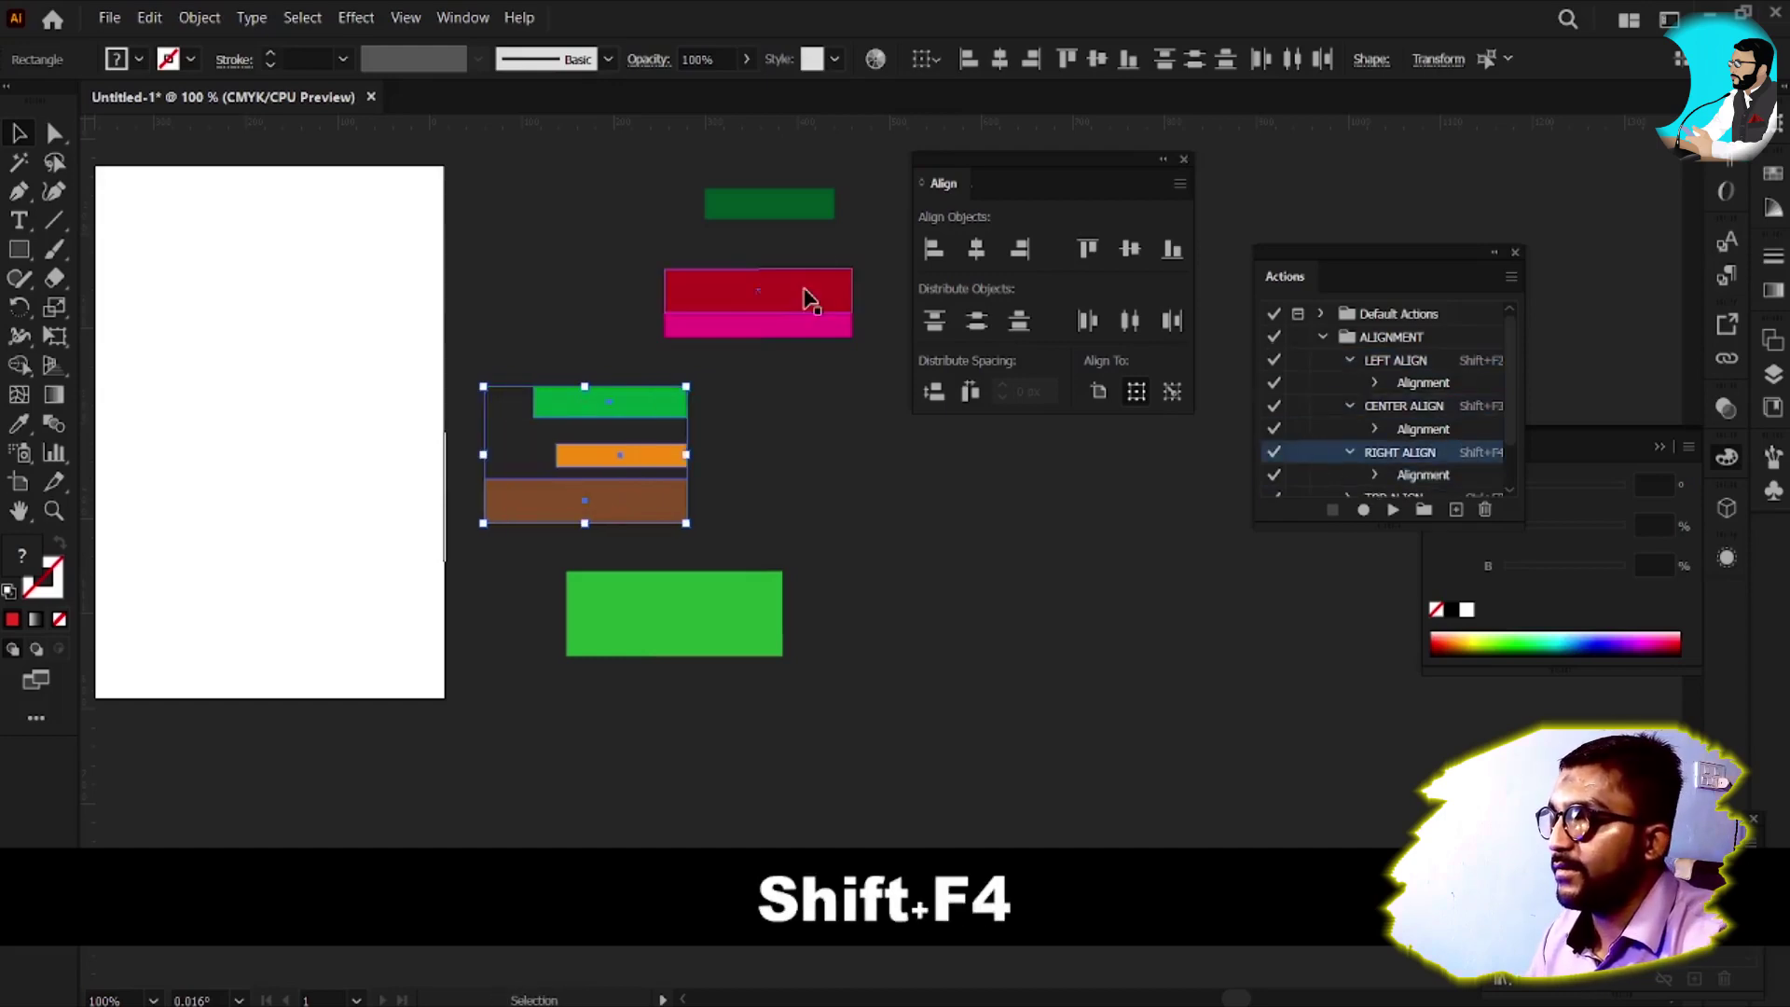
Play the TOP ALIGN, MIDLE ALIGN and BOTTOM ALIGN actions on the dark green, red and magenta rectangles
{"action": "key", "text": "space"}
{"action": "left_click_drag", "start_coordinate": [699, 387], "coordinate": [640, 551]}
{"action": "left_click_drag", "start_coordinate": [804, 300], "coordinate": [720, 503]}
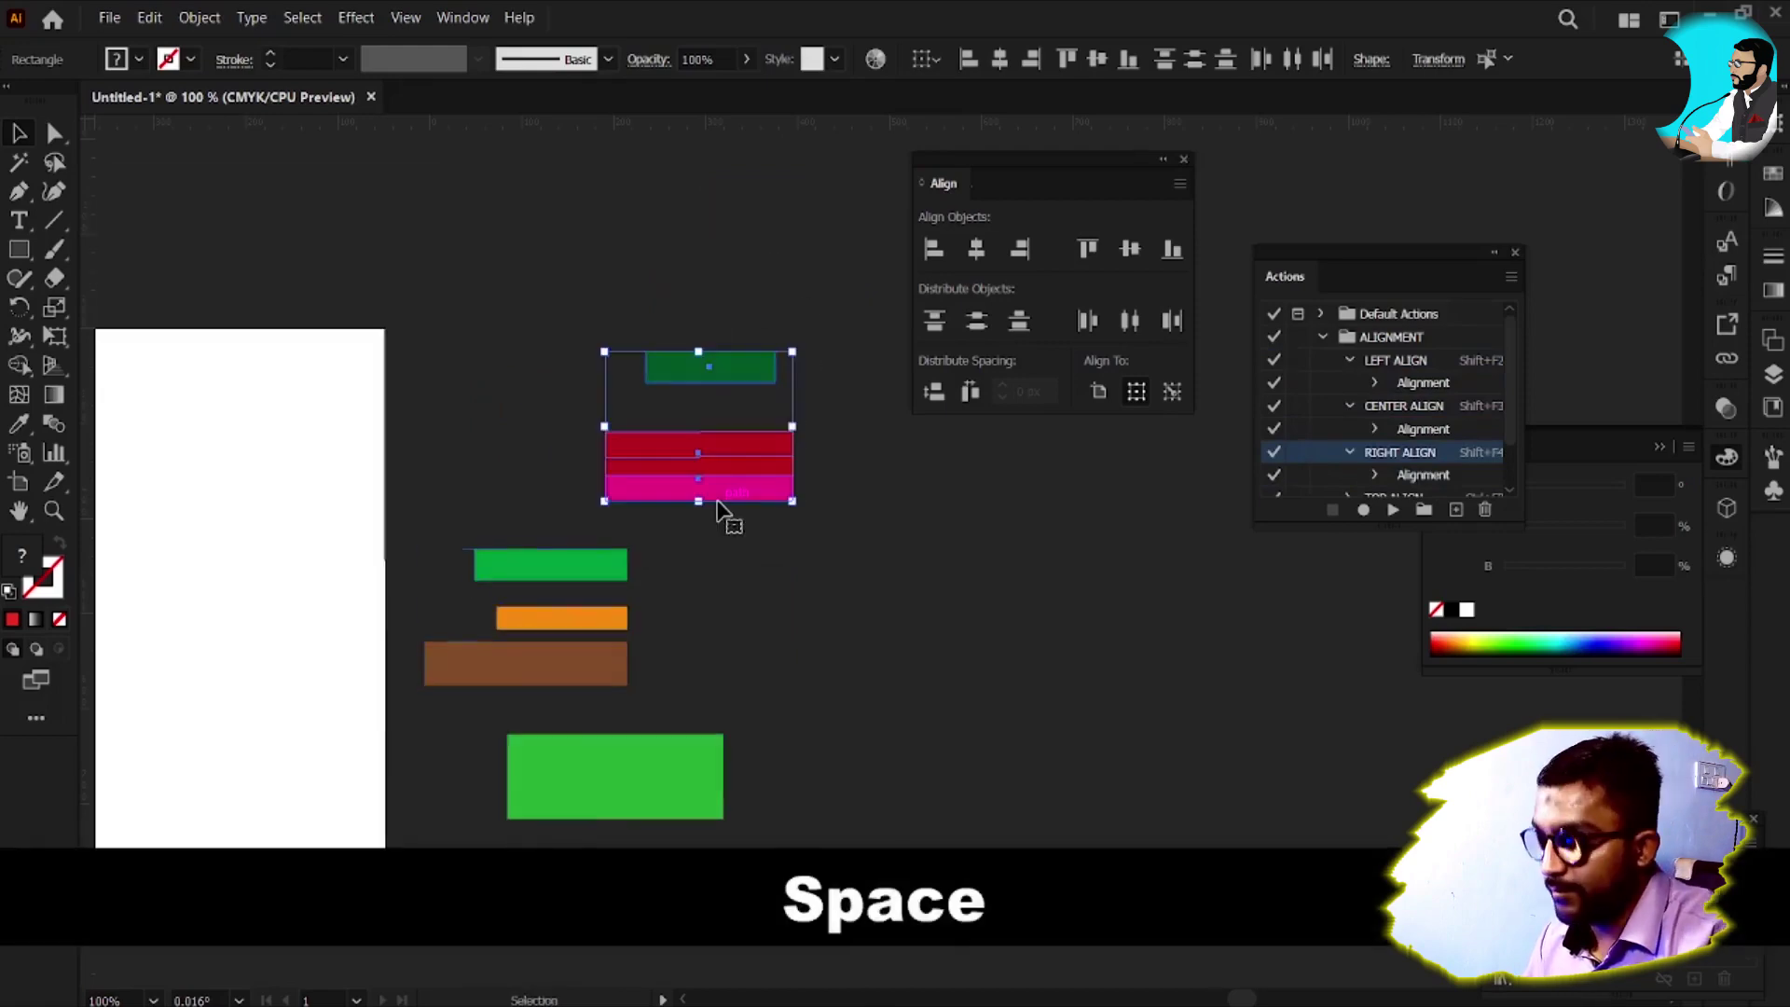
{"action": "key", "text": "ctrl"}
{"action": "key", "text": "ctrl+F2"}
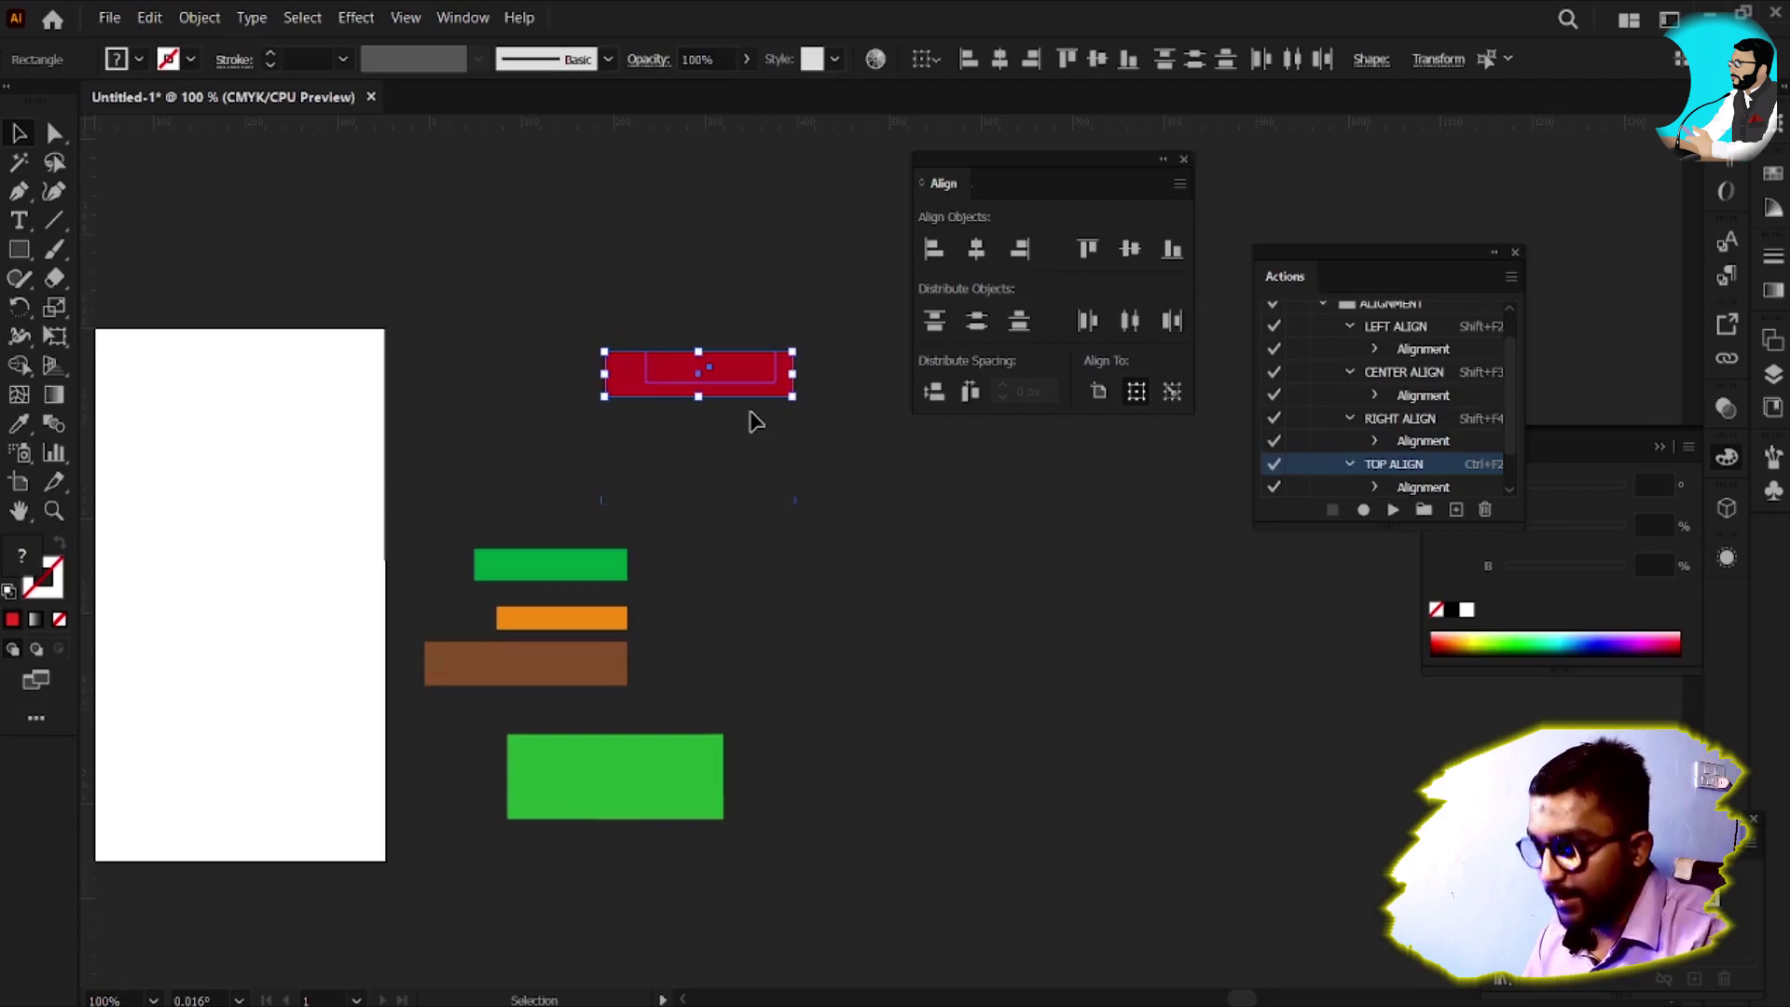
{"action": "key", "text": "ctrl"}
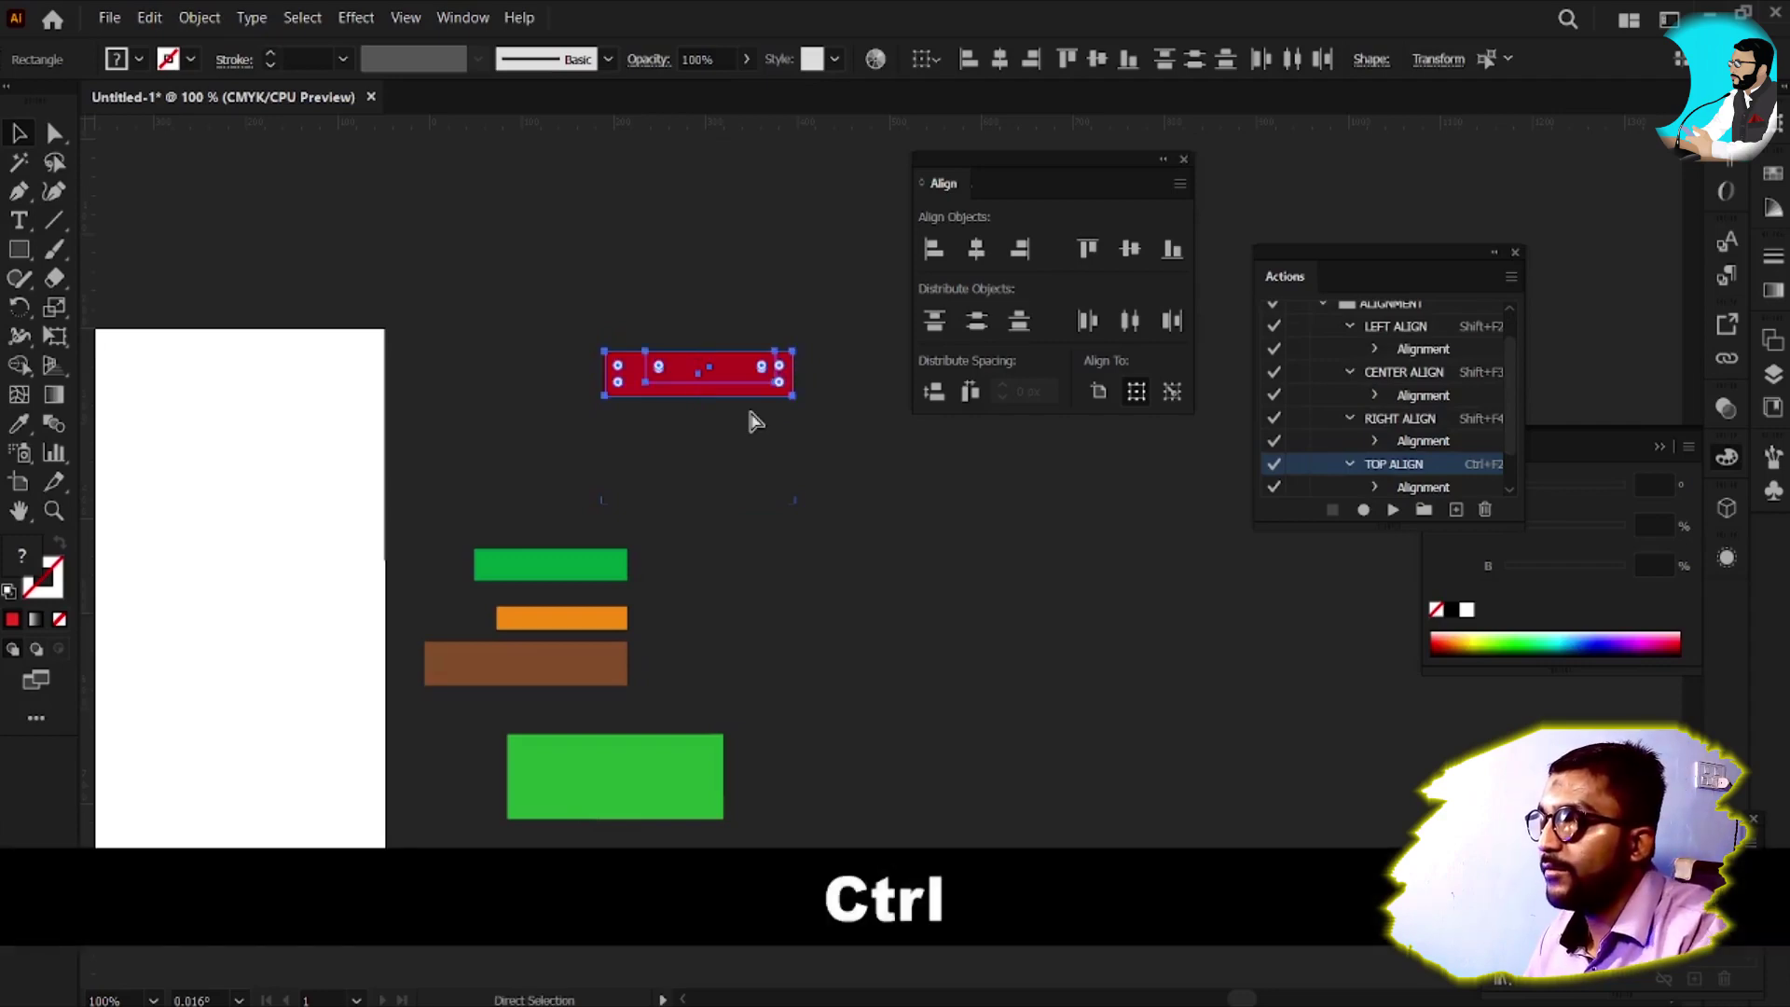
{"action": "key", "text": "ctrl+F3"}
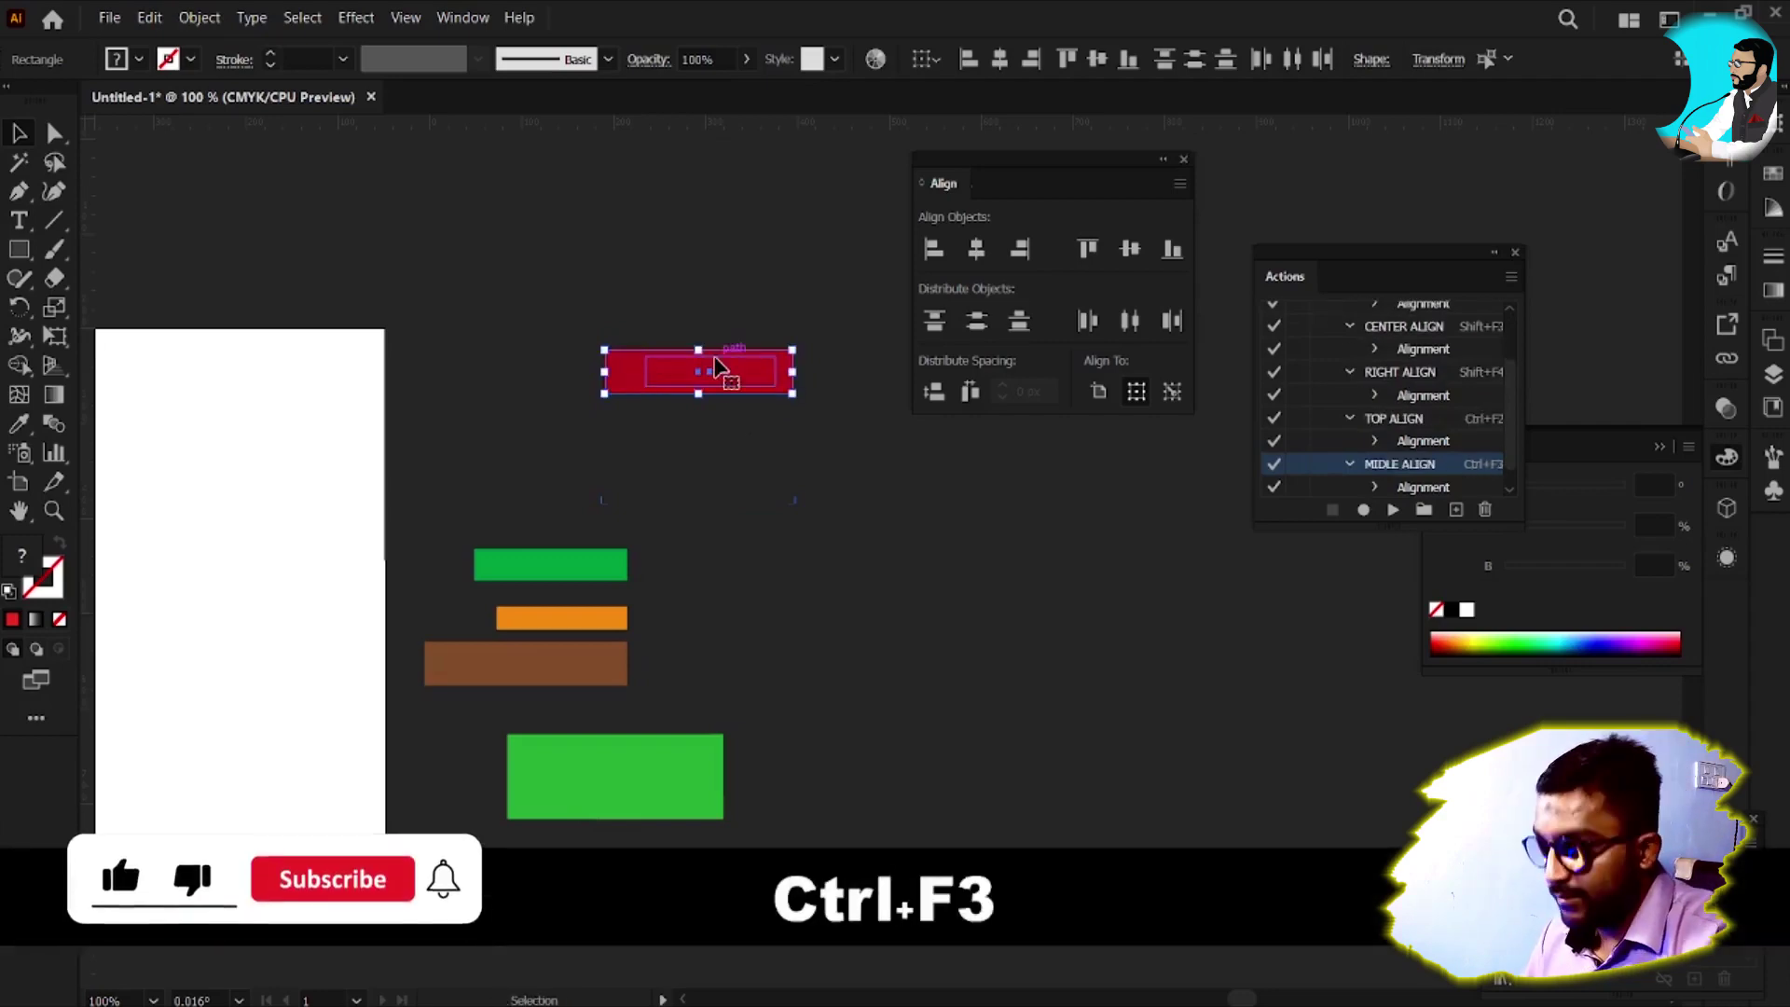
{"action": "key", "text": "ctrl+F5"}
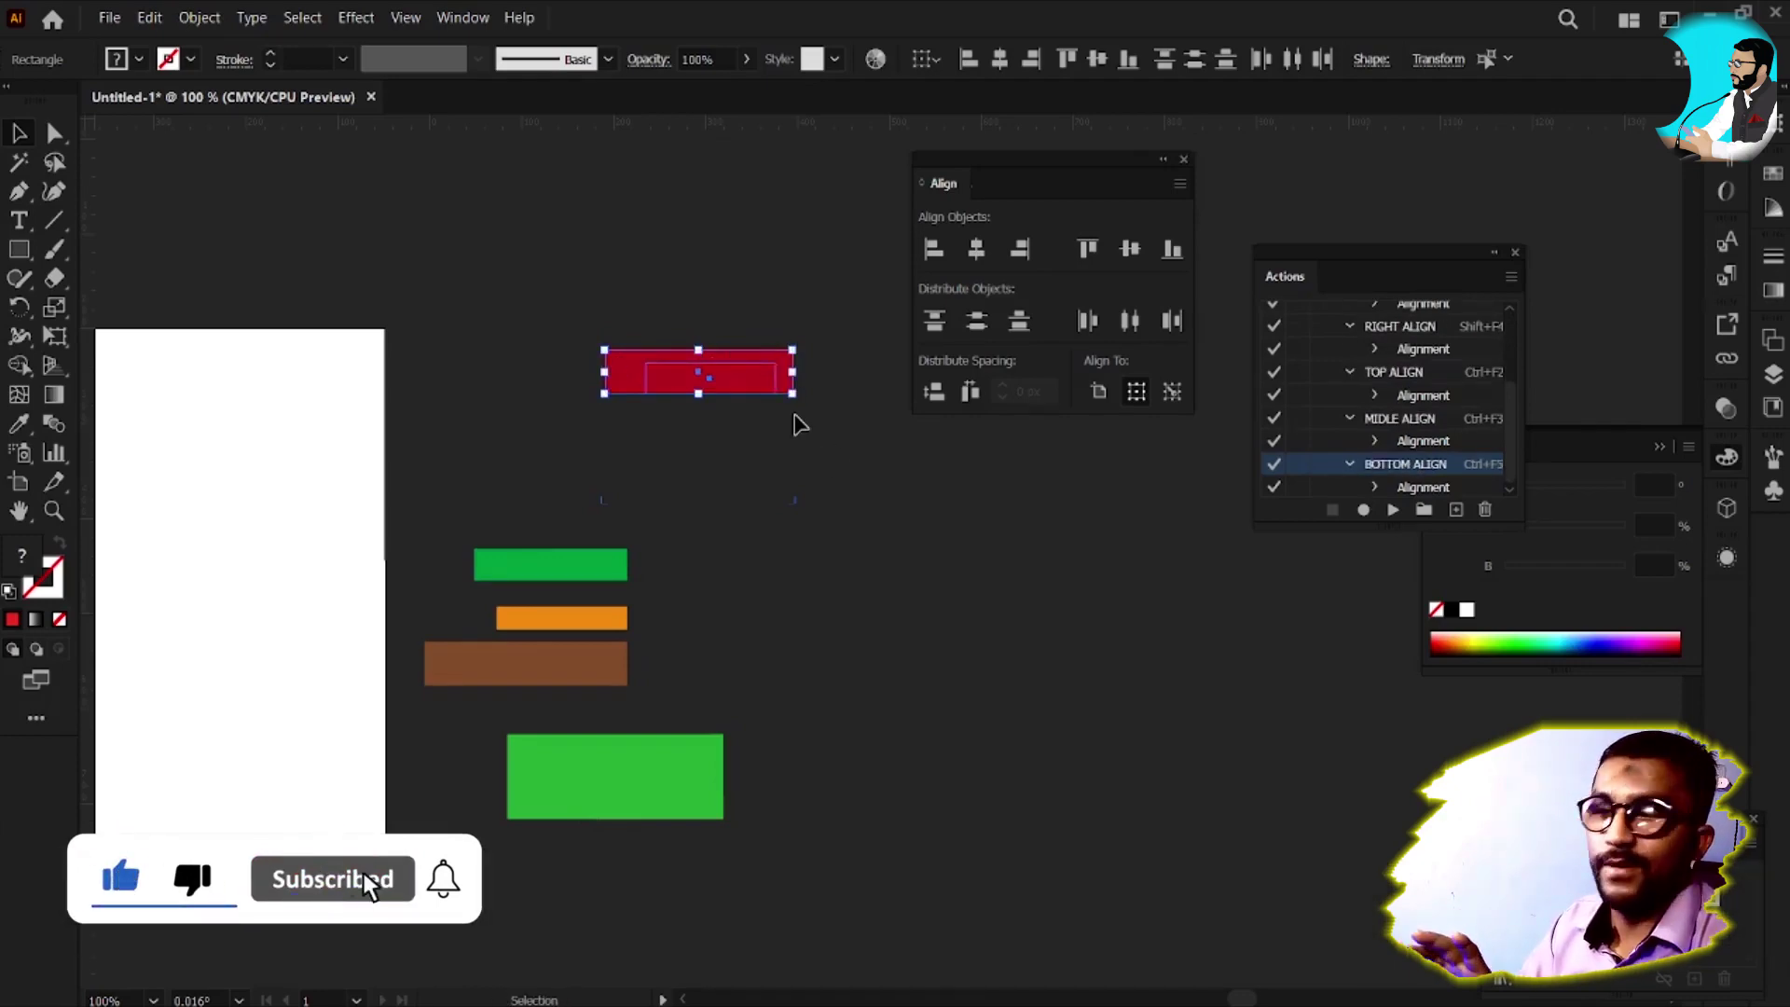
Select all the remaining colored rectangles beside the artboard and delete them
{"action": "key", "text": "v"}
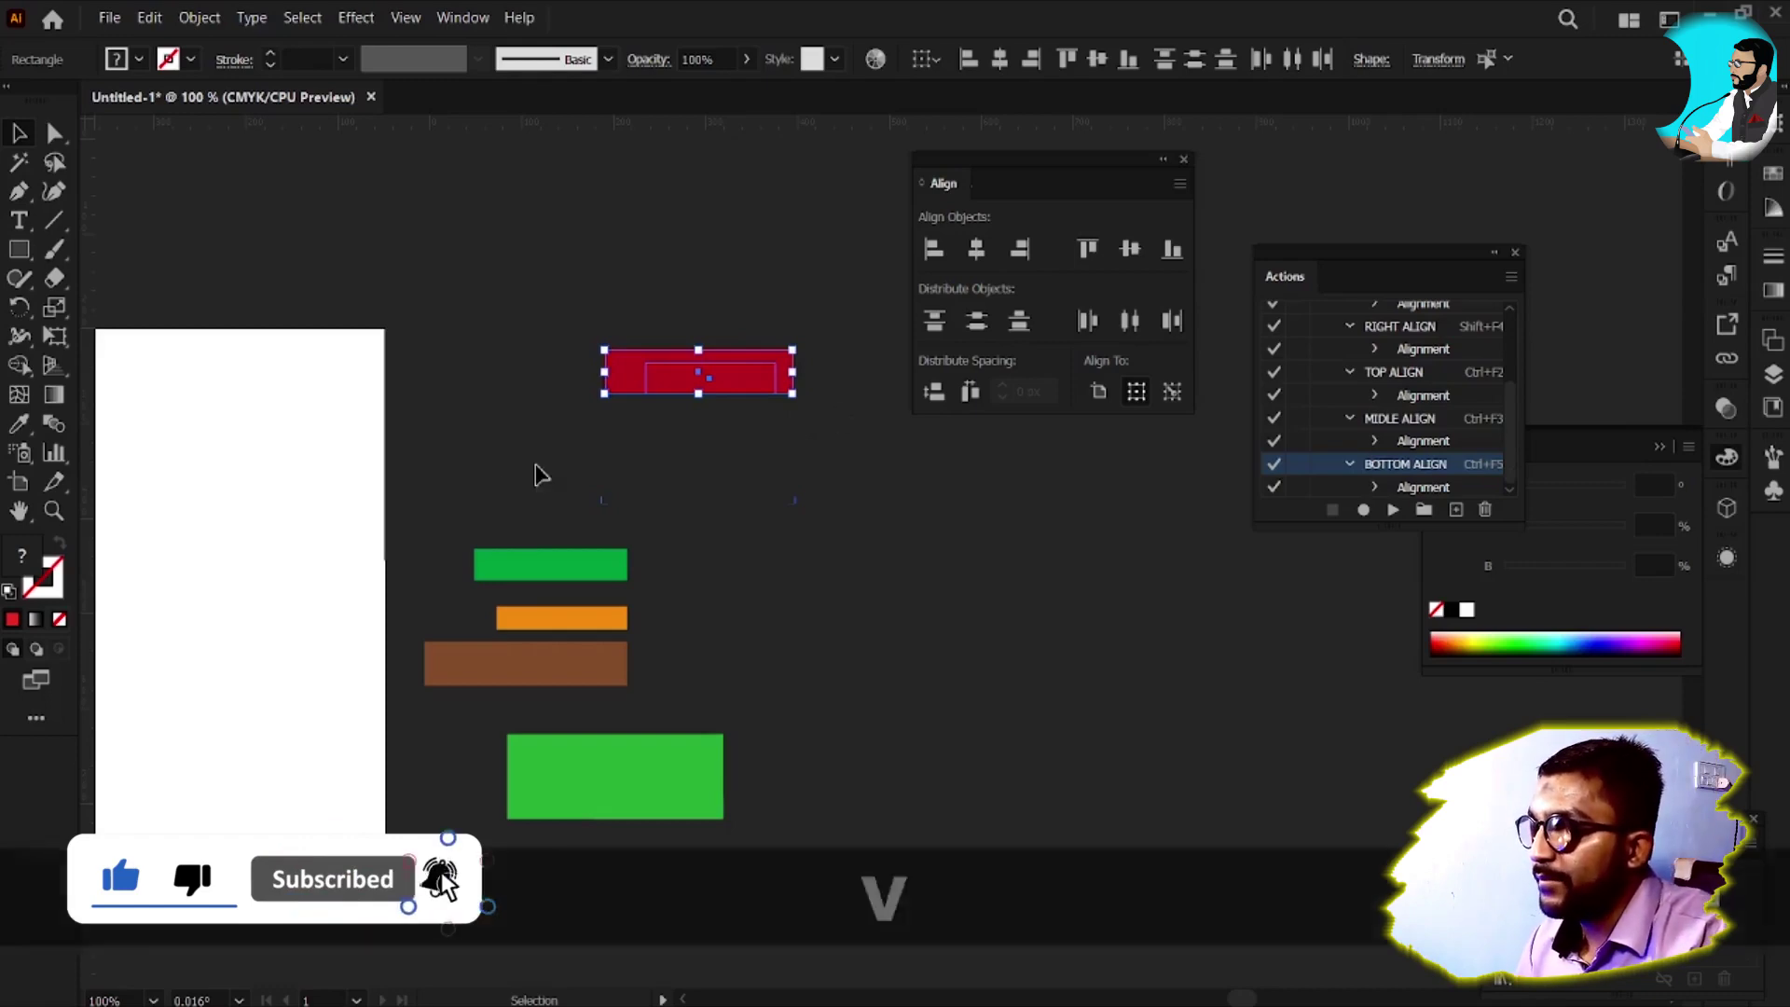
{"action": "left_click_drag", "start_coordinate": [386, 257], "coordinate": [836, 924]}
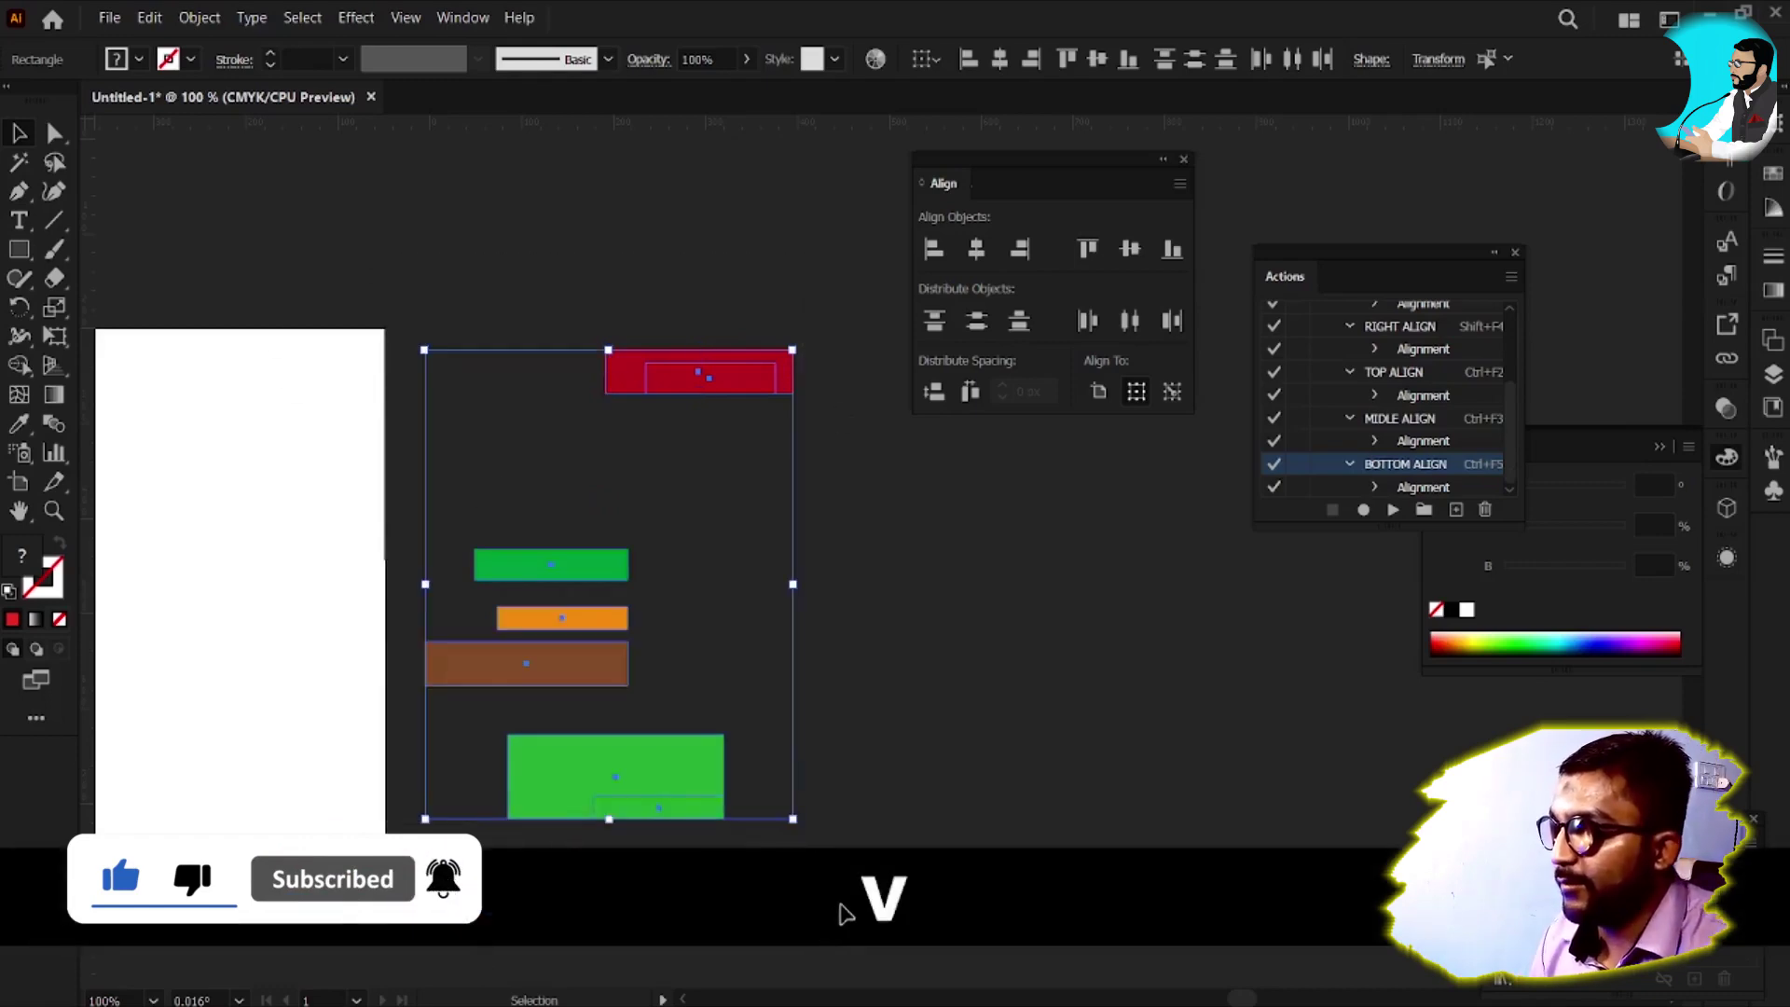
{"action": "key", "text": "Delete"}
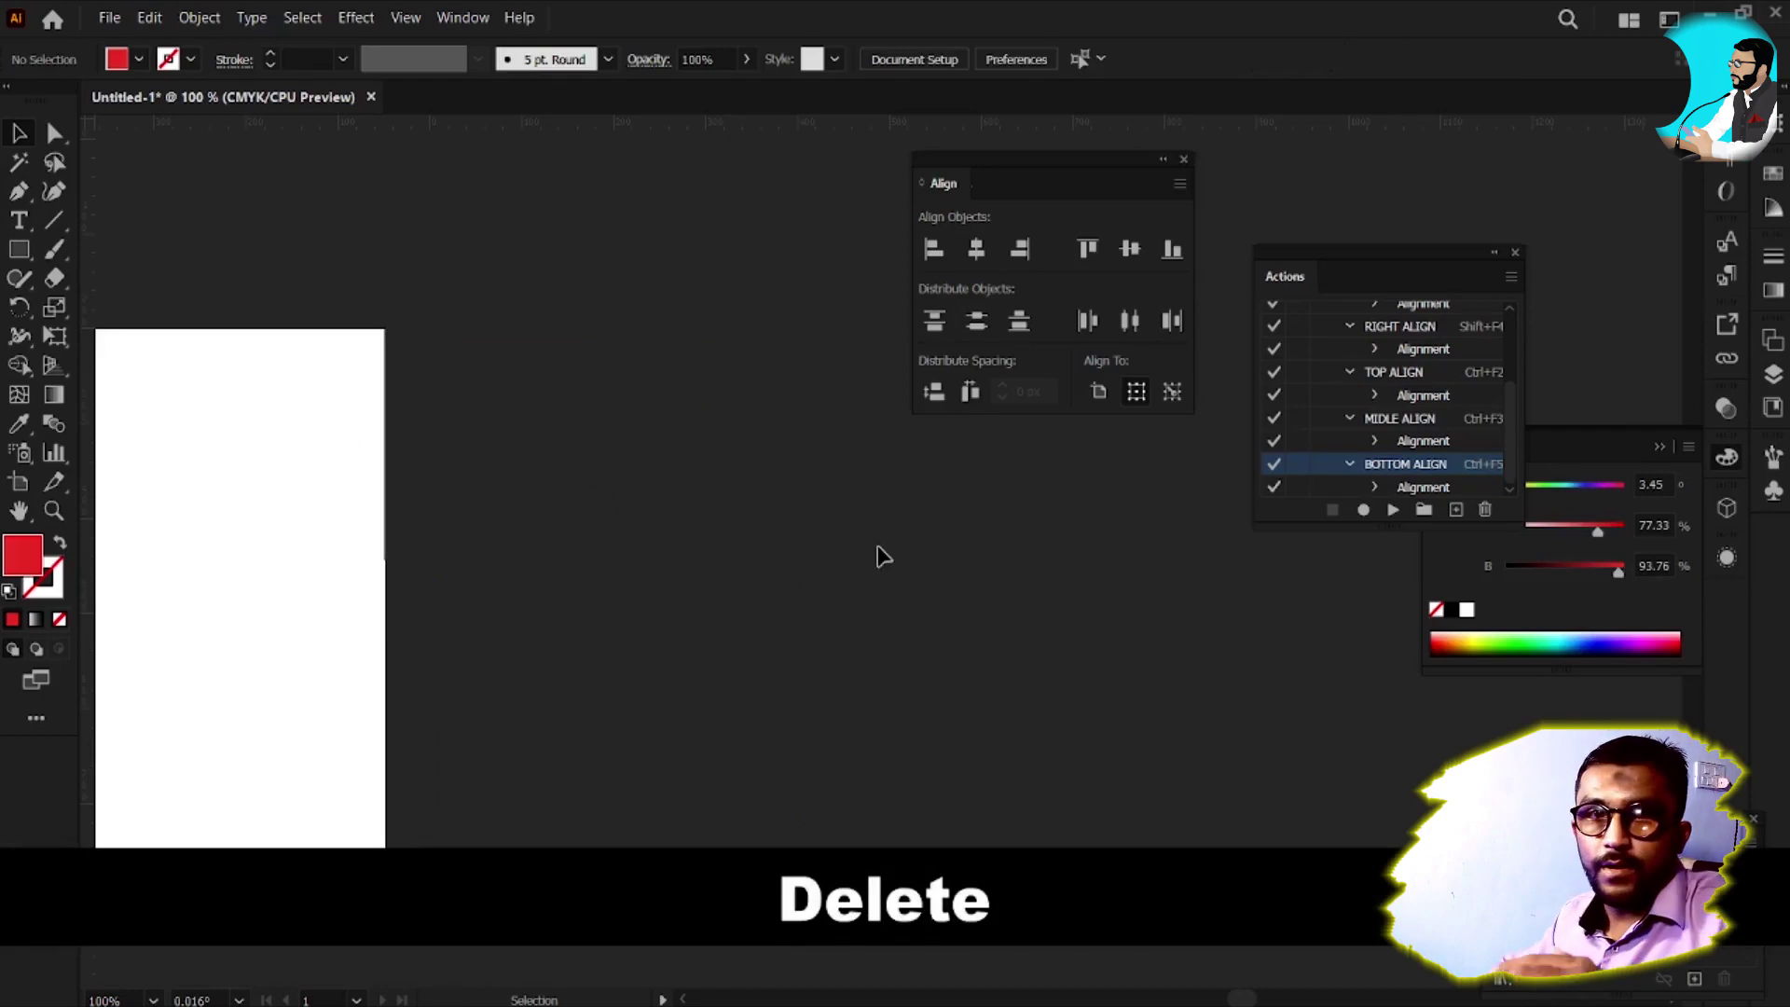
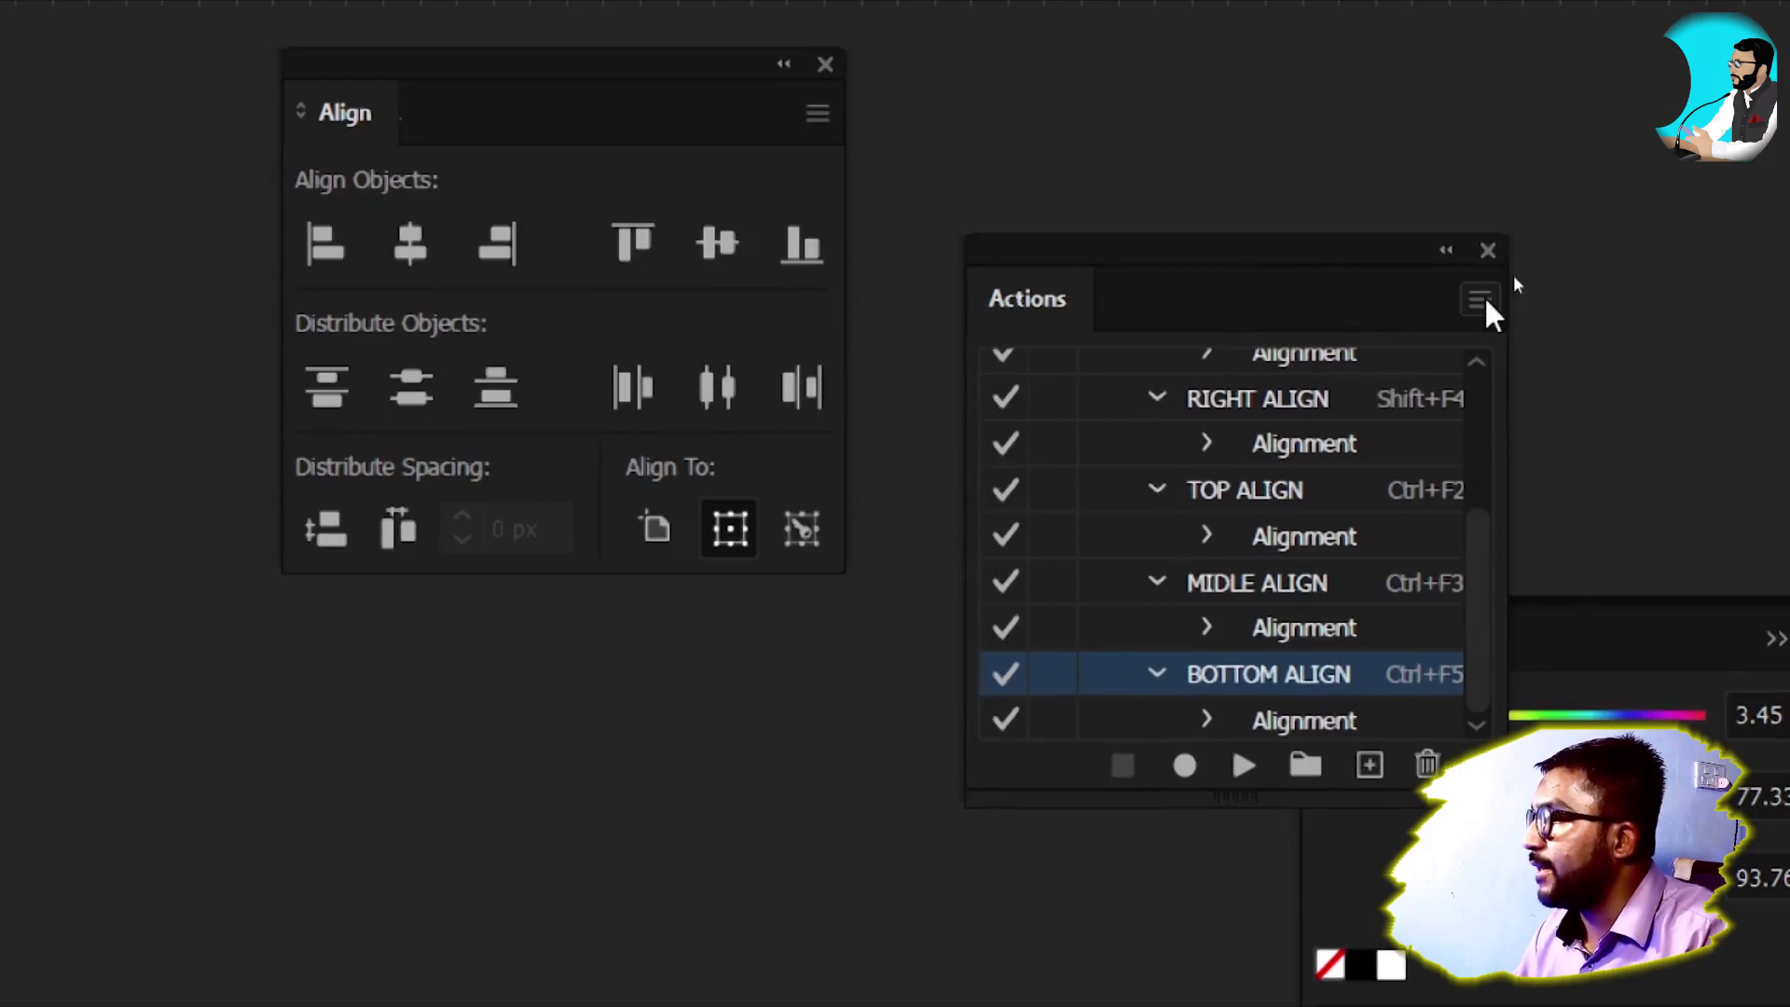
{"action": "left_click", "coordinate": [1482, 302]}
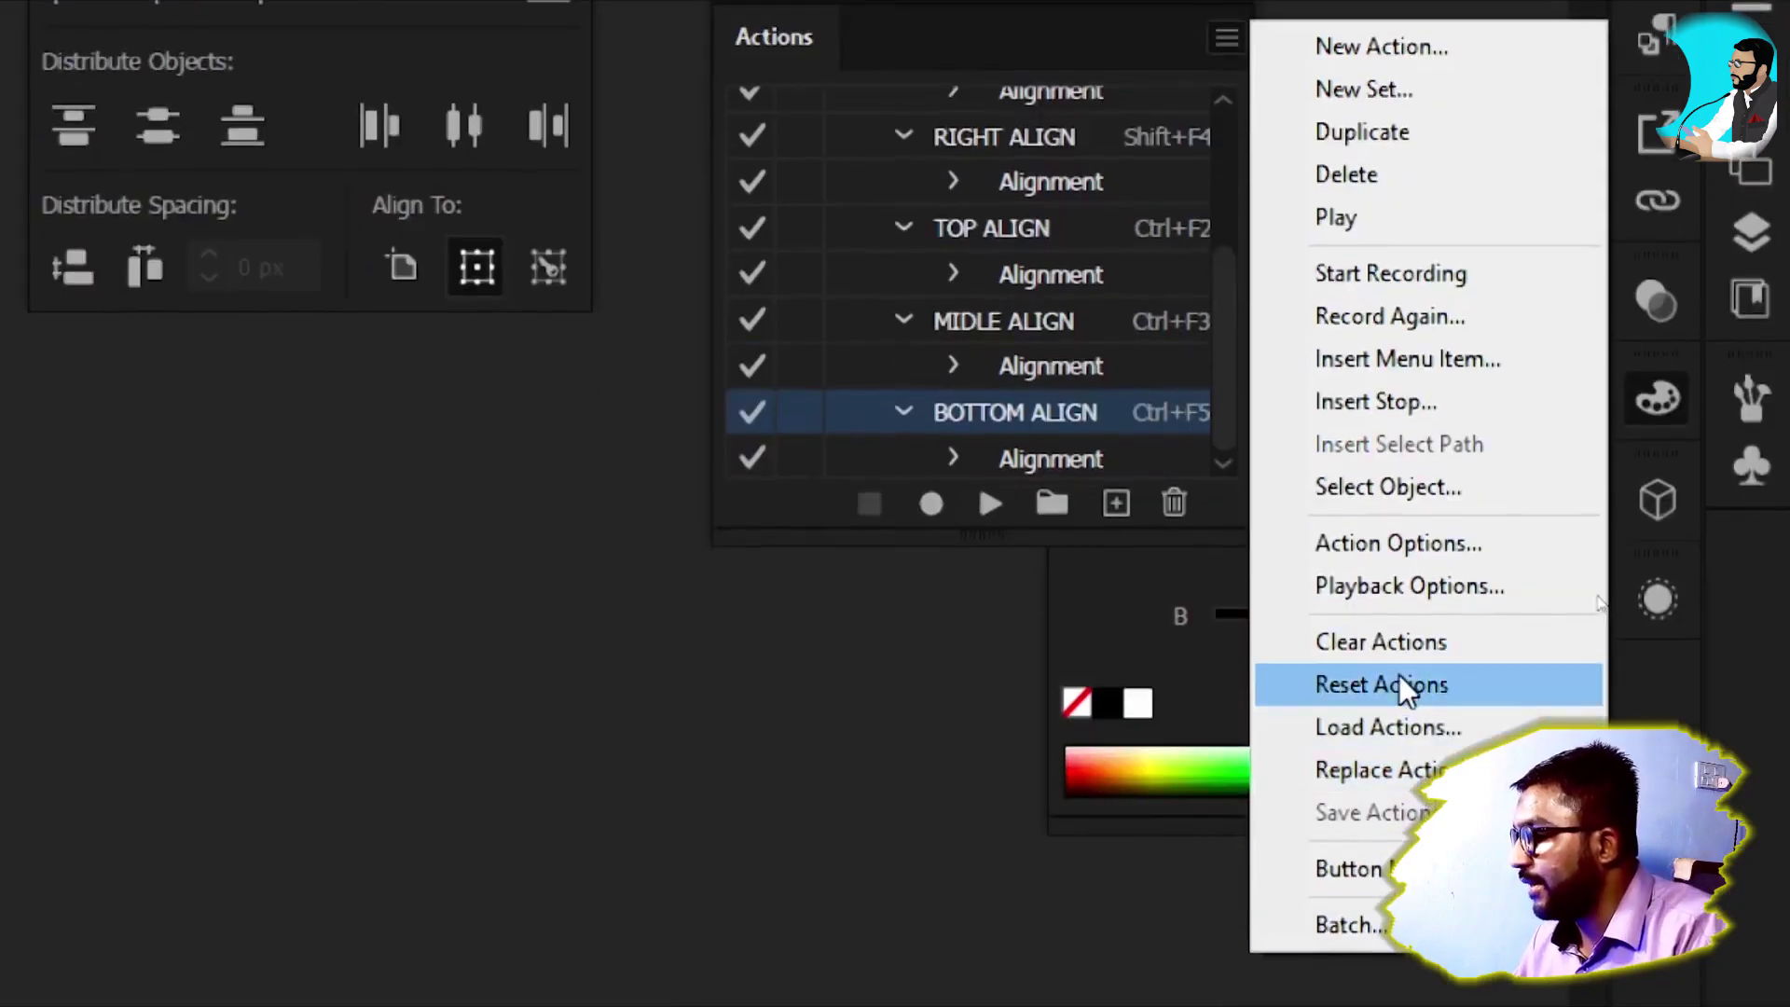
{"action": "left_click", "coordinate": [1434, 770]}
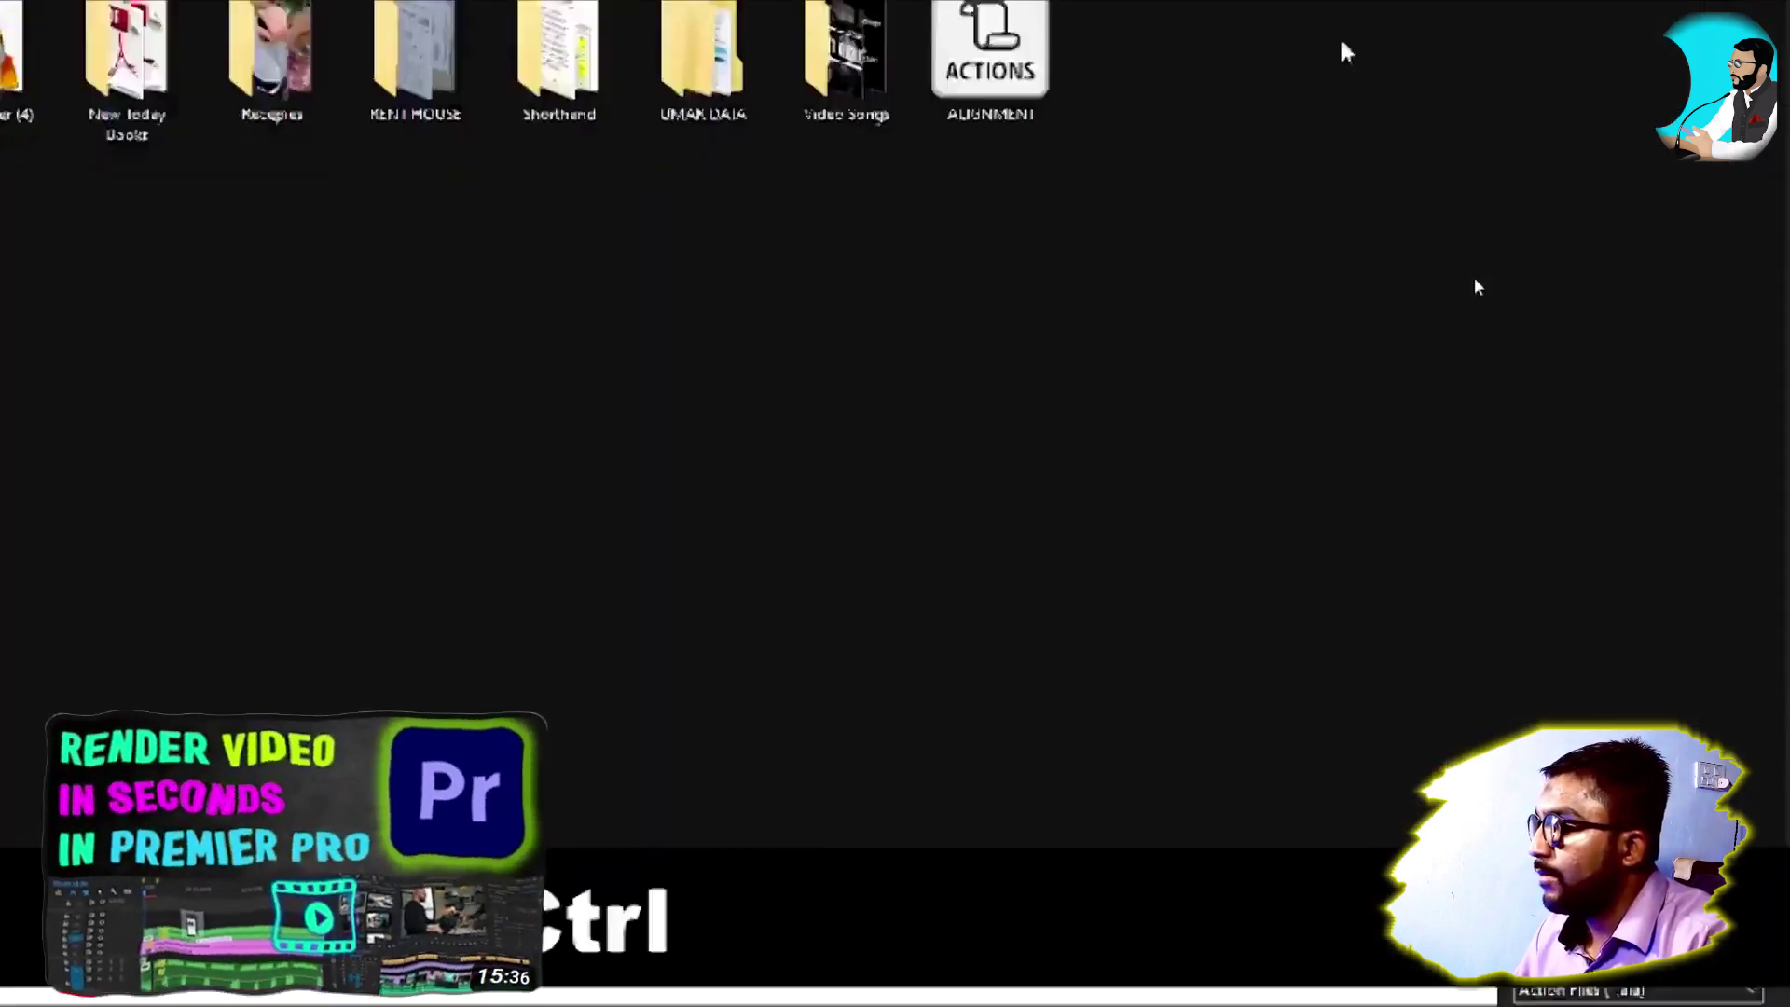
{"action": "left_click", "coordinate": [1227, 284]}
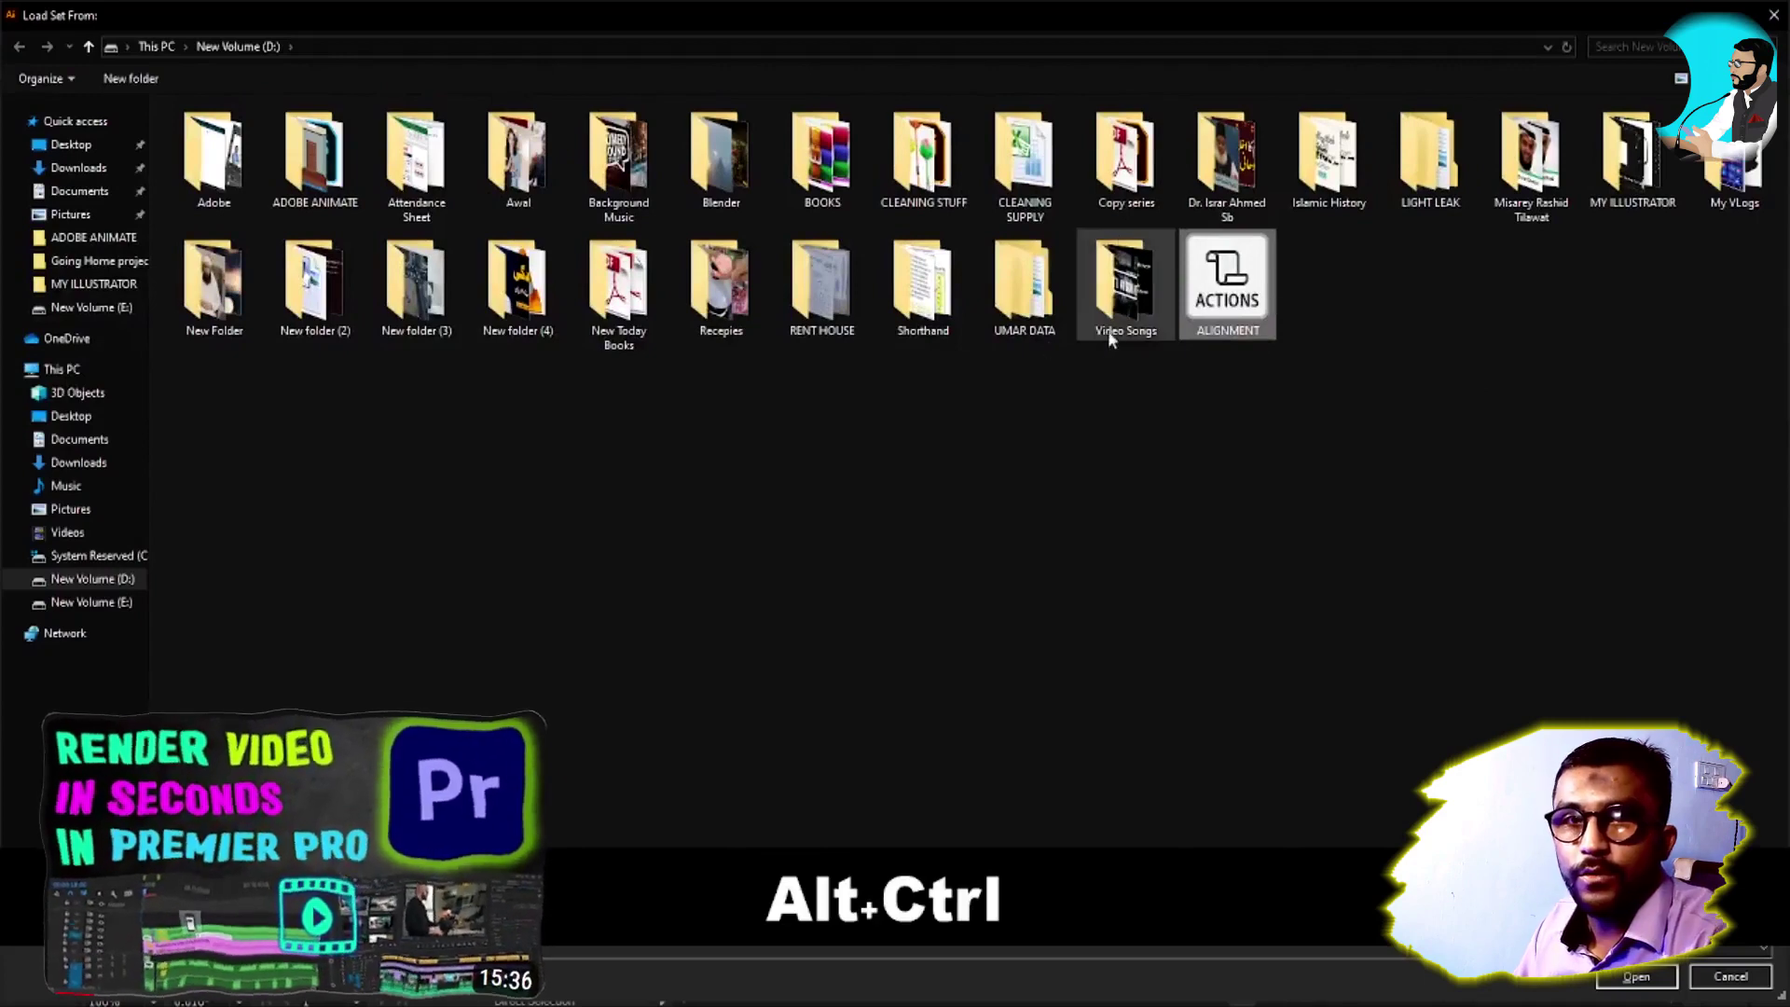
{"action": "left_click", "coordinate": [1066, 584]}
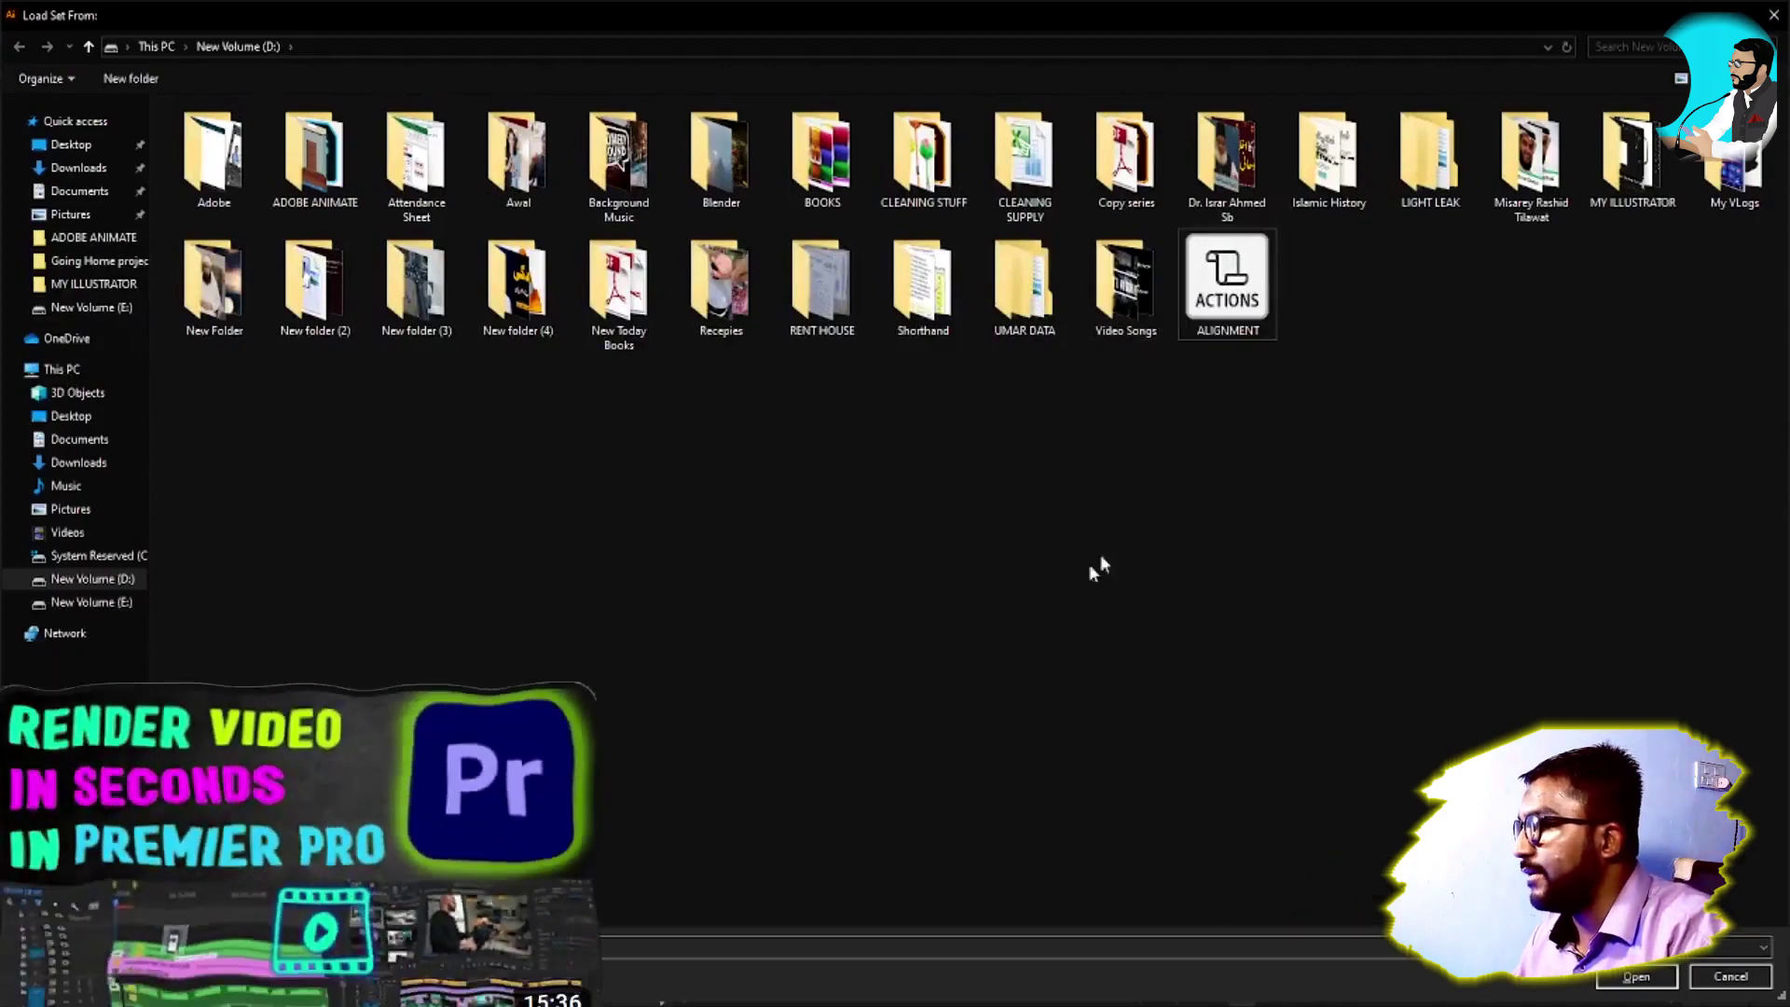
{"action": "key", "text": "Escape"}
Replace the current actions with the saved ALIGNMENT actions file from New Volume (D:) and expand its set
{"action": "left_click", "coordinate": [1510, 277]}
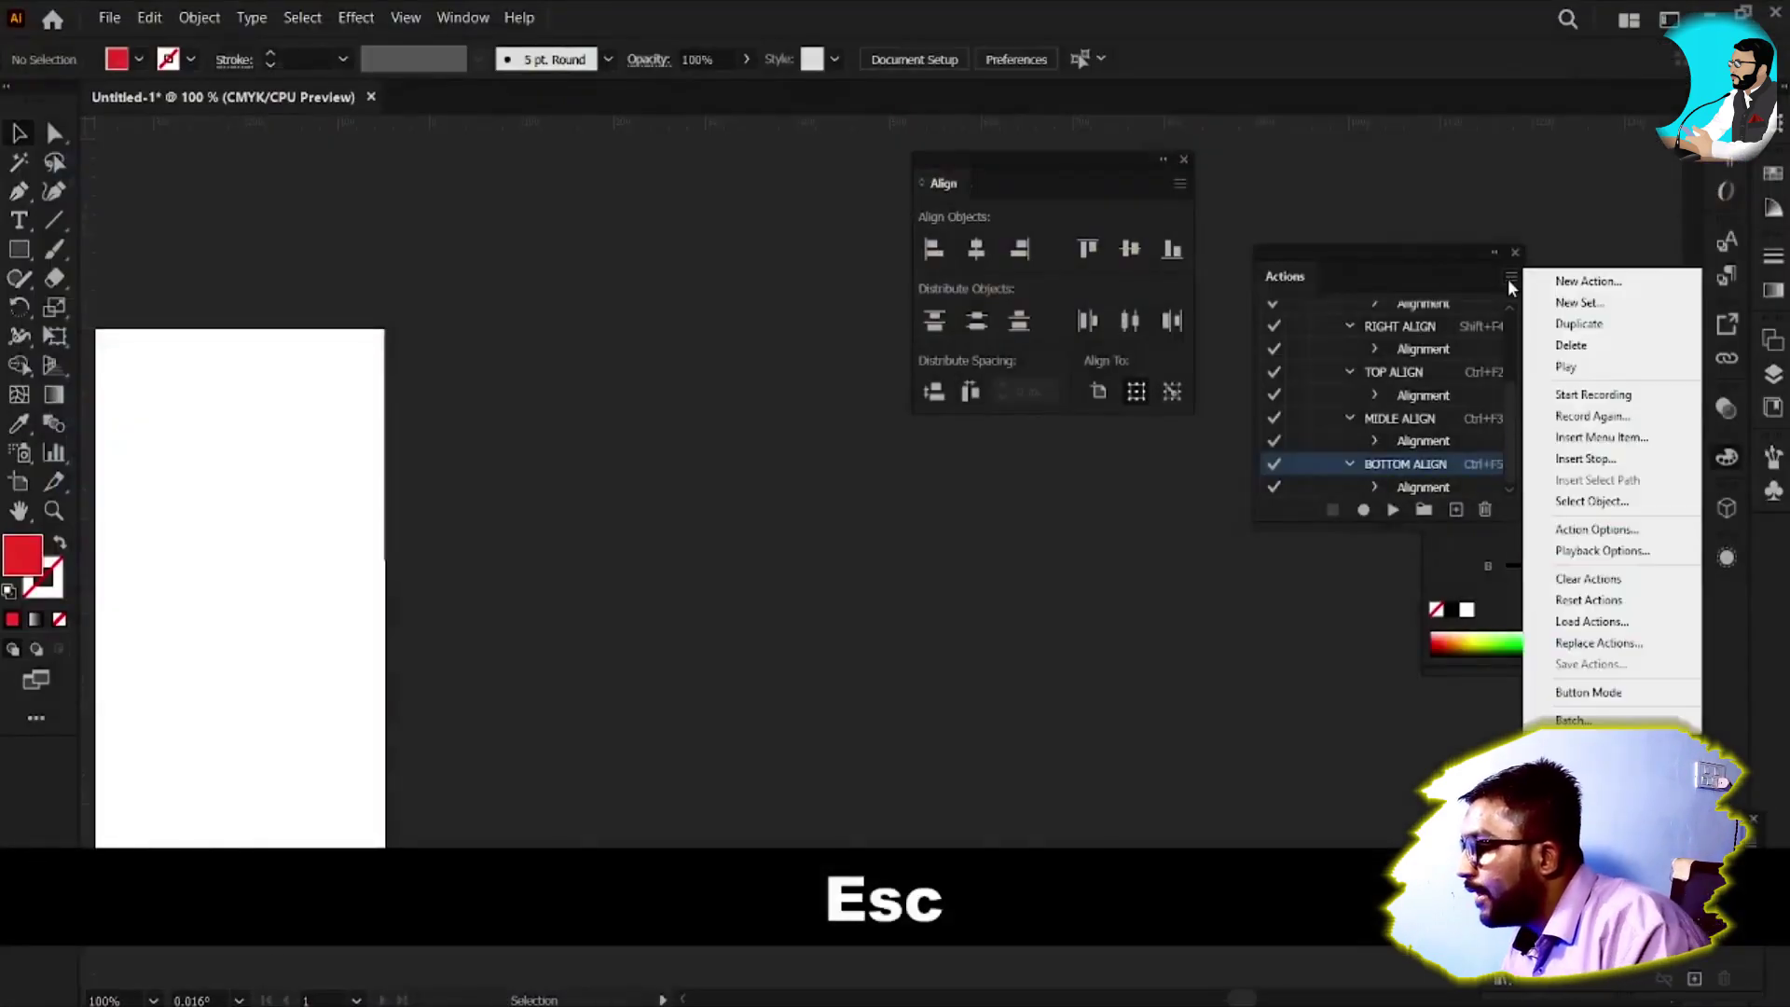
{"action": "left_click", "coordinate": [1599, 643]}
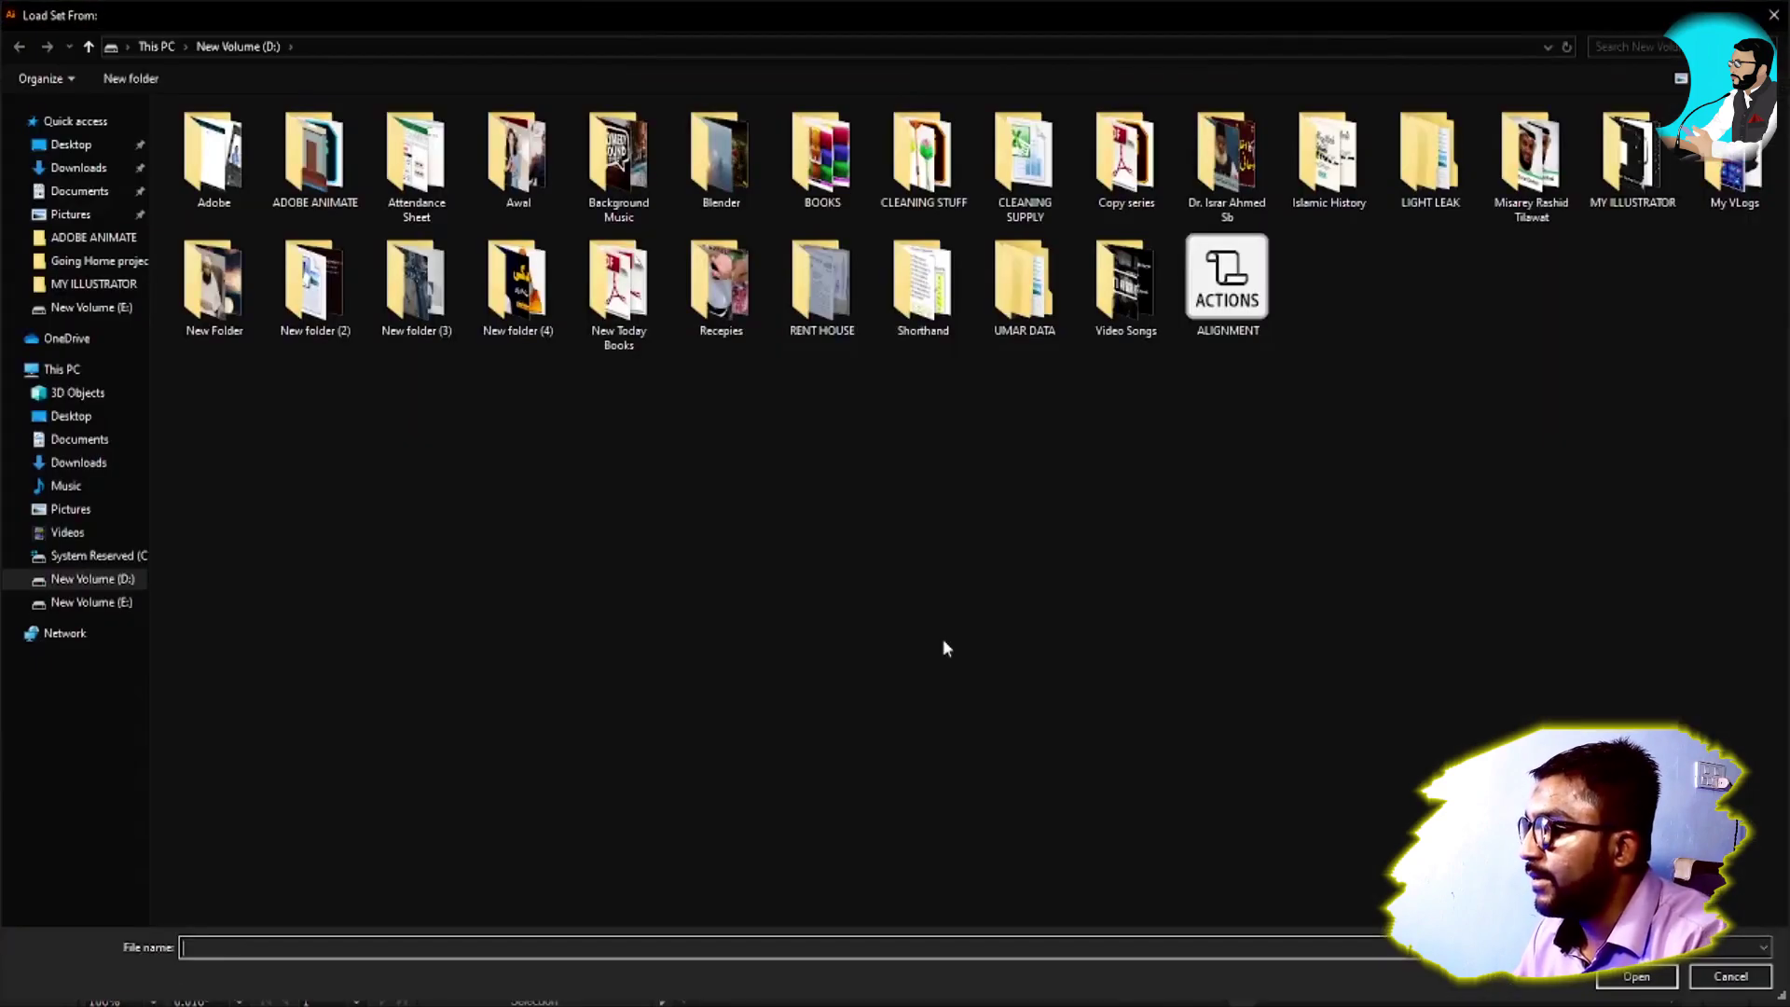
{"action": "left_click", "coordinate": [1226, 322]}
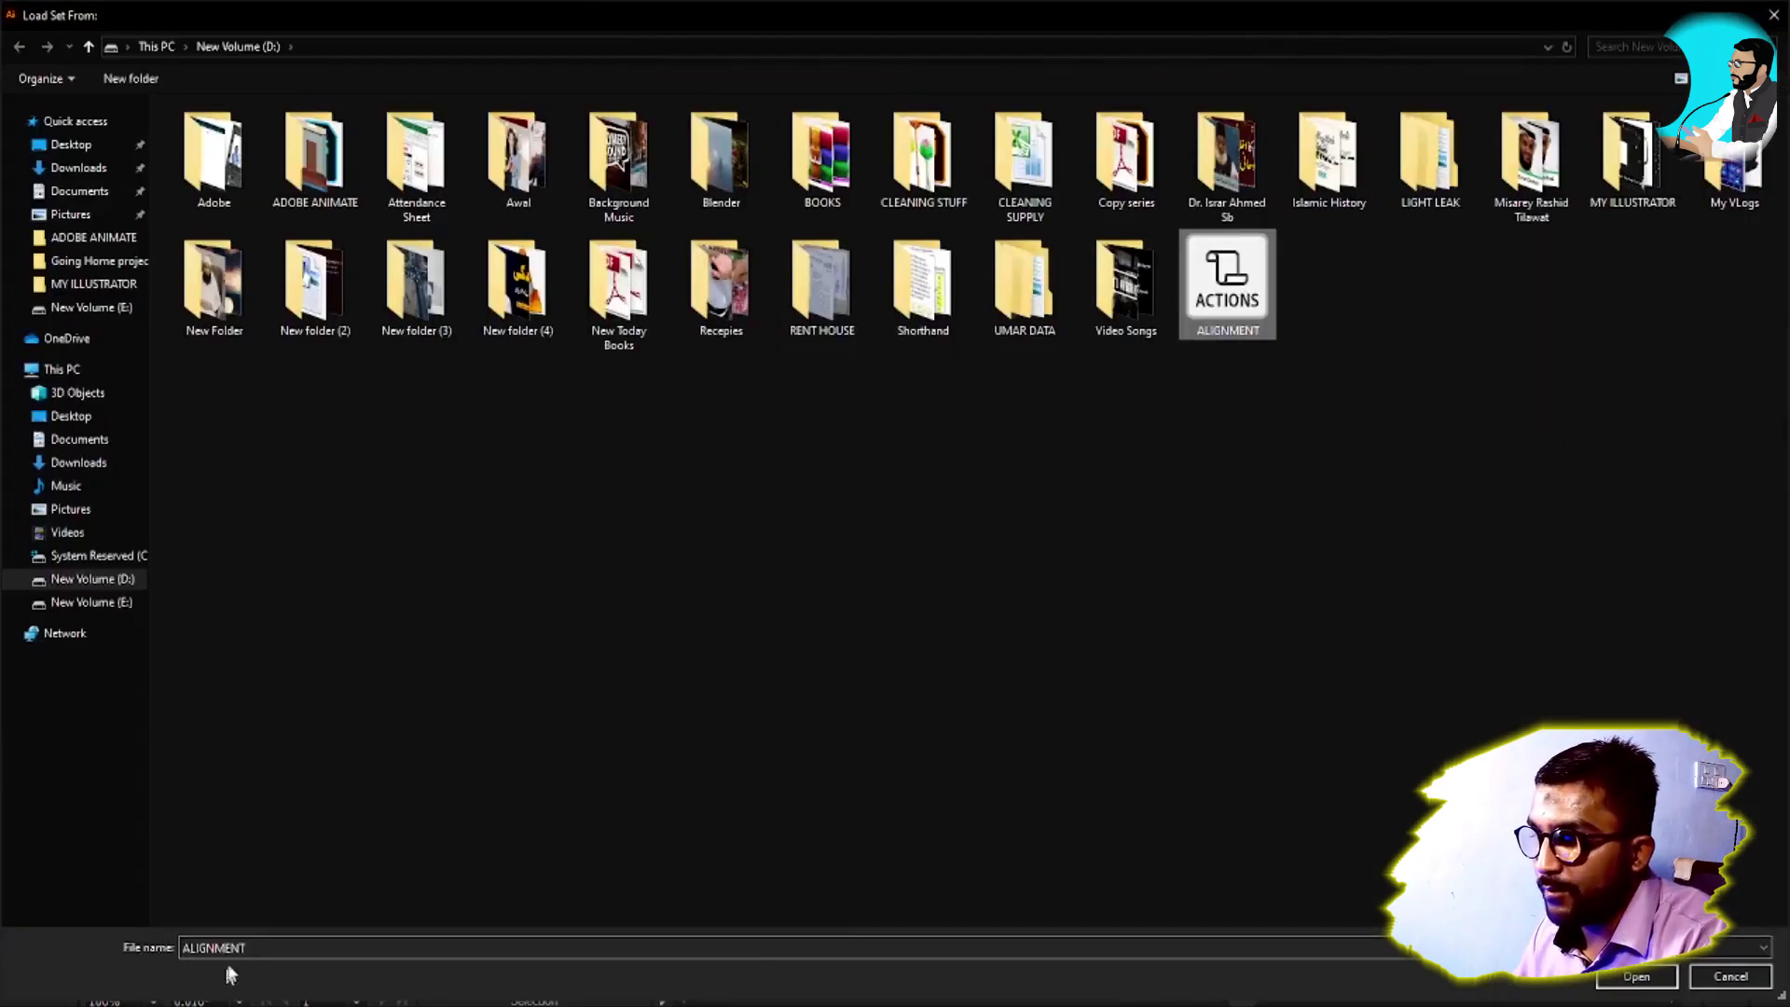
{"action": "left_click", "coordinate": [279, 949]}
{"action": "left_click", "coordinate": [279, 949]}
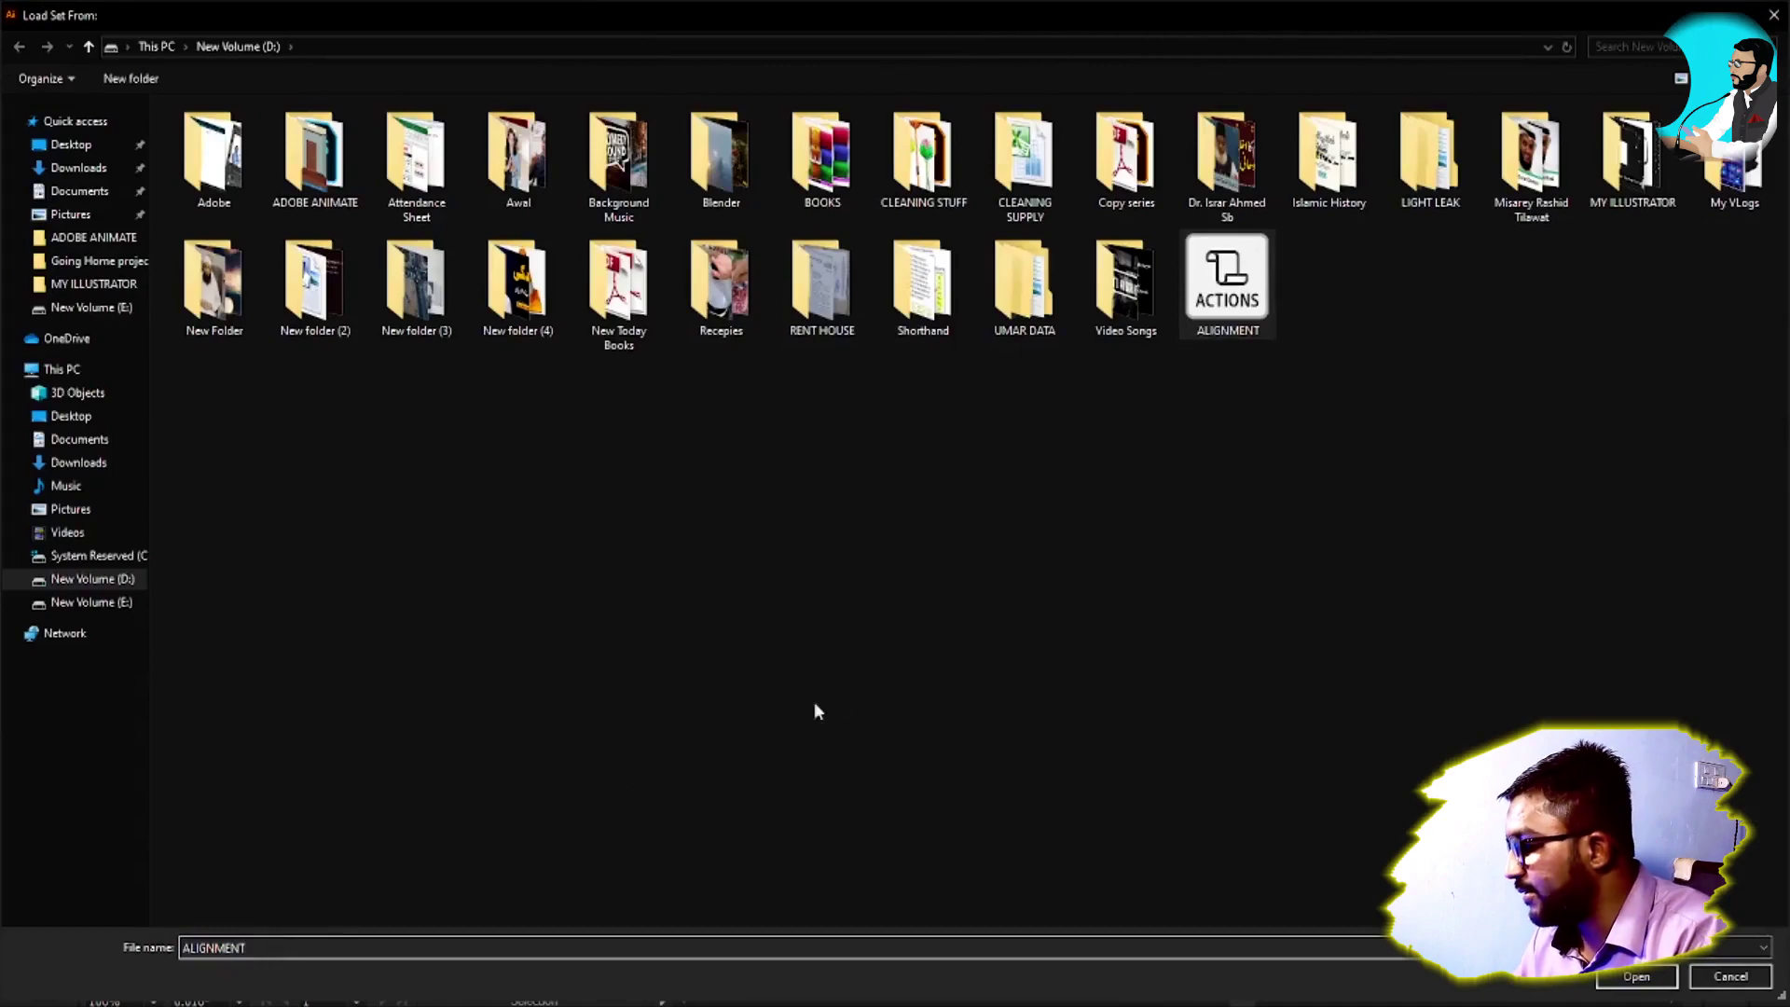
{"action": "left_click", "coordinate": [1624, 977]}
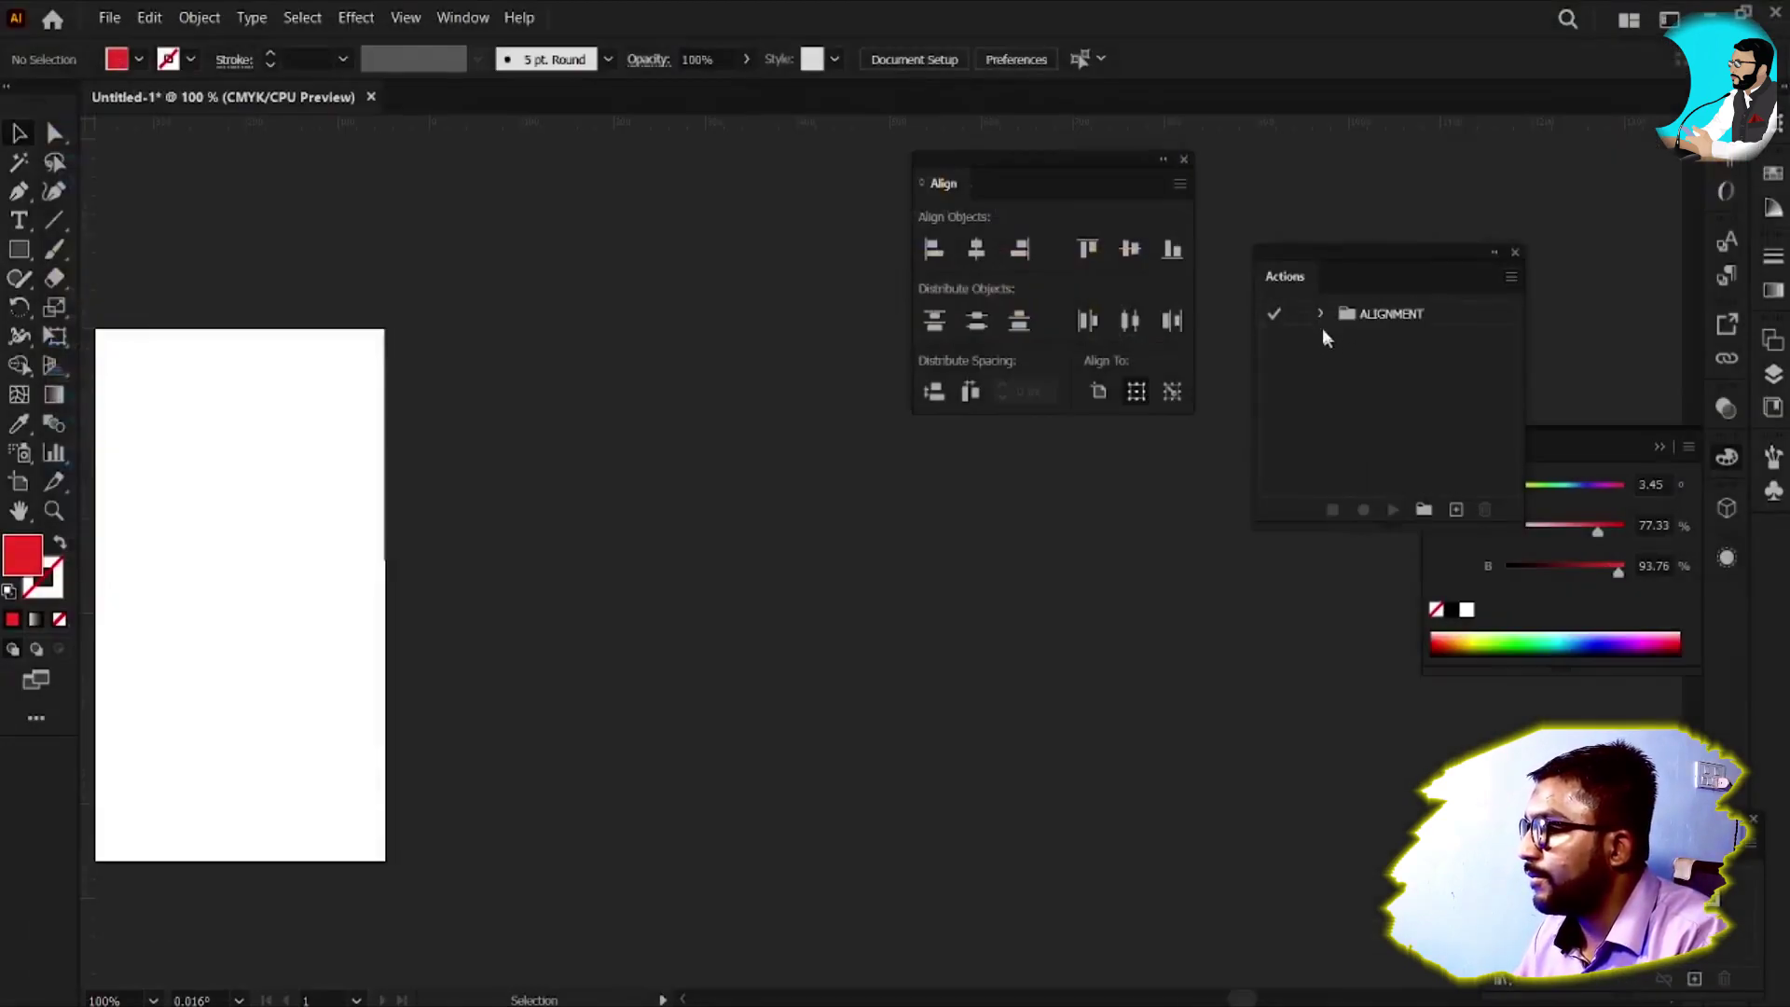
{"action": "left_click", "coordinate": [1322, 313]}
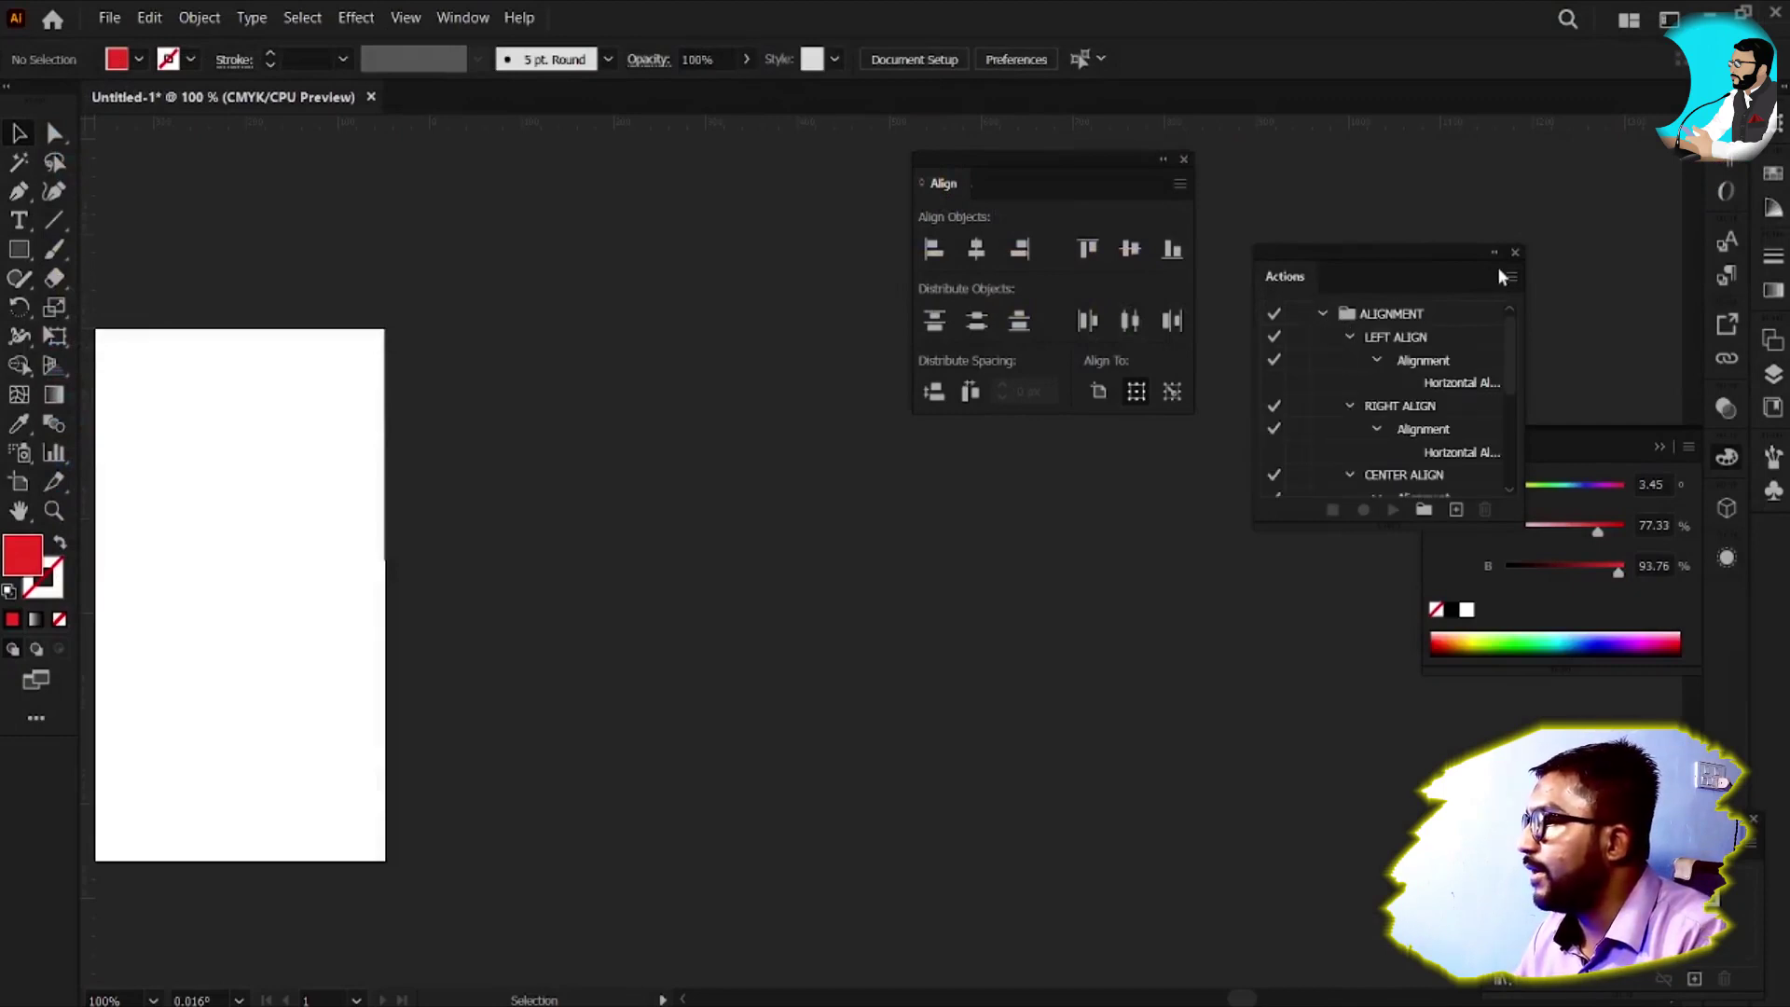
Rename the ALIGNMENT action set as ALIGNMENT1
{"action": "double_click", "coordinate": [1426, 315]}
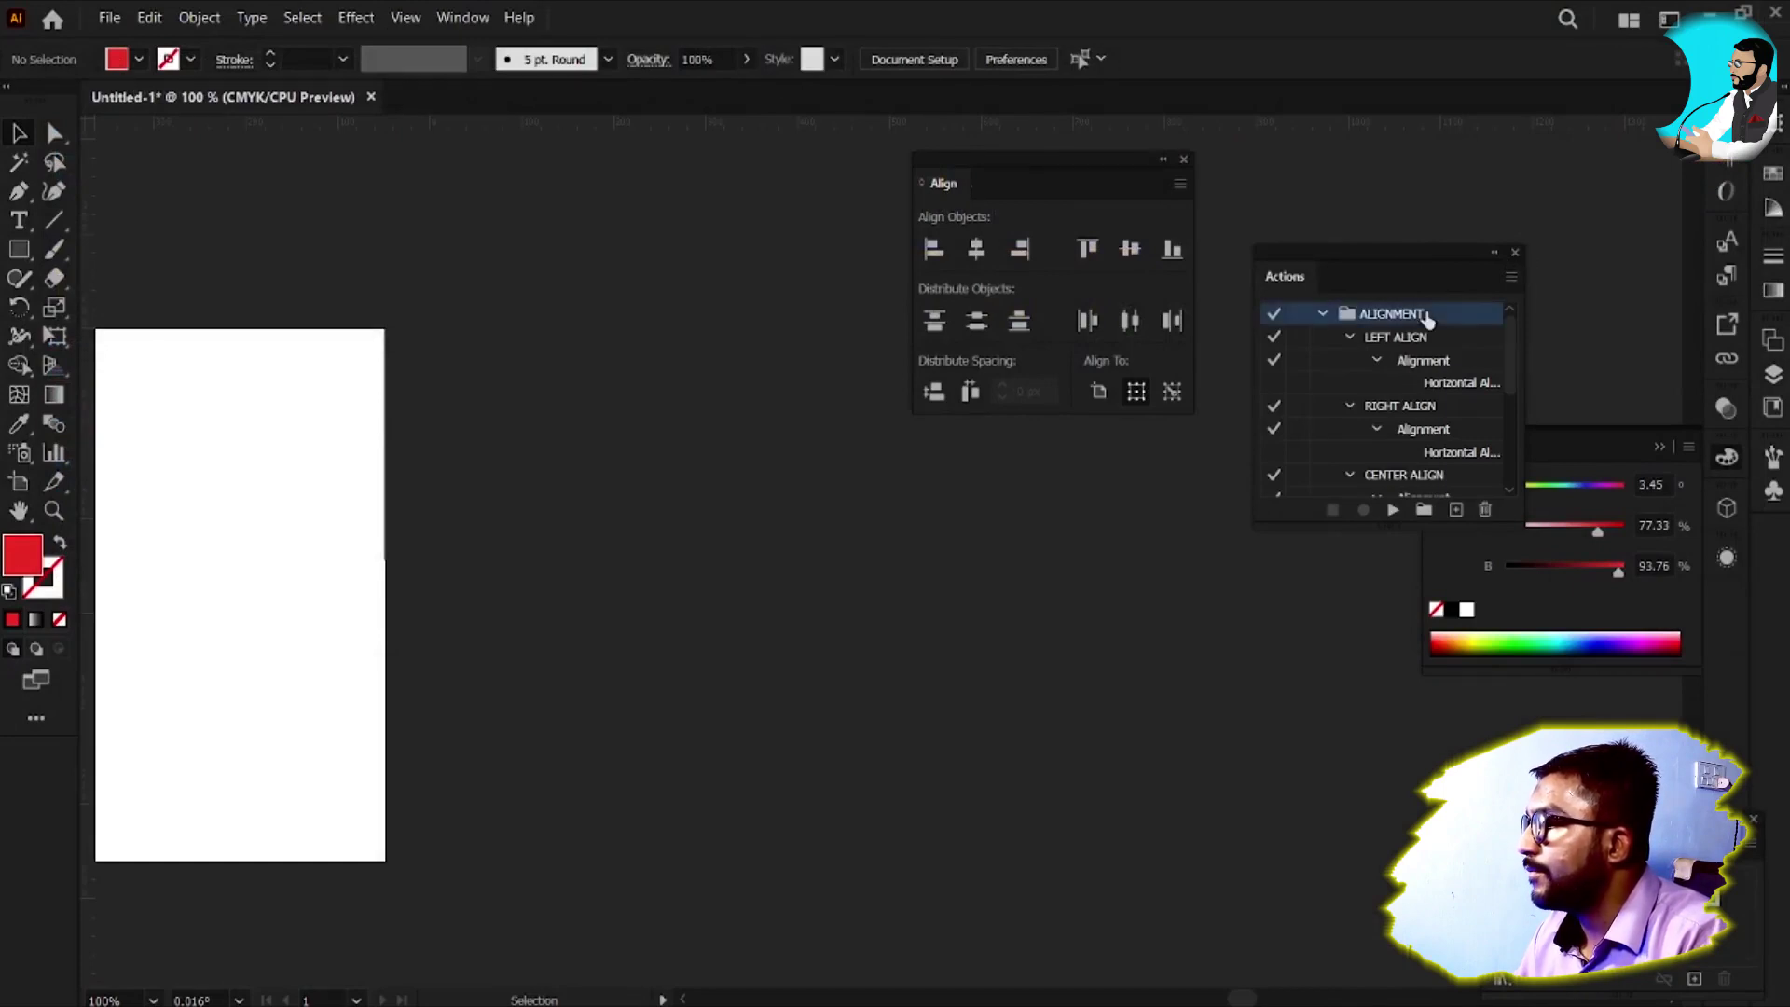
{"action": "left_click", "coordinate": [876, 469]}
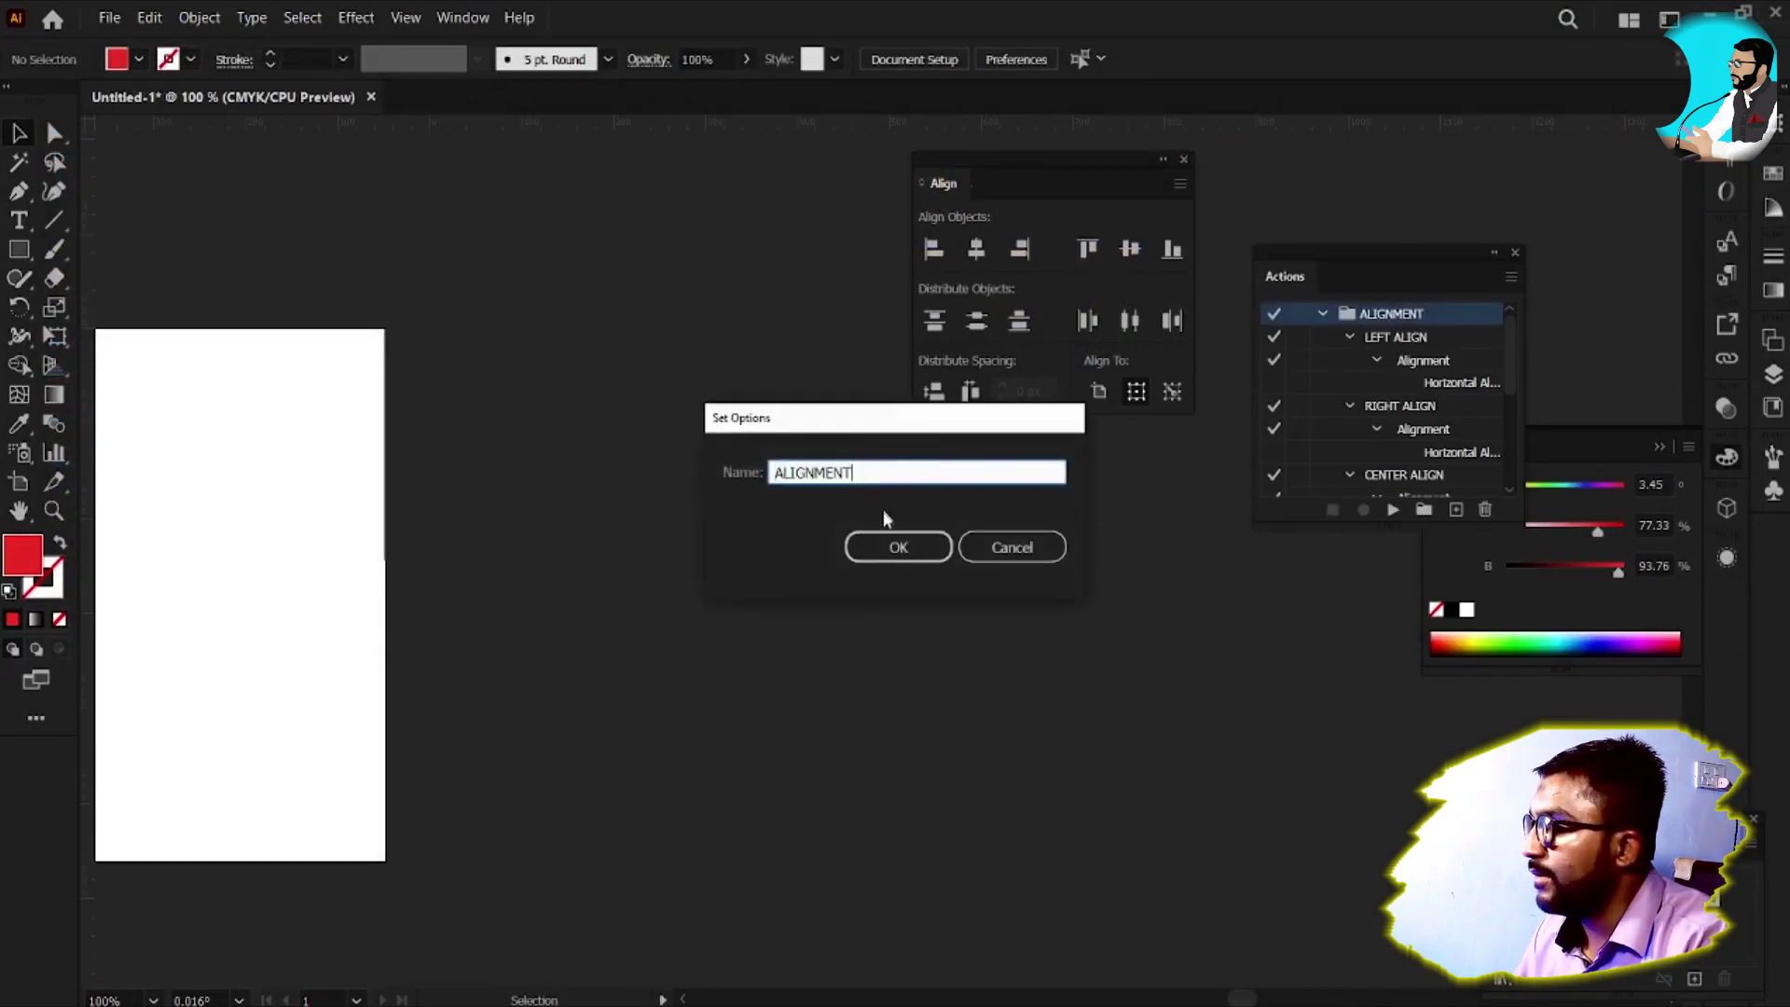
{"action": "type", "text": "1"}
{"action": "left_click", "coordinate": [899, 544]}
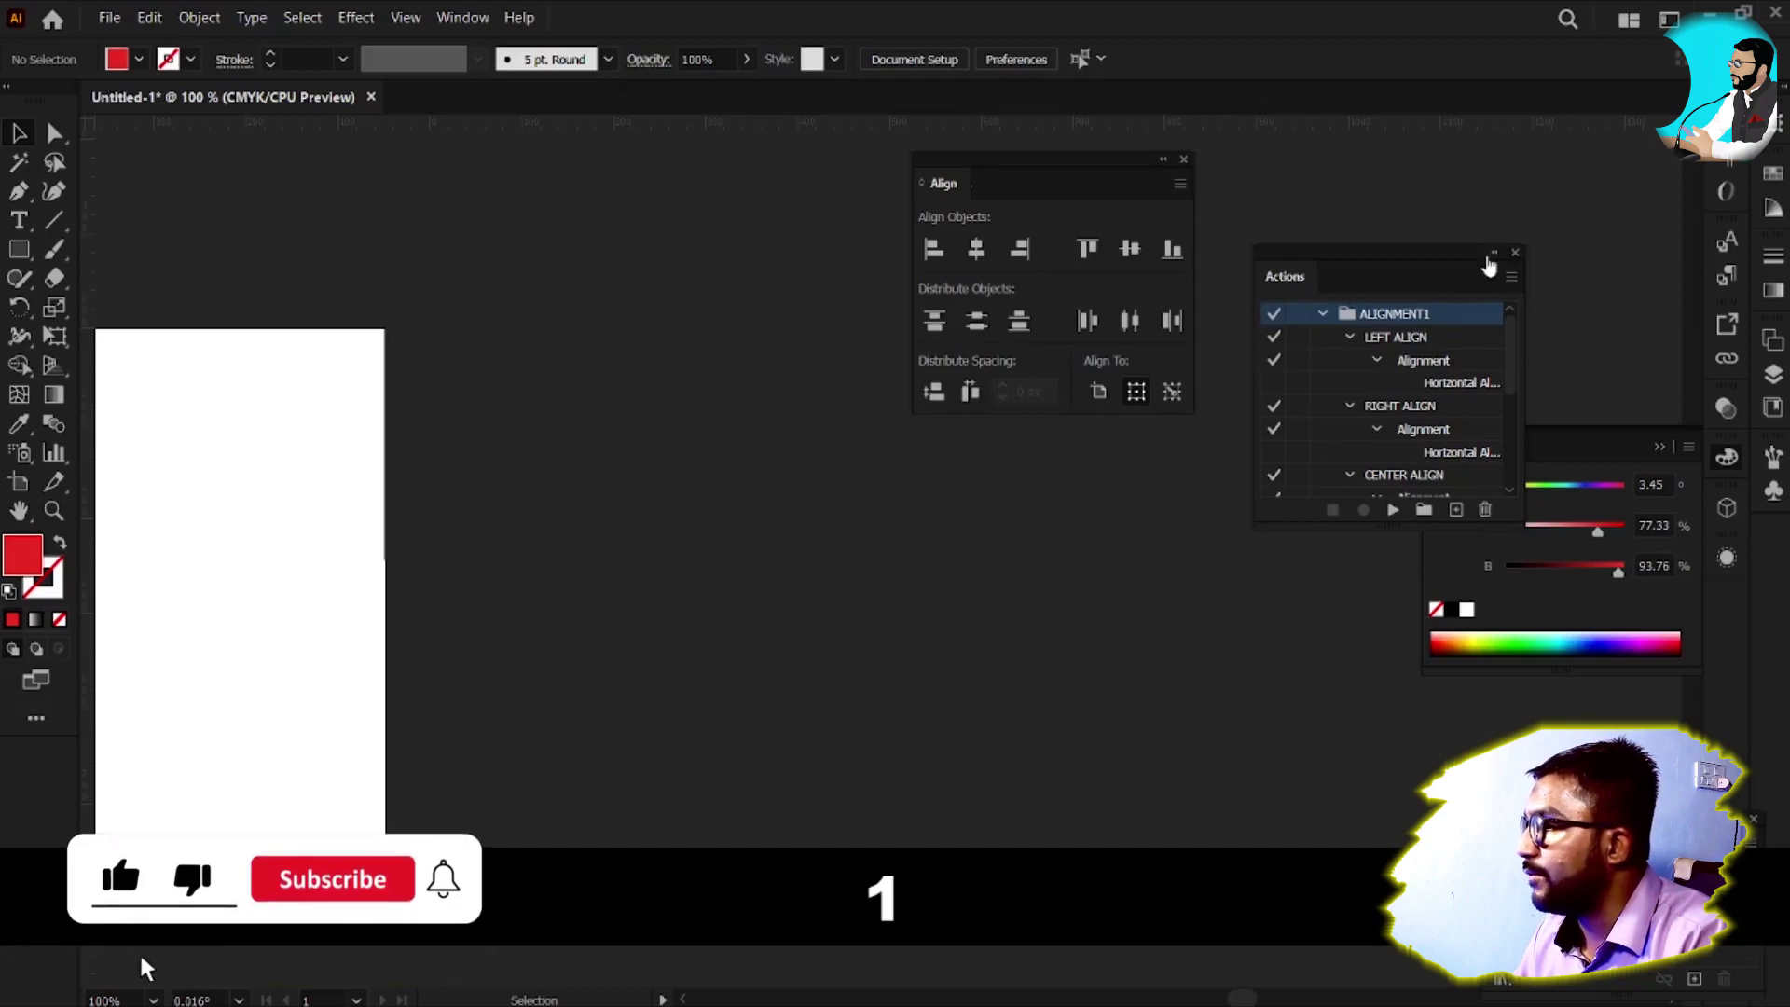
{"action": "left_click", "coordinate": [1510, 277]}
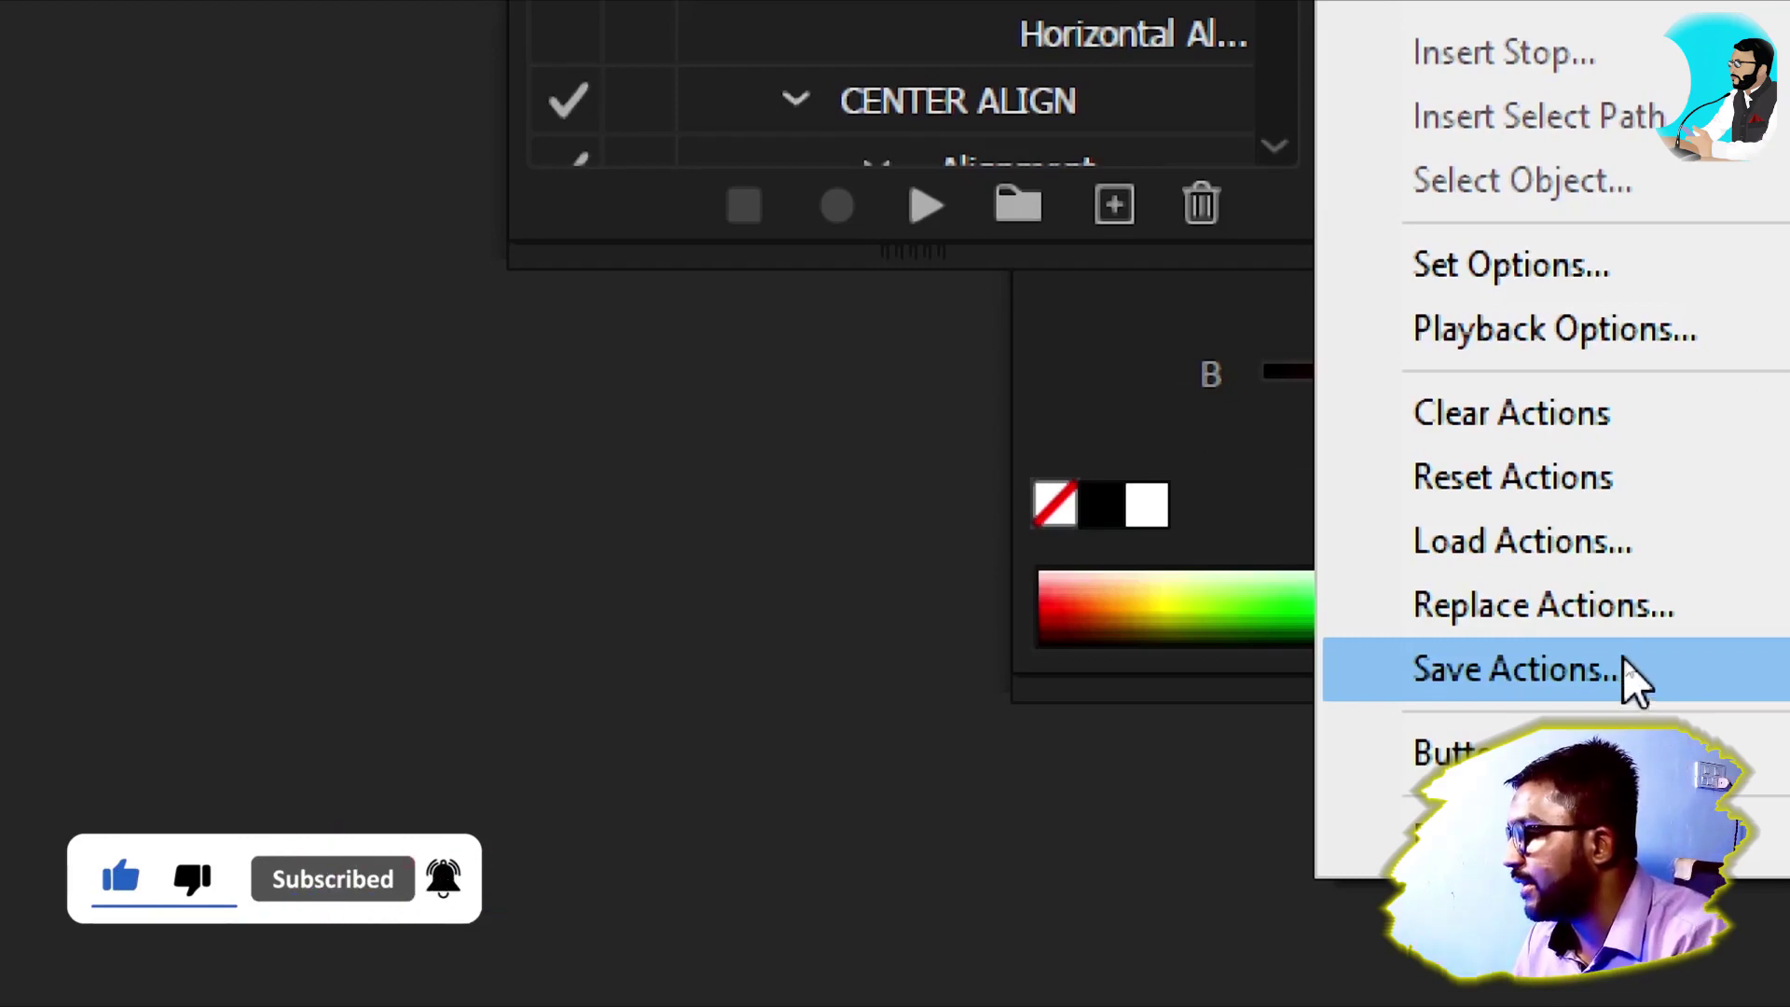
{"action": "left_click", "coordinate": [1625, 658]}
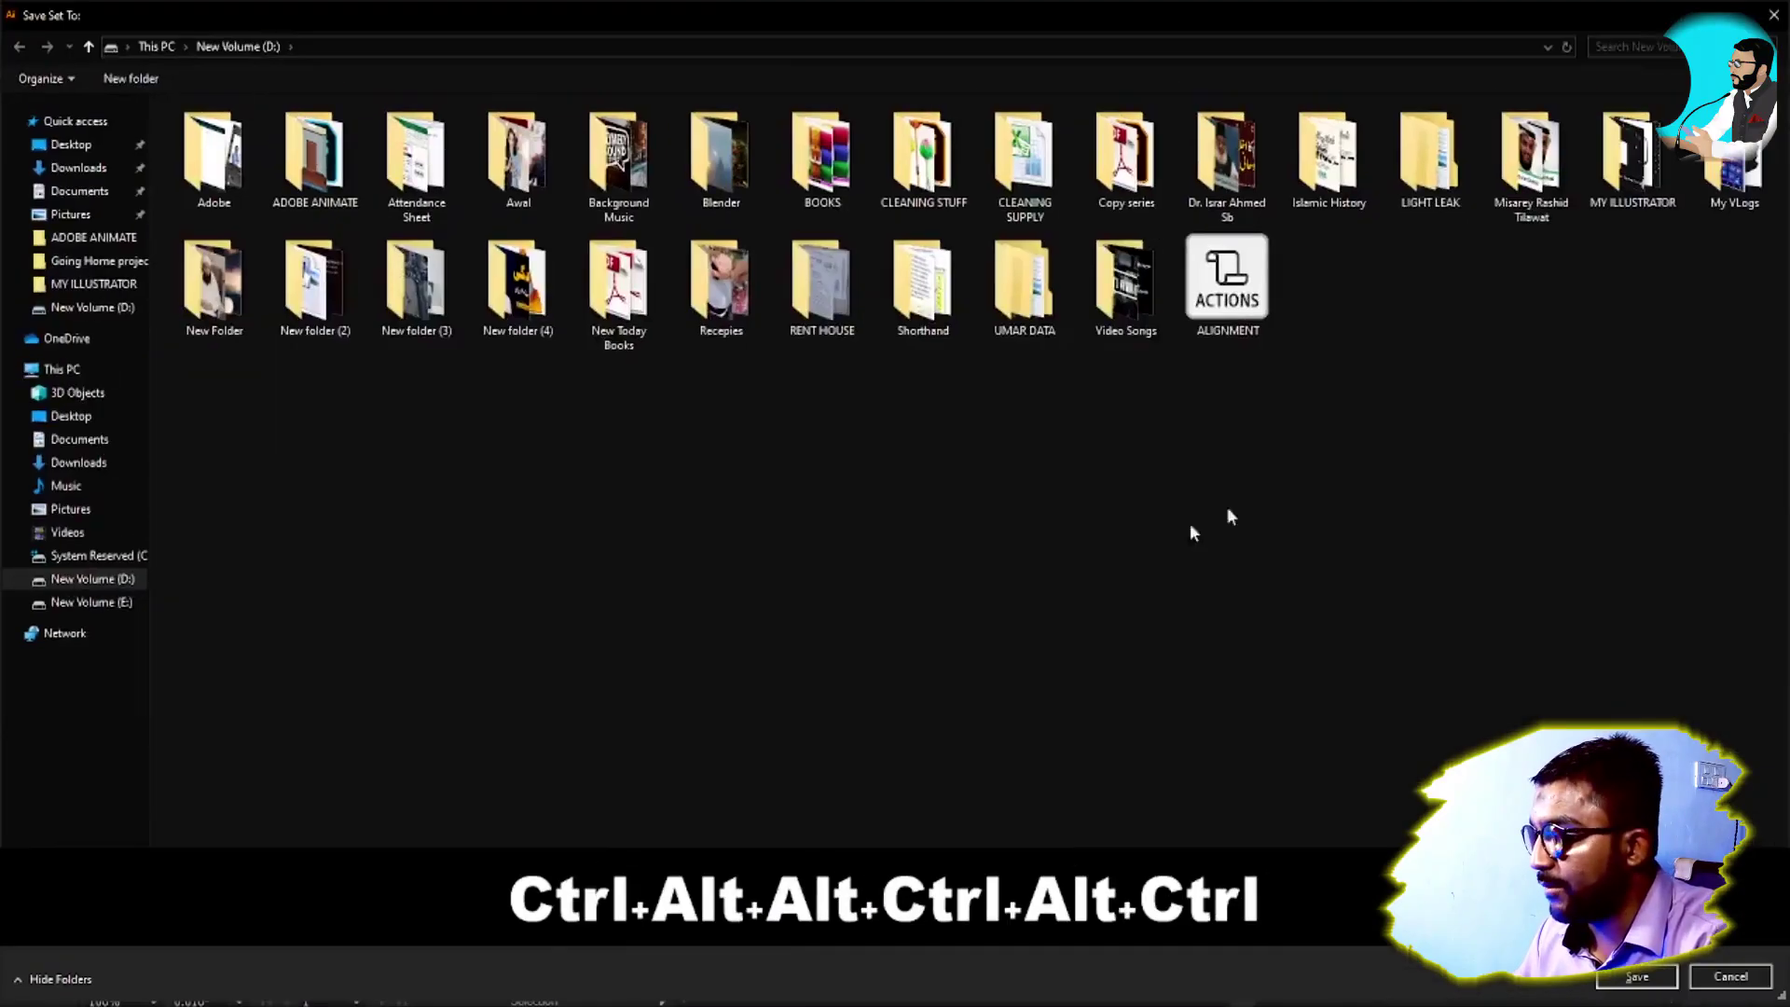
{"action": "key", "text": "Escape"}
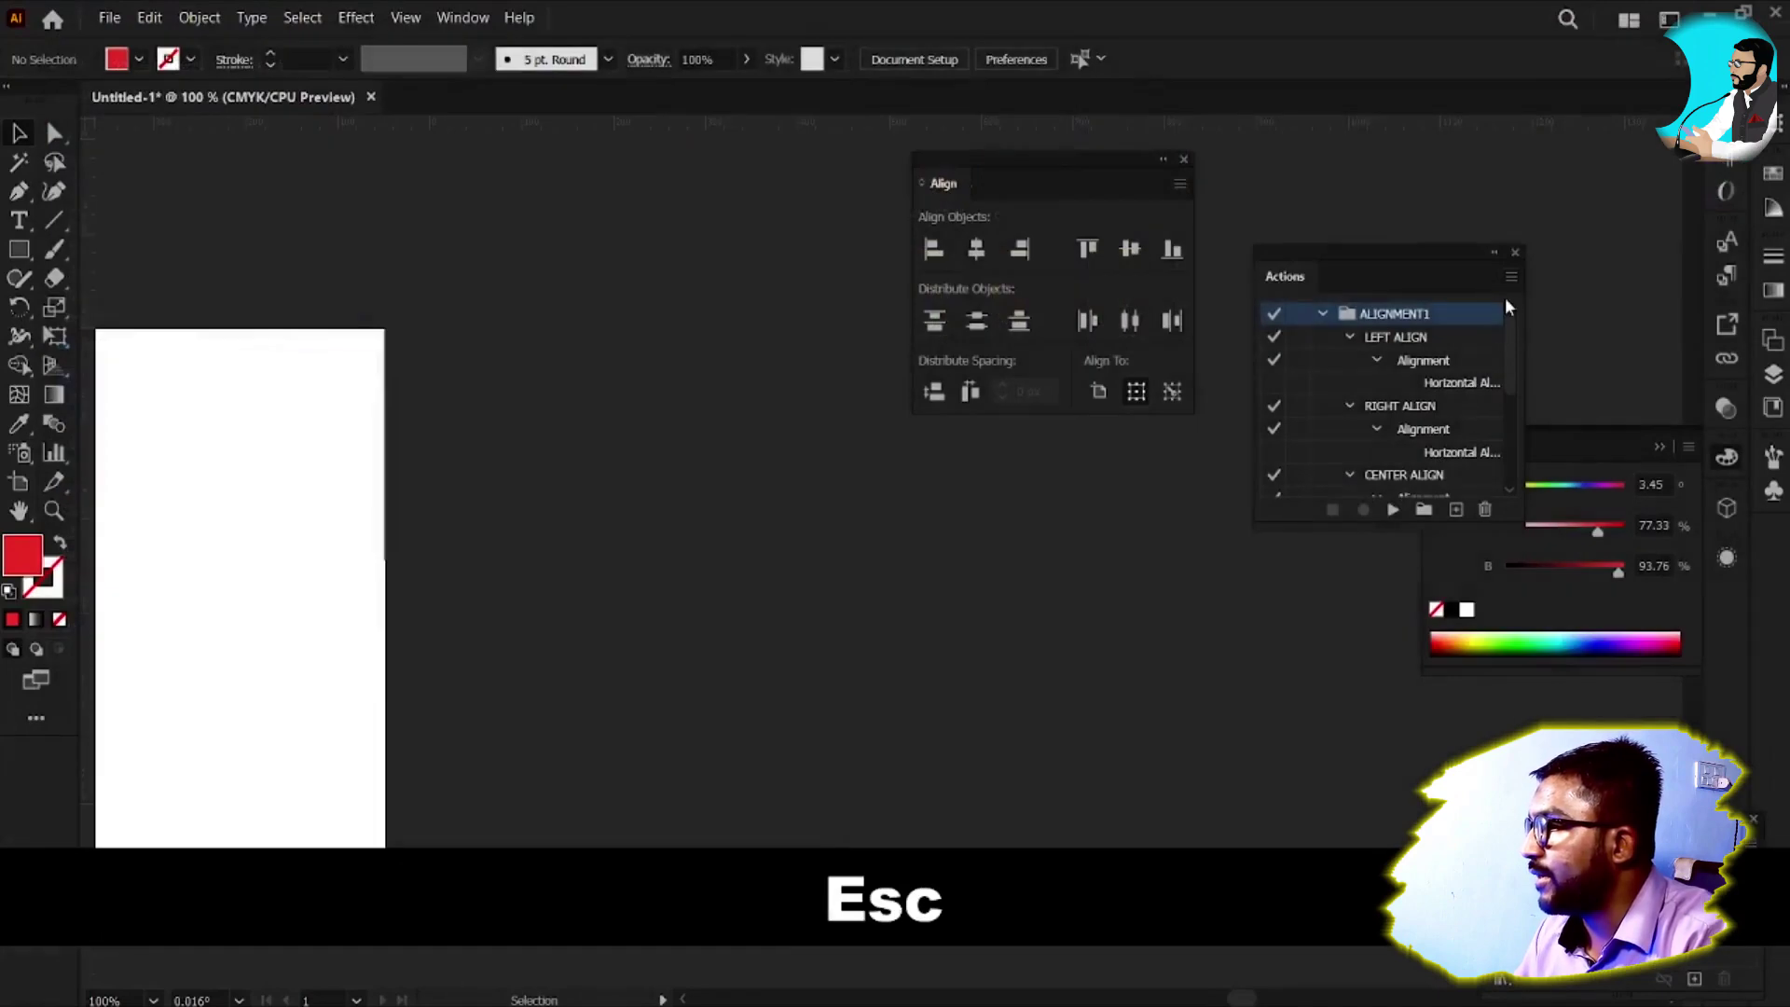
Save the ALIGNMENT1 action set to New Volume (D:) as ALIGNMENT2 and delete the set from the loaded actions
{"action": "left_click", "coordinate": [1512, 280]}
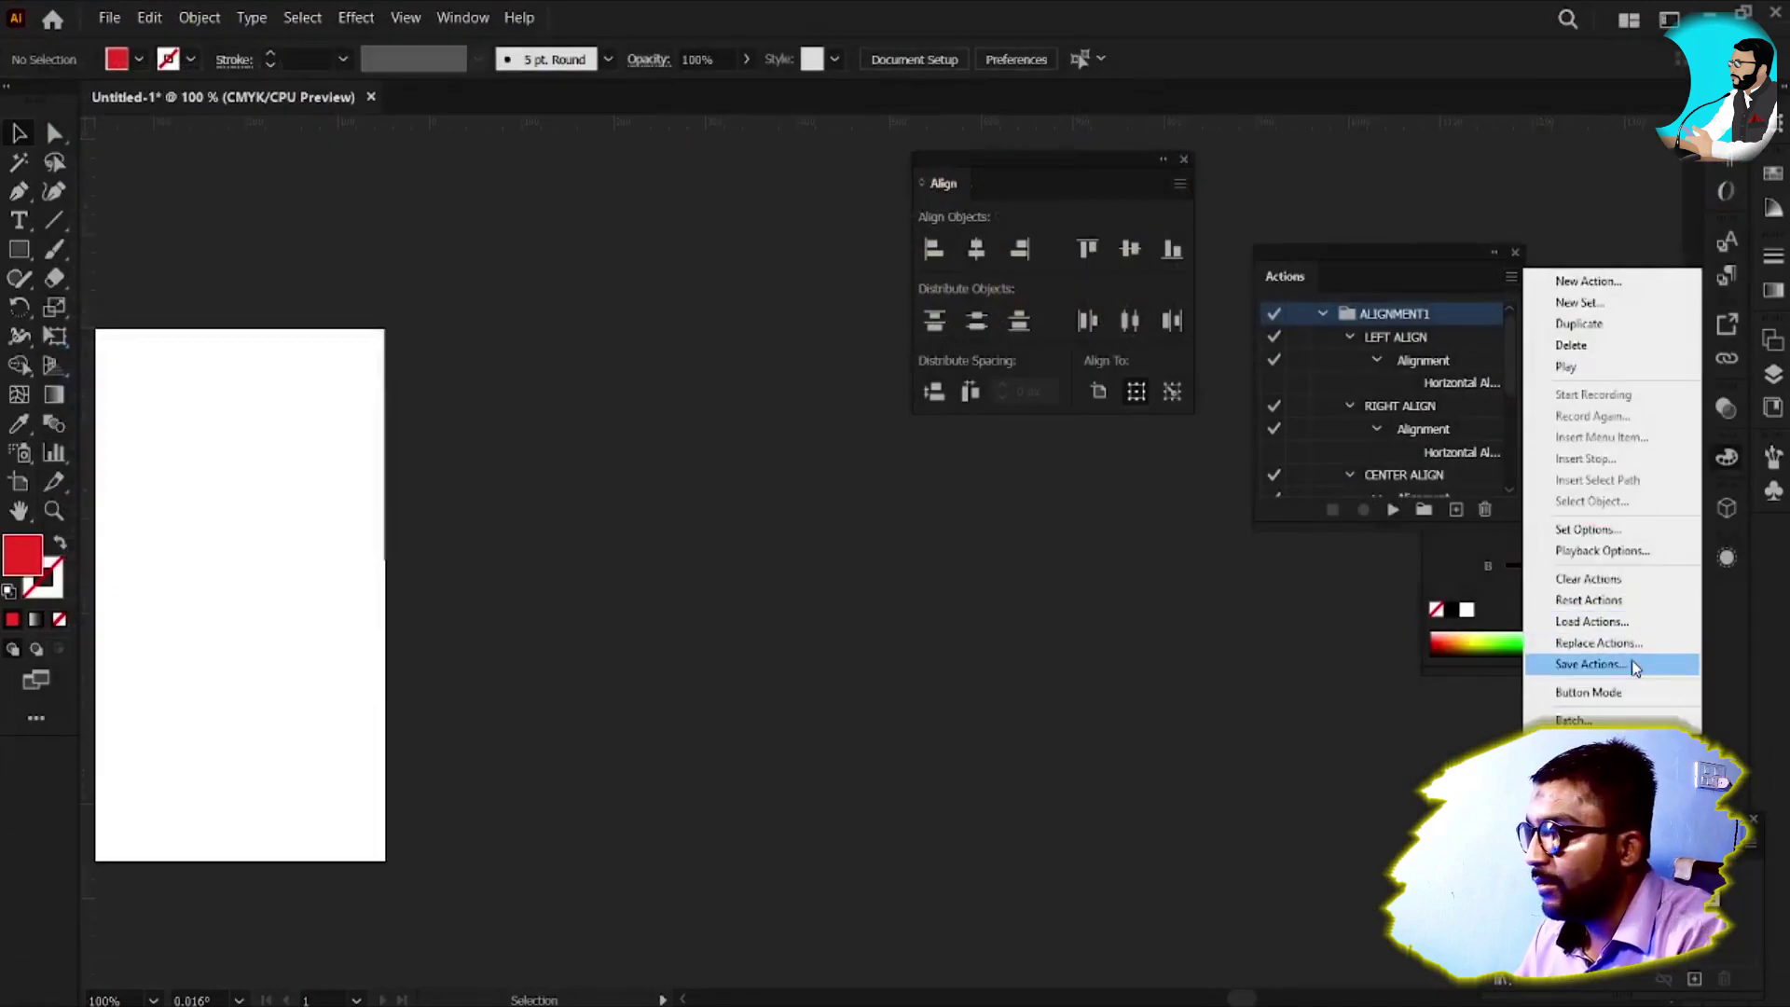
{"action": "left_click", "coordinate": [1634, 664]}
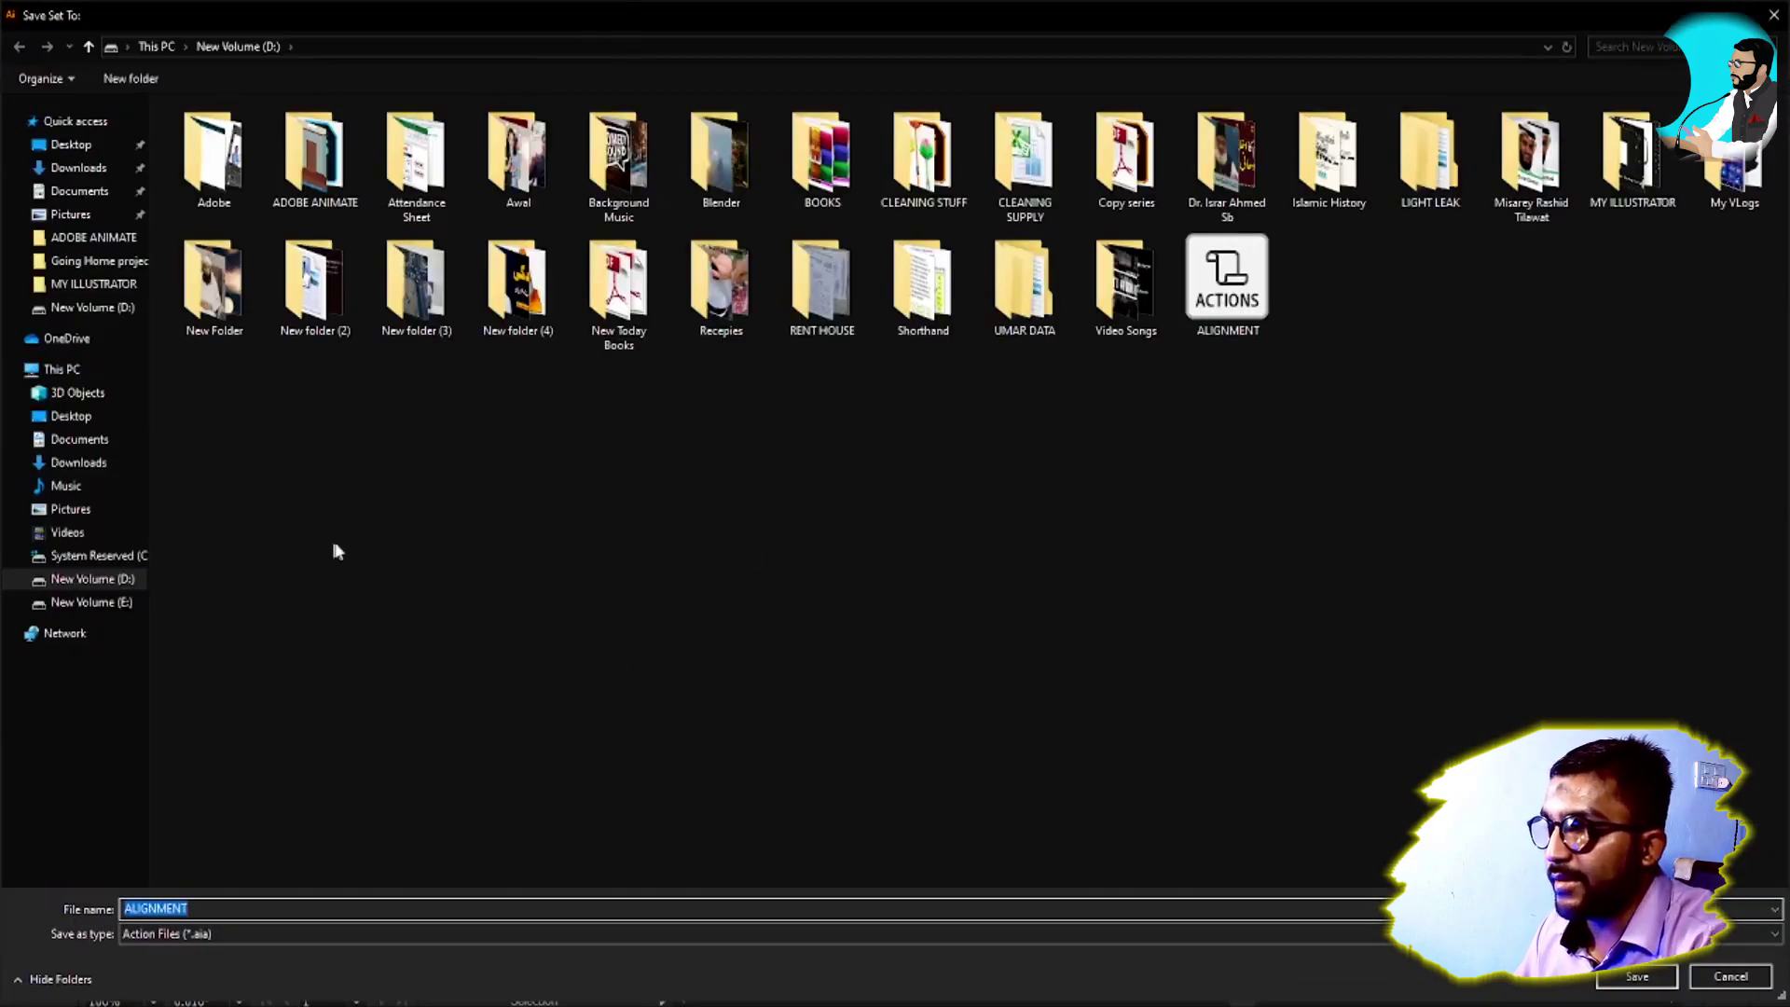
{"action": "left_click", "coordinate": [504, 673]}
{"action": "left_click", "coordinate": [201, 913]}
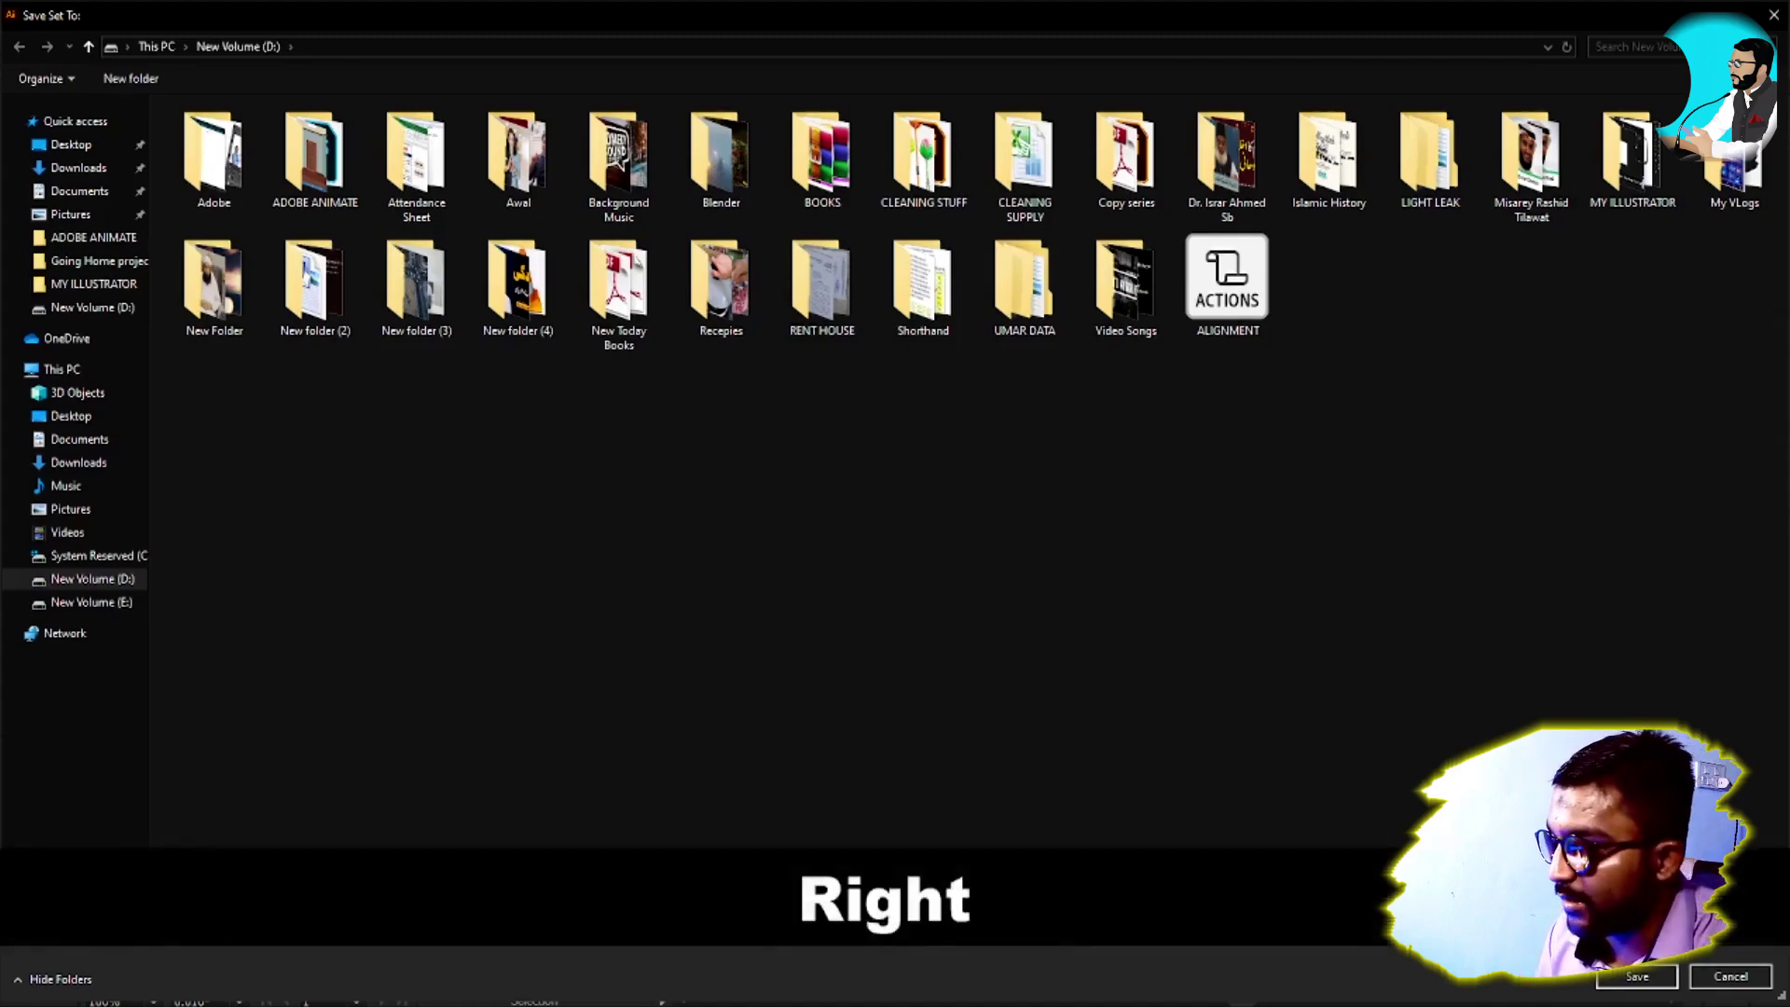
{"action": "key", "text": "Return"}
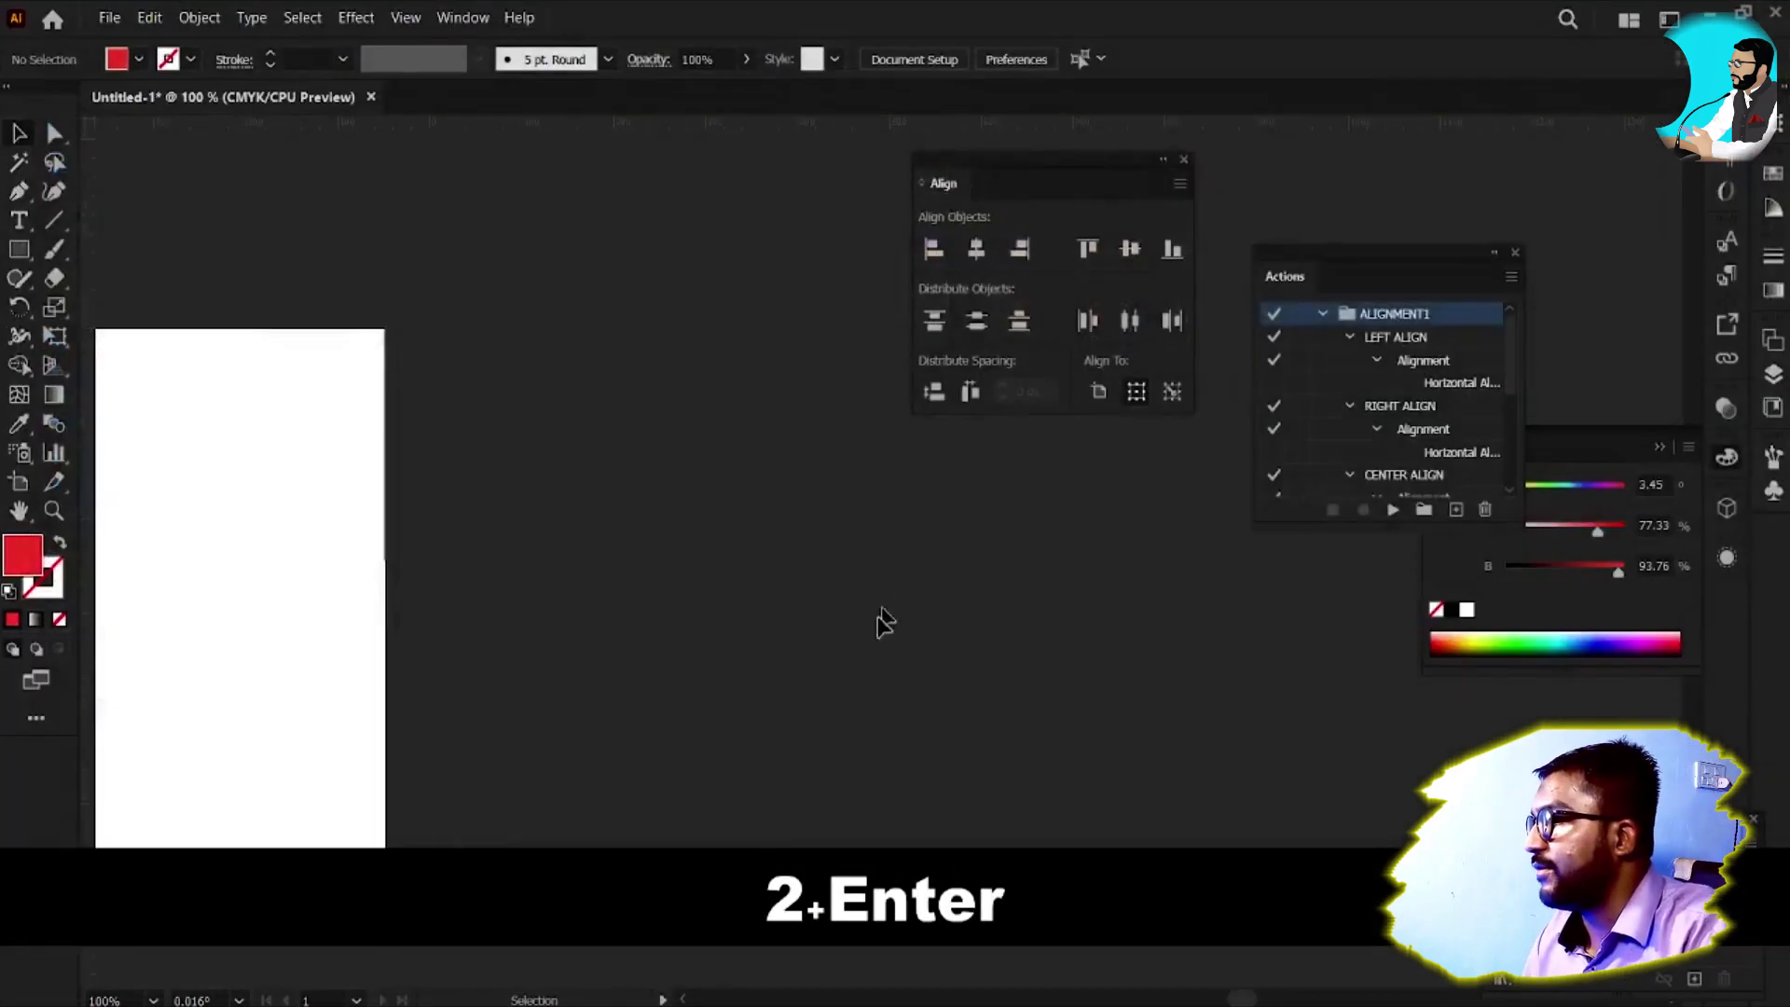
{"action": "left_click", "coordinate": [1486, 509]}
{"action": "key", "text": "Return"}
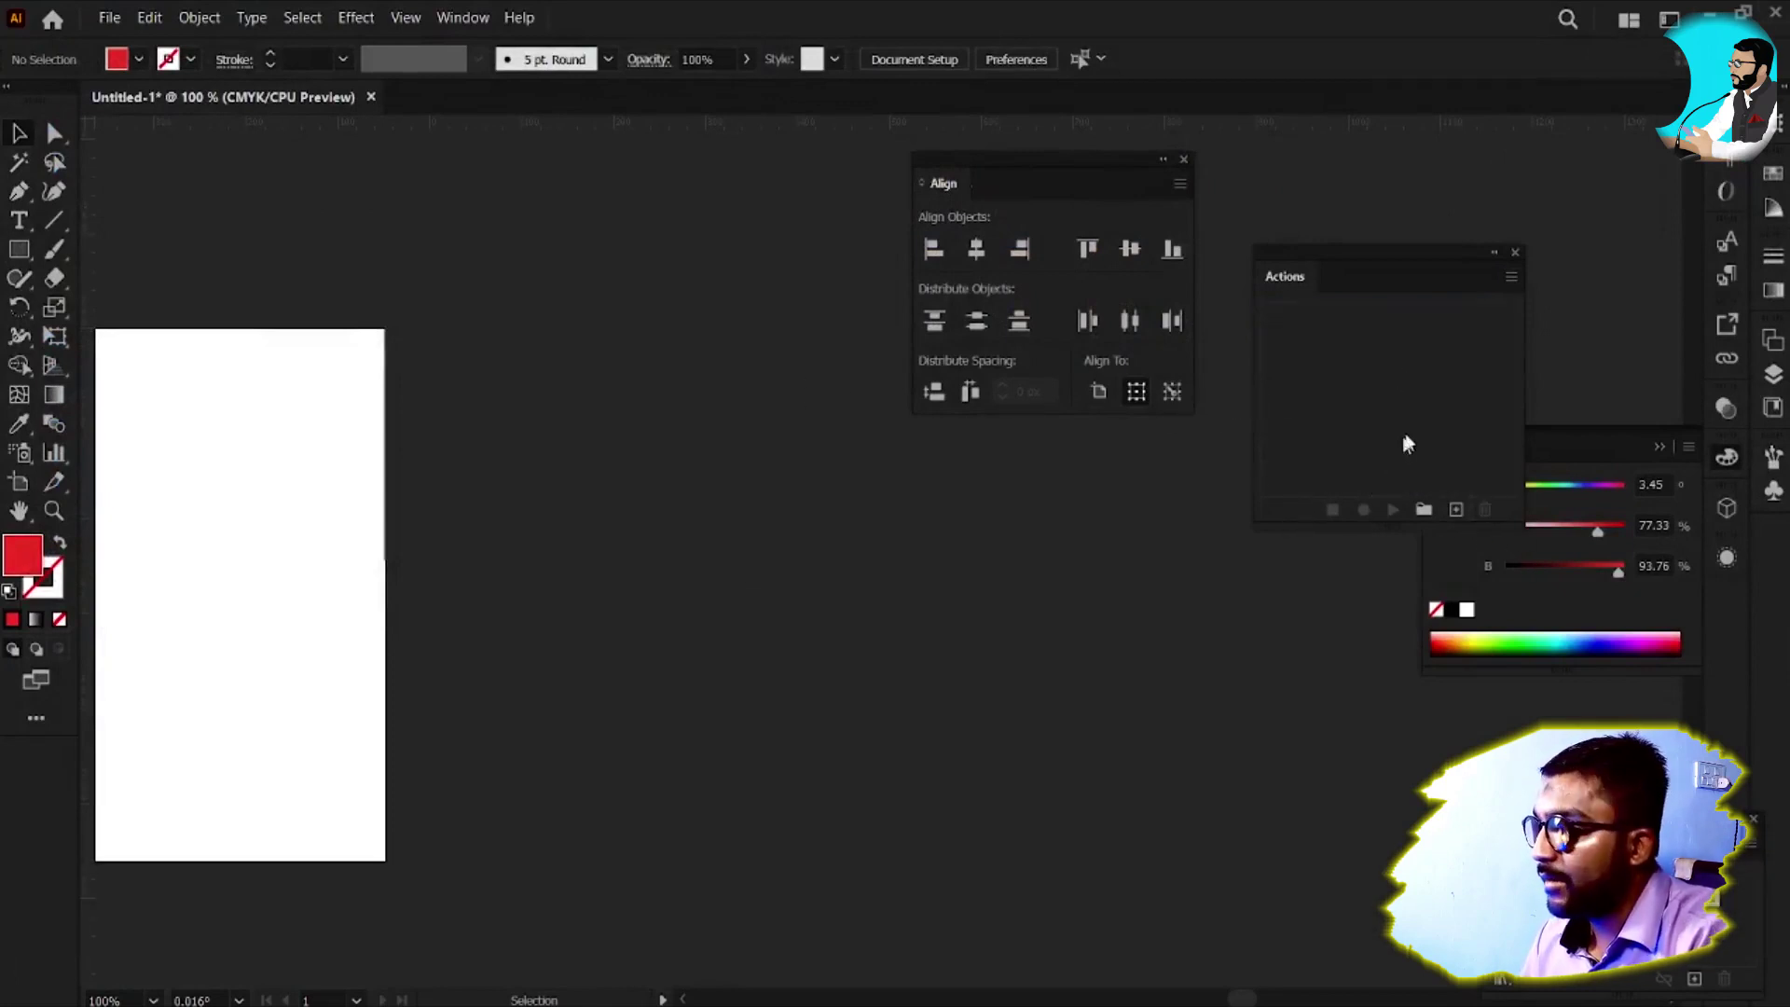
Select the overlapping blue circles and try the alignment function-key shortcuts on them with no action set loaded
{"action": "key", "text": "space"}
{"action": "left_click_drag", "start_coordinate": [667, 552], "coordinate": [1140, 547]}
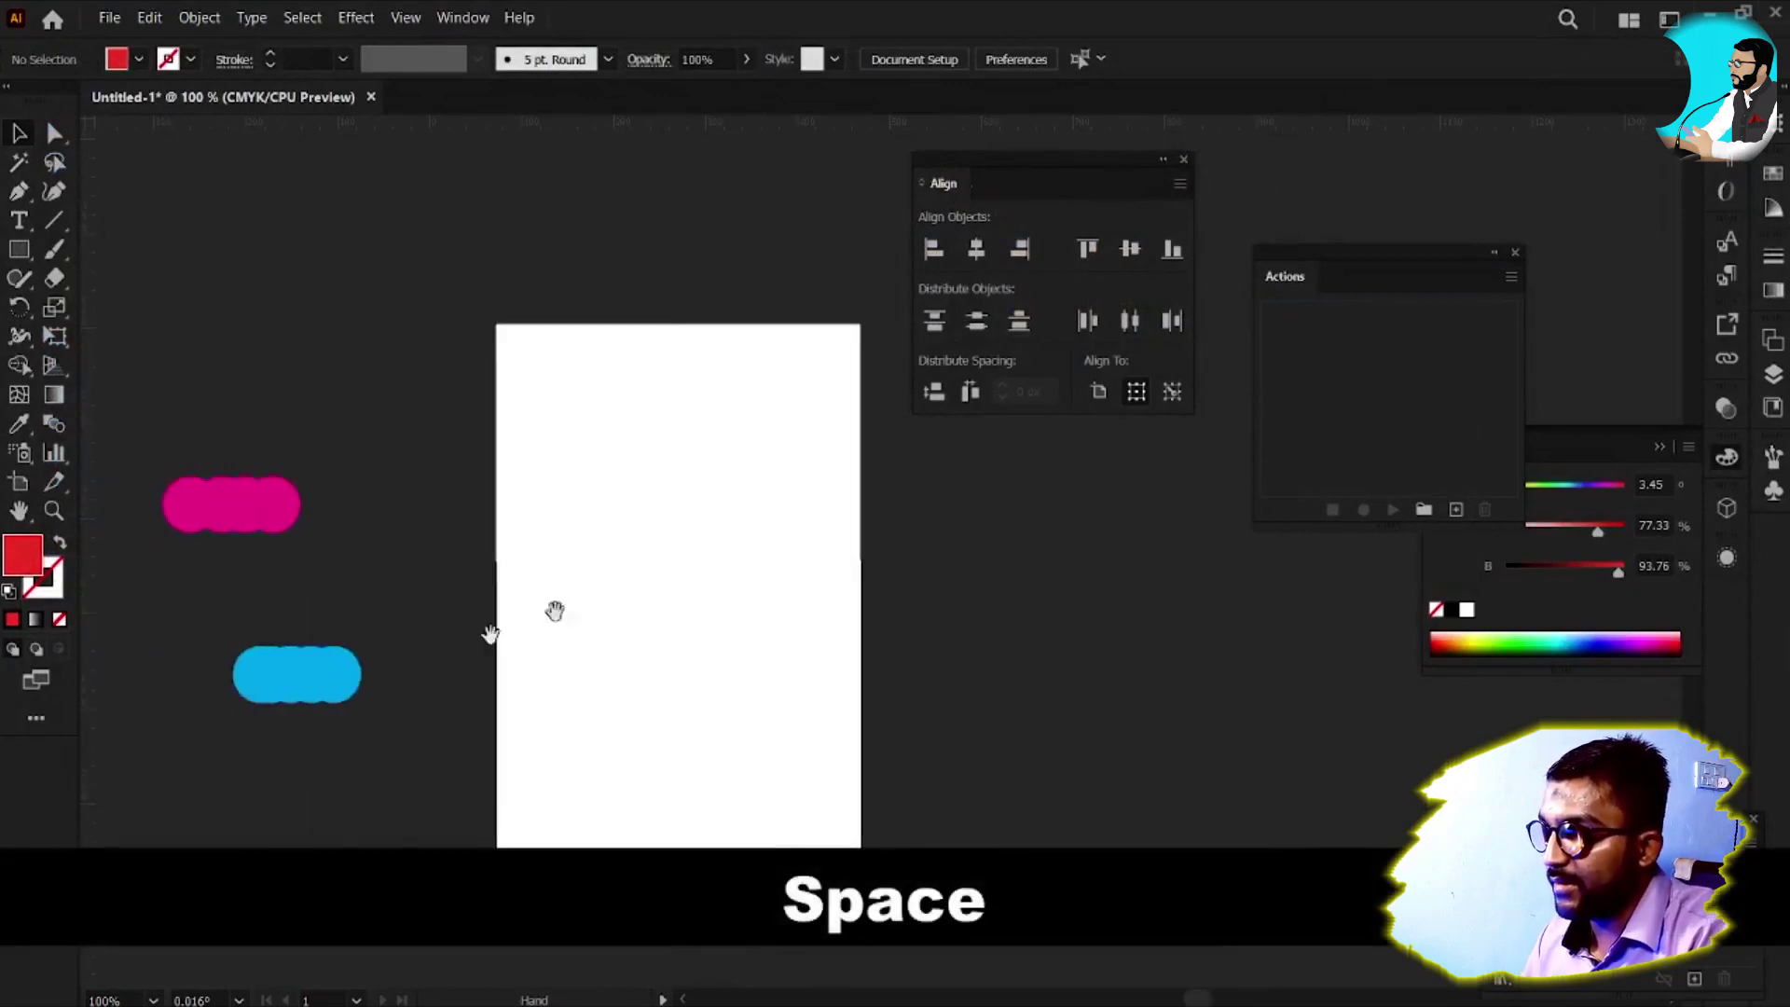
{"action": "left_click_drag", "start_coordinate": [354, 632], "coordinate": [617, 562]}
{"action": "scroll", "coordinate": [616, 561], "scroll_direction": "up", "scroll_amount": 1}
{"action": "left_click_drag", "start_coordinate": [487, 527], "coordinate": [714, 692]}
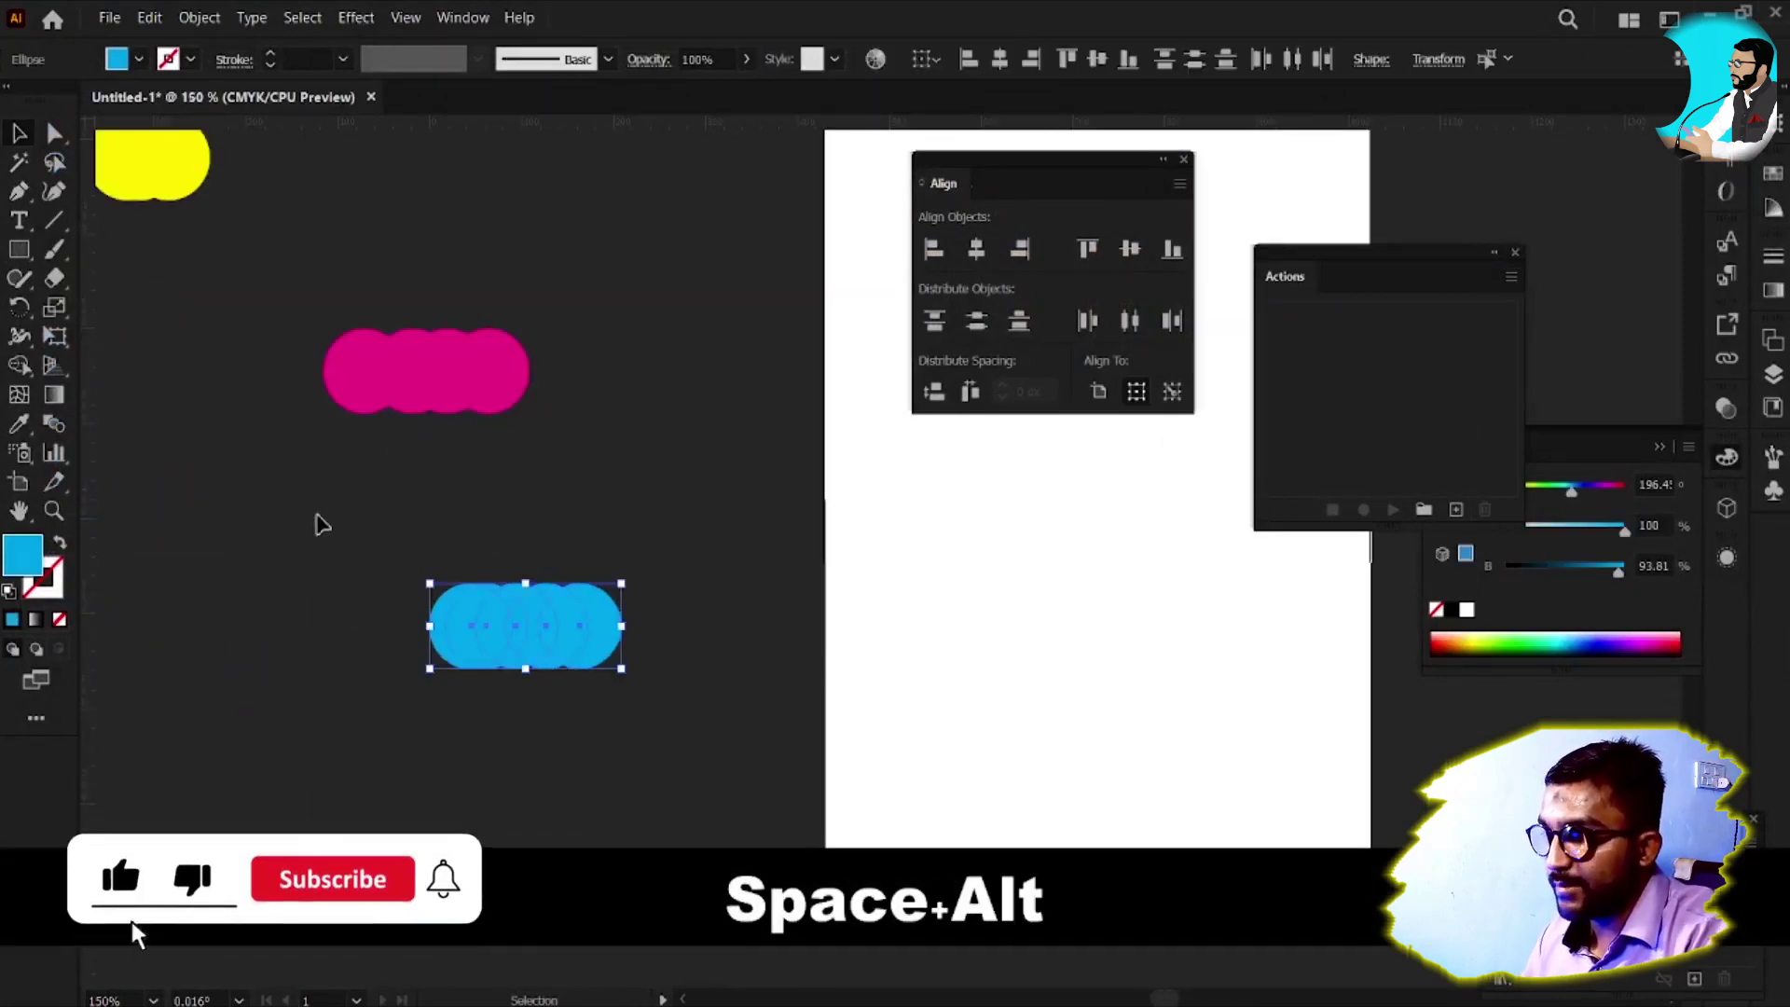
{"action": "left_click_drag", "start_coordinate": [317, 513], "coordinate": [711, 708]}
{"action": "key", "text": "shift+F2"}
{"action": "key", "text": "shift+F3"}
{"action": "key", "text": "shift+F4"}
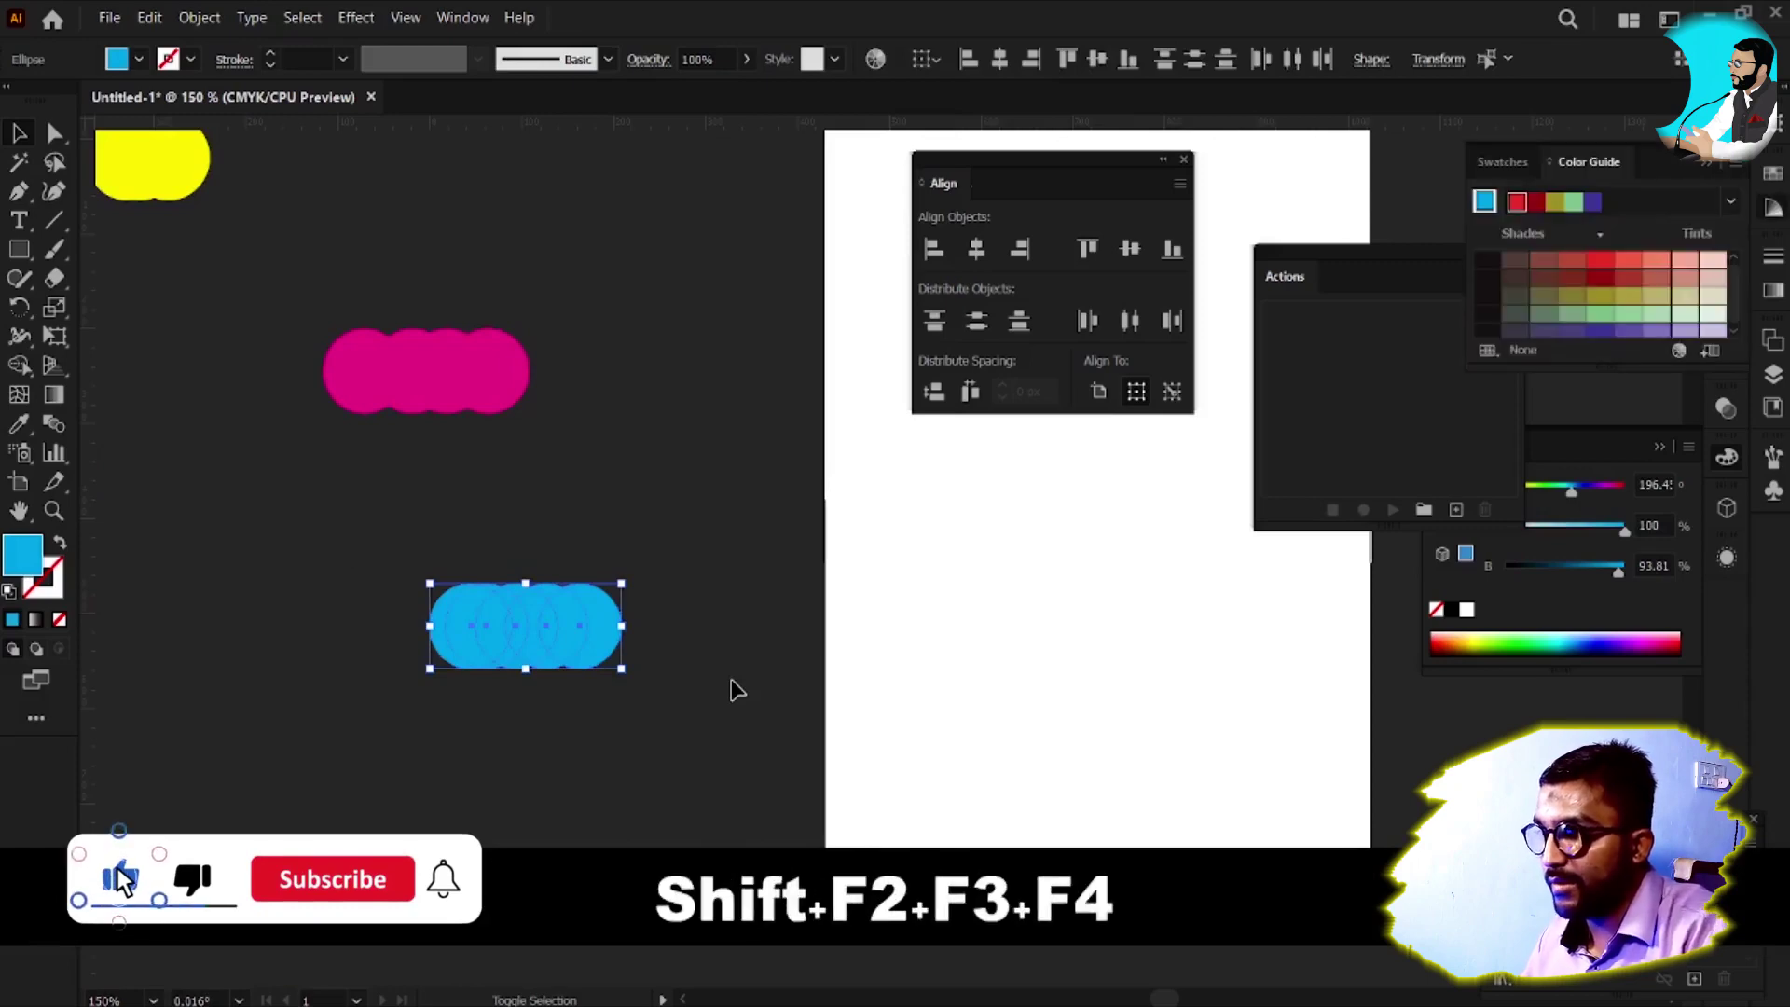
{"action": "key", "text": "ctrl+F2"}
{"action": "key", "text": "ctrl+F3"}
{"action": "key", "text": "ctrl+F4"}
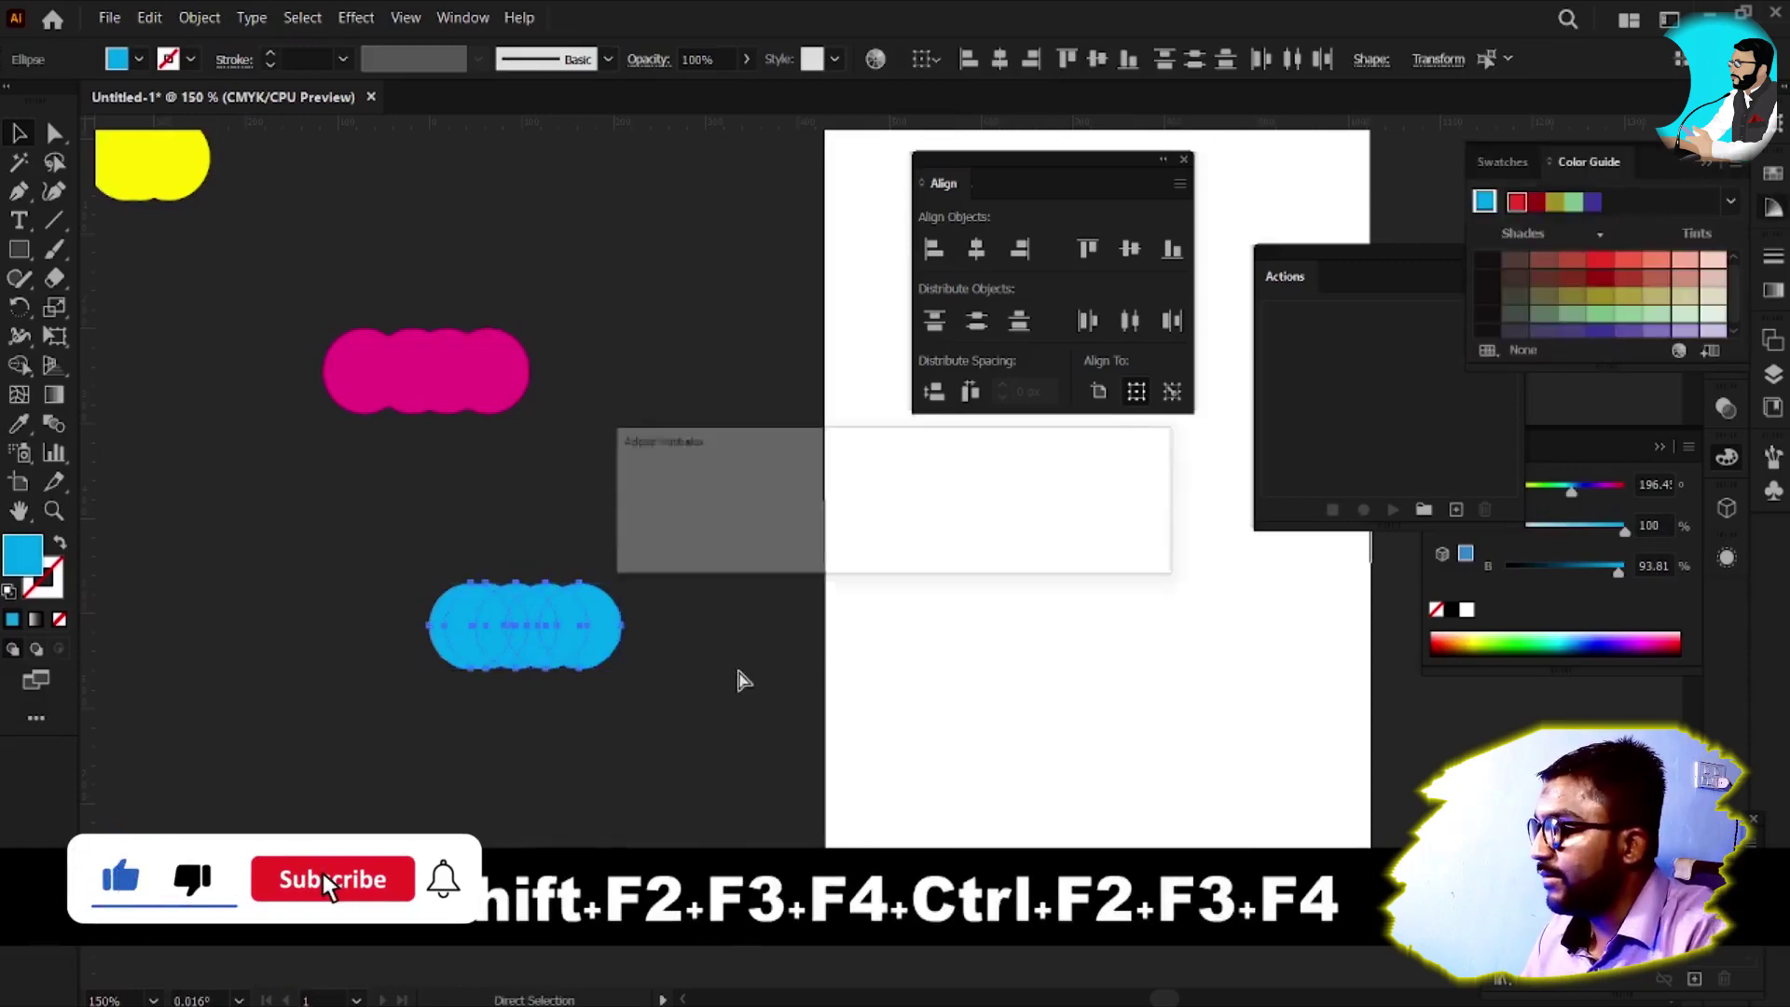
{"action": "key", "text": "Escape"}
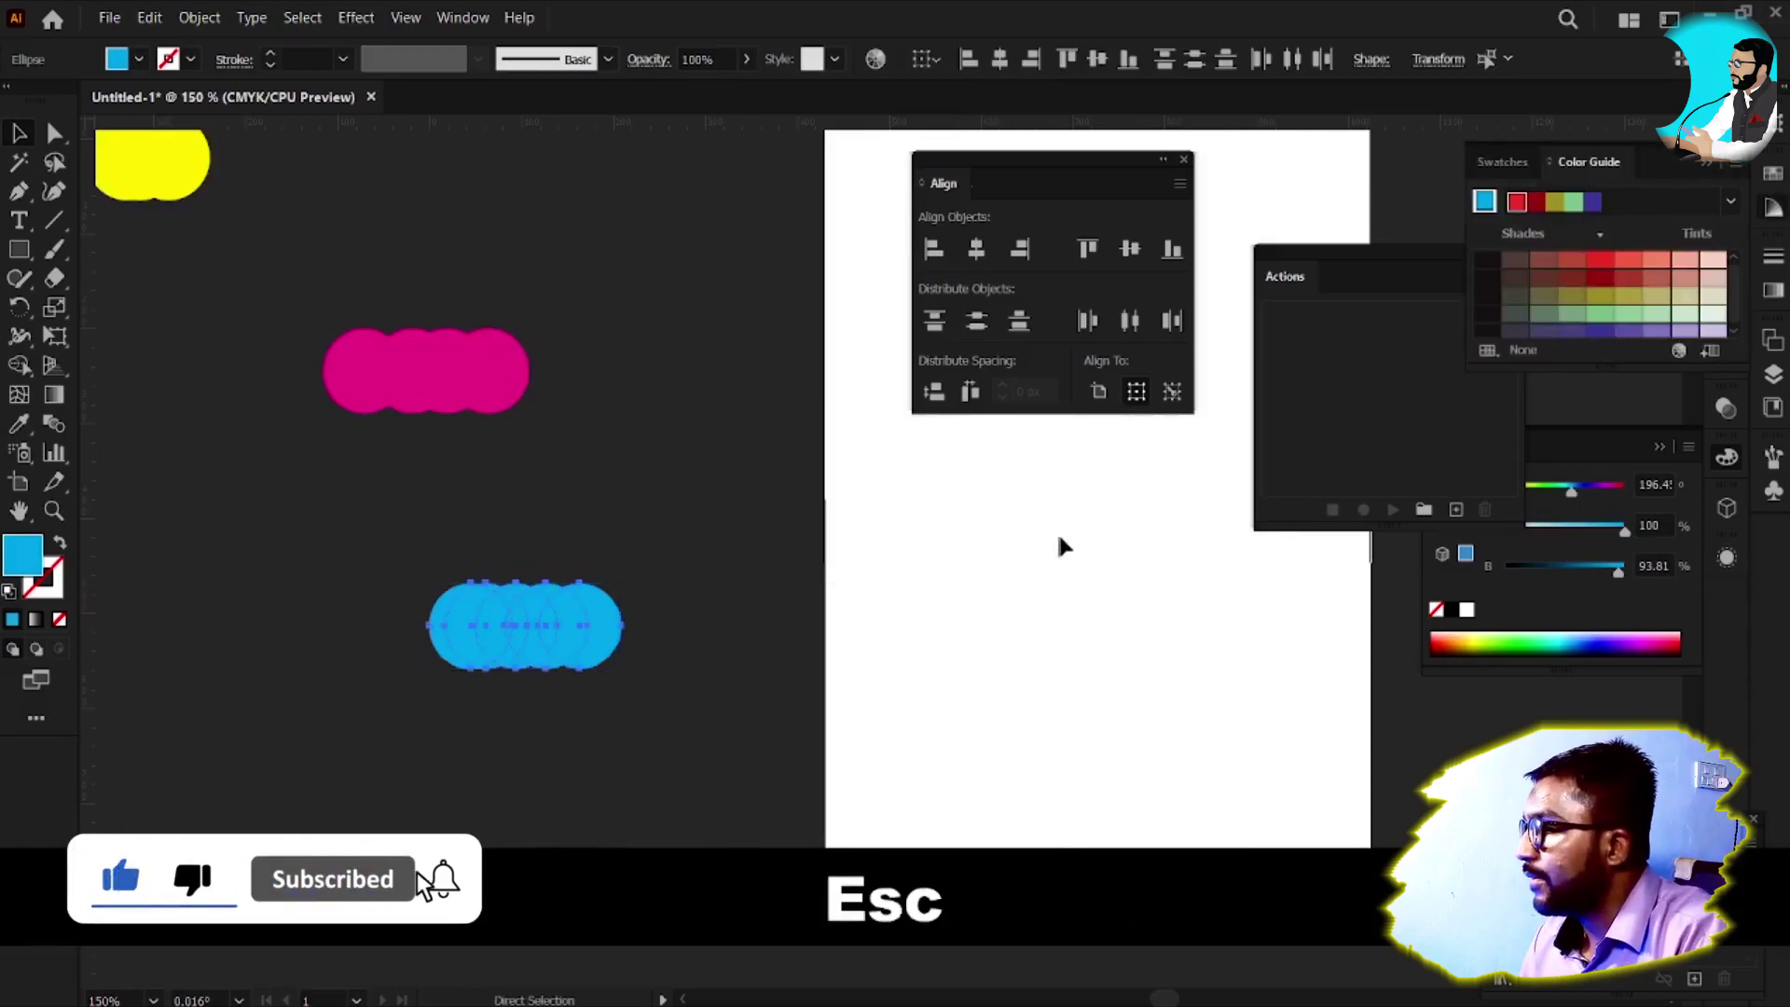
Load the ALIGNMENT2 actions file from New Volume (D:) into the empty actions list
{"action": "left_click", "coordinate": [1459, 395]}
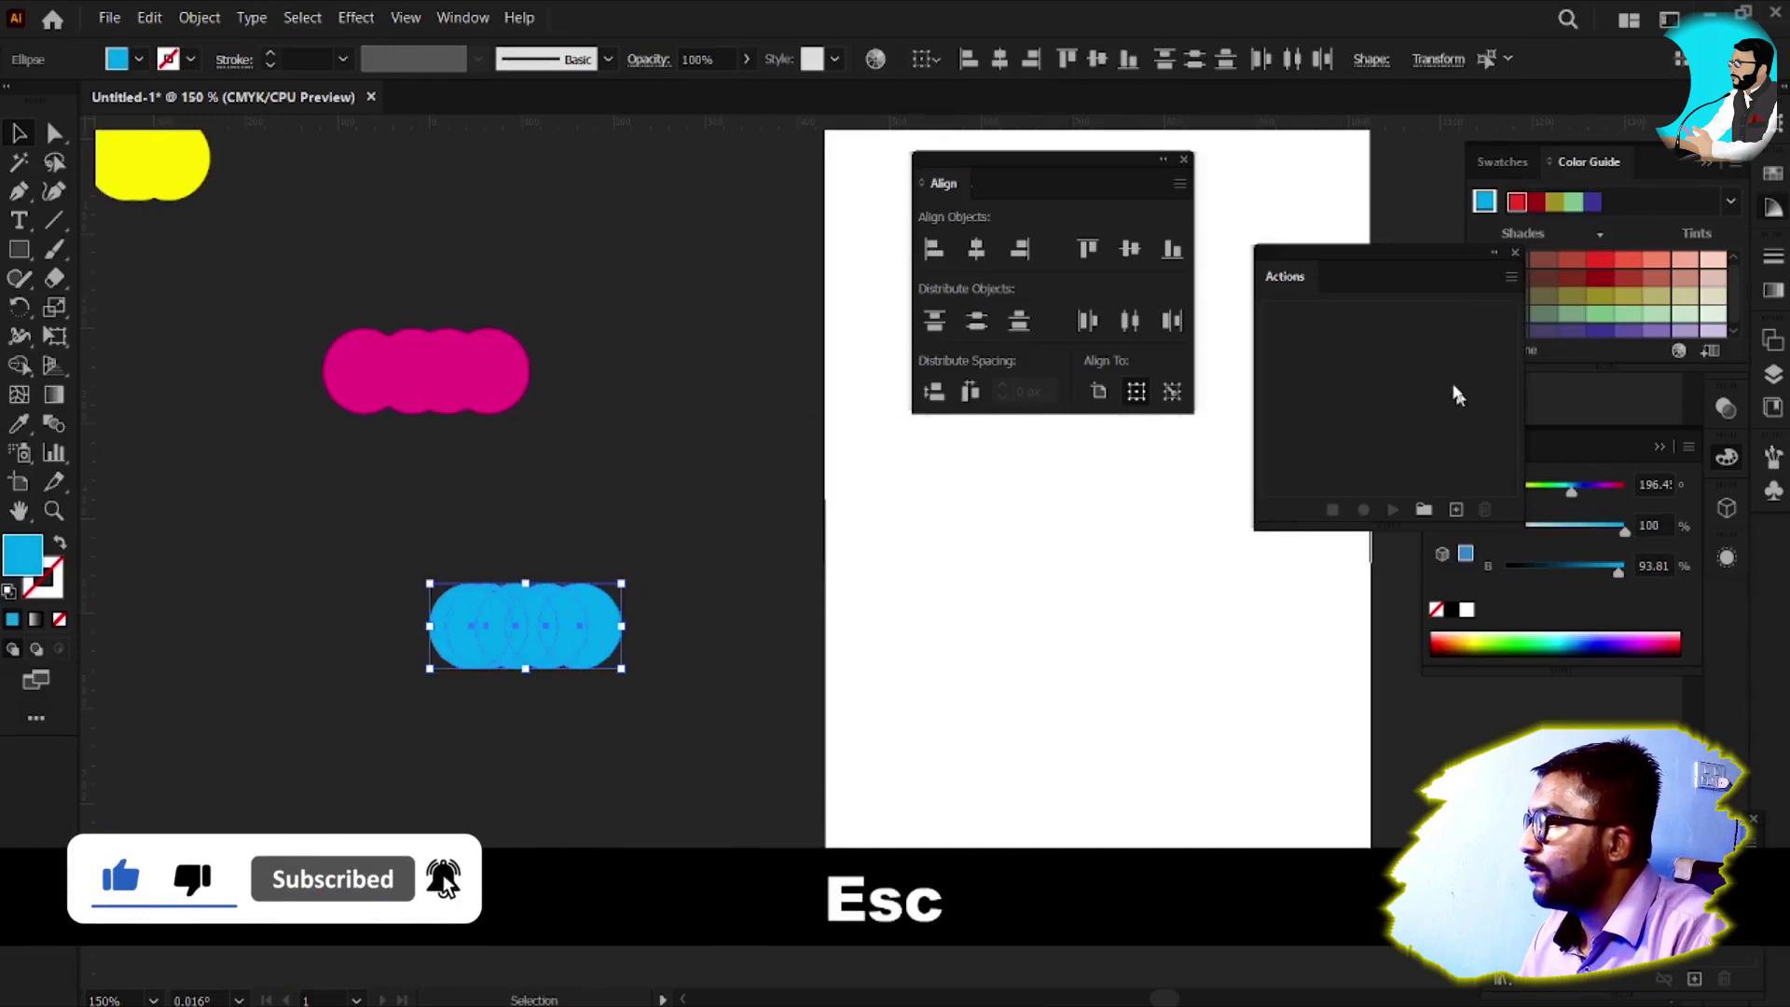
{"action": "left_click", "coordinate": [1511, 276]}
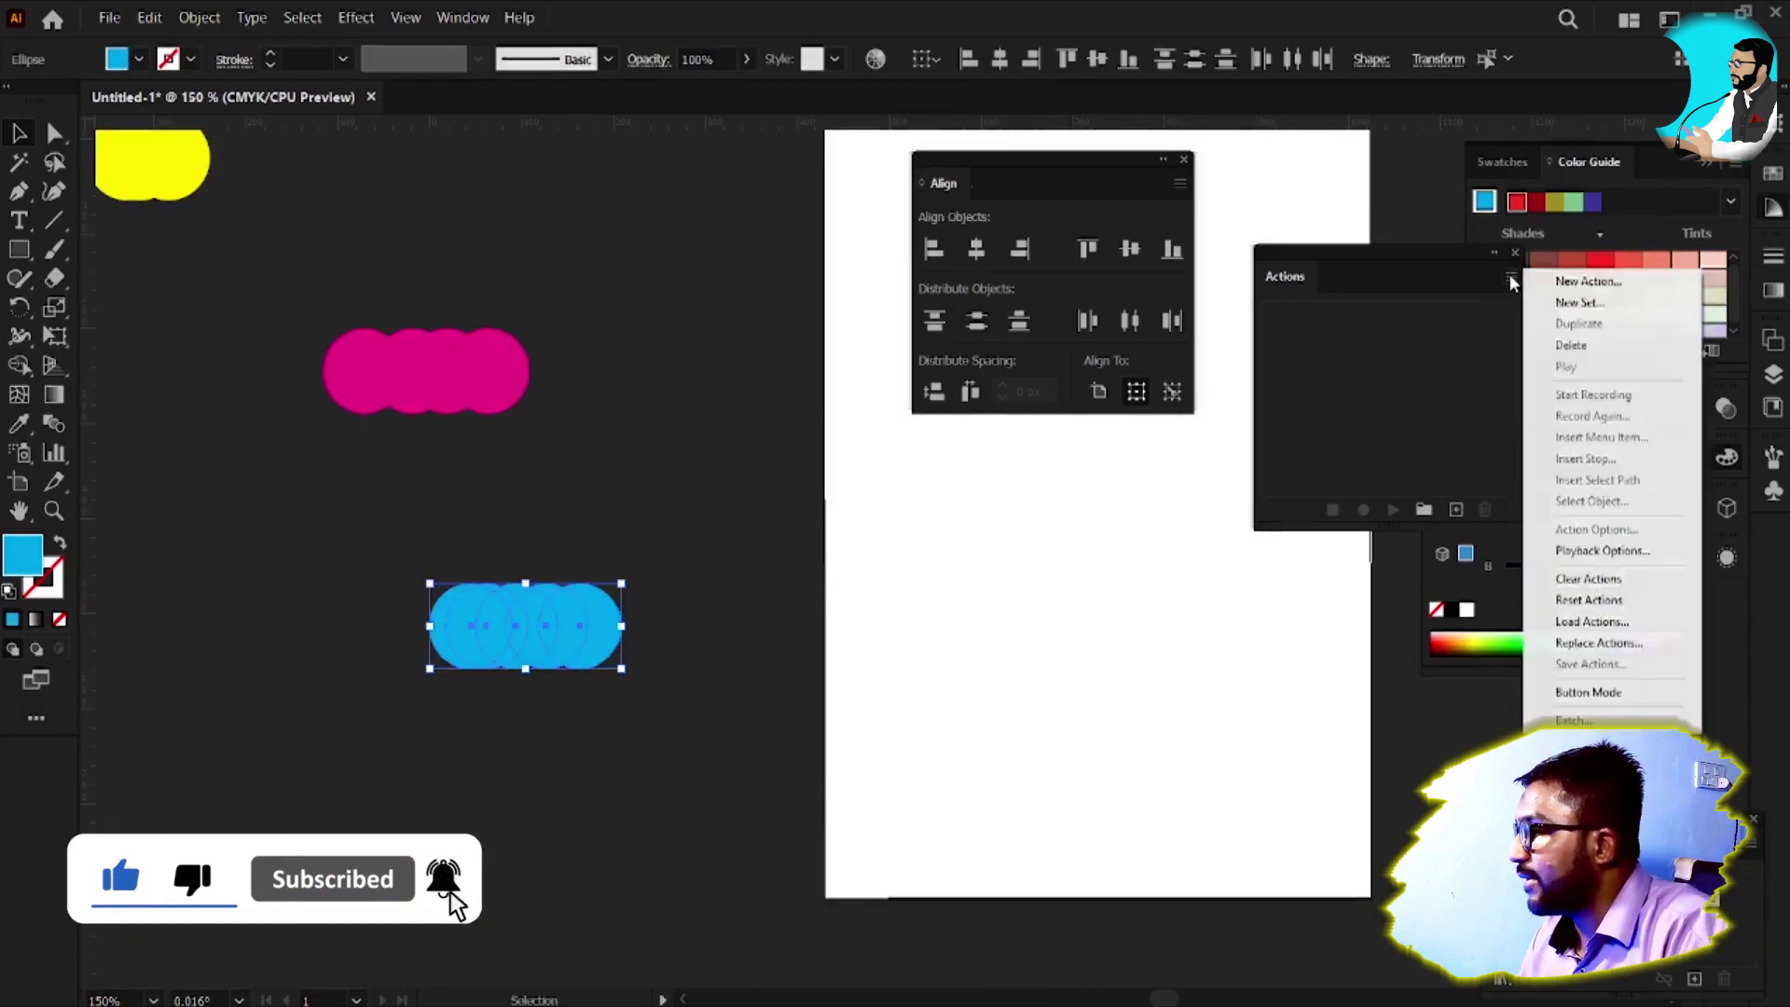
{"action": "left_click", "coordinate": [1647, 620]}
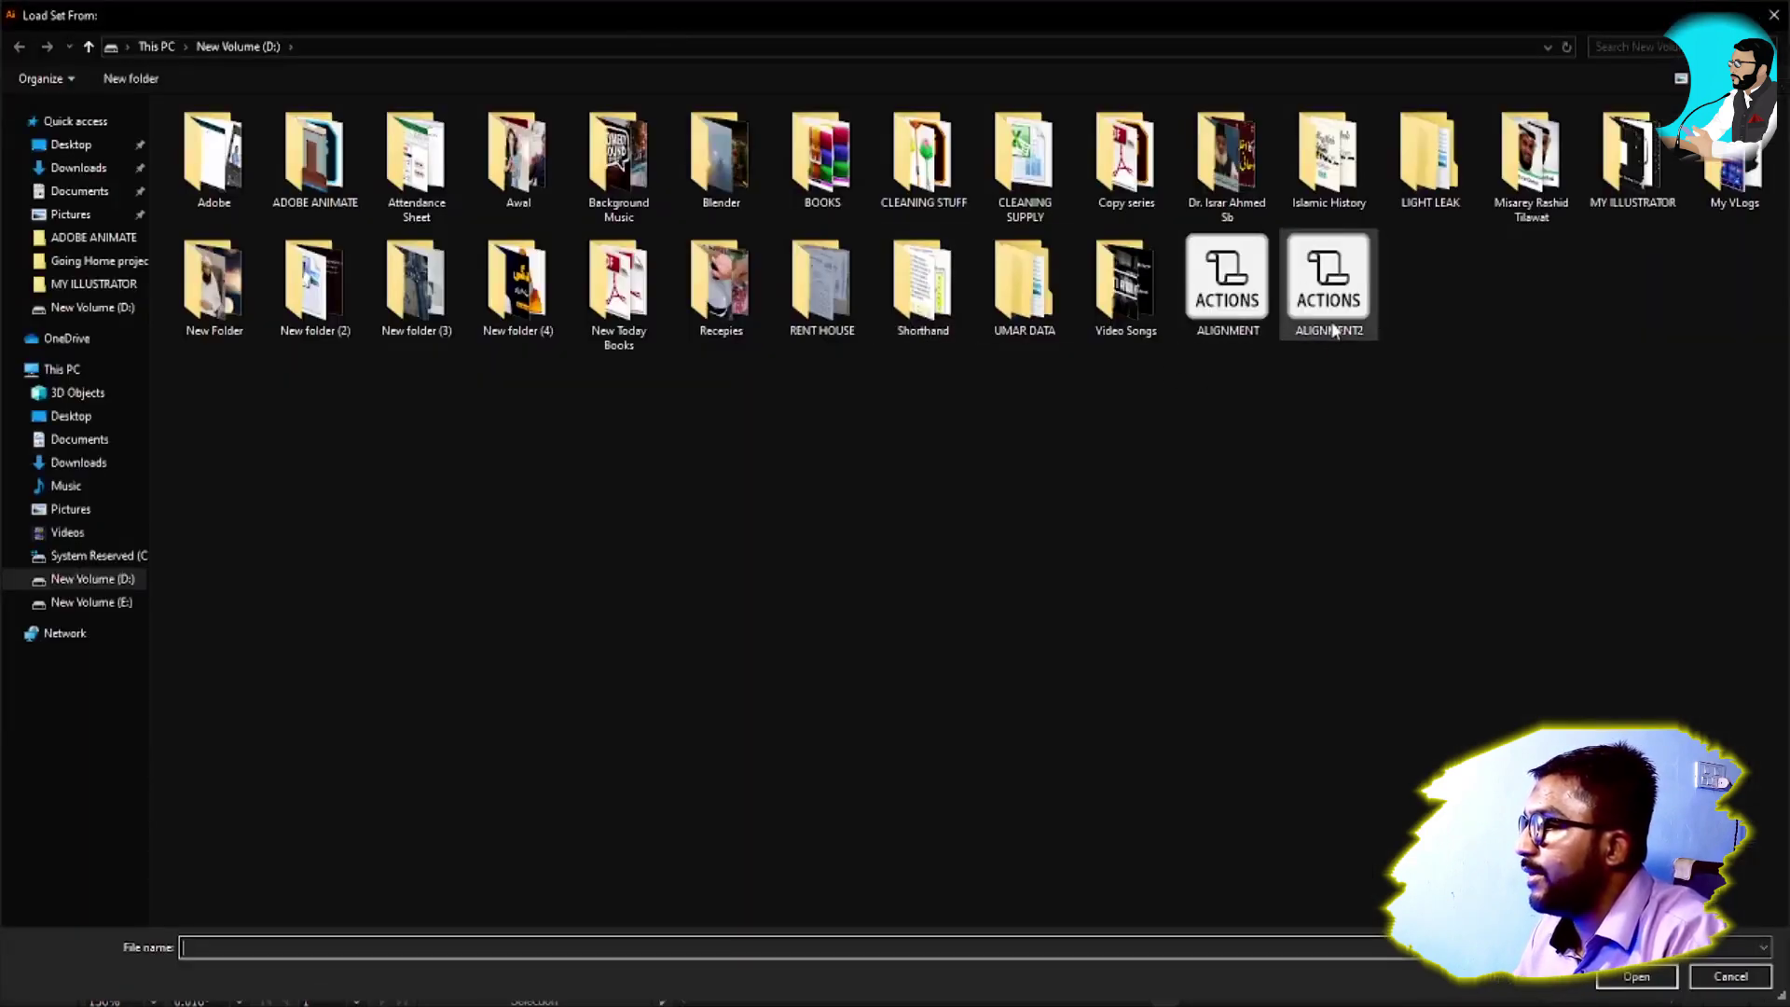
{"action": "scroll", "coordinate": [1333, 327], "scroll_direction": "up", "scroll_amount": 1}
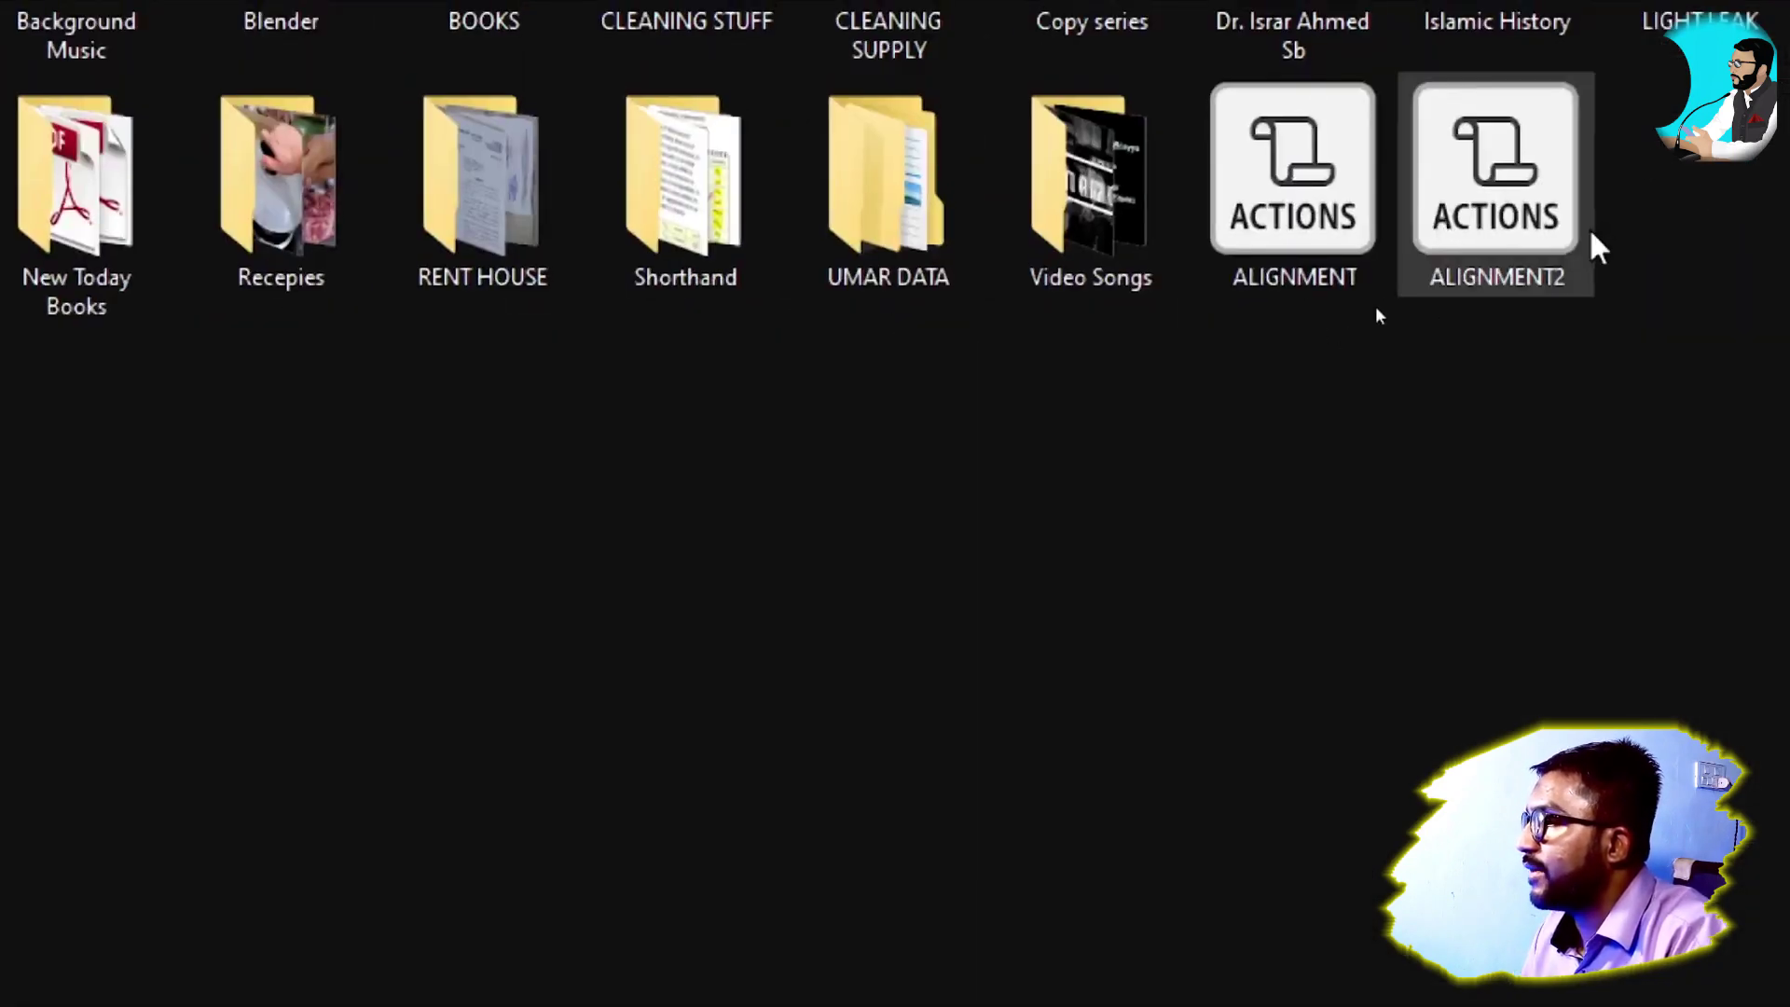
{"action": "double_click", "coordinate": [1585, 233]}
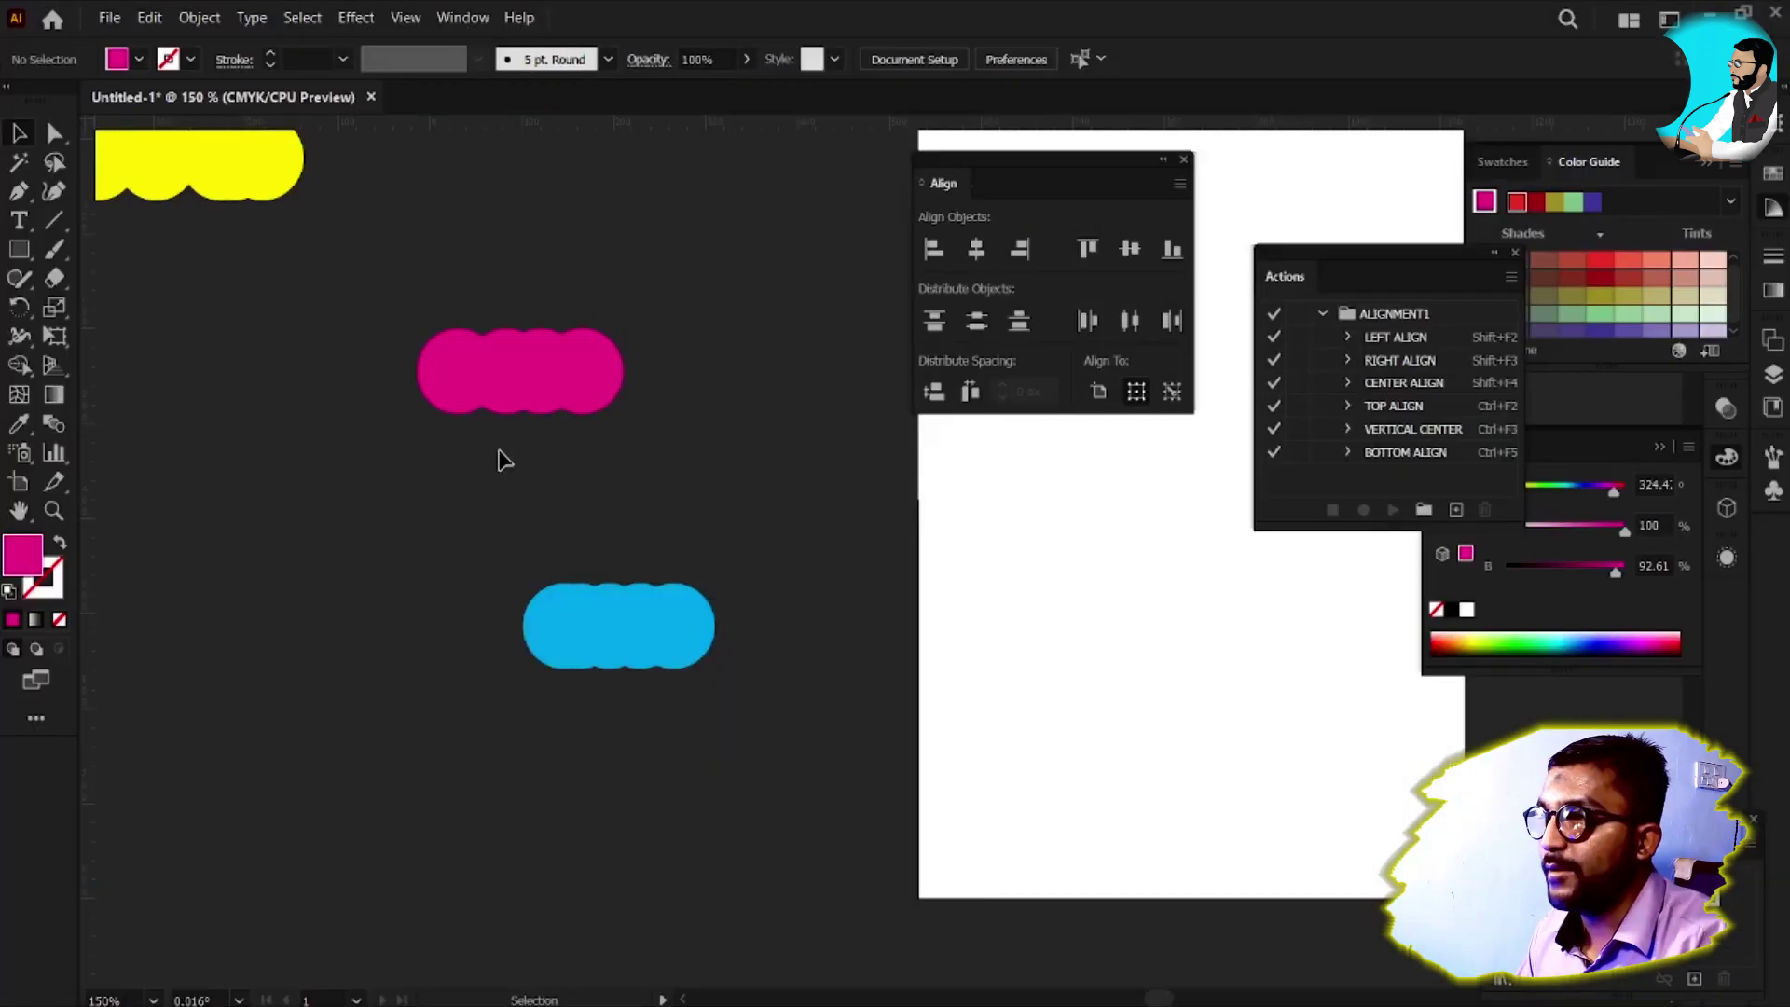
Run the LEFT ALIGN action on the overlapping magenta circles and the RIGHT ALIGN action on the overlapping blue circles
{"action": "left_click_drag", "start_coordinate": [391, 289], "coordinate": [839, 429]}
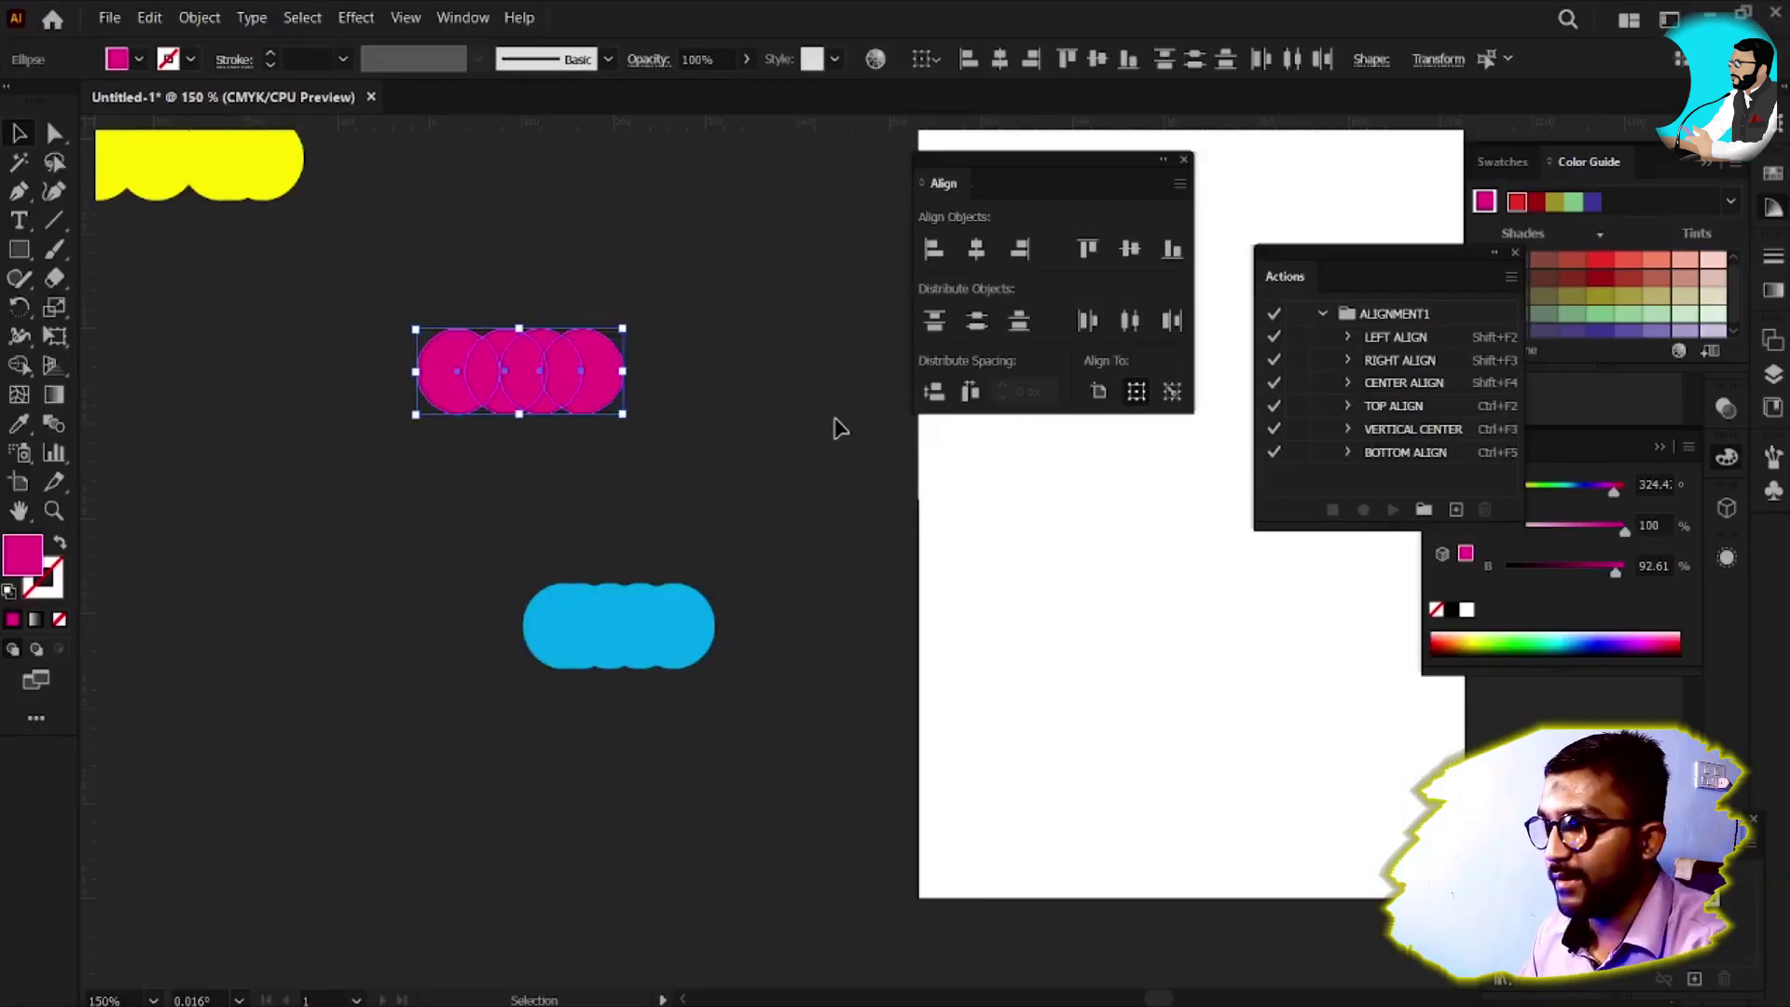
{"action": "key", "text": "shift+F2"}
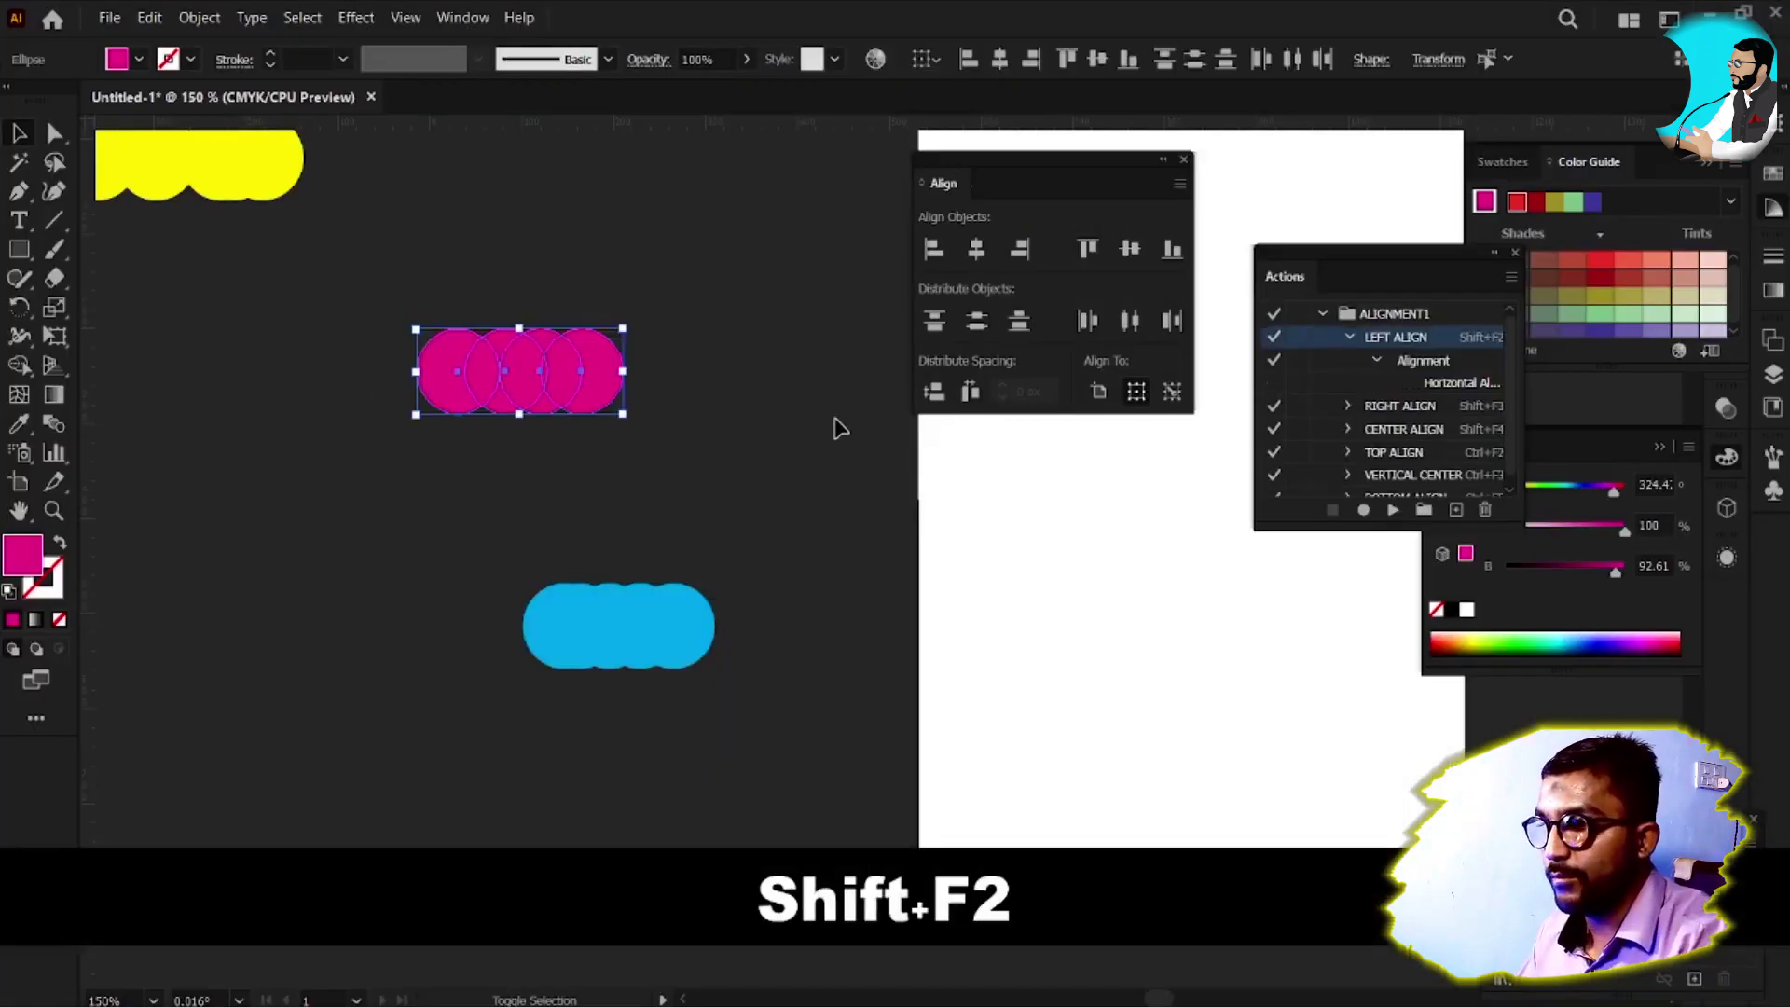
{"action": "left_click_drag", "start_coordinate": [452, 517], "coordinate": [903, 794]}
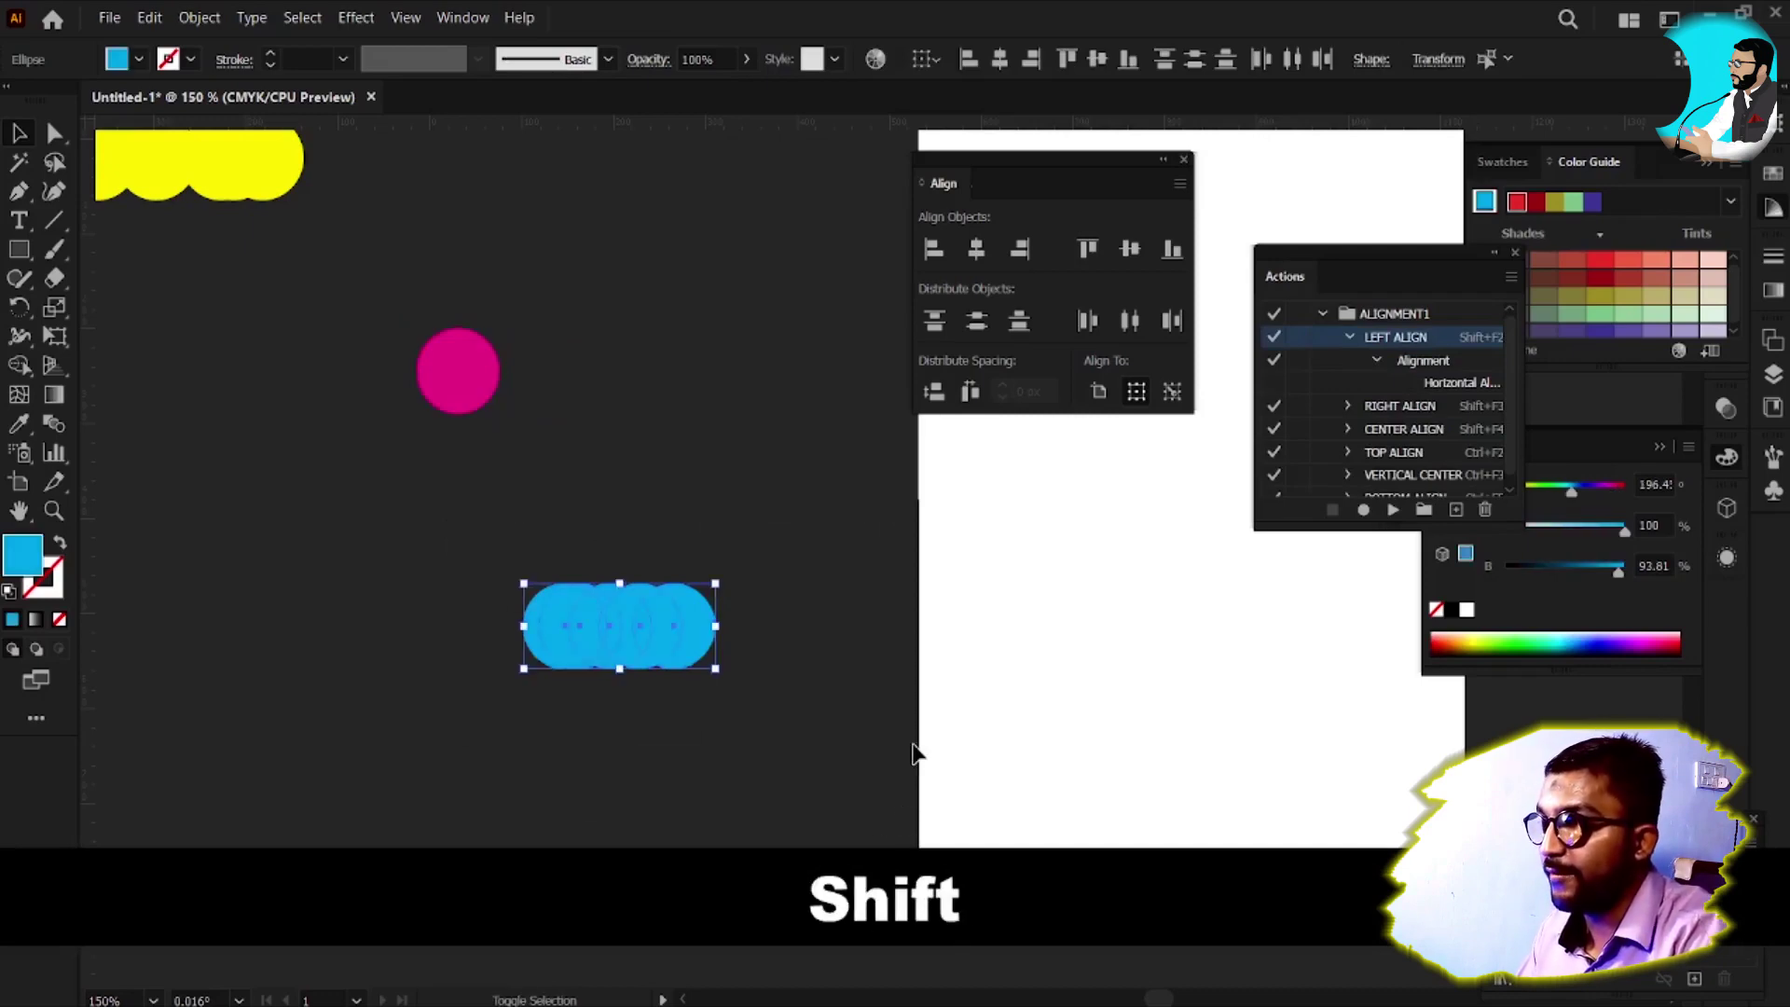
{"action": "key", "text": "shift+F3"}
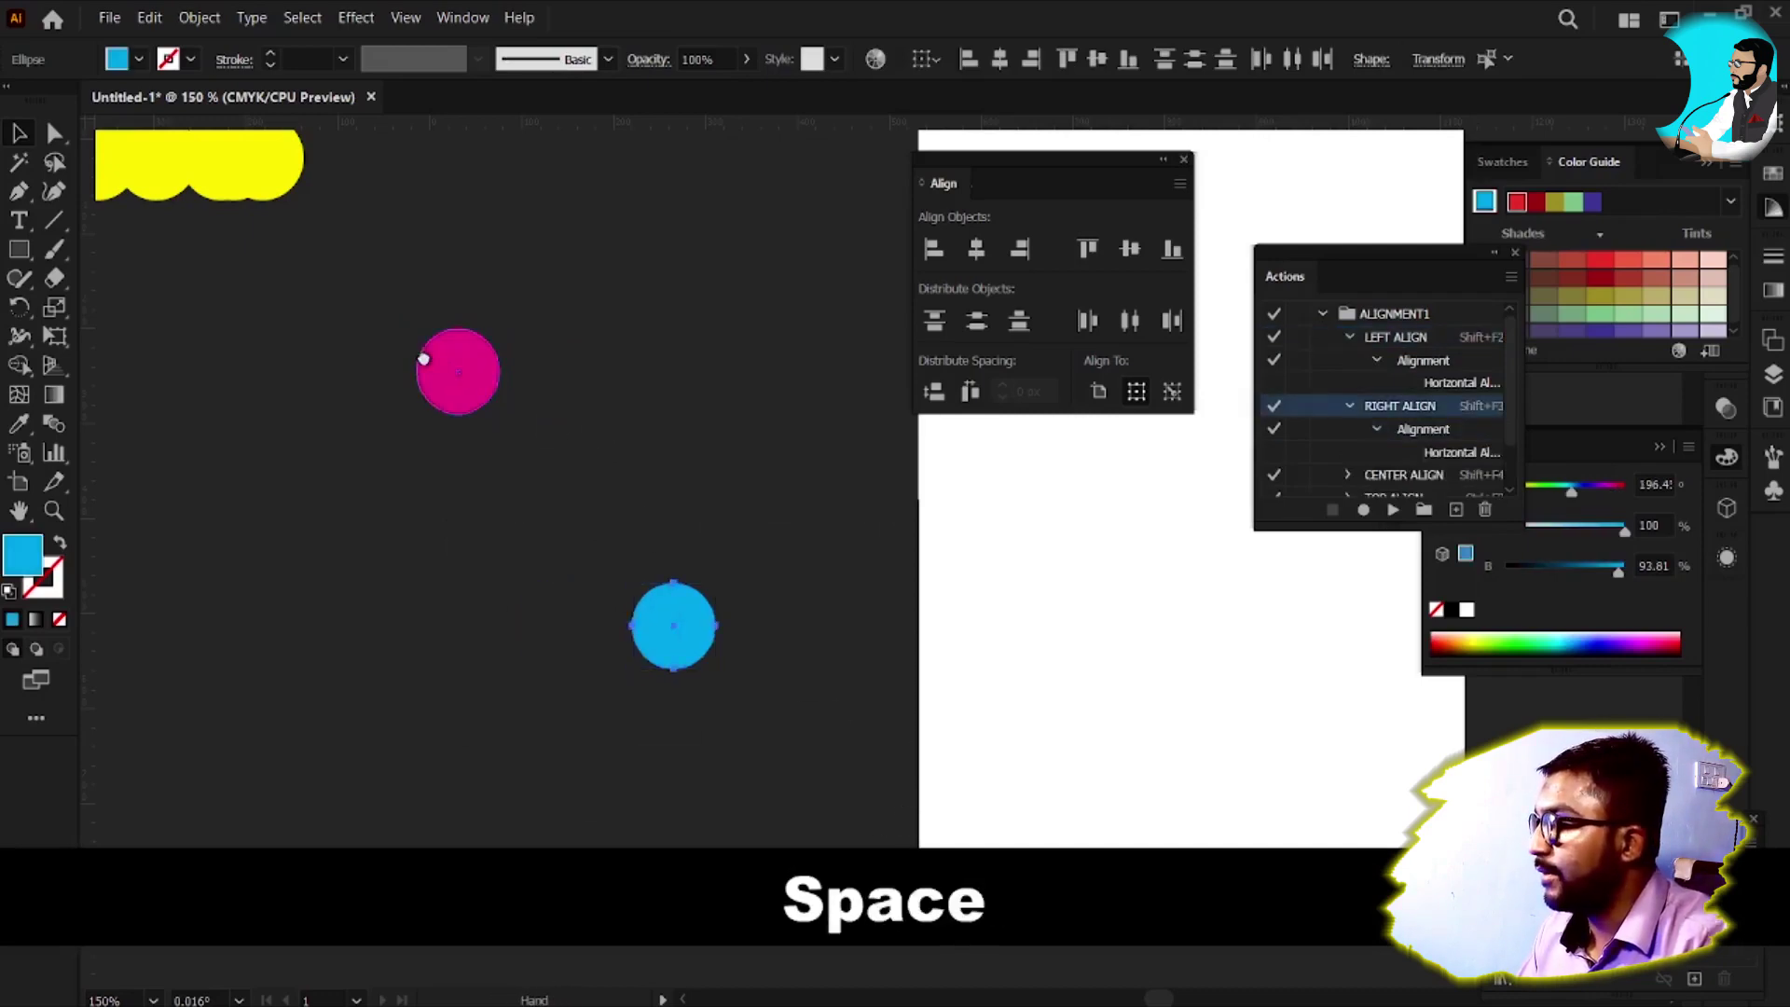
Select the row of overlapping yellow circles and run the CENTER ALIGN action on them
{"action": "left_click_drag", "start_coordinate": [428, 359], "coordinate": [855, 528]}
{"action": "left_click_drag", "start_coordinate": [438, 266], "coordinate": [787, 419]}
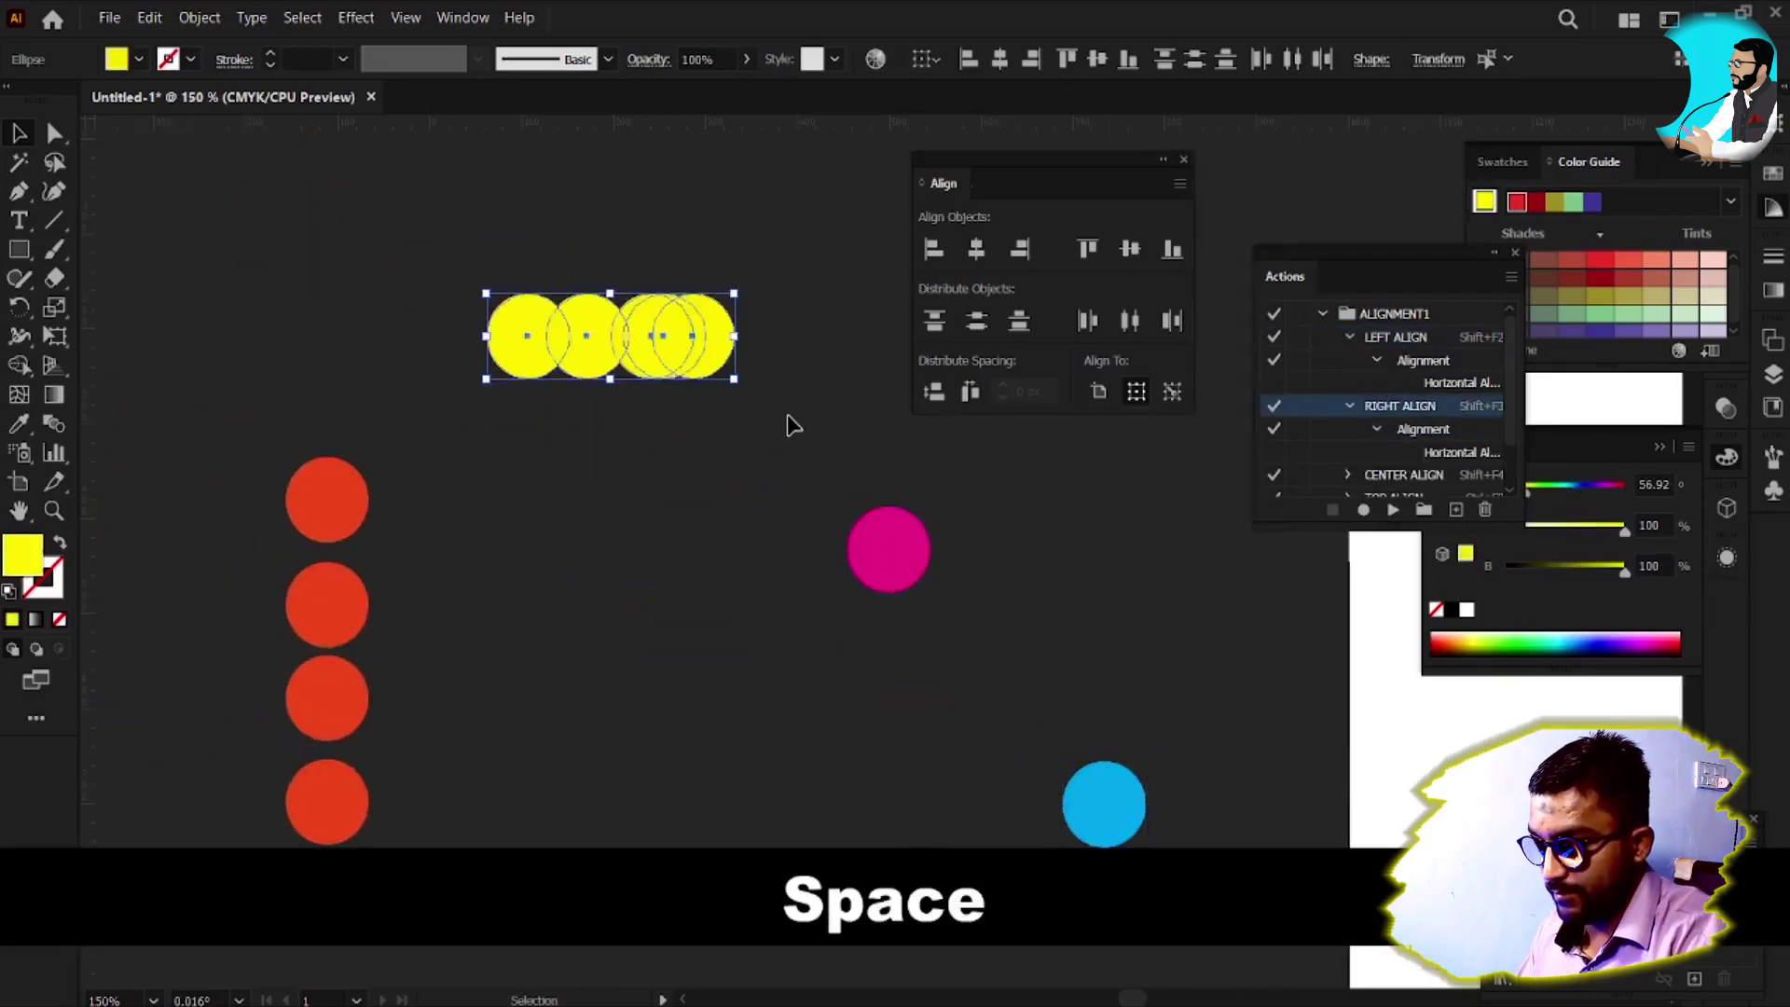
{"action": "key", "text": "shift+F4"}
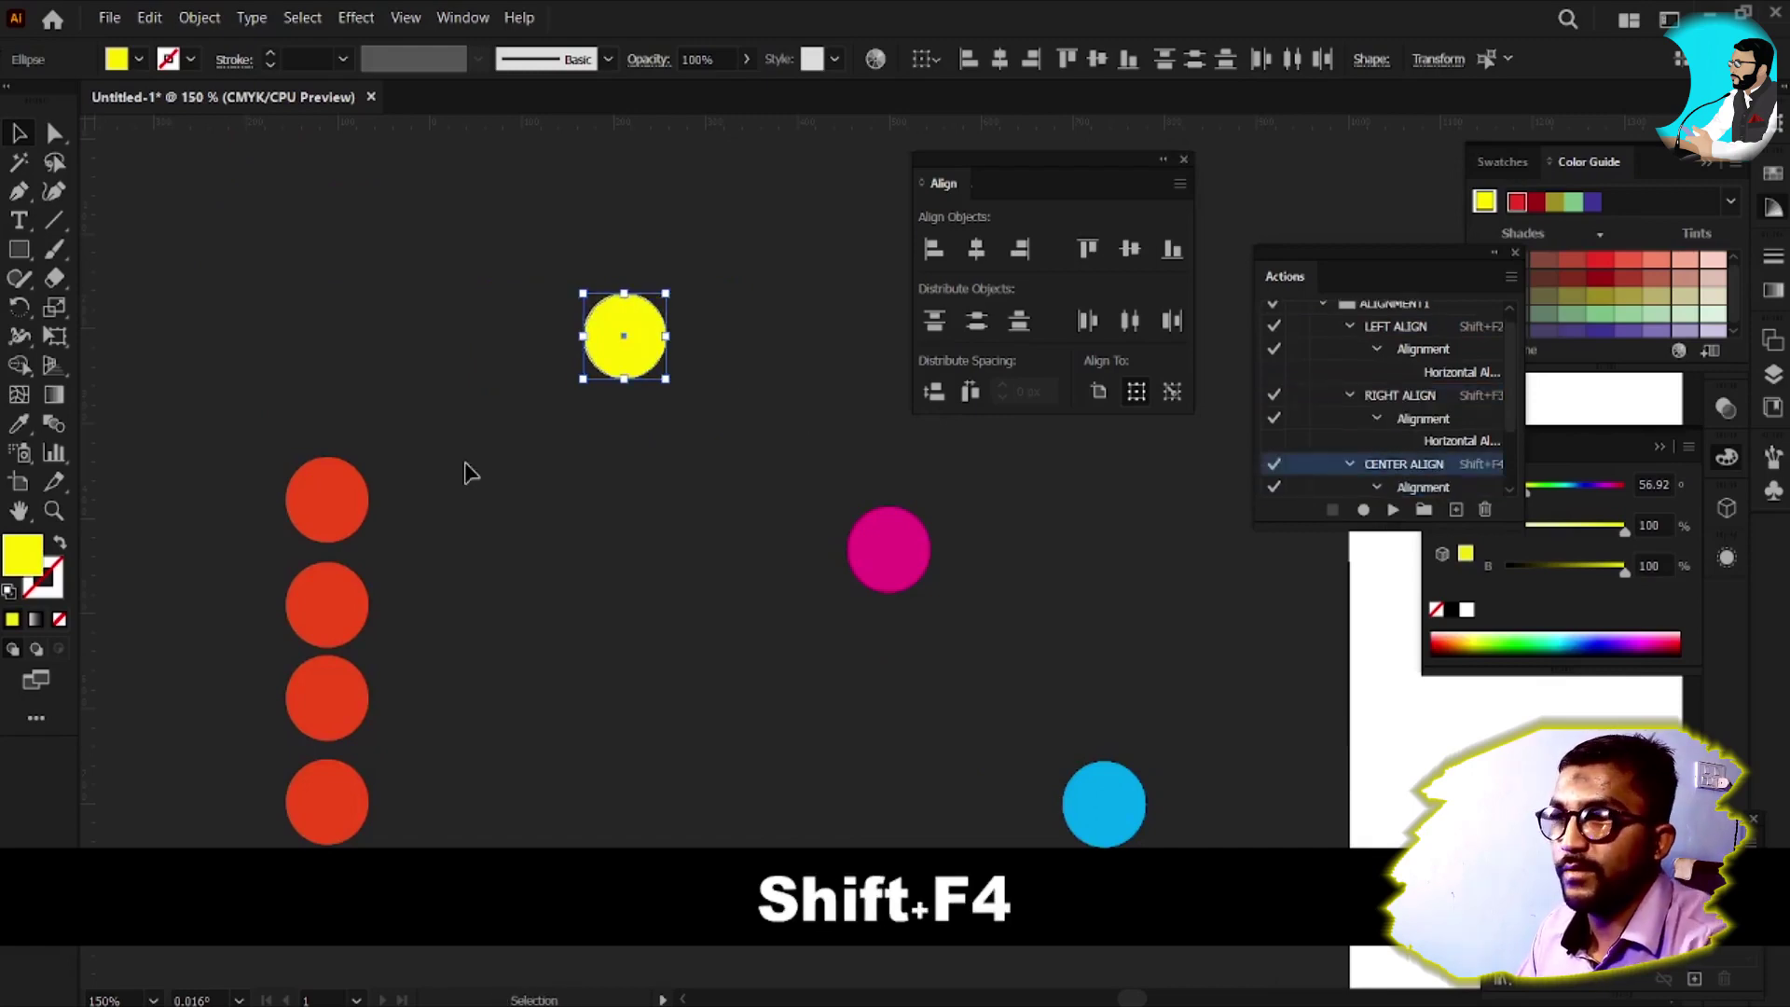
Draw four yellow horizontal rectangles of differing widths and heights, staggered one below another on the white artboard
{"action": "left_click", "coordinate": [839, 628]}
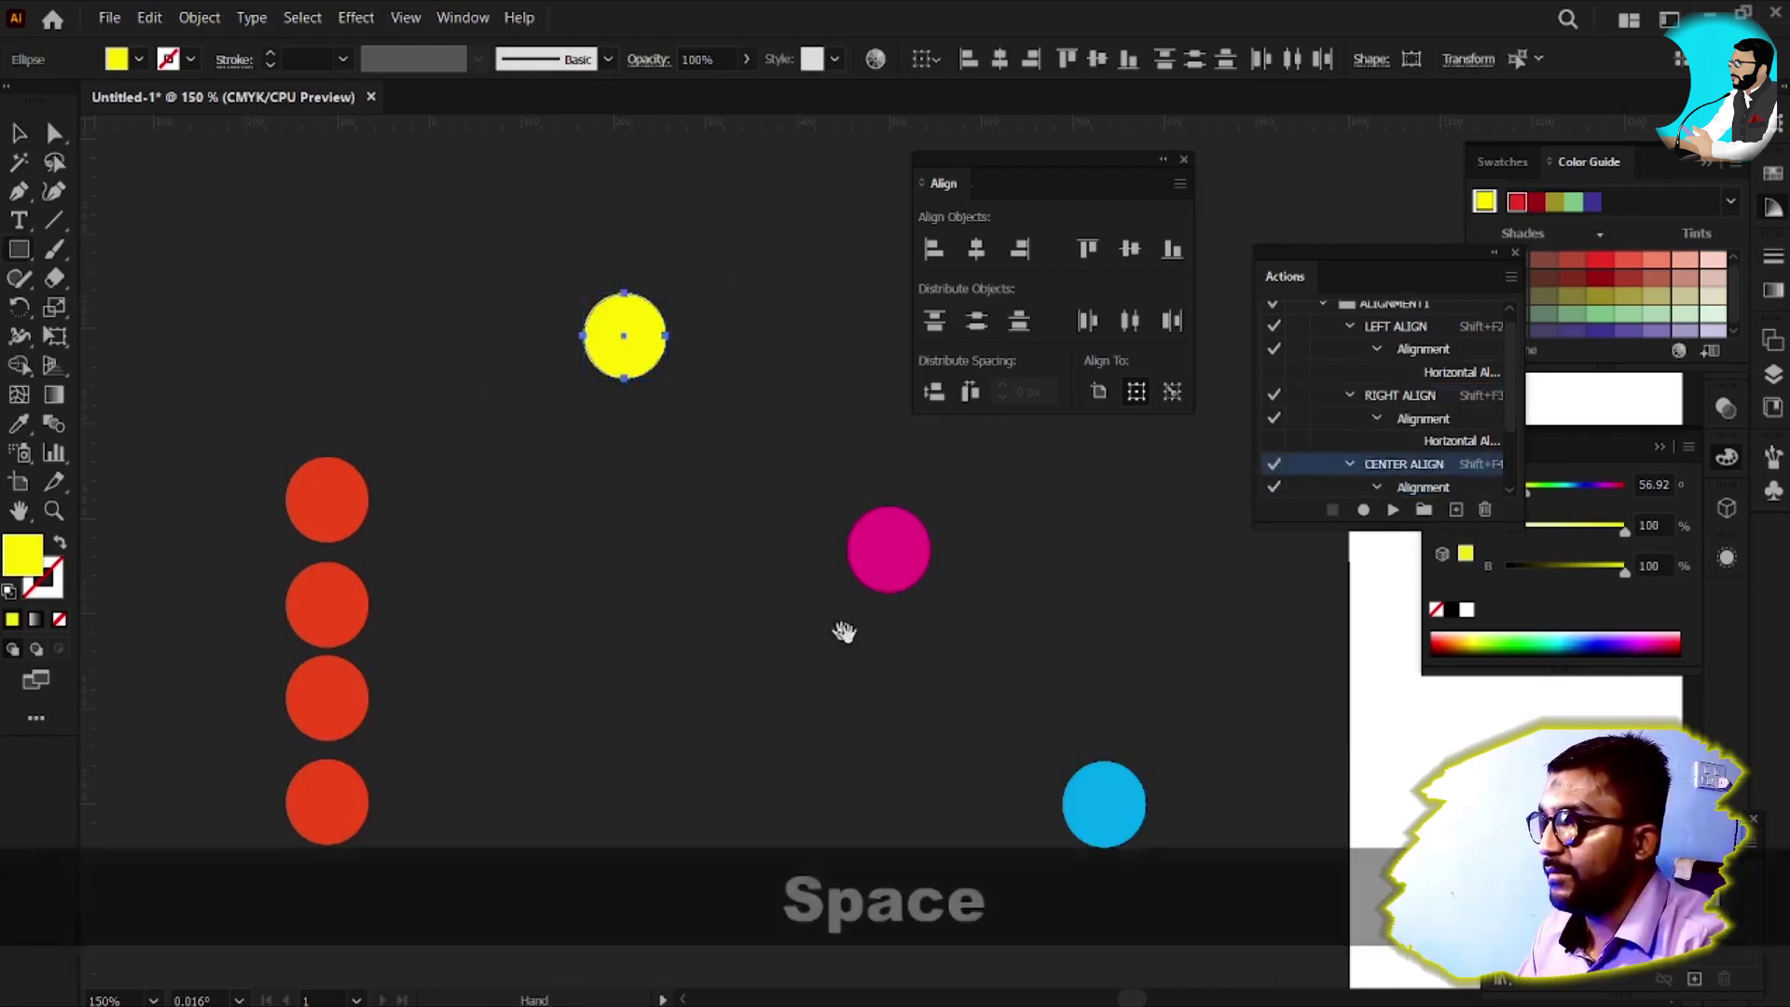
{"action": "left_click_drag", "start_coordinate": [839, 628], "coordinate": [292, 521]}
{"action": "left_click_drag", "start_coordinate": [857, 510], "coordinate": [1180, 534]}
{"action": "left_click_drag", "start_coordinate": [997, 597], "coordinate": [1242, 635]}
{"action": "left_click_drag", "start_coordinate": [859, 691], "coordinate": [1217, 761]}
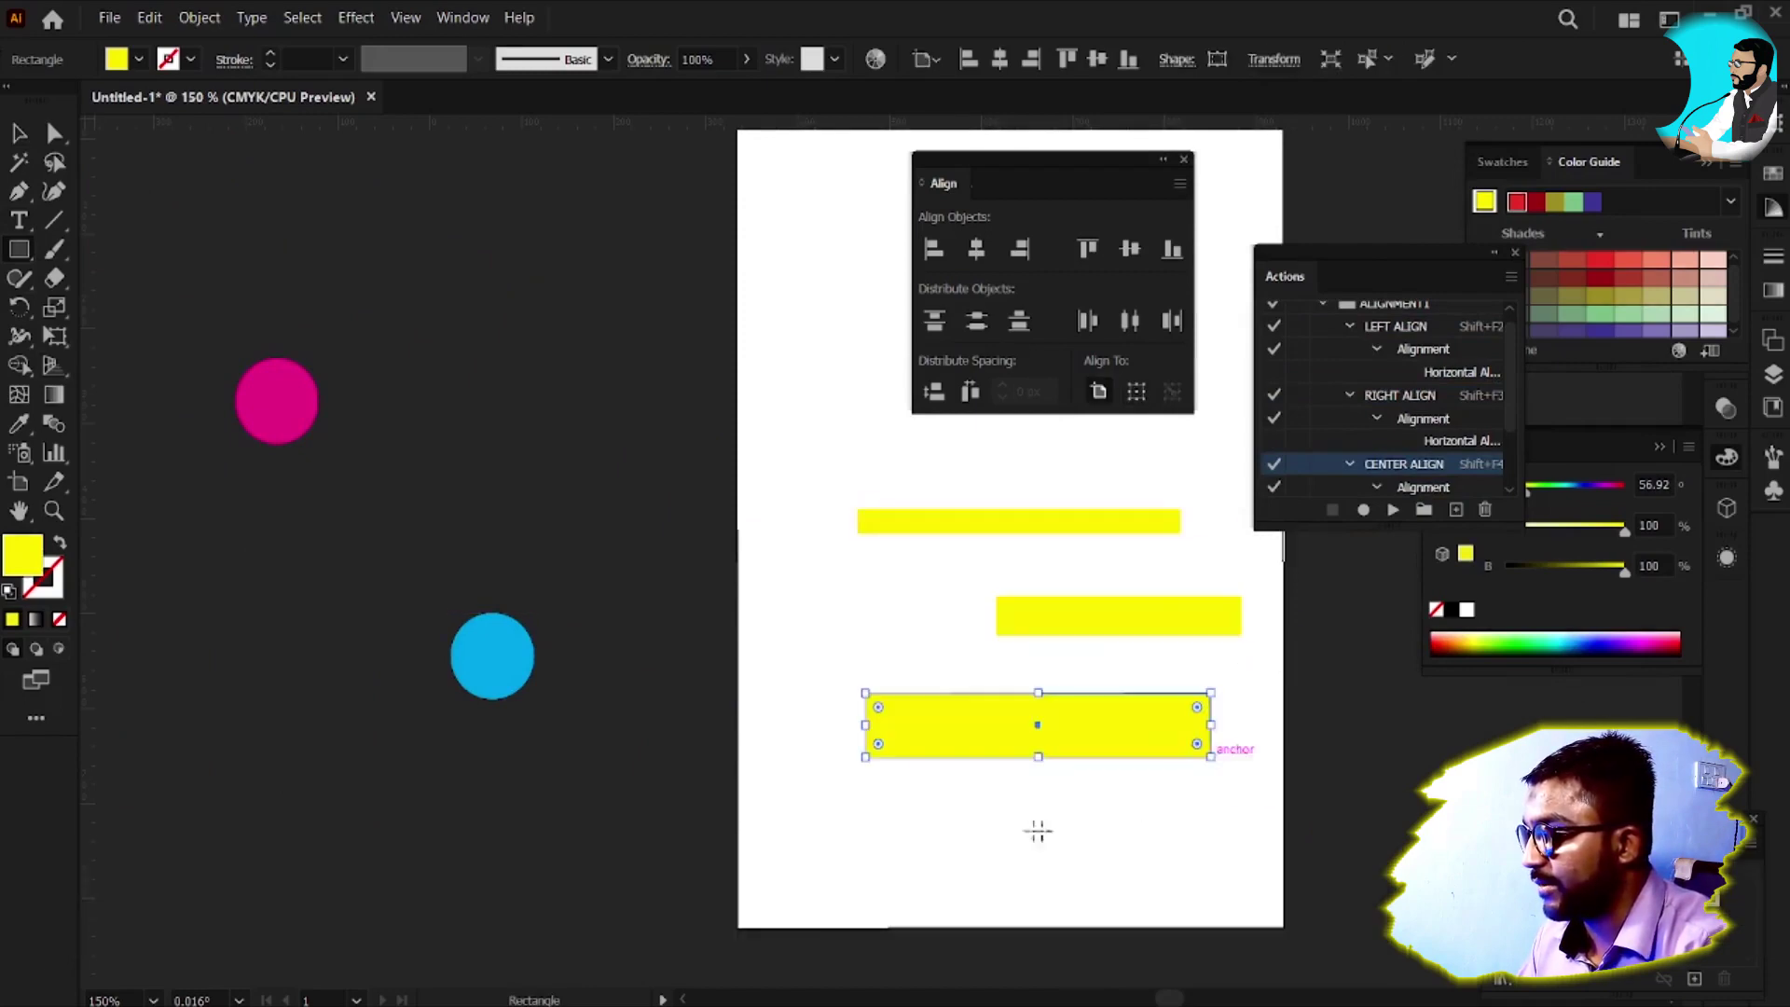
{"action": "left_click_drag", "start_coordinate": [935, 820], "coordinate": [1242, 878]}
Select all four yellow rectangles and run the LEFT ALIGN, RIGHT ALIGN and CENTER ALIGN actions on them in turn
{"action": "left_click_drag", "start_coordinate": [1026, 747], "coordinate": [817, 641]}
{"action": "key", "text": "v"}
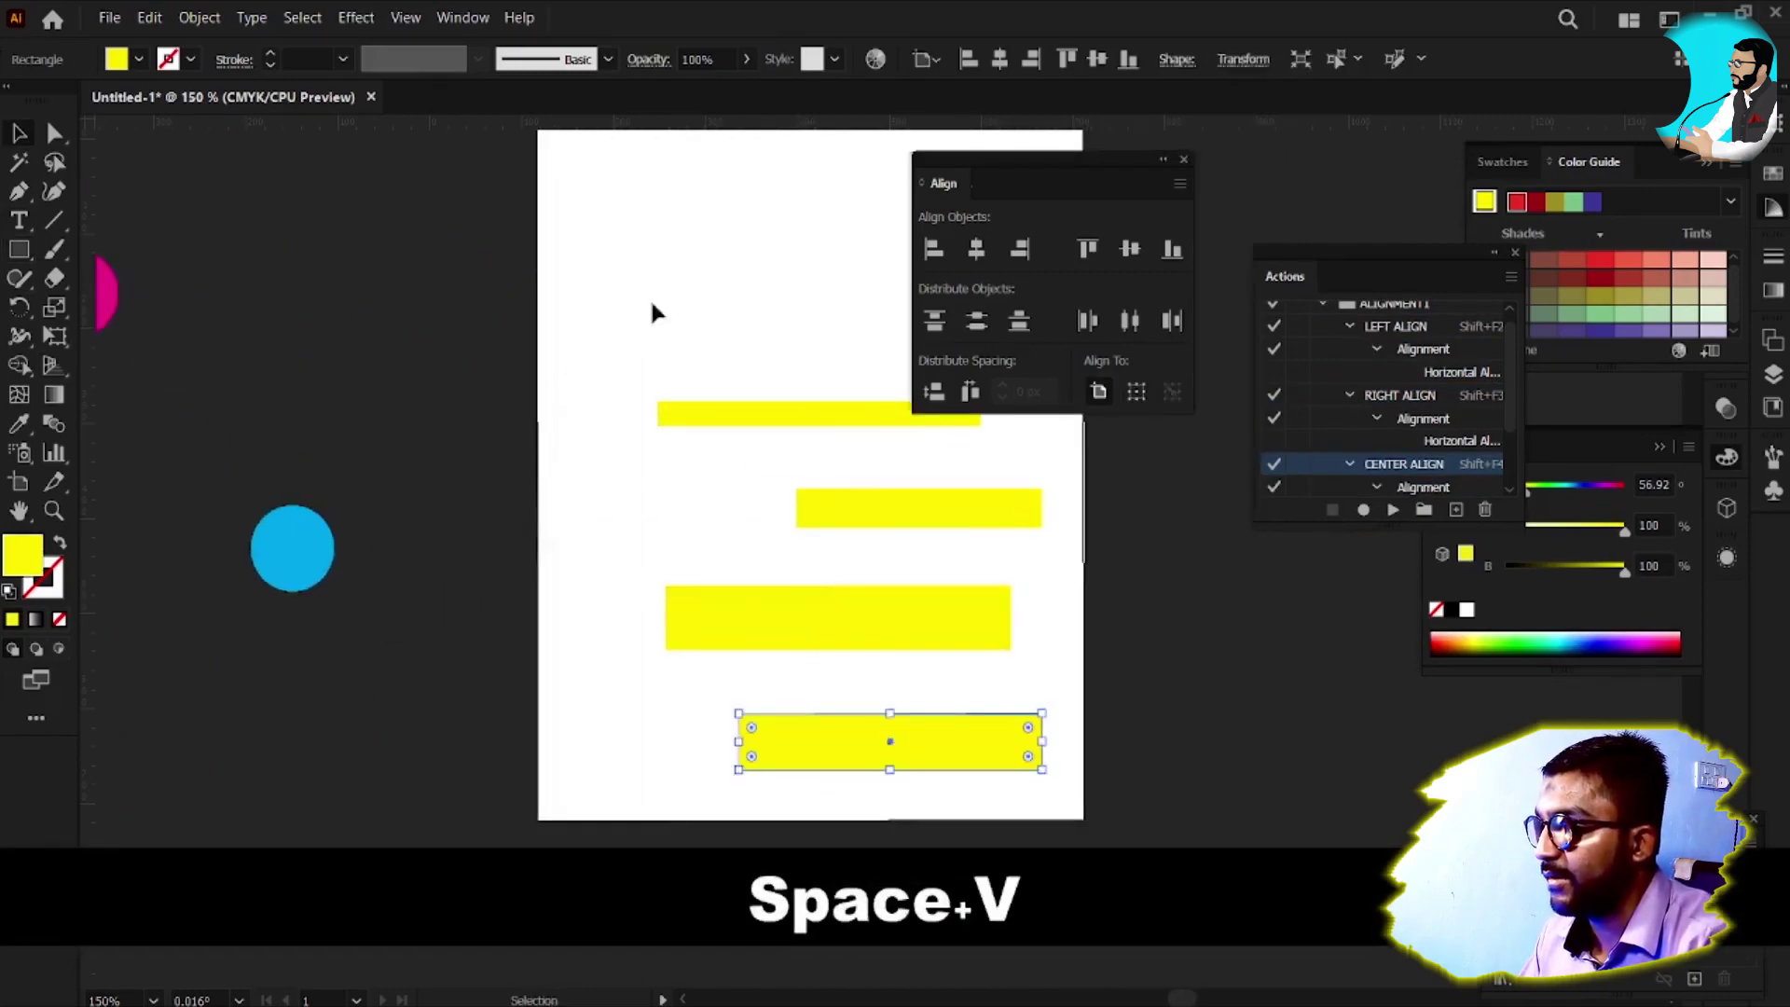
{"action": "left_click_drag", "start_coordinate": [651, 303], "coordinate": [881, 843]}
{"action": "key", "text": "shift+F2"}
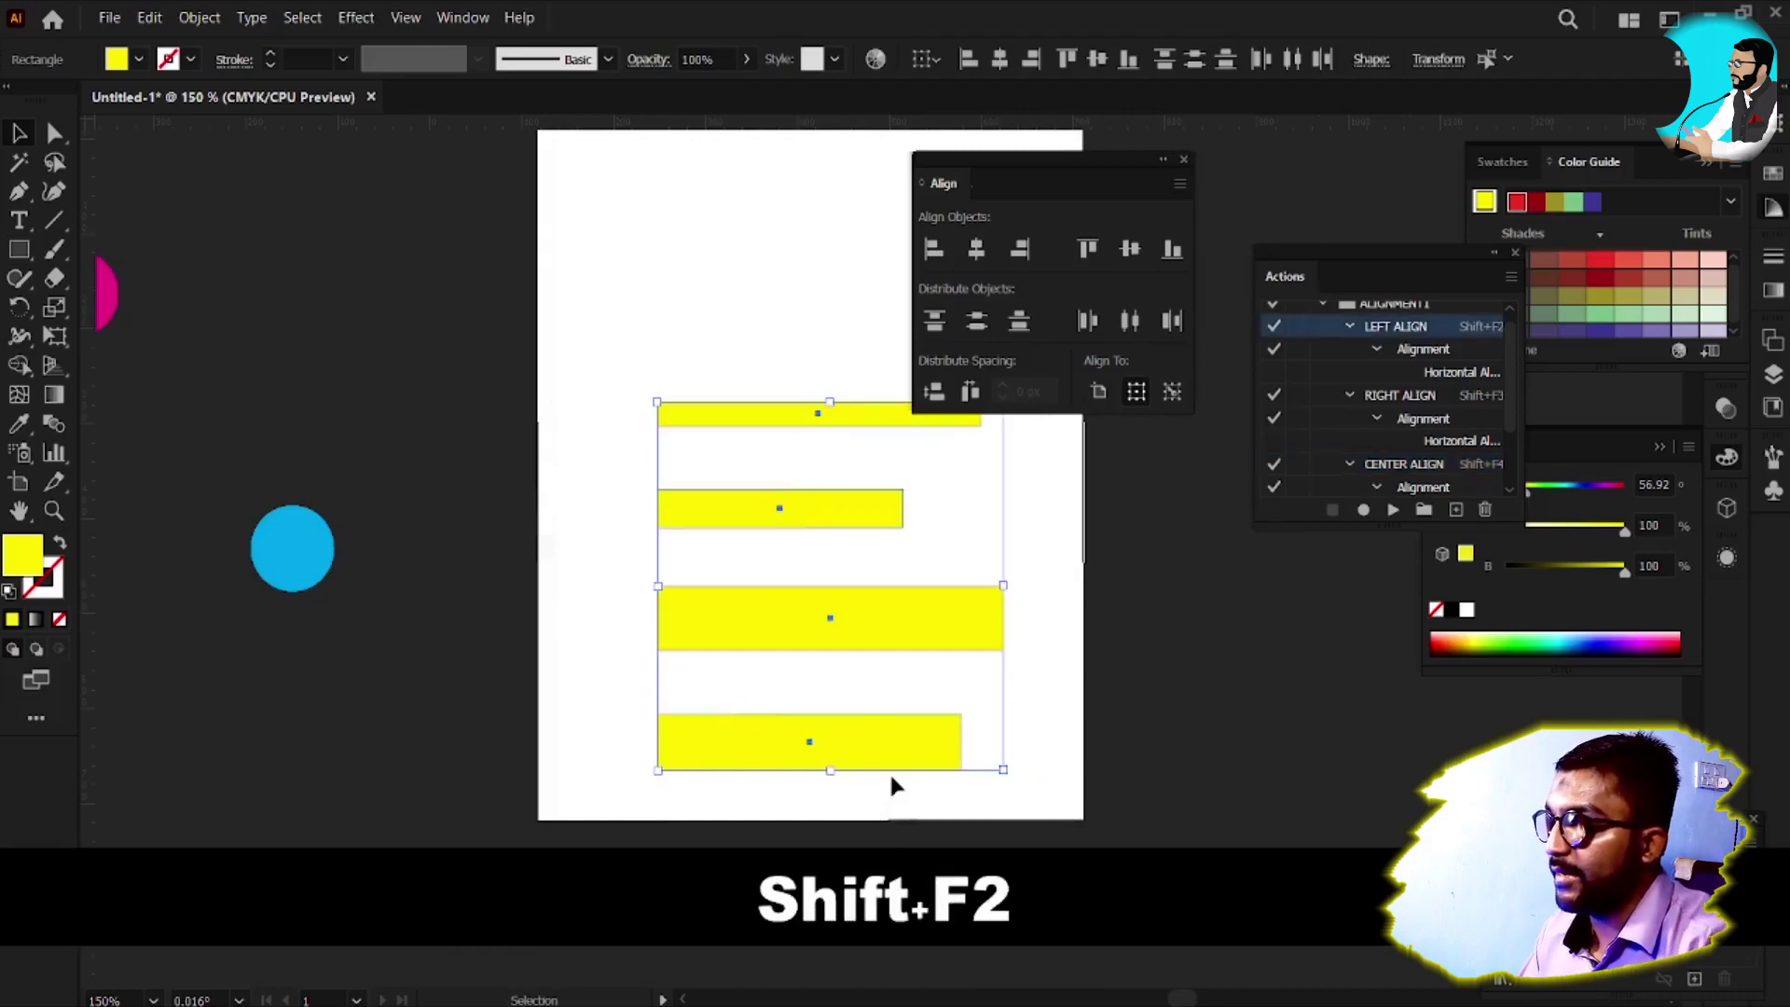
{"action": "key", "text": "shift+F3"}
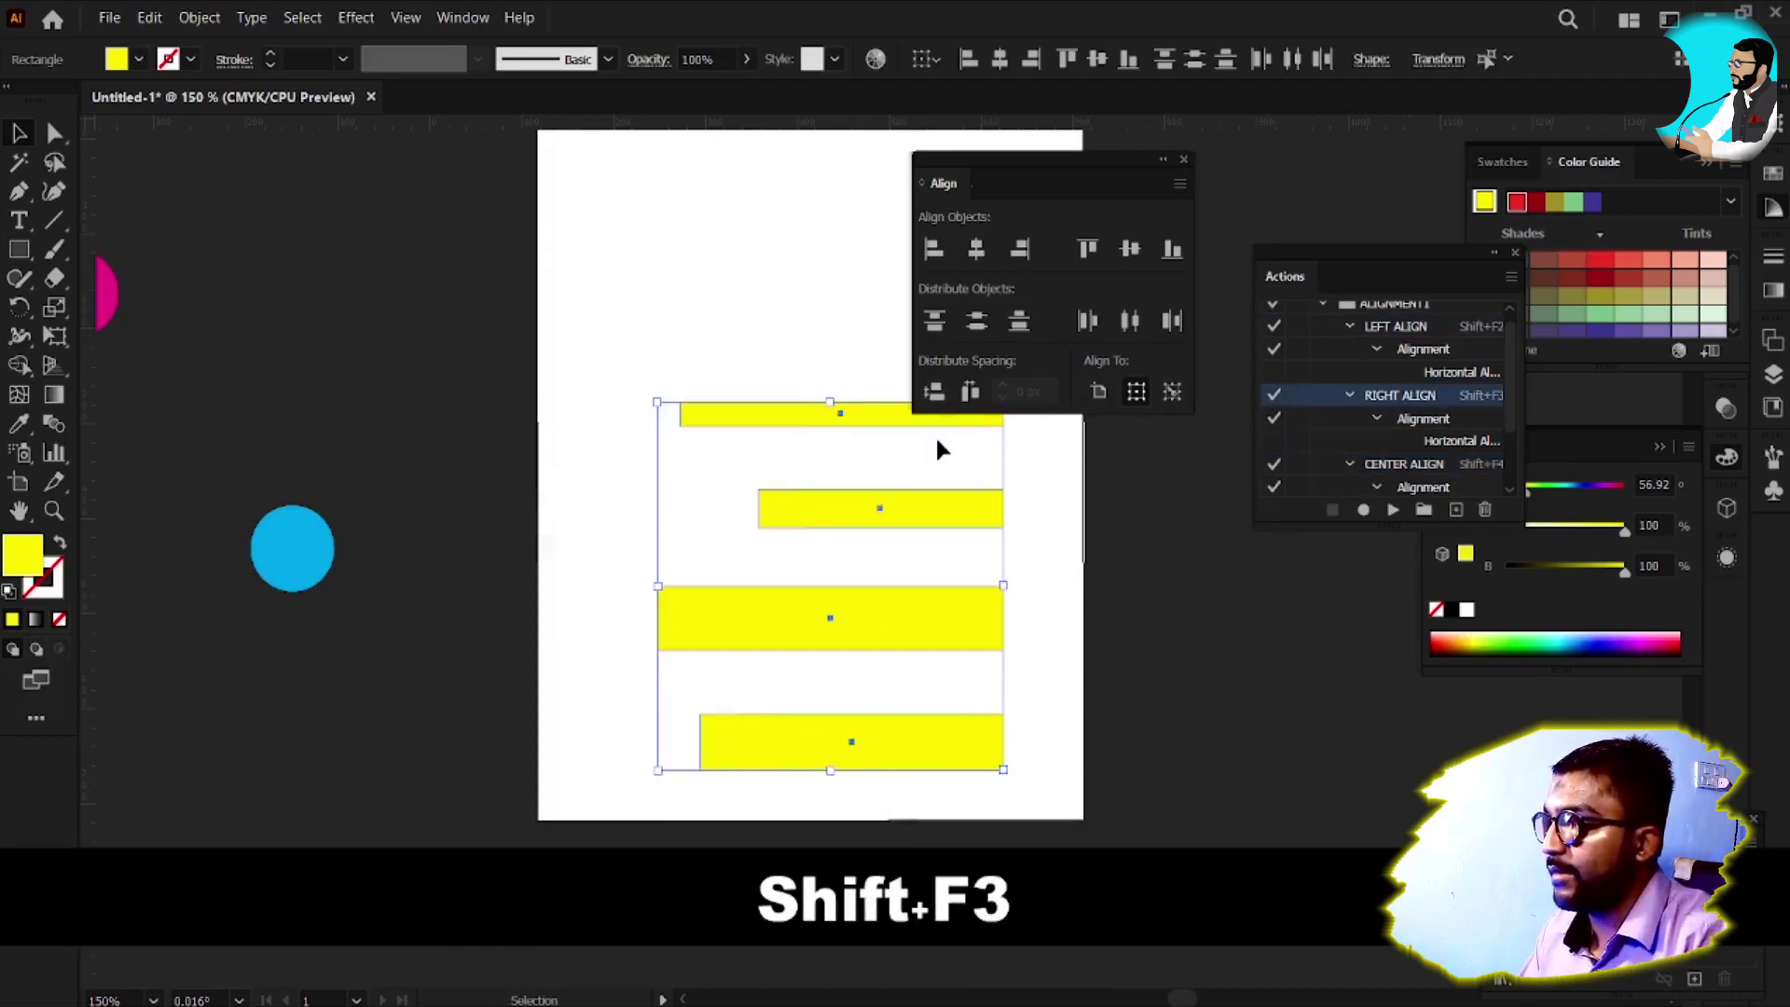
{"action": "key", "text": "shift+F4"}
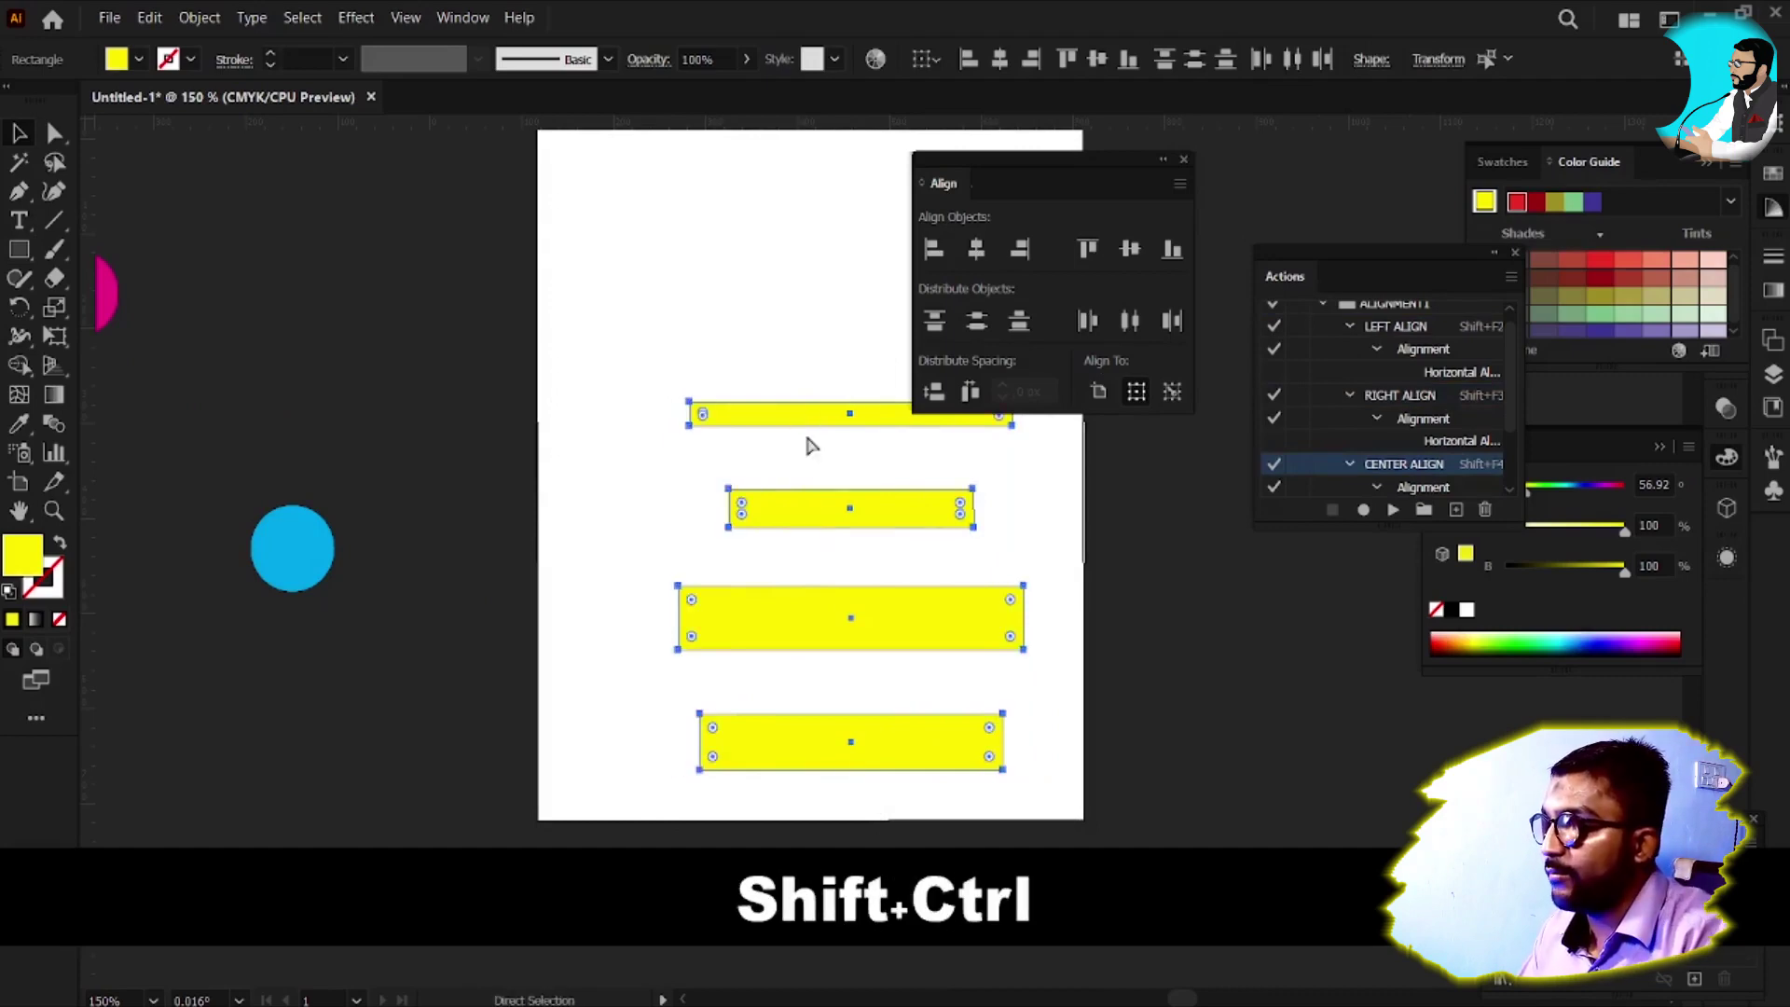
Run the TOP ALIGN, VERTICAL CENTER and BOTTOM ALIGN actions on the selected rectangles in turn, and deselect them
{"action": "key", "text": "ctrl+shift+F2"}
{"action": "key", "text": "ctrl"}
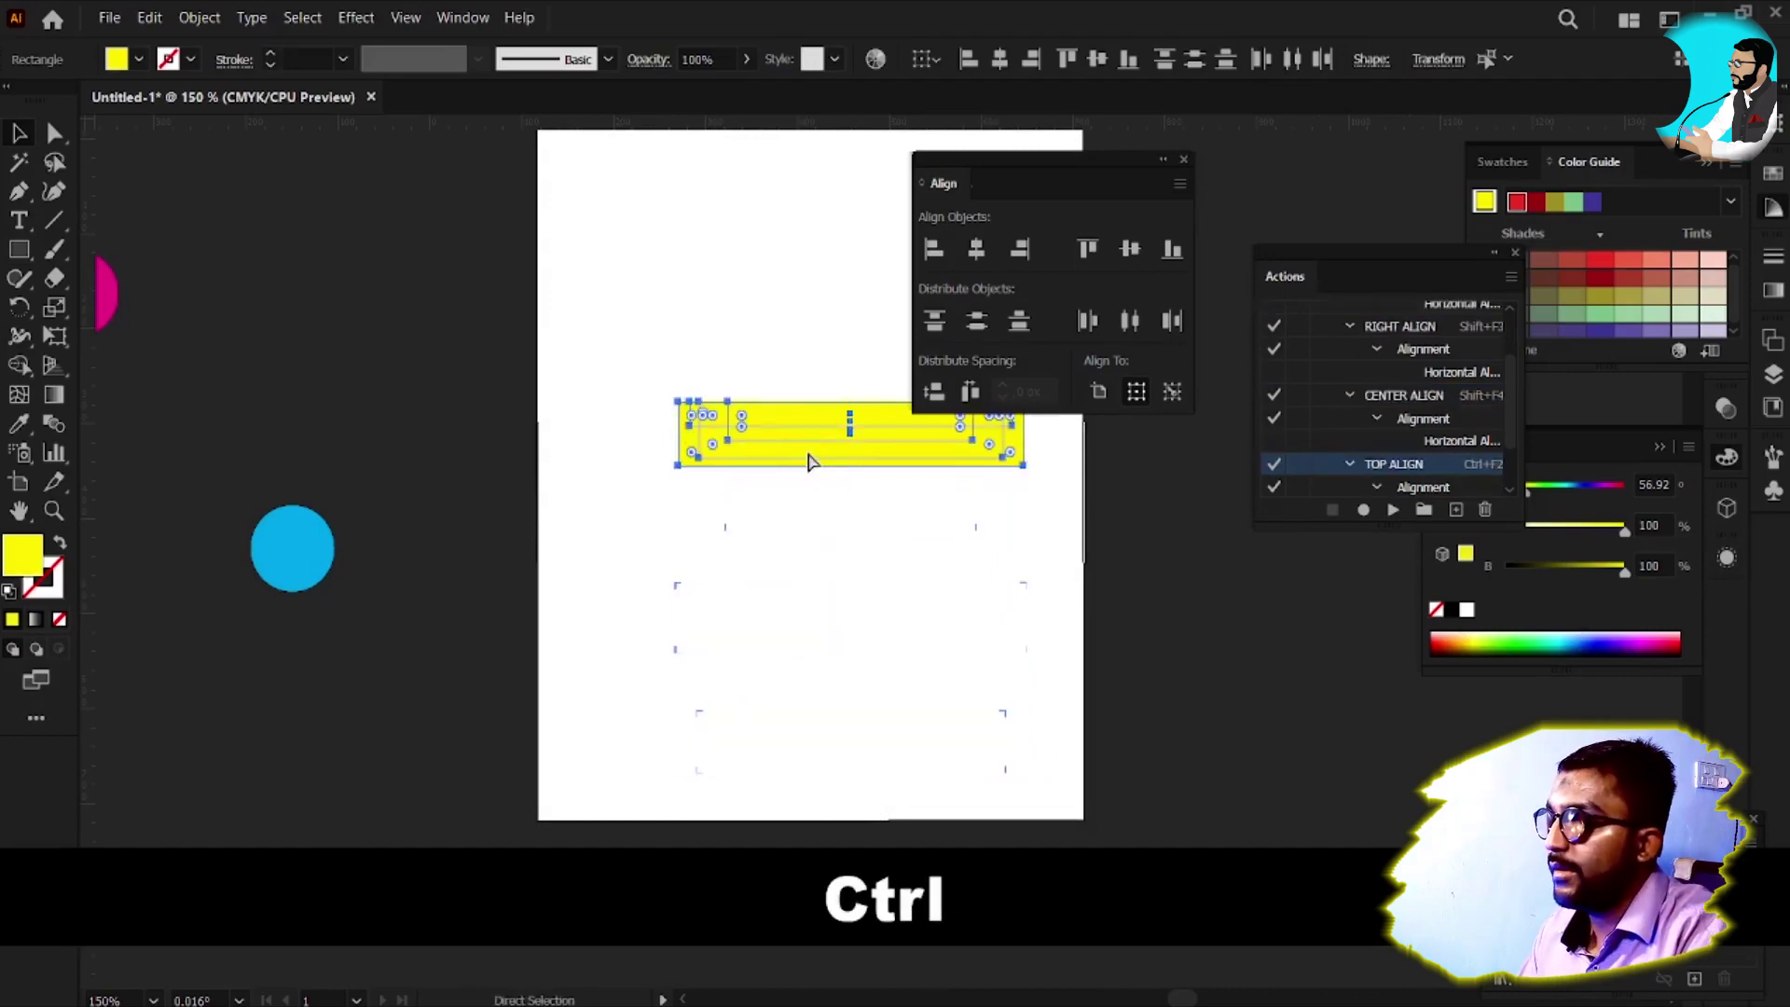
{"action": "key", "text": "ctrl+F3"}
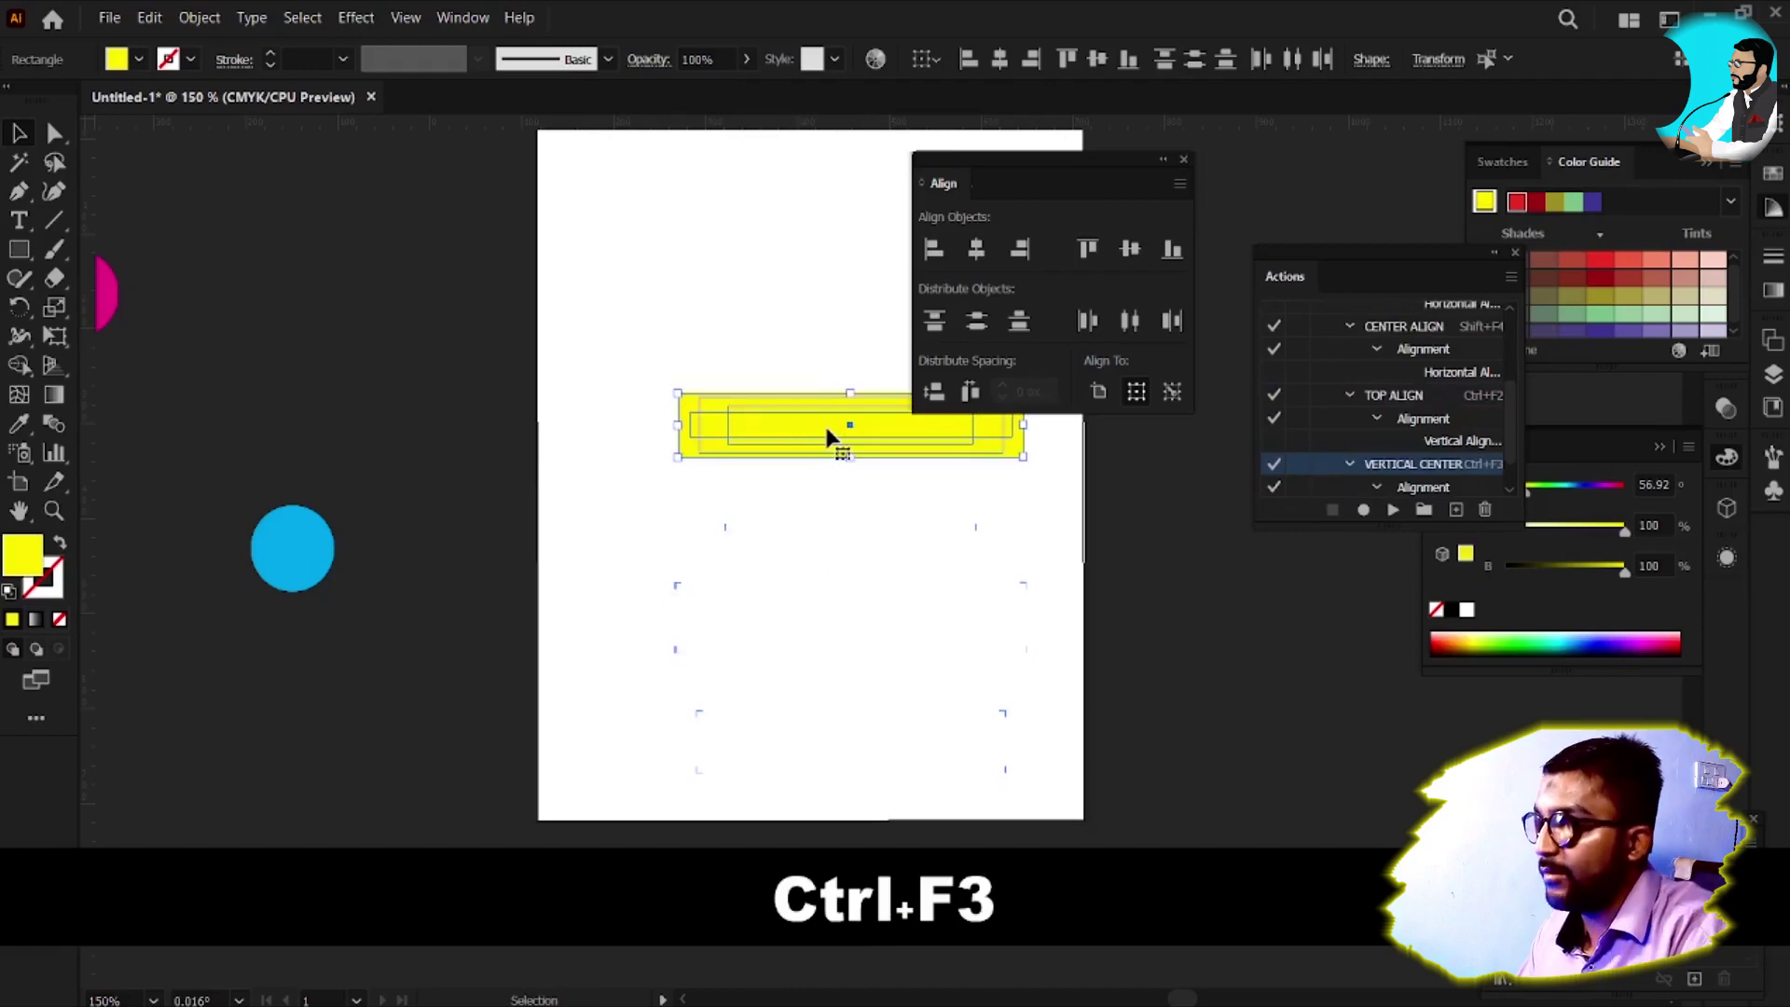
{"action": "key", "text": "ctrl+F5"}
{"action": "left_click", "coordinate": [796, 511]}
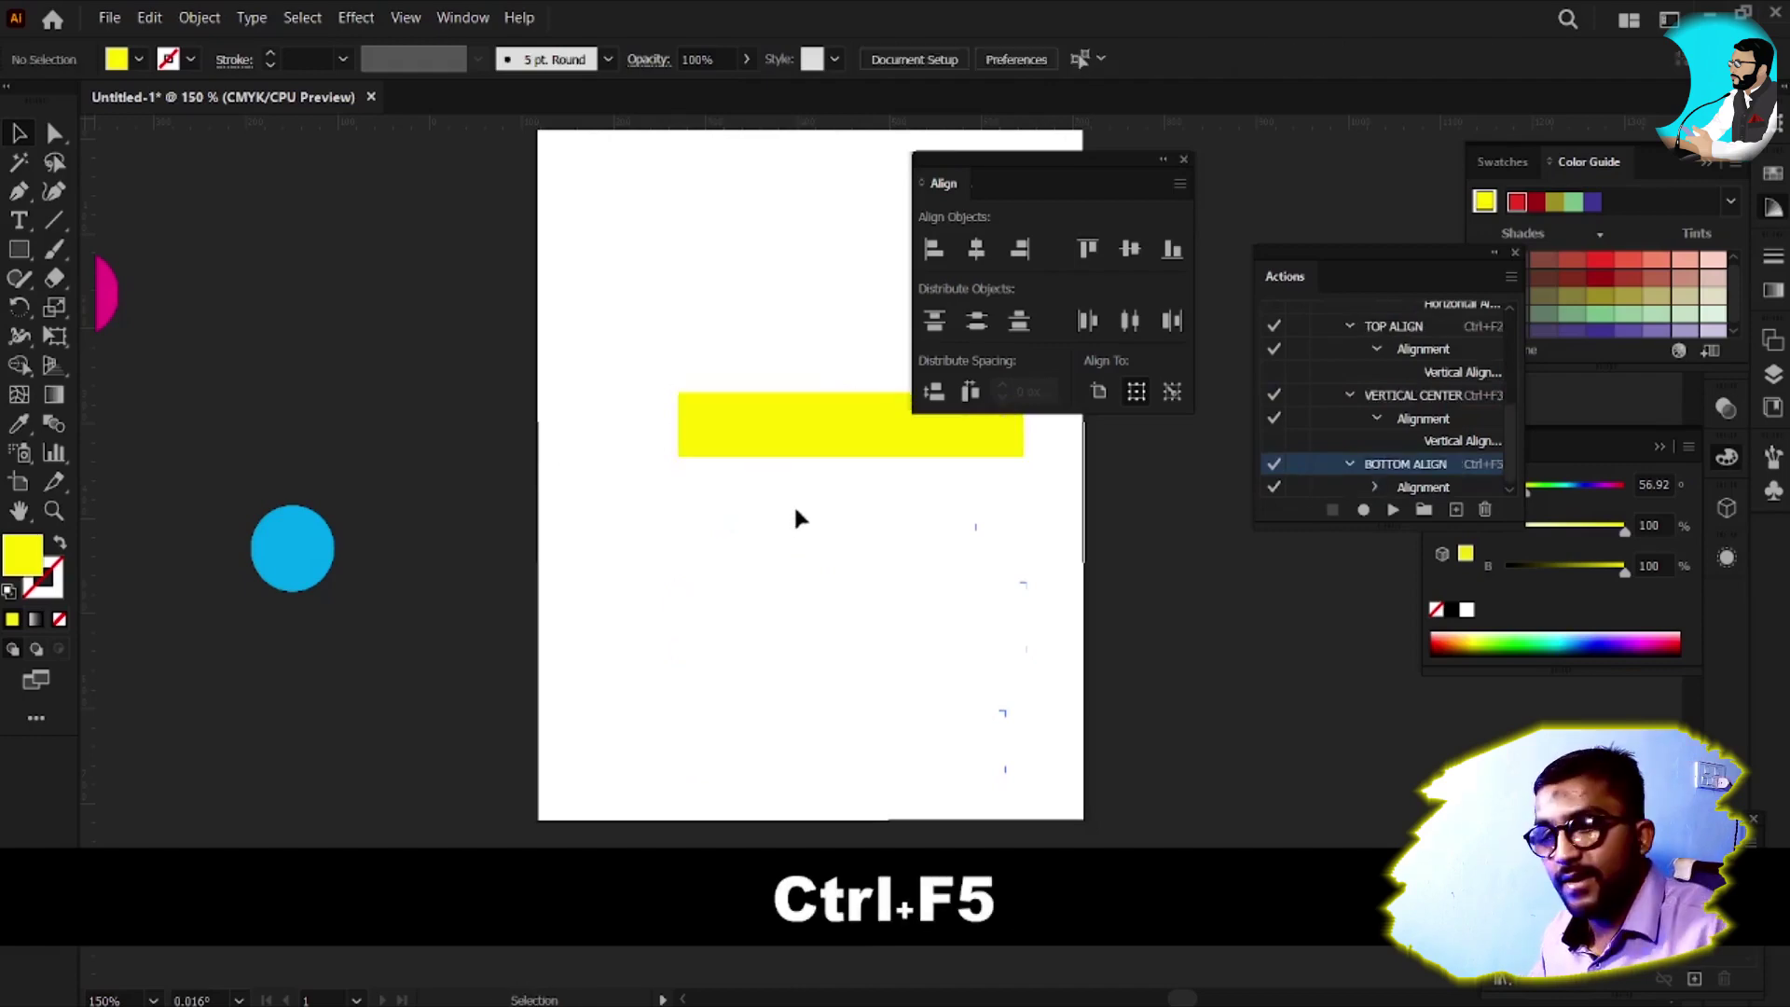